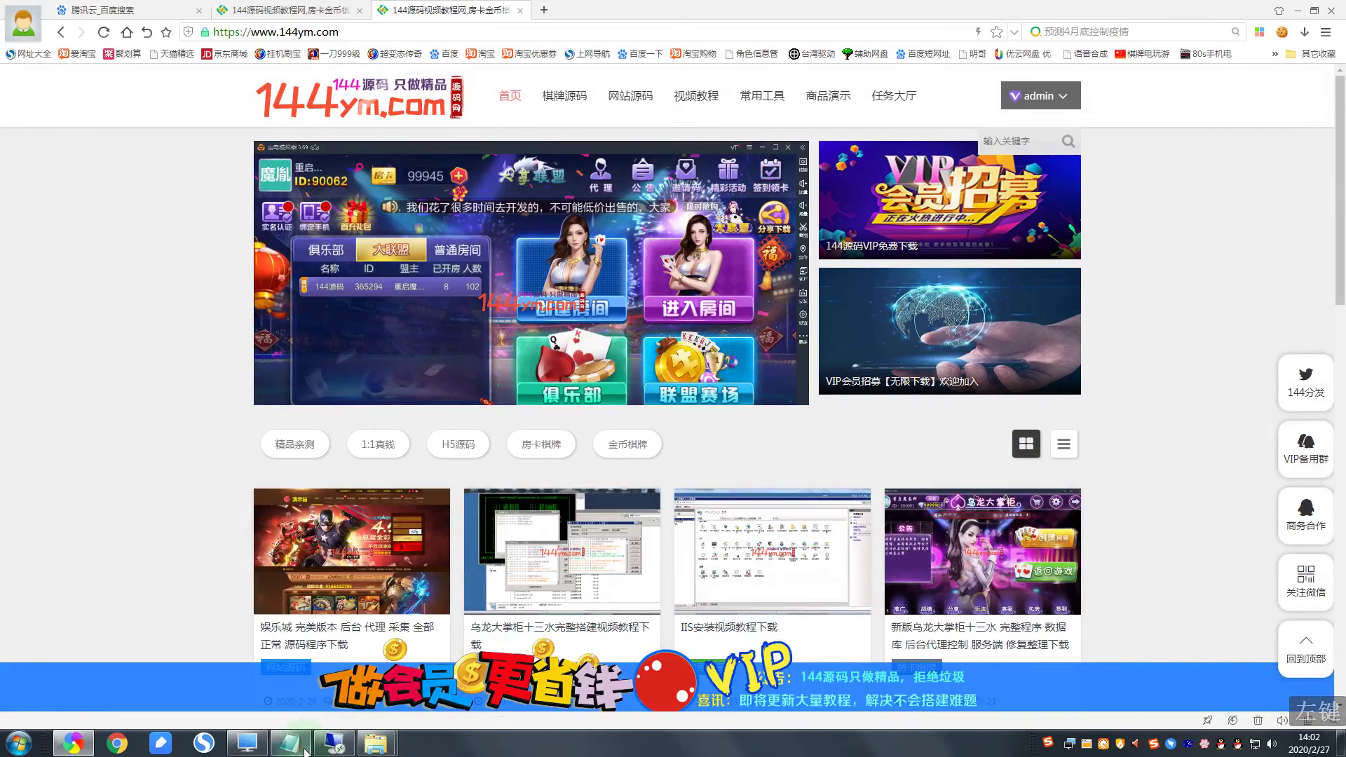
Step: Review the Notepad setup notes with the three domains and stack, then switch to the remote server
{"action": "left_click", "coordinate": [289, 742]}
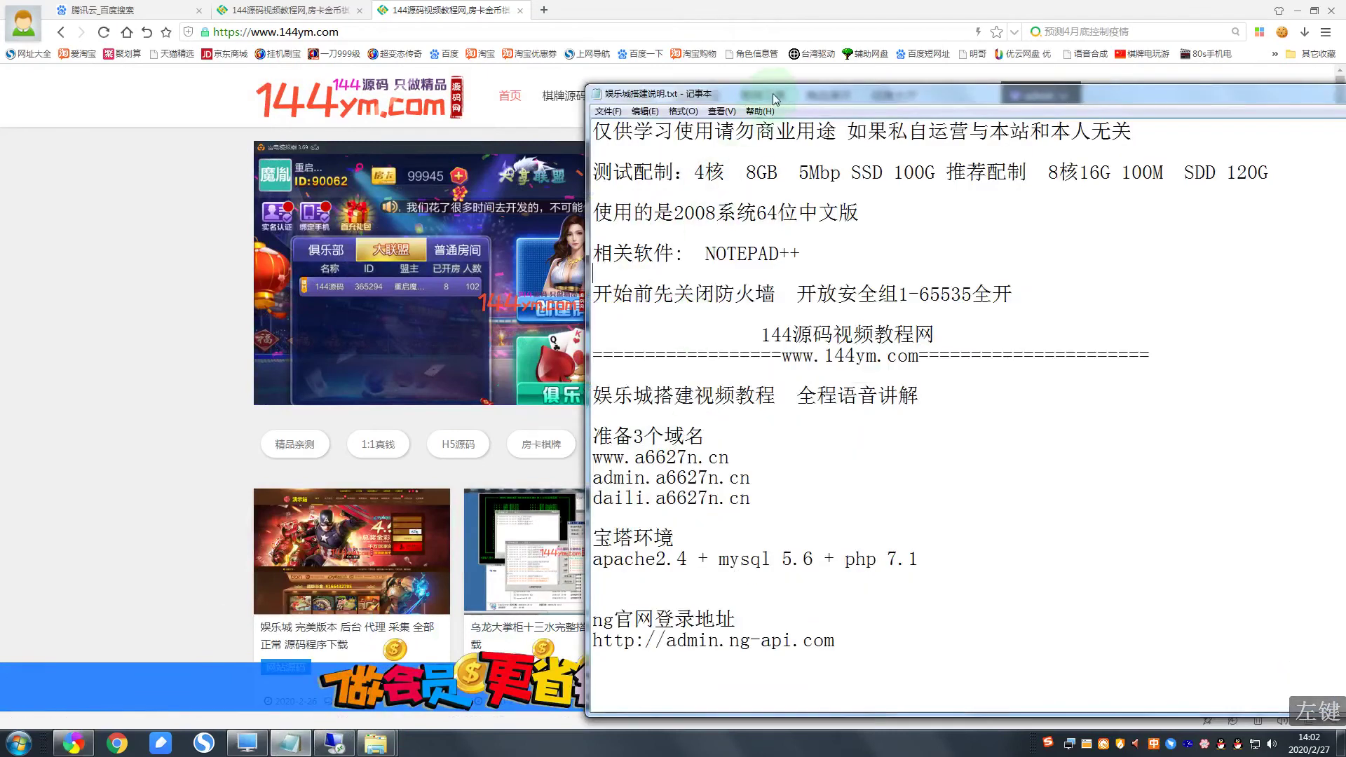
{"action": "left_click_drag", "start_coordinate": [759, 89], "coordinate": [535, 48]}
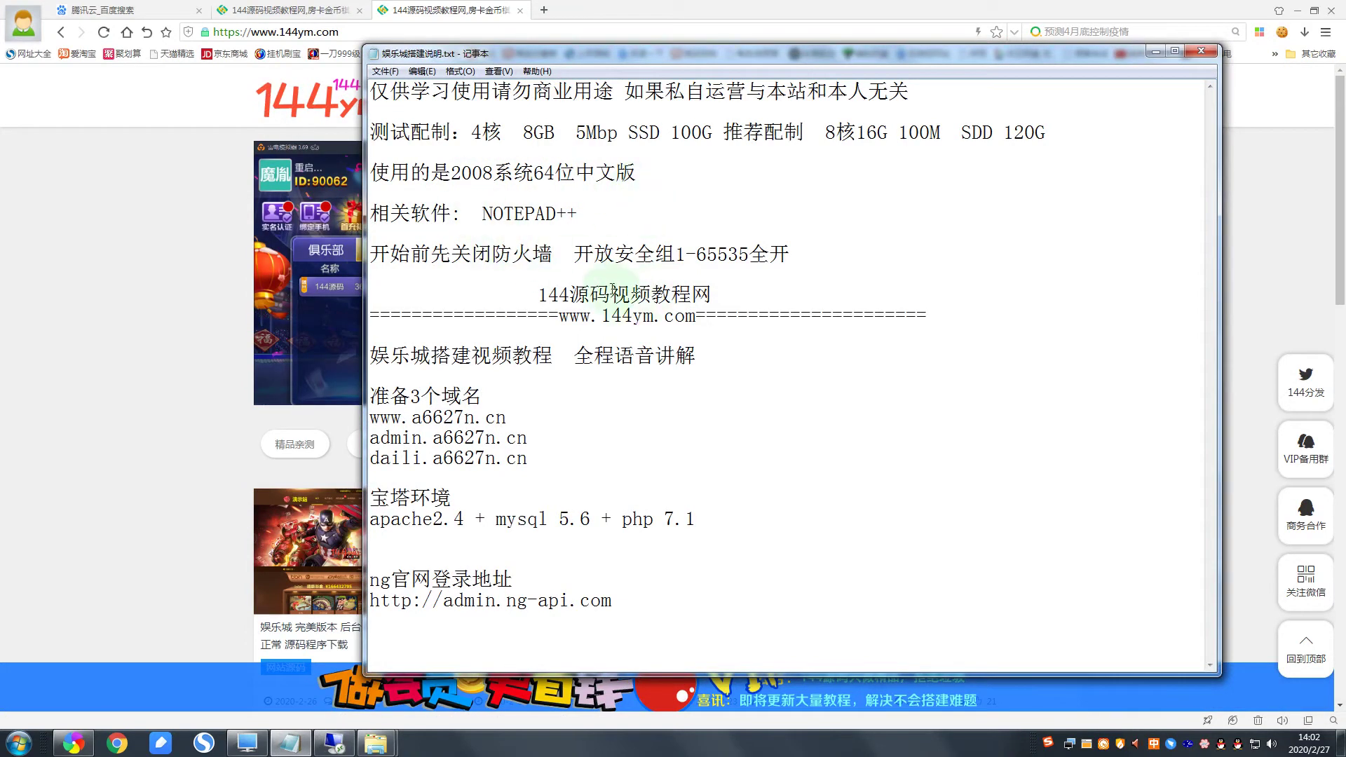
{"action": "left_click", "coordinate": [499, 379]}
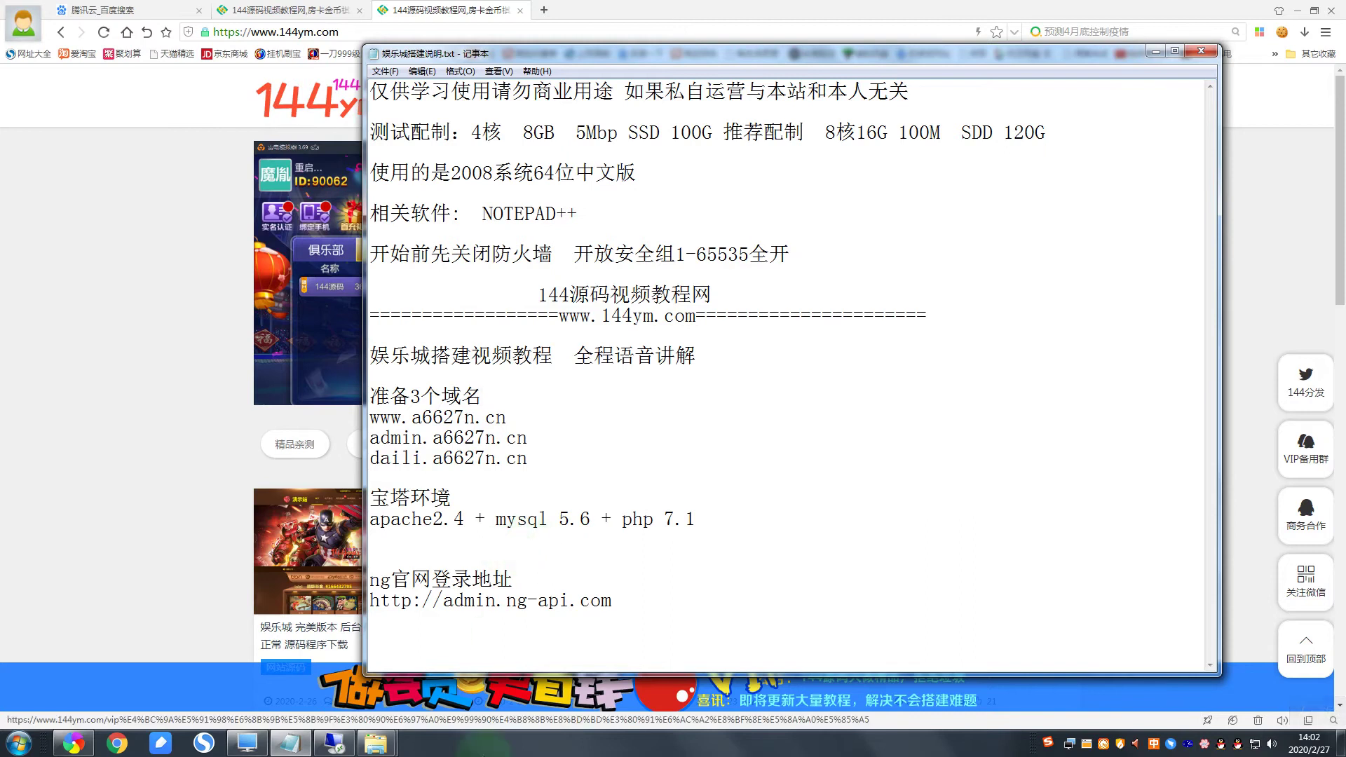
{"action": "left_click", "coordinate": [343, 732]}
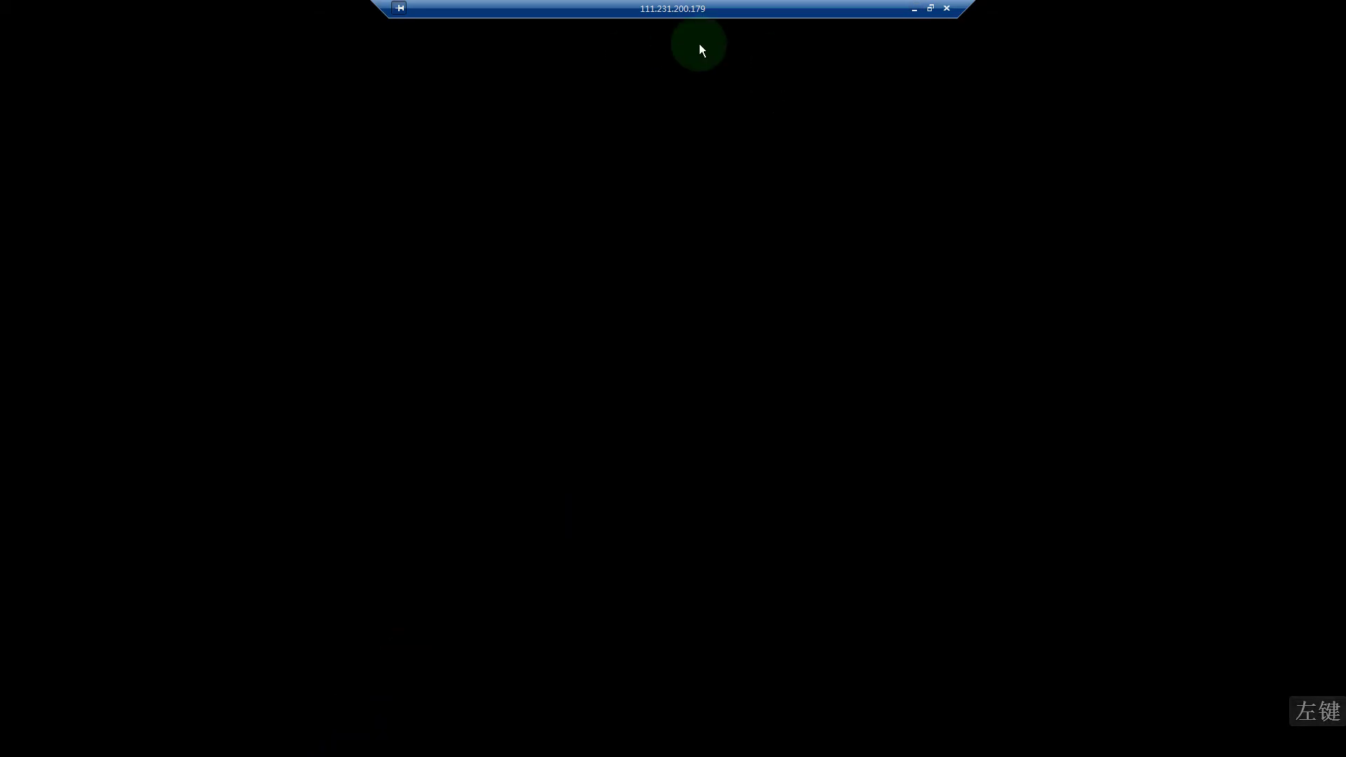
Step: Shrink the remote session to a window and bring the 144ym.com browser page forward
{"action": "left_click", "coordinate": [931, 7]}
{"action": "left_click", "coordinate": [701, 120]}
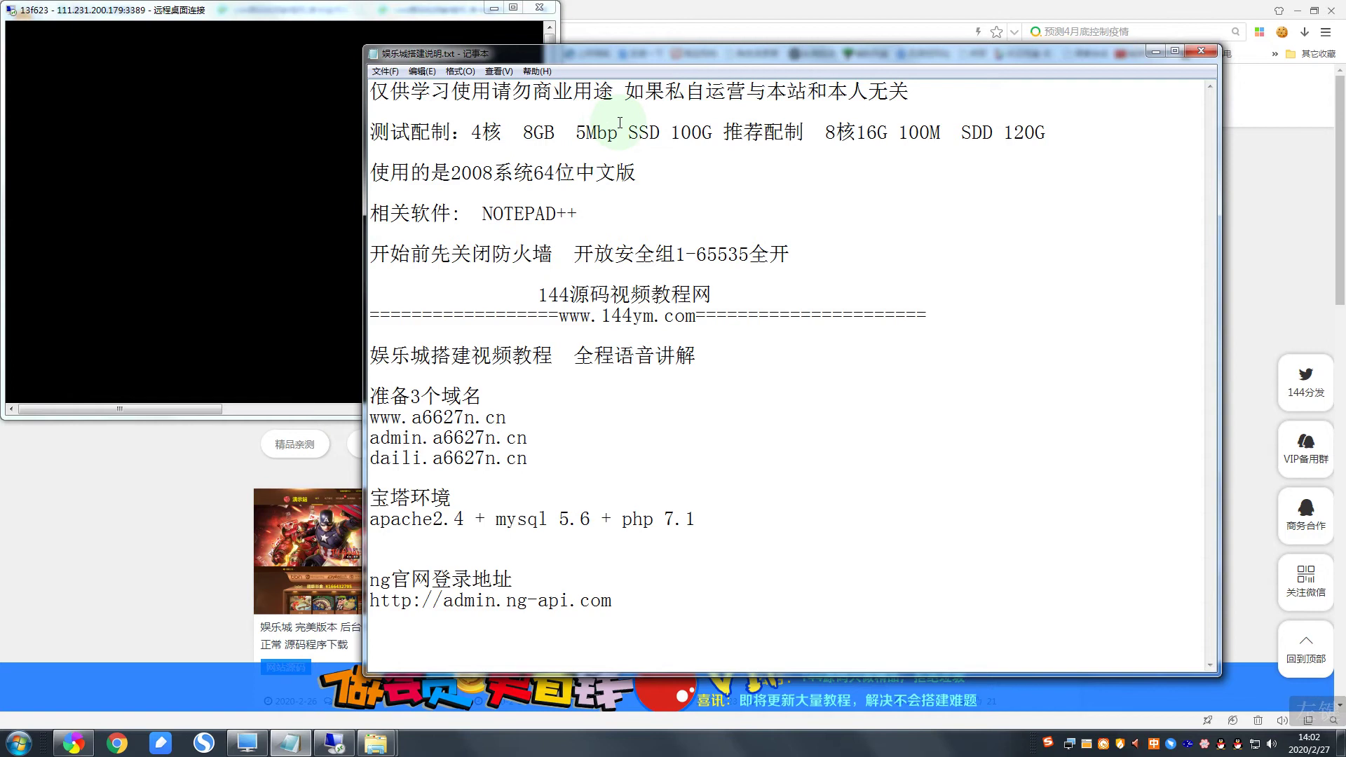
{"action": "left_click", "coordinate": [196, 432]}
Step: Look over the 144ym.com card listings, then return to the full-screen remote session
{"action": "scroll", "coordinate": [580, 341], "scroll_direction": "down", "scroll_amount": 9}
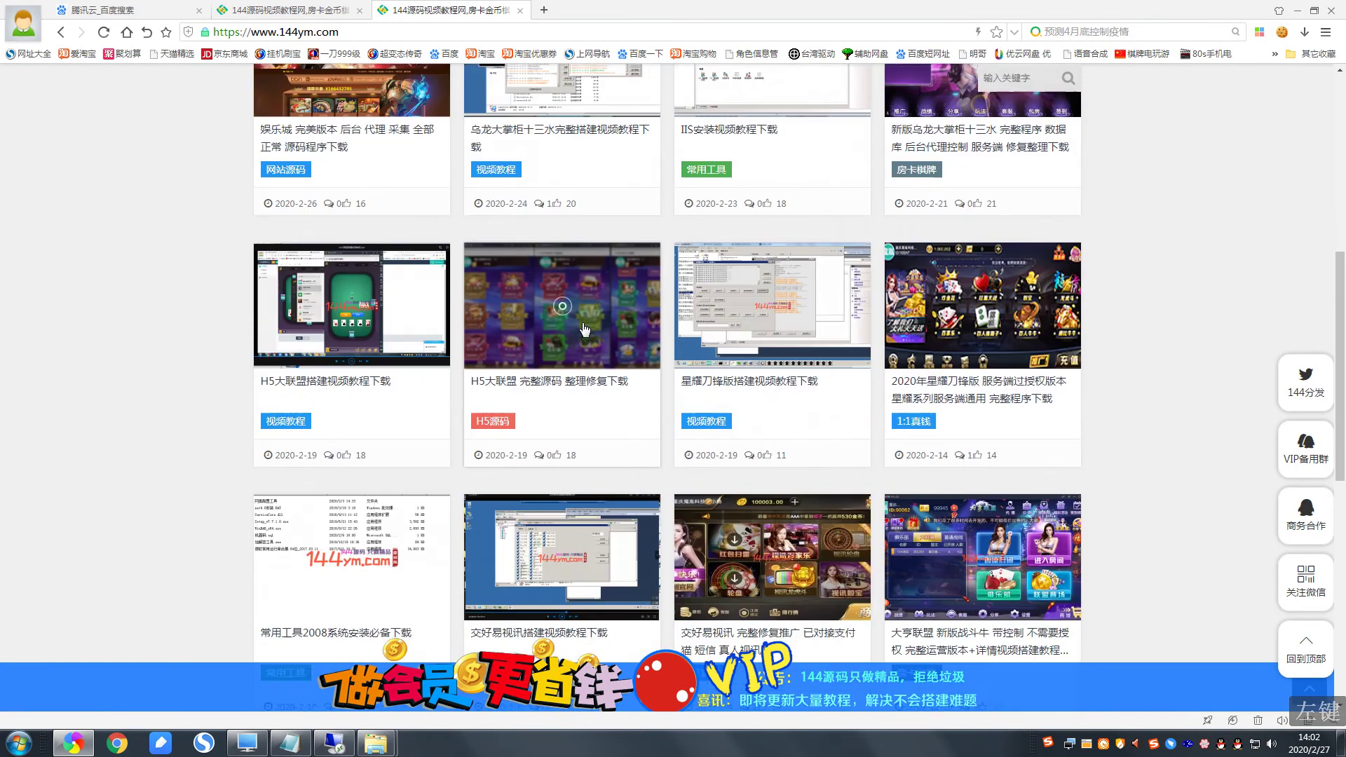
{"action": "scroll", "coordinate": [631, 252], "scroll_direction": "up", "scroll_amount": 8}
{"action": "scroll", "coordinate": [790, 97], "scroll_direction": "up", "scroll_amount": 1}
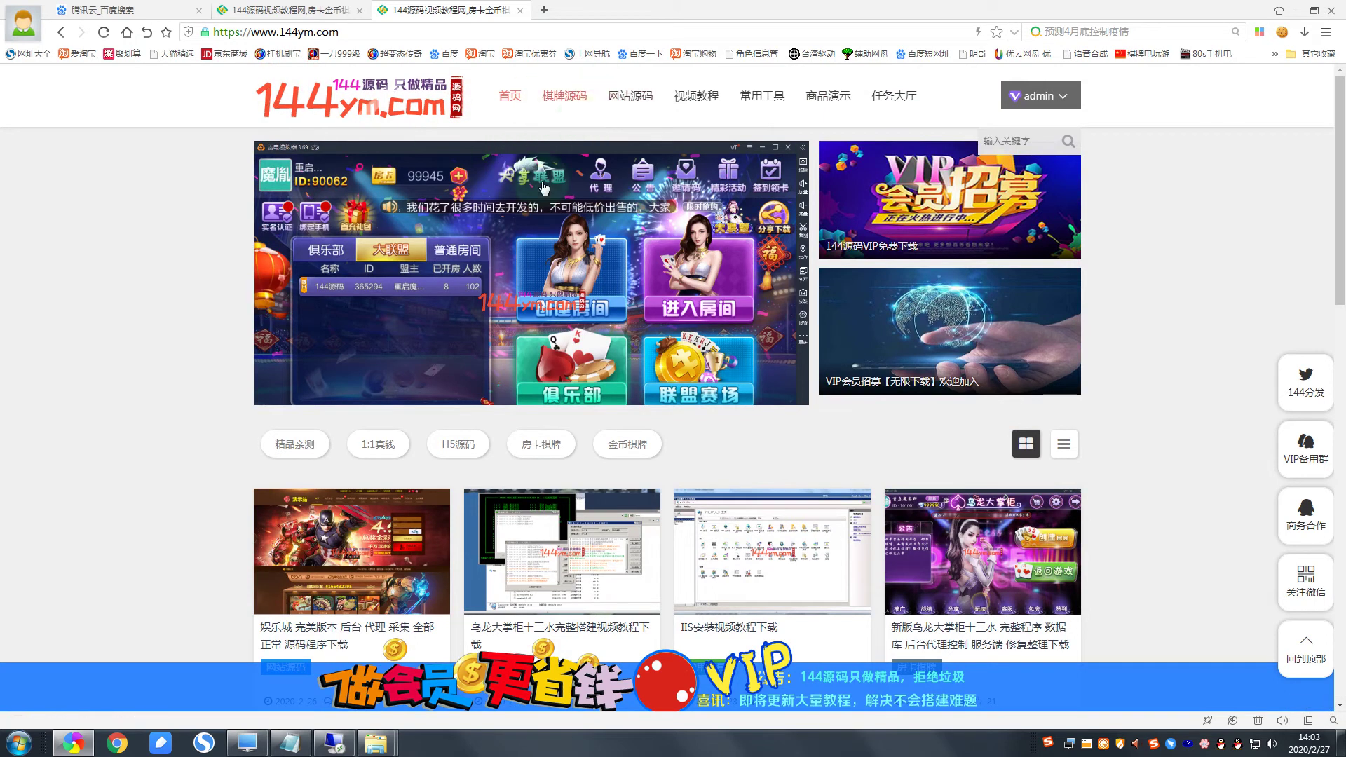
{"action": "scroll", "coordinate": [556, 162], "scroll_direction": "down", "scroll_amount": 1}
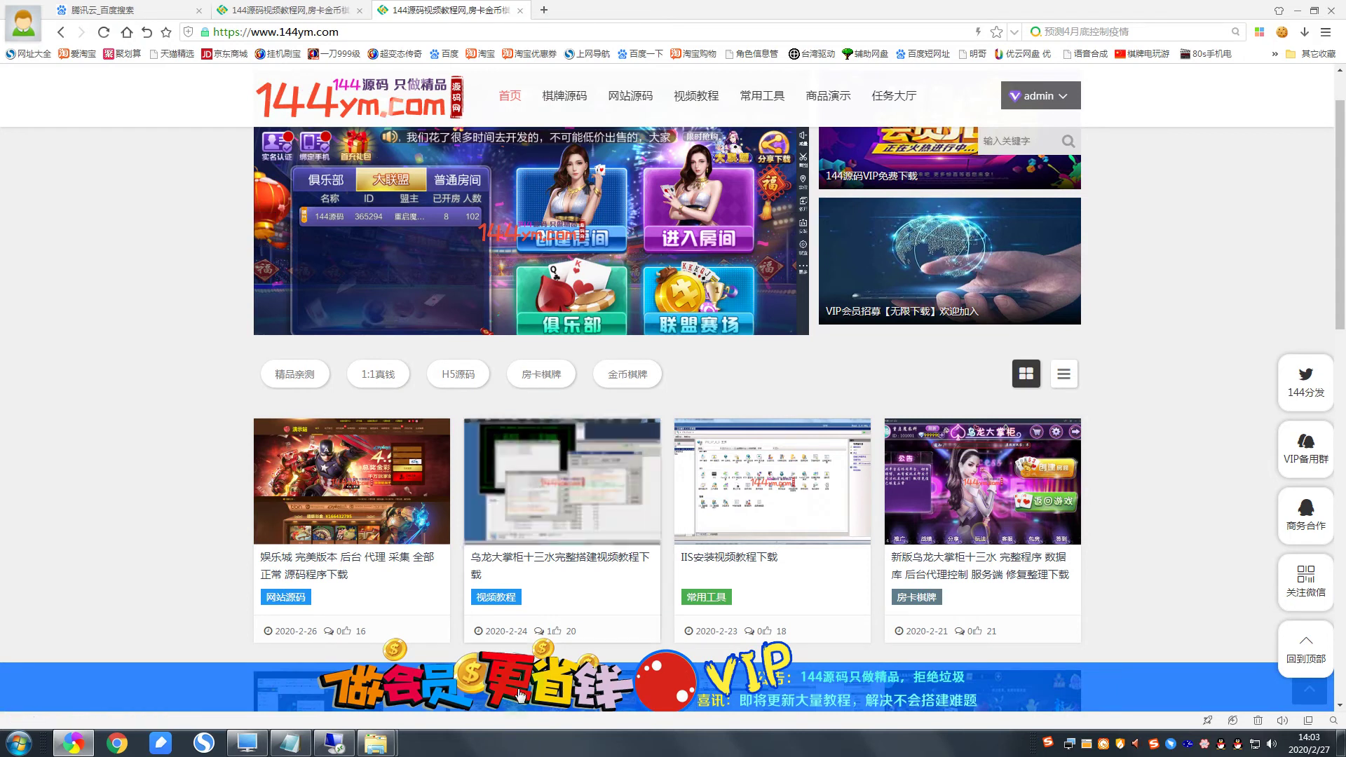
{"action": "scroll", "coordinate": [729, 243], "scroll_direction": "up", "scroll_amount": 1}
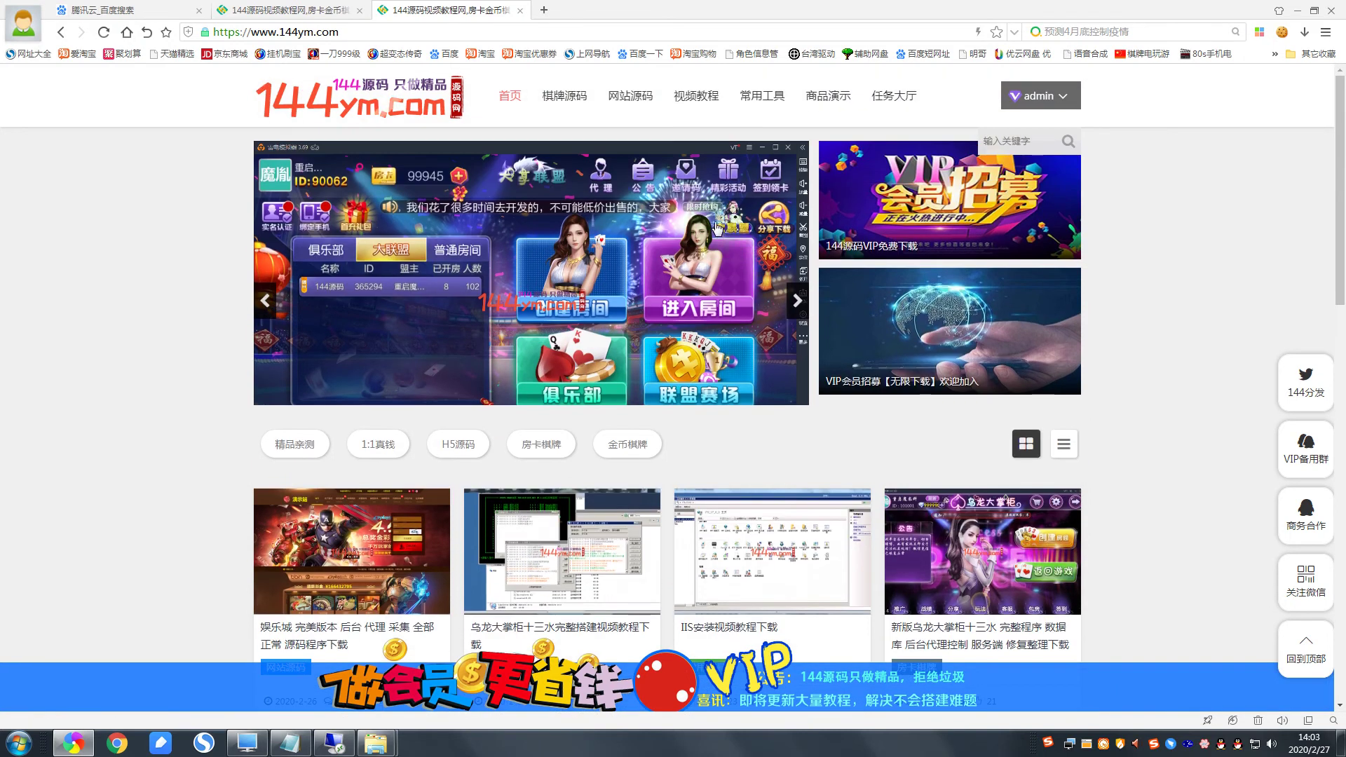
{"action": "scroll", "coordinate": [714, 218], "scroll_direction": "down", "scroll_amount": 3}
{"action": "scroll", "coordinate": [709, 217], "scroll_direction": "down", "scroll_amount": 13}
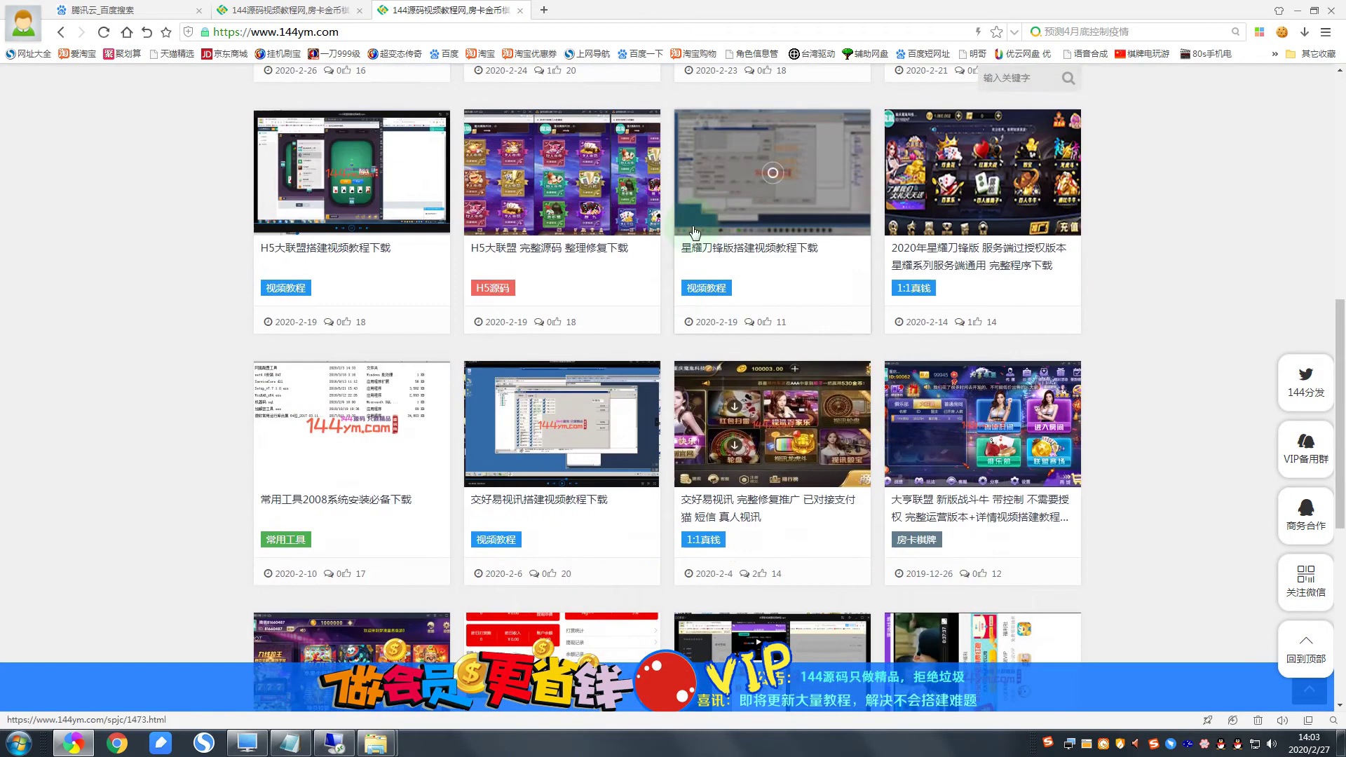
{"action": "scroll", "coordinate": [700, 337], "scroll_direction": "up", "scroll_amount": 5}
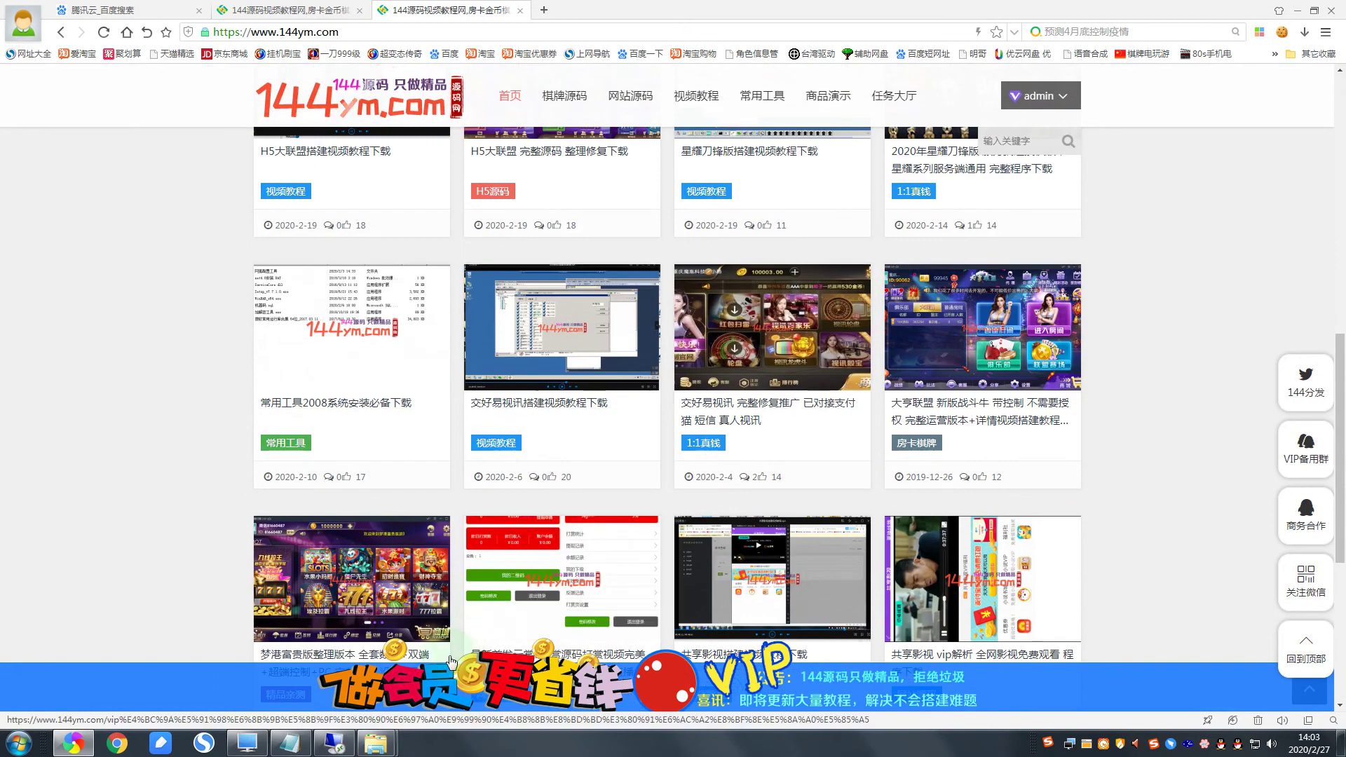
{"action": "left_click", "coordinate": [346, 745]}
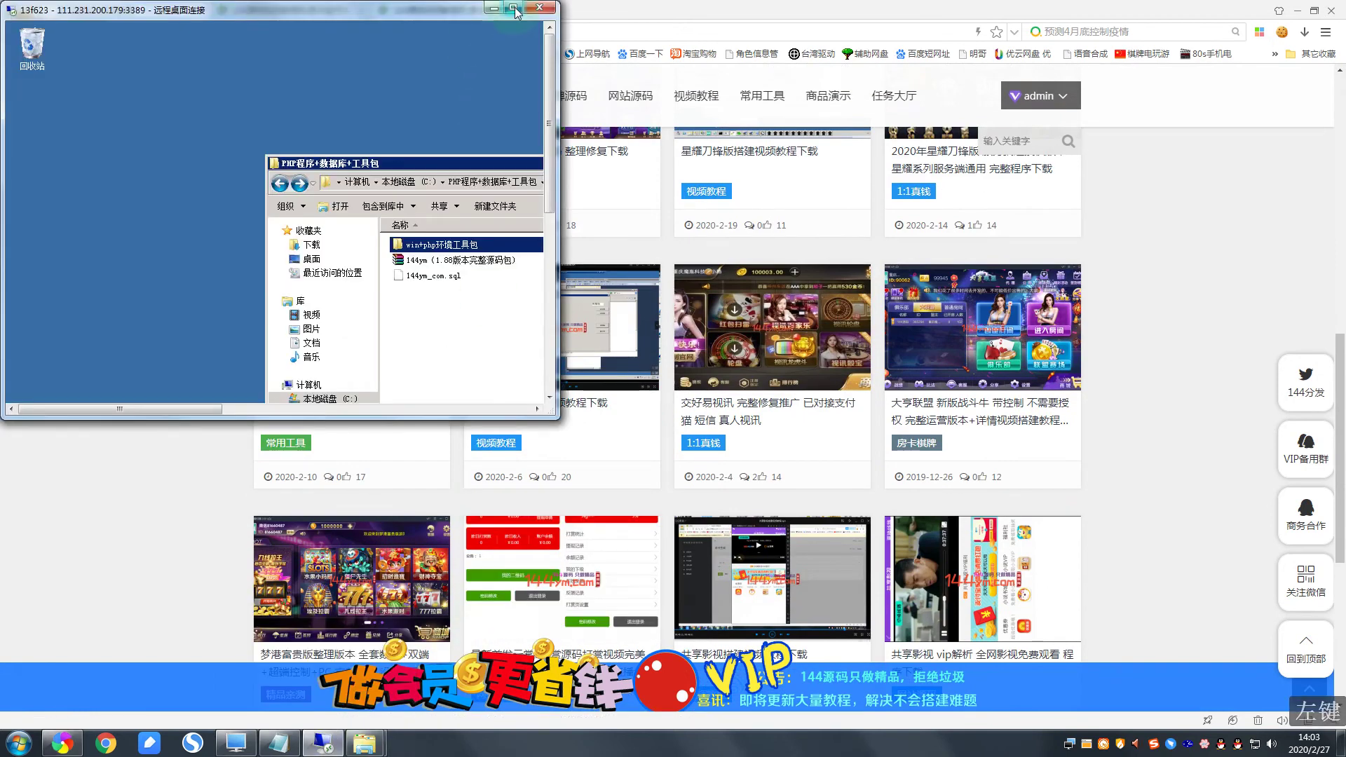
{"action": "left_click", "coordinate": [511, 9]}
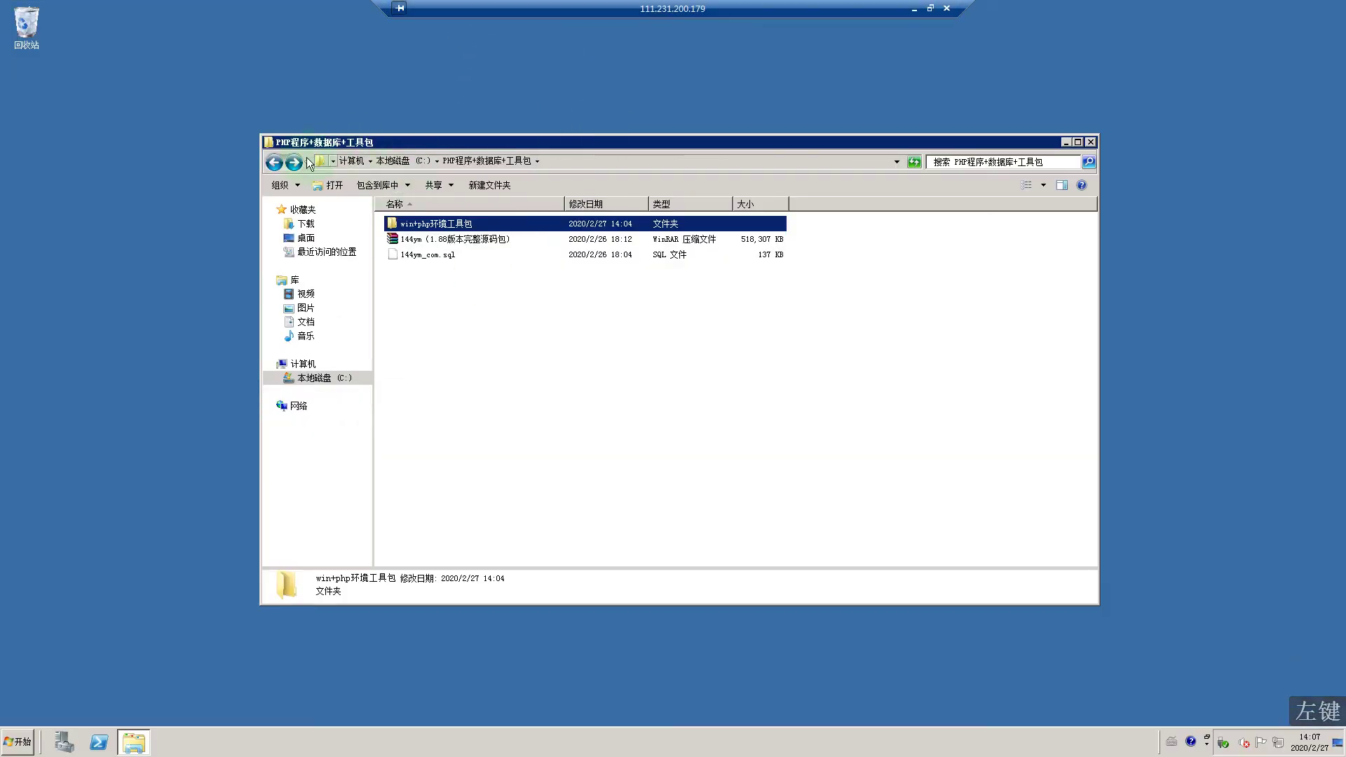
Step: Navigate back to the server's drive list and open the C: drive
{"action": "left_click", "coordinate": [280, 166]}
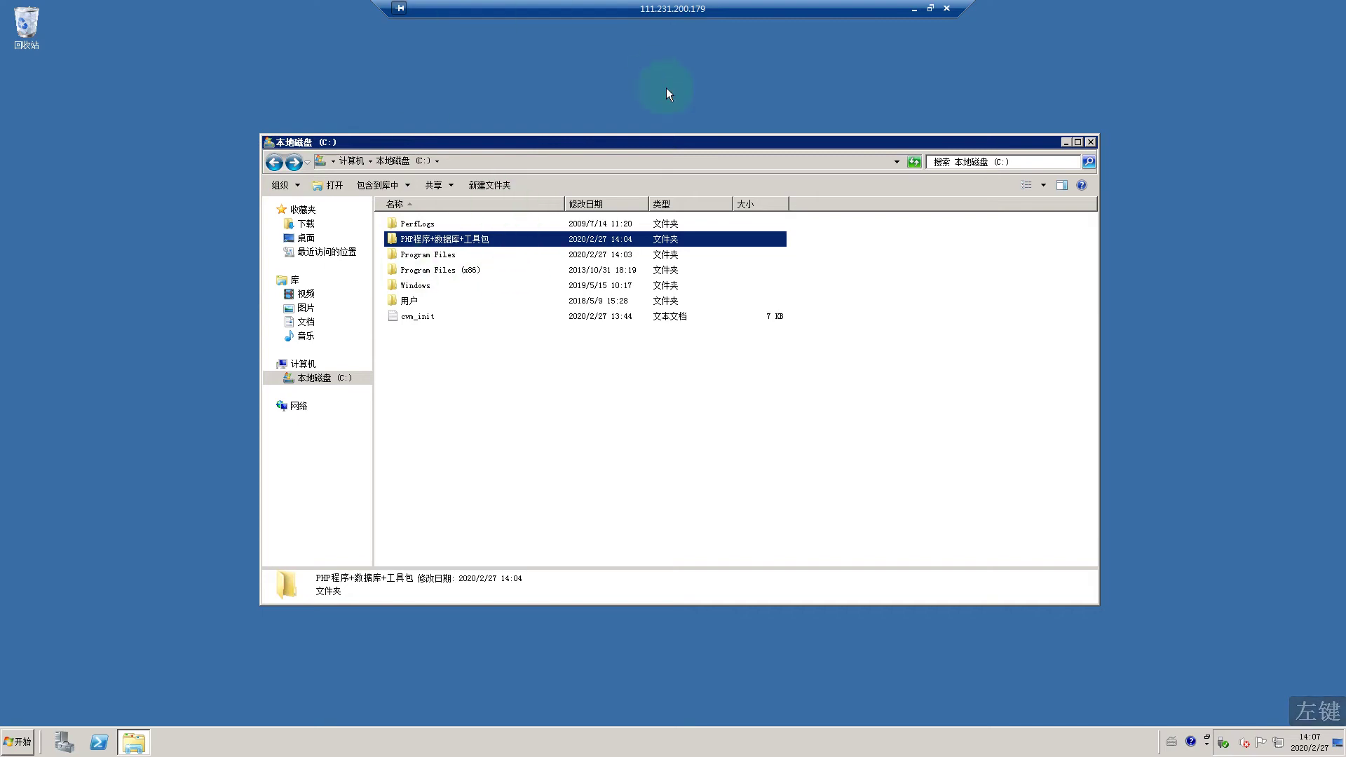
{"action": "left_click", "coordinate": [351, 161]}
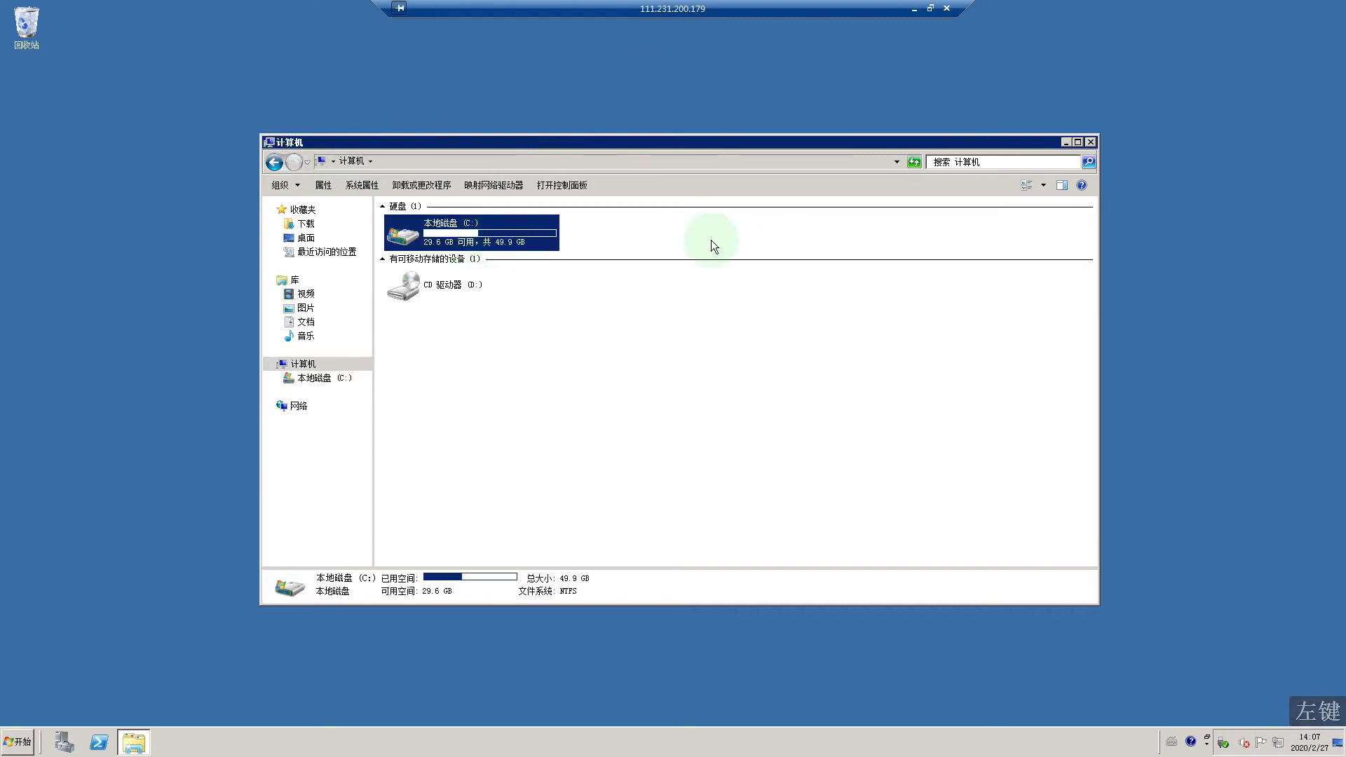
{"action": "left_click", "coordinate": [637, 234]}
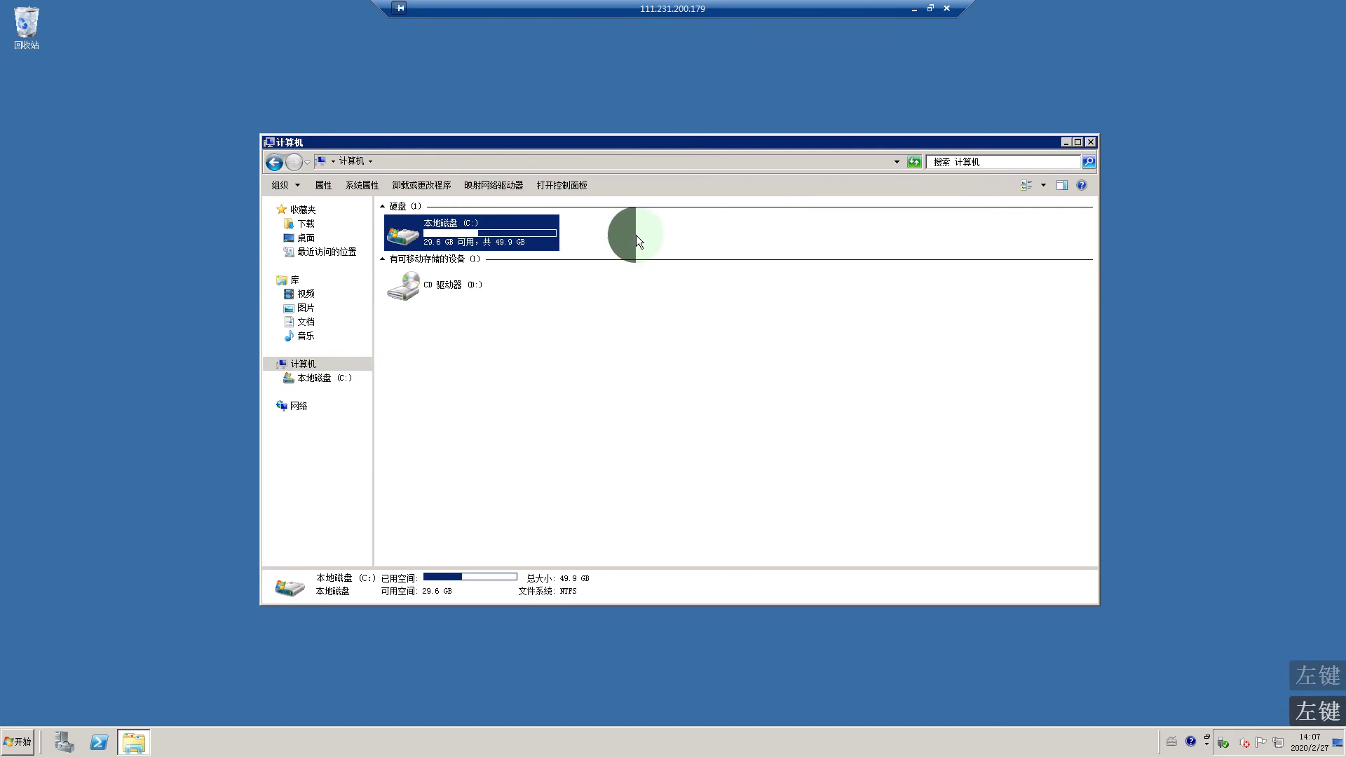
{"action": "double_click", "coordinate": [506, 236]}
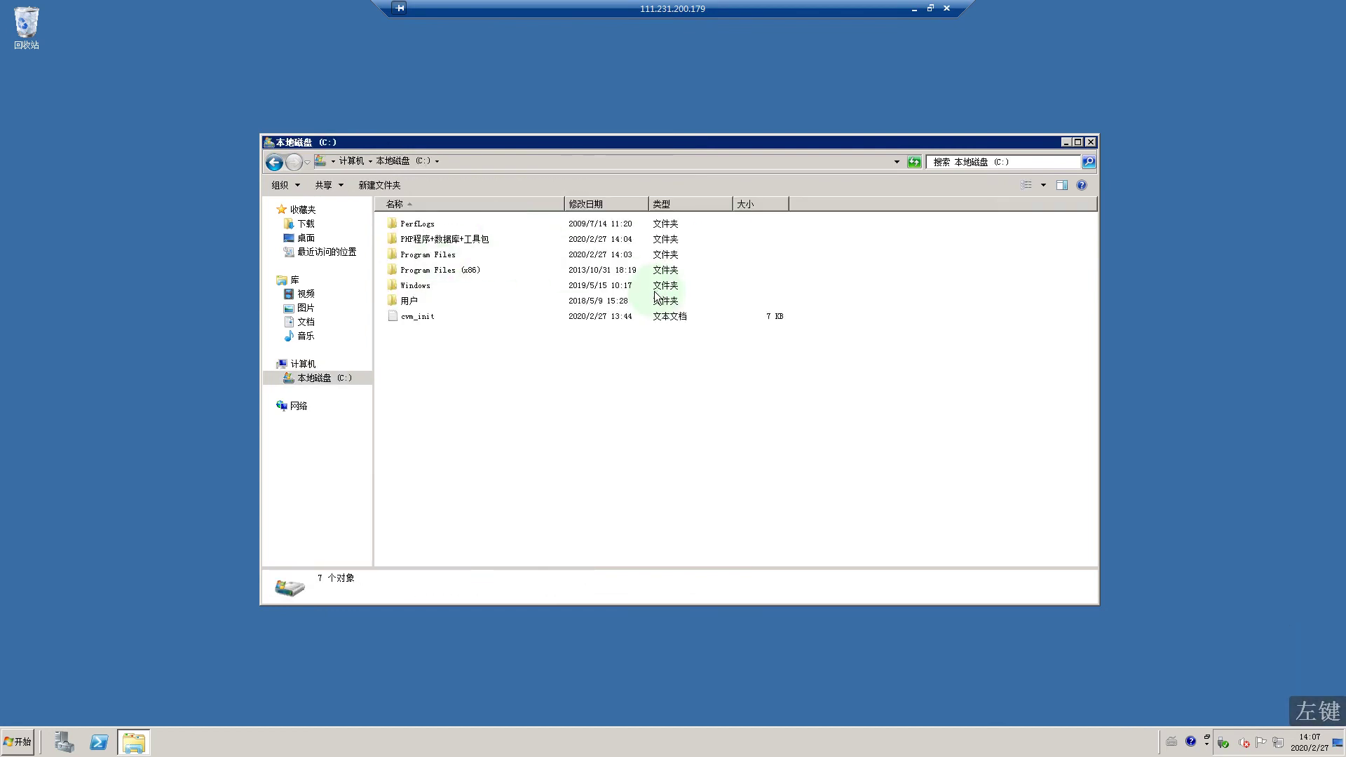
{"action": "left_click", "coordinate": [276, 163]}
{"action": "left_click", "coordinate": [631, 231]}
{"action": "double_click", "coordinate": [484, 238]}
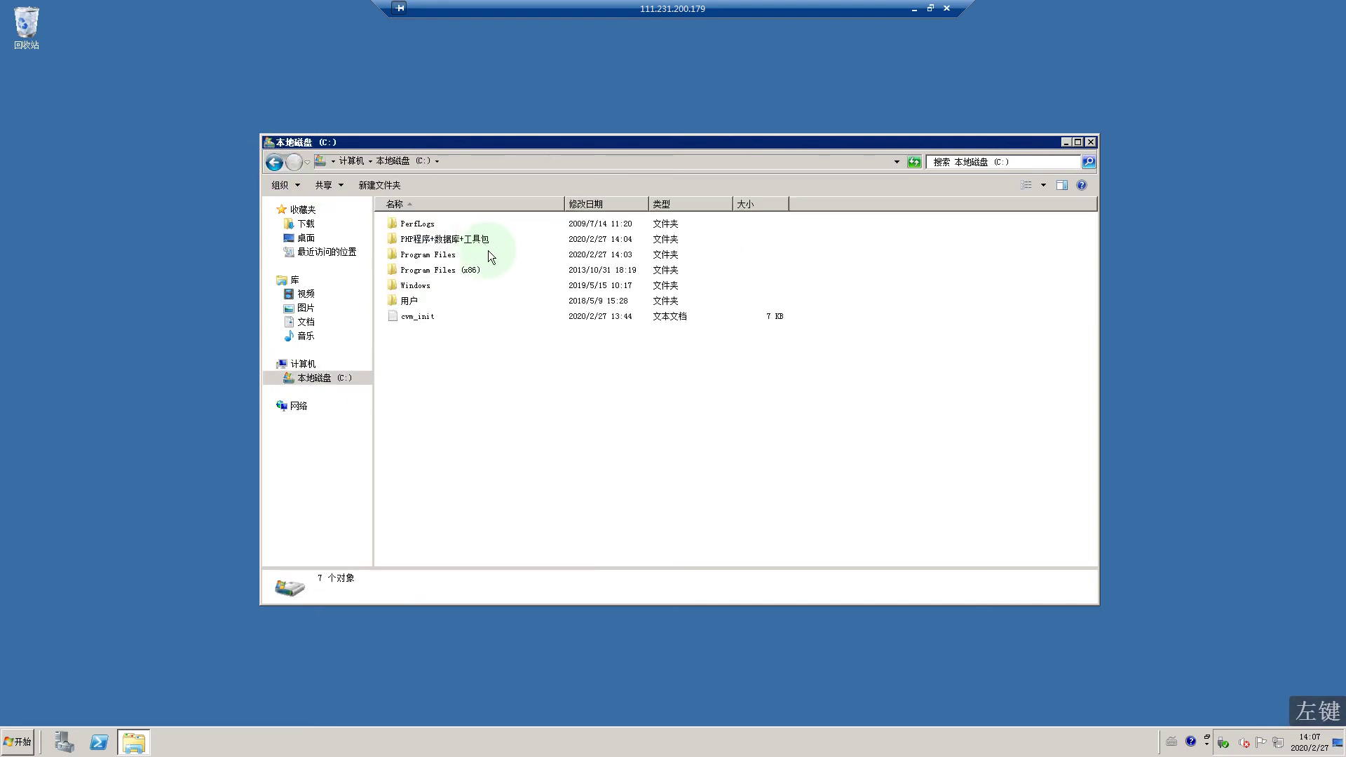
Step: Open C:\PHP程序+数据库+工具包 and its win+php环境工具包 subfolder
{"action": "double_click", "coordinate": [454, 242]}
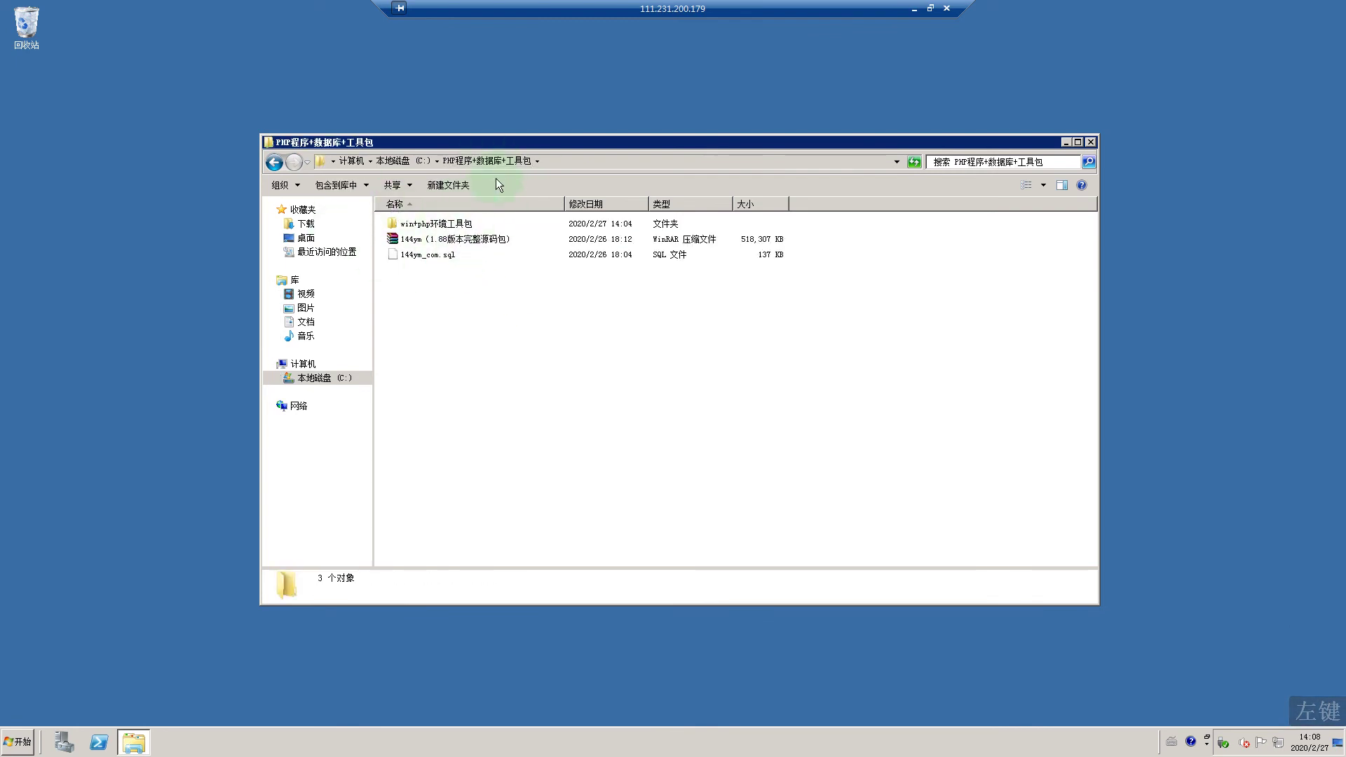
{"action": "left_click", "coordinate": [454, 228]}
{"action": "double_click", "coordinate": [454, 228]}
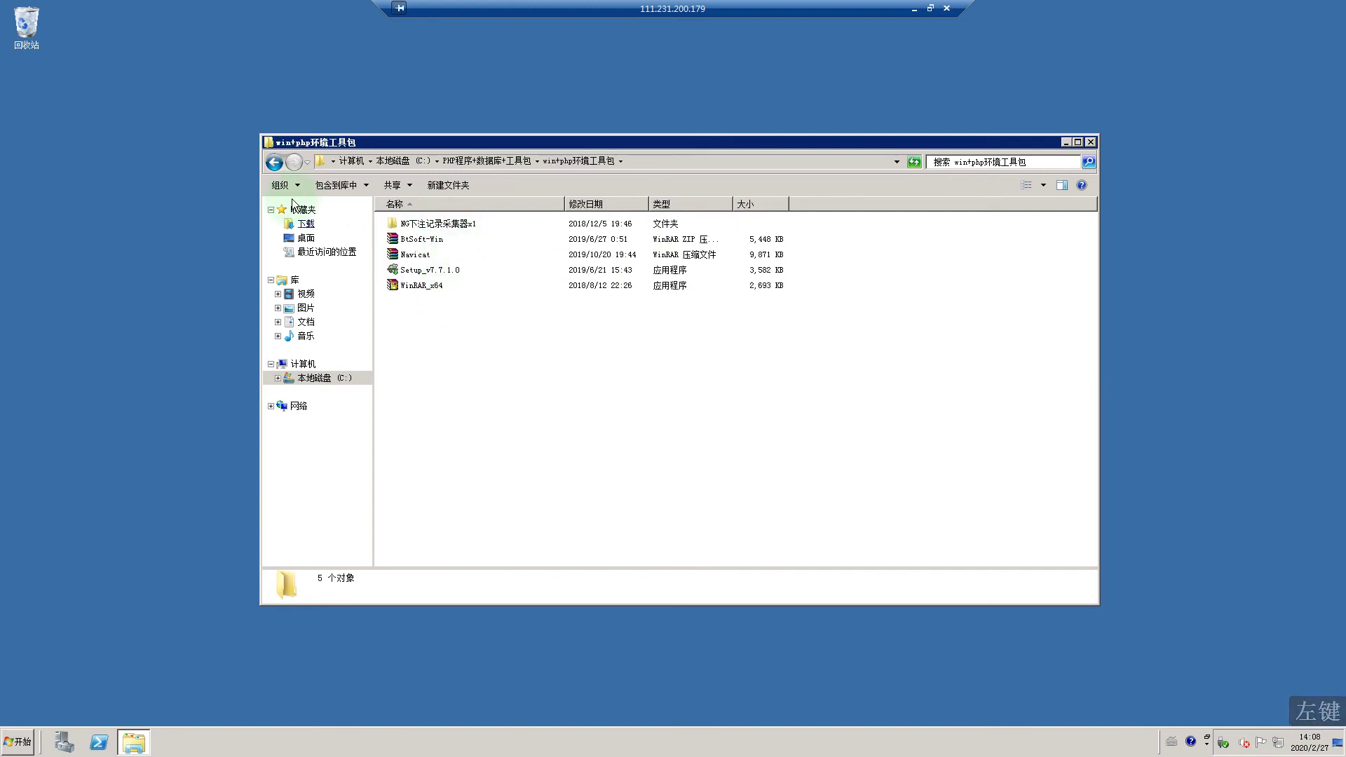
{"action": "left_click", "coordinate": [271, 161]}
{"action": "left_click", "coordinate": [429, 243]}
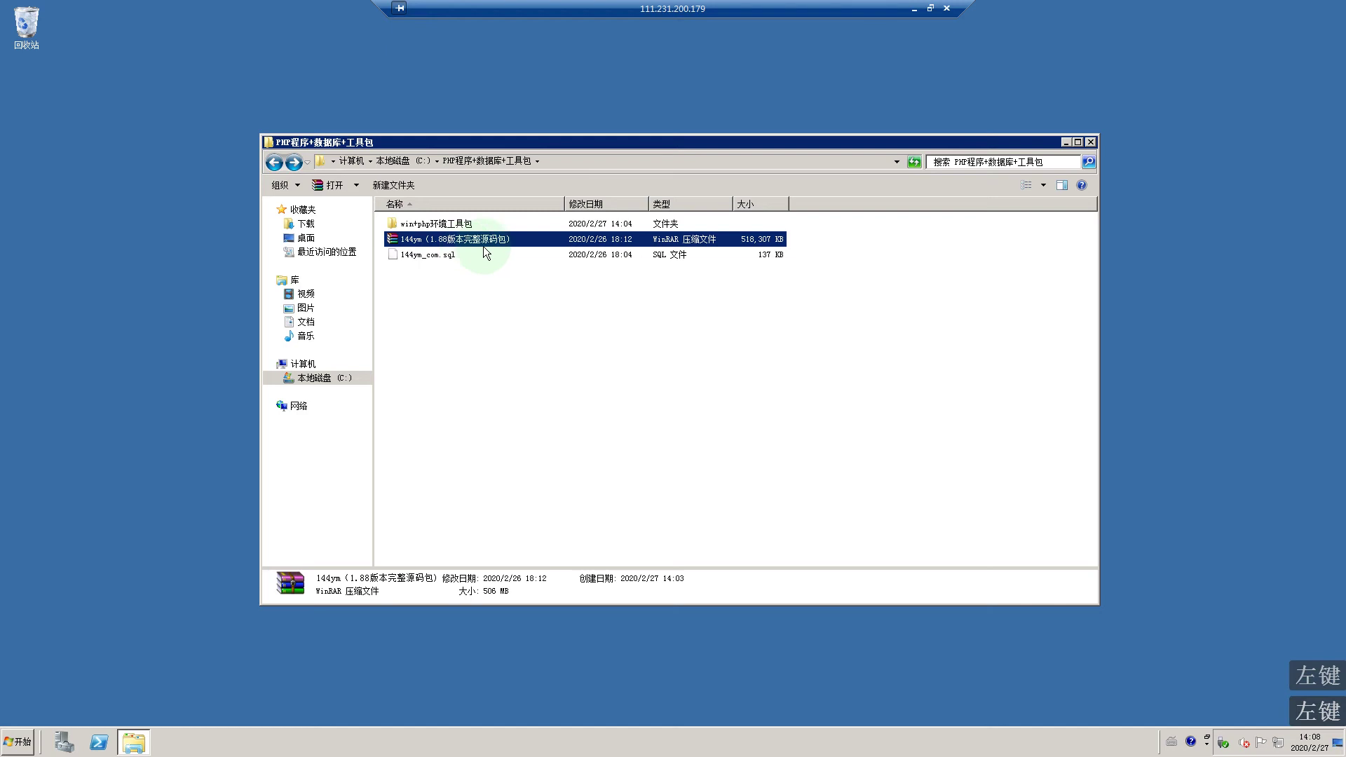
{"action": "double_click", "coordinate": [435, 225]}
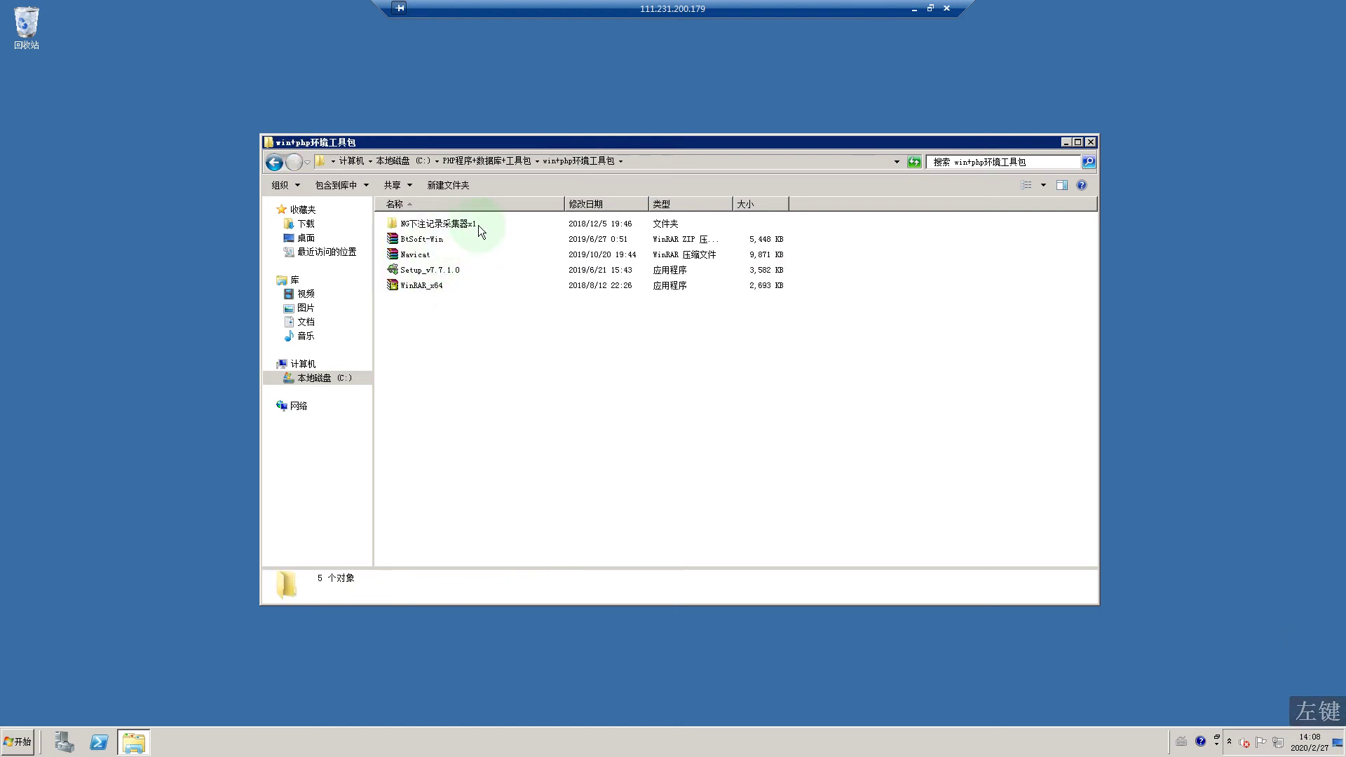
{"action": "left_click", "coordinate": [274, 164]}
{"action": "left_click", "coordinate": [442, 237]}
{"action": "left_click", "coordinate": [422, 258]}
{"action": "double_click", "coordinate": [433, 226]}
Step: Extract BtSoft-Win.zip into the current folder and select the extracted BtSoft program
{"action": "right_click", "coordinate": [419, 243]}
{"action": "left_click", "coordinate": [489, 293]}
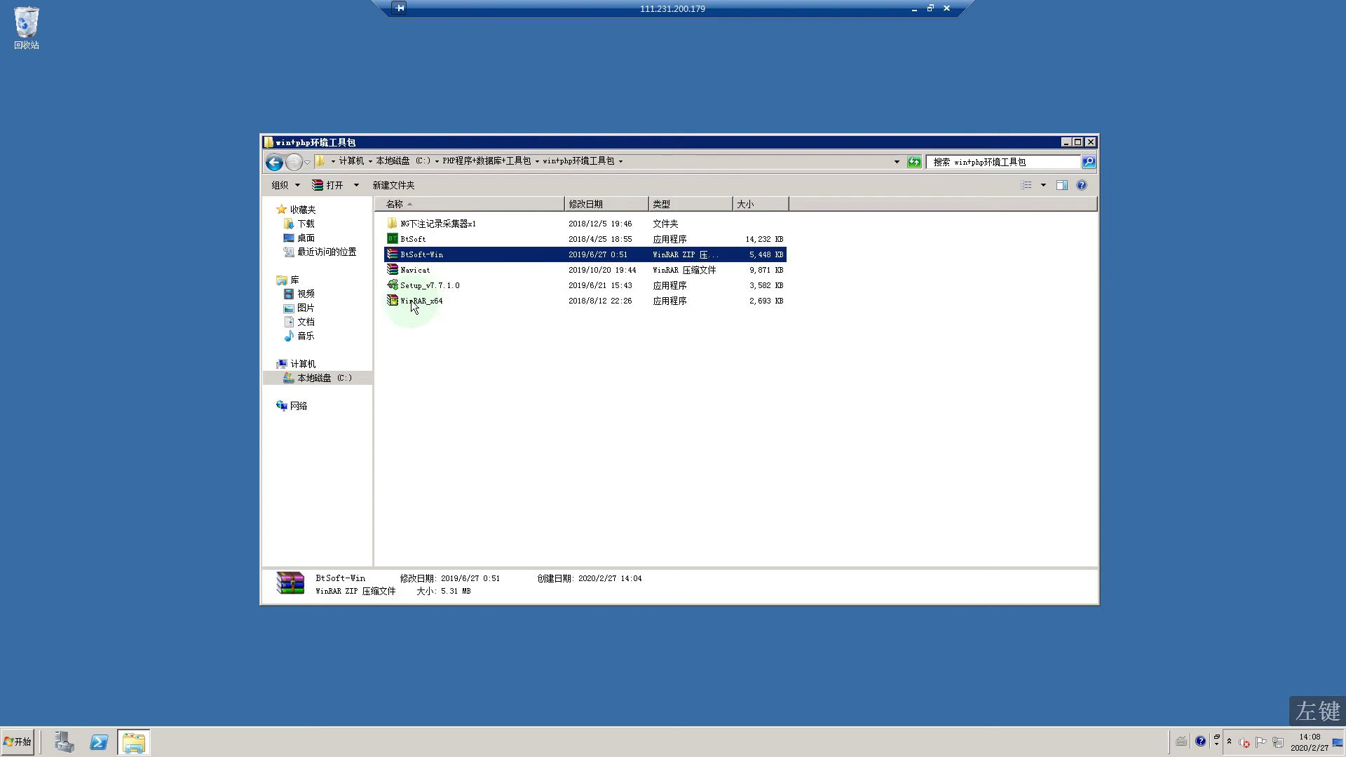
{"action": "left_click", "coordinate": [411, 303]}
{"action": "left_click", "coordinate": [439, 289]}
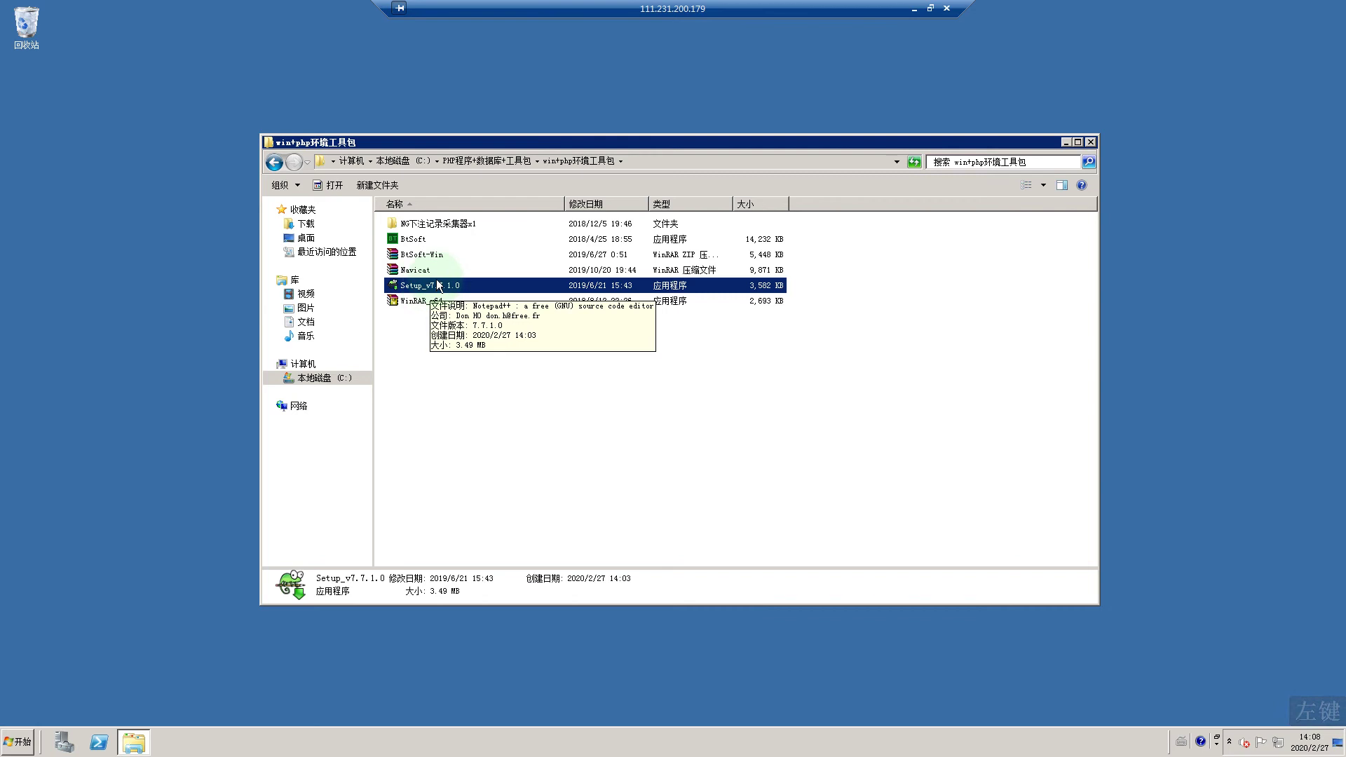
{"action": "left_click", "coordinate": [418, 240]}
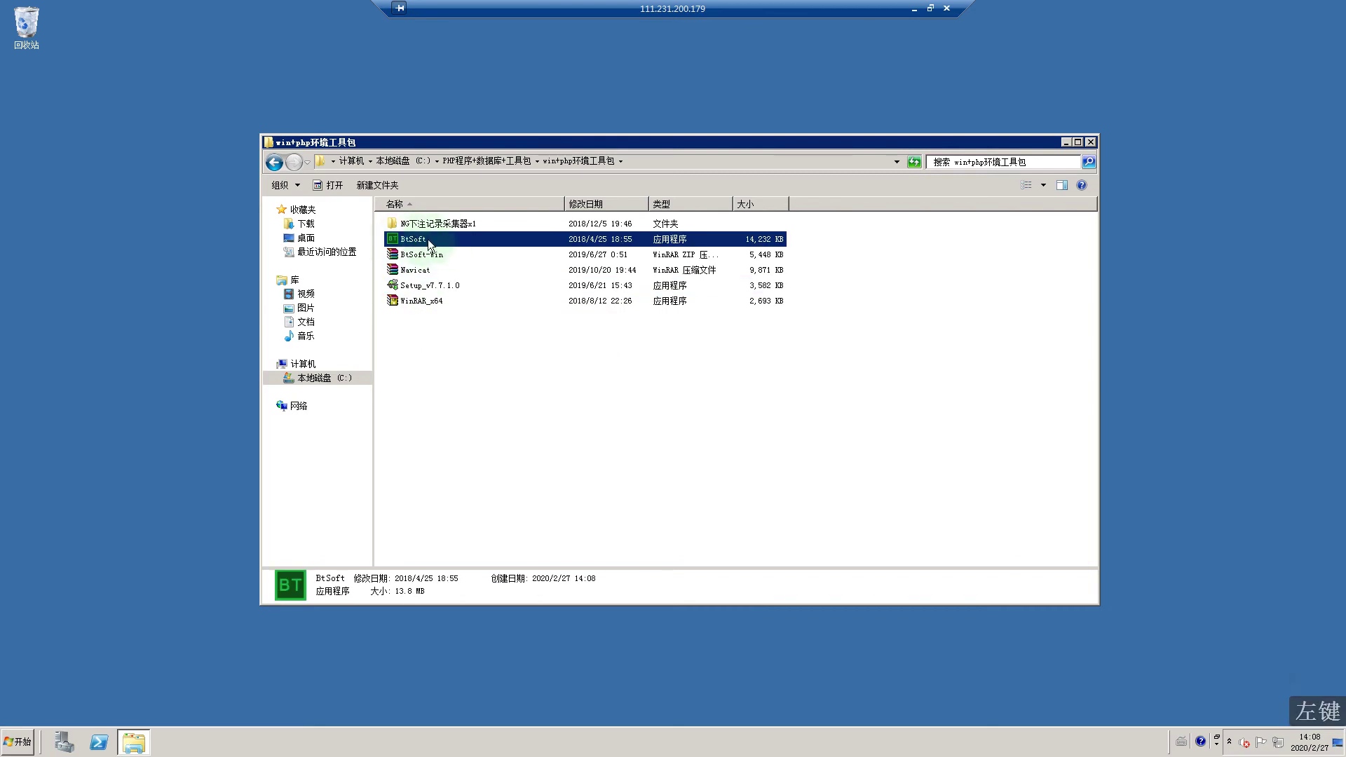
Step: Launch BtSoft, agree to partition a data disk, and install into the default BtSoft path
{"action": "double_click", "coordinate": [427, 244]}
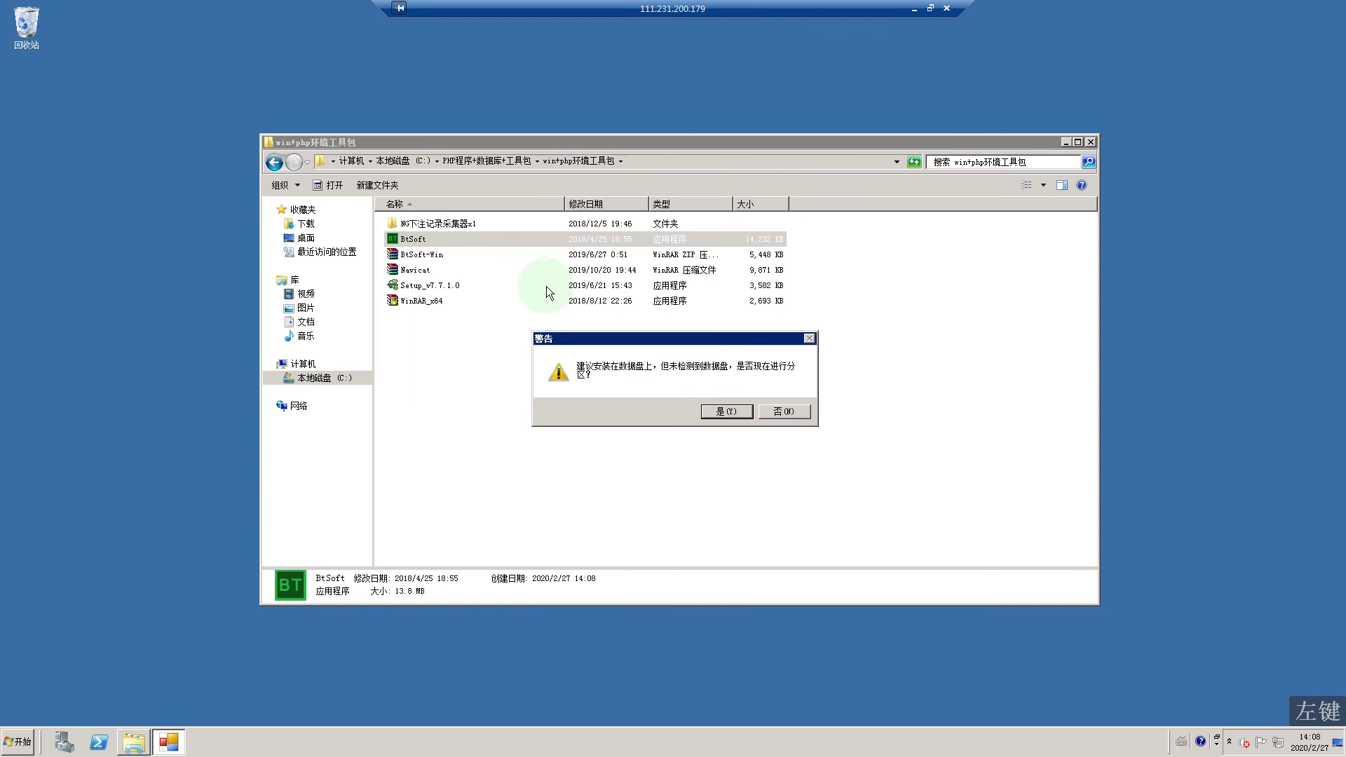
{"action": "left_click", "coordinate": [721, 411]}
{"action": "left_click", "coordinate": [718, 413]}
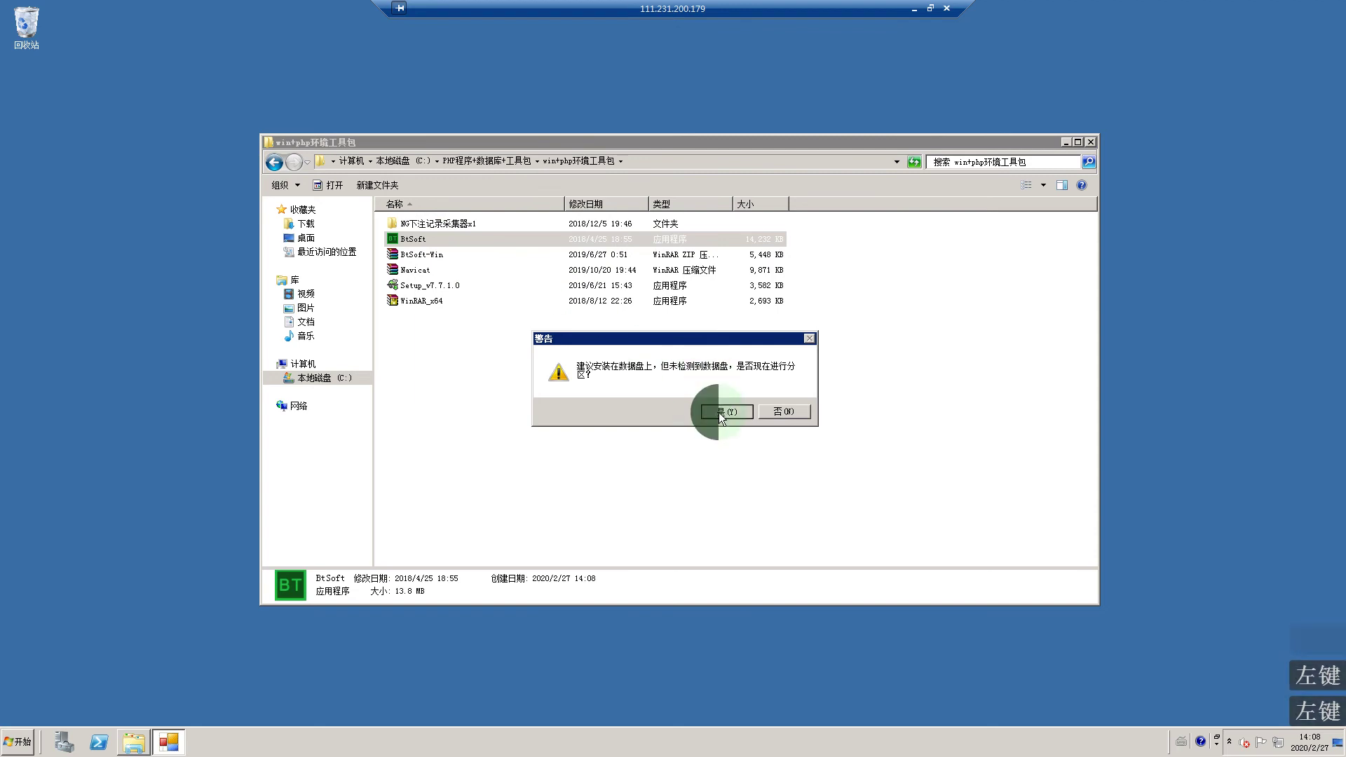
{"action": "left_click", "coordinate": [777, 417]}
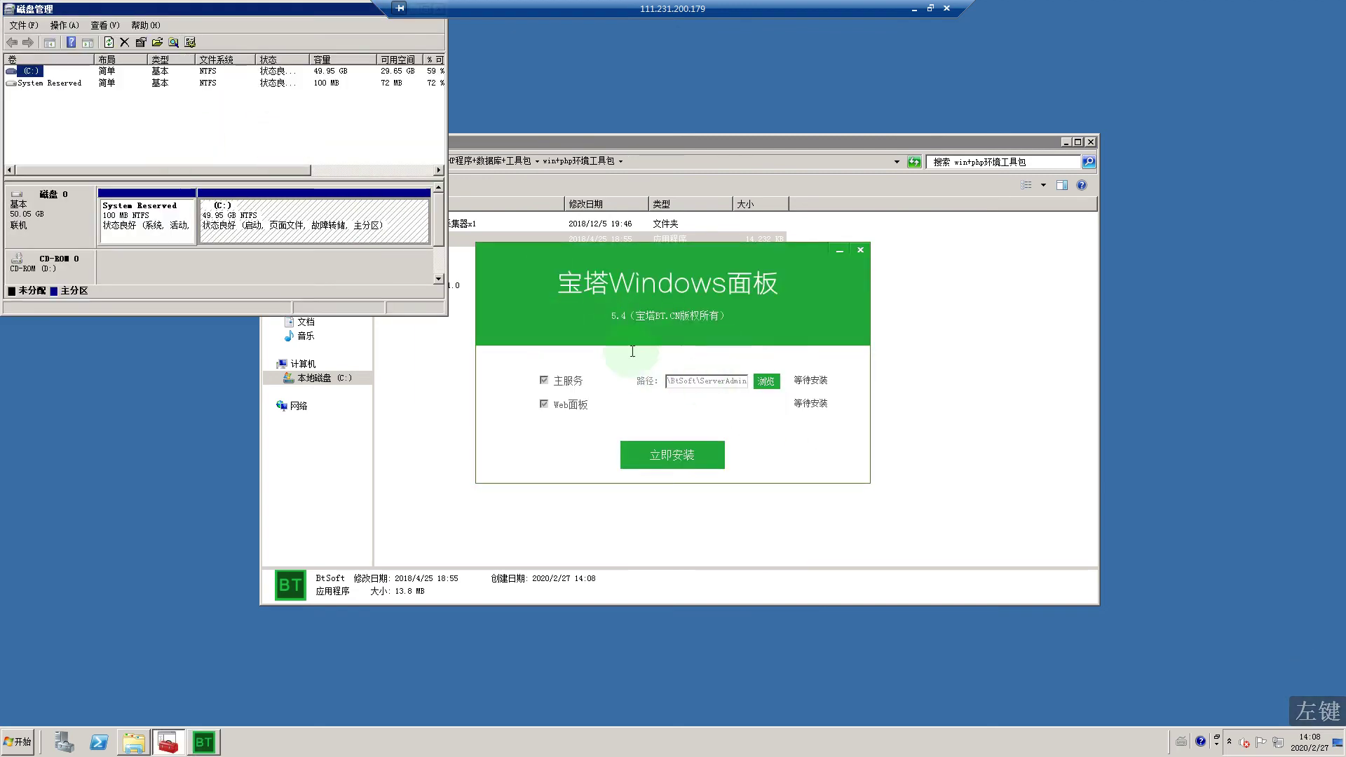
{"action": "left_click", "coordinate": [671, 383]}
{"action": "left_click", "coordinate": [671, 382]}
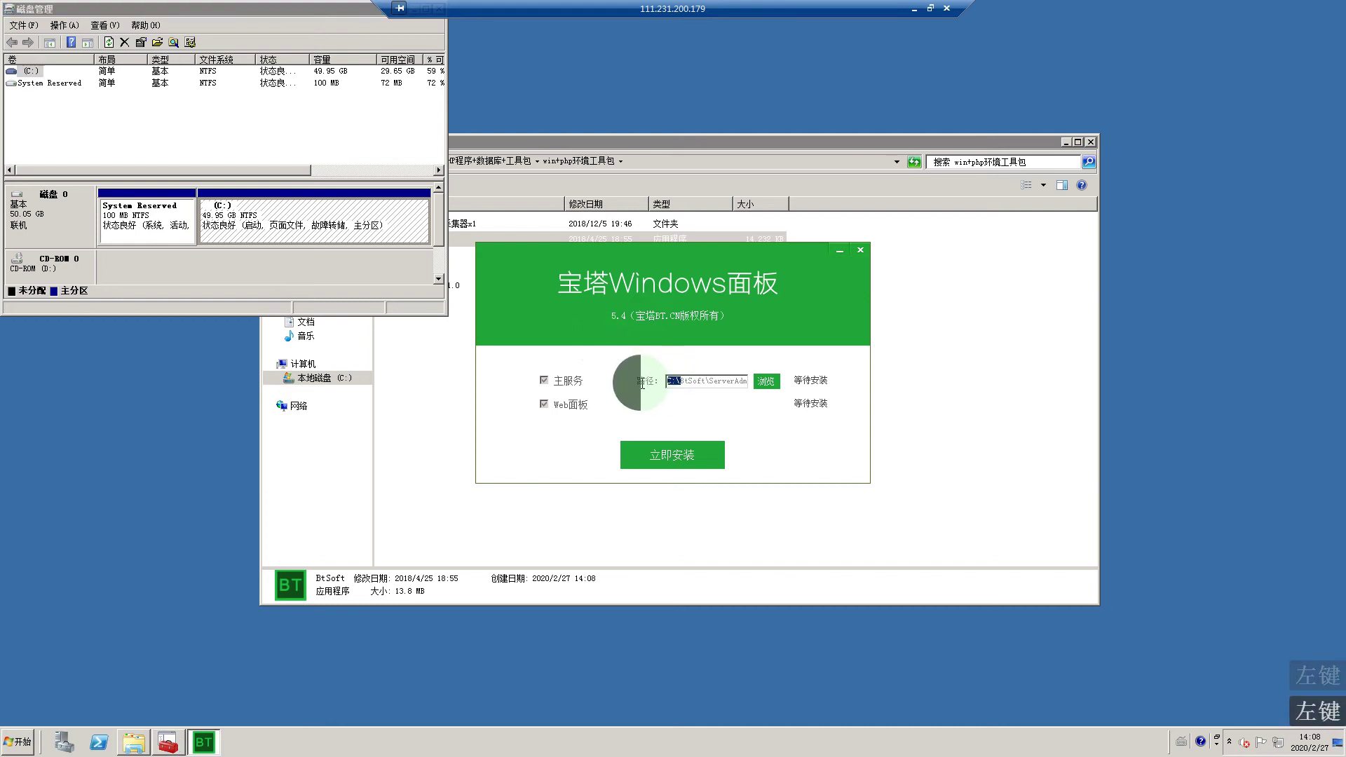
{"action": "left_click", "coordinate": [671, 382]}
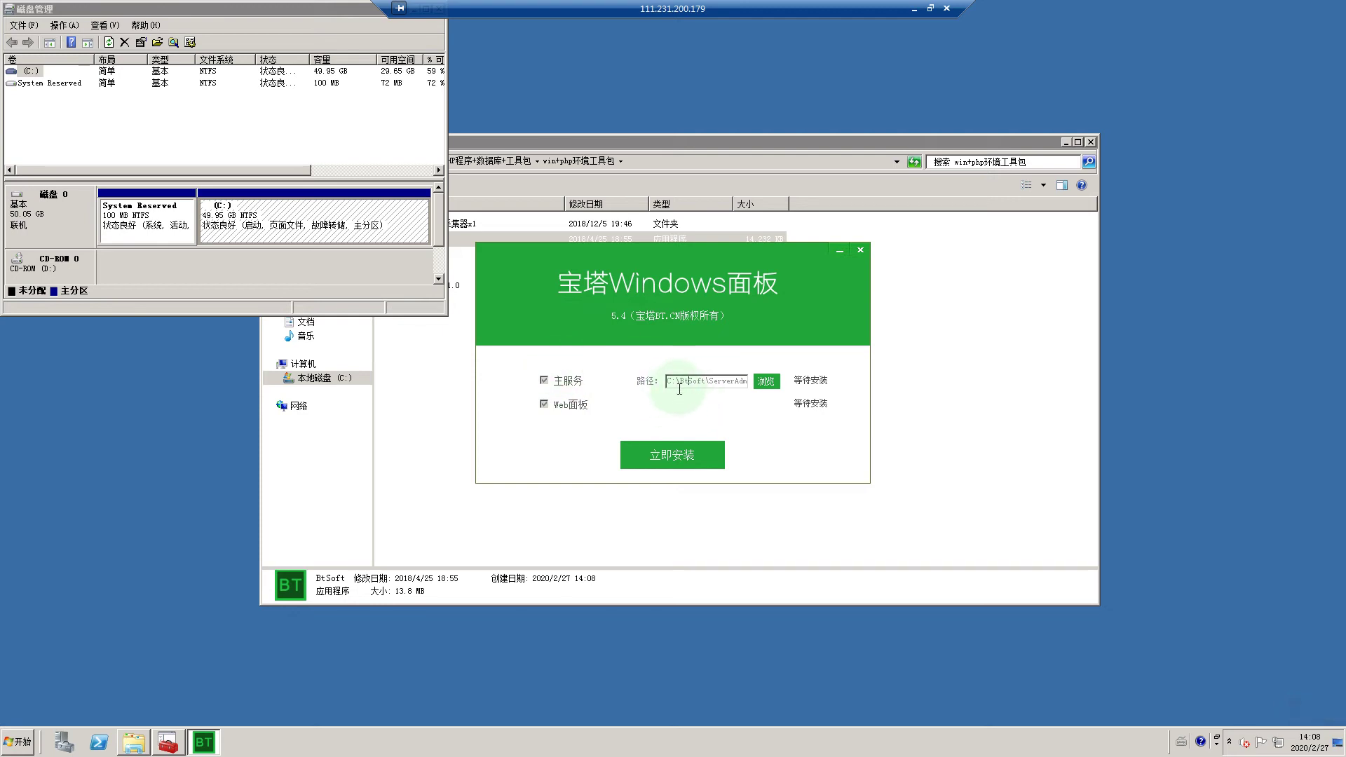
{"action": "left_click", "coordinate": [667, 454]}
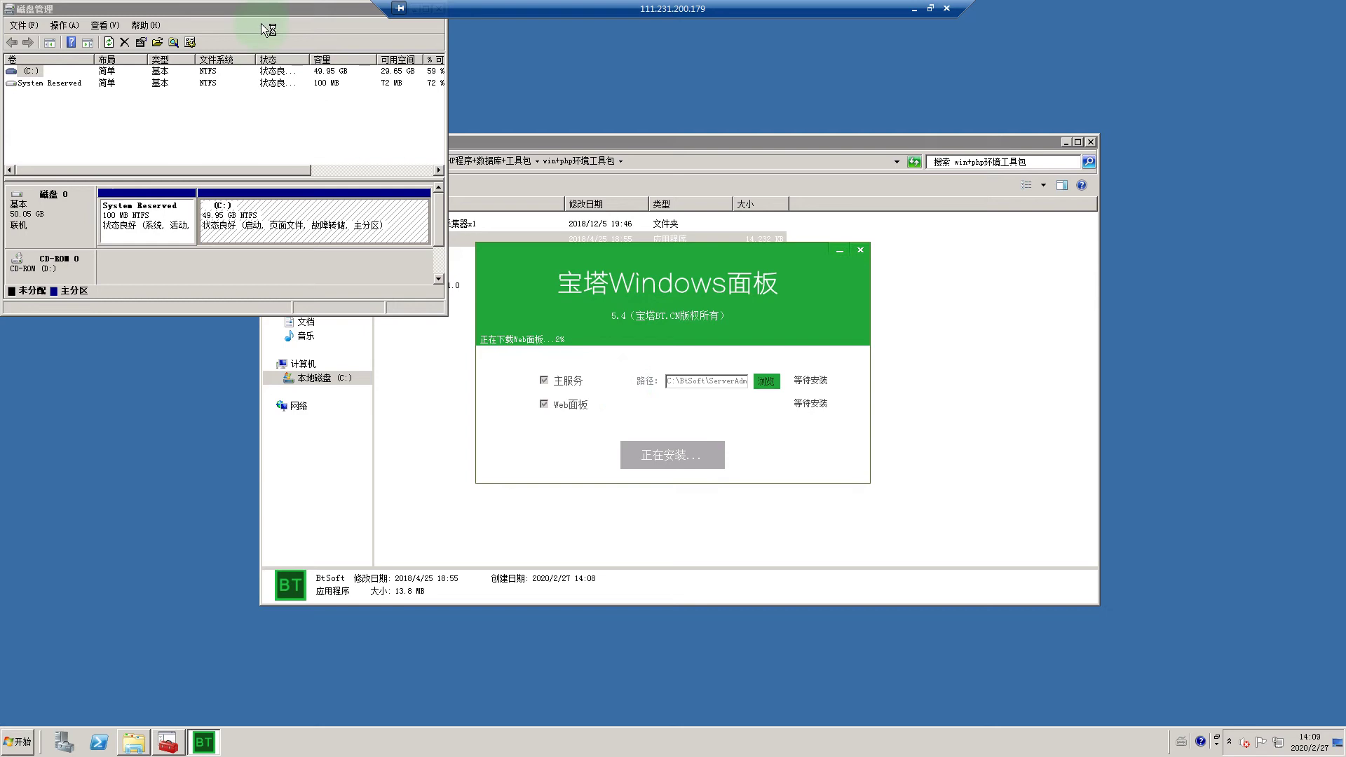
Step: Close the Disk Management window and bring the toolkit folder back to the front
{"action": "left_click_drag", "start_coordinate": [267, 10], "coordinate": [298, 73]}
{"action": "left_click", "coordinate": [470, 71]}
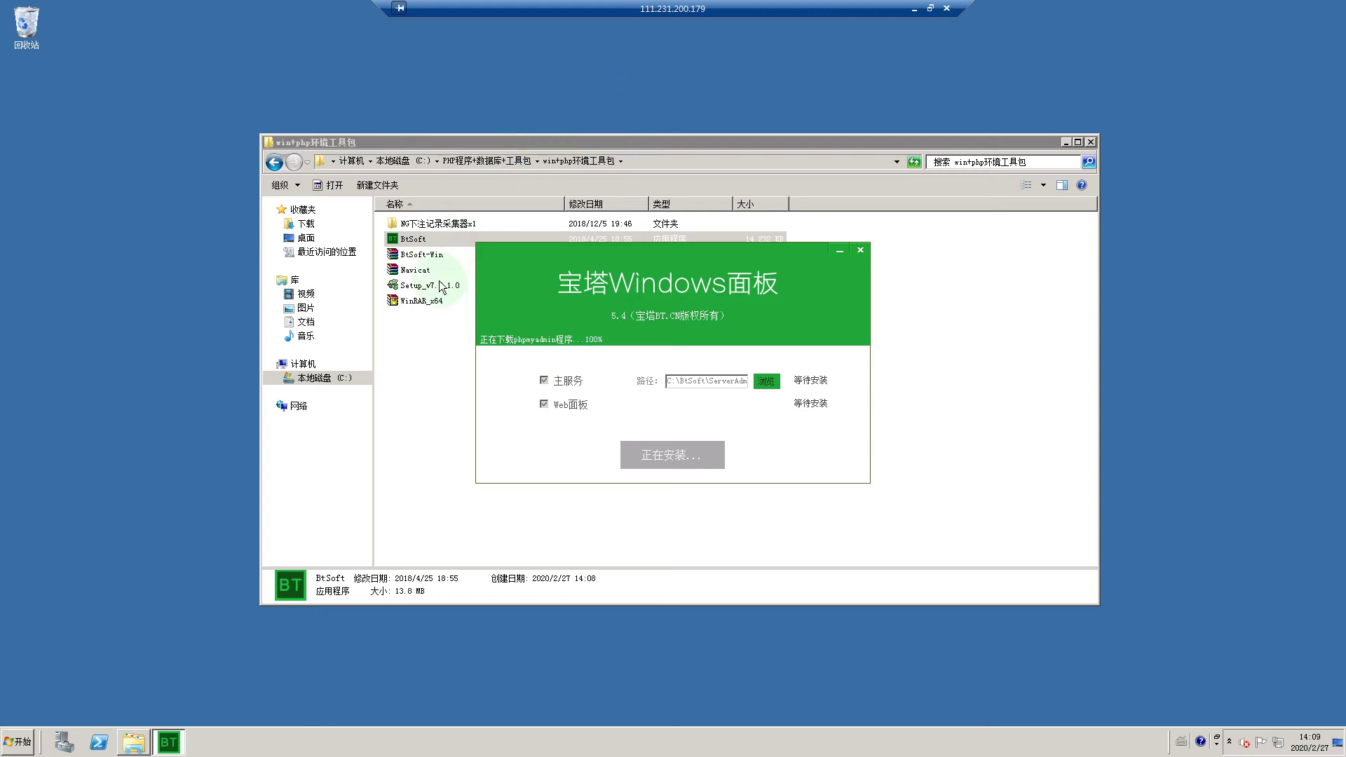
{"action": "left_click", "coordinate": [436, 341]}
Step: Install Notepad++ 7.7.1 from Setup_v7.7.1.0 with default language, location and components
{"action": "left_click", "coordinate": [444, 290]}
{"action": "double_click", "coordinate": [443, 291]}
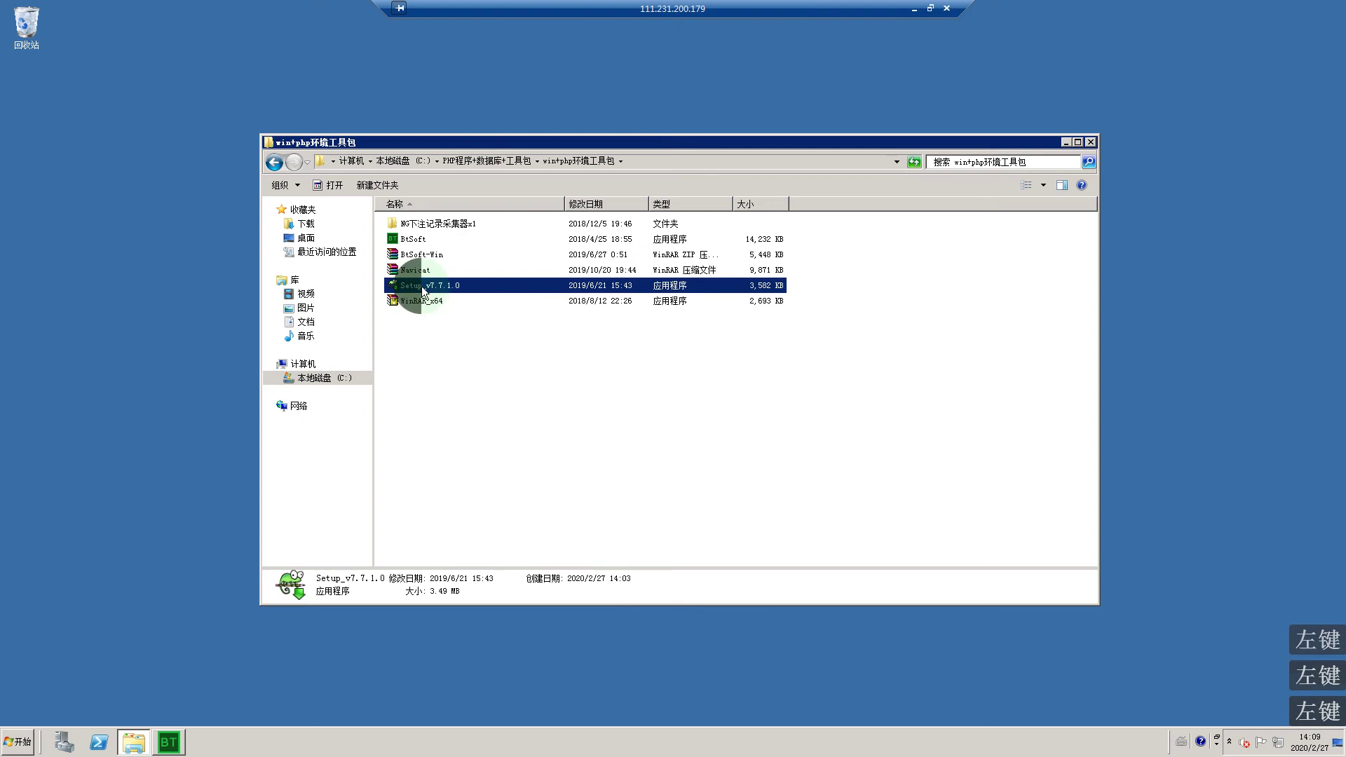
{"action": "left_click", "coordinate": [690, 411]}
{"action": "left_click", "coordinate": [757, 478]}
{"action": "left_click", "coordinate": [755, 475]}
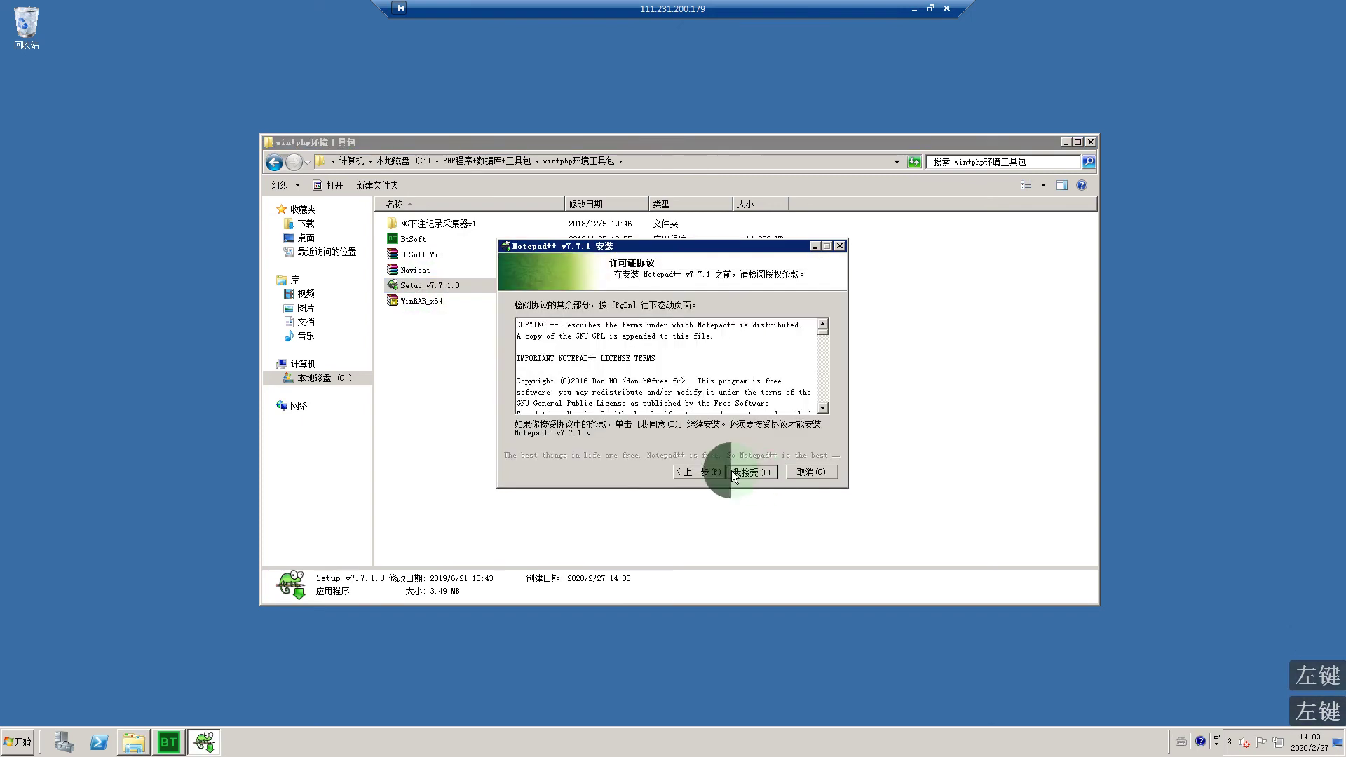
{"action": "left_click", "coordinate": [732, 470]}
{"action": "left_click", "coordinate": [735, 470]}
{"action": "left_click", "coordinate": [738, 471]}
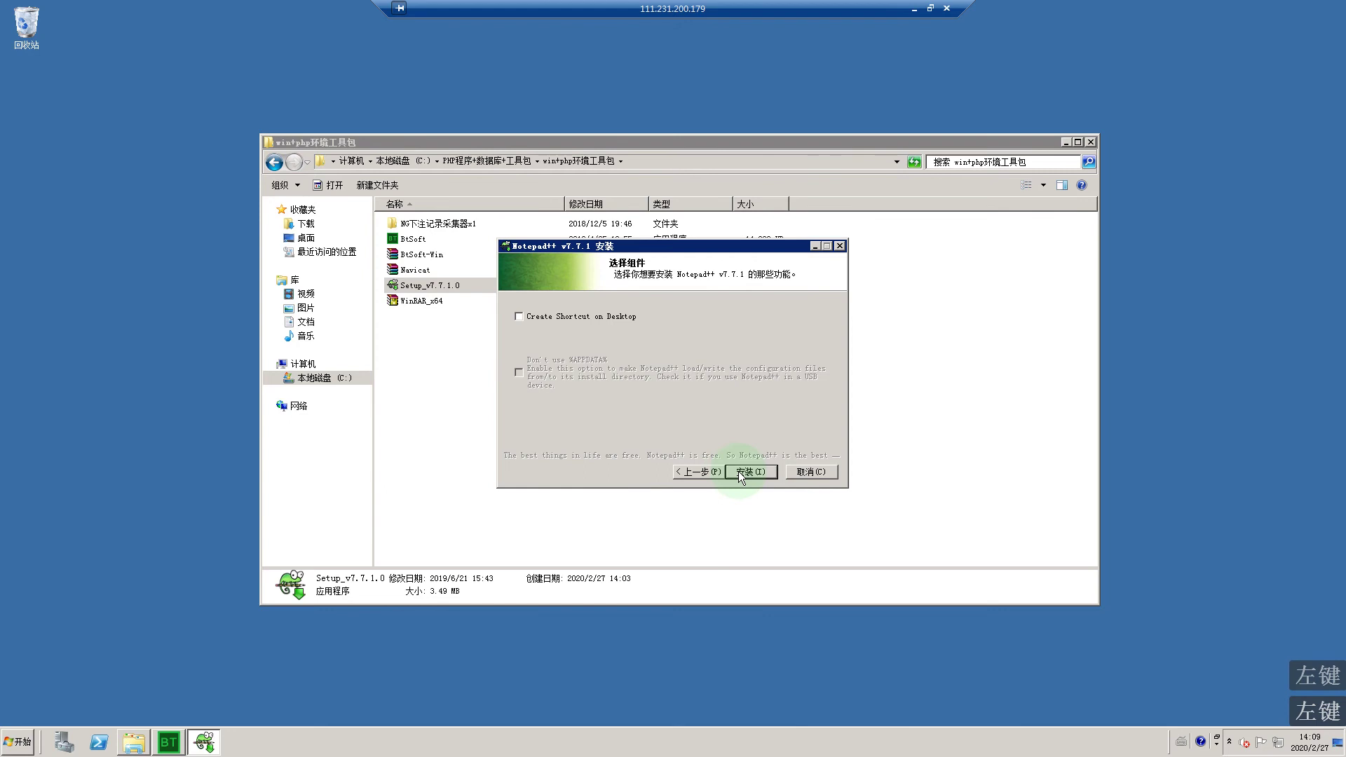
{"action": "left_click", "coordinate": [738, 471]}
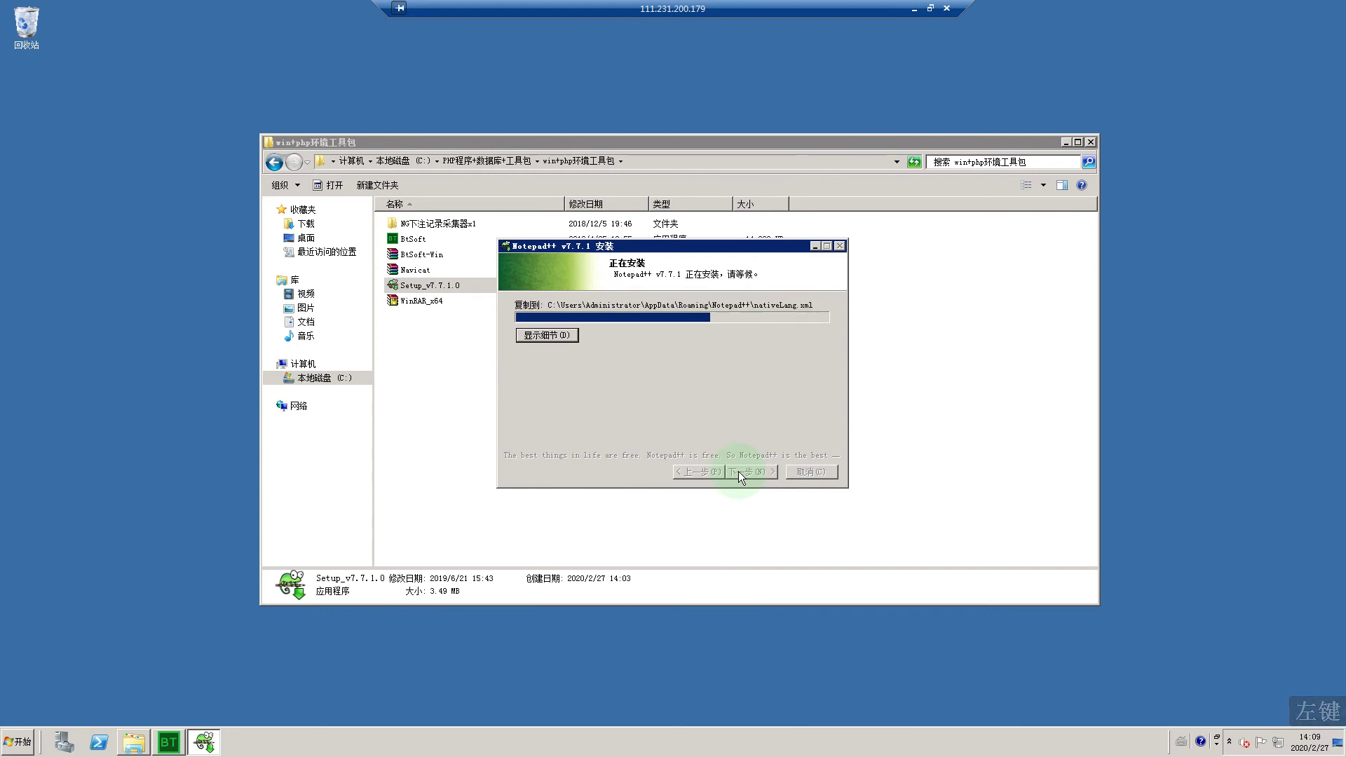
Step: Finish Notepad++ setup, close it declining the update, and launch the installed BT panel
{"action": "left_click", "coordinate": [168, 728]}
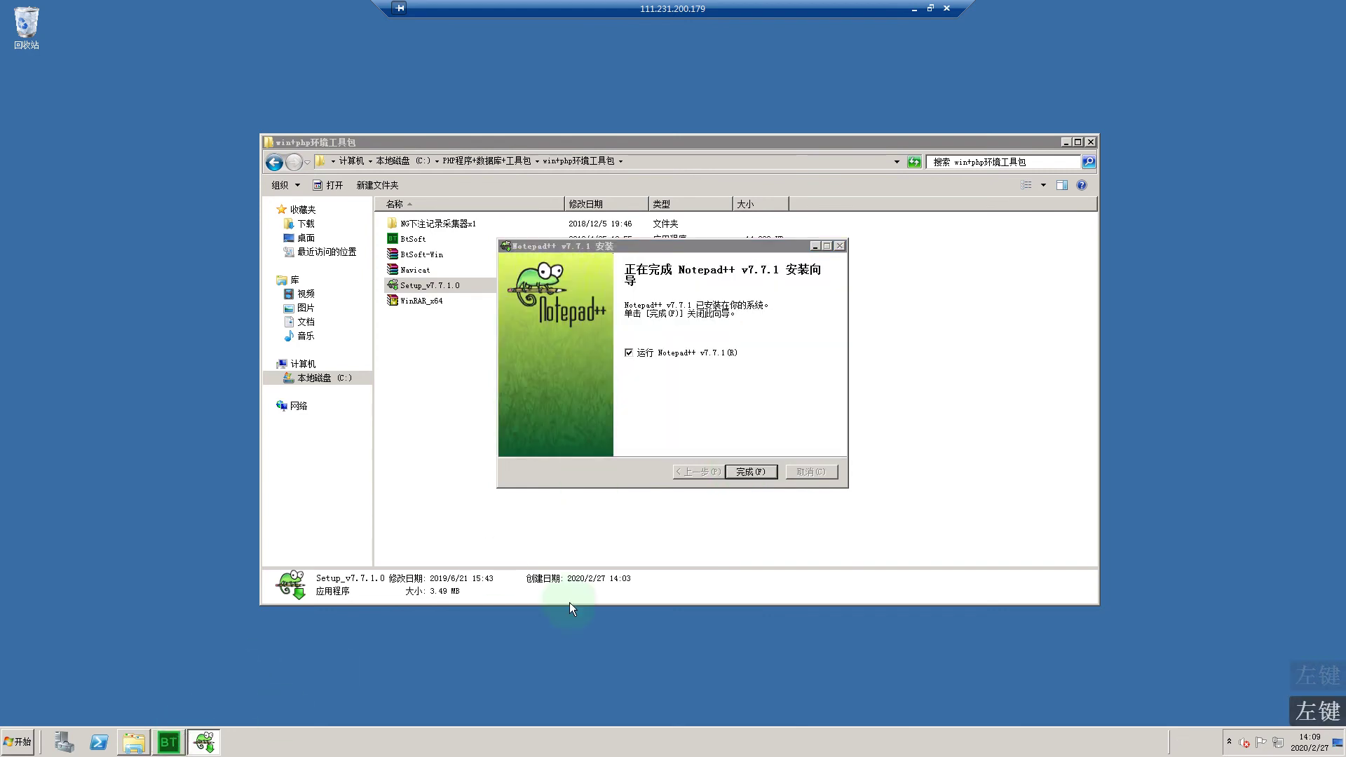
{"action": "left_click", "coordinate": [739, 474]}
{"action": "left_click", "coordinate": [730, 487]}
{"action": "left_click", "coordinate": [717, 476]}
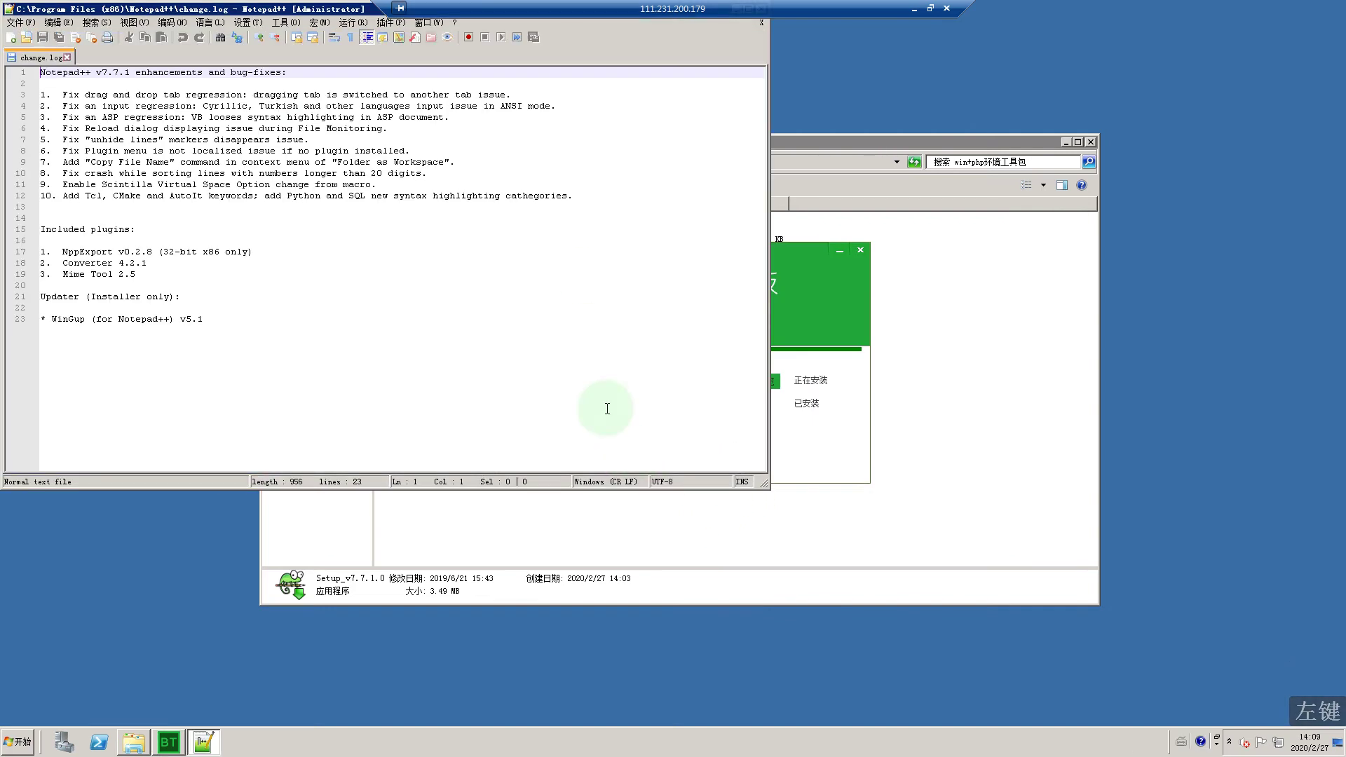
{"action": "left_click_drag", "start_coordinate": [281, 5], "coordinate": [283, 73]}
{"action": "left_click", "coordinate": [777, 285]}
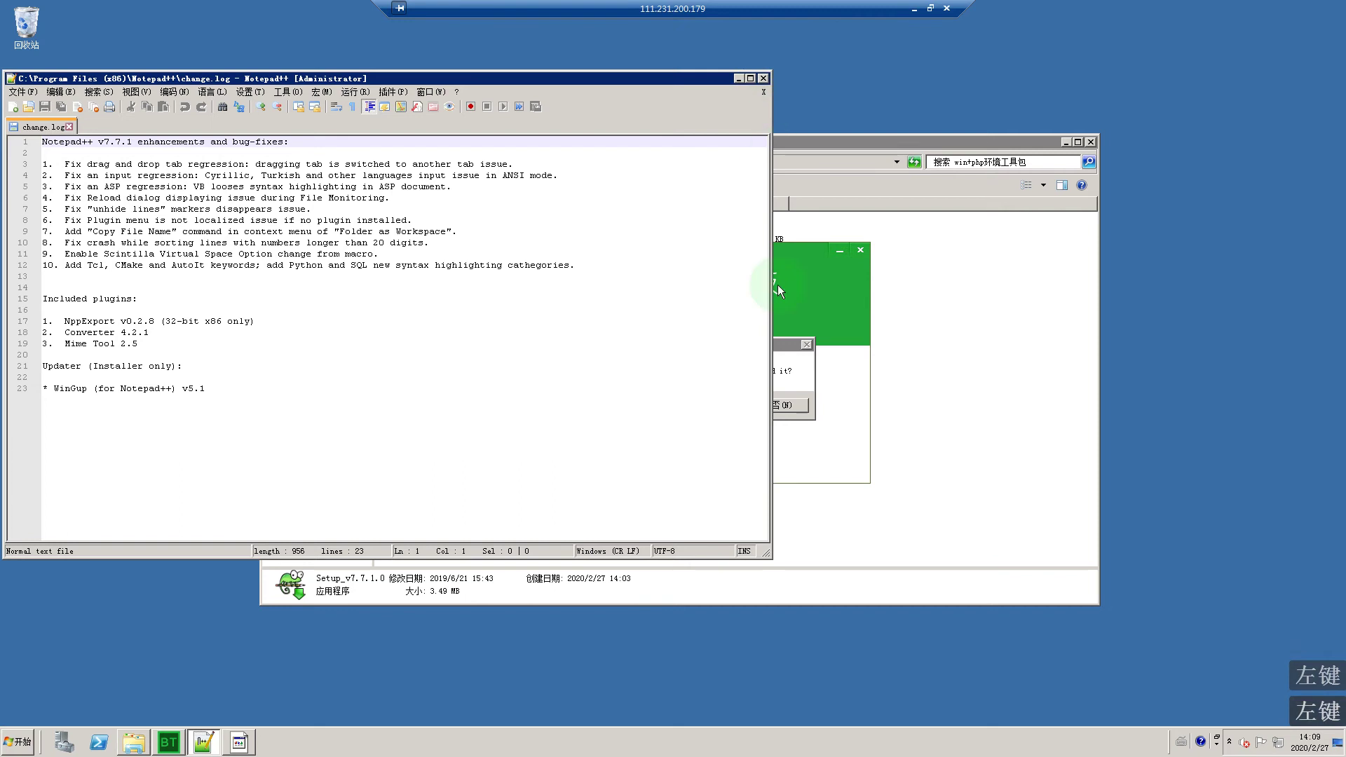
{"action": "left_click", "coordinate": [764, 77]}
{"action": "left_click", "coordinate": [780, 402]}
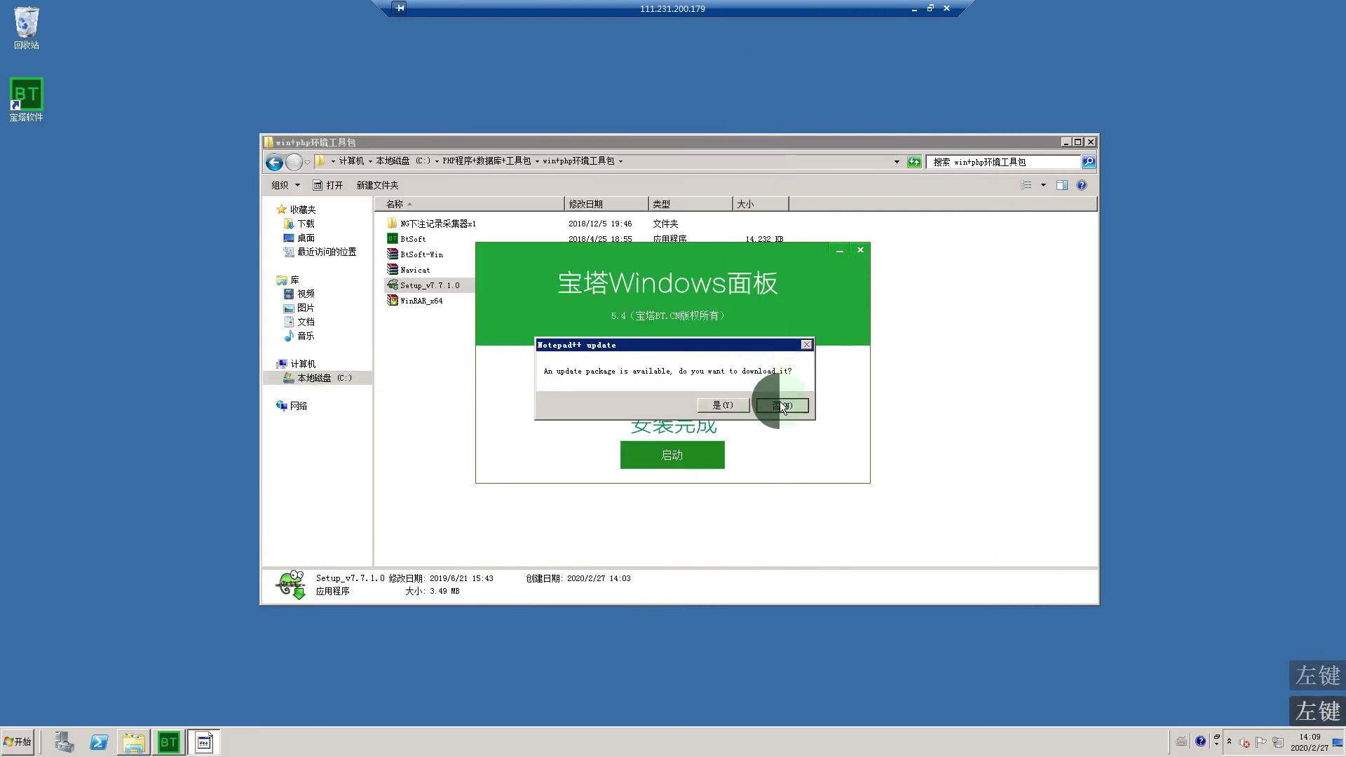
{"action": "left_click", "coordinate": [675, 455]}
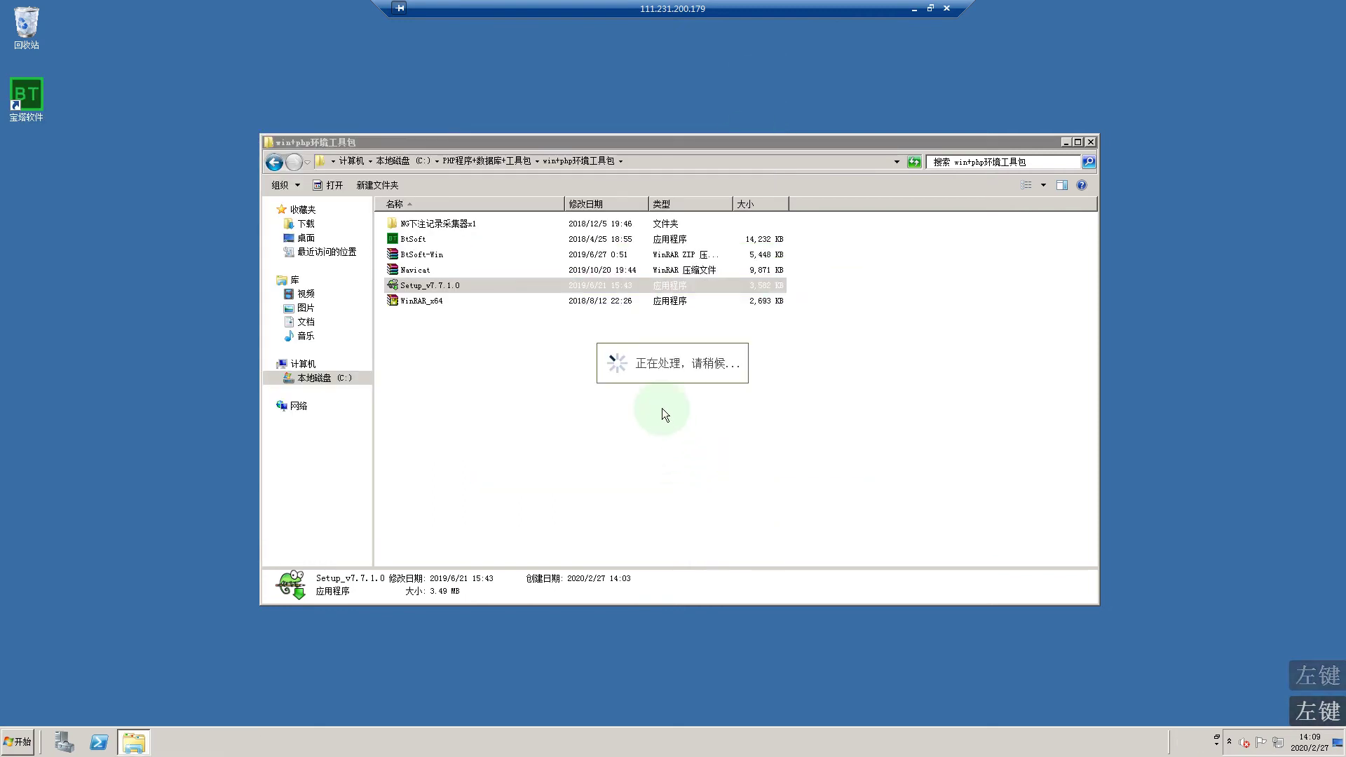
{"action": "left_click", "coordinate": [389, 264]}
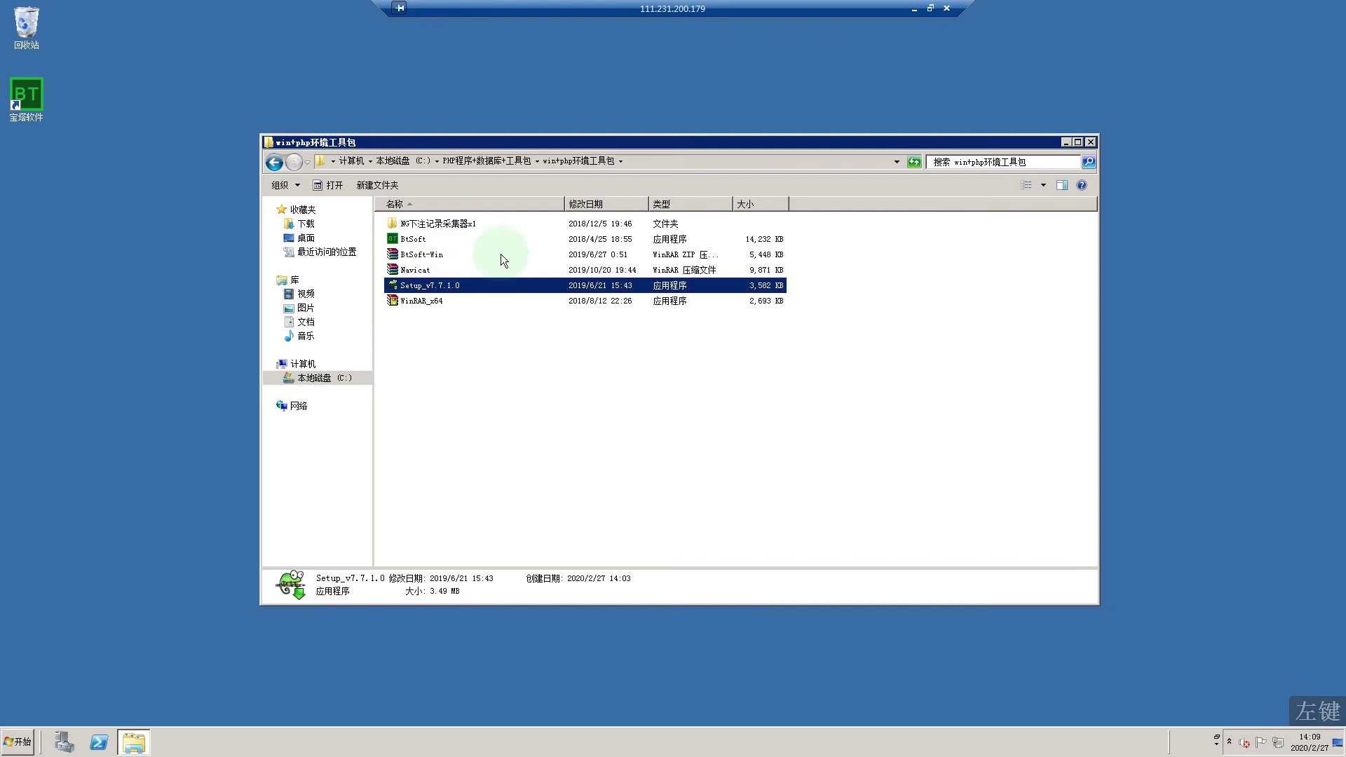
Step: Position the BT panel window, minimize Explorer, and show the 环境 environment components page
{"action": "left_click", "coordinate": [558, 133]}
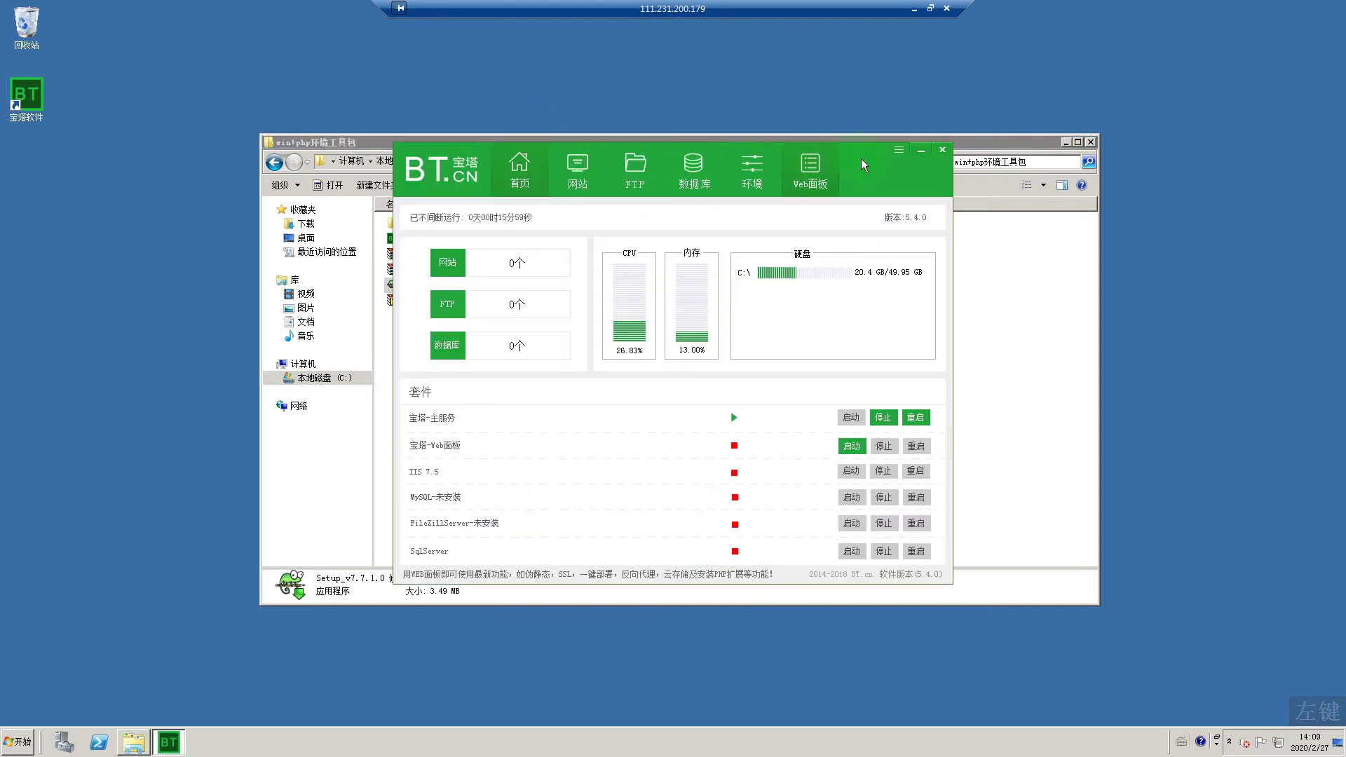
{"action": "left_click_drag", "start_coordinate": [796, 152], "coordinate": [665, 69]}
{"action": "left_click", "coordinate": [1066, 142]}
{"action": "left_click_drag", "start_coordinate": [727, 75], "coordinate": [863, 106]}
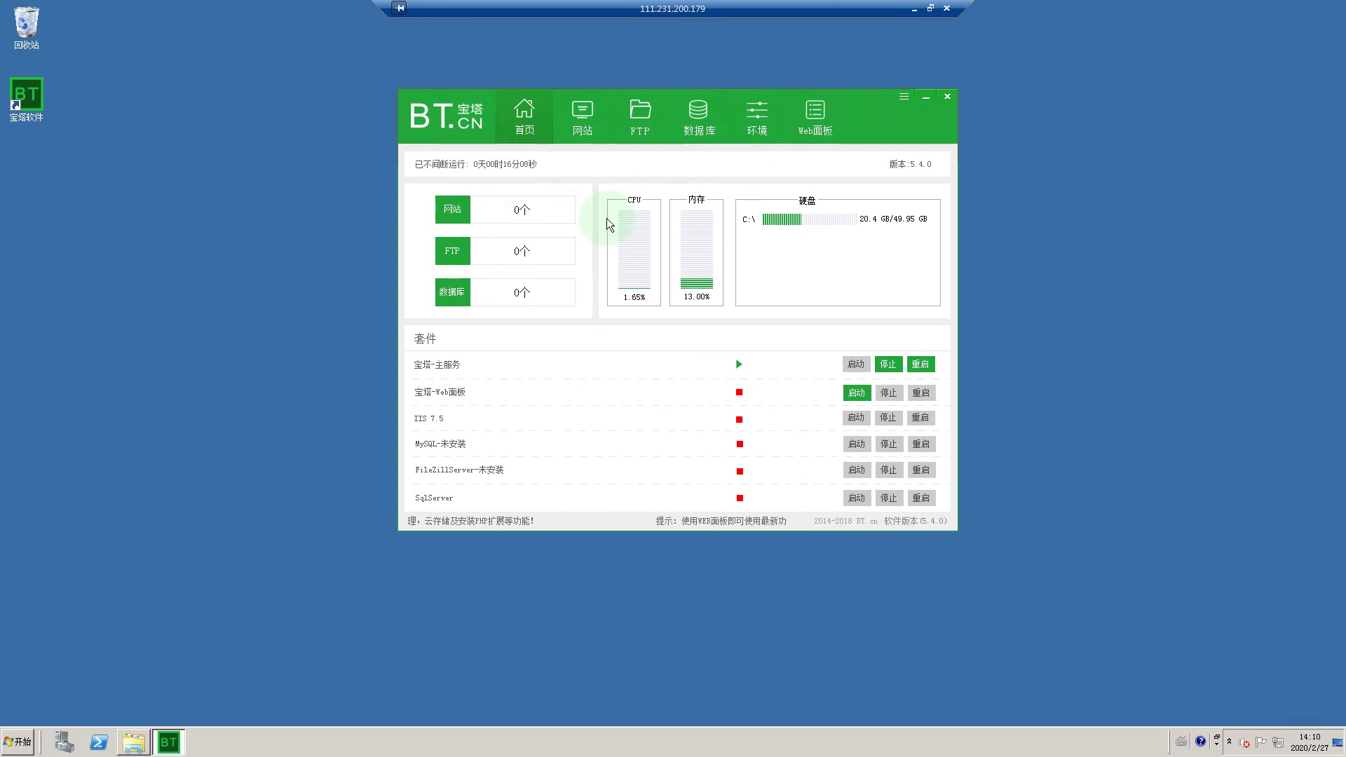
{"action": "left_click", "coordinate": [755, 125]}
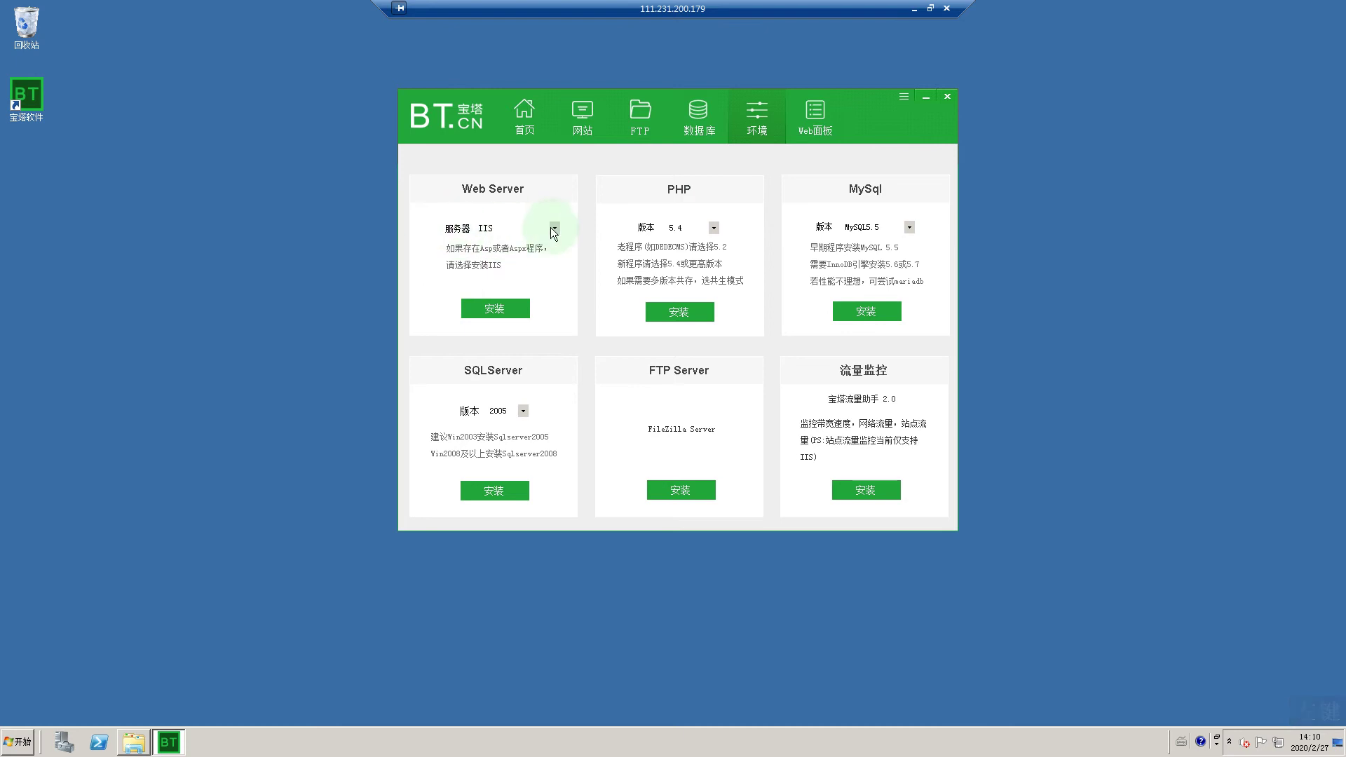
Step: Choose Apache2.4 as the web server and install it, then minimize the remote desktop
{"action": "left_click", "coordinate": [555, 228]}
{"action": "left_click", "coordinate": [486, 251]}
{"action": "left_click", "coordinate": [499, 309]}
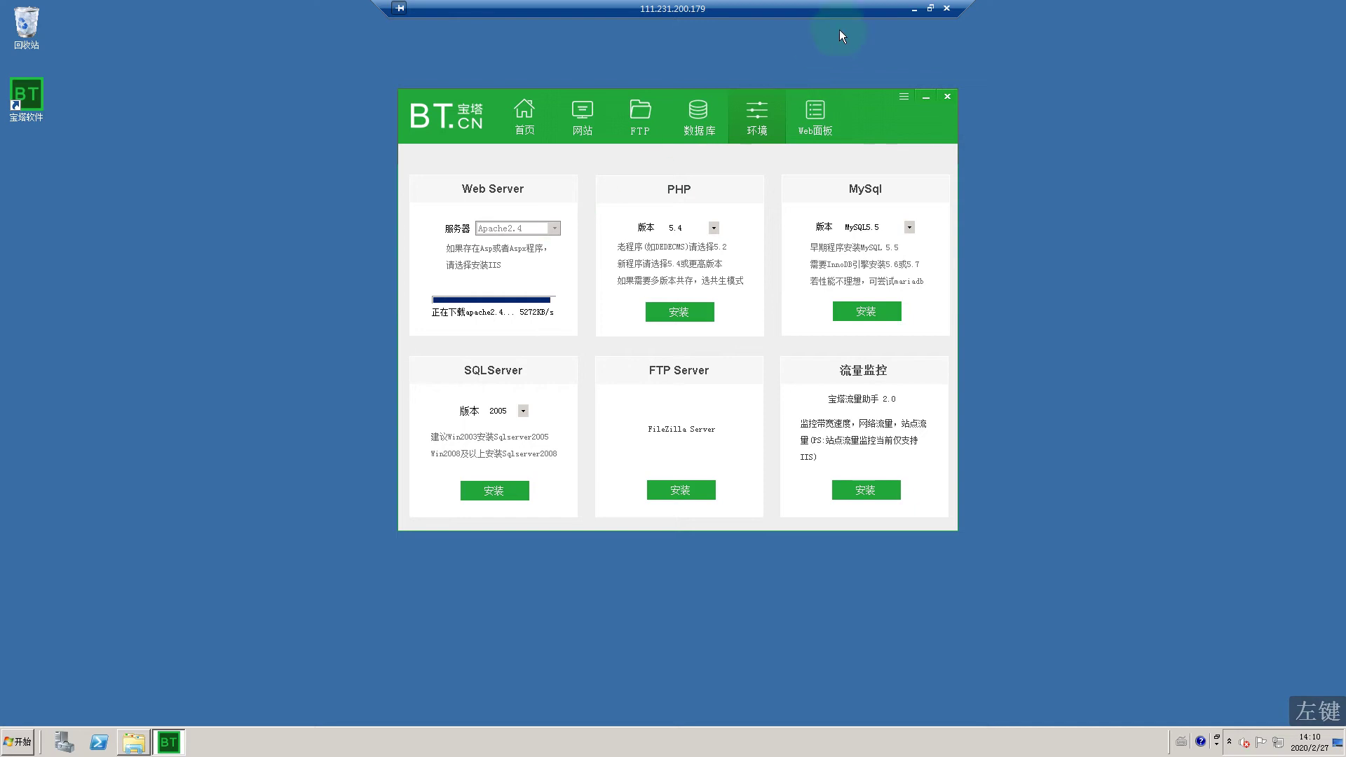
{"action": "left_click", "coordinate": [913, 8]}
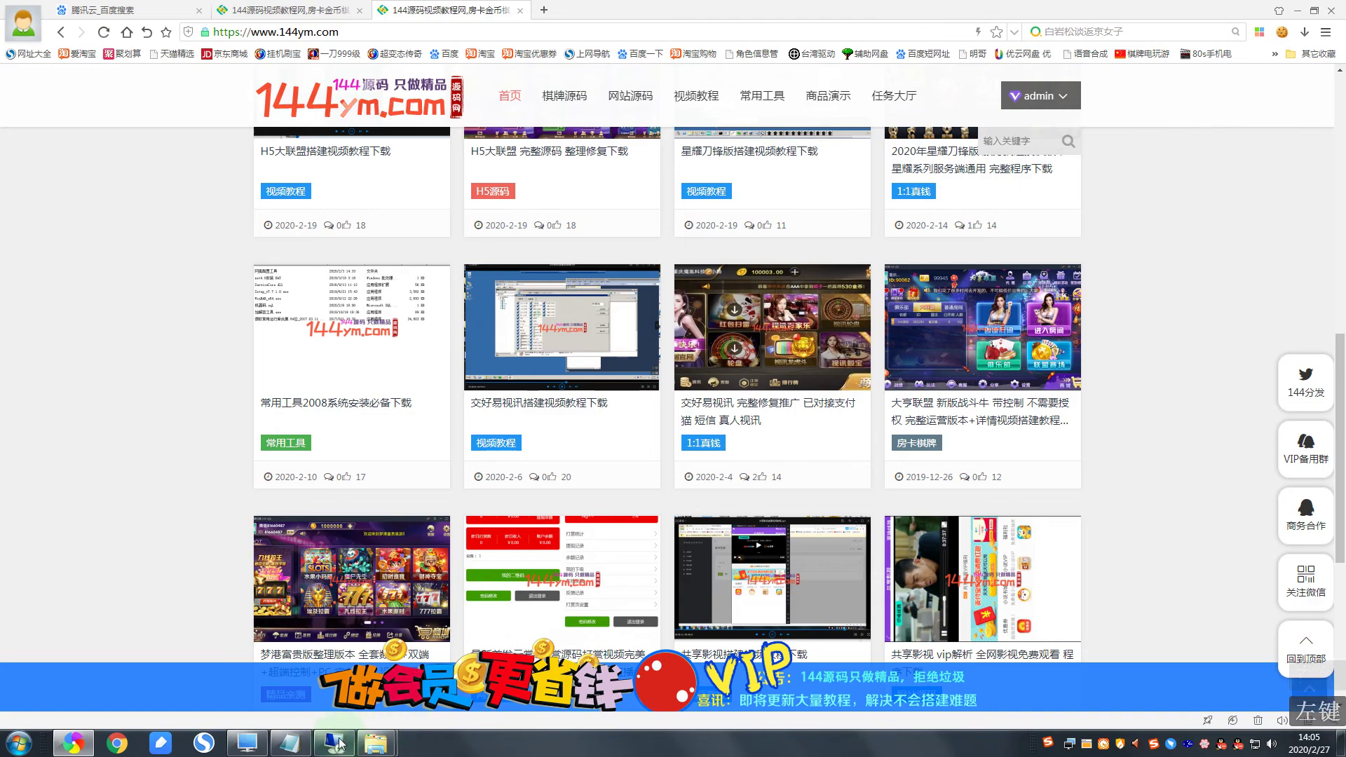
Step: Check the required apache2.4, mysql 5.6 and php 7.1 stack in 娱乐城搭建说明.txt, then return remotely
{"action": "left_click", "coordinate": [290, 743]}
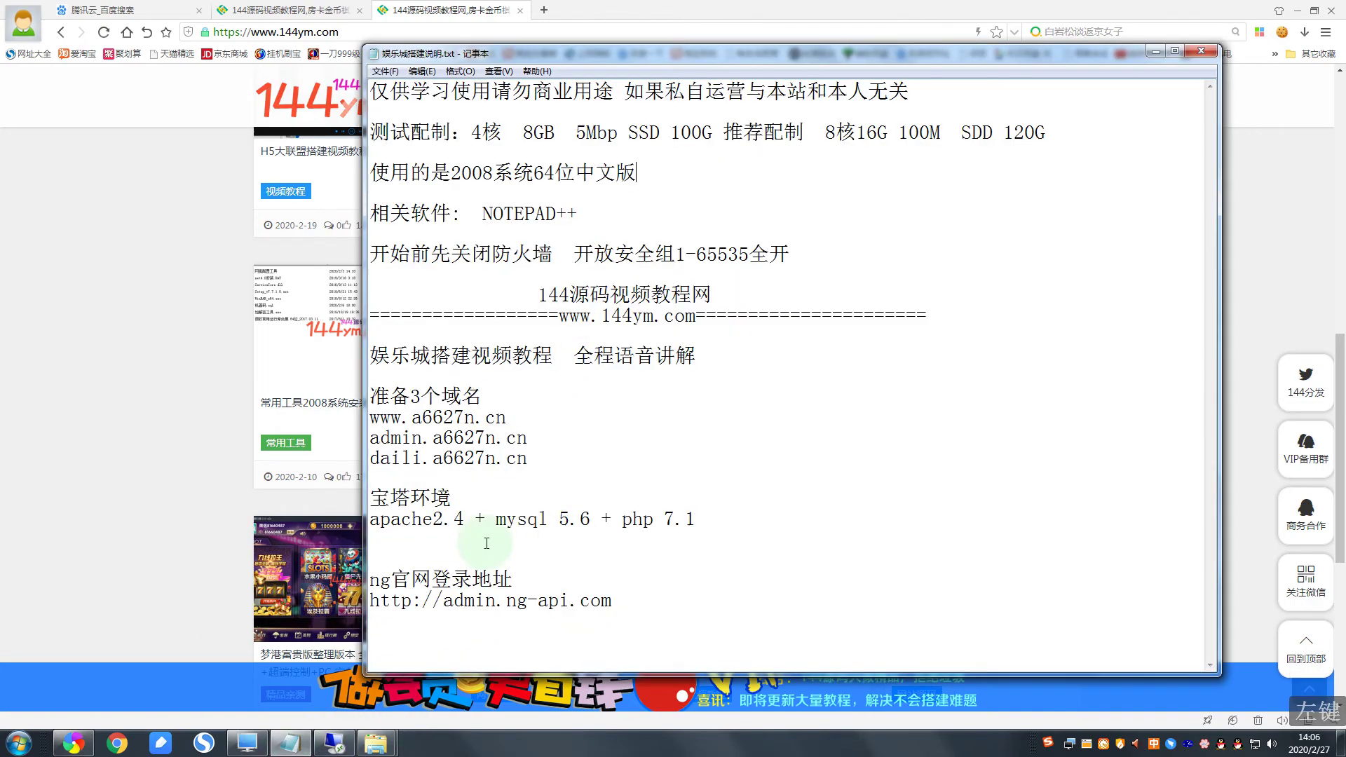
{"action": "double_click", "coordinate": [433, 496]}
{"action": "double_click", "coordinate": [439, 526]}
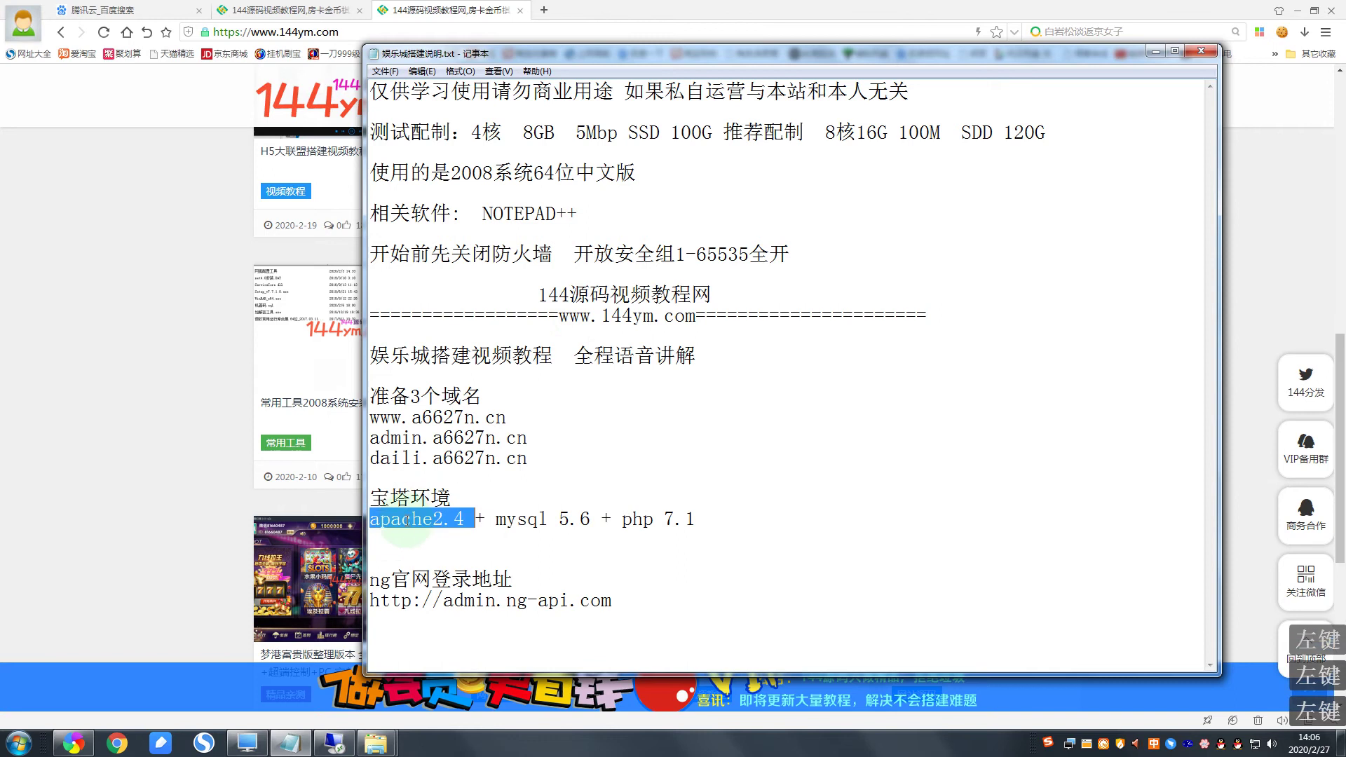
{"action": "double_click", "coordinate": [536, 522]}
{"action": "double_click", "coordinate": [641, 520]}
{"action": "left_click", "coordinate": [705, 518]}
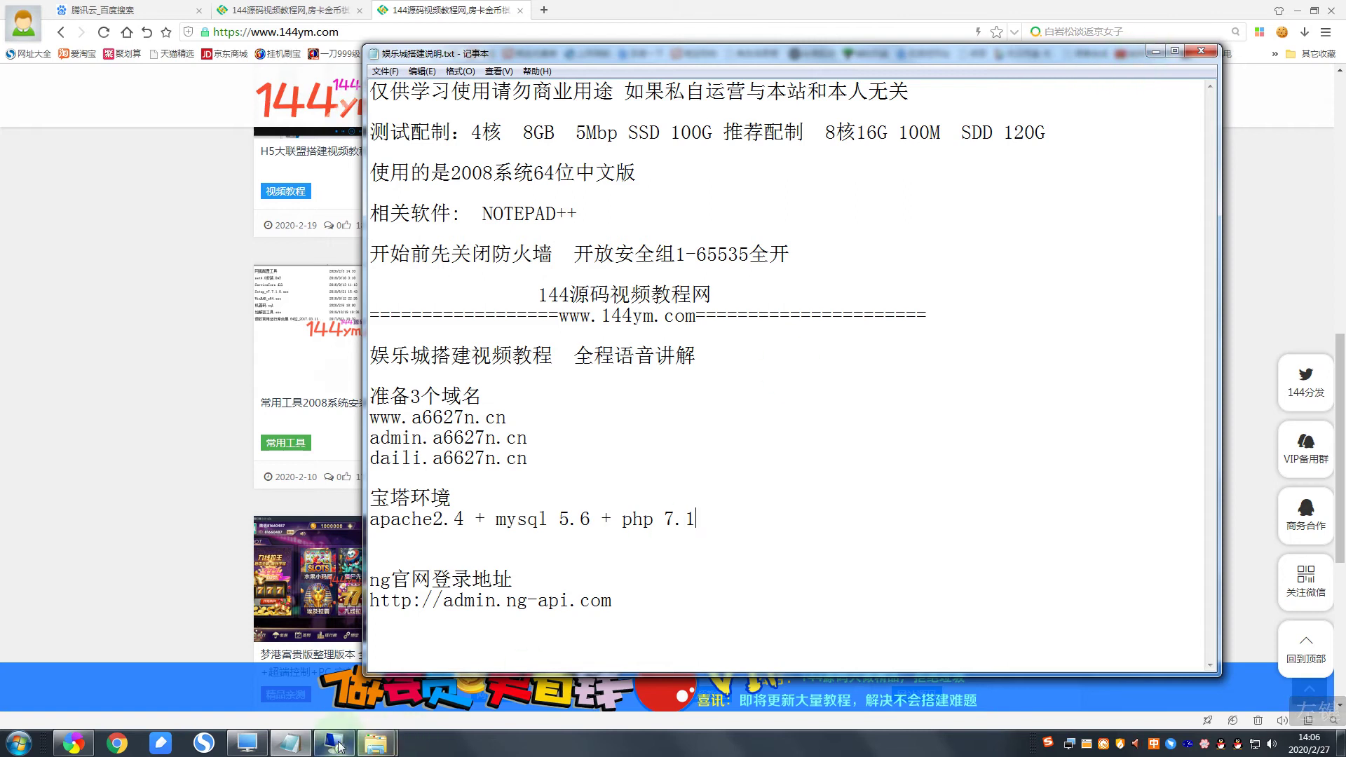
{"action": "mouse_move", "coordinate": [333, 742]}
{"action": "left_click", "coordinate": [317, 709]}
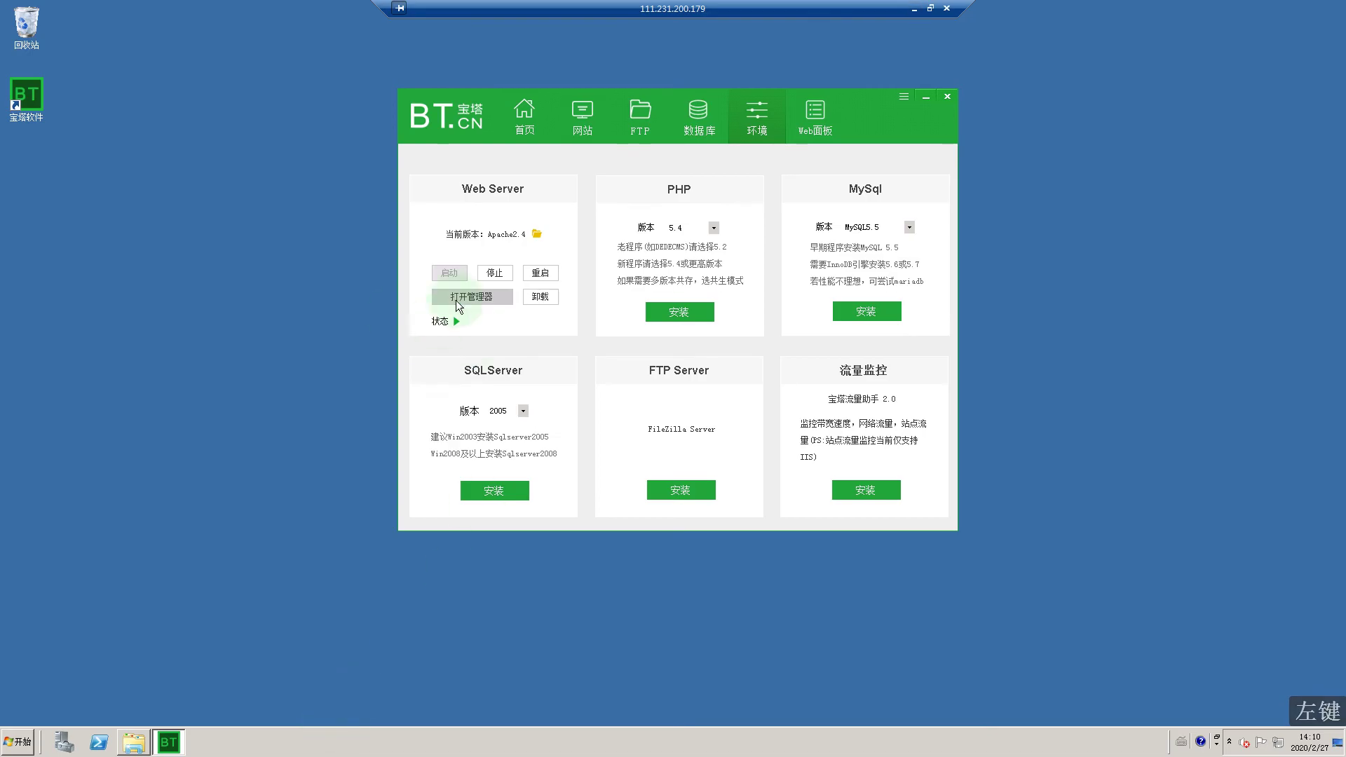
Step: Select and install PHP 7.1 and MySQL5.6 from their version dropdowns
{"action": "left_click", "coordinate": [715, 229]}
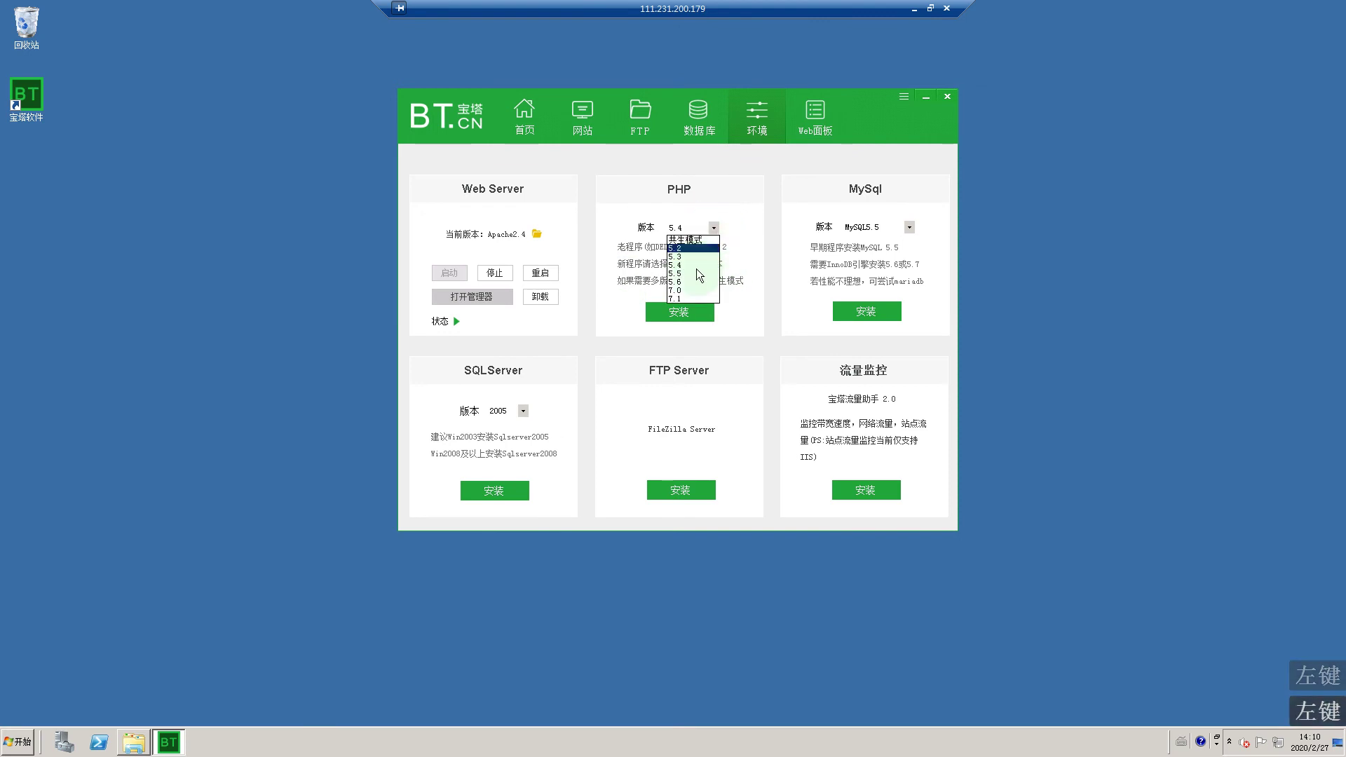
{"action": "left_click", "coordinate": [681, 300]}
{"action": "left_click", "coordinate": [683, 310]}
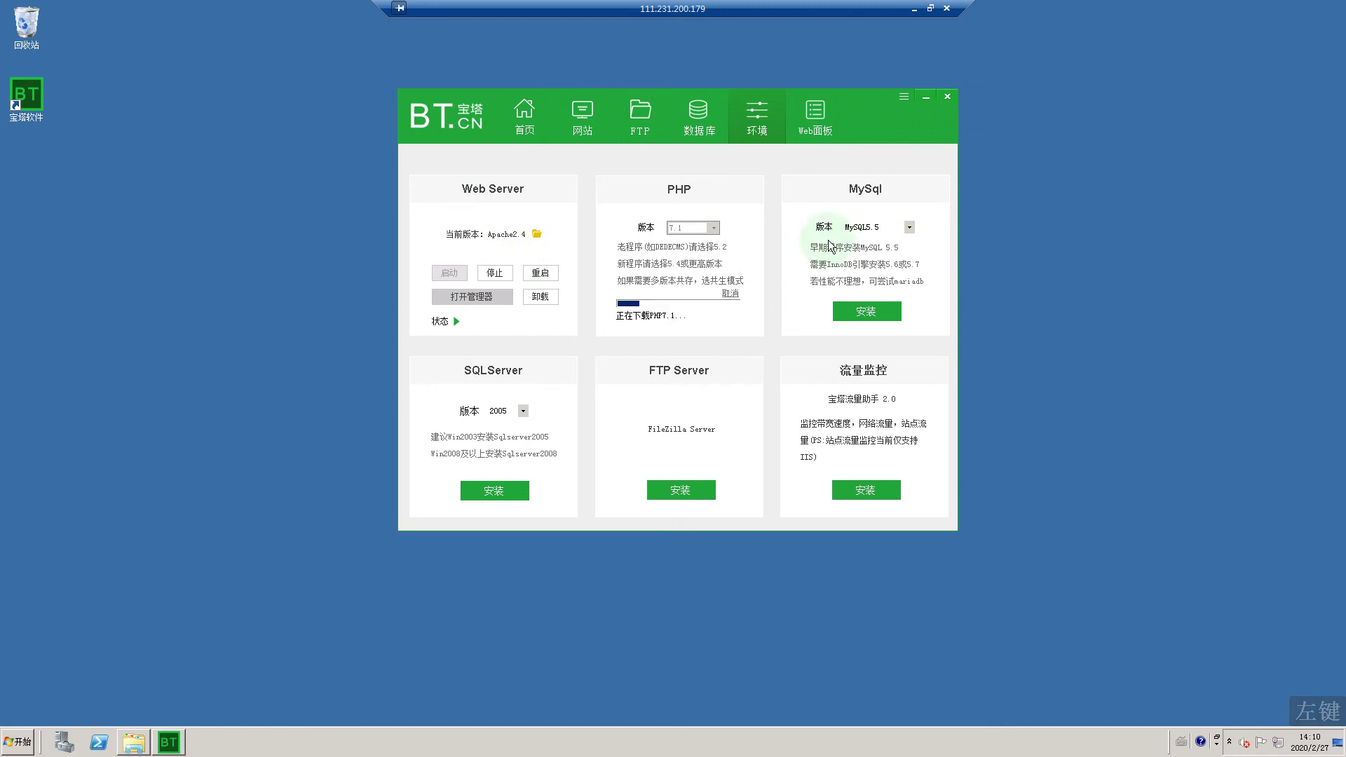
{"action": "left_click", "coordinate": [910, 227]}
{"action": "left_click", "coordinate": [861, 248]}
{"action": "left_click", "coordinate": [877, 313]}
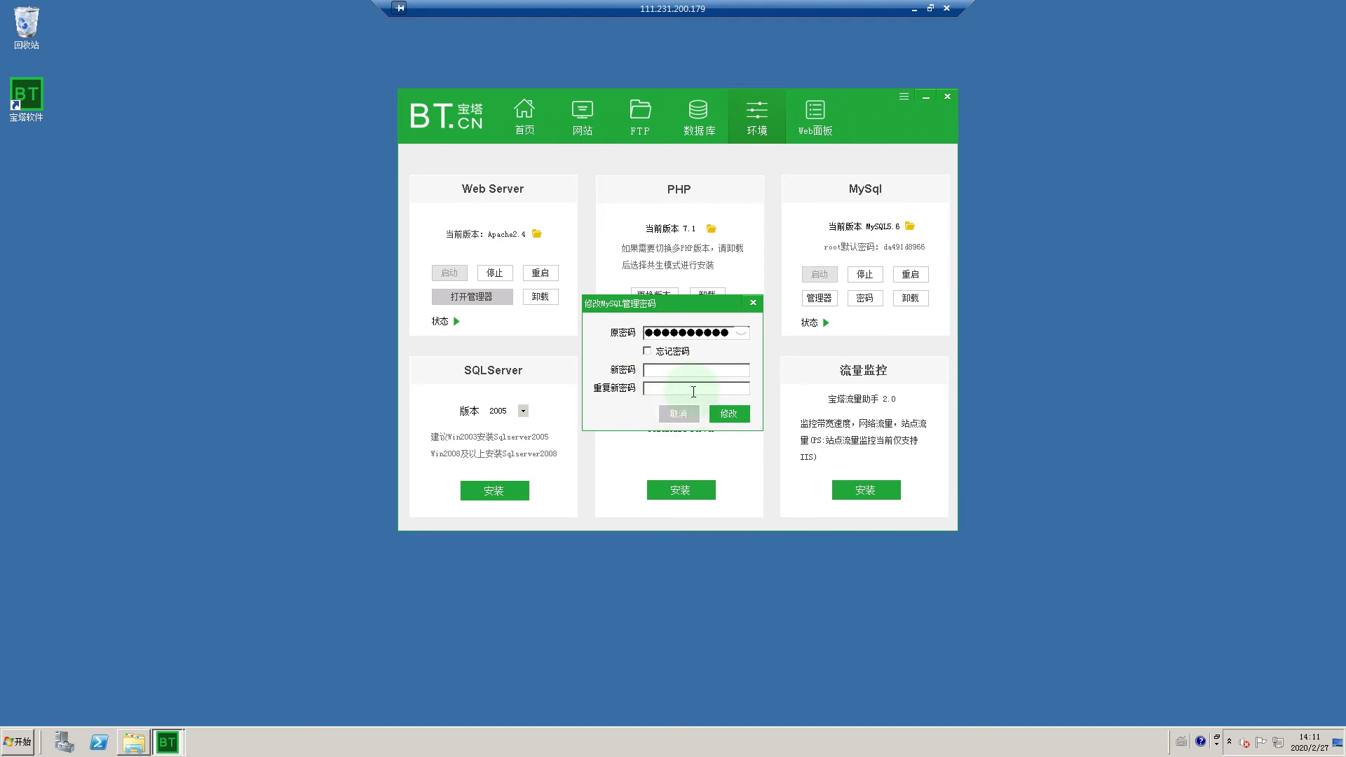
Step: Dismiss the MySQL password dialog unchanged and close the BT panel window
{"action": "left_click", "coordinate": [755, 303]}
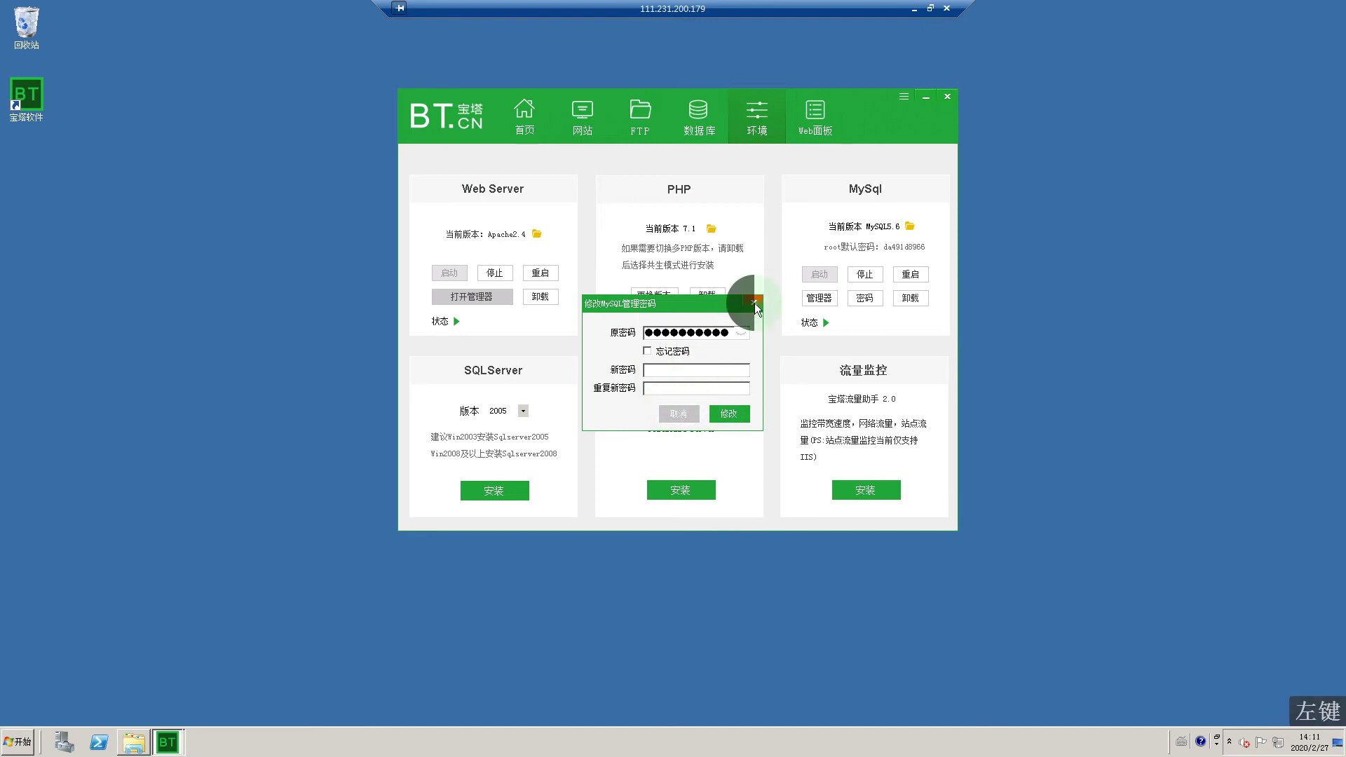
{"action": "left_click", "coordinate": [754, 302]}
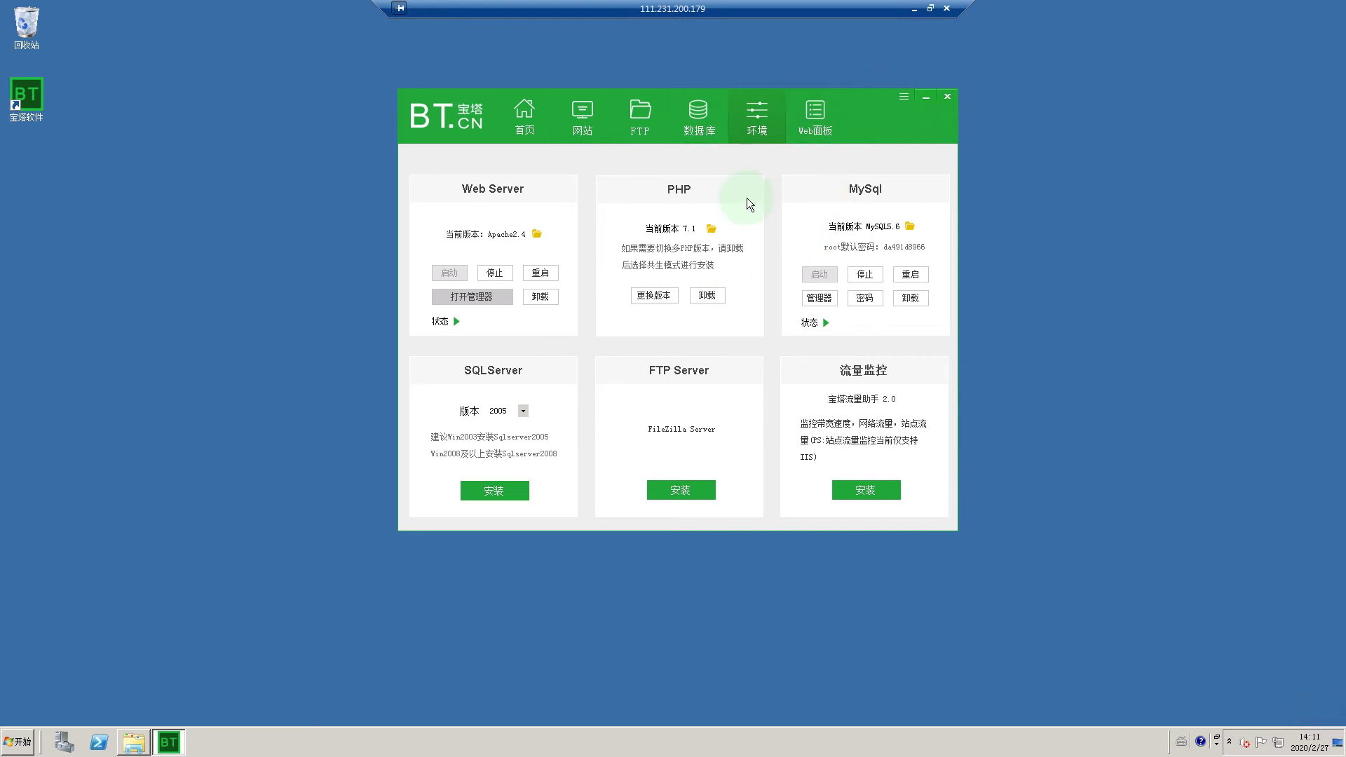
{"action": "left_click", "coordinate": [946, 98]}
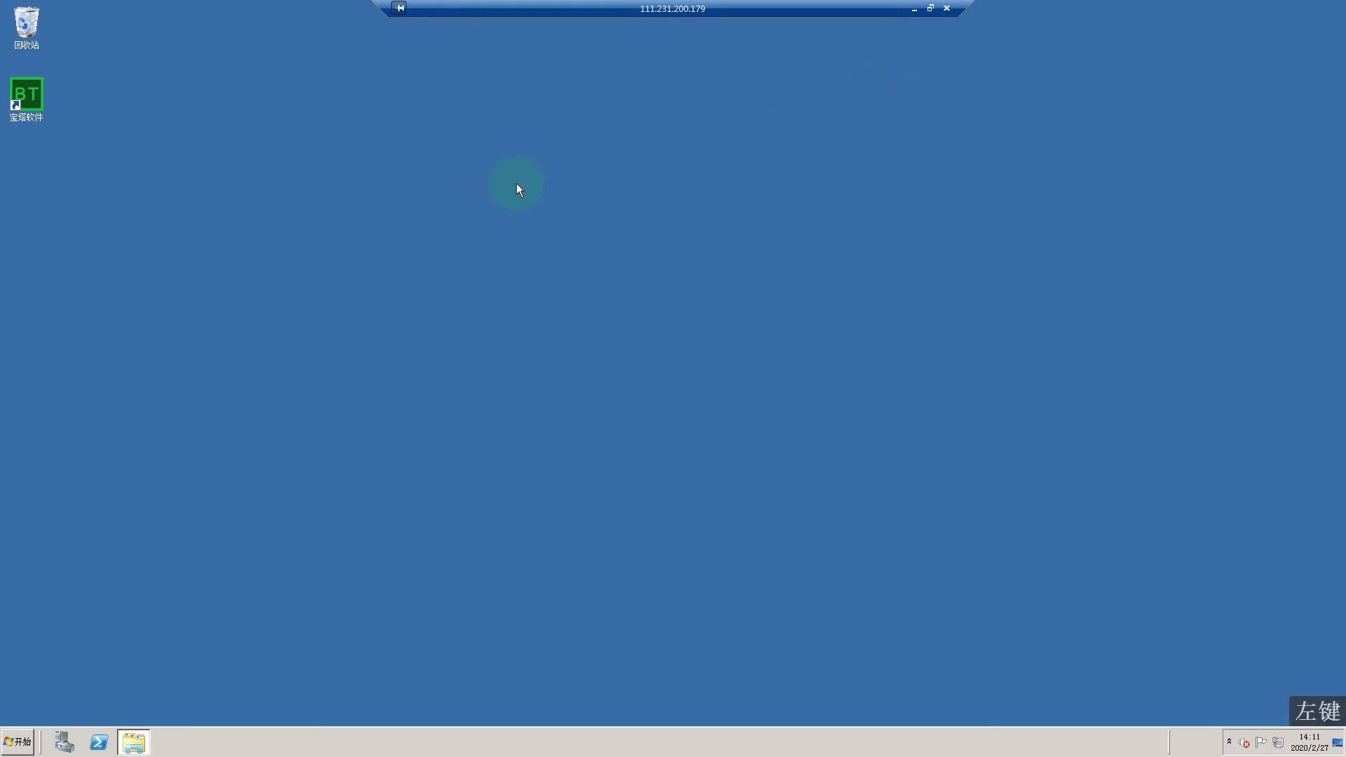
Step: Relaunch BT Panel and start the 宝塔-Web面板 service
{"action": "double_click", "coordinate": [31, 98]}
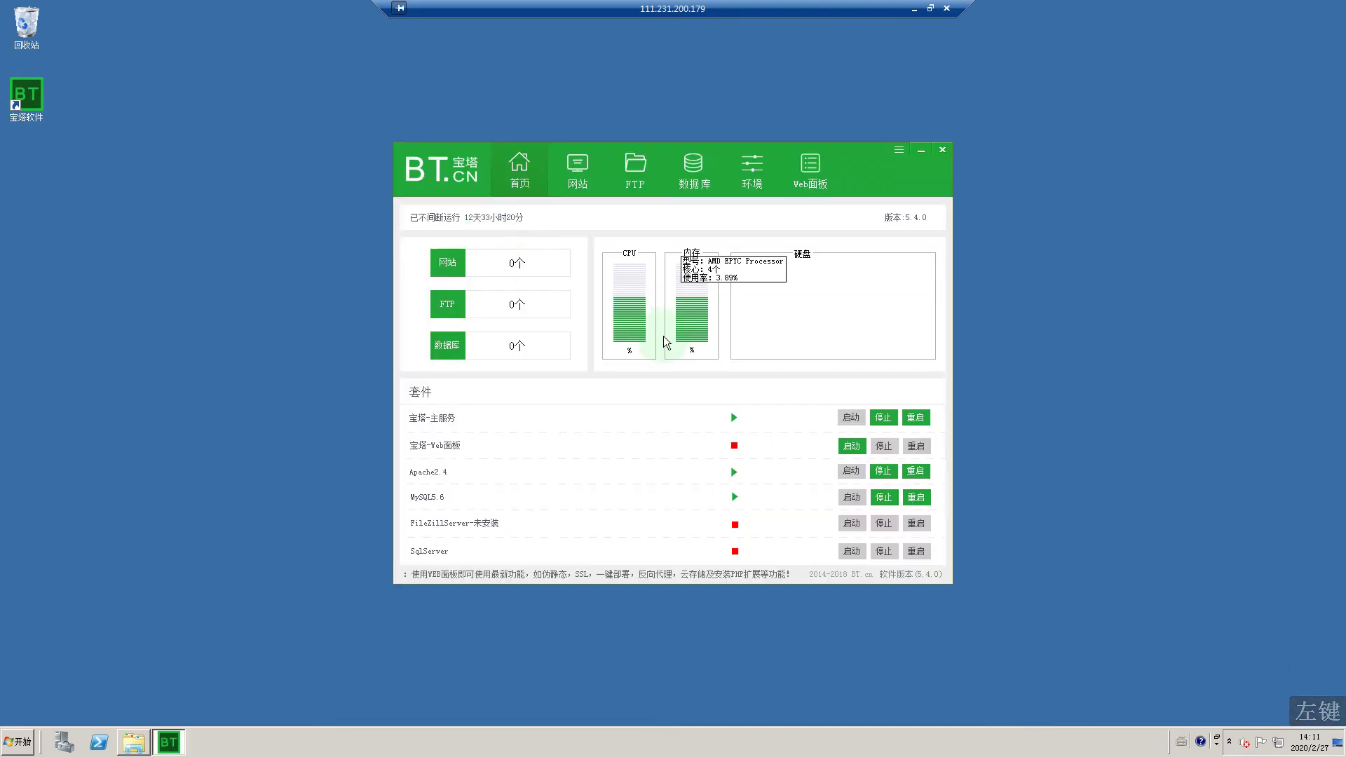
{"action": "left_click", "coordinate": [660, 353]}
{"action": "left_click", "coordinate": [806, 424]}
{"action": "left_click", "coordinate": [849, 447]}
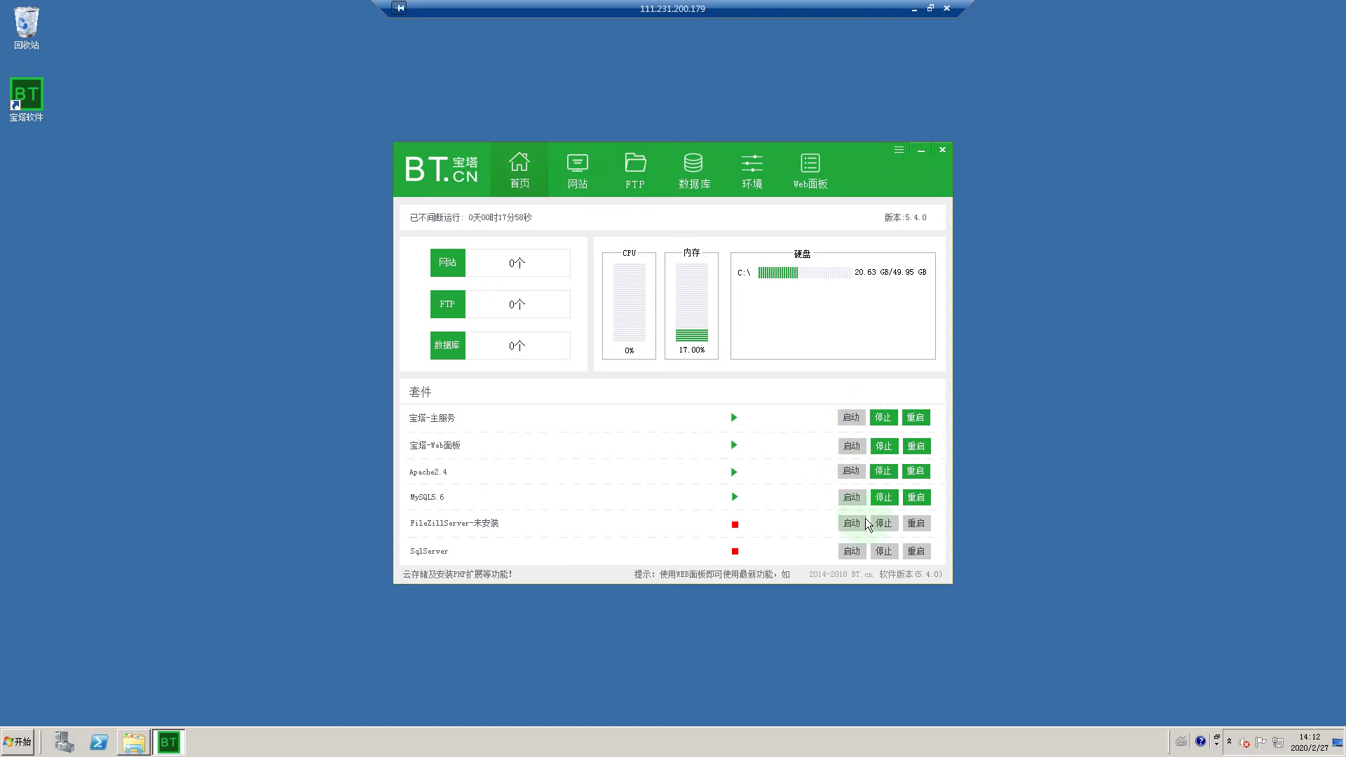
Step: Try the Web面板 link and dismiss the failed connection-repair prompts
{"action": "left_click", "coordinate": [807, 185]}
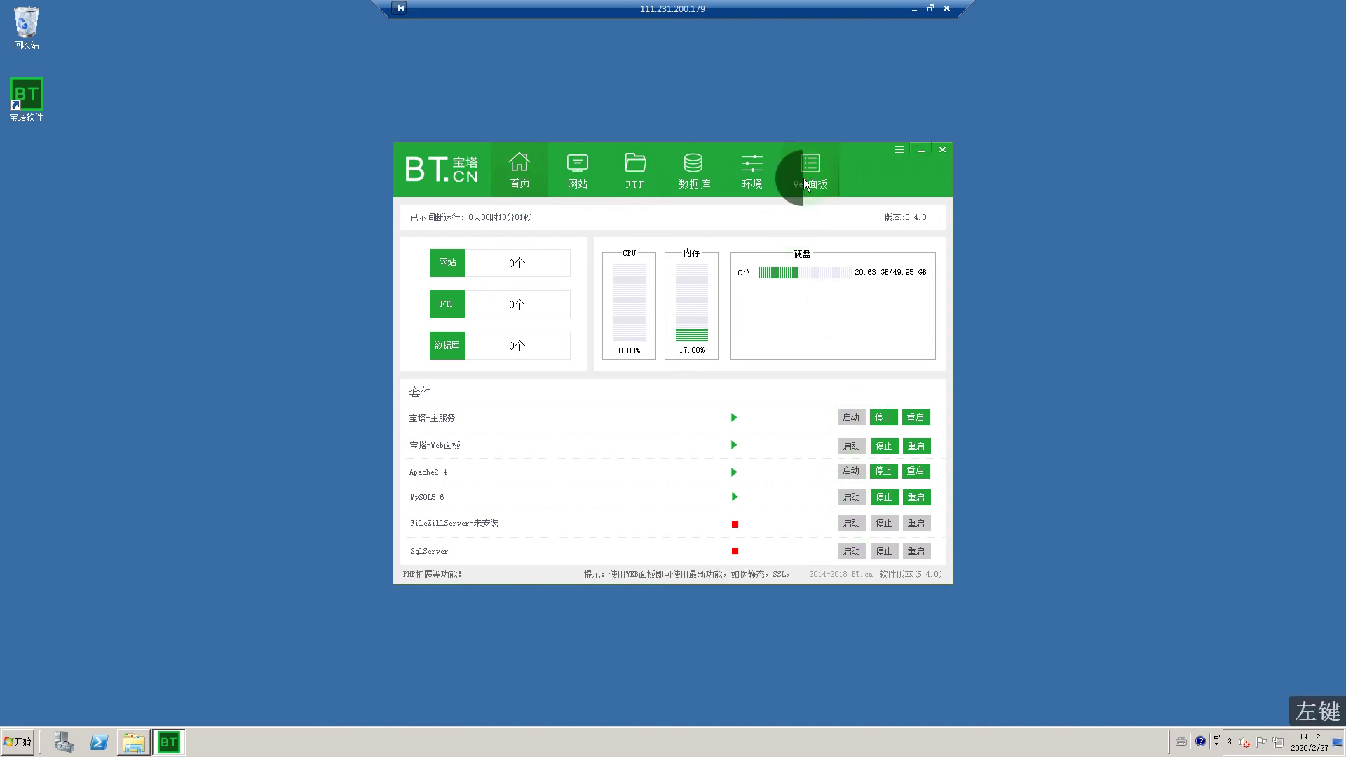
{"action": "left_click", "coordinate": [807, 185]}
{"action": "left_click", "coordinate": [739, 390]}
{"action": "left_click", "coordinate": [702, 408]}
{"action": "left_click", "coordinate": [704, 407]}
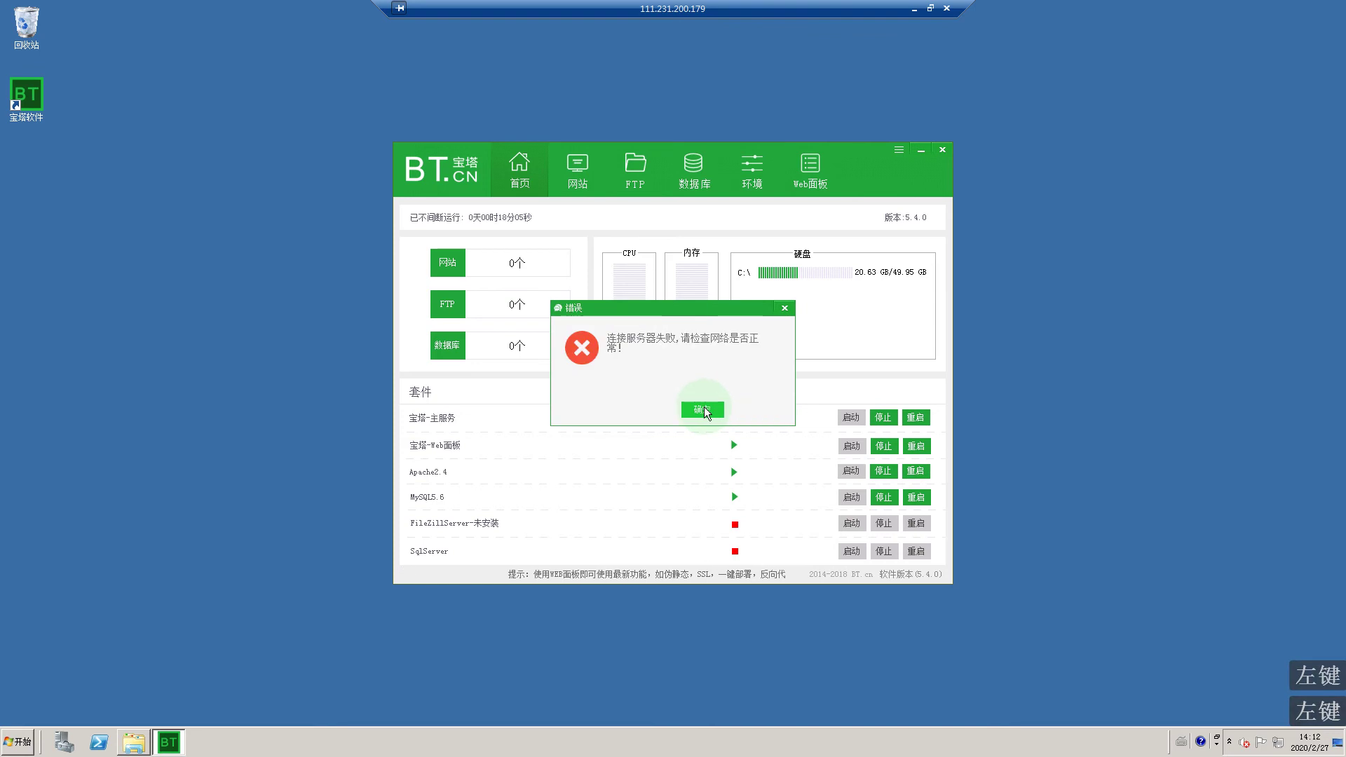
{"action": "left_click", "coordinate": [784, 308]}
{"action": "left_click", "coordinate": [880, 192]}
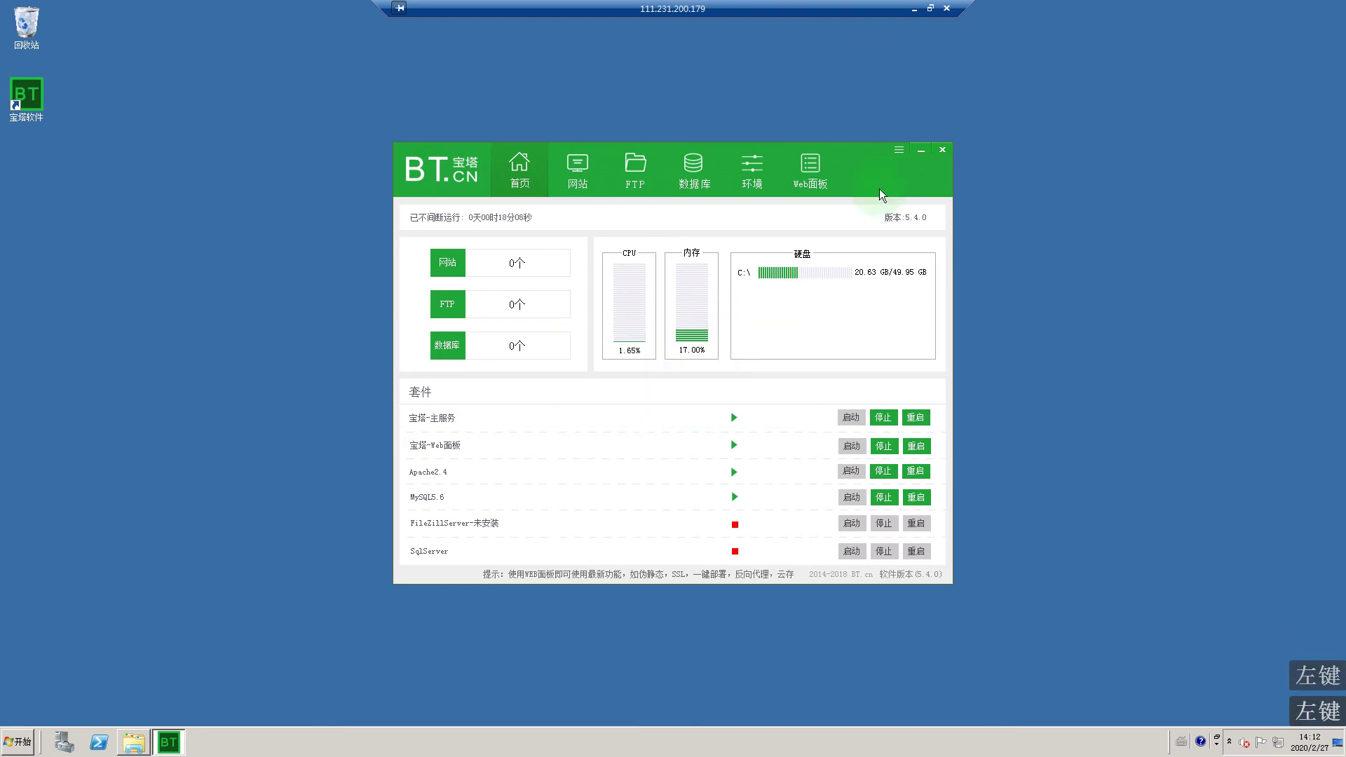
{"action": "left_click", "coordinate": [897, 152]}
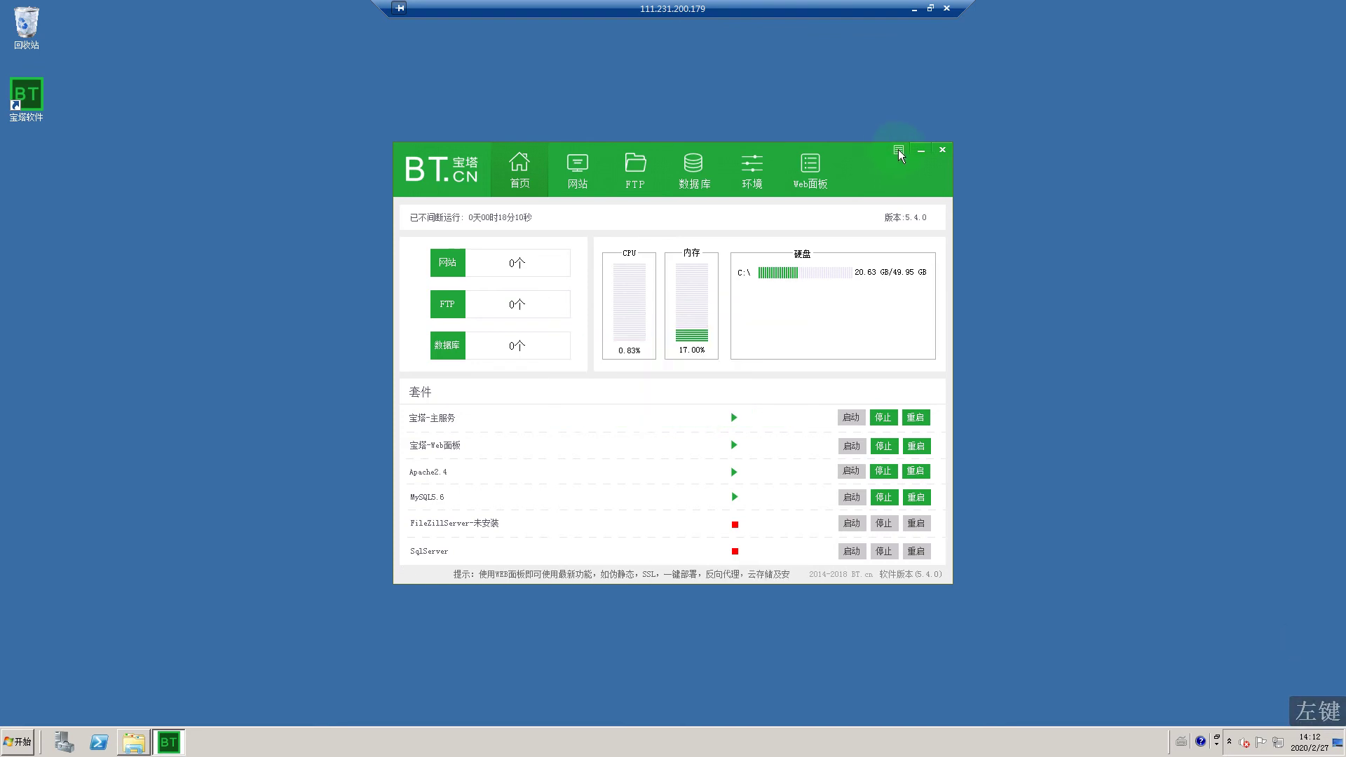
{"action": "left_click", "coordinate": [898, 151]}
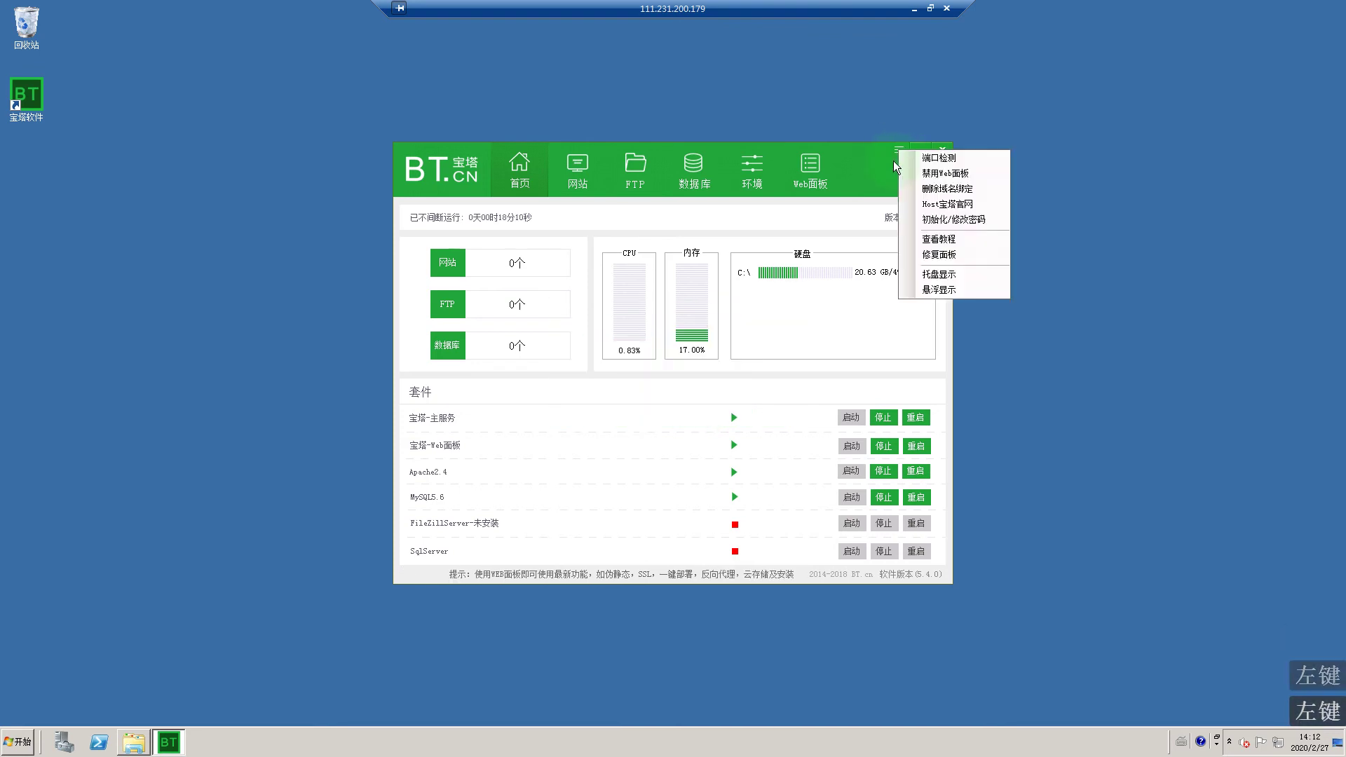
Step: Set a new web panel login password through 初始化/修改密码
{"action": "left_click", "coordinate": [947, 220]}
{"action": "left_click", "coordinate": [664, 373]}
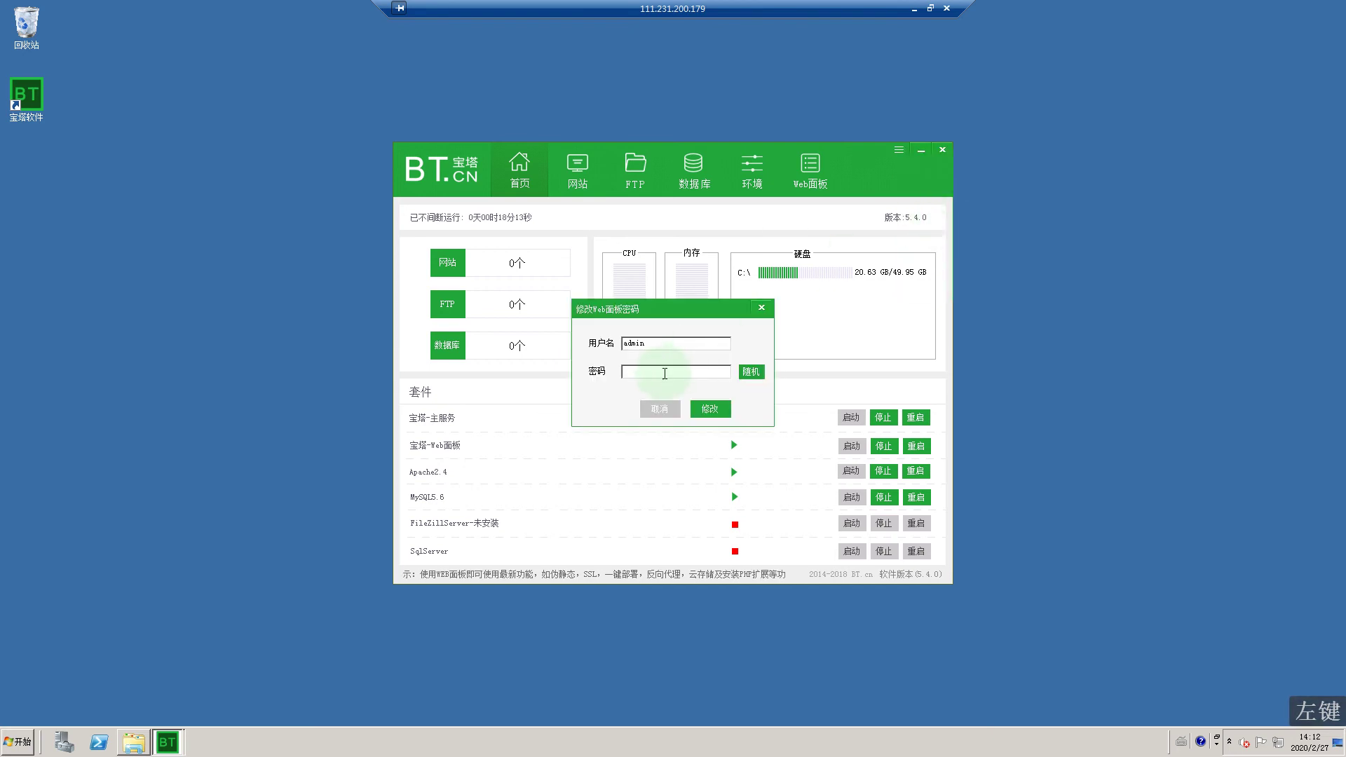
{"action": "type", "text": "ad"}
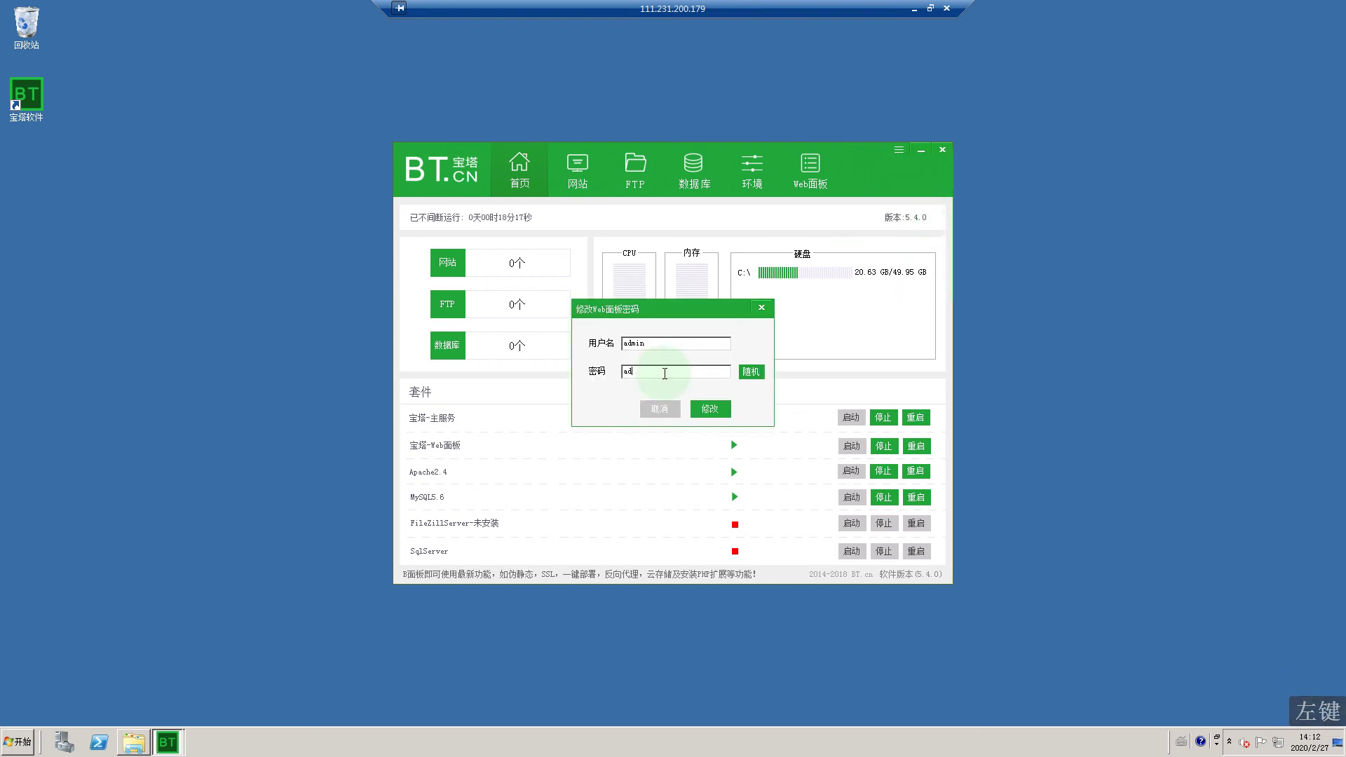
{"action": "type", "text": "minadmin"}
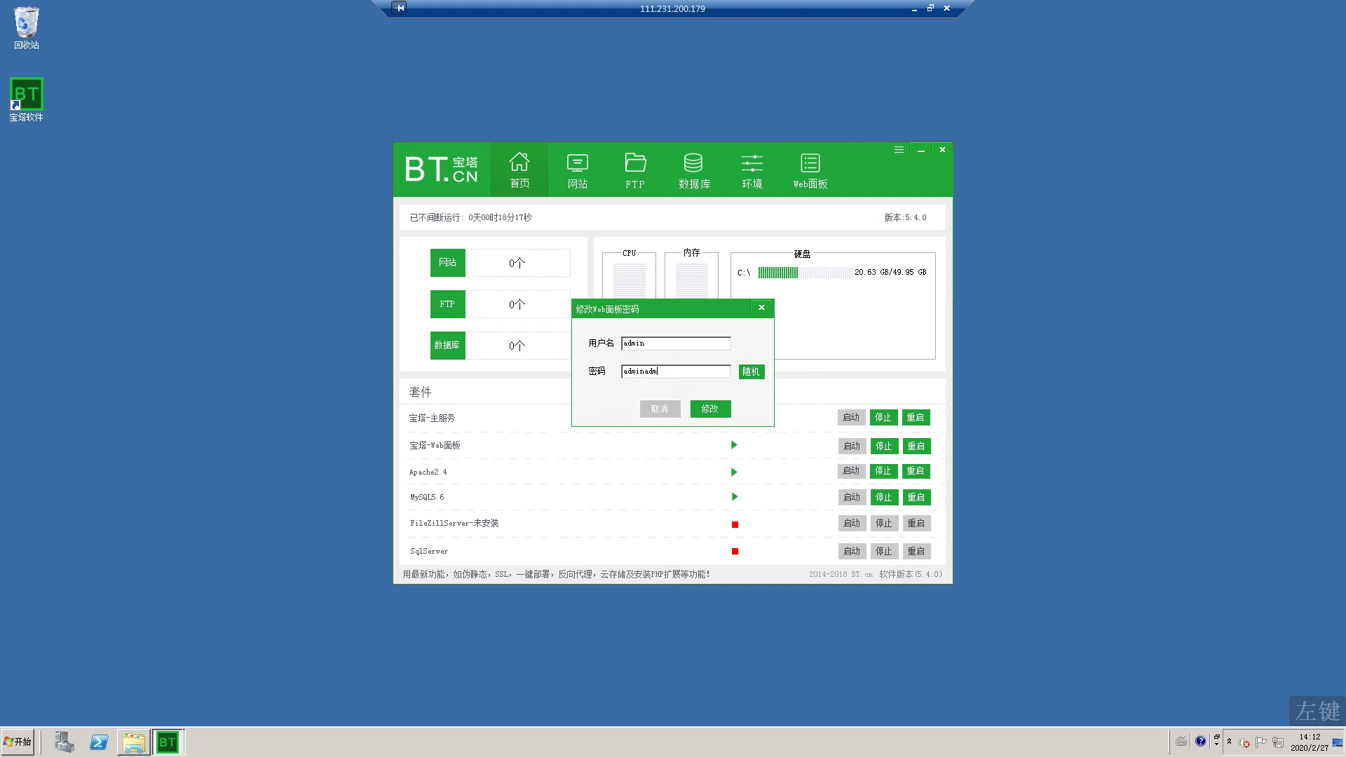
{"action": "left_click", "coordinate": [710, 408]}
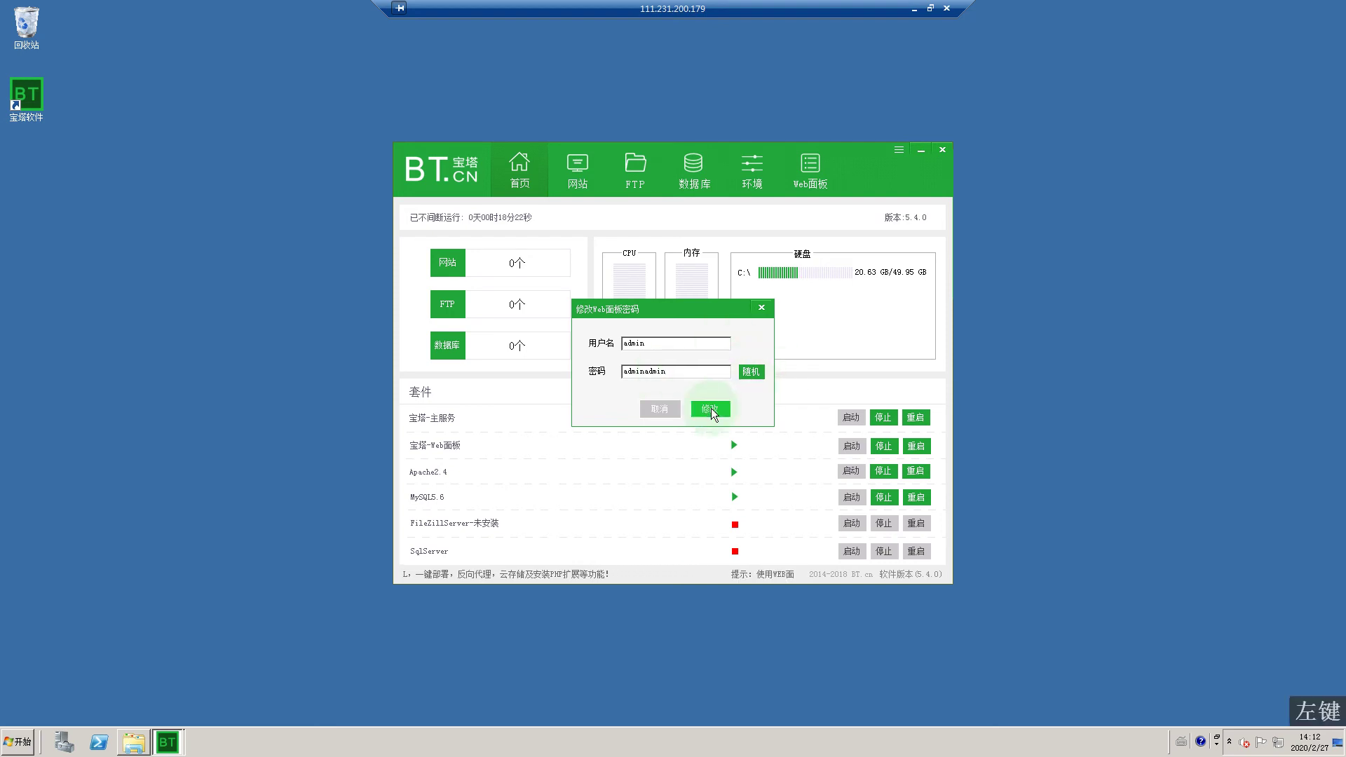
{"action": "left_click", "coordinate": [705, 406]}
{"action": "left_click", "coordinate": [761, 307]}
Step: Retry Web面板, dismiss the repeated connection errors, then close and relaunch BT Panel
{"action": "left_click", "coordinate": [804, 171]}
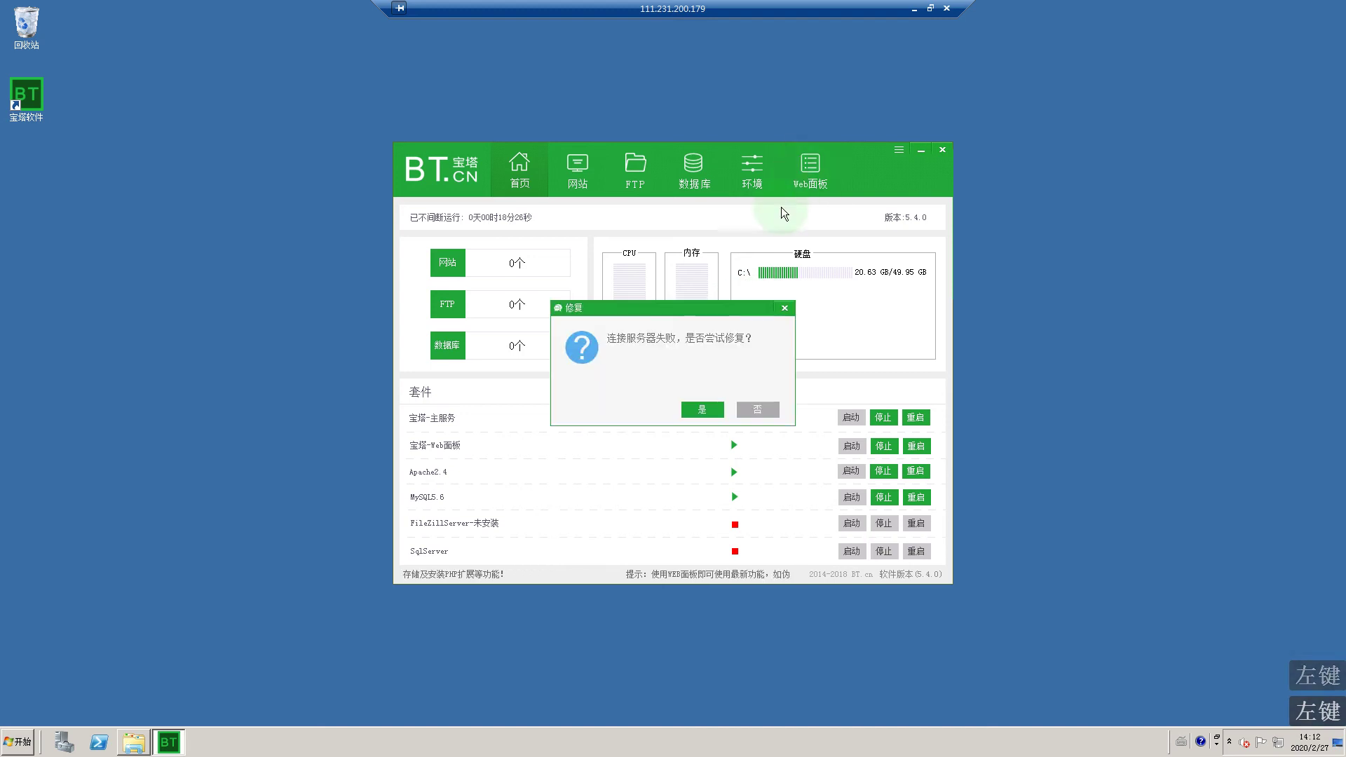
{"action": "left_click", "coordinate": [703, 405]}
{"action": "left_click", "coordinate": [704, 405]}
{"action": "left_click", "coordinate": [704, 407]}
{"action": "left_click", "coordinate": [704, 406]}
{"action": "left_click", "coordinate": [704, 406]}
{"action": "left_click", "coordinate": [704, 407]}
{"action": "left_click", "coordinate": [703, 407]}
{"action": "left_click", "coordinate": [704, 406]}
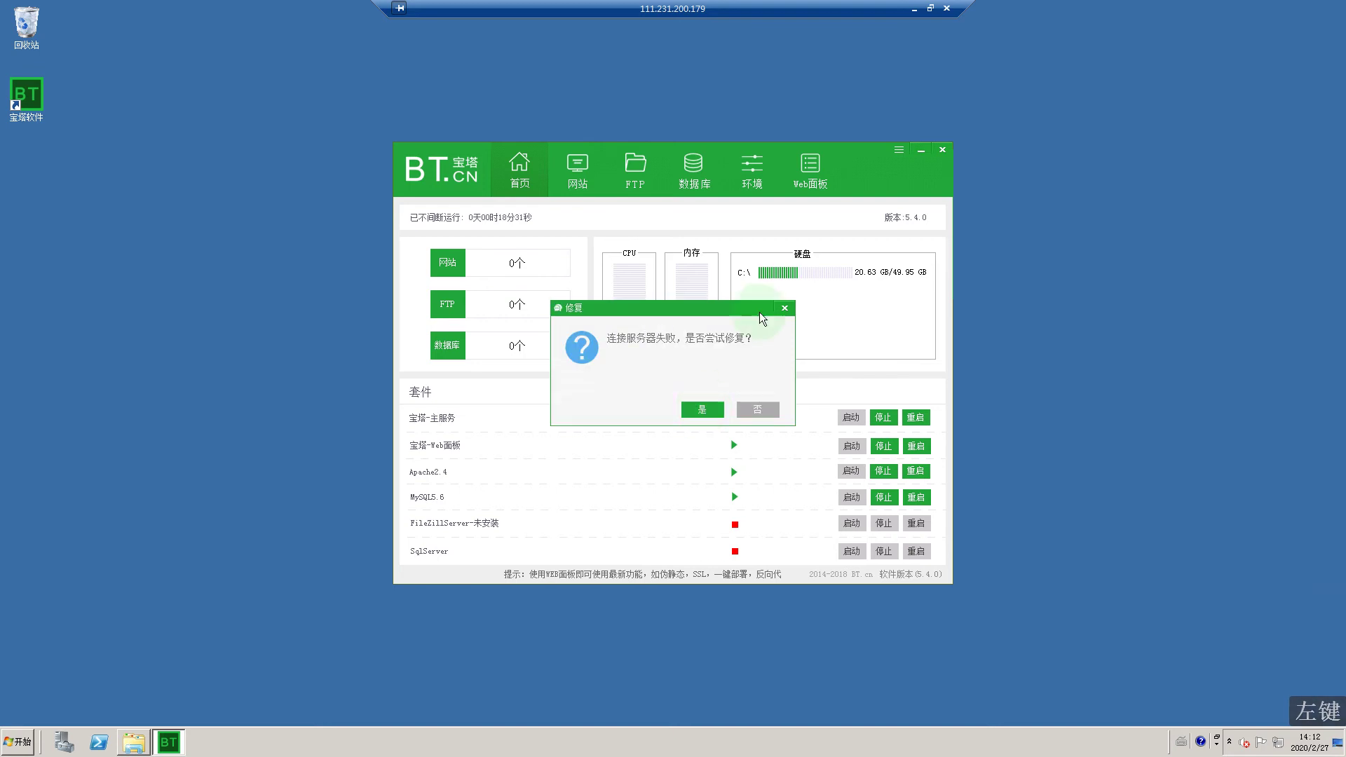
{"action": "left_click", "coordinate": [785, 308]}
{"action": "left_click", "coordinate": [659, 202]}
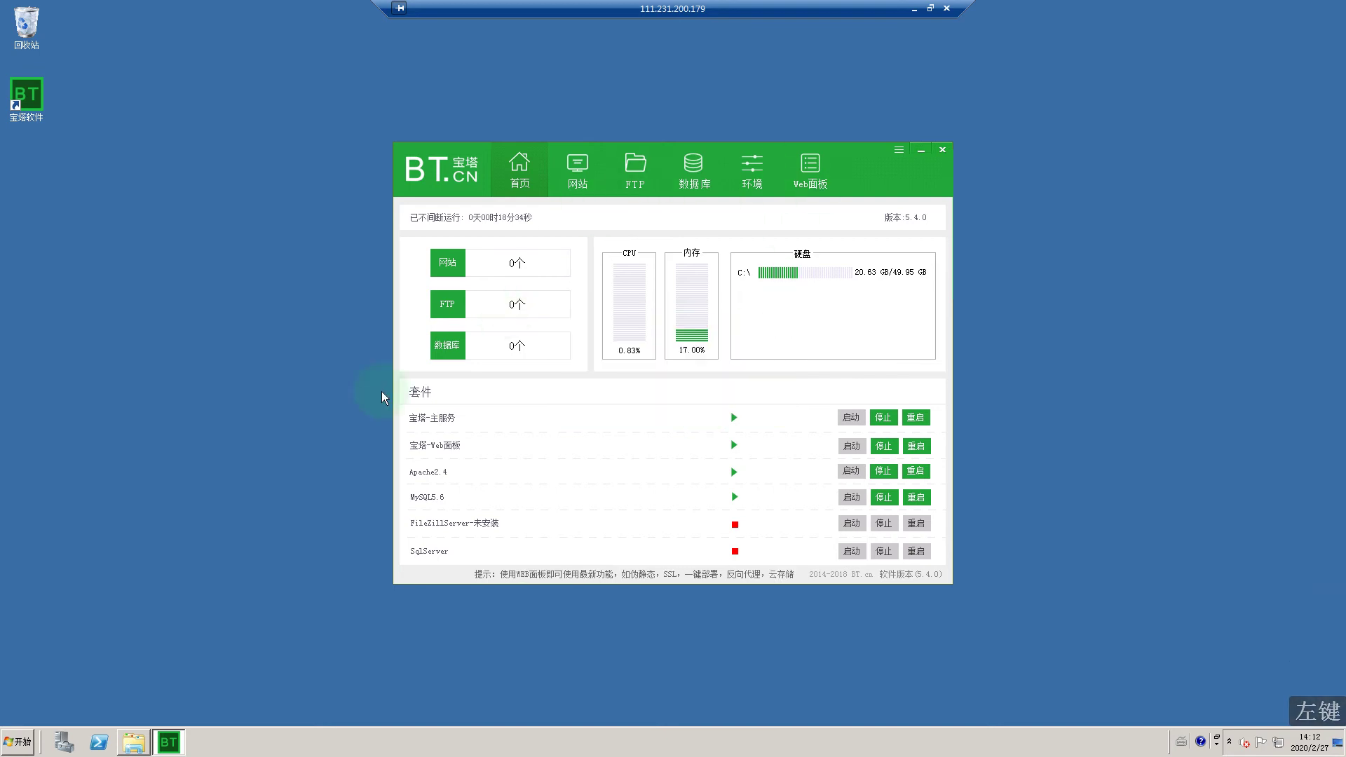
{"action": "left_click", "coordinate": [941, 150]}
{"action": "double_click", "coordinate": [26, 98]}
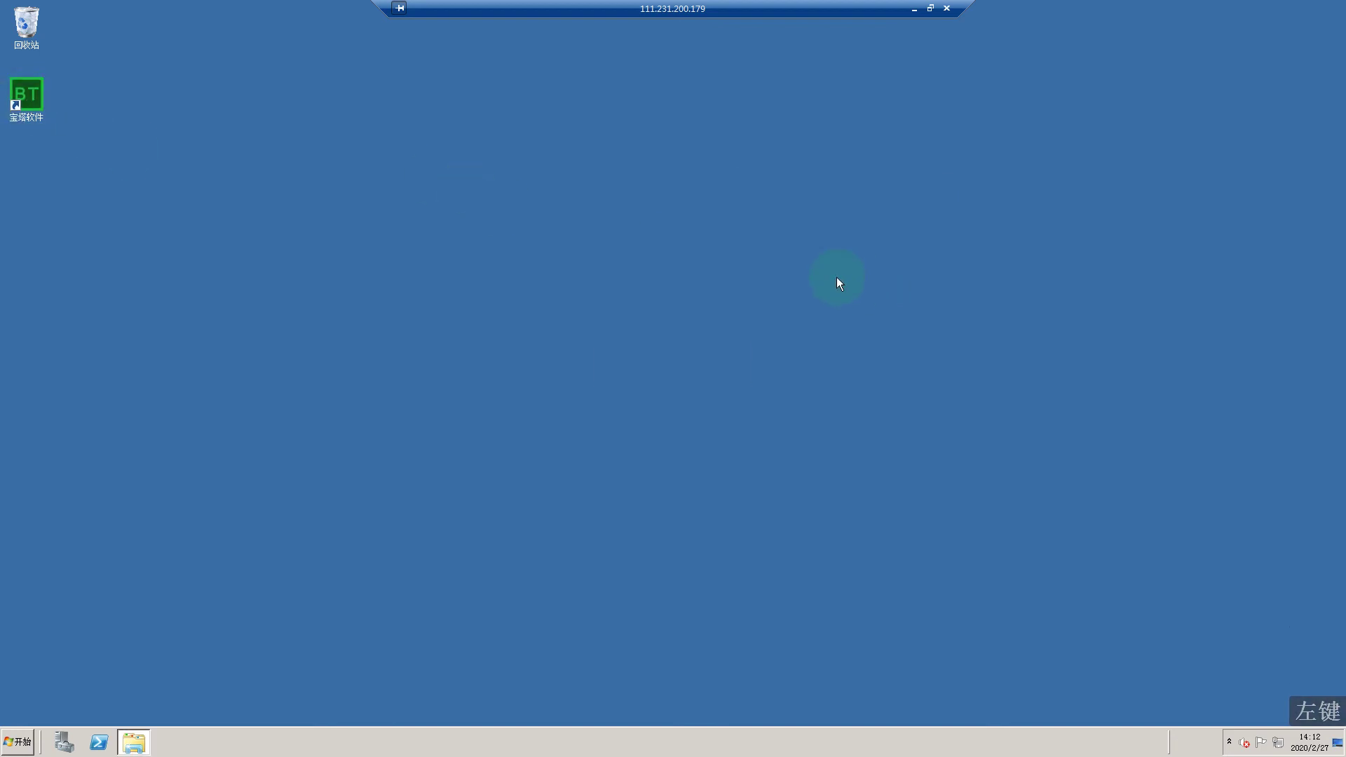
Step: Launch Internet Explorer with recommended settings after closing the panel's browser login window
{"action": "left_click", "coordinate": [811, 181]}
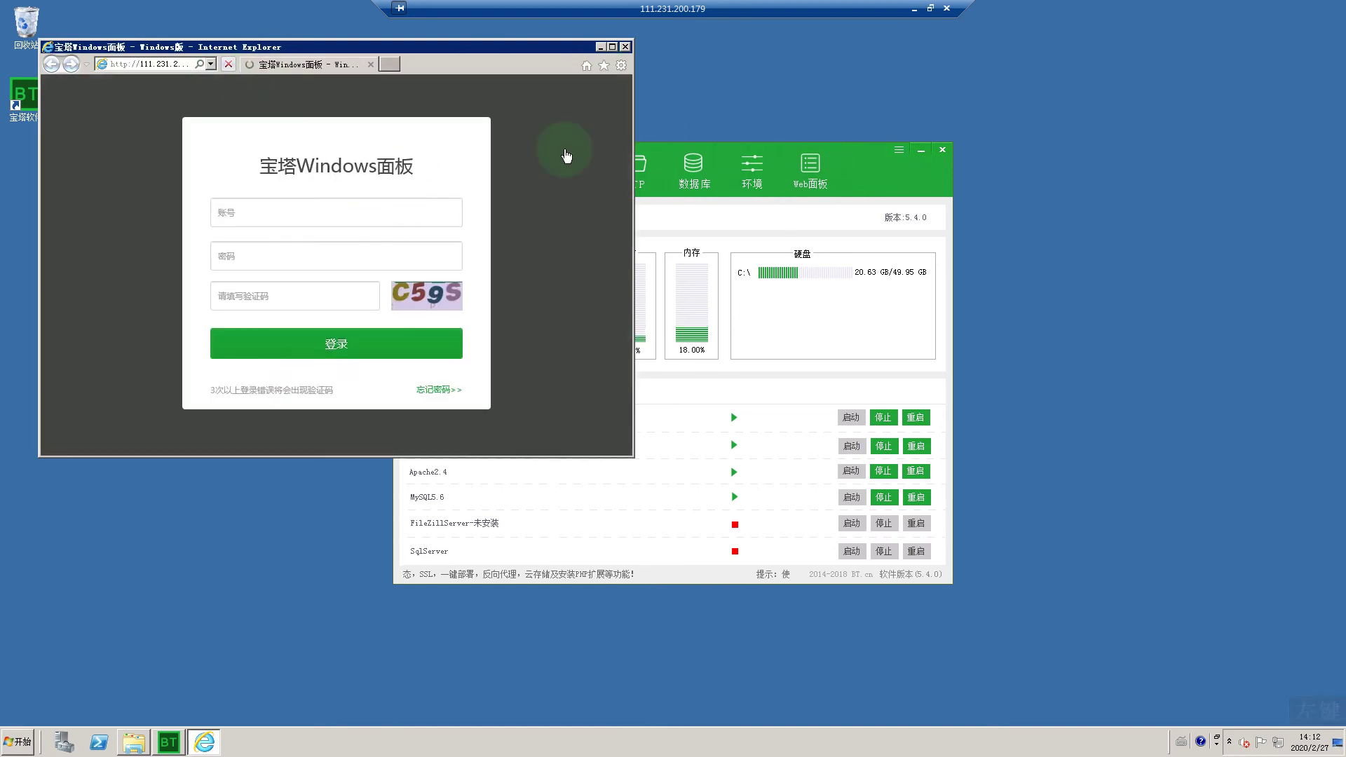
{"action": "left_click", "coordinate": [624, 47]}
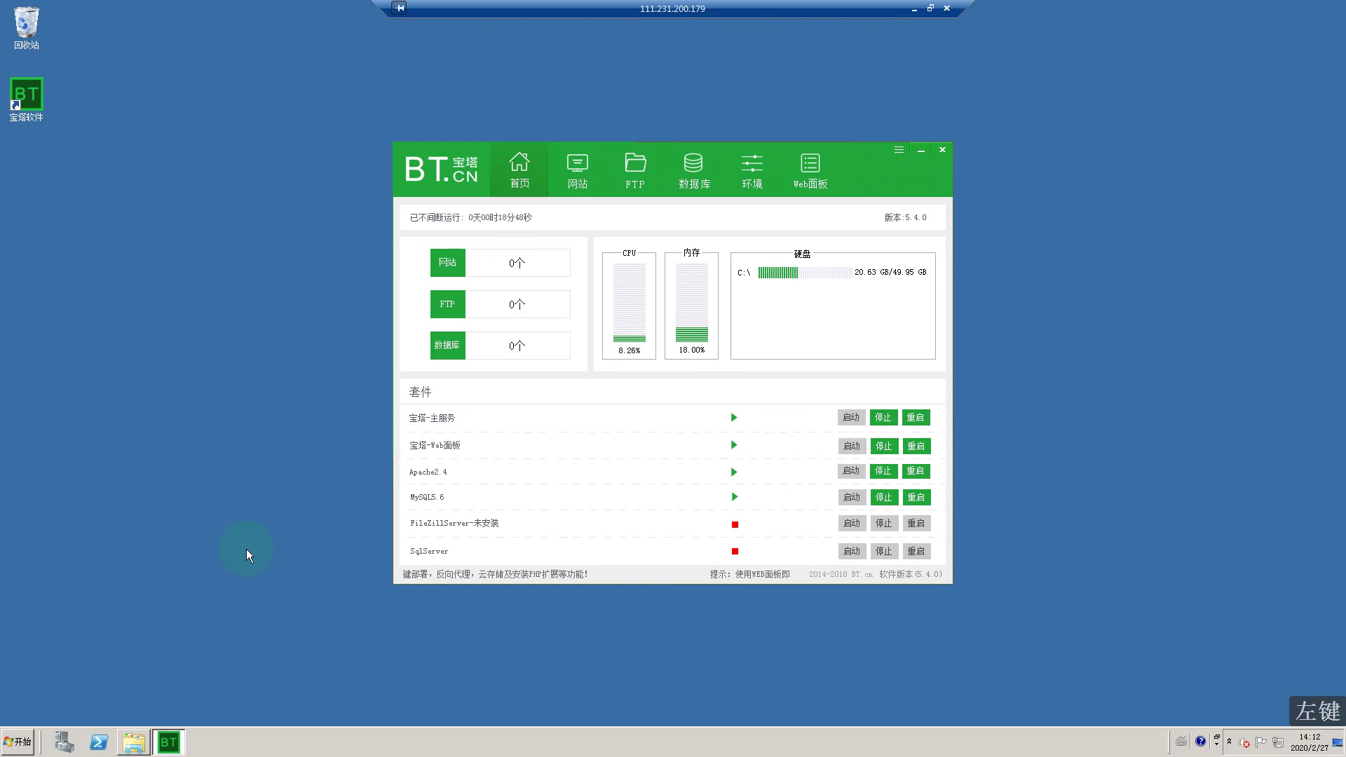
{"action": "left_click", "coordinate": [2, 739]}
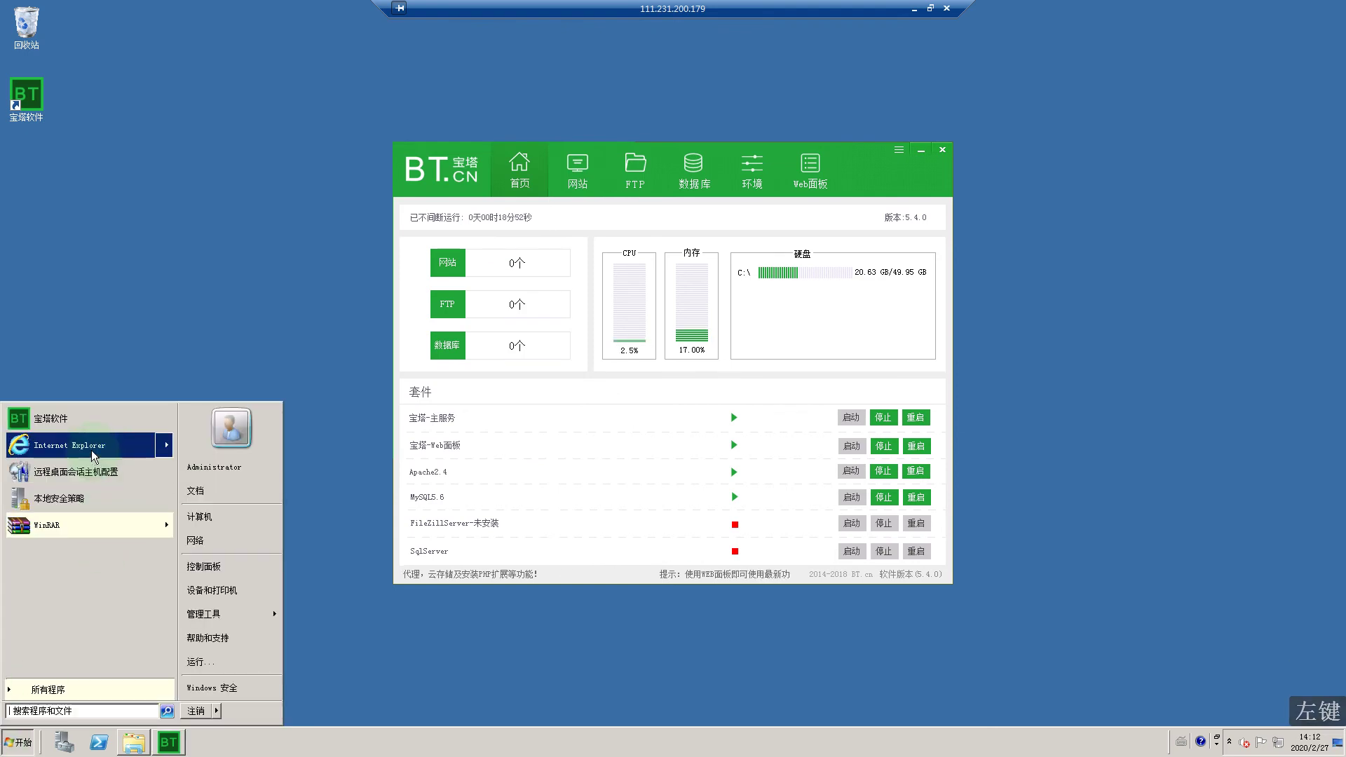
{"action": "left_click", "coordinate": [151, 440]}
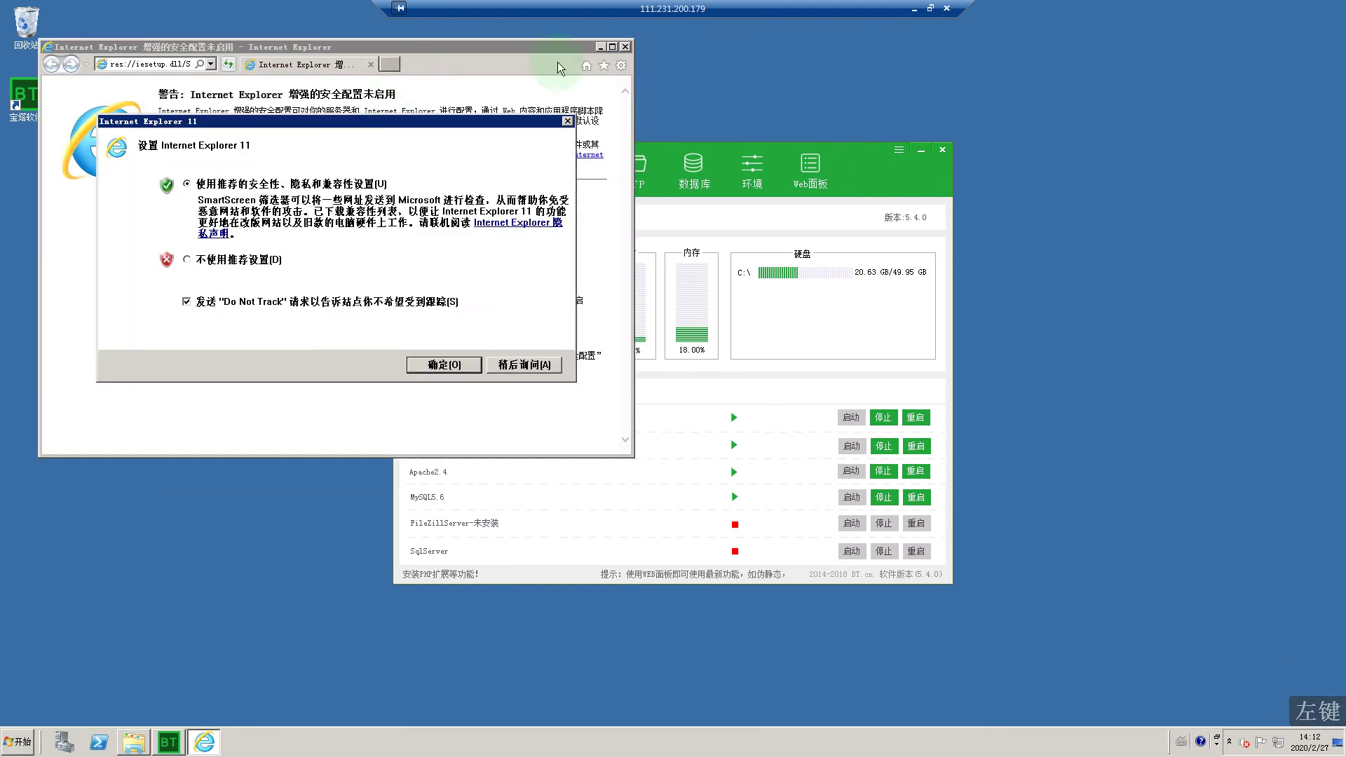
{"action": "left_click", "coordinate": [566, 121]}
{"action": "left_click_drag", "start_coordinate": [480, 47], "coordinate": [657, 78]}
Step: Enter 111.231.200.179:888 in the Internet Explorer address bar
{"action": "left_click", "coordinate": [319, 96]}
{"action": "type", "text": "111"}
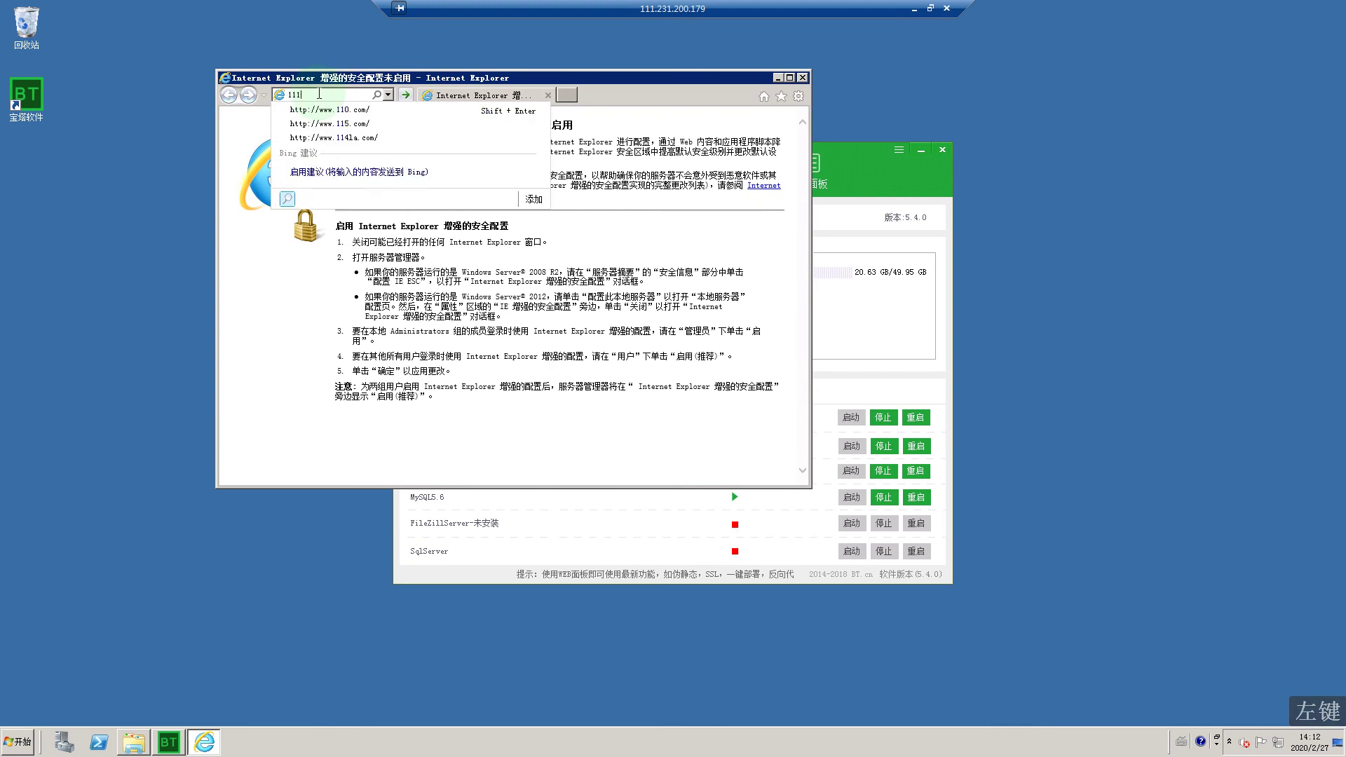
{"action": "type", "text": ".231.200."}
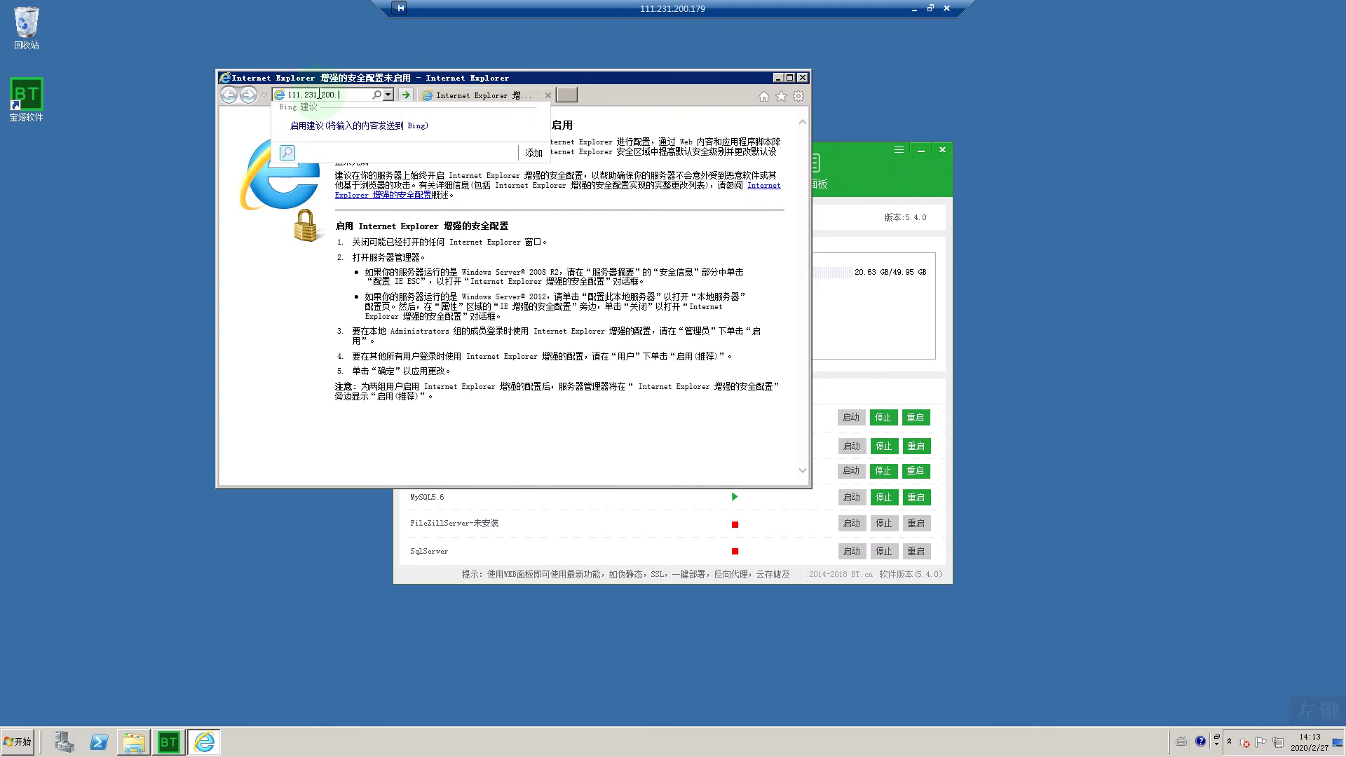
{"action": "key", "text": "Return"}
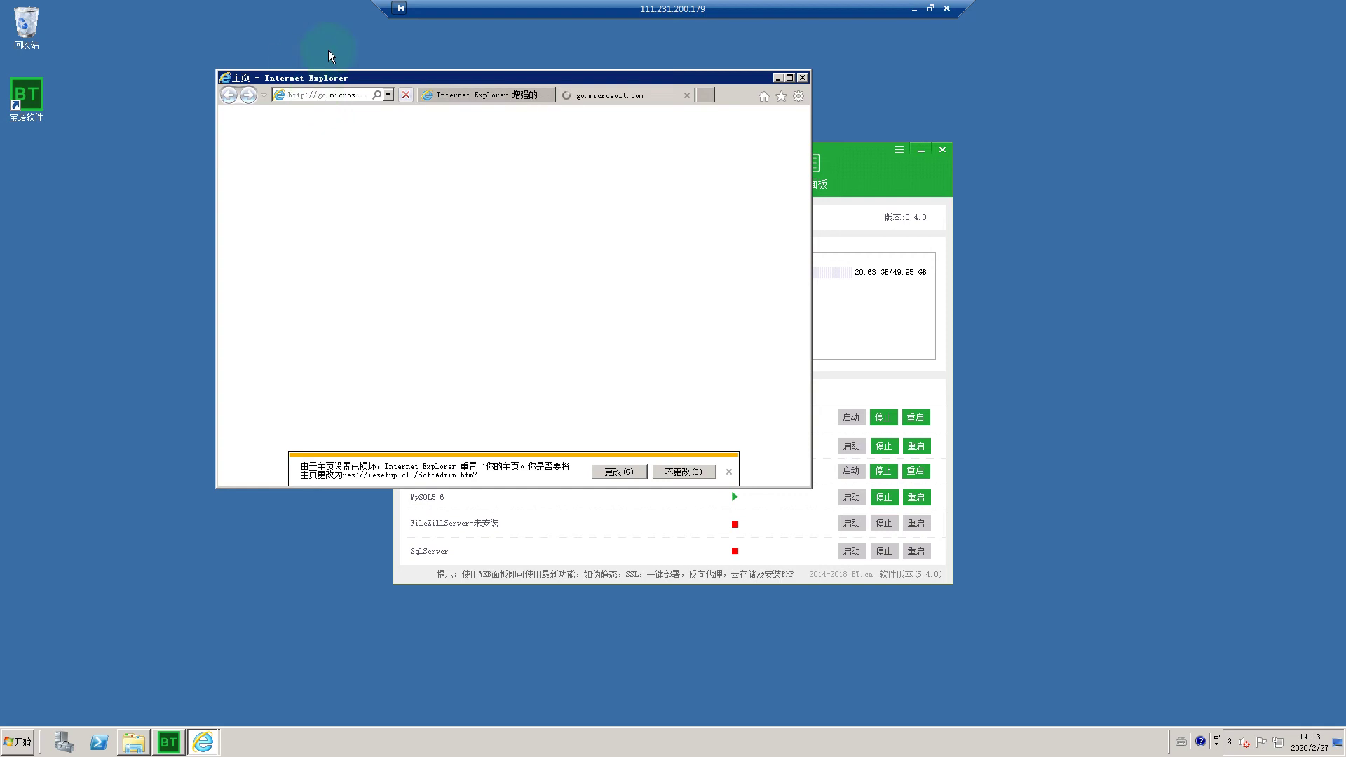
{"action": "left_click", "coordinate": [322, 96]}
{"action": "left_click", "coordinate": [327, 96]}
{"action": "left_click", "coordinate": [331, 95]}
{"action": "left_click", "coordinate": [333, 94]}
{"action": "left_click", "coordinate": [333, 94]}
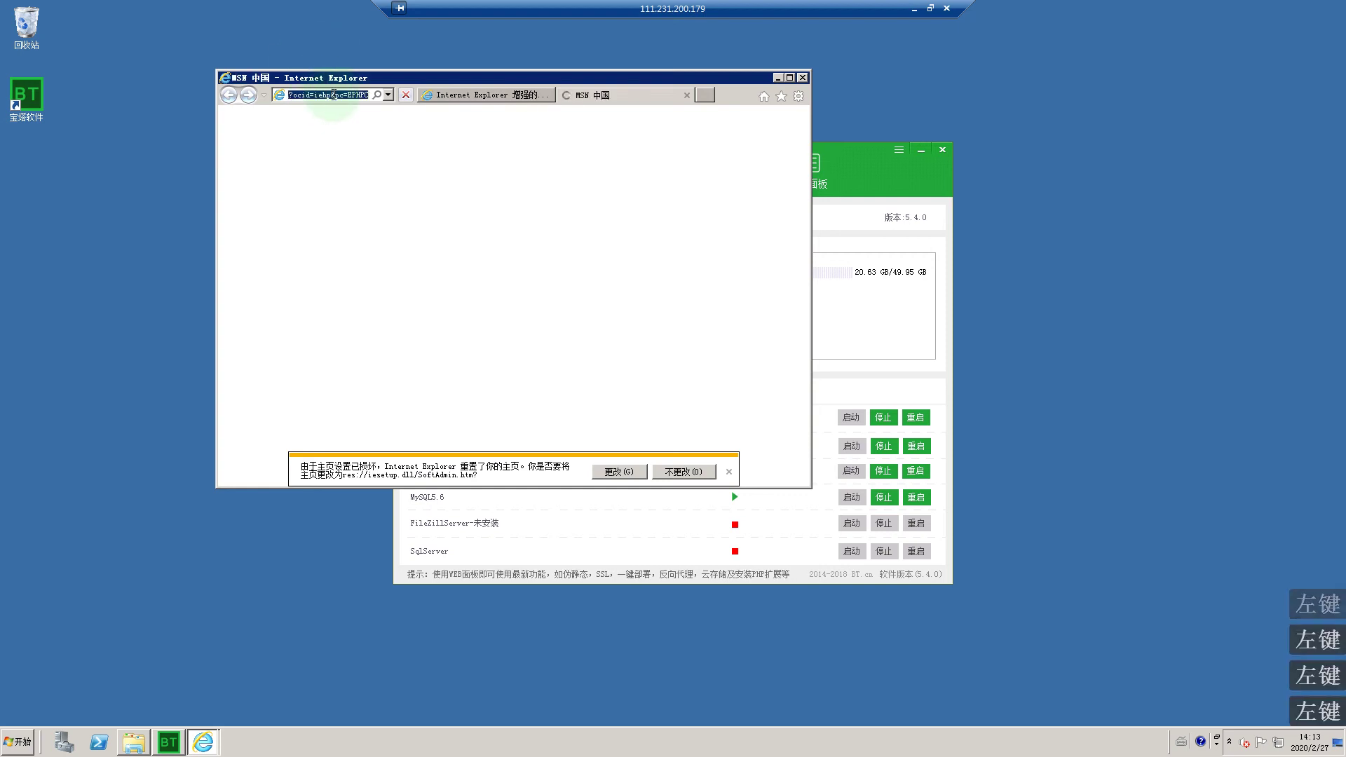
{"action": "left_click", "coordinate": [333, 95]}
{"action": "left_click", "coordinate": [333, 95]}
{"action": "type", "text": "111.231."}
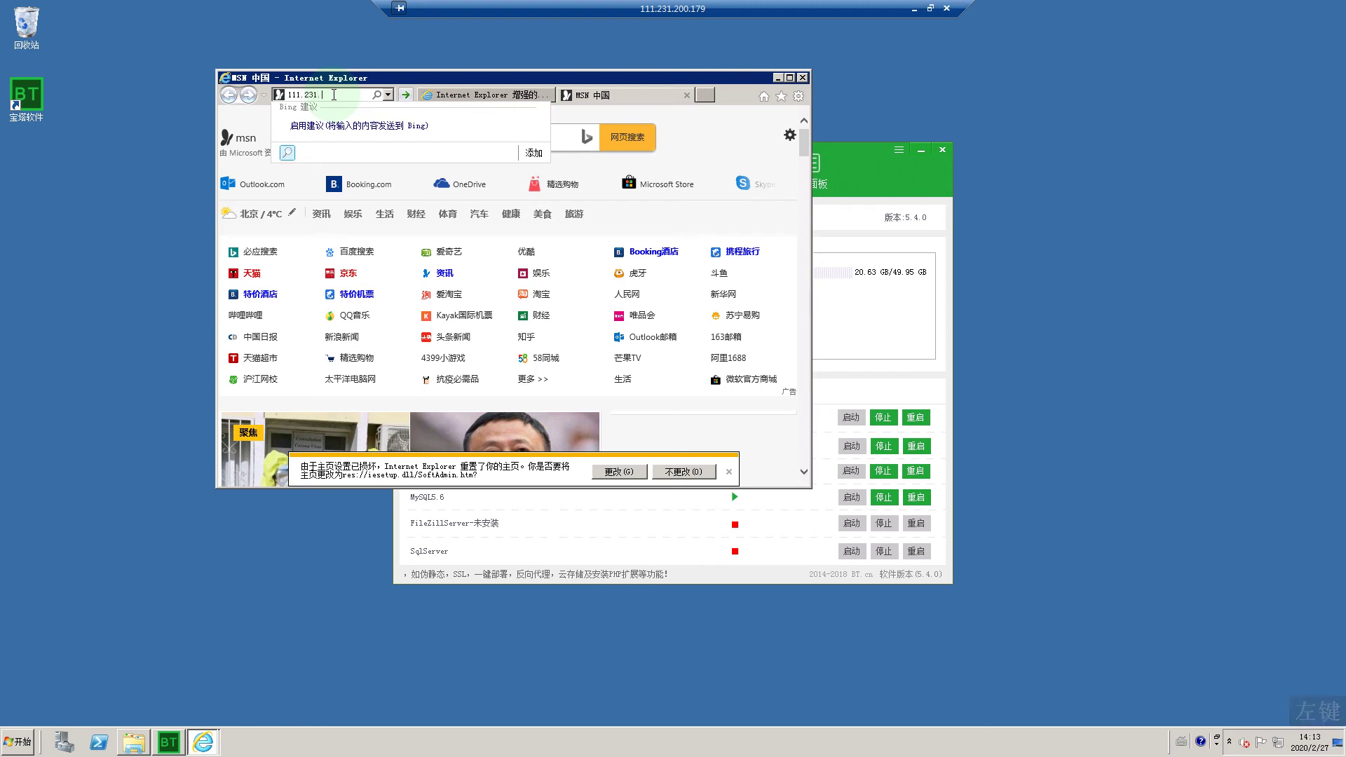
{"action": "type", "text": "200.179"}
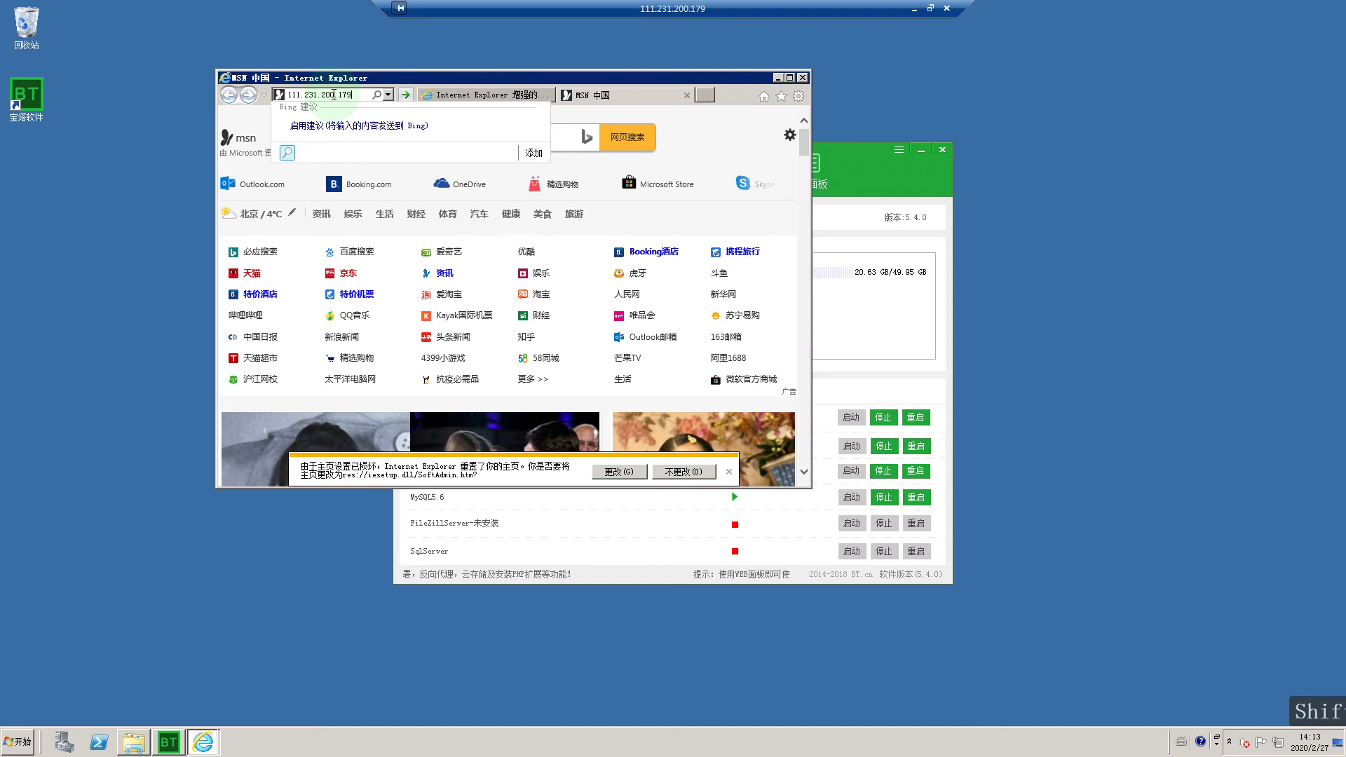
{"action": "type", "text": ":88"}
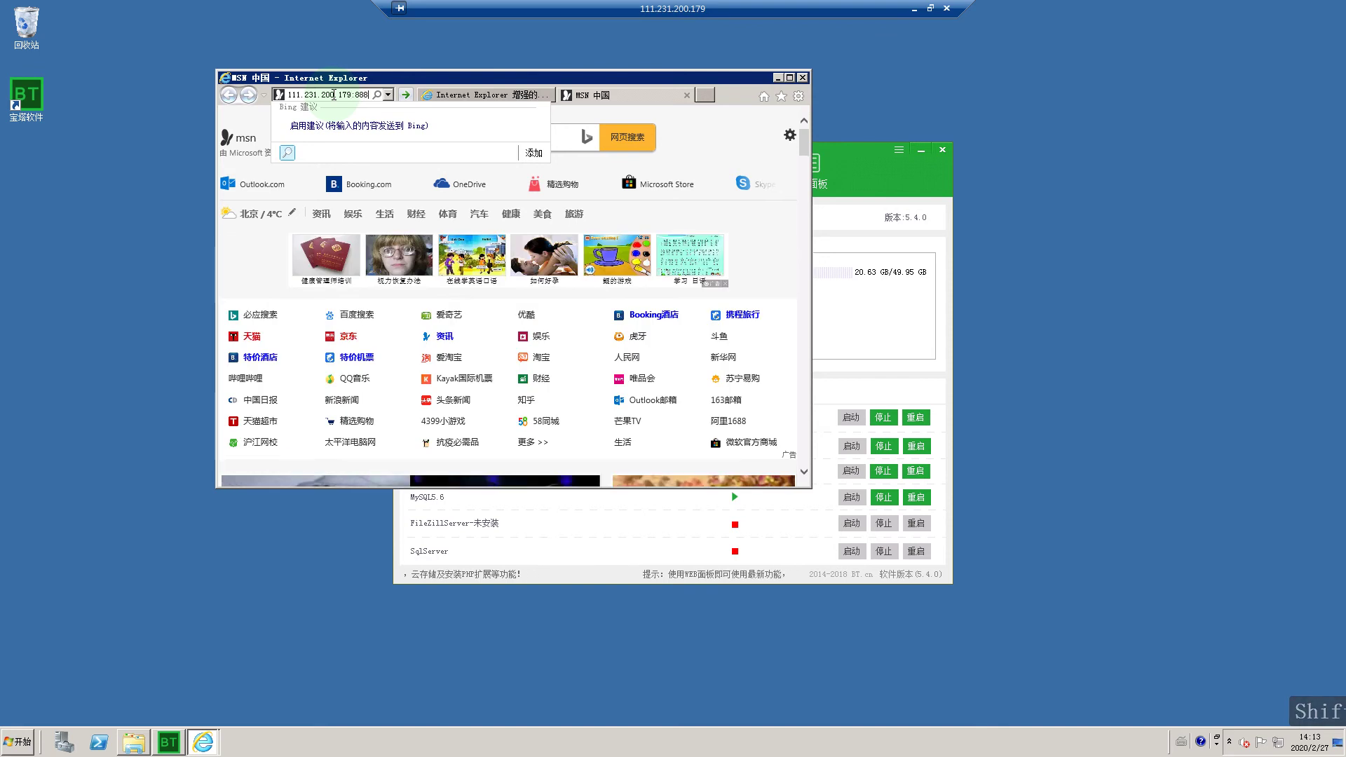
{"action": "type", "text": "8"}
{"action": "key", "text": "Return"}
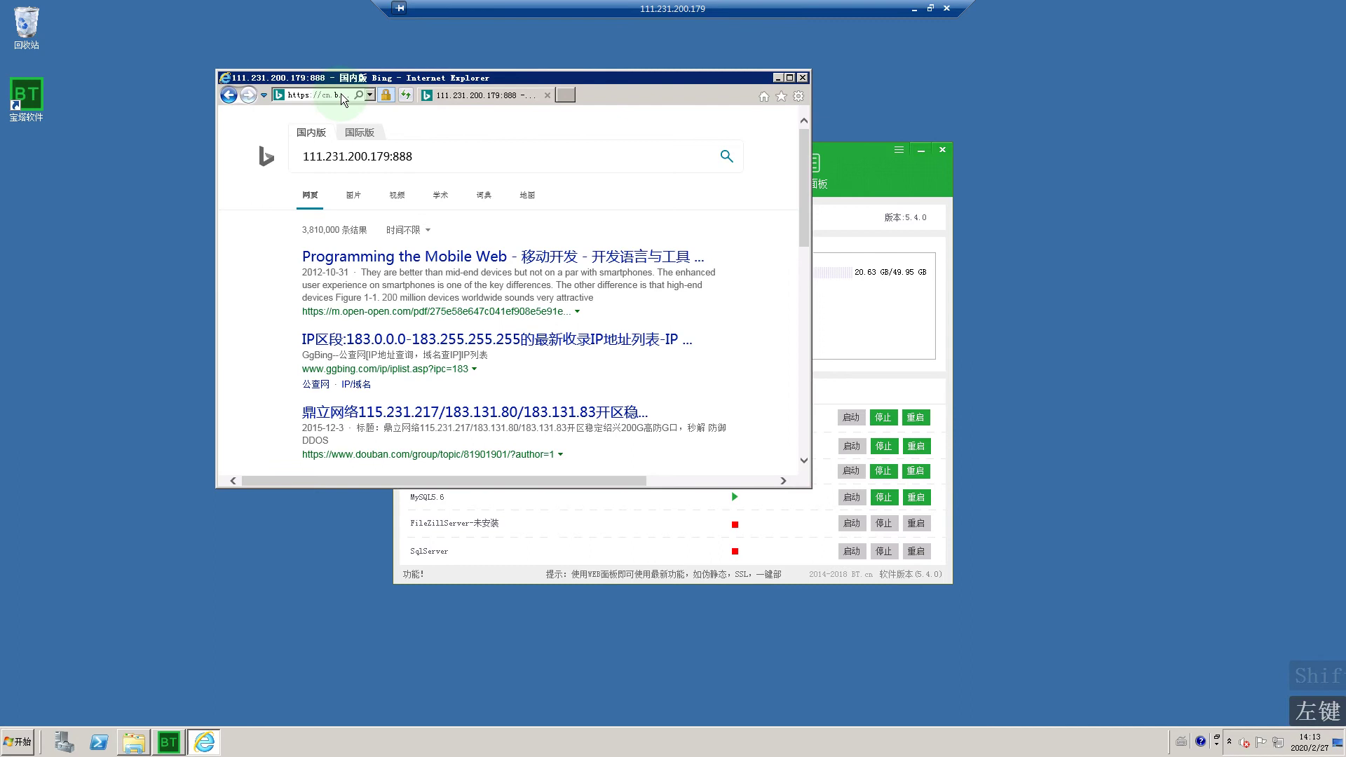
Step: Change the address to port 8888, reload it, then close the Bing results window
{"action": "left_click", "coordinate": [317, 94]}
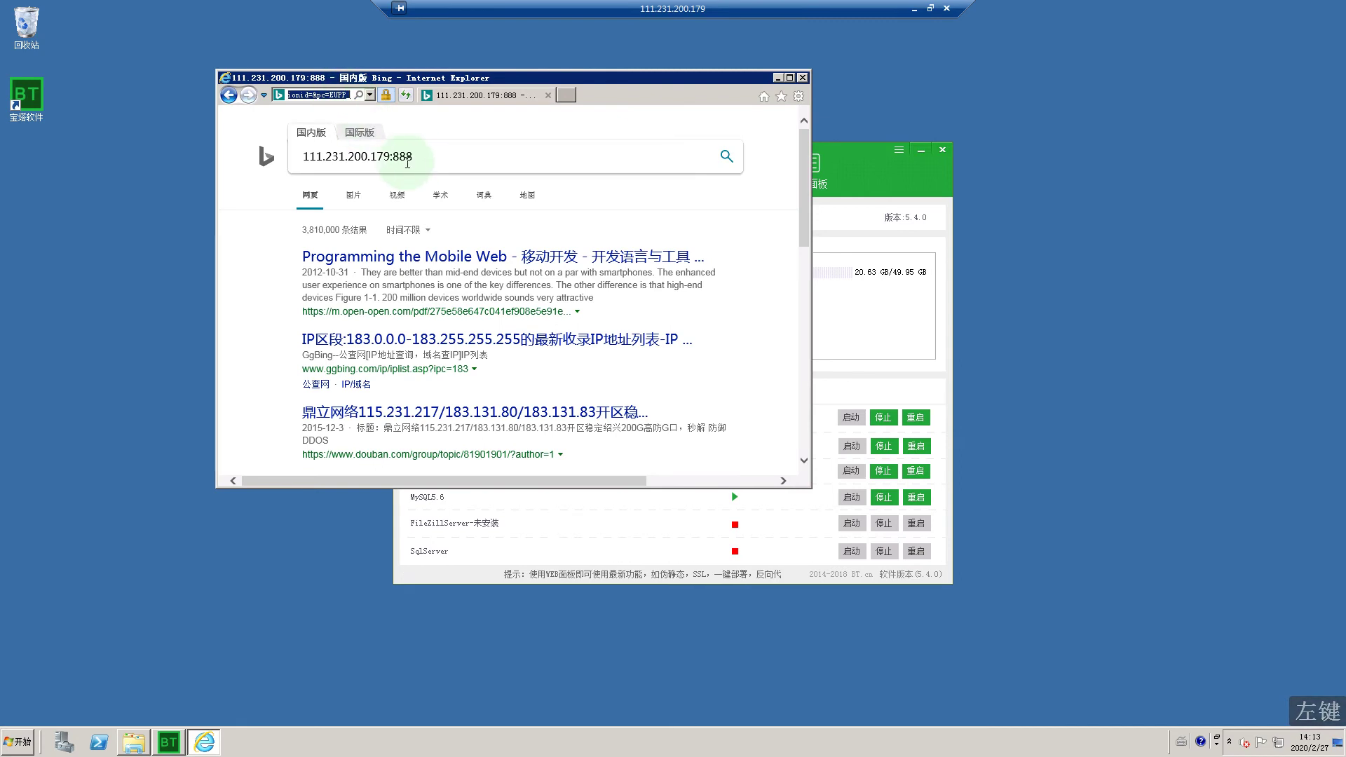
{"action": "left_click", "coordinate": [427, 156]}
{"action": "type", "text": "8"}
{"action": "left_click_drag", "start_coordinate": [428, 155], "coordinate": [300, 157]}
{"action": "key", "text": "cmd+c"}
{"action": "right_click", "coordinate": [356, 159]}
{"action": "left_click", "coordinate": [380, 222]}
{"action": "left_click", "coordinate": [338, 96]}
{"action": "right_click", "coordinate": [338, 96]}
{"action": "left_click", "coordinate": [364, 148]}
{"action": "key", "text": "Return"}
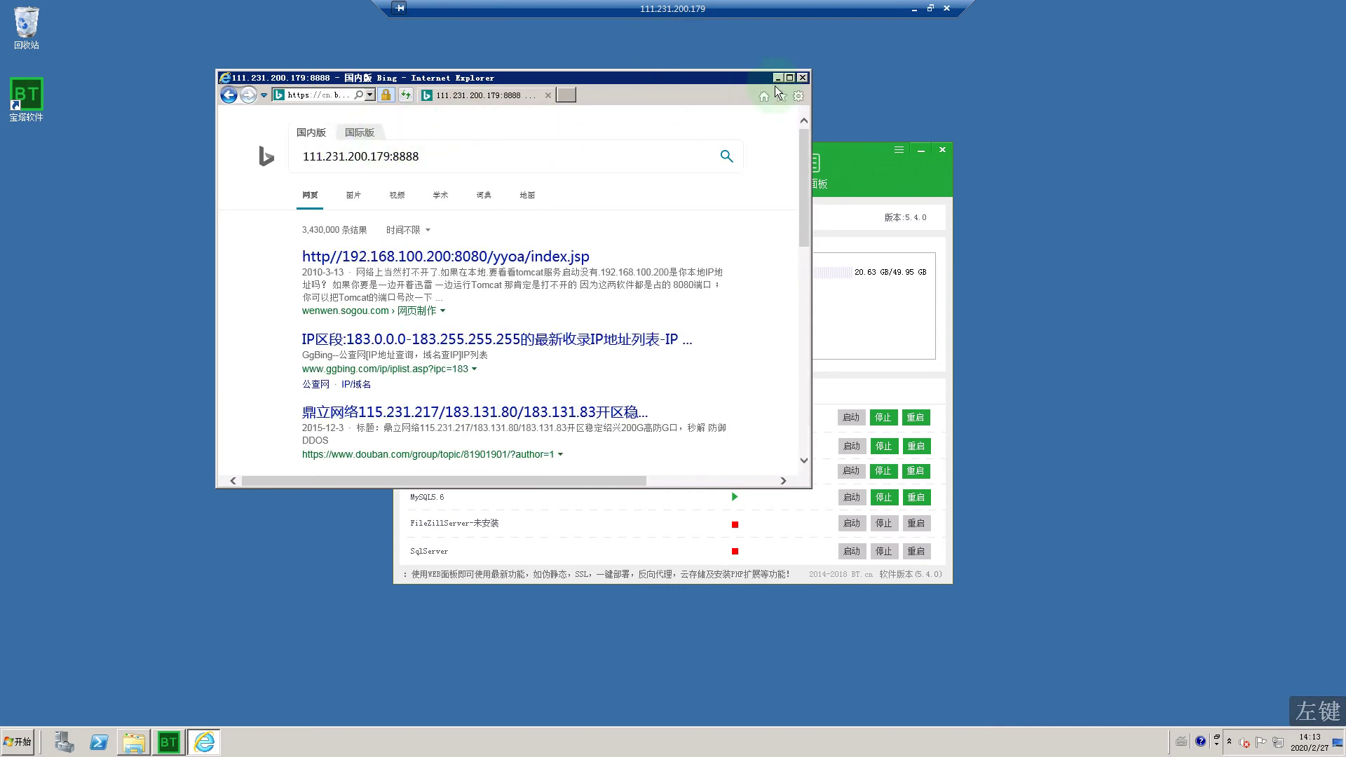
{"action": "left_click", "coordinate": [803, 77]}
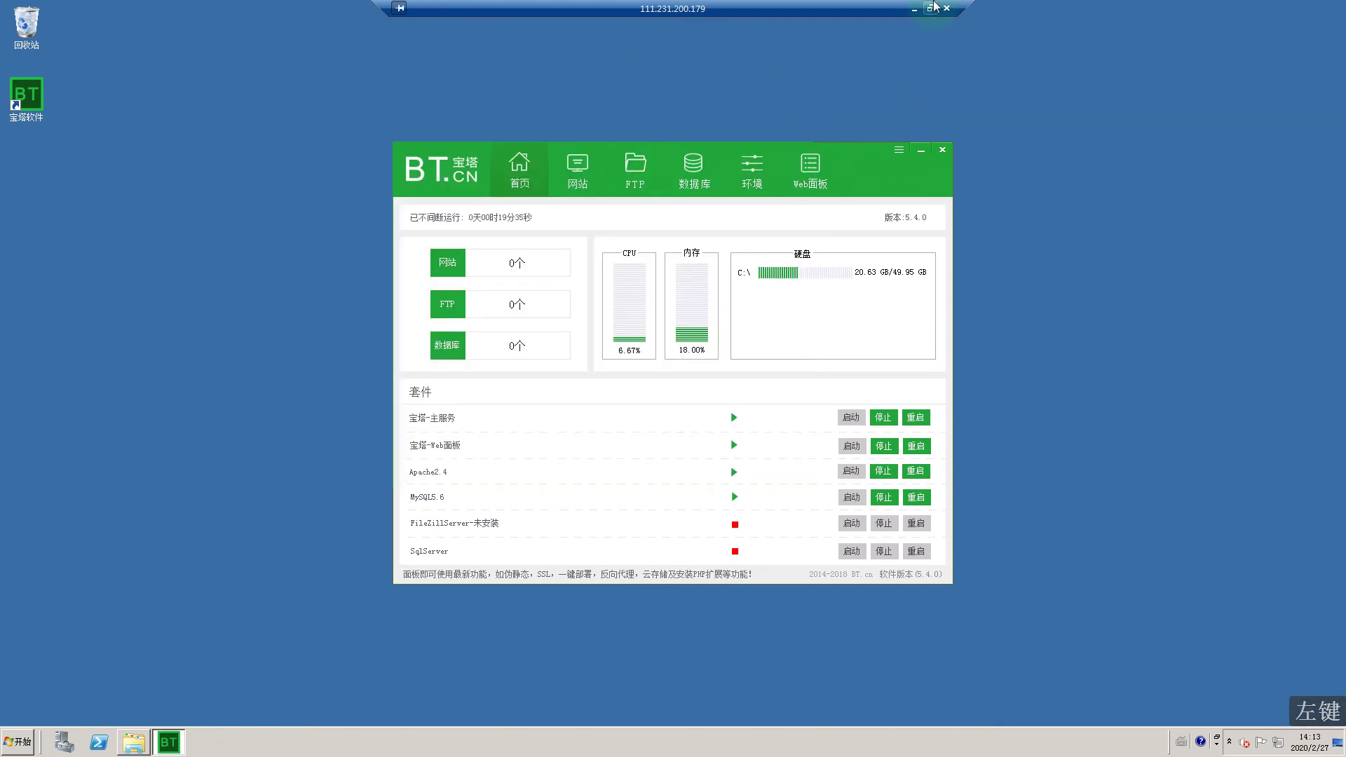
Step: Open the web panel in maximized IE and log in with account, password and captcha
{"action": "left_click", "coordinate": [806, 178]}
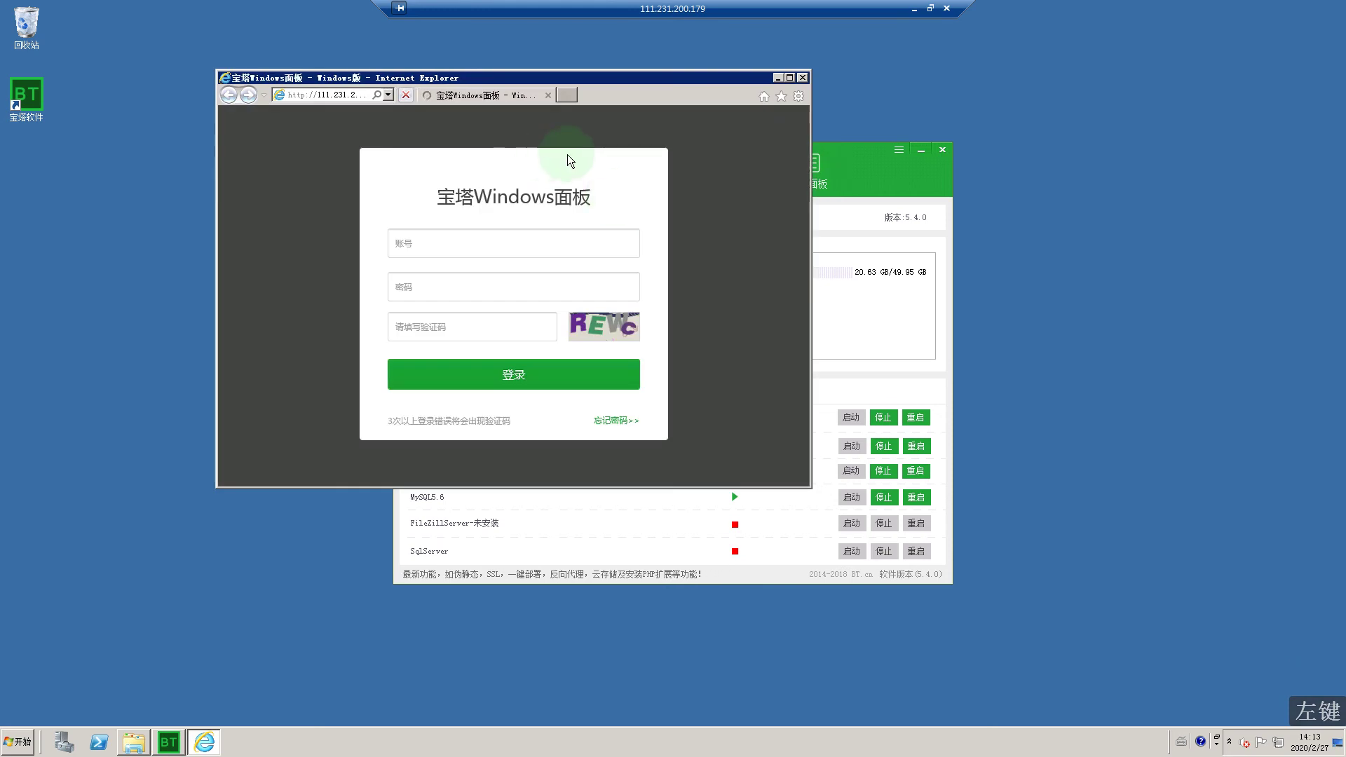
{"action": "left_click", "coordinate": [792, 79]}
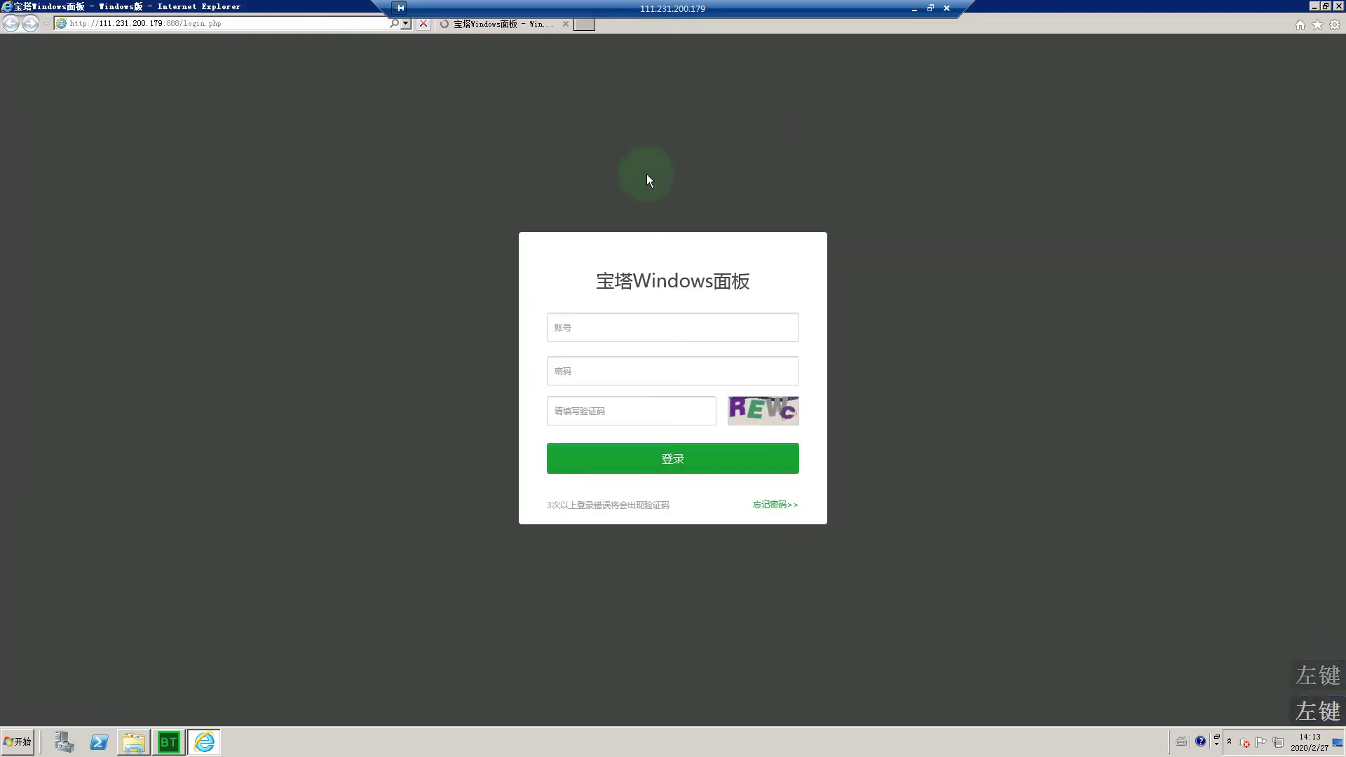
{"action": "left_click", "coordinate": [627, 334]}
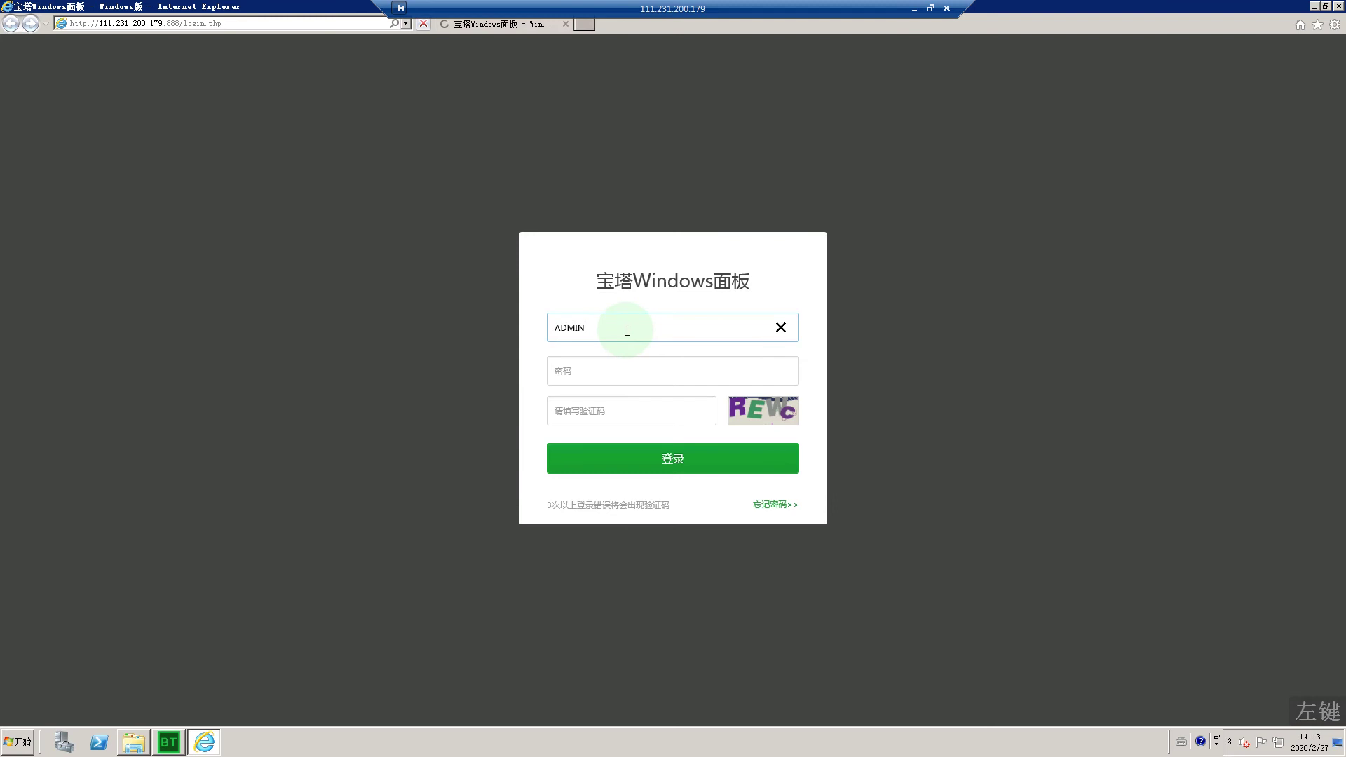
{"action": "key", "text": "BackSpace"}
{"action": "key", "text": "BackSpace"}
{"action": "key", "text": "BackSpace"}
{"action": "key", "text": "BackSpace"}
{"action": "key", "text": "Caps_Lock"}
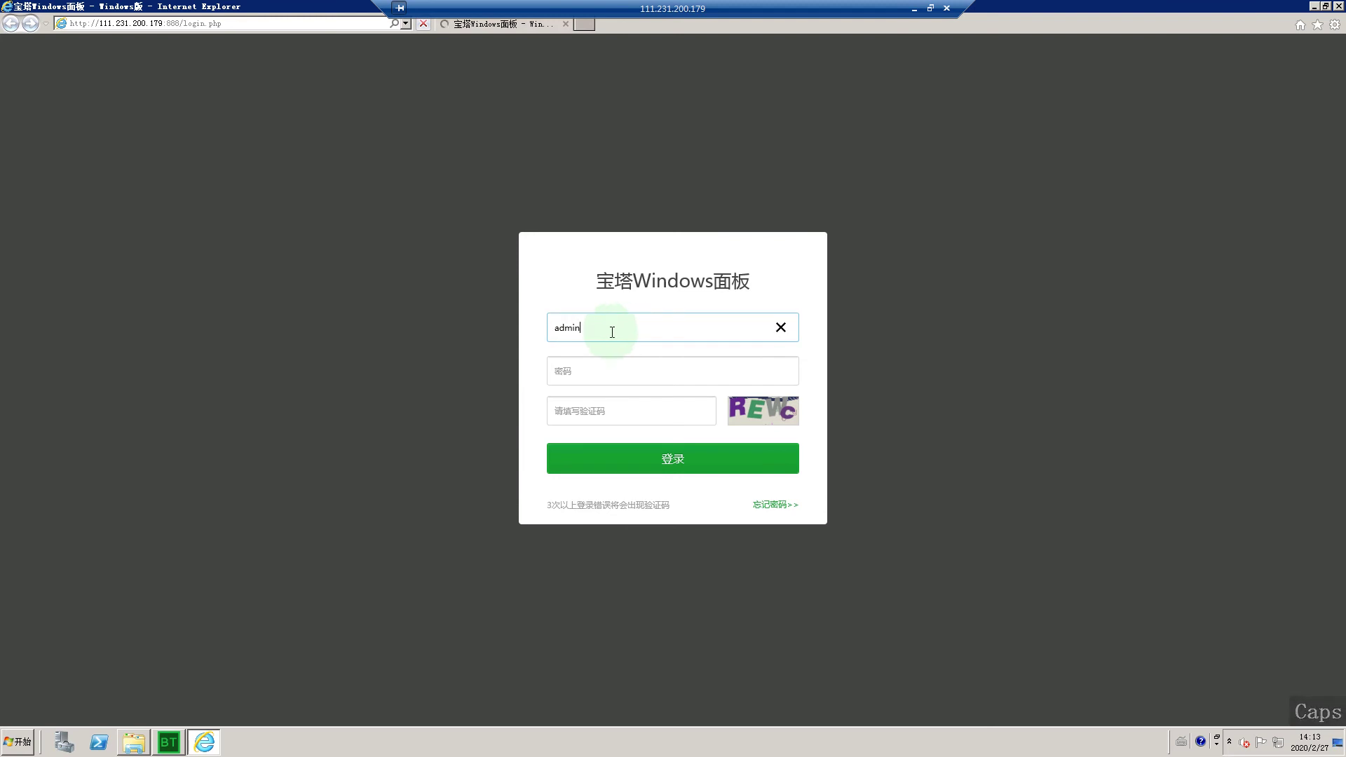
{"action": "left_click", "coordinate": [575, 366]}
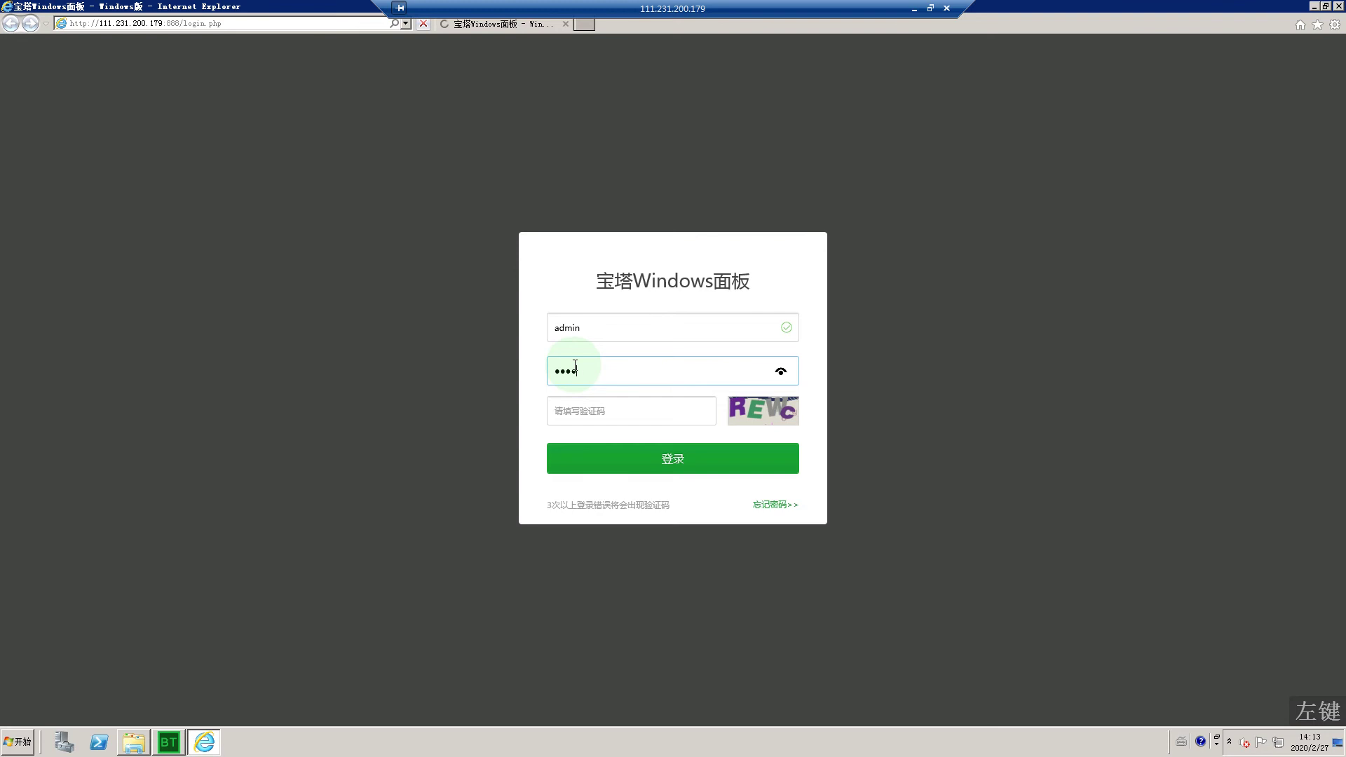
{"action": "left_click", "coordinate": [579, 412]}
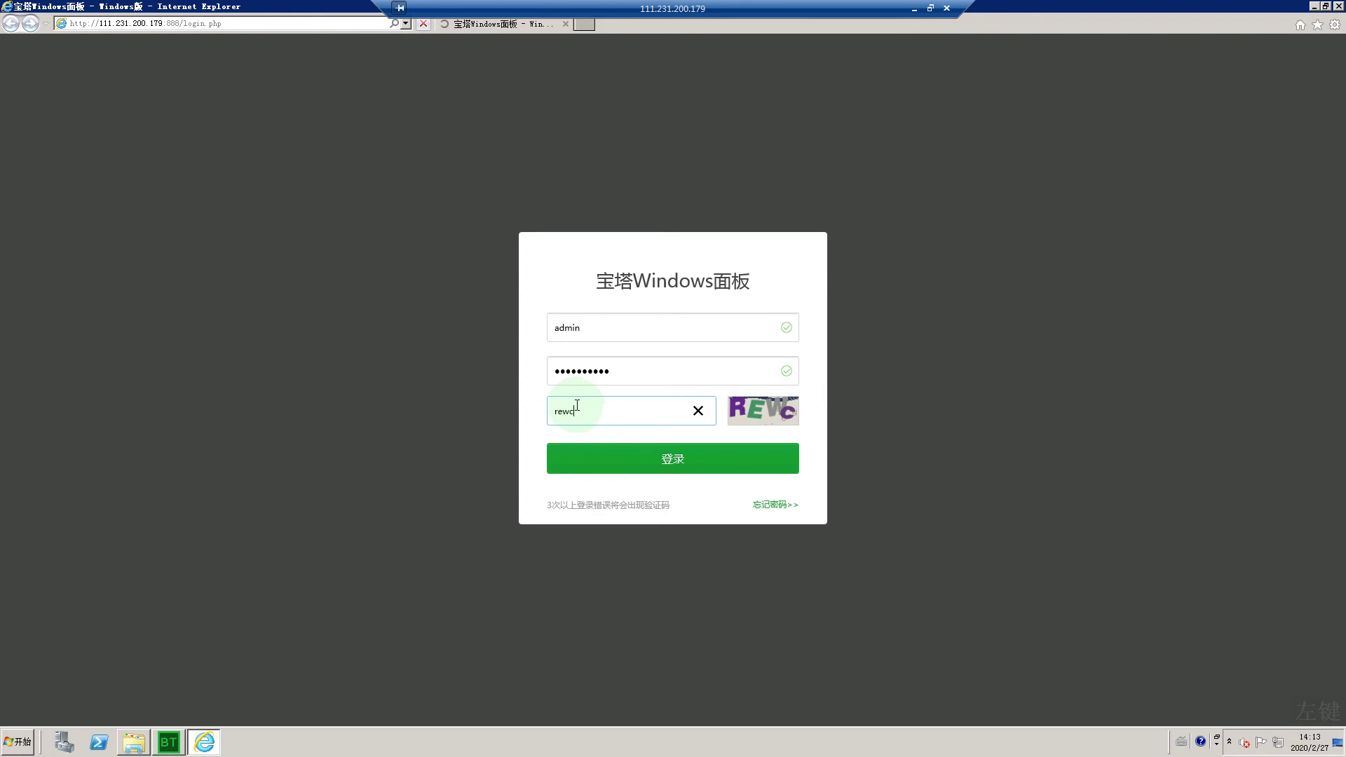
{"action": "left_click", "coordinate": [637, 443]}
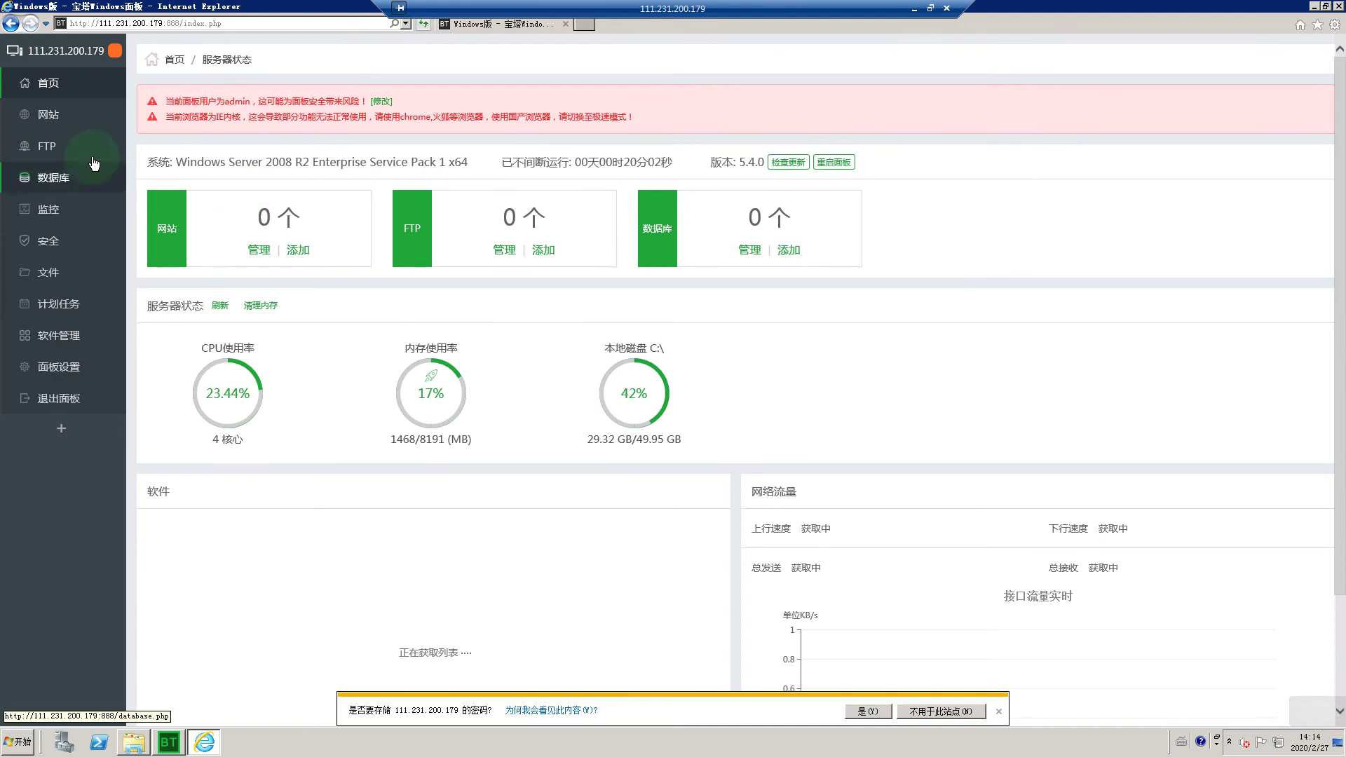
Step: Look through the 网站 and 文件 pages, then show the 软件管理 list
{"action": "left_click", "coordinate": [62, 121]}
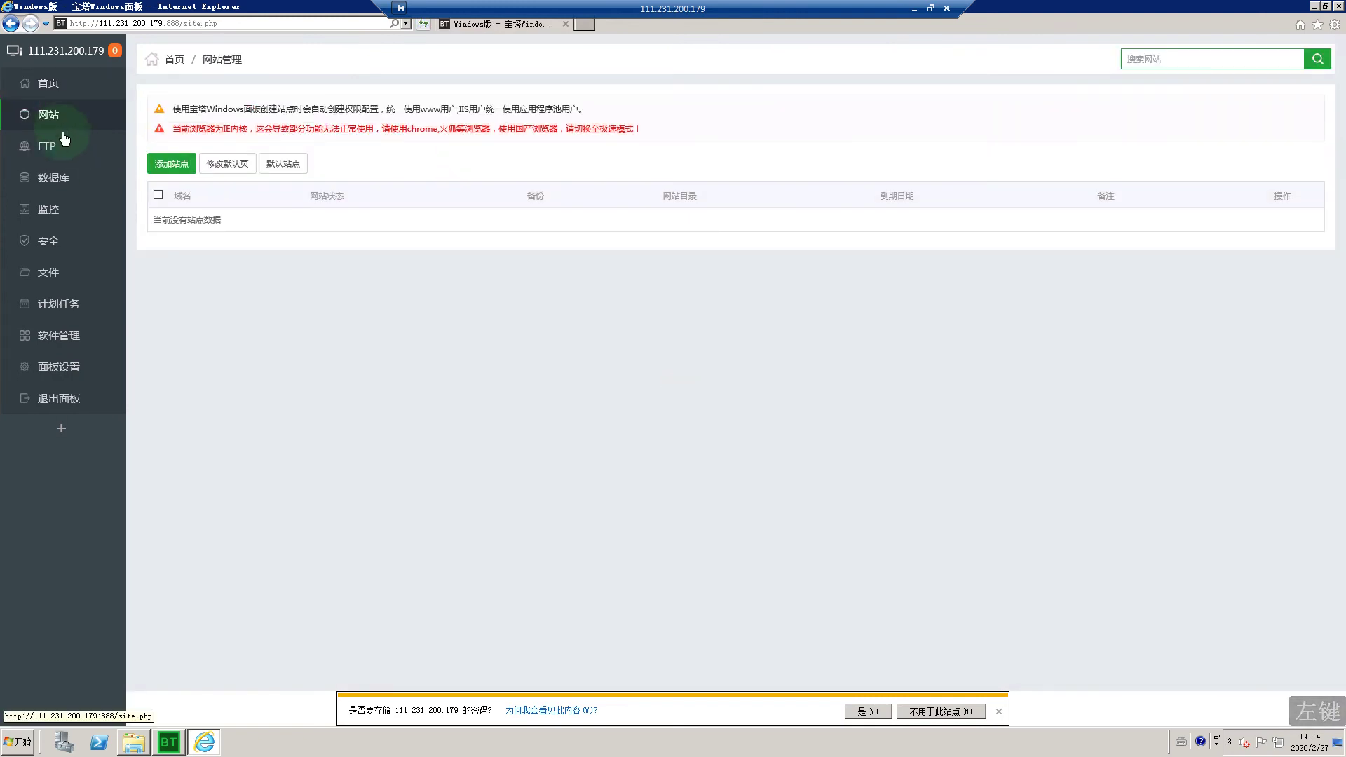
{"action": "left_click", "coordinate": [306, 264]}
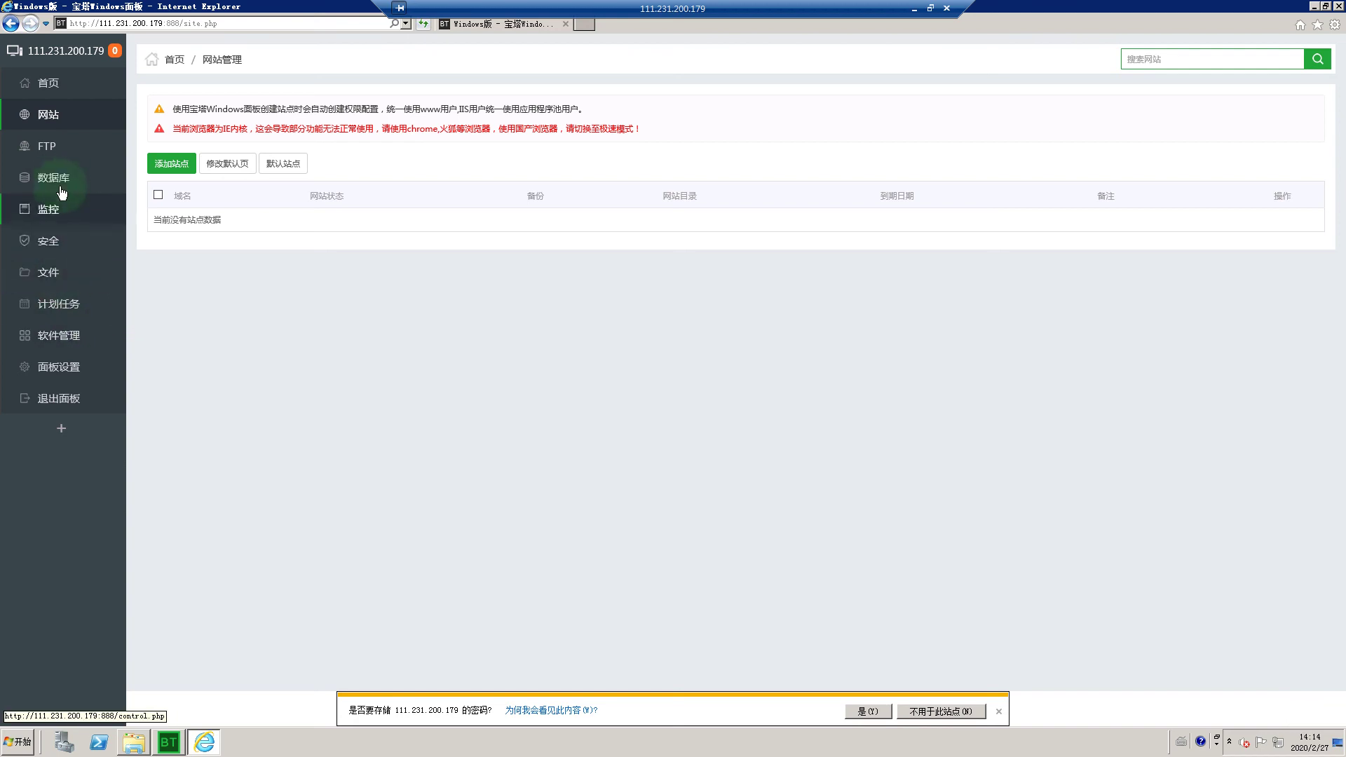
{"action": "left_click", "coordinate": [37, 278]}
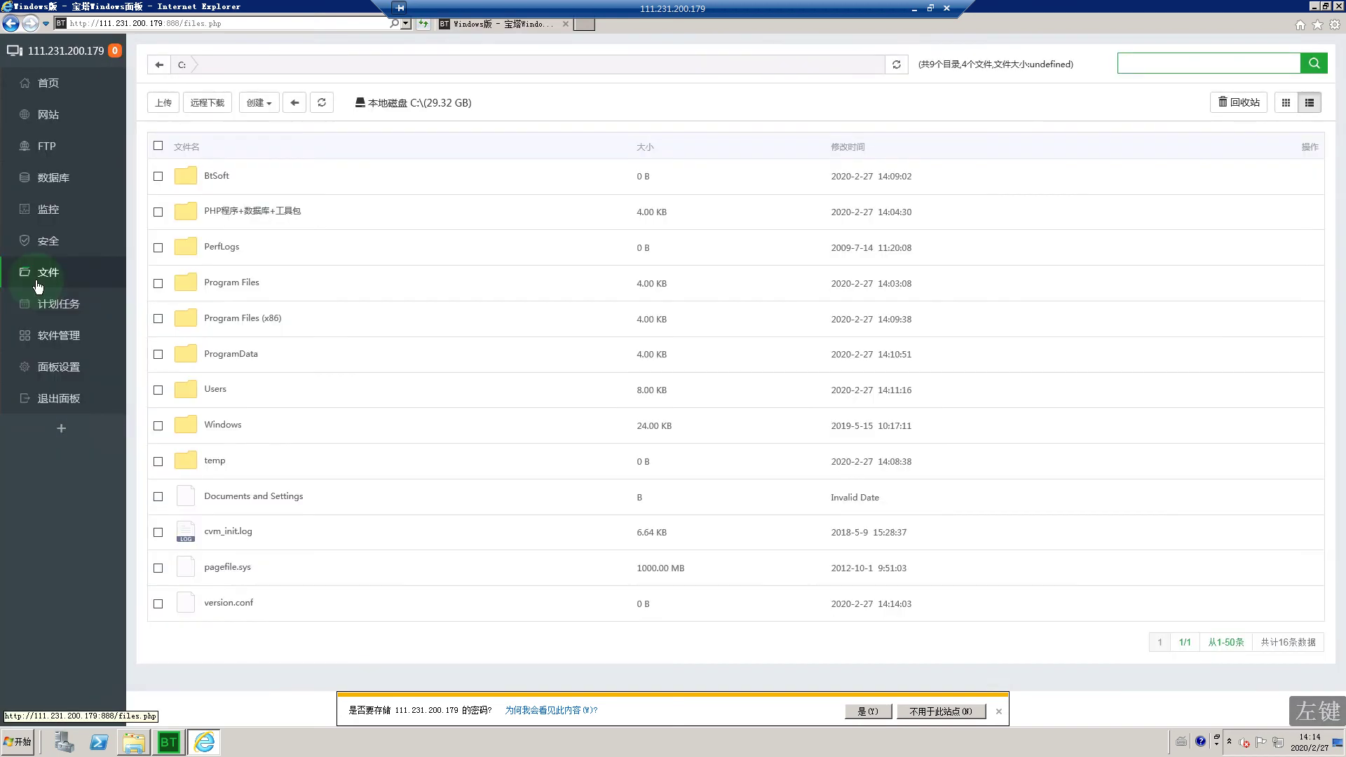
{"action": "left_click", "coordinate": [60, 124]}
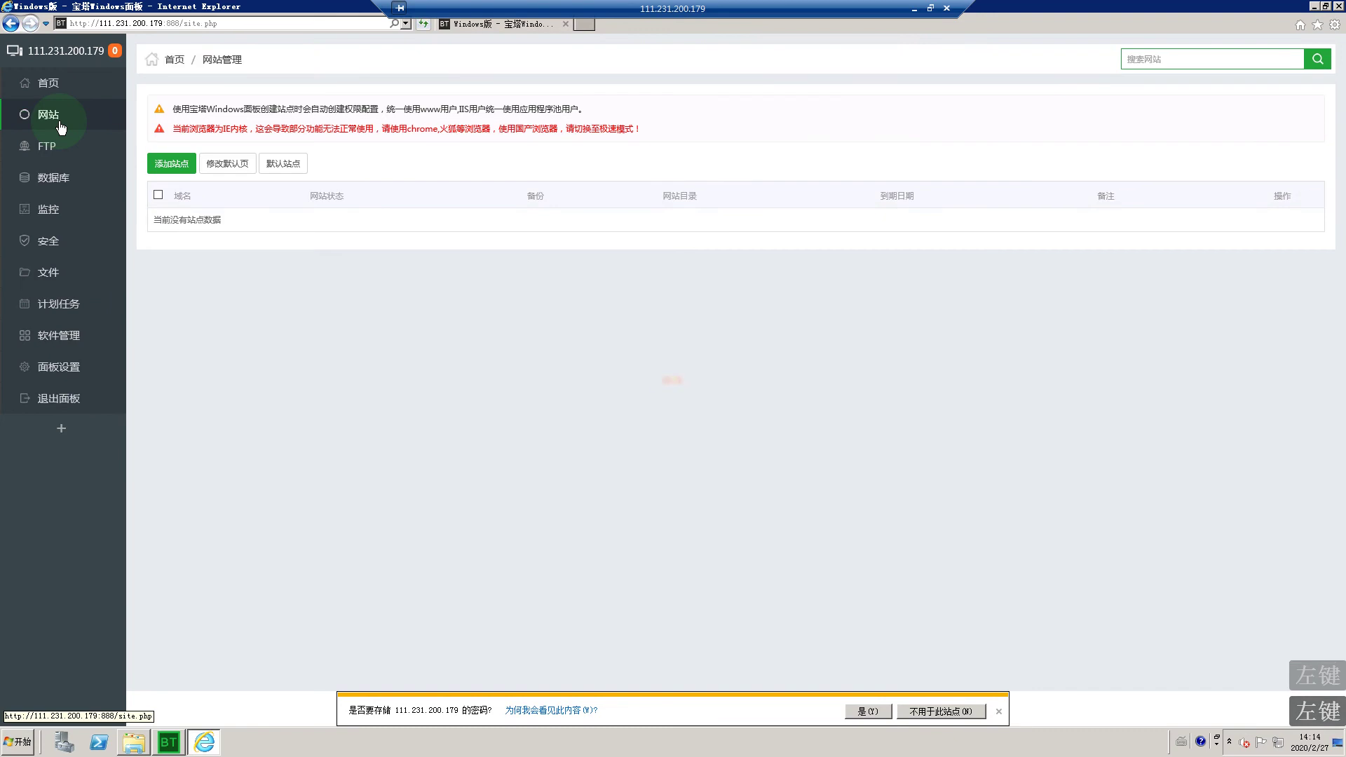
{"action": "left_click", "coordinate": [82, 320]}
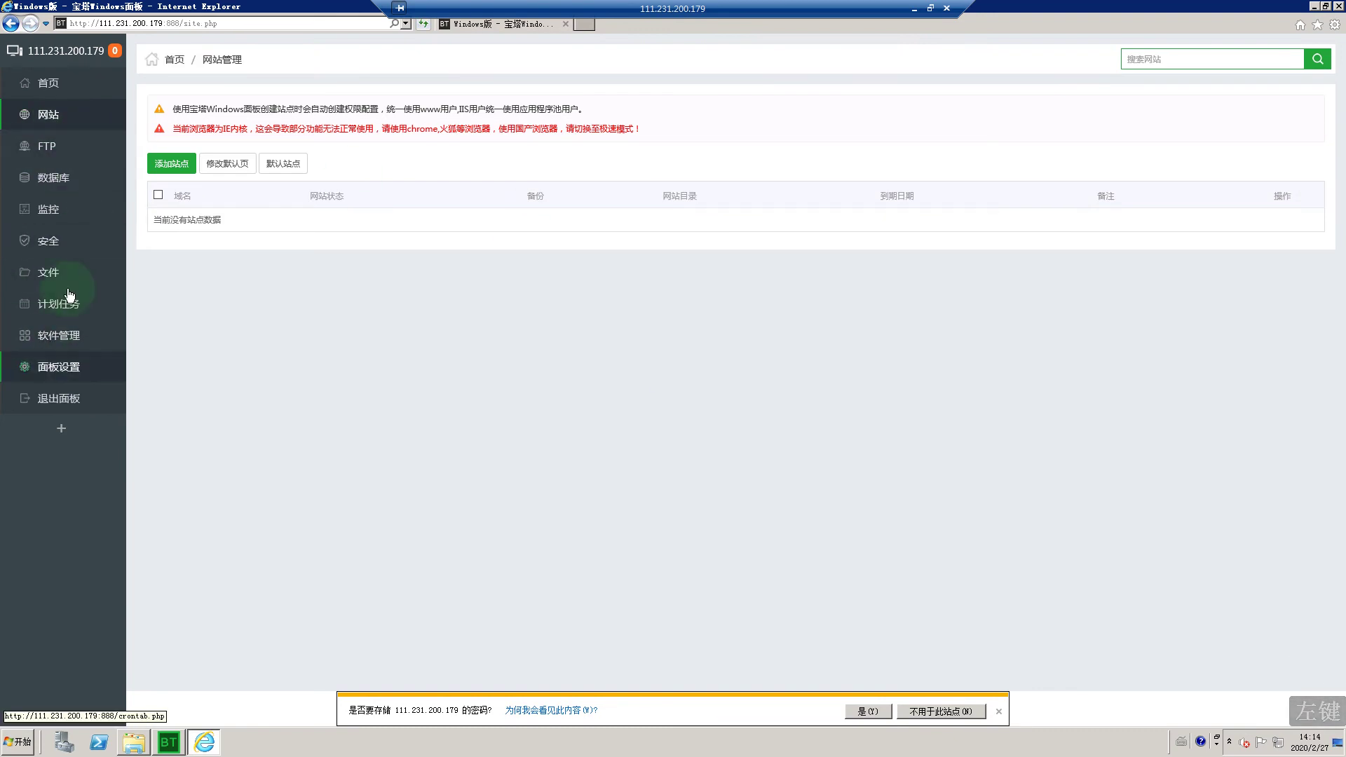
{"action": "left_click", "coordinate": [79, 340]}
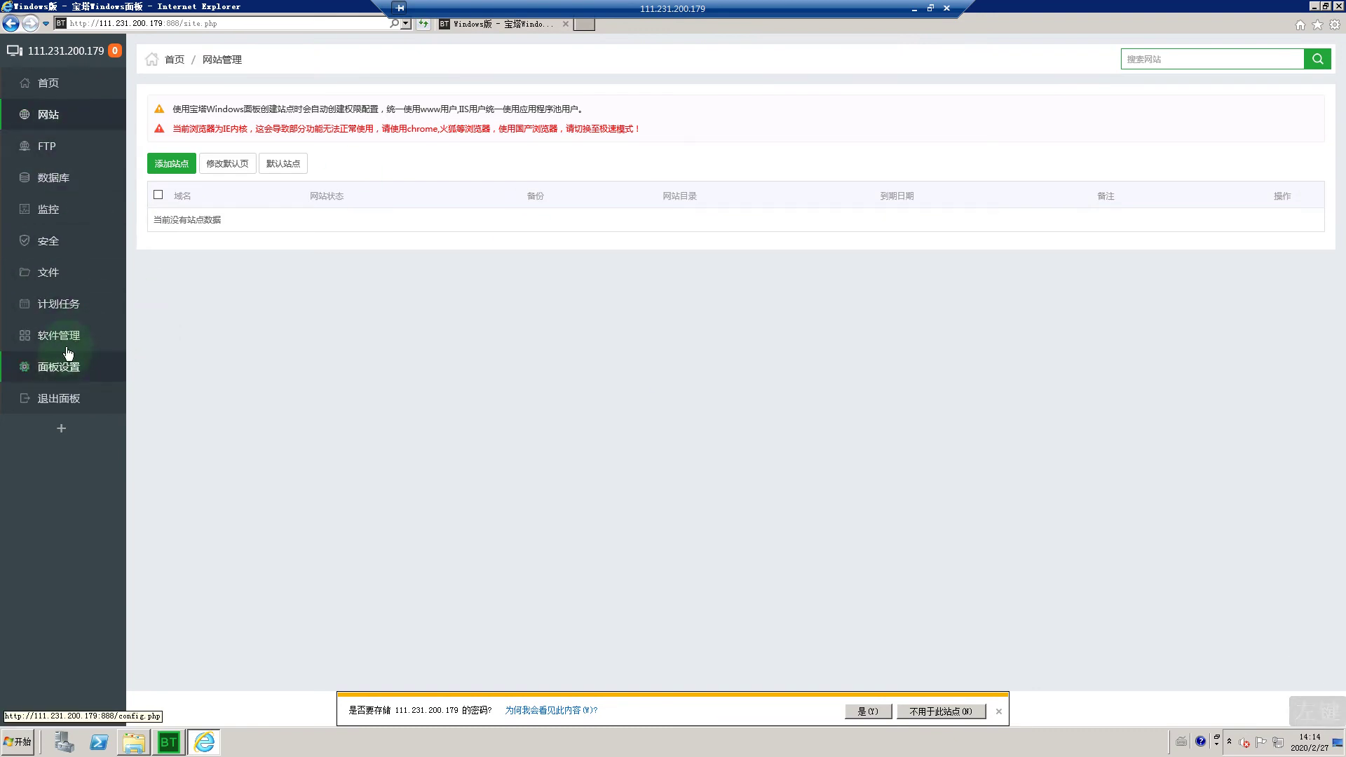
{"action": "left_click", "coordinate": [70, 342]}
{"action": "left_click", "coordinate": [843, 387]}
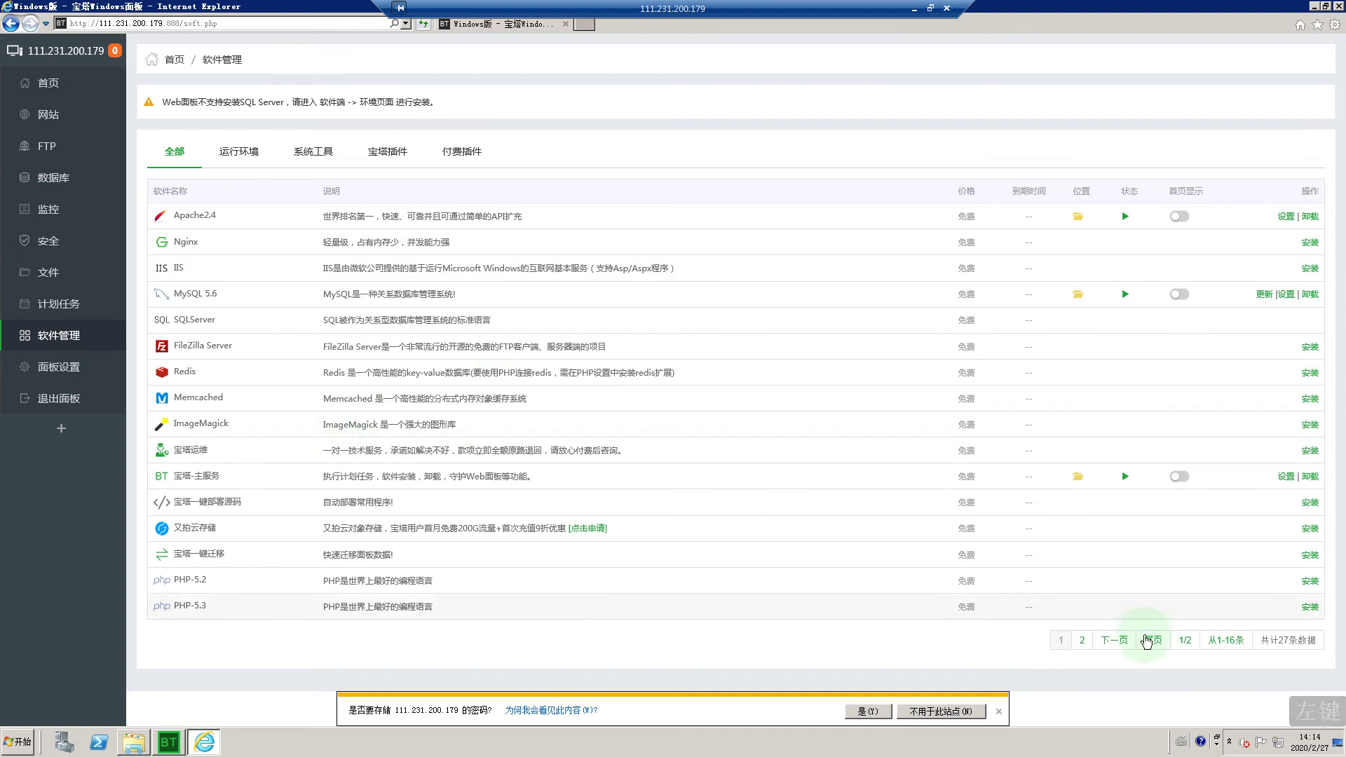
Step: Inspect PHP-7.1 settings on the second software page, then go back to 网站
{"action": "left_click", "coordinate": [1114, 640]}
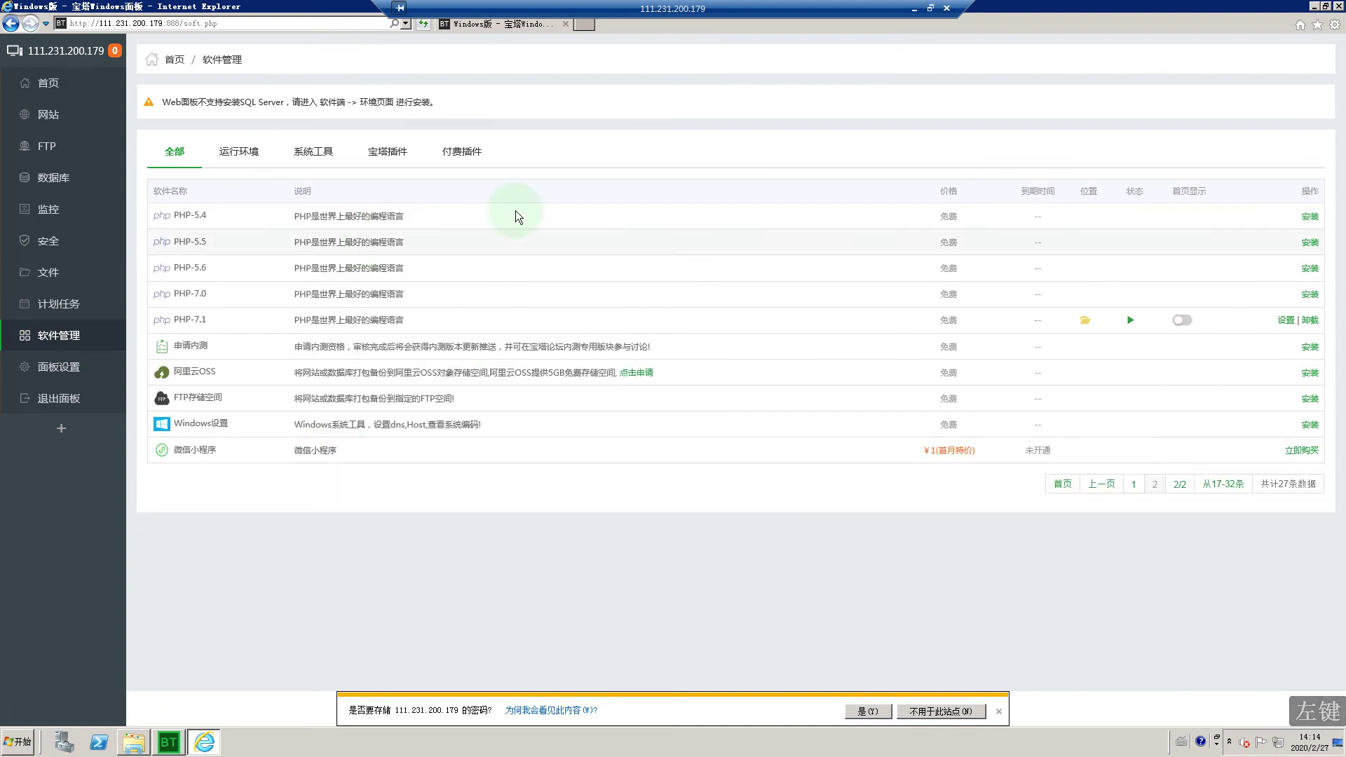
{"action": "left_click", "coordinate": [1286, 319]}
{"action": "left_click", "coordinate": [486, 326]}
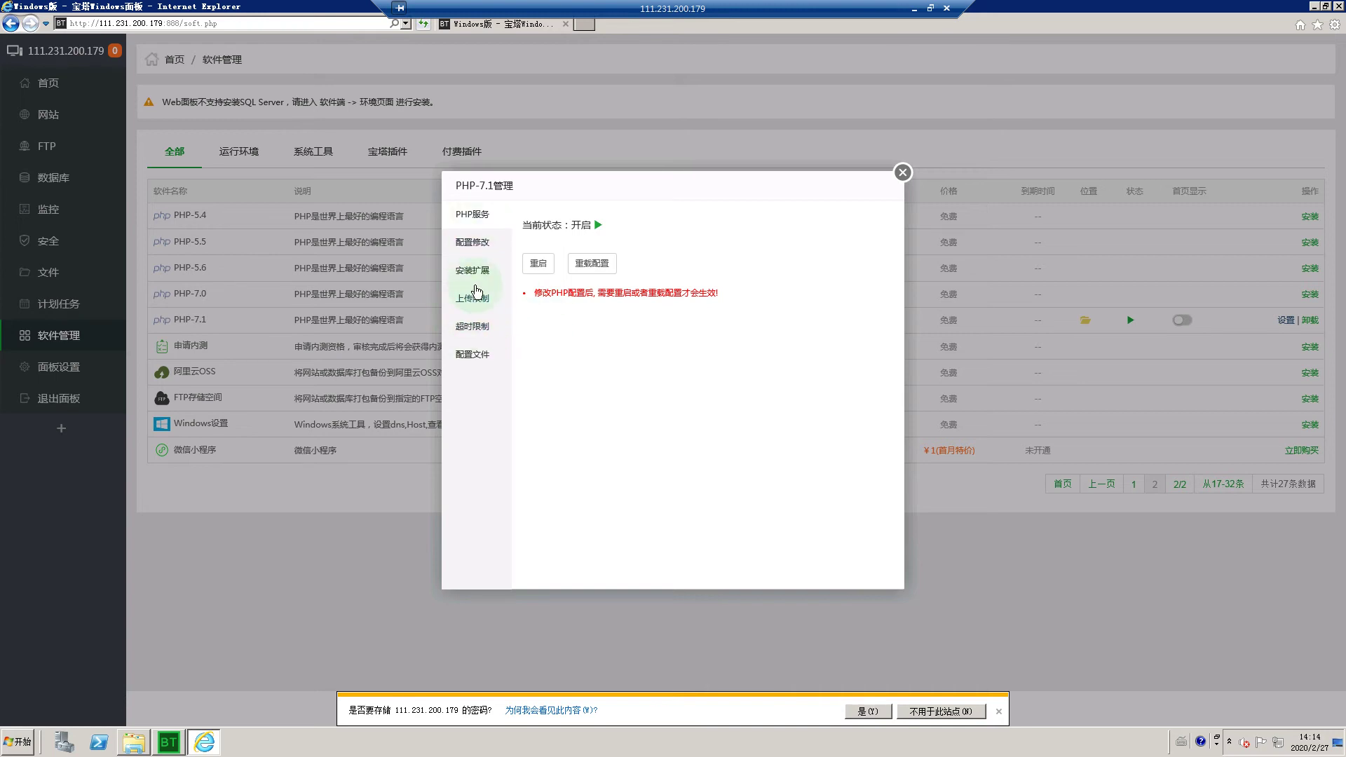
{"action": "left_click", "coordinate": [903, 171]}
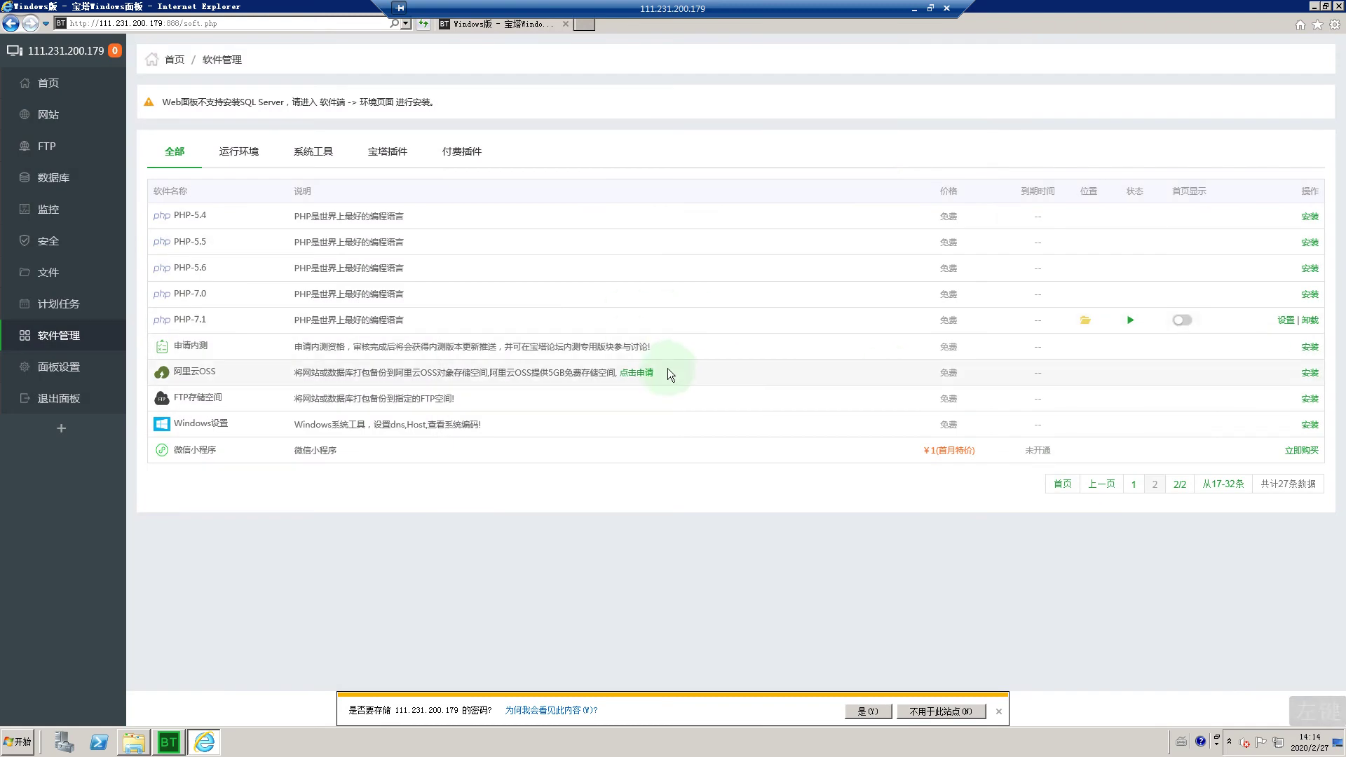
{"action": "left_click", "coordinate": [1101, 482]}
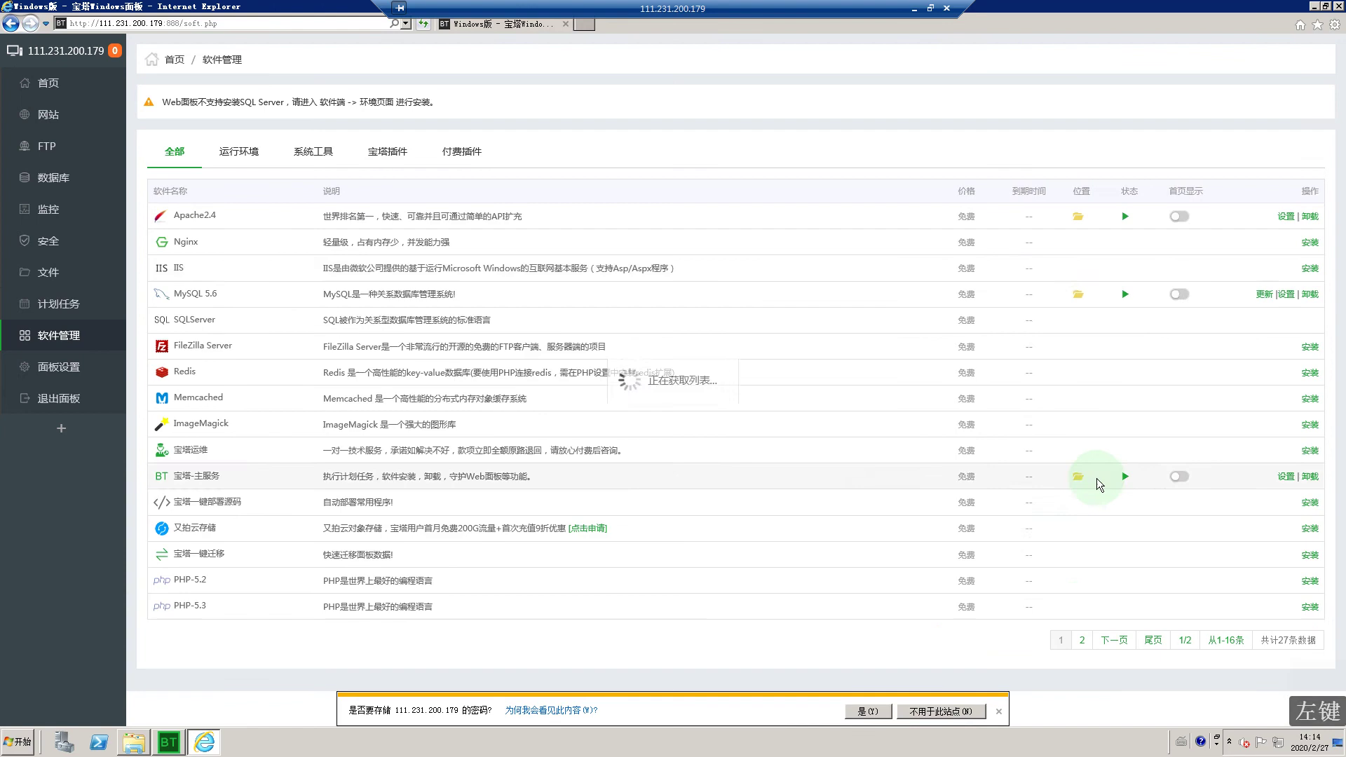
{"action": "left_click", "coordinate": [58, 120]}
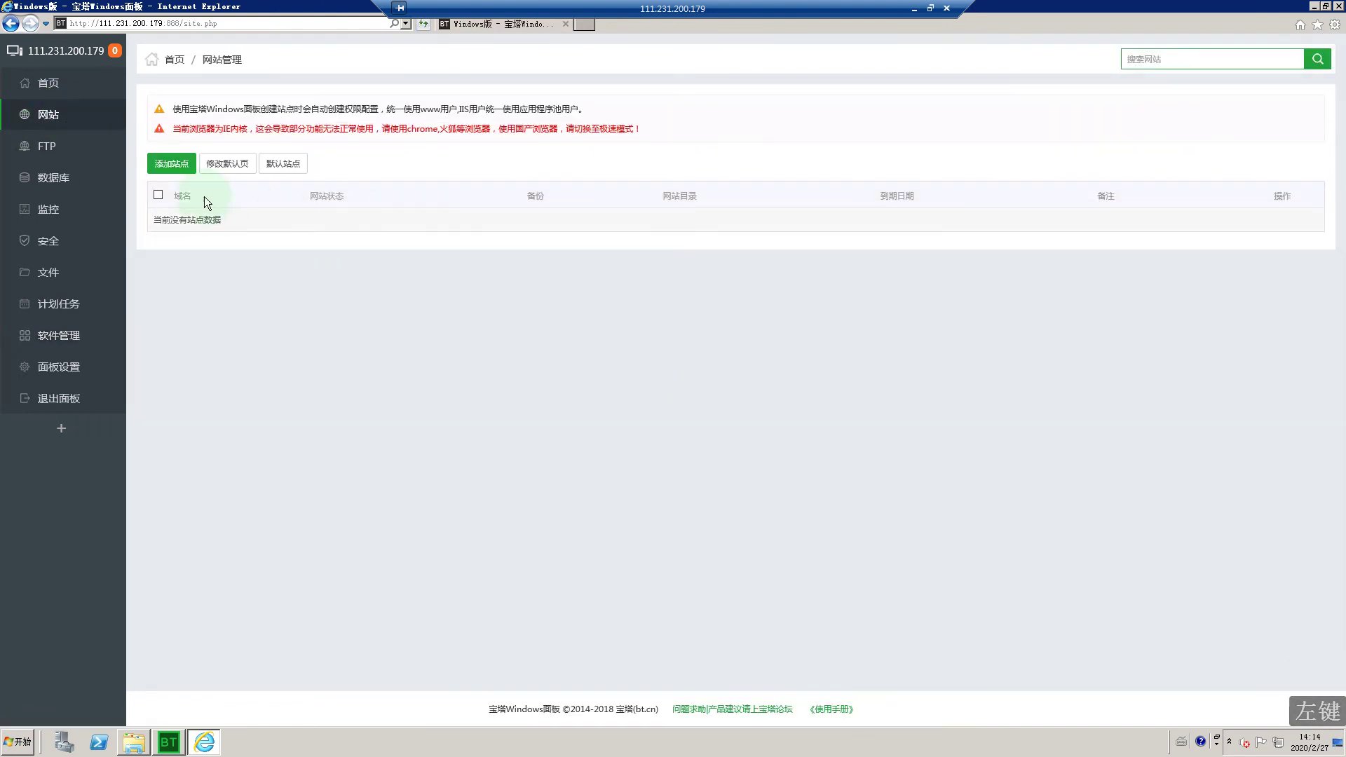
{"action": "left_click", "coordinate": [171, 158]}
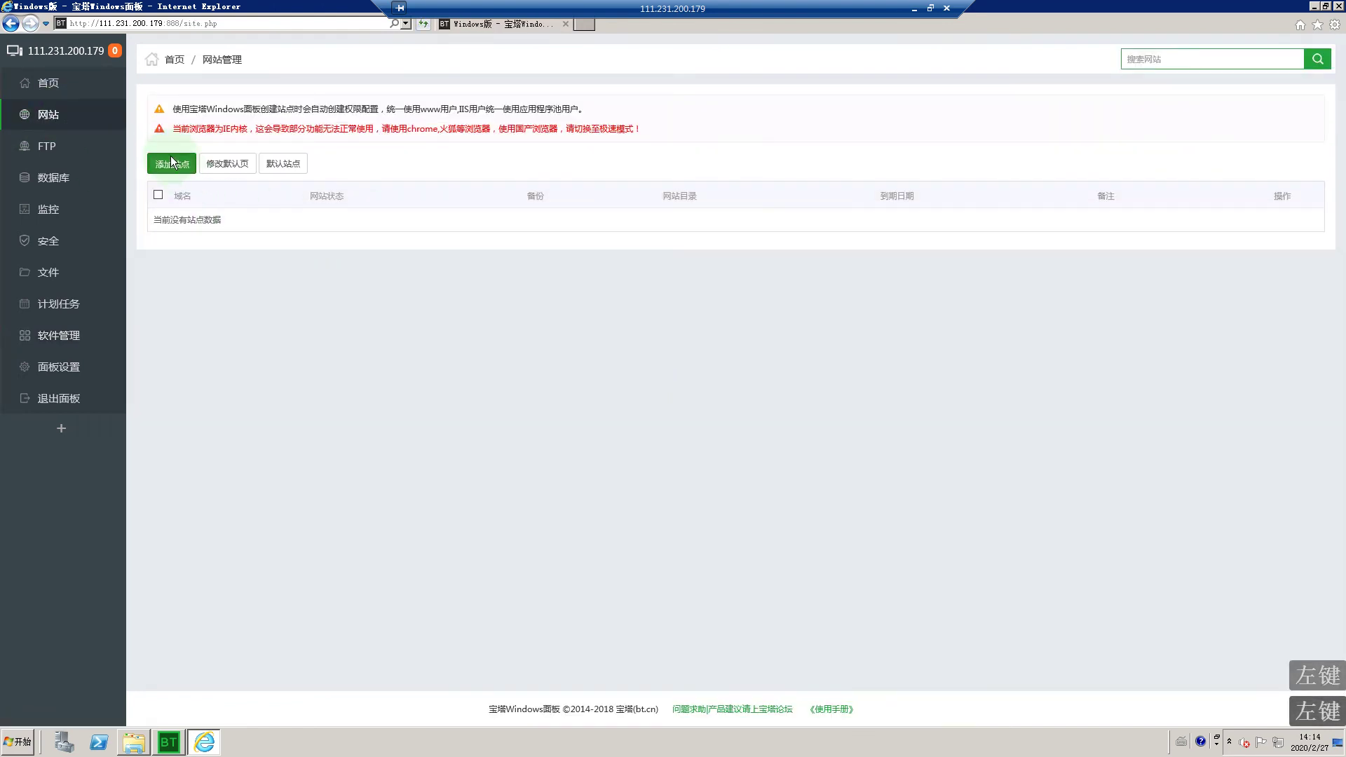
{"action": "left_click", "coordinate": [617, 240]}
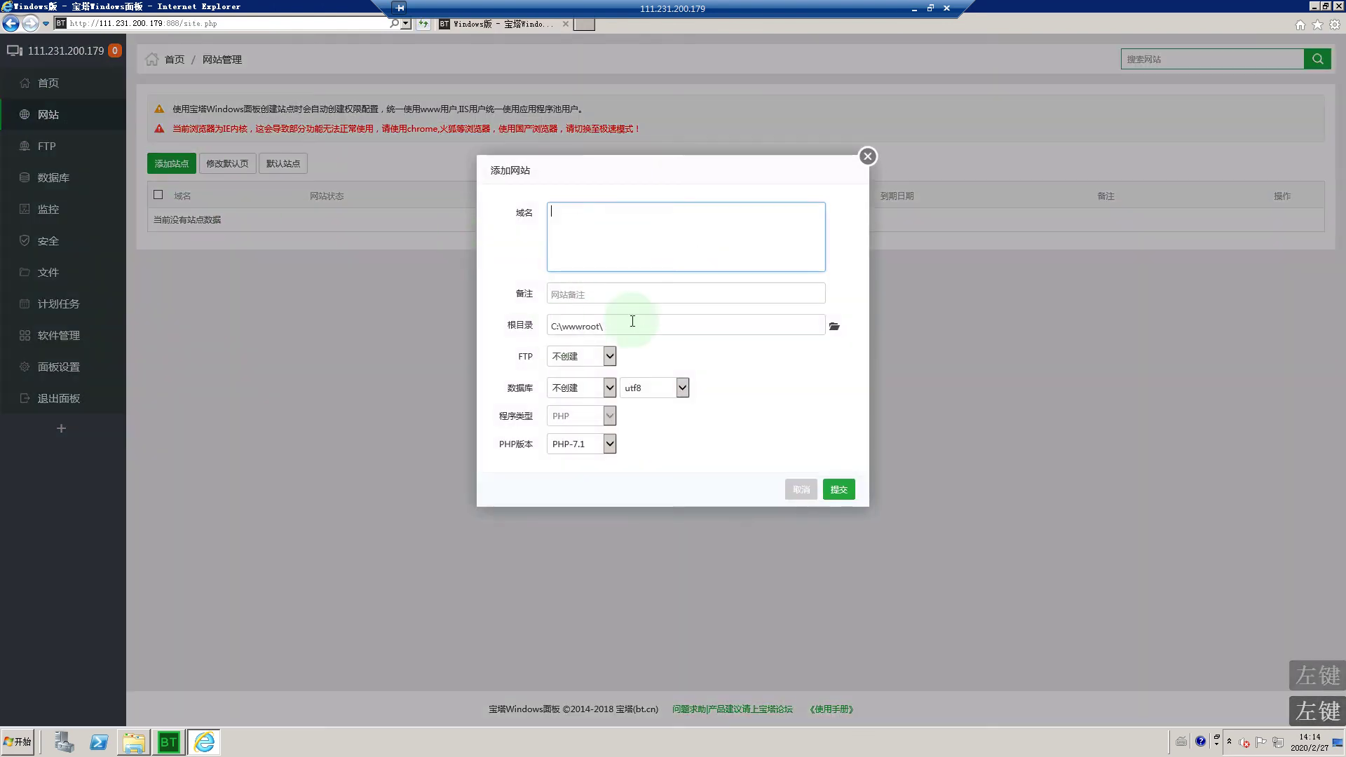
{"action": "left_click", "coordinate": [920, 12]}
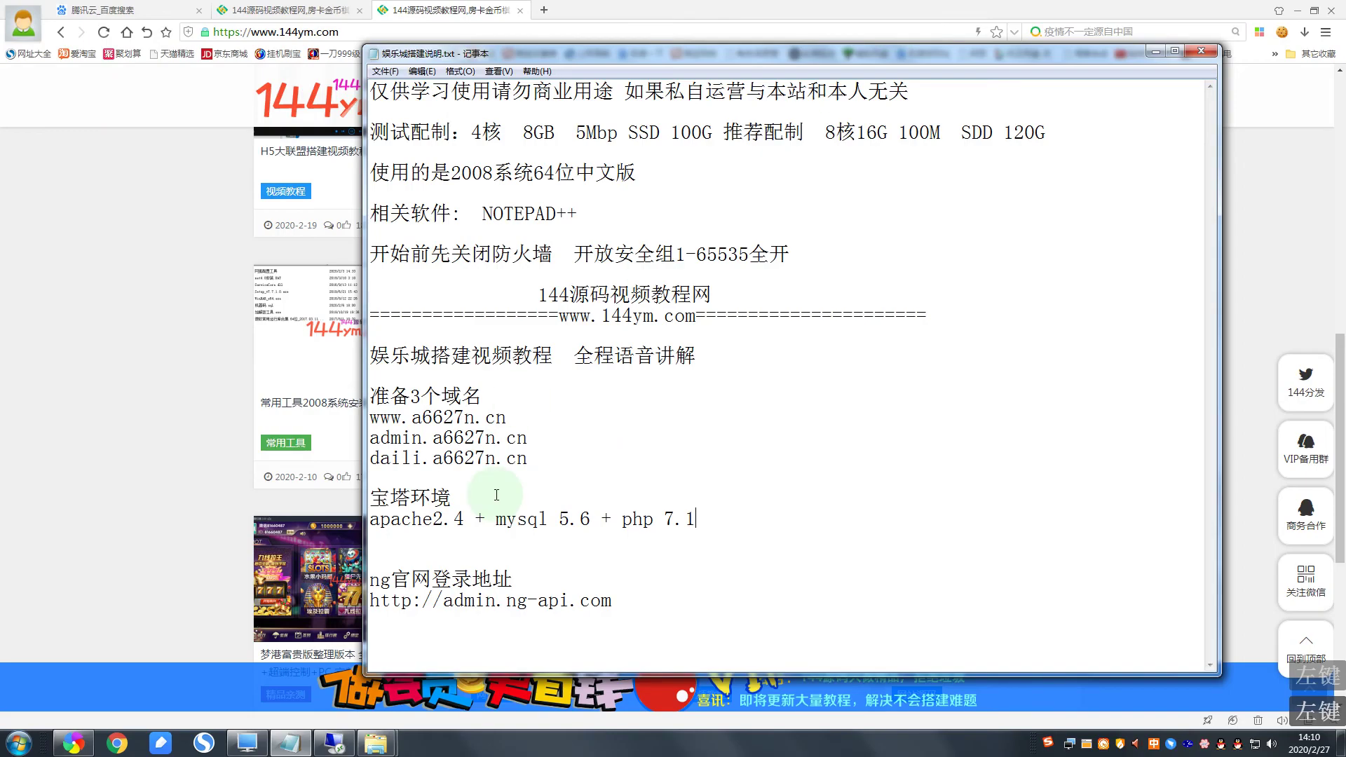
{"action": "left_click", "coordinate": [556, 459]}
{"action": "left_click_drag", "start_coordinate": [556, 459], "coordinate": [369, 417]}
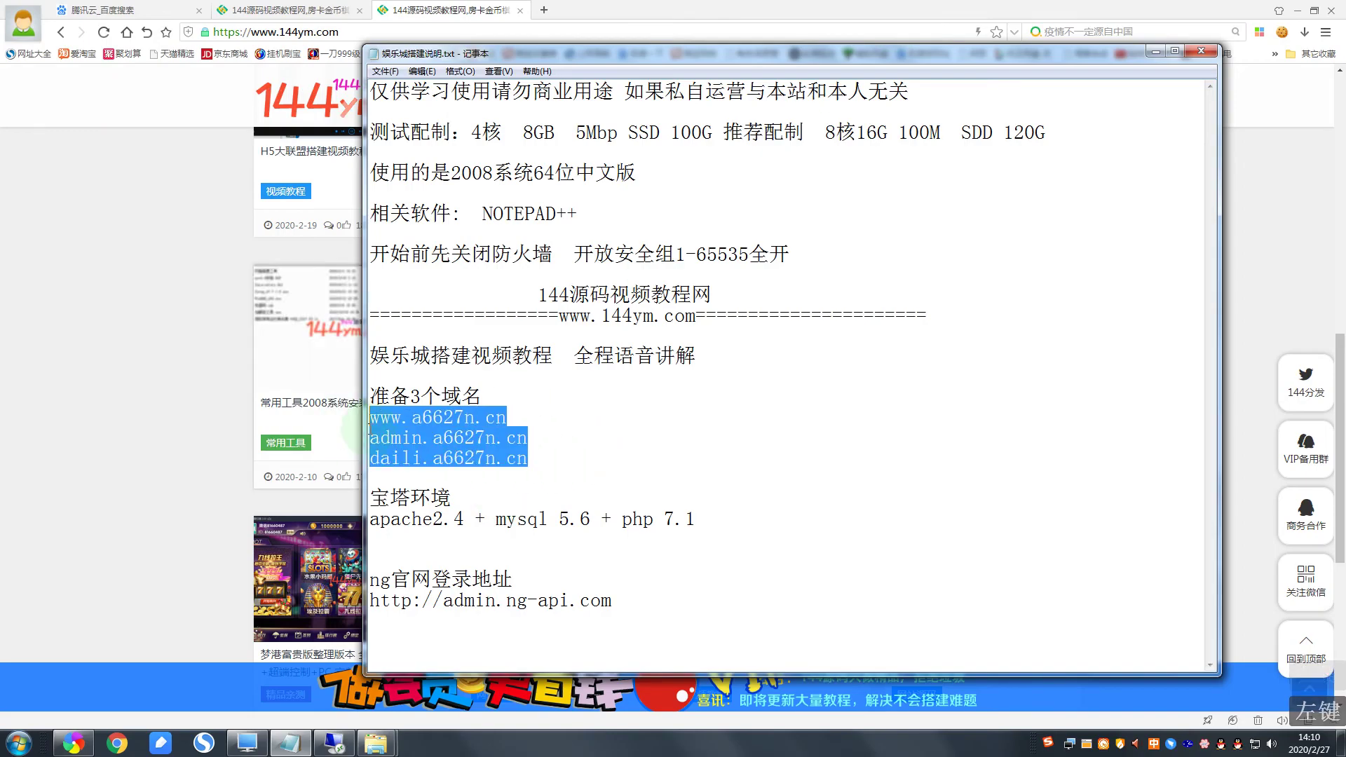
{"action": "right_click", "coordinate": [411, 427]}
{"action": "left_click", "coordinate": [419, 470]}
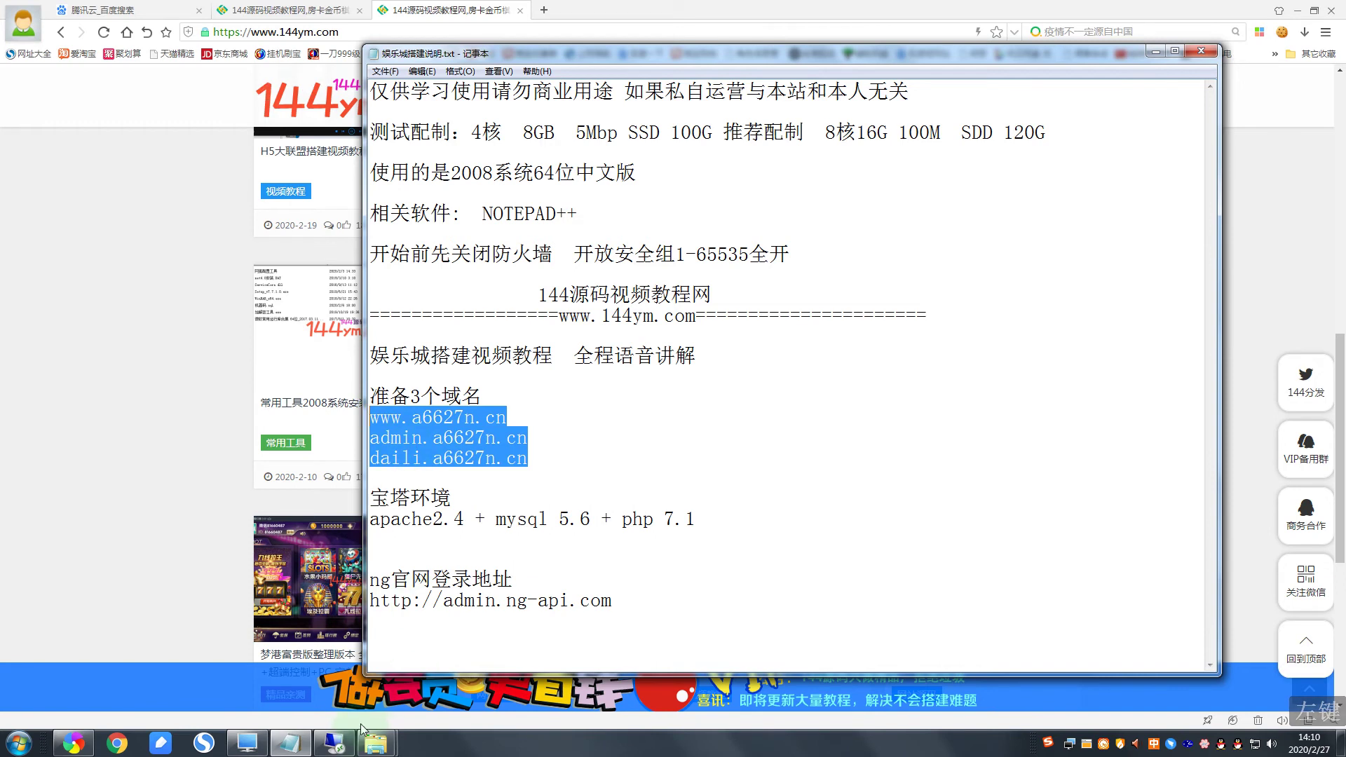
{"action": "left_click", "coordinate": [343, 743]}
{"action": "left_click", "coordinate": [598, 232]}
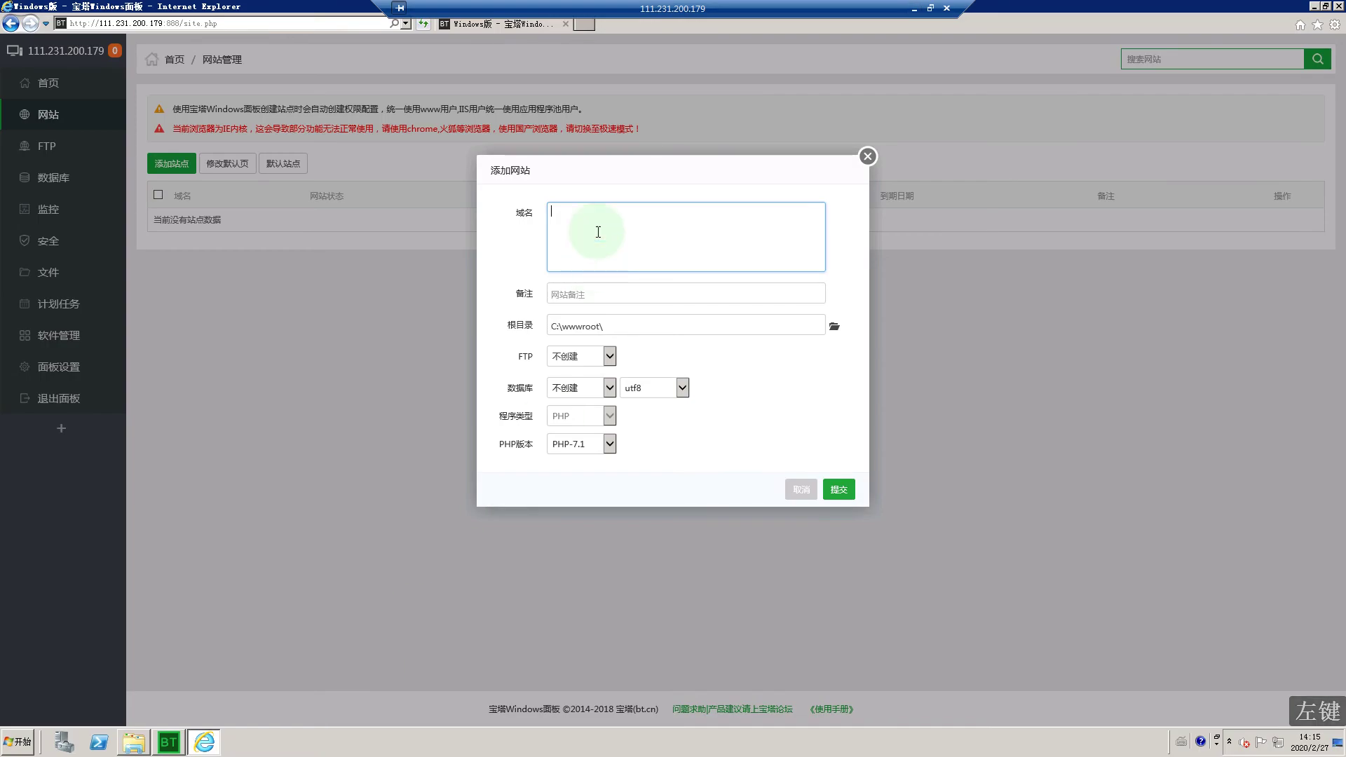
{"action": "right_click", "coordinate": [599, 234]}
{"action": "left_click", "coordinate": [624, 285]}
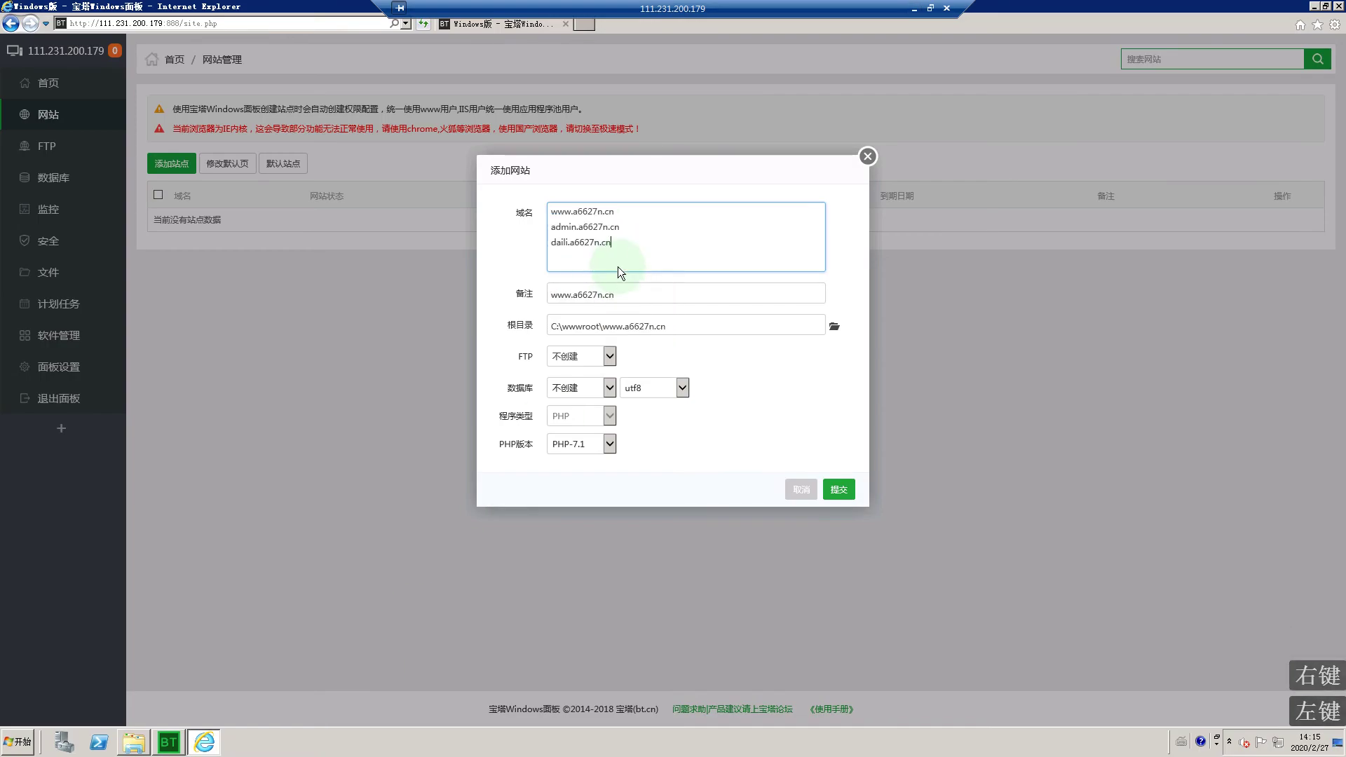
{"action": "left_click", "coordinate": [583, 212]}
{"action": "left_click_drag", "start_coordinate": [619, 226], "coordinate": [666, 225]}
{"action": "left_click", "coordinate": [621, 228]}
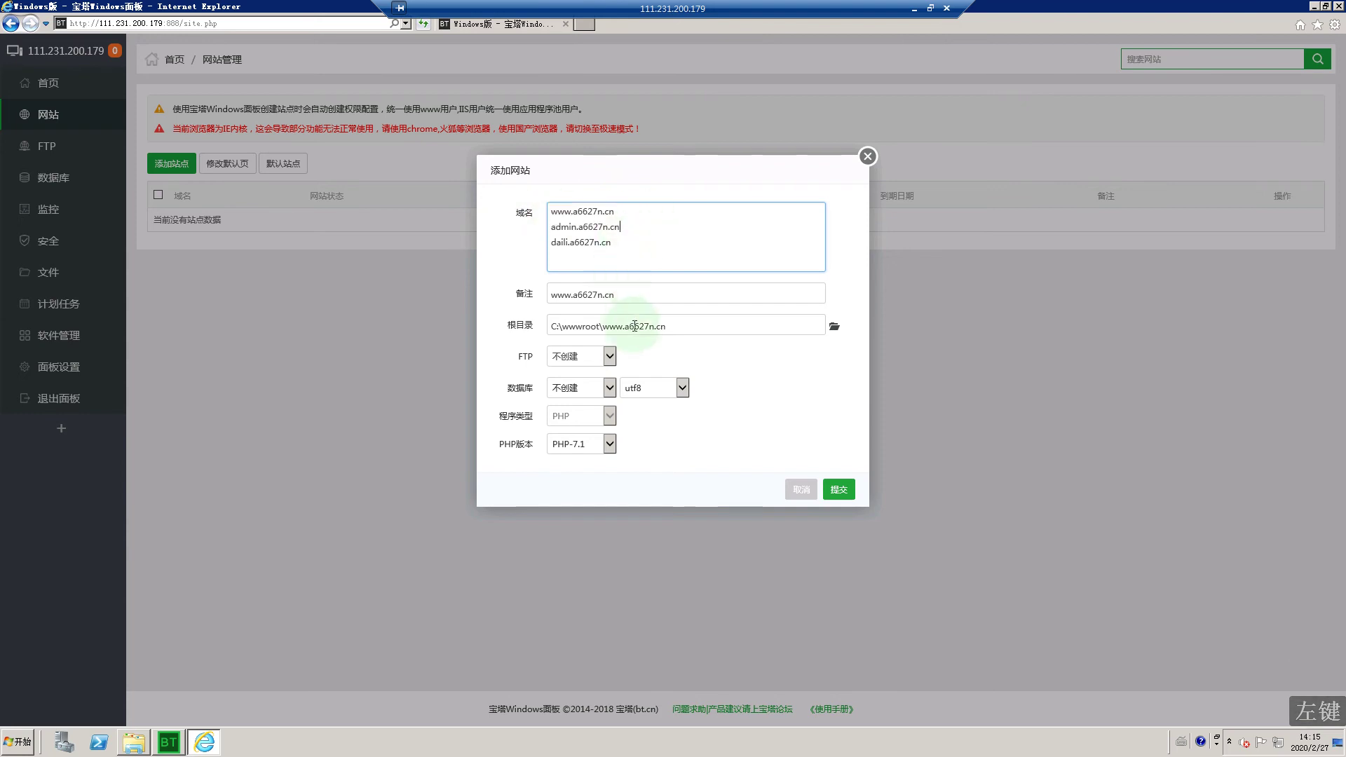
{"action": "left_click", "coordinate": [848, 489]}
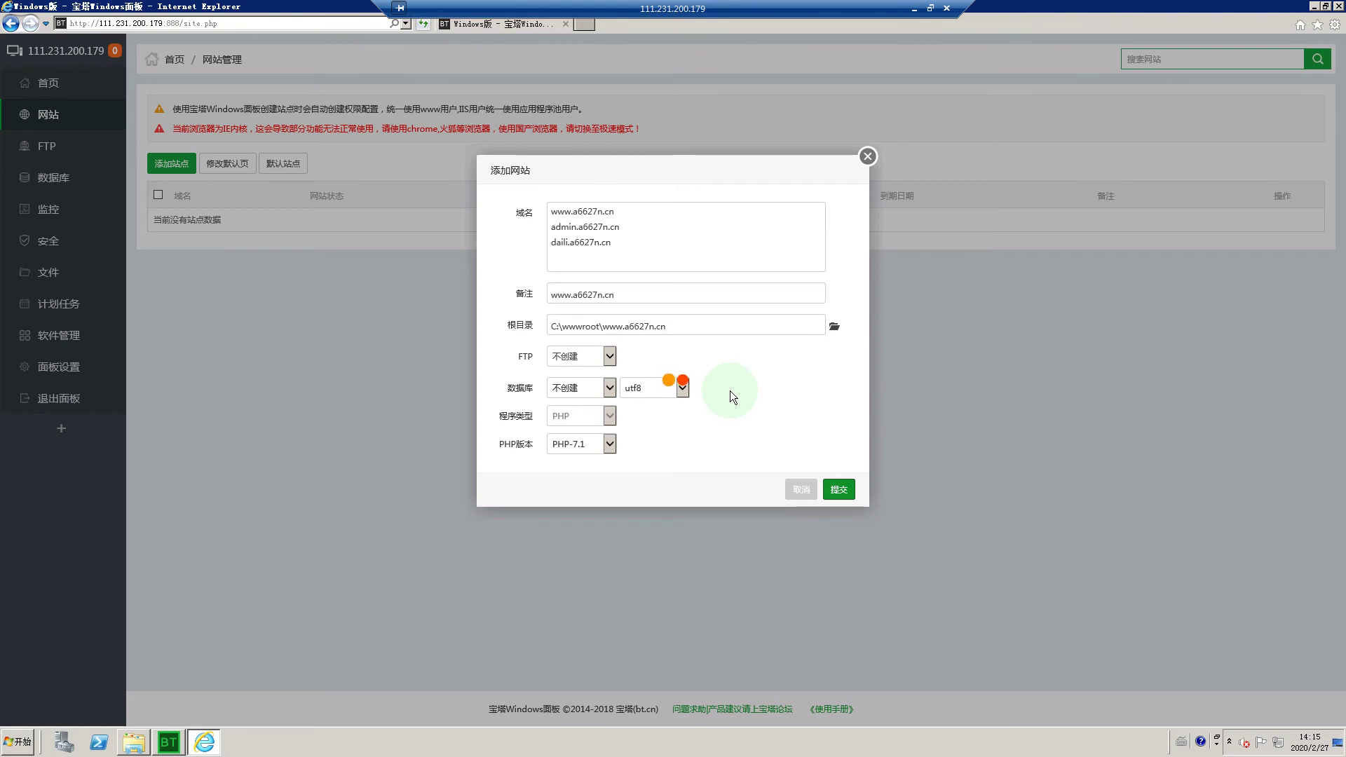
{"action": "left_click", "coordinate": [705, 421]}
{"action": "left_click", "coordinate": [691, 221]}
{"action": "left_click", "coordinate": [691, 221]}
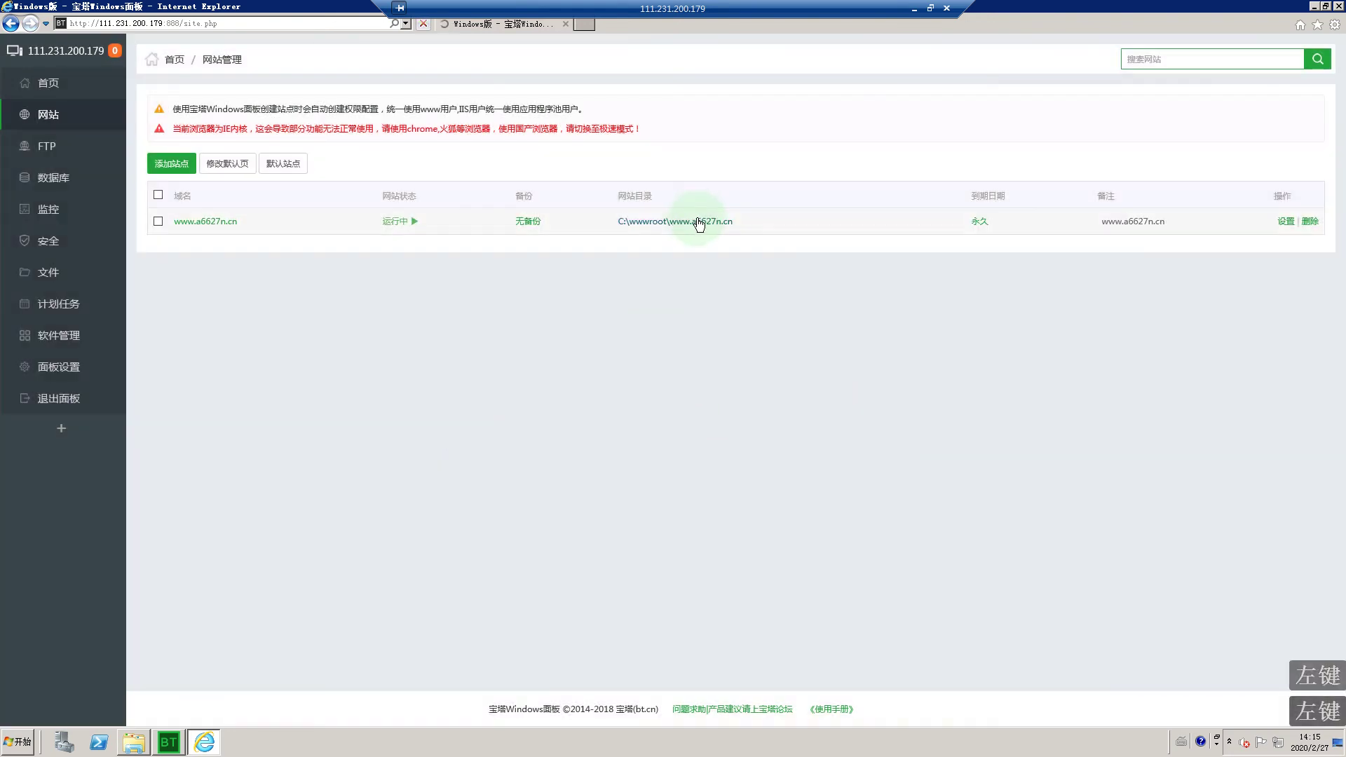
{"action": "left_click", "coordinate": [159, 173]}
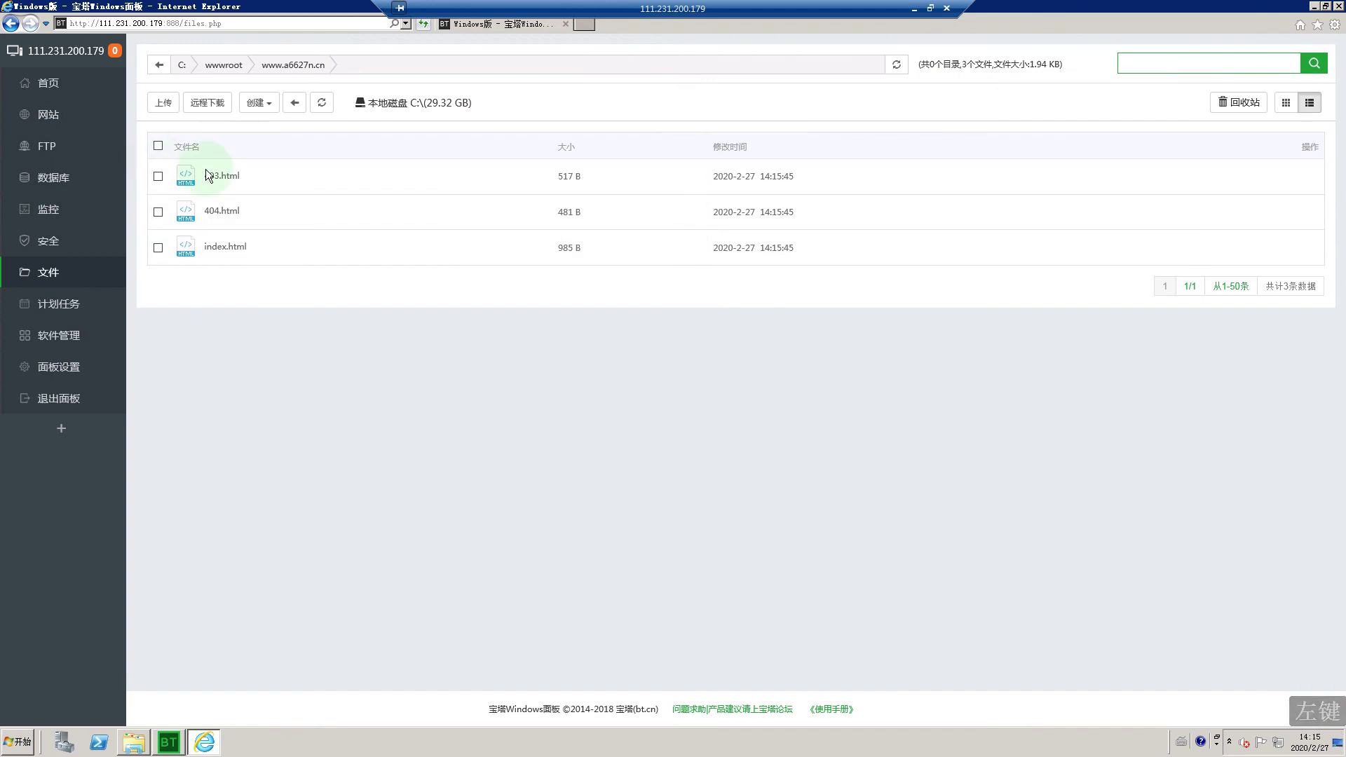
{"action": "left_click", "coordinate": [158, 145]}
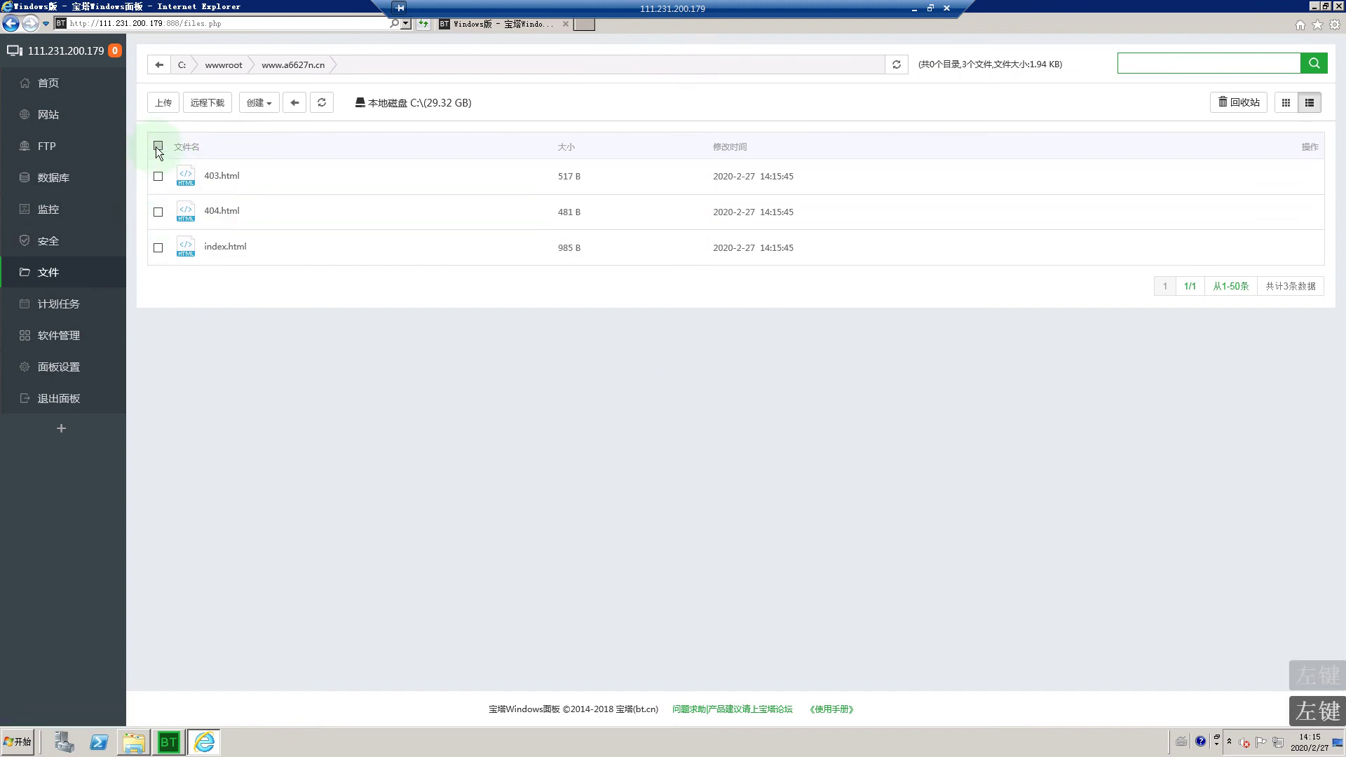
{"action": "left_click", "coordinate": [557, 109]}
{"action": "left_click", "coordinate": [586, 102]}
{"action": "left_click", "coordinate": [717, 393]}
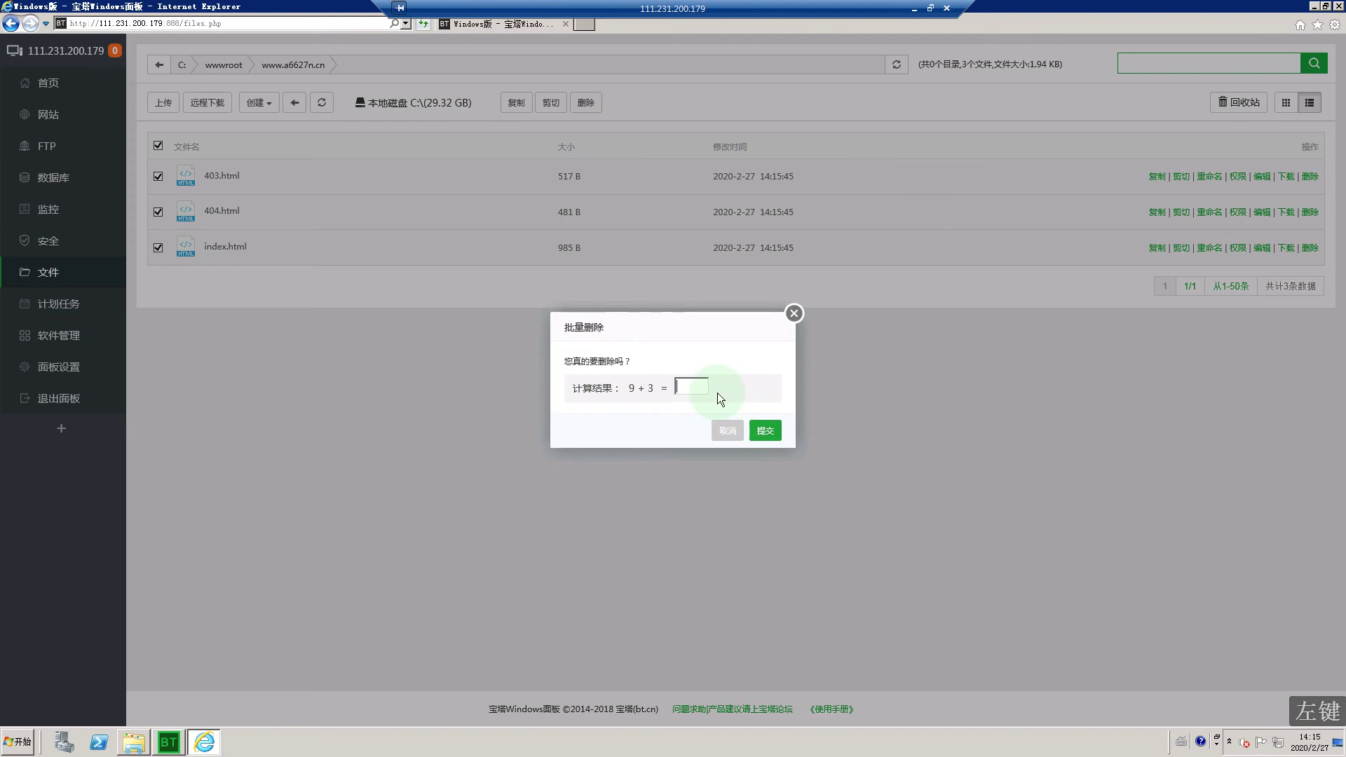
{"action": "key", "text": "Return"}
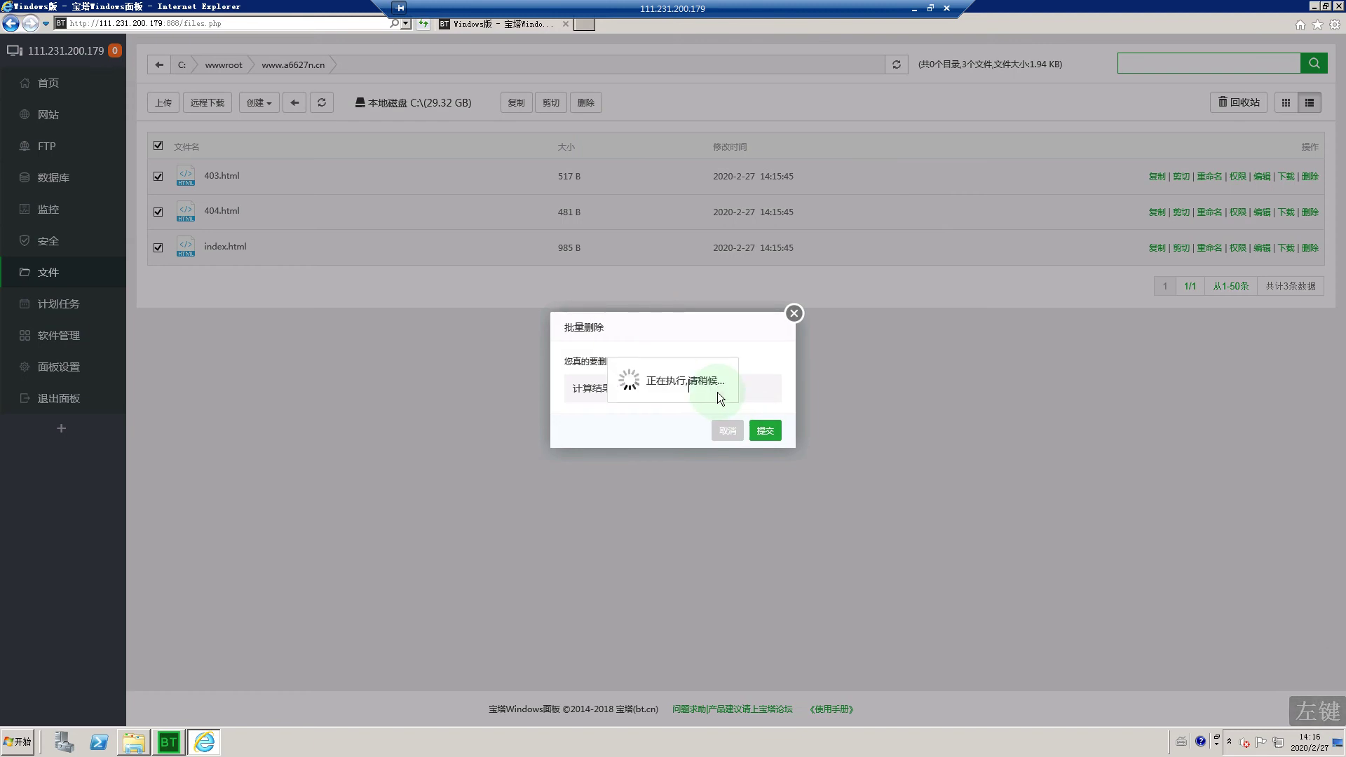
{"action": "left_click", "coordinate": [293, 215]}
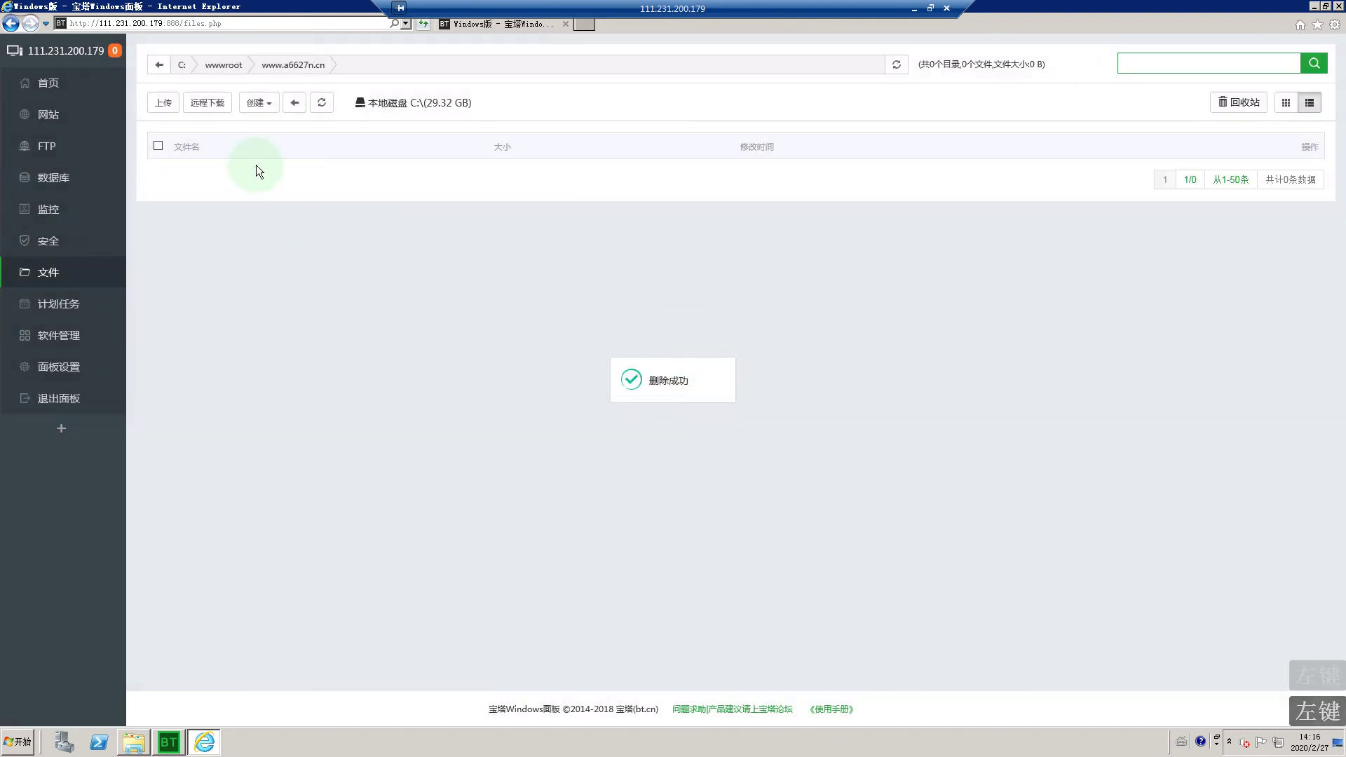
{"action": "left_click", "coordinate": [160, 103]}
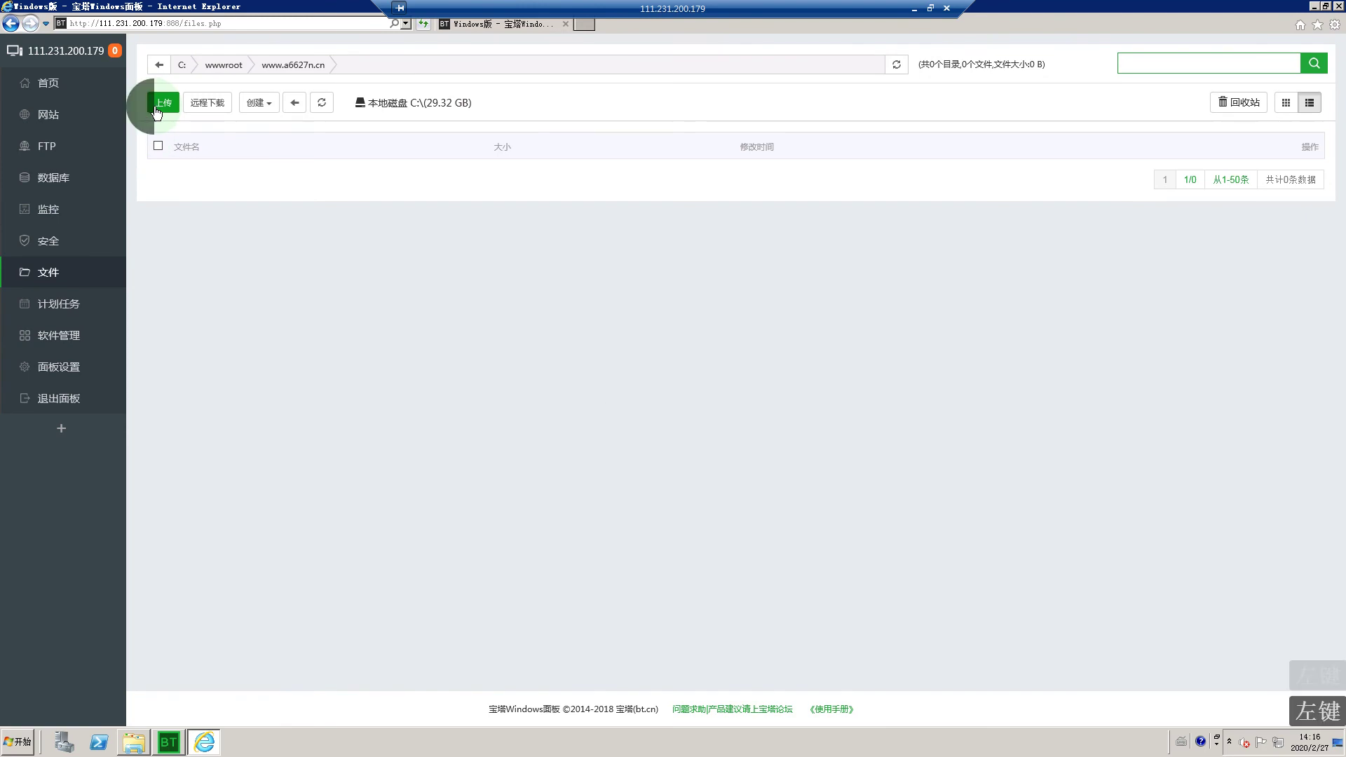
{"action": "left_click", "coordinate": [846, 206]}
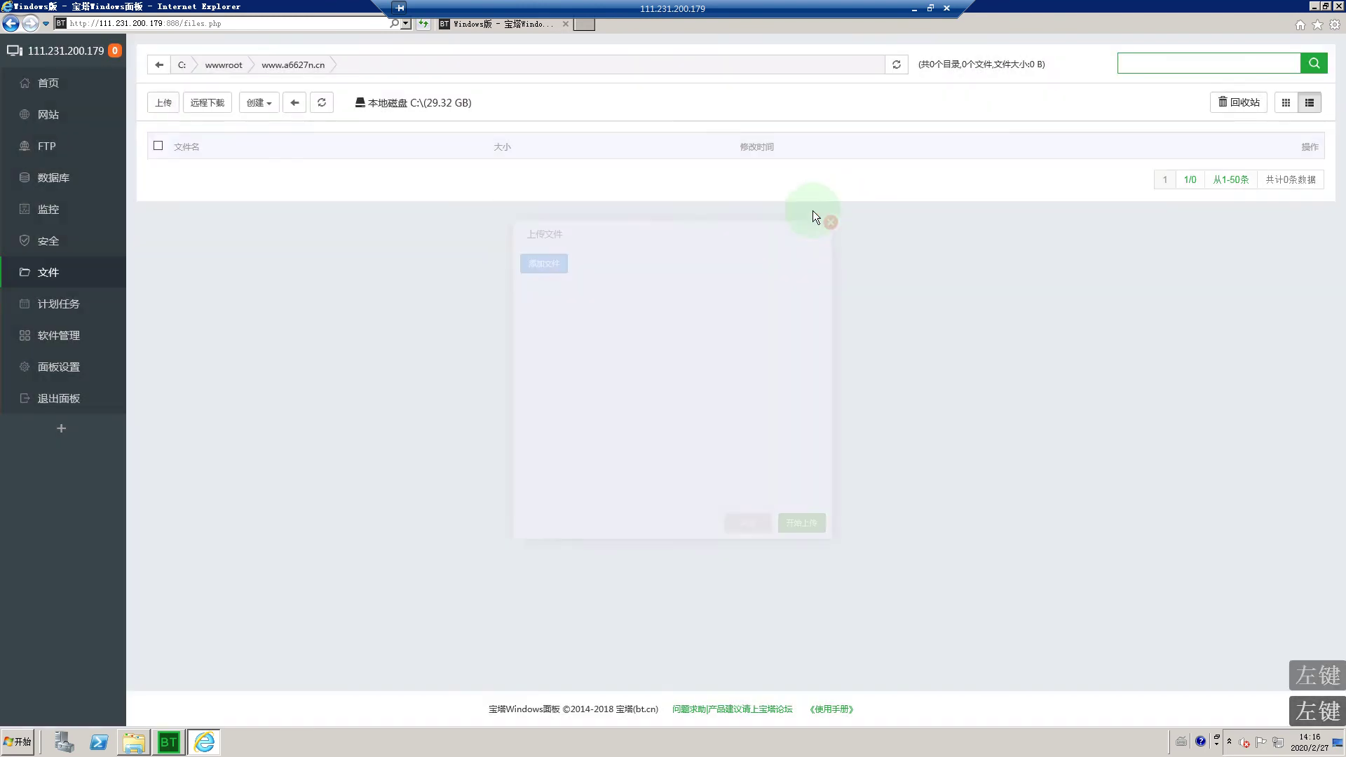
{"action": "left_click", "coordinate": [17, 741]}
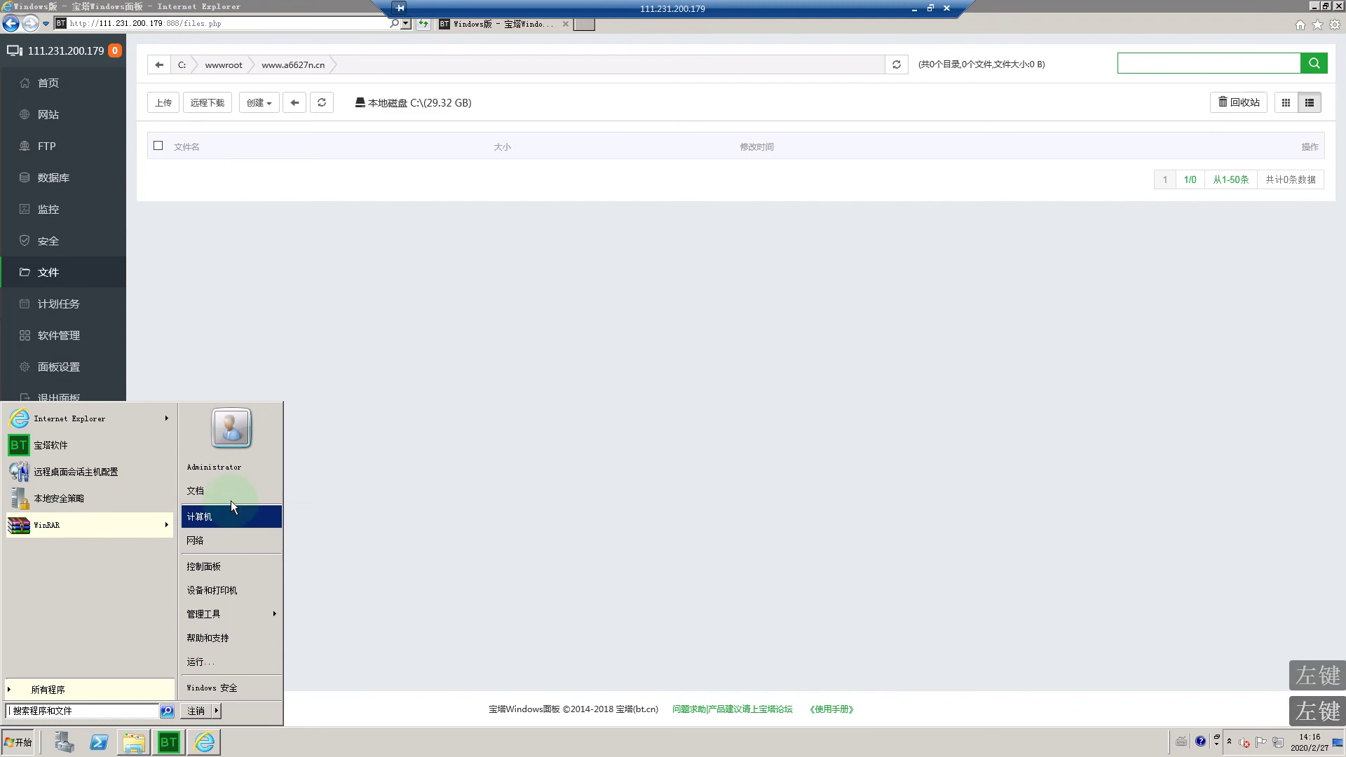
{"action": "left_click", "coordinate": [213, 514]}
{"action": "double_click", "coordinate": [523, 241]}
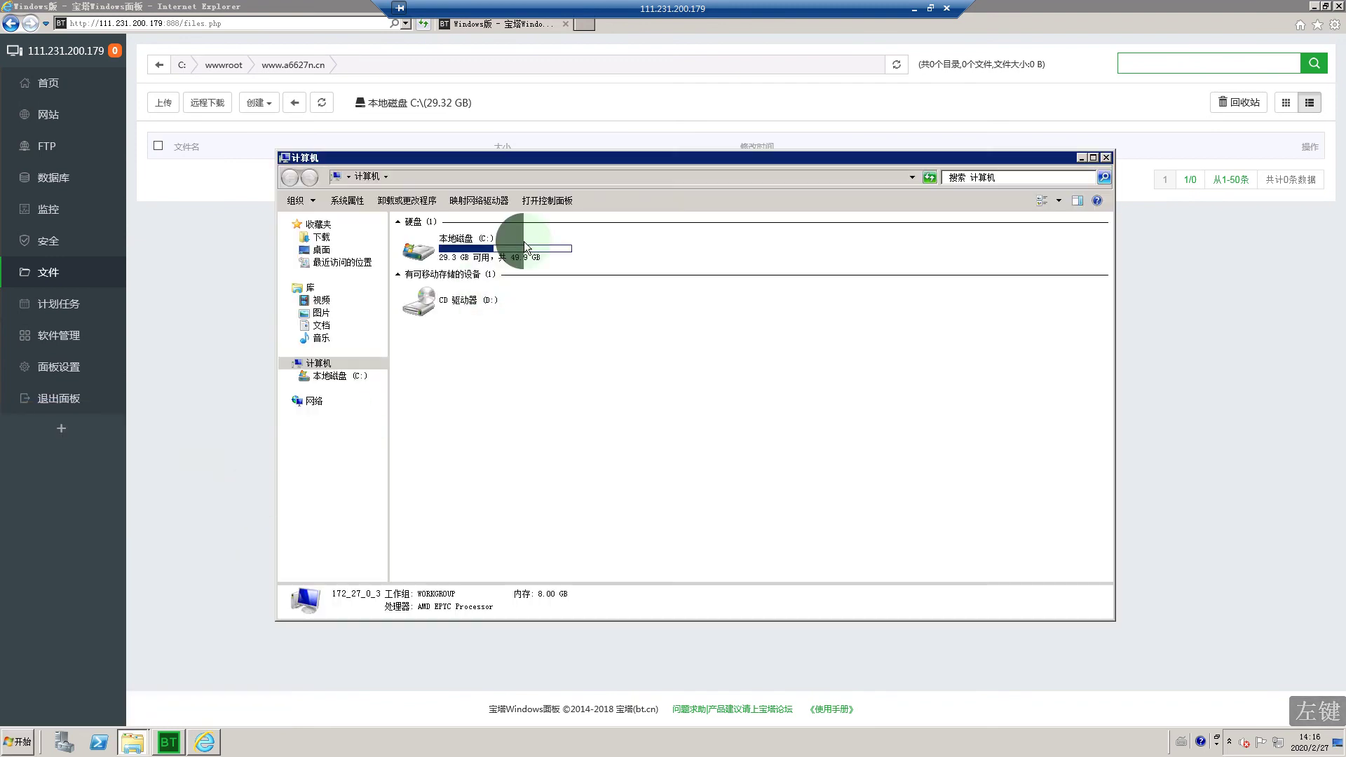
{"action": "left_click", "coordinate": [440, 347]}
{"action": "double_click", "coordinate": [441, 348]}
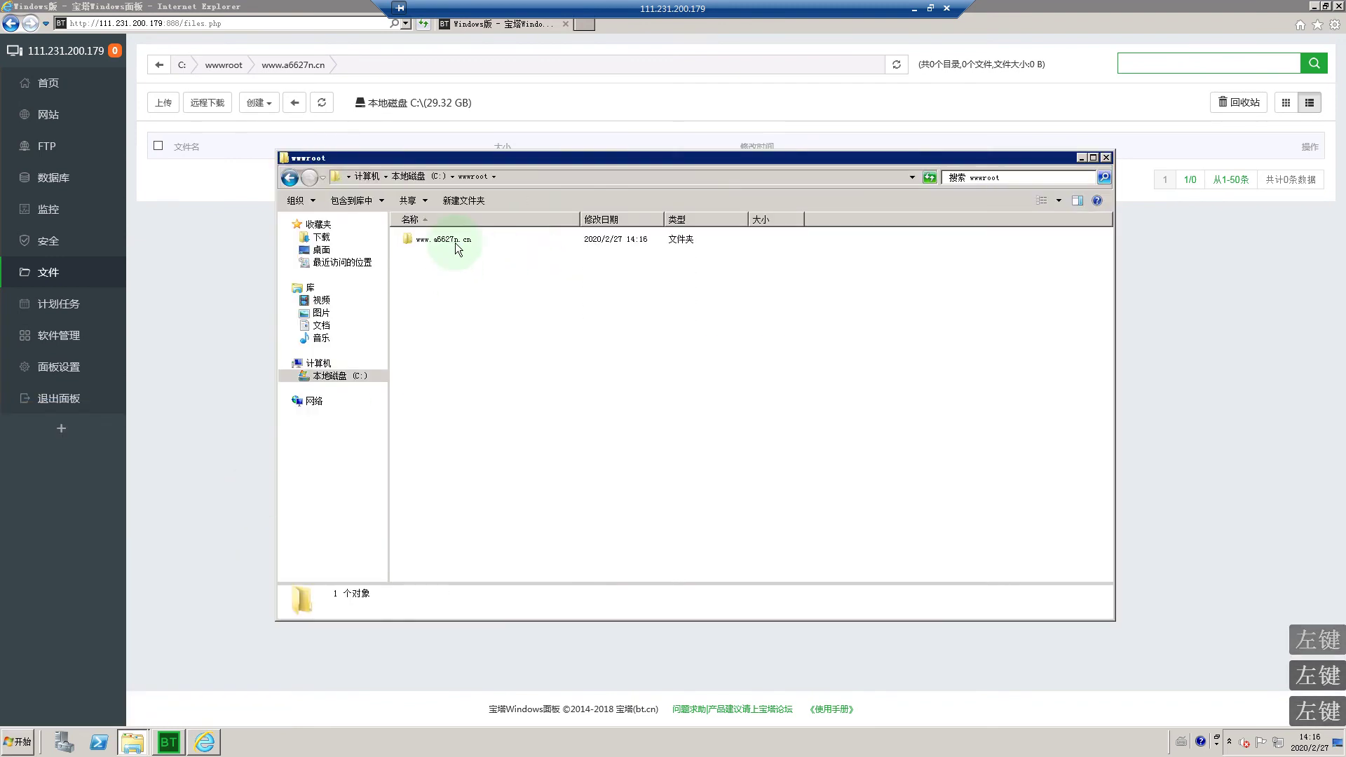
{"action": "double_click", "coordinate": [454, 241]}
{"action": "left_click", "coordinate": [300, 181]}
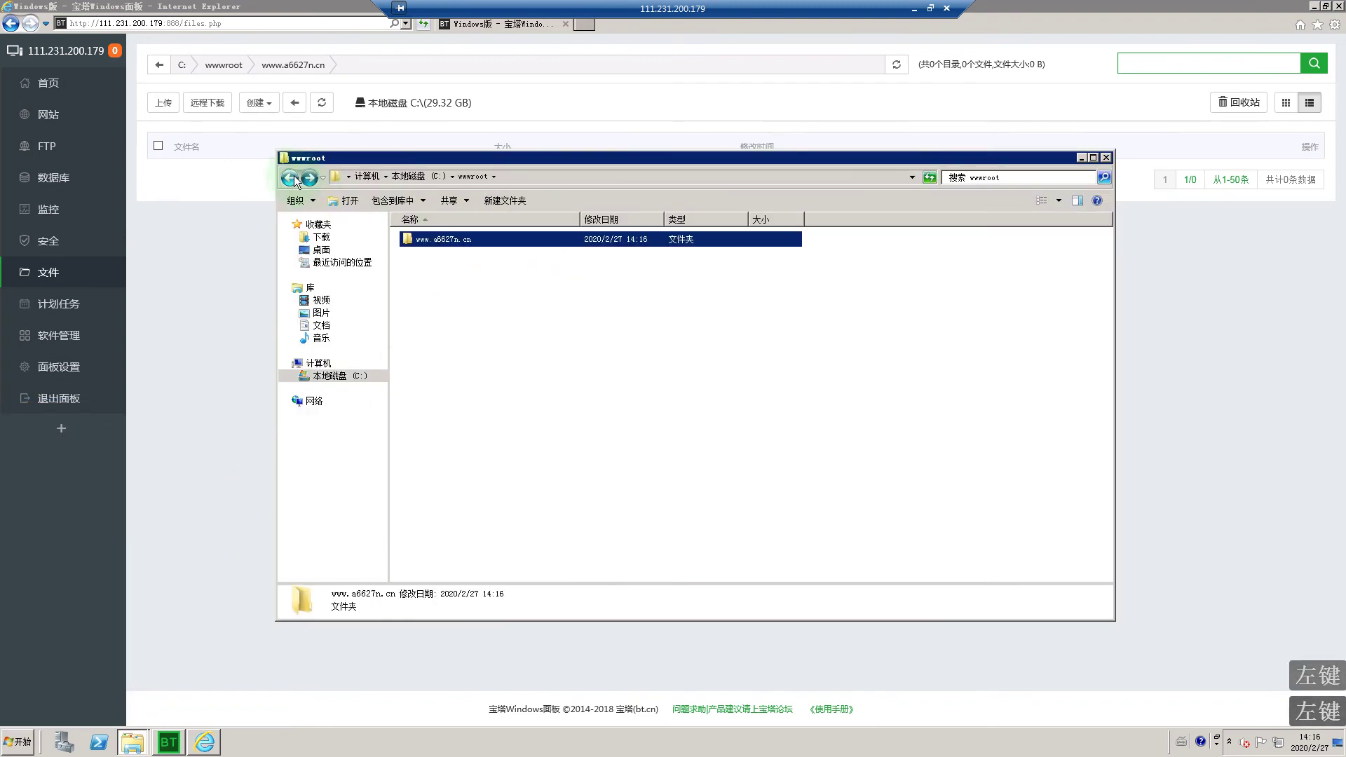
{"action": "left_click", "coordinate": [301, 181]}
Step: Copy the 144ym archive from the PHP程序+数据库+工具包 folder
{"action": "left_click", "coordinate": [469, 276]}
{"action": "double_click", "coordinate": [469, 275]}
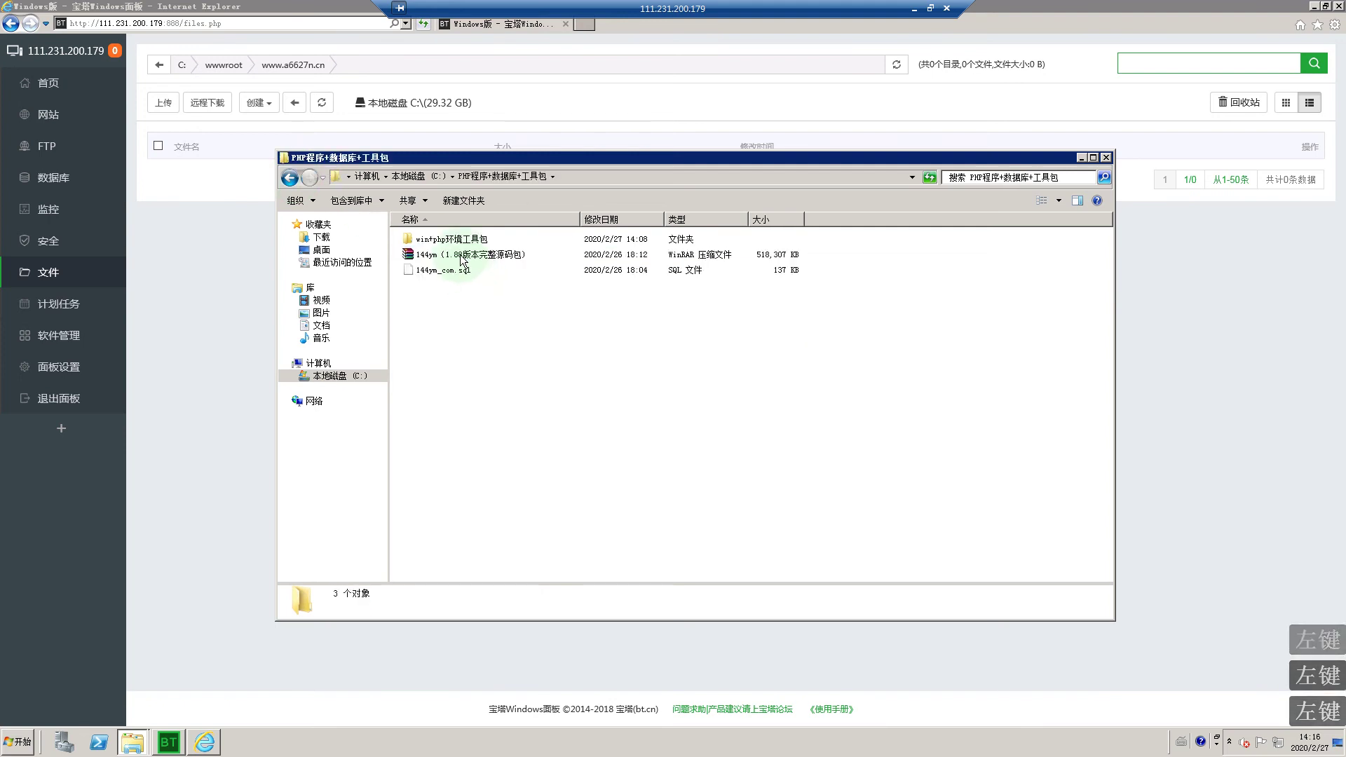
{"action": "right_click", "coordinate": [461, 256]}
{"action": "left_click", "coordinate": [487, 415]}
{"action": "left_click", "coordinate": [290, 177]}
{"action": "double_click", "coordinate": [439, 346]}
{"action": "double_click", "coordinate": [442, 241]}
{"action": "right_click", "coordinate": [474, 311]}
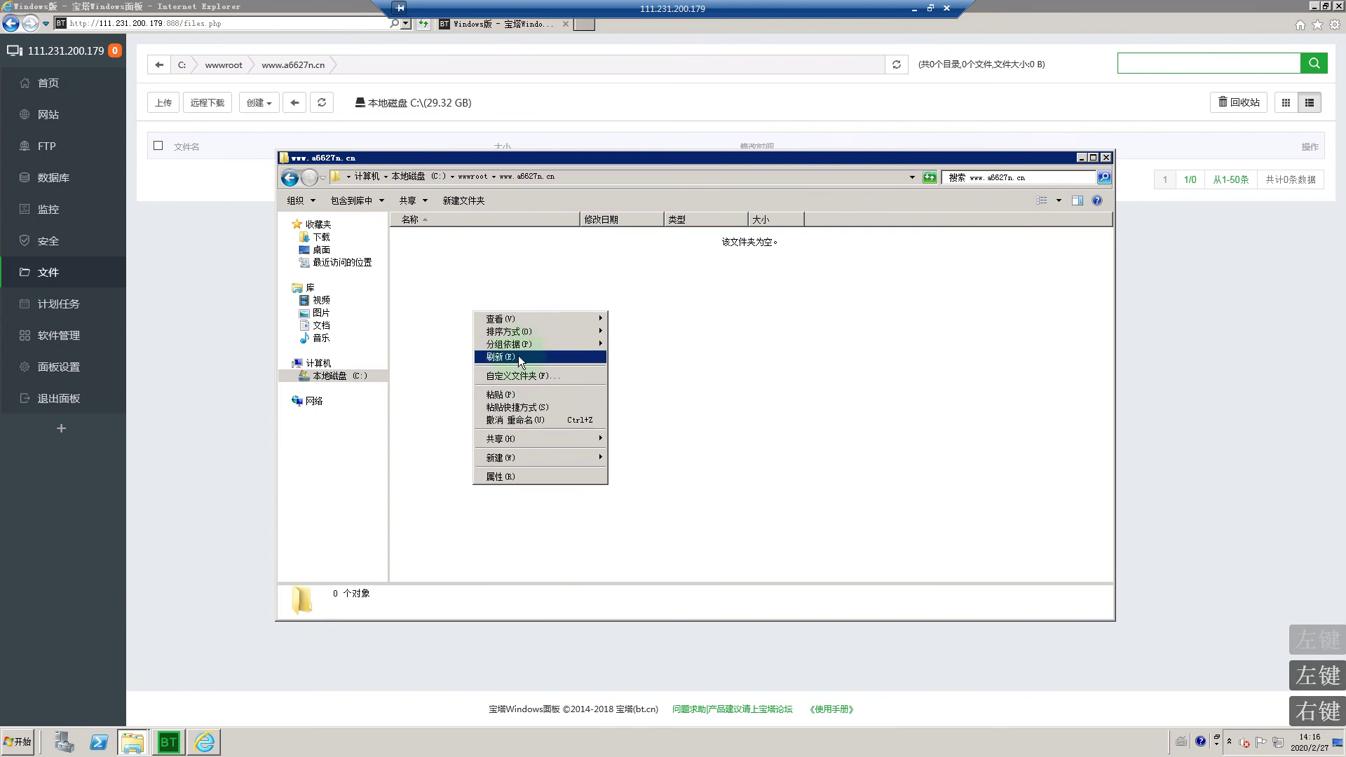
{"action": "left_click", "coordinate": [499, 394]}
{"action": "right_click", "coordinate": [460, 240]}
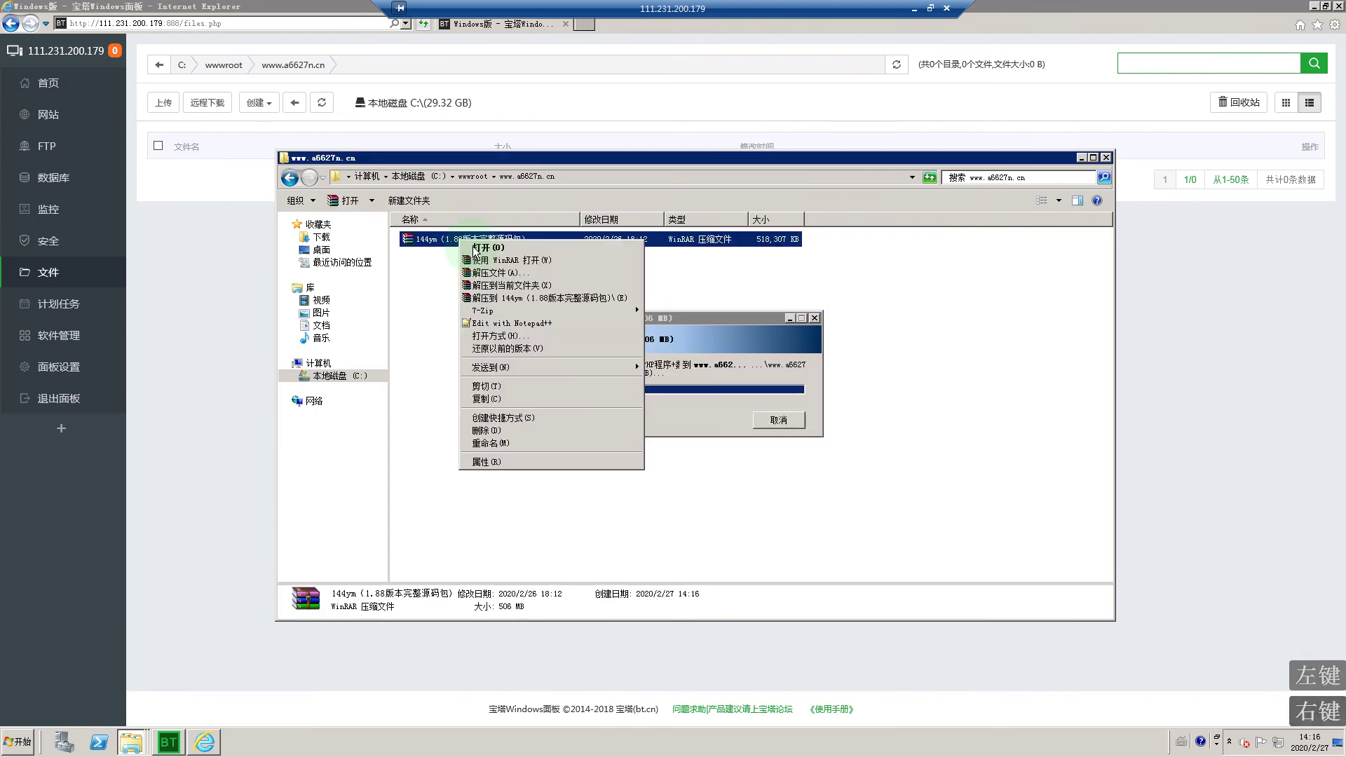
{"action": "left_click", "coordinate": [509, 288]}
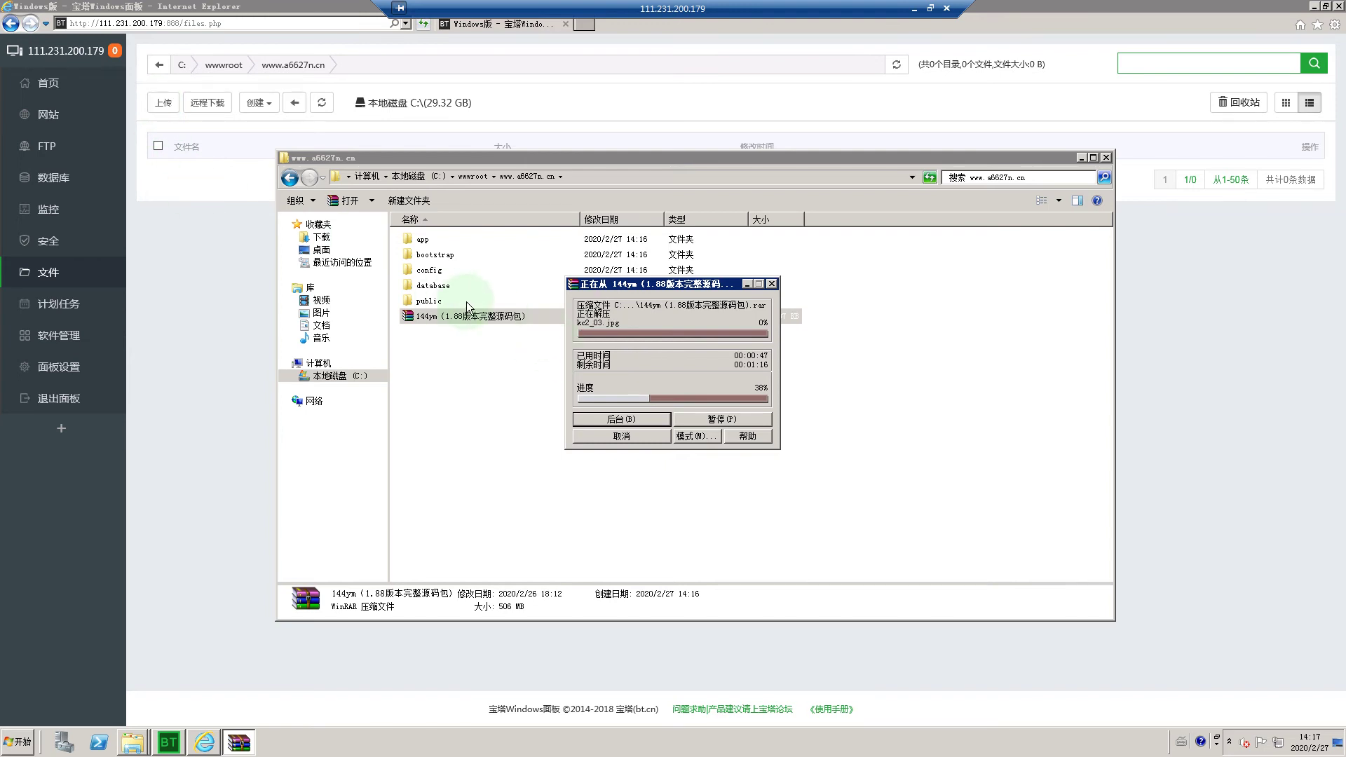
Step: Minimize Explorer and Internet Explorer, then right-click 计算机 in the Start menu during extraction
{"action": "left_click", "coordinate": [490, 319]}
{"action": "left_click", "coordinate": [579, 379]}
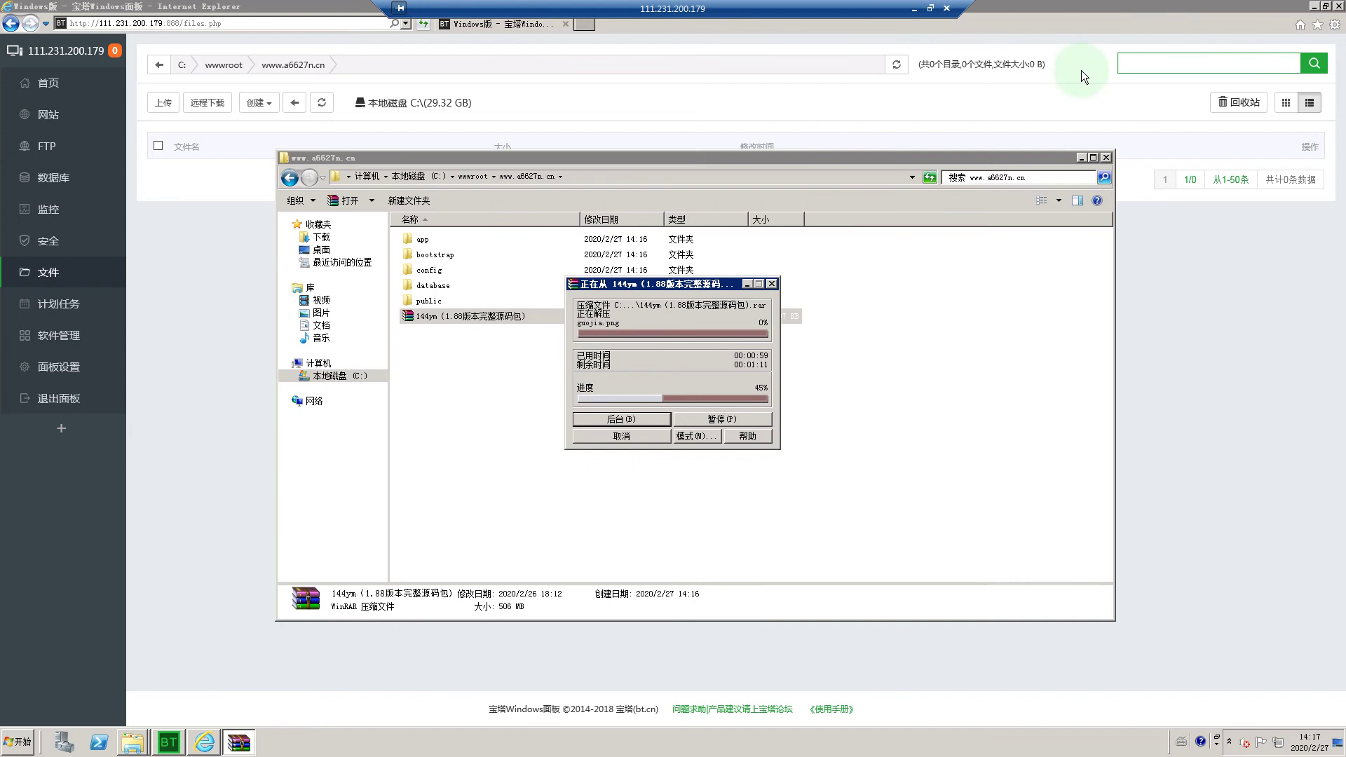
{"action": "left_click", "coordinate": [1077, 159]}
{"action": "left_click", "coordinate": [1079, 158]}
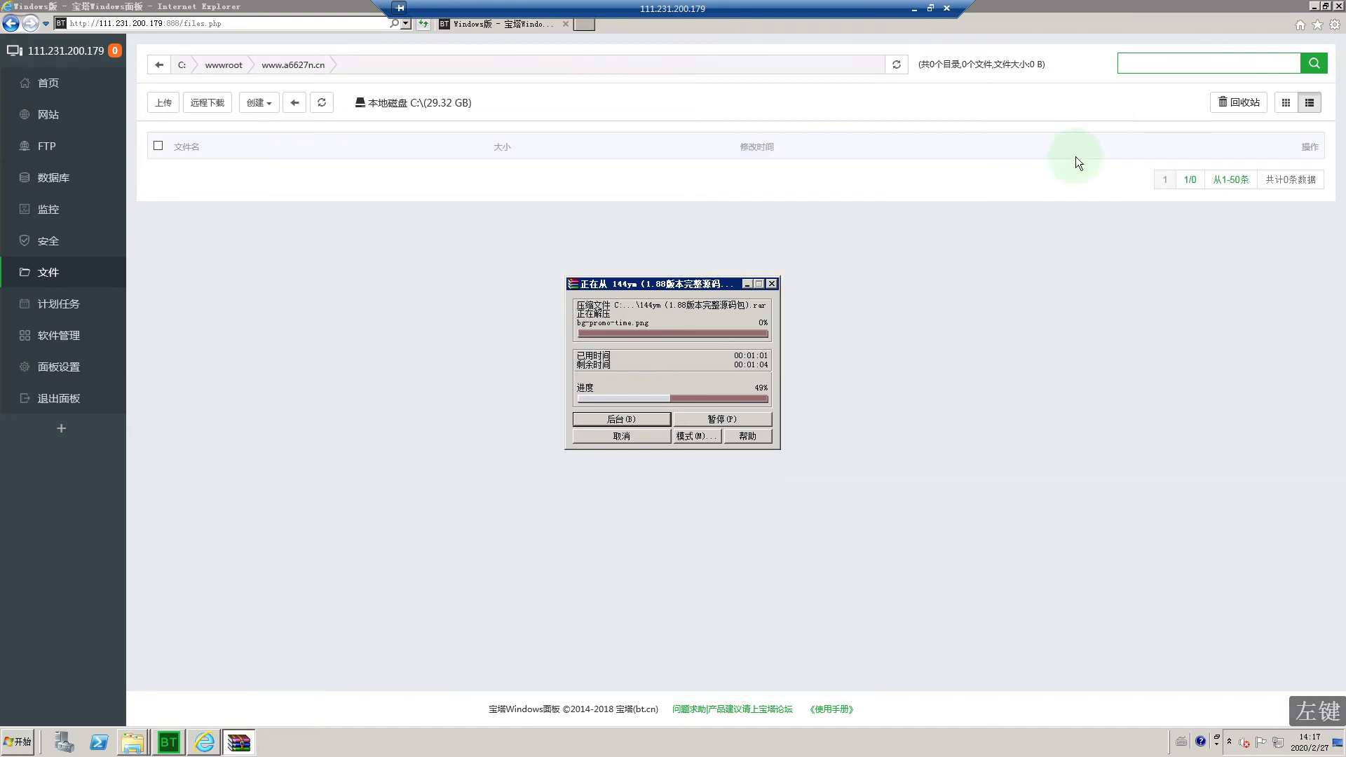
{"action": "left_click", "coordinate": [1310, 7]}
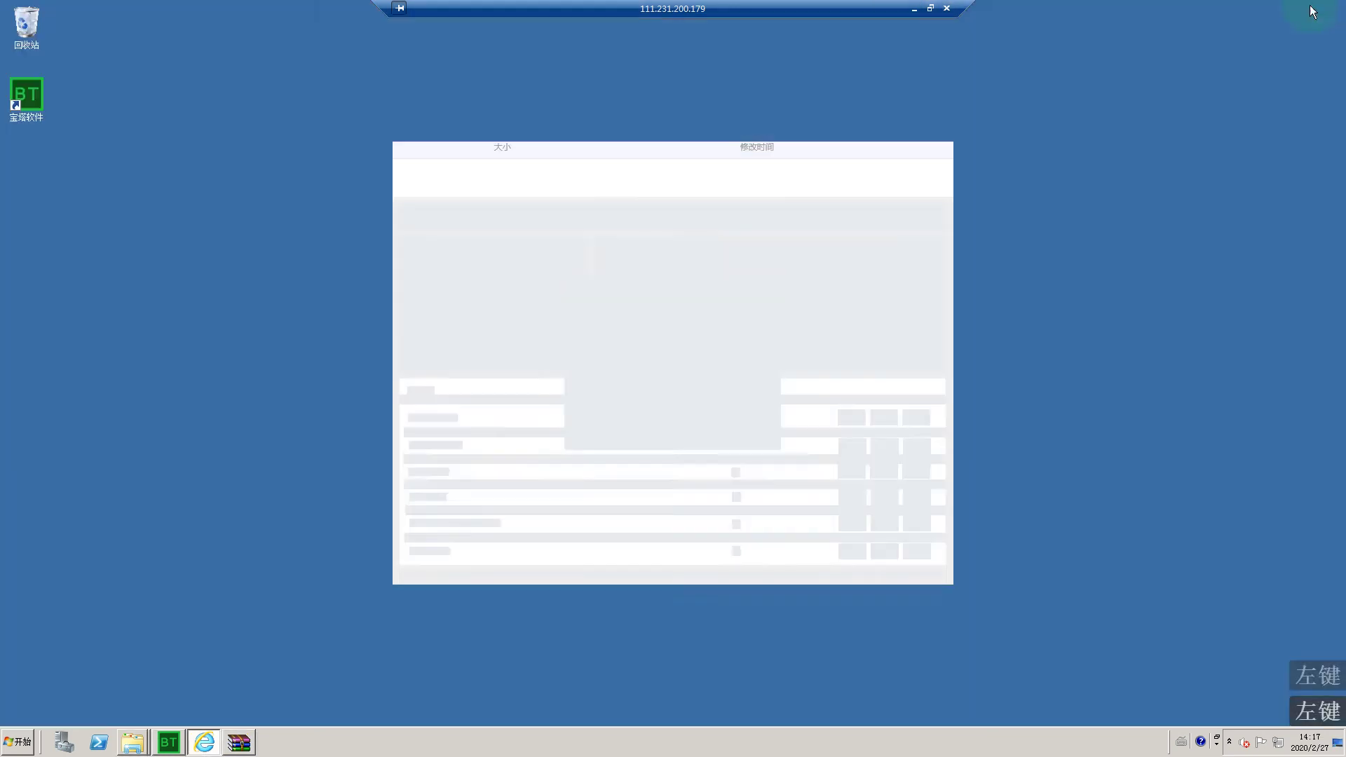
{"action": "left_click", "coordinate": [17, 742]}
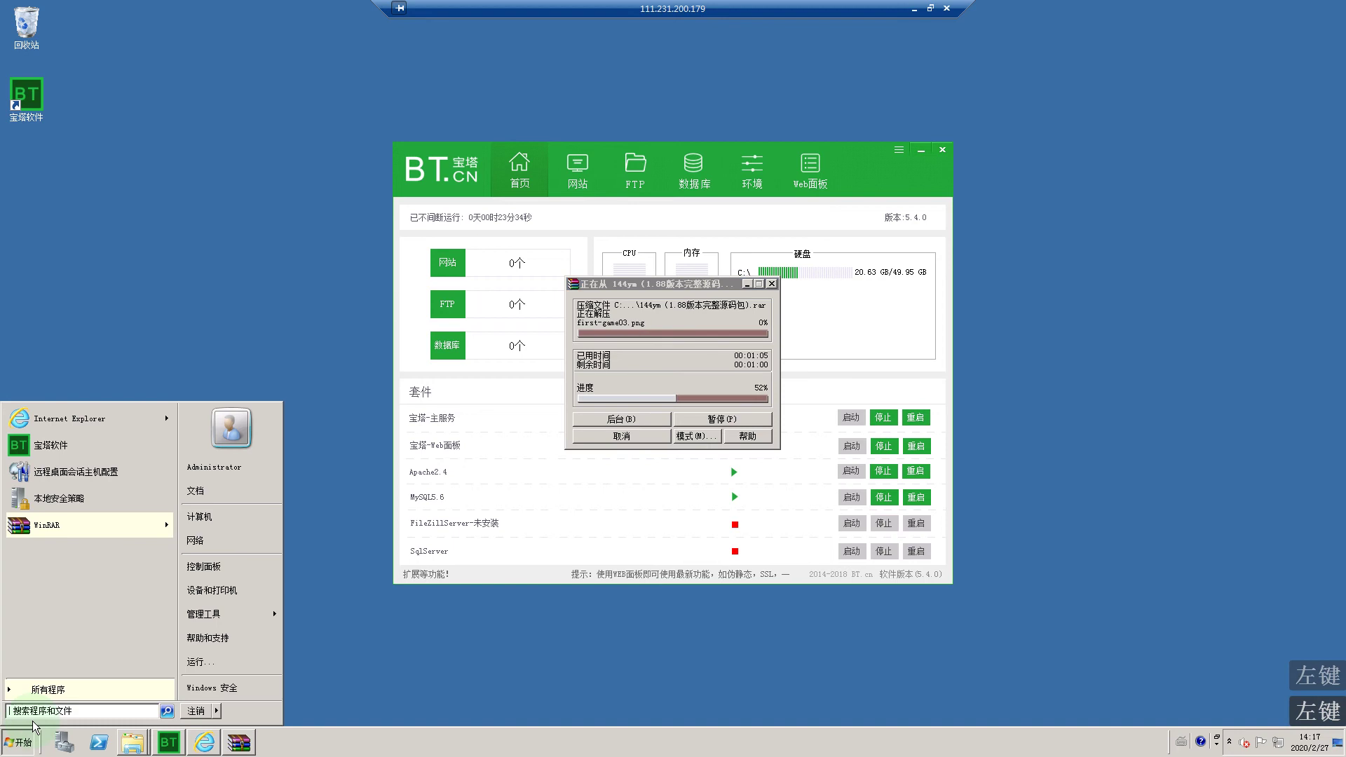
{"action": "right_click", "coordinate": [207, 527]}
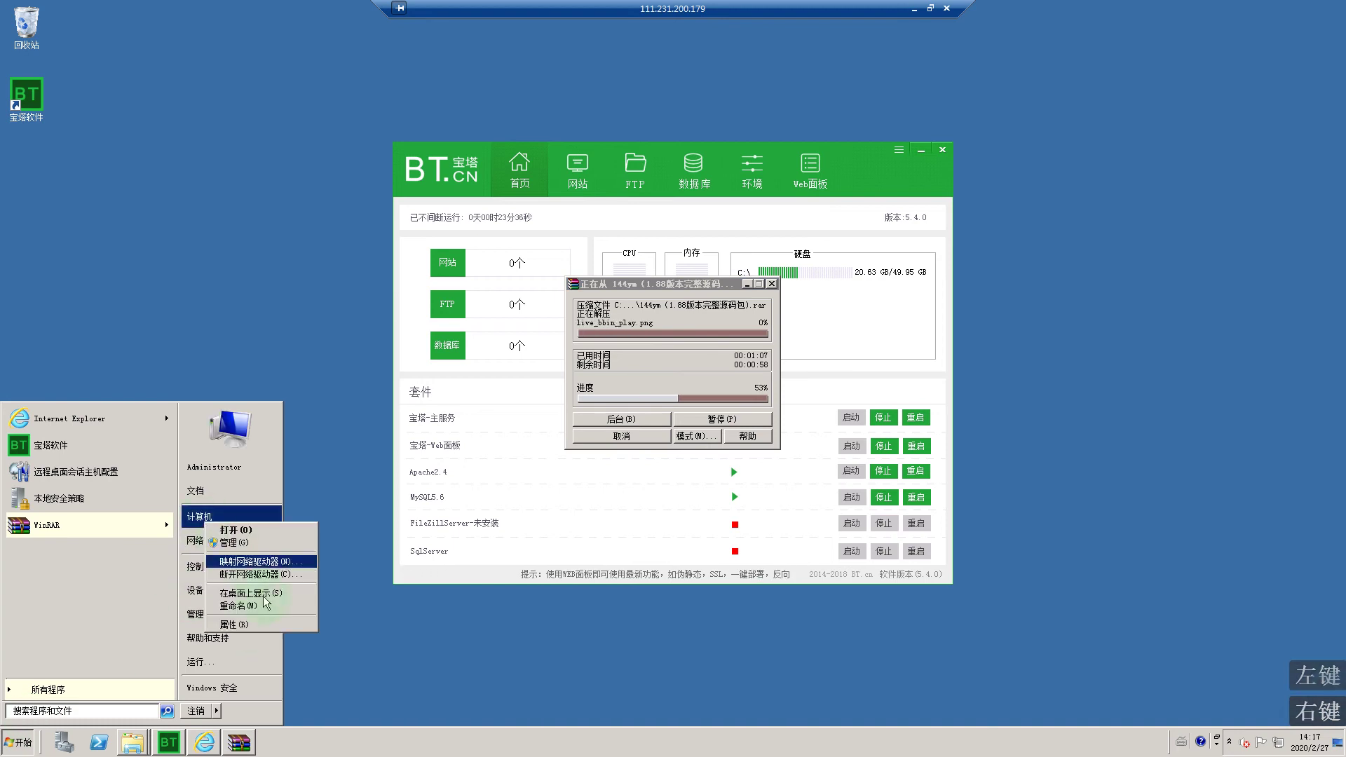
Step: Open the Environment Variables dialog from the computer's Advanced system settings
{"action": "left_click", "coordinate": [246, 625]}
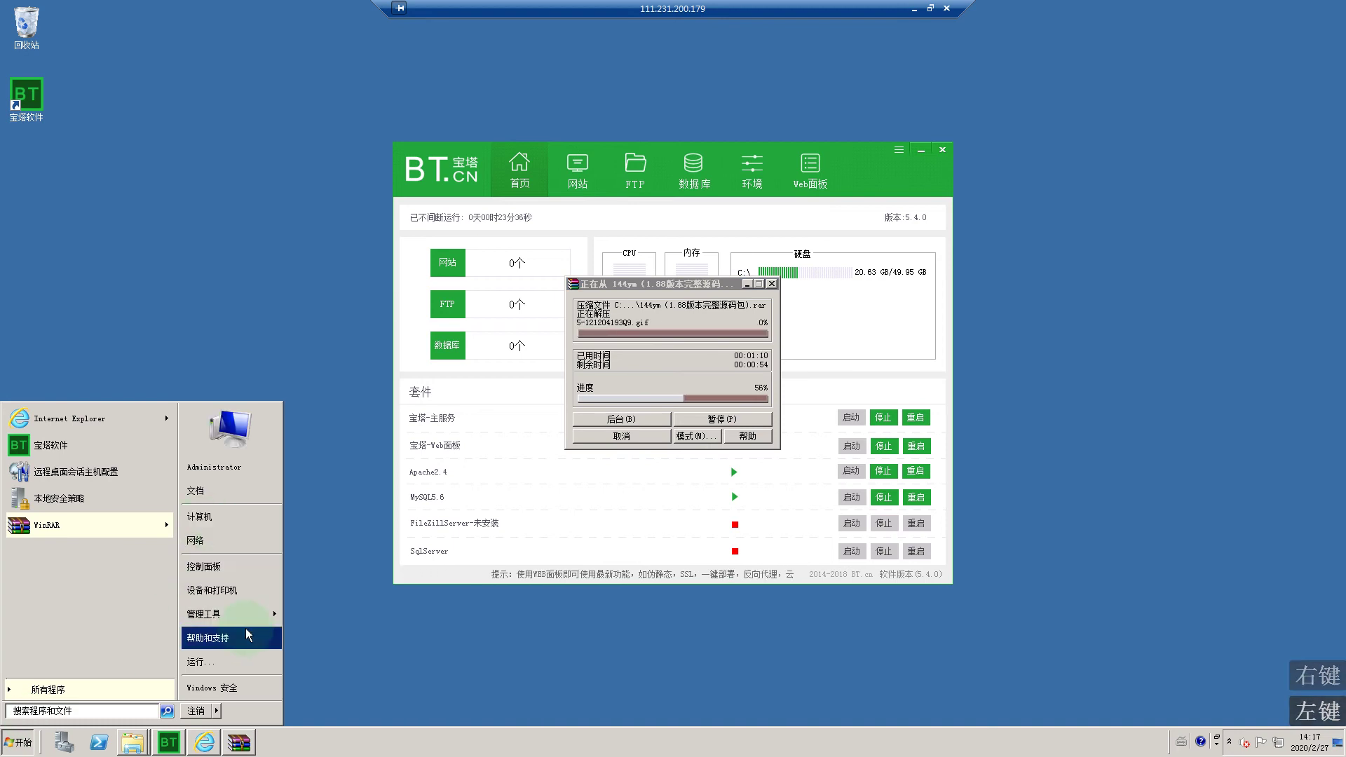
{"action": "left_click_drag", "start_coordinate": [677, 160], "coordinate": [445, 143]}
{"action": "left_click", "coordinate": [163, 252]}
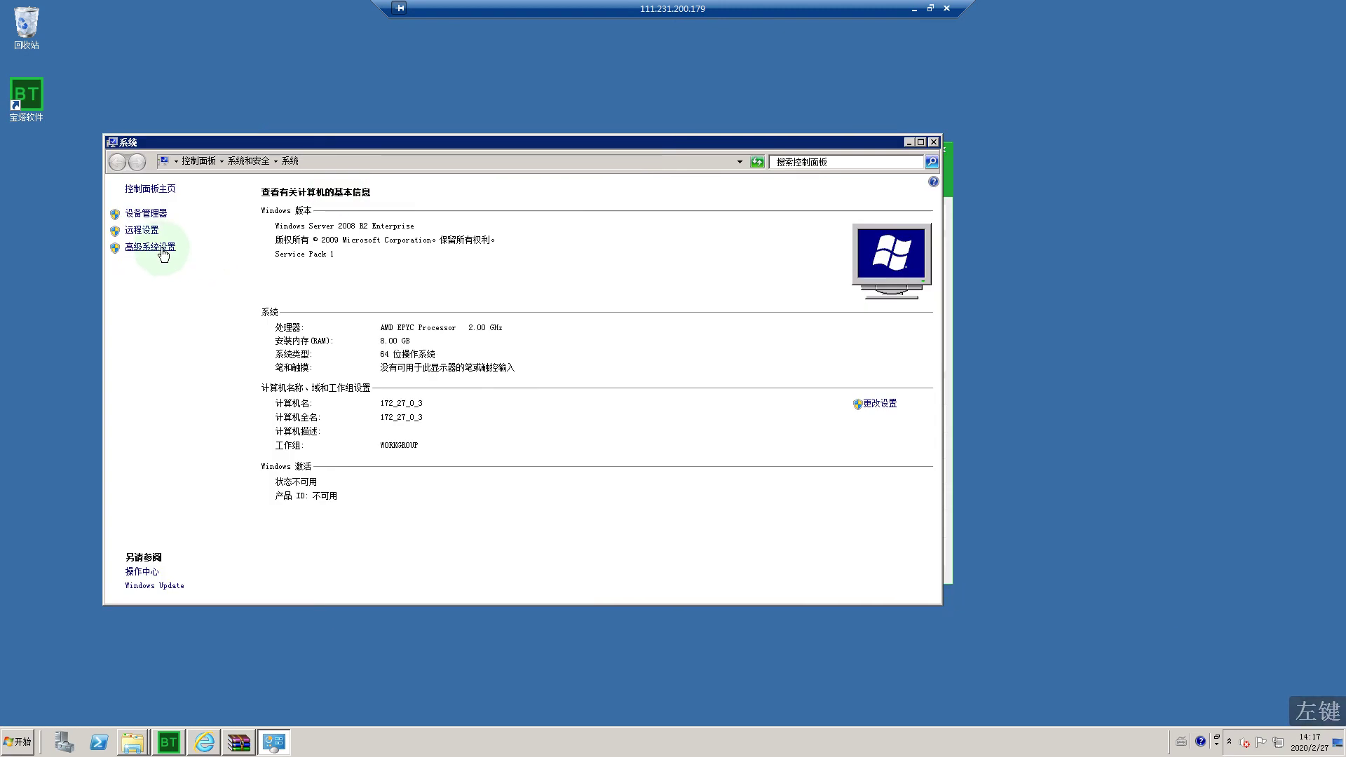
{"action": "left_click", "coordinate": [328, 355]}
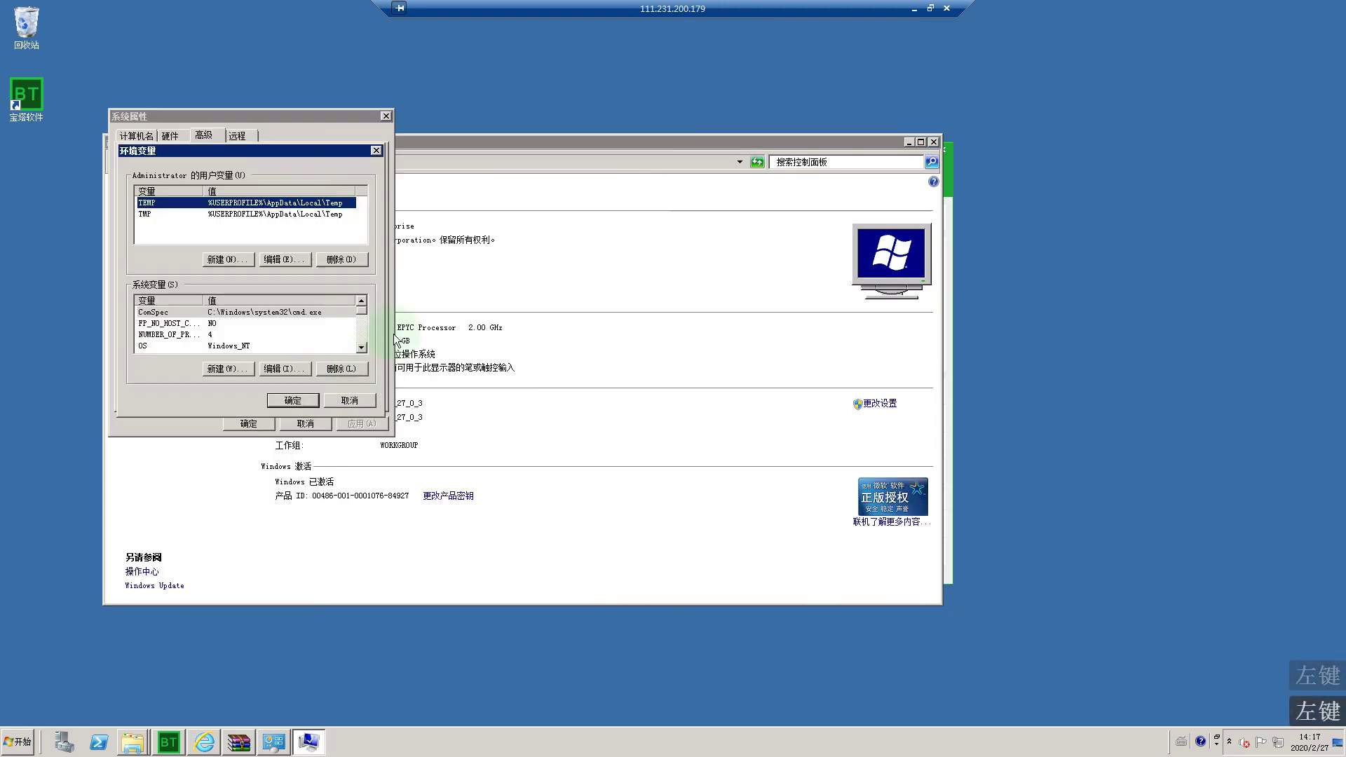
{"action": "left_click", "coordinate": [385, 117]}
{"action": "left_click_drag", "start_coordinate": [309, 149], "coordinate": [606, 160]}
Step: Select the Path system variable and open it for editing in its value field
{"action": "left_click", "coordinate": [575, 305]}
{"action": "left_click", "coordinate": [659, 329]}
{"action": "left_click", "coordinate": [659, 345]}
{"action": "left_click", "coordinate": [659, 337]}
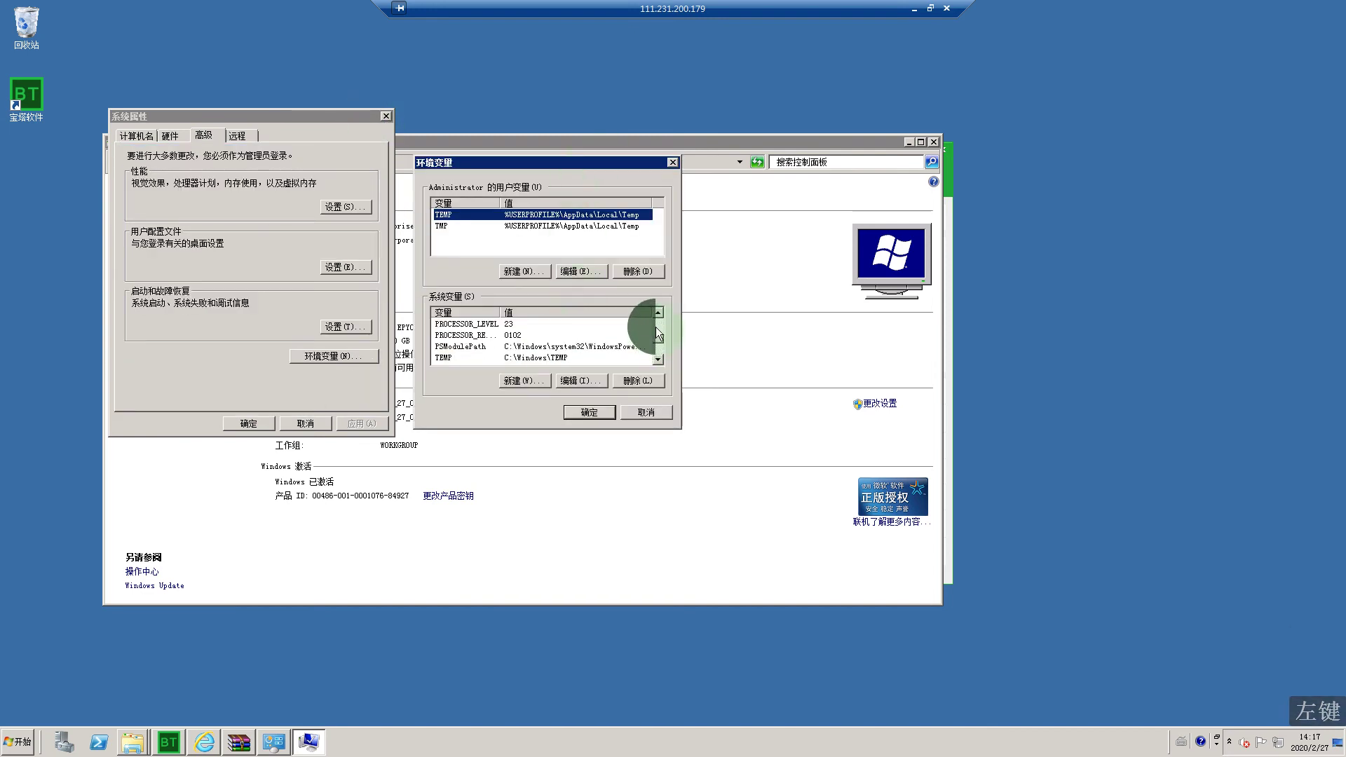
{"action": "left_click", "coordinate": [659, 332]}
{"action": "left_click", "coordinate": [659, 330]}
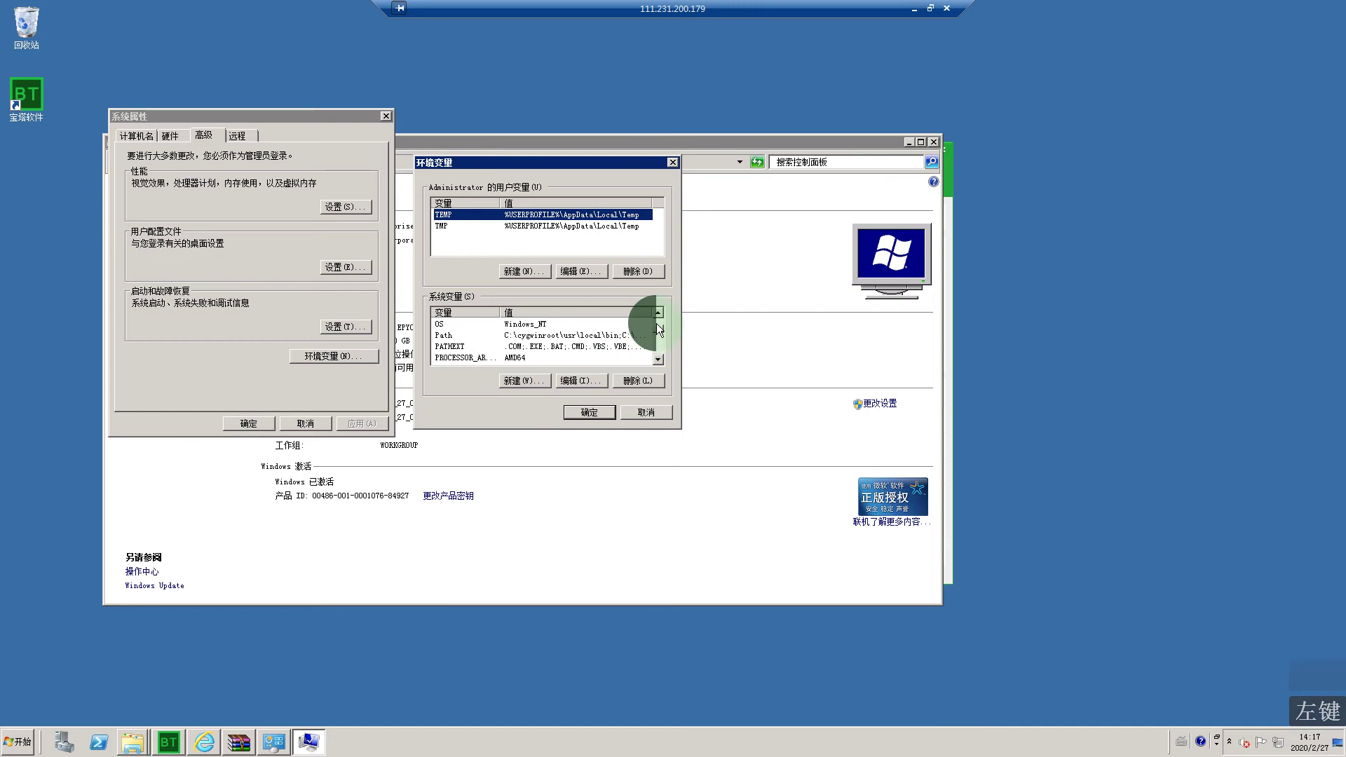
{"action": "left_click", "coordinate": [570, 347]}
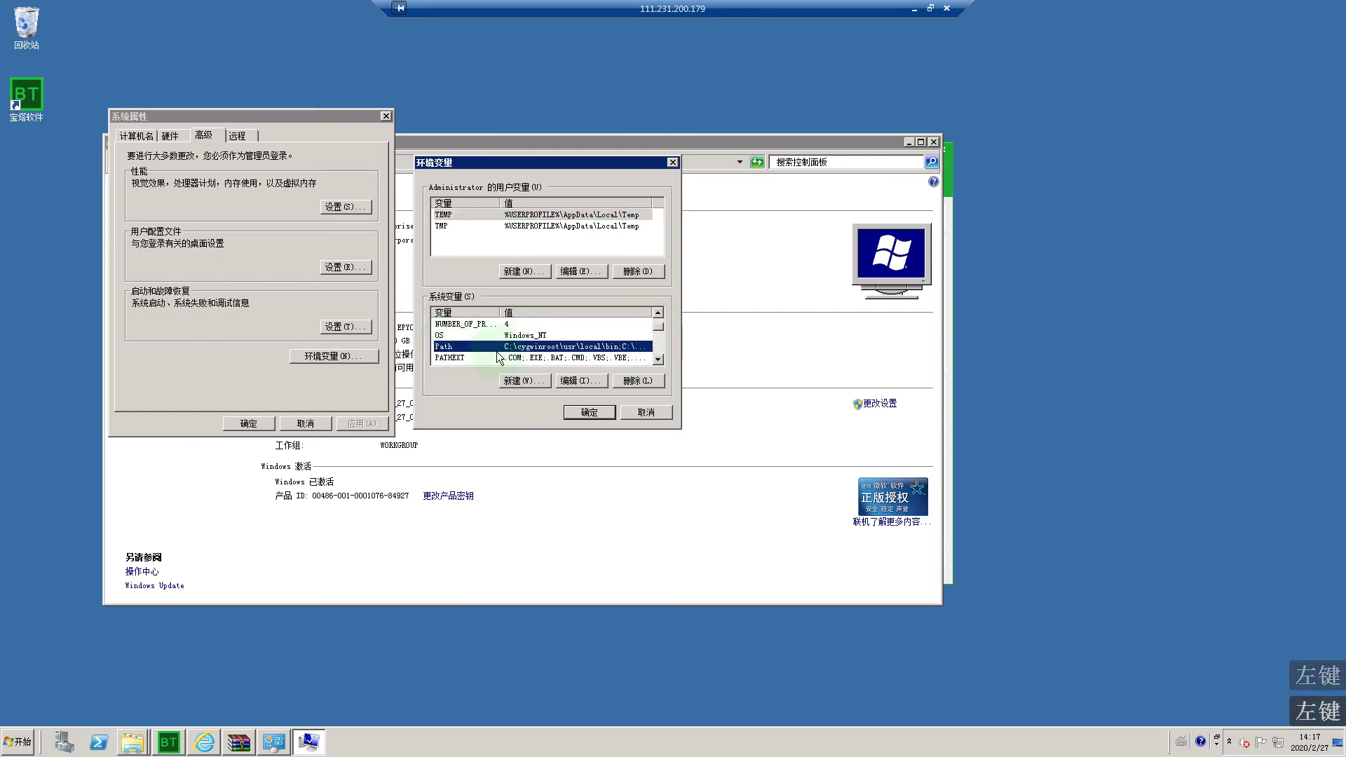
{"action": "left_click", "coordinate": [595, 380]}
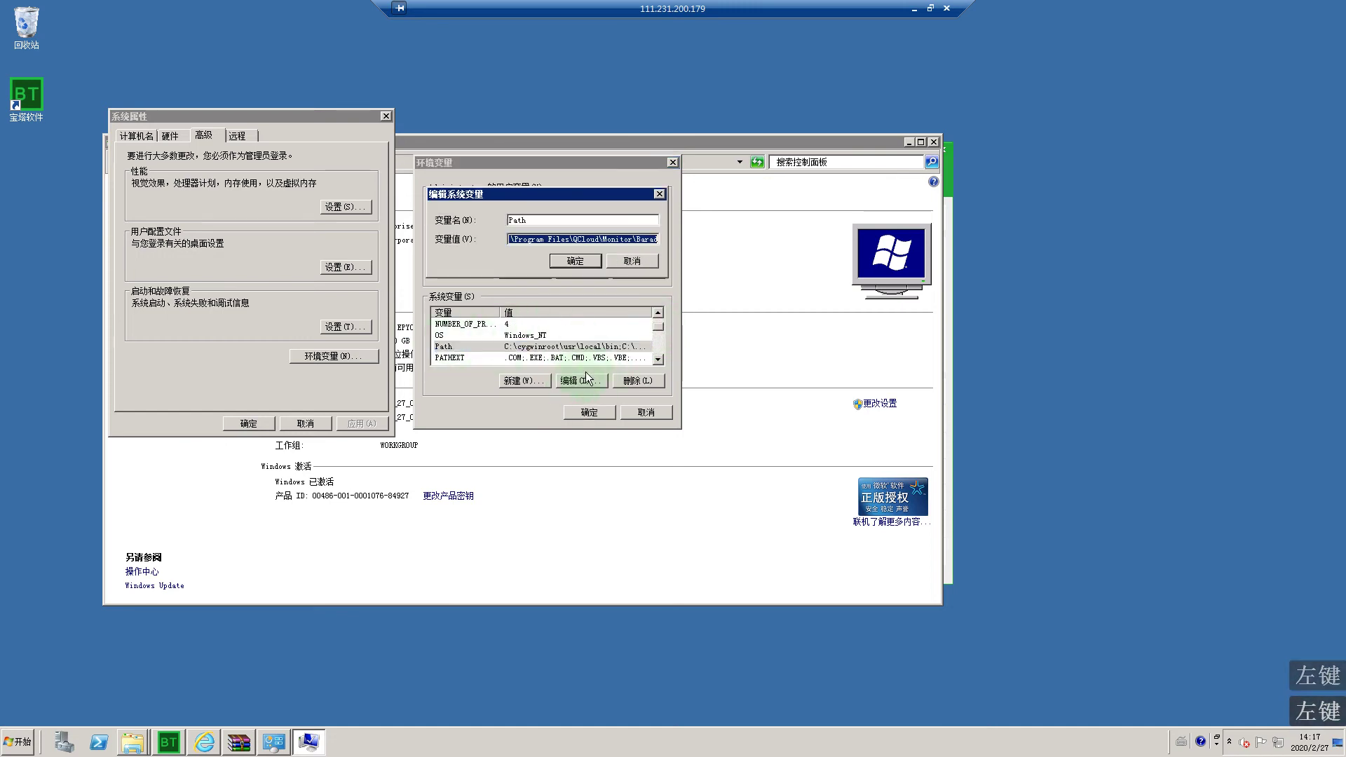
{"action": "left_click", "coordinate": [624, 239]}
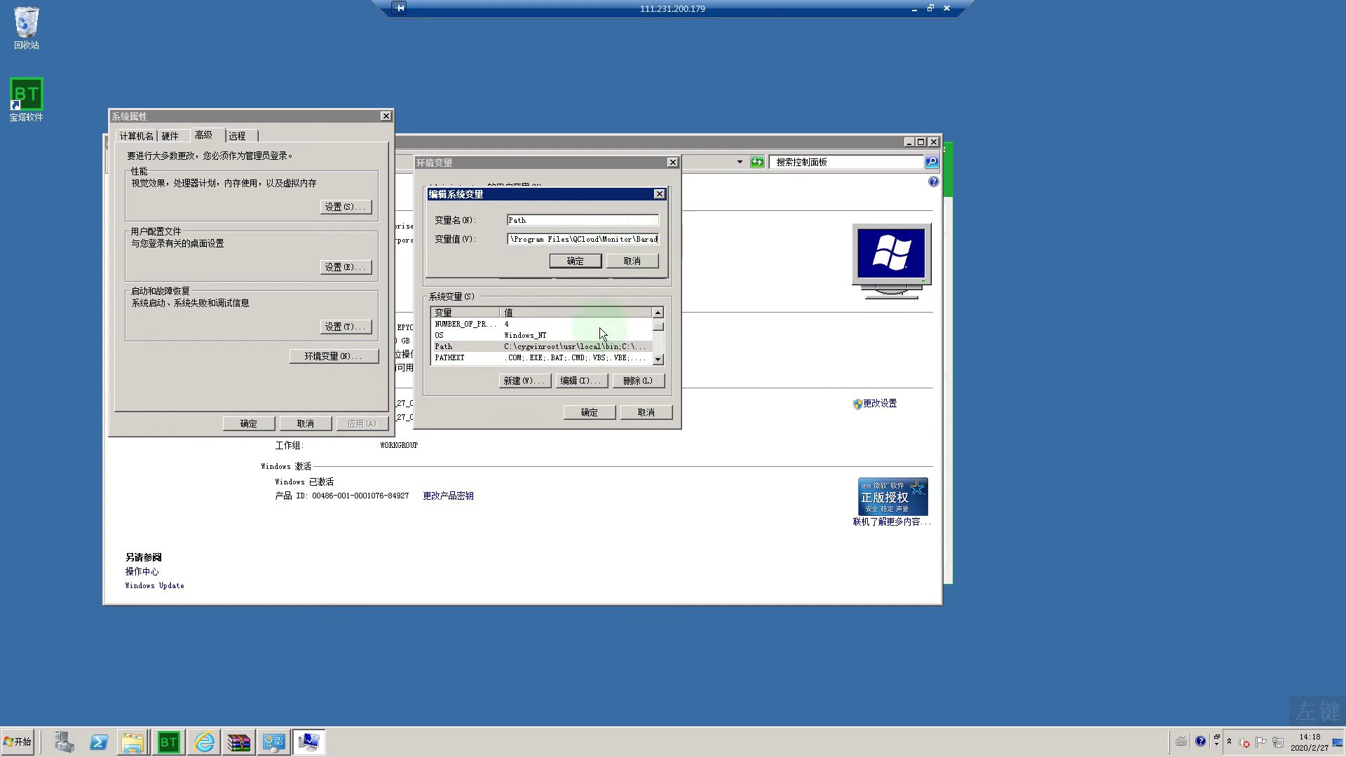
Step: In the local Notepad notes, add a lone ';' line below the apache2.4 + mysql 5.6 + php 7.1 line
{"action": "left_click", "coordinate": [914, 9]}
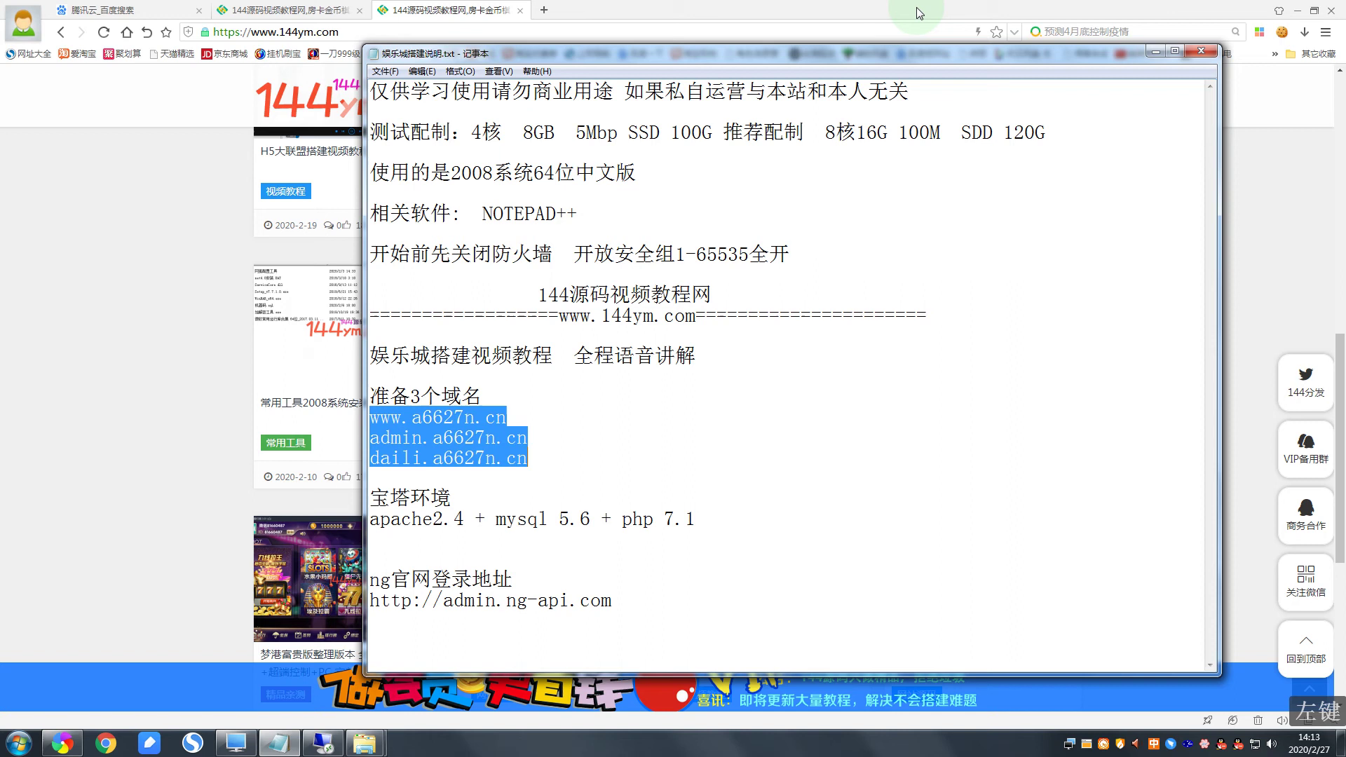
{"action": "left_click", "coordinate": [544, 467]}
{"action": "left_click", "coordinate": [695, 523]}
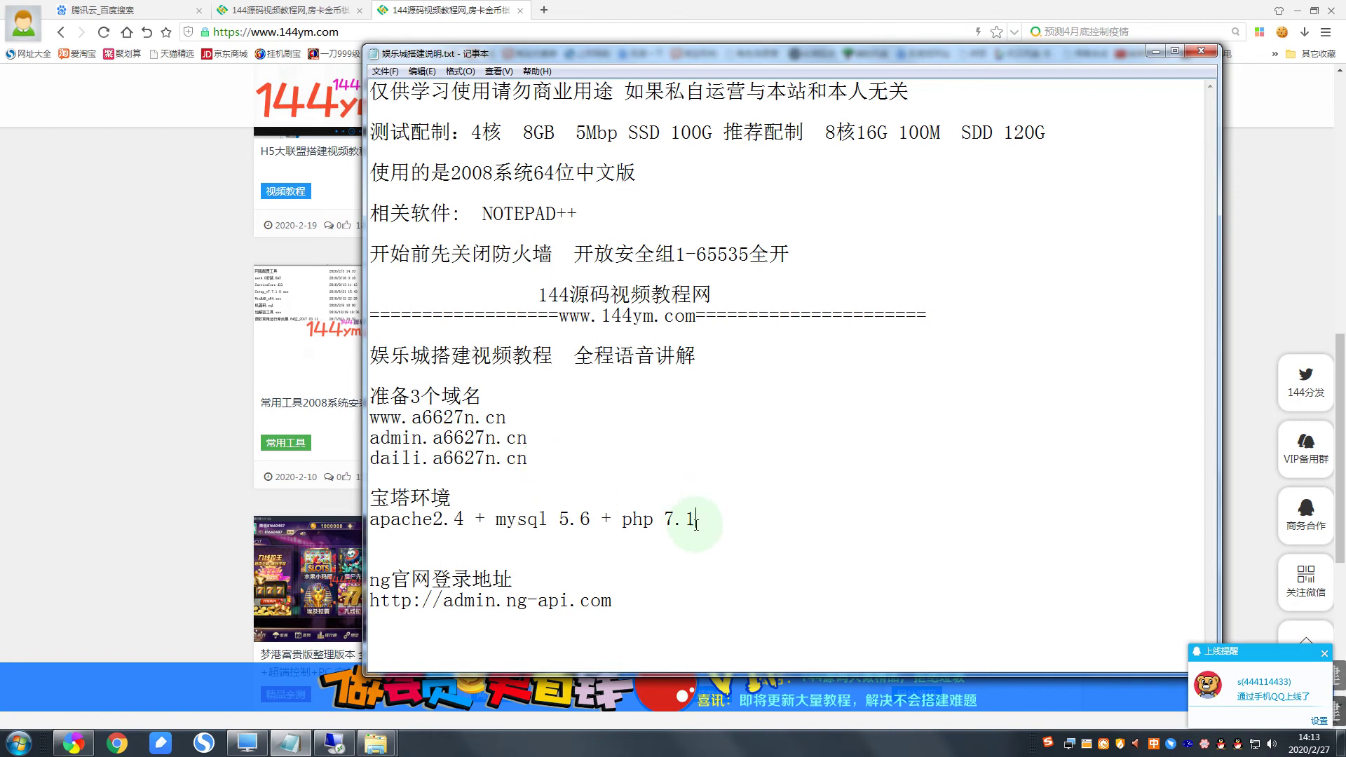
{"action": "key", "text": "Return"}
{"action": "key", "text": "Return"}
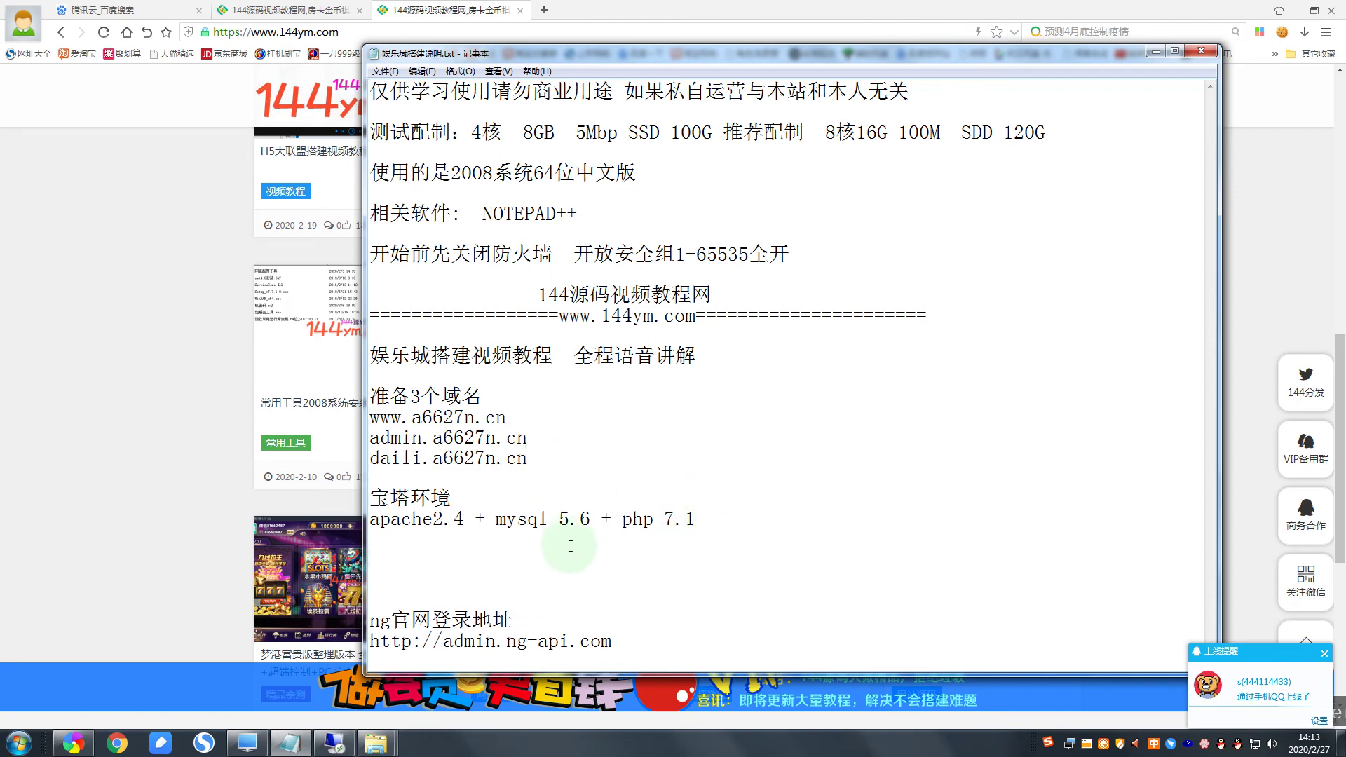
{"action": "type", "text": ";"}
{"action": "left_click_drag", "start_coordinate": [383, 558], "coordinate": [364, 558]}
{"action": "left_click", "coordinate": [387, 559]}
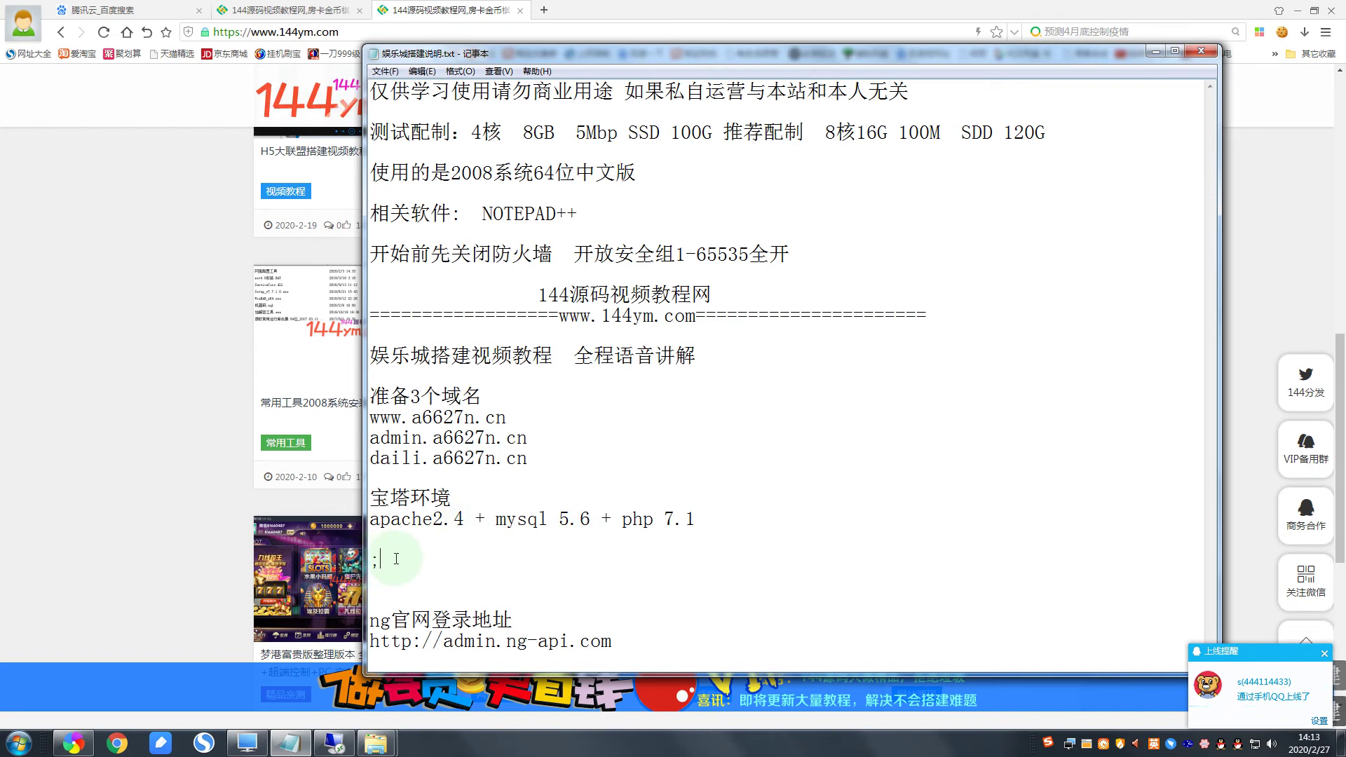
{"action": "right_click", "coordinate": [388, 559]}
{"action": "left_click", "coordinate": [390, 569]}
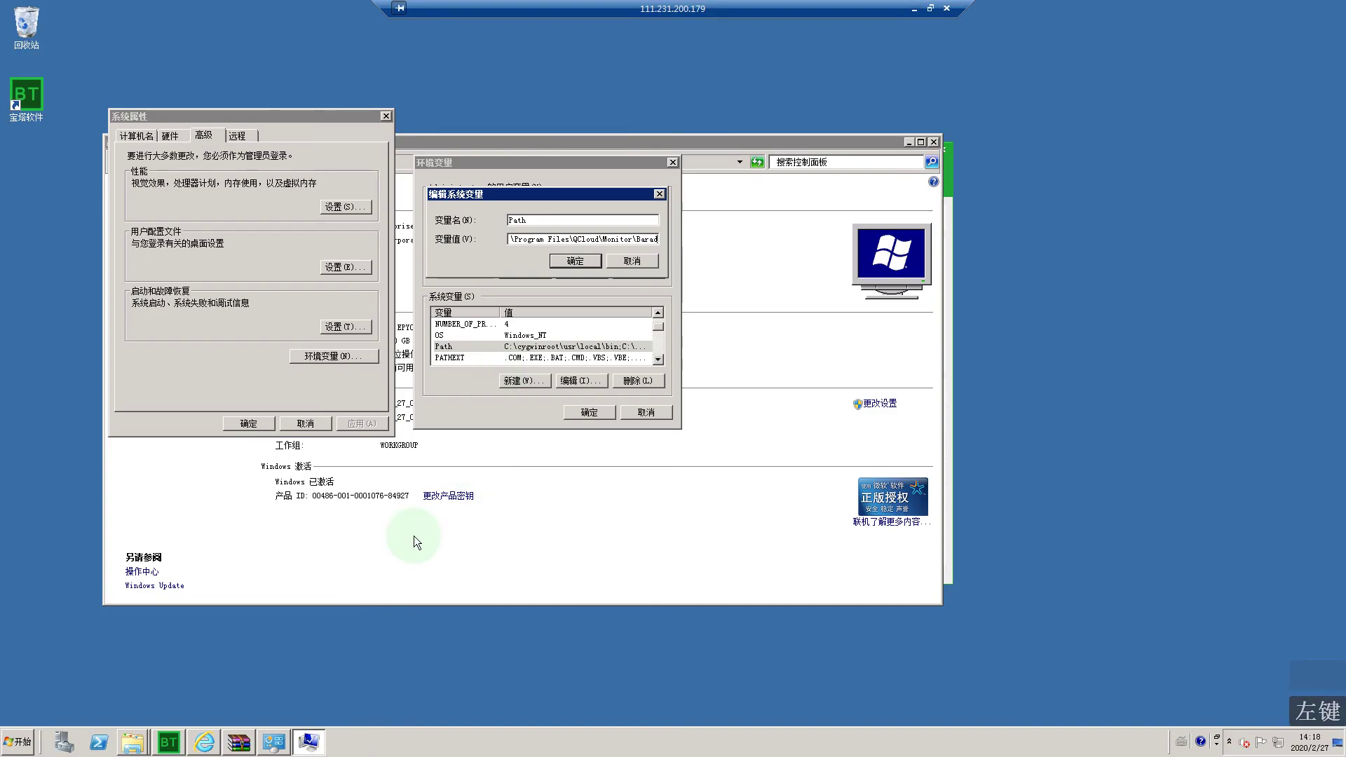
Step: Browse the server's Computer view to the C:\BtSoft\WebSoft\php\7.1 folder
{"action": "left_click", "coordinate": [4, 748]}
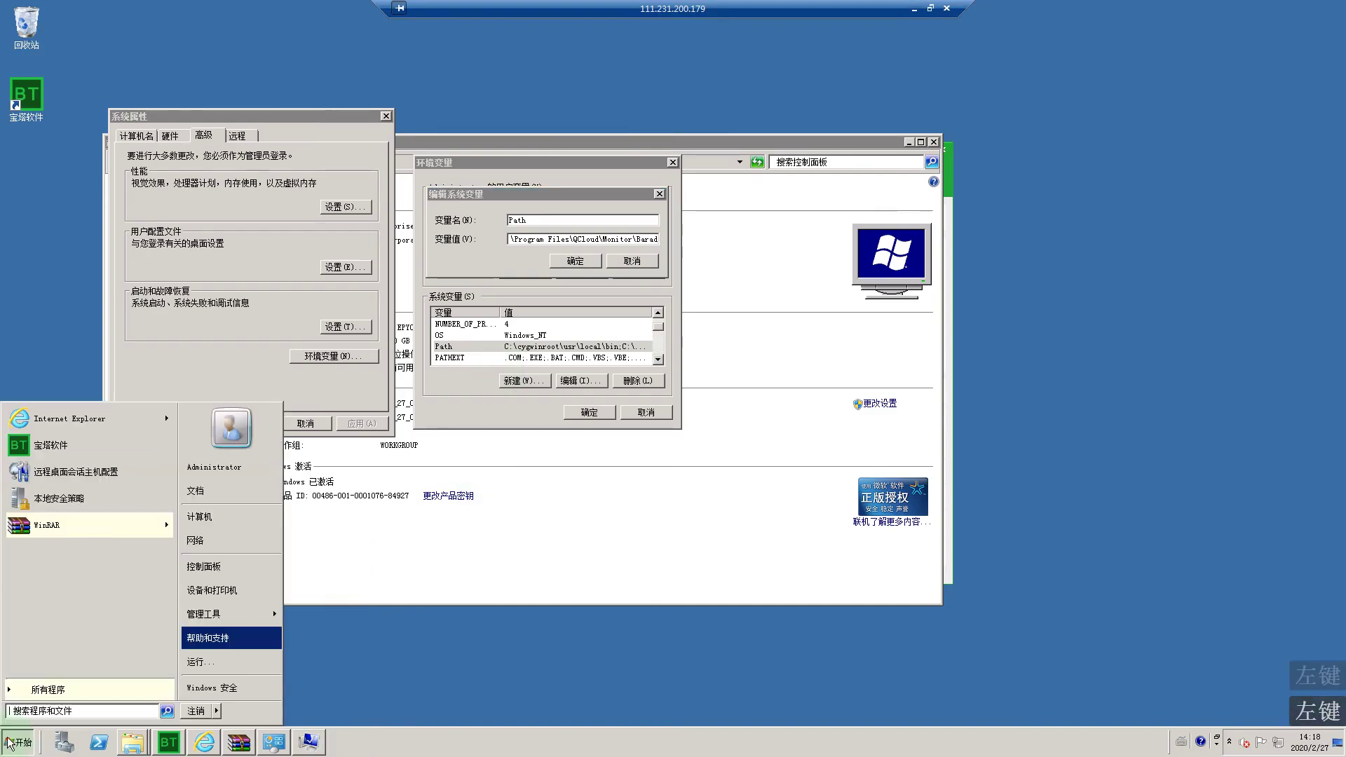
{"action": "left_click", "coordinate": [200, 517]}
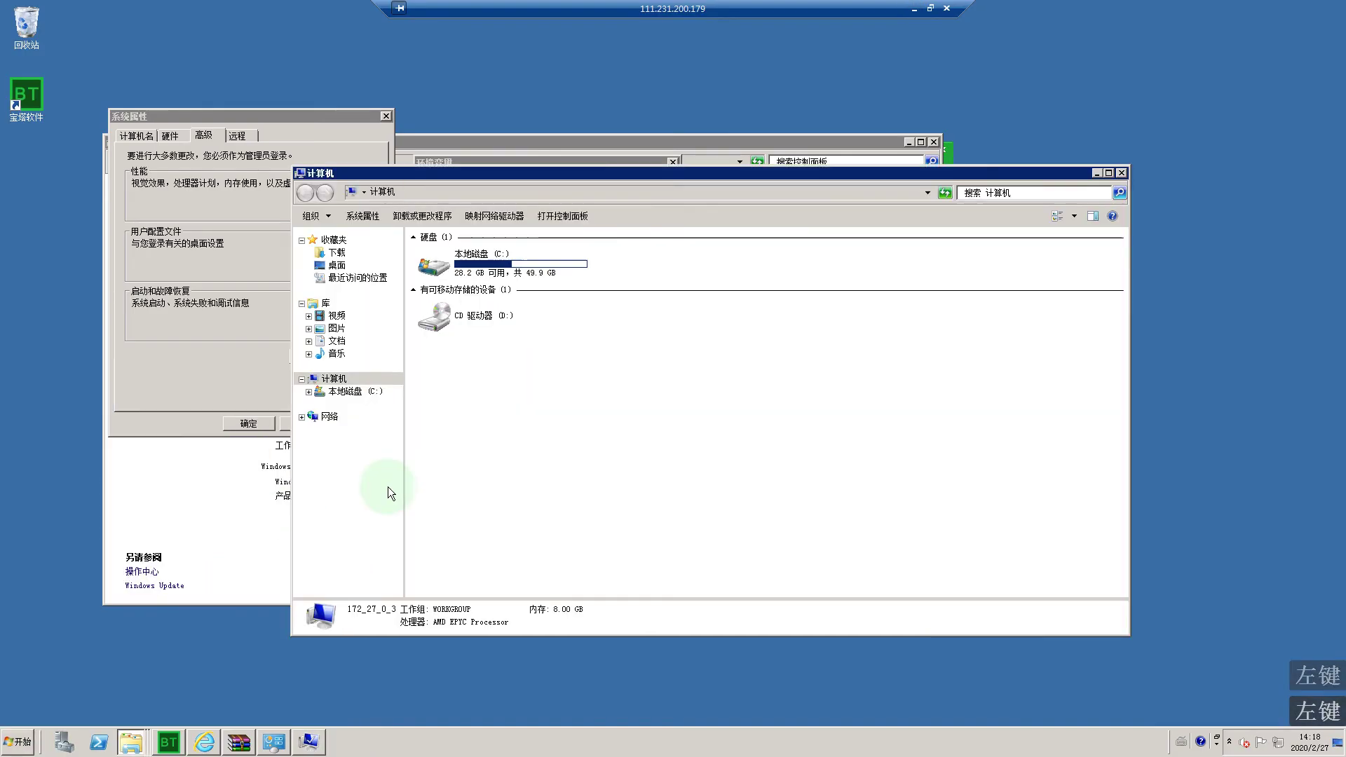
{"action": "double_click", "coordinate": [537, 260]}
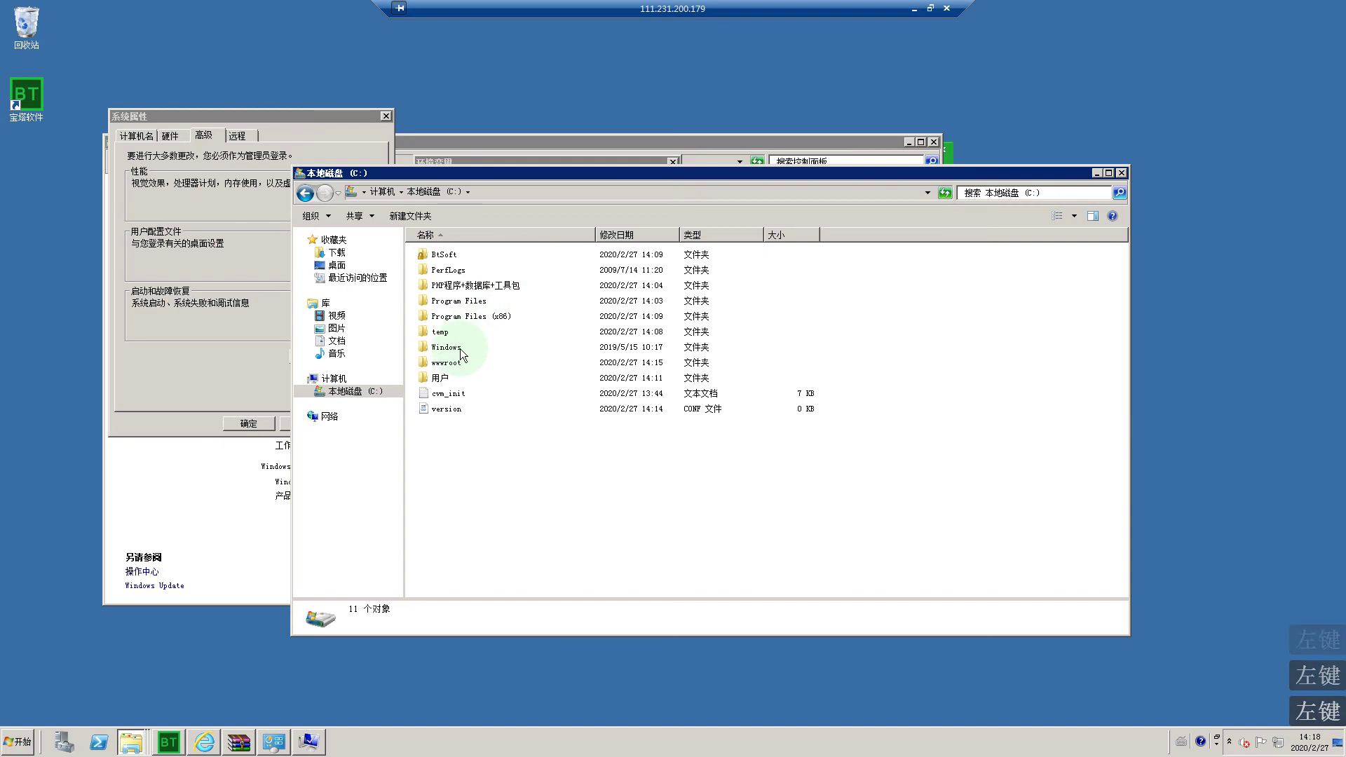
{"action": "double_click", "coordinate": [446, 256]}
{"action": "double_click", "coordinate": [449, 274]}
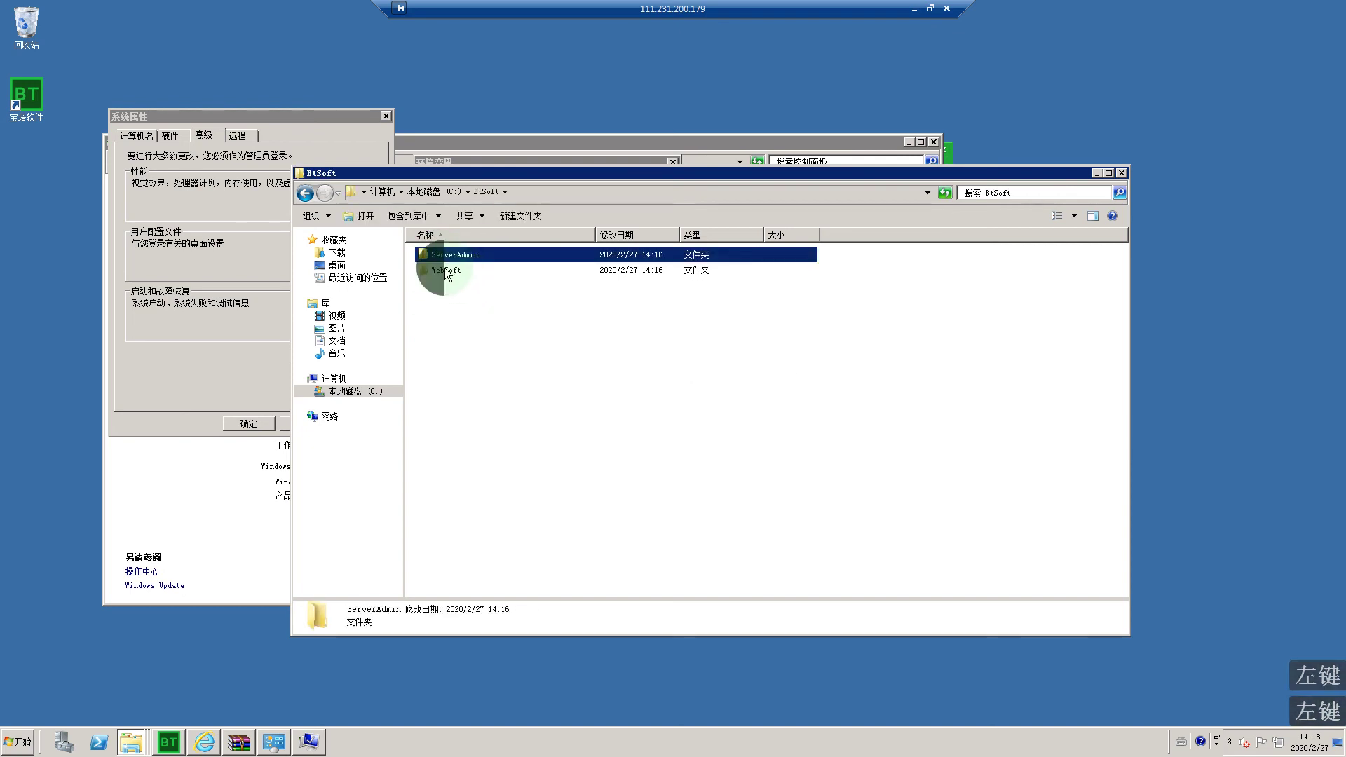
{"action": "left_click", "coordinate": [441, 286]}
{"action": "double_click", "coordinate": [443, 286]}
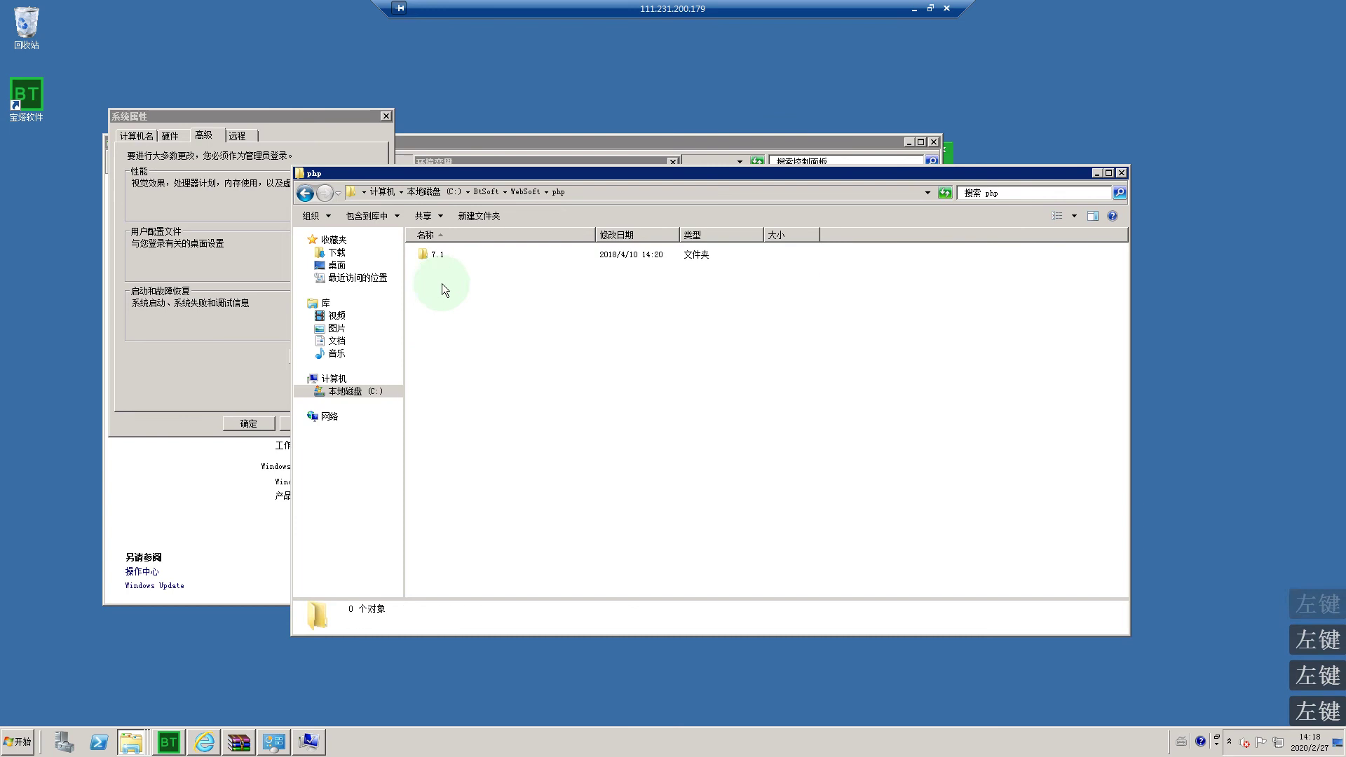
{"action": "left_click", "coordinate": [446, 256]}
{"action": "double_click", "coordinate": [446, 256]}
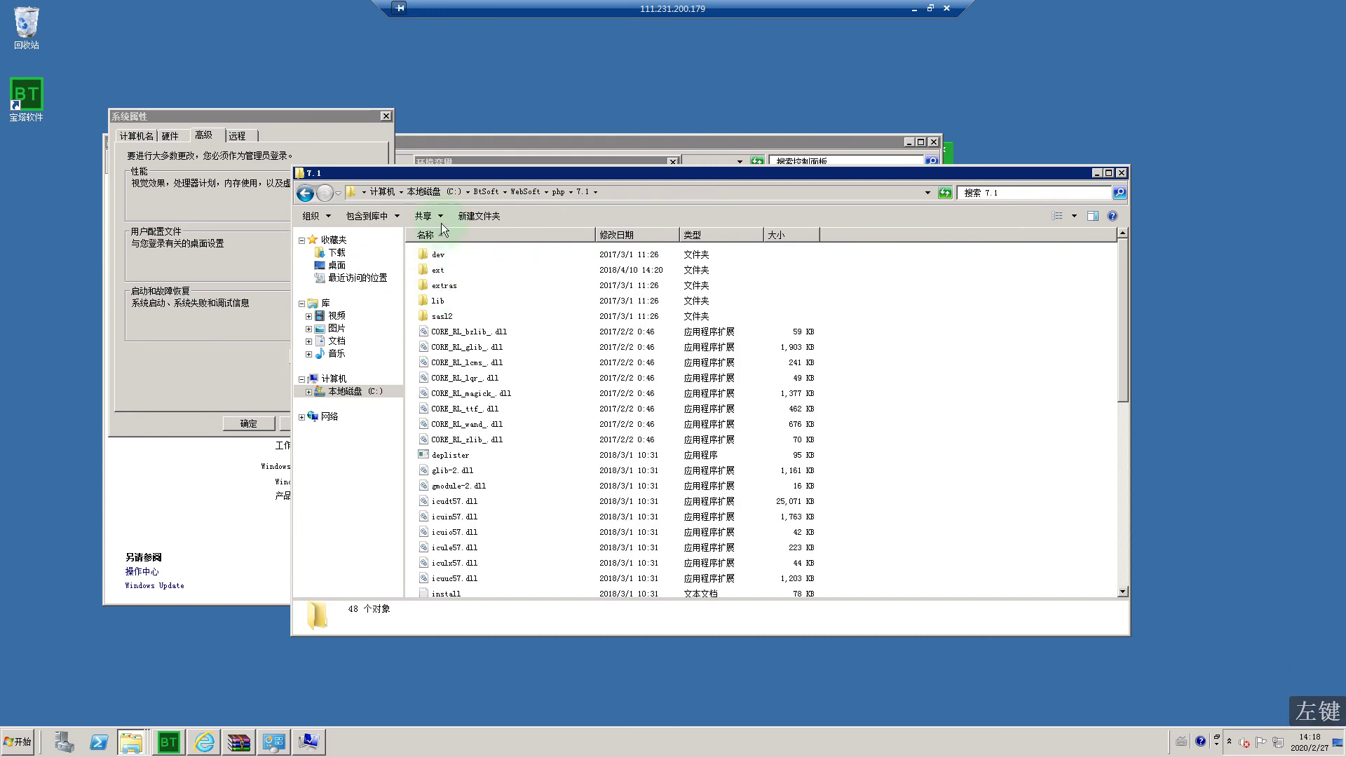
Step: Copy the 7.1 folder path from the Explorer address bar
{"action": "left_click", "coordinate": [621, 197]}
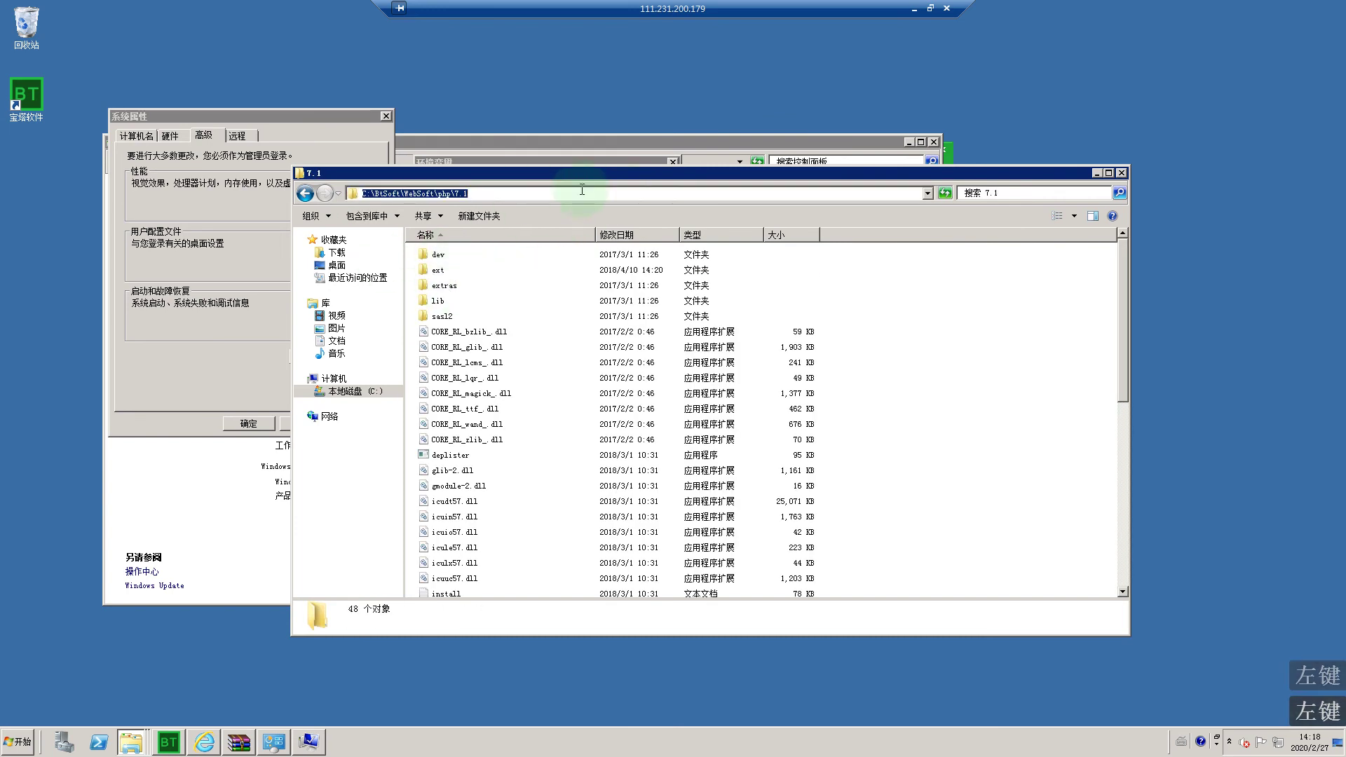
{"action": "right_click", "coordinate": [449, 195]}
{"action": "left_click", "coordinate": [474, 233]}
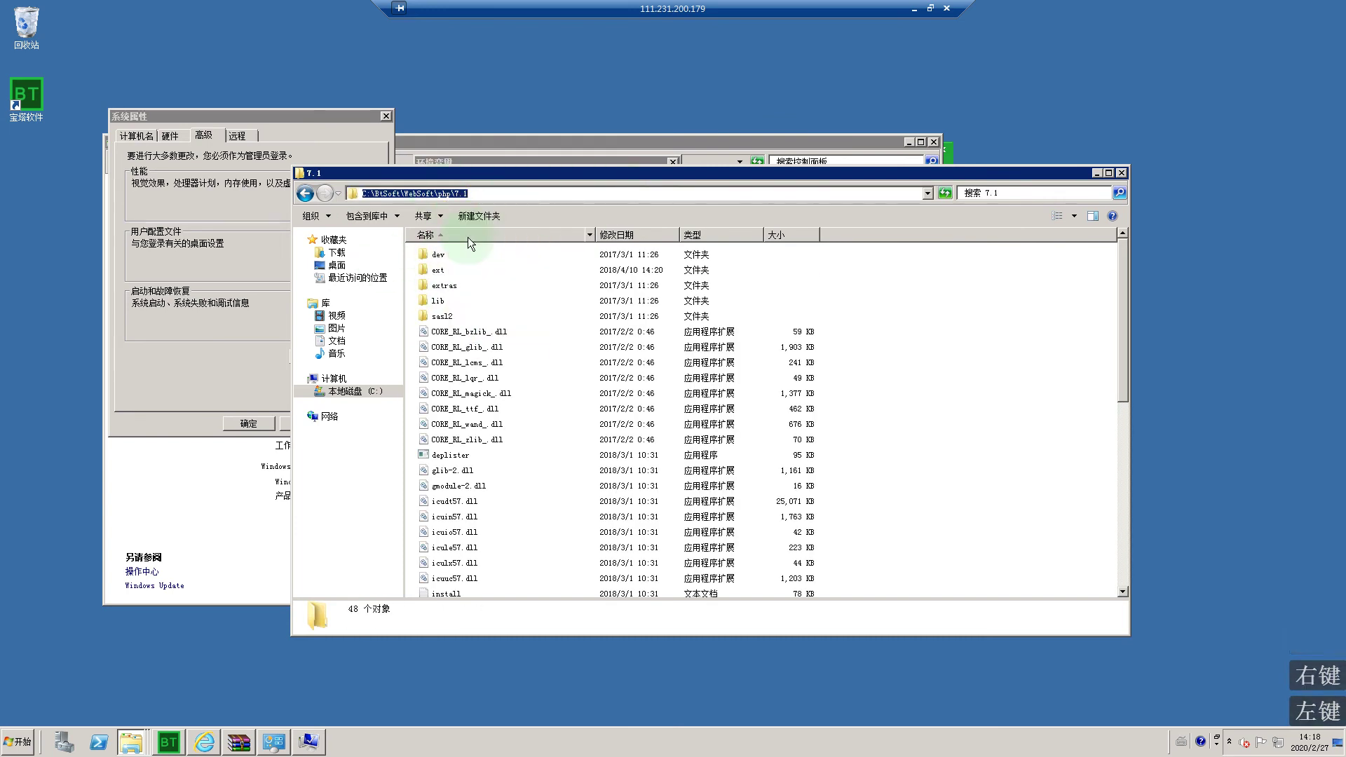
{"action": "left_click", "coordinate": [914, 9]}
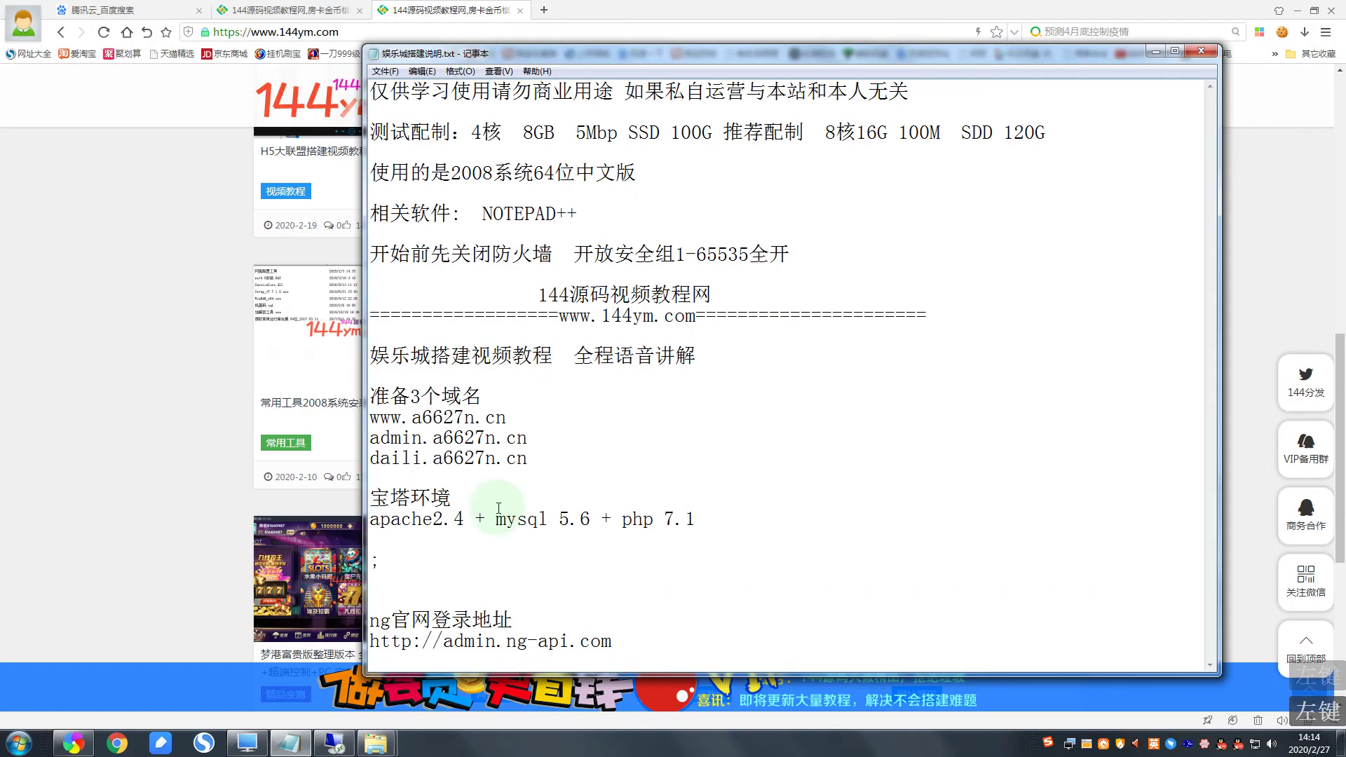
Step: Paste the folder path after the ';' and end the line with another ';'
{"action": "right_click", "coordinate": [409, 556]}
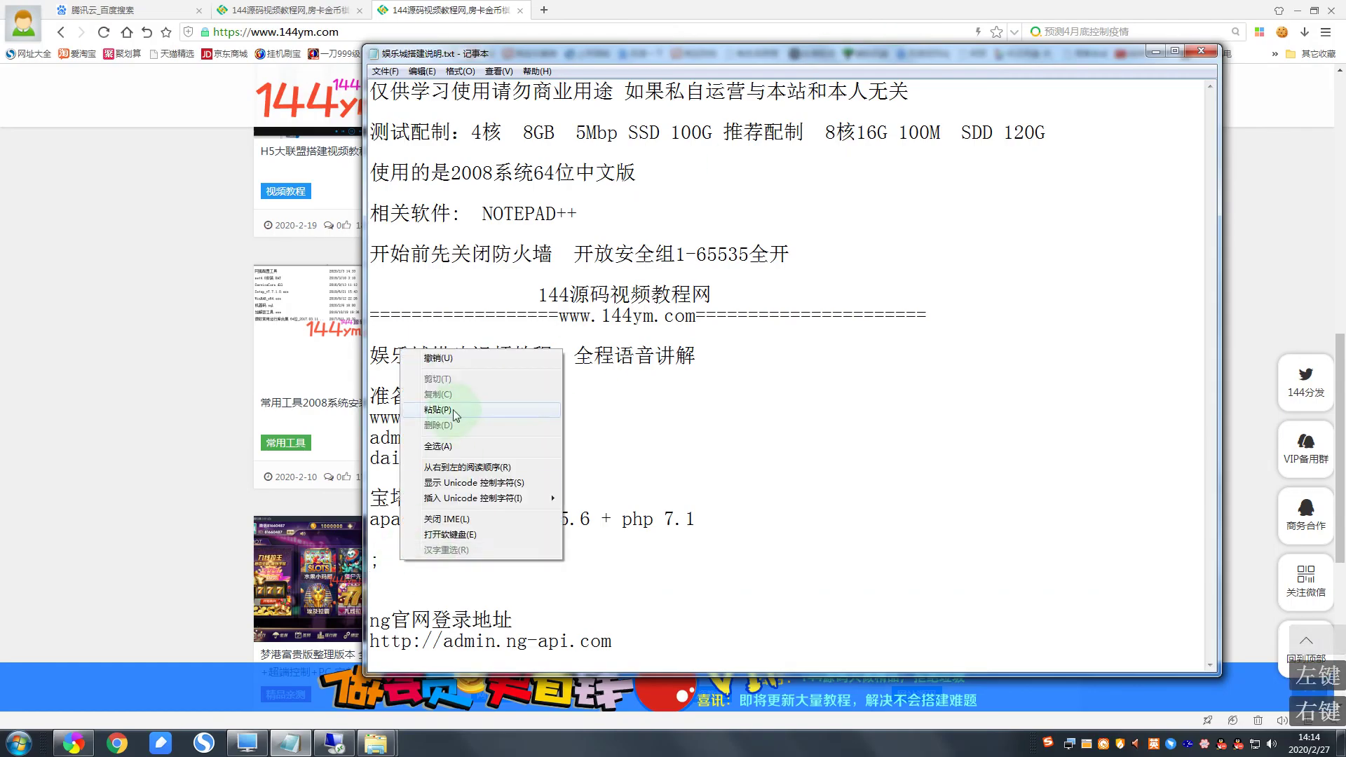
{"action": "left_click", "coordinate": [454, 412]}
{"action": "left_click", "coordinate": [677, 558]}
{"action": "left_click", "coordinate": [668, 518]}
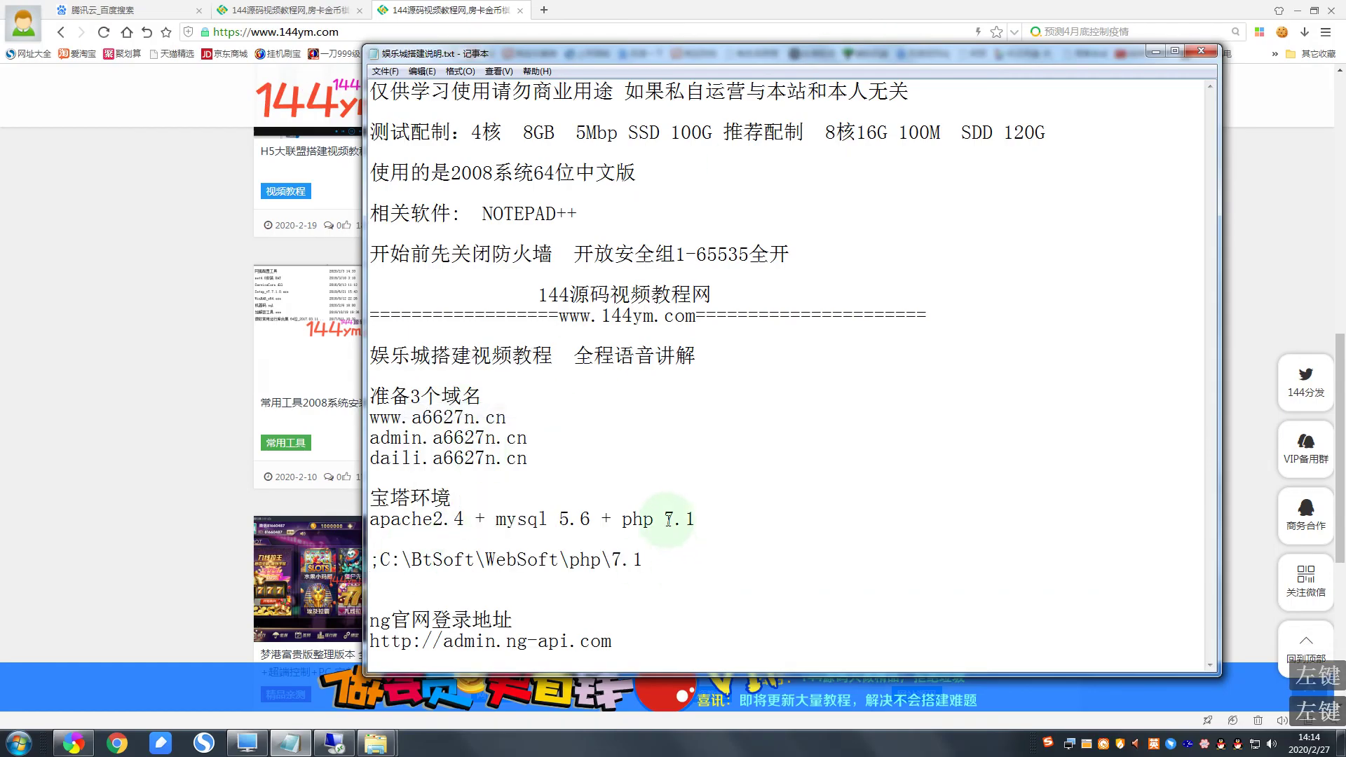
{"action": "key", "text": "shift"}
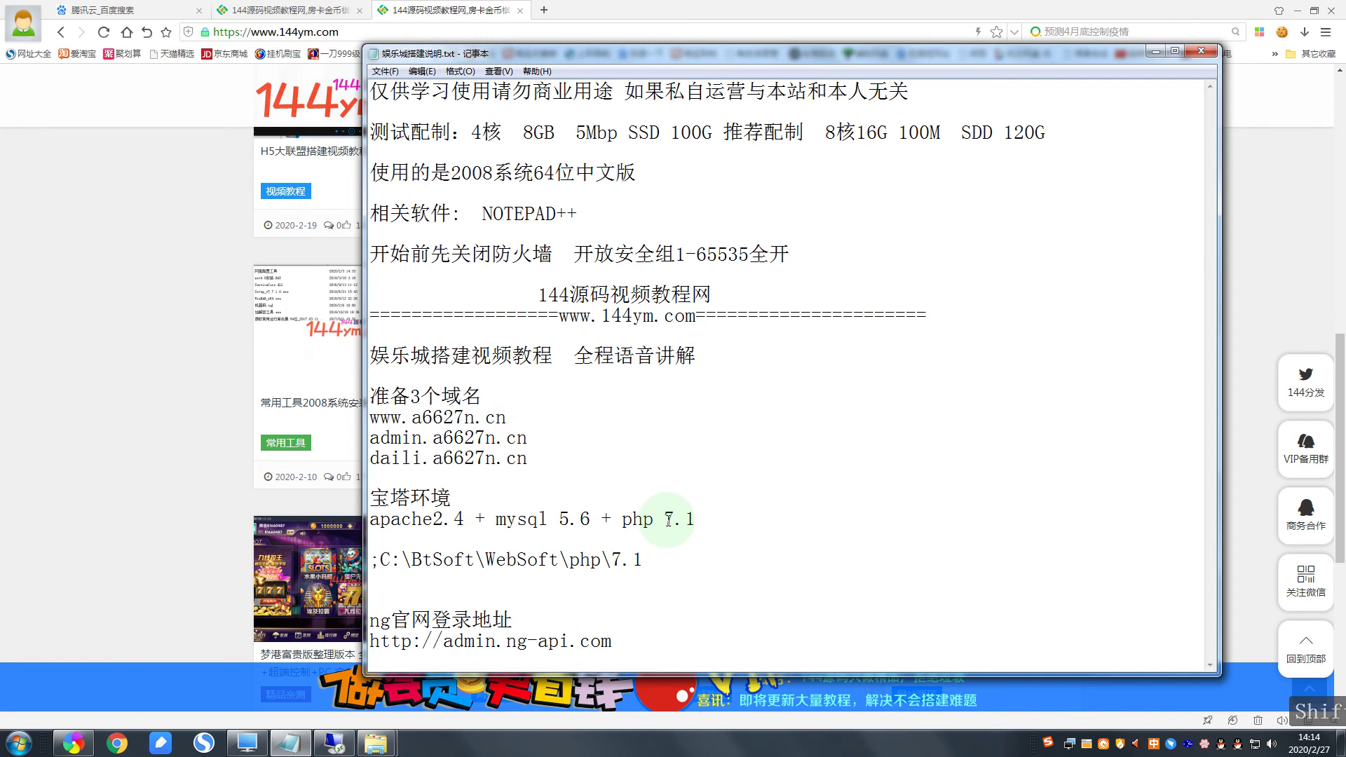
{"action": "type", "text": ";"}
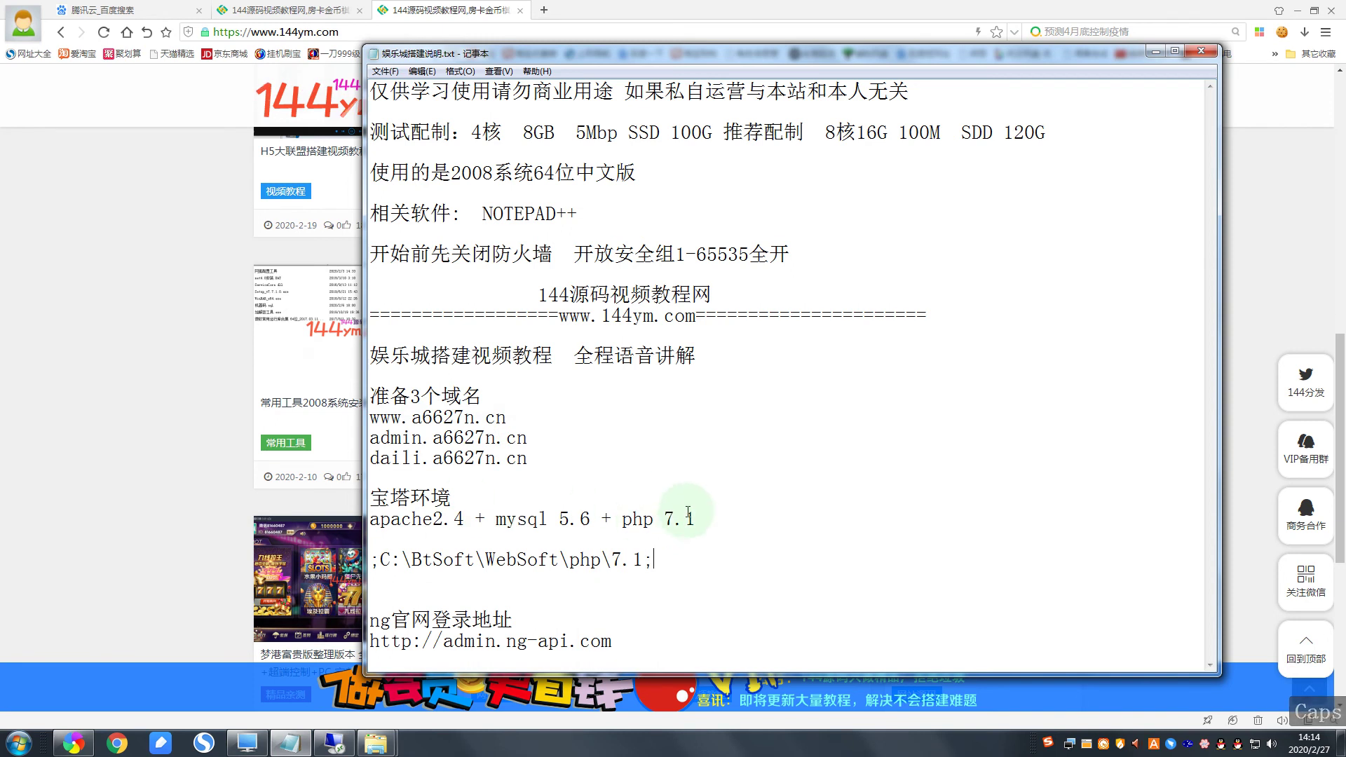
Step: Select and copy the full ';C:\BtSoft\WebSoft\php\7.1;' line
{"action": "left_click_drag", "start_coordinate": [655, 558], "coordinate": [372, 559]}
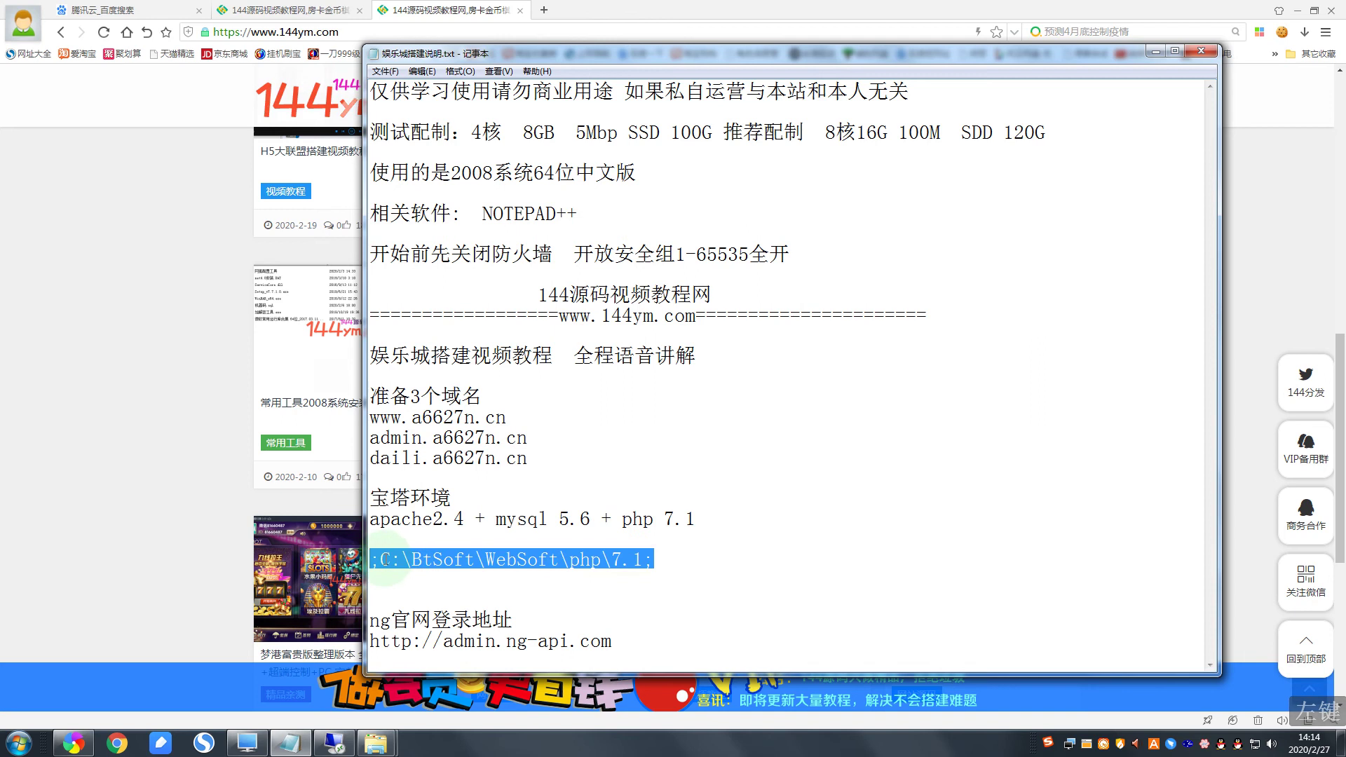
{"action": "left_click", "coordinate": [386, 558]}
{"action": "left_click_drag", "start_coordinate": [712, 558], "coordinate": [356, 563]}
{"action": "right_click", "coordinate": [409, 566]}
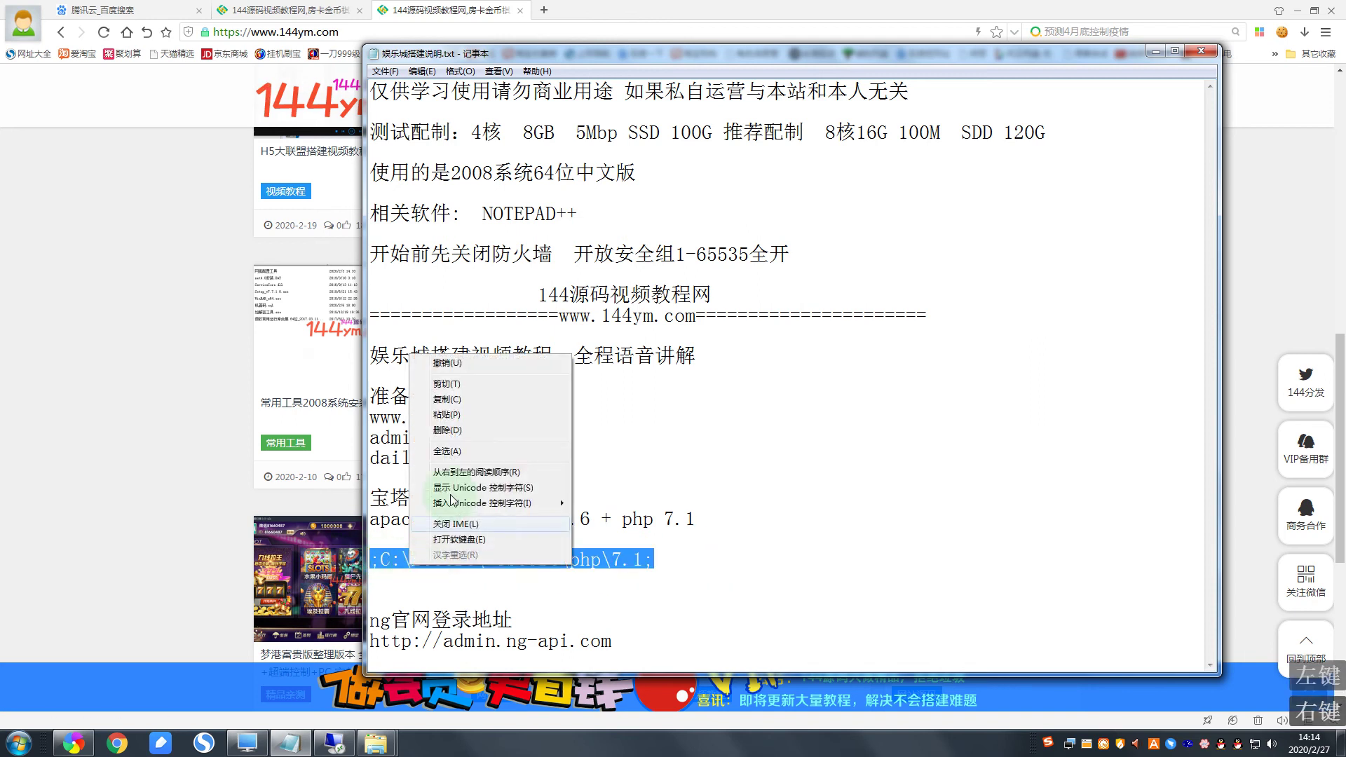
{"action": "left_click", "coordinate": [435, 408]}
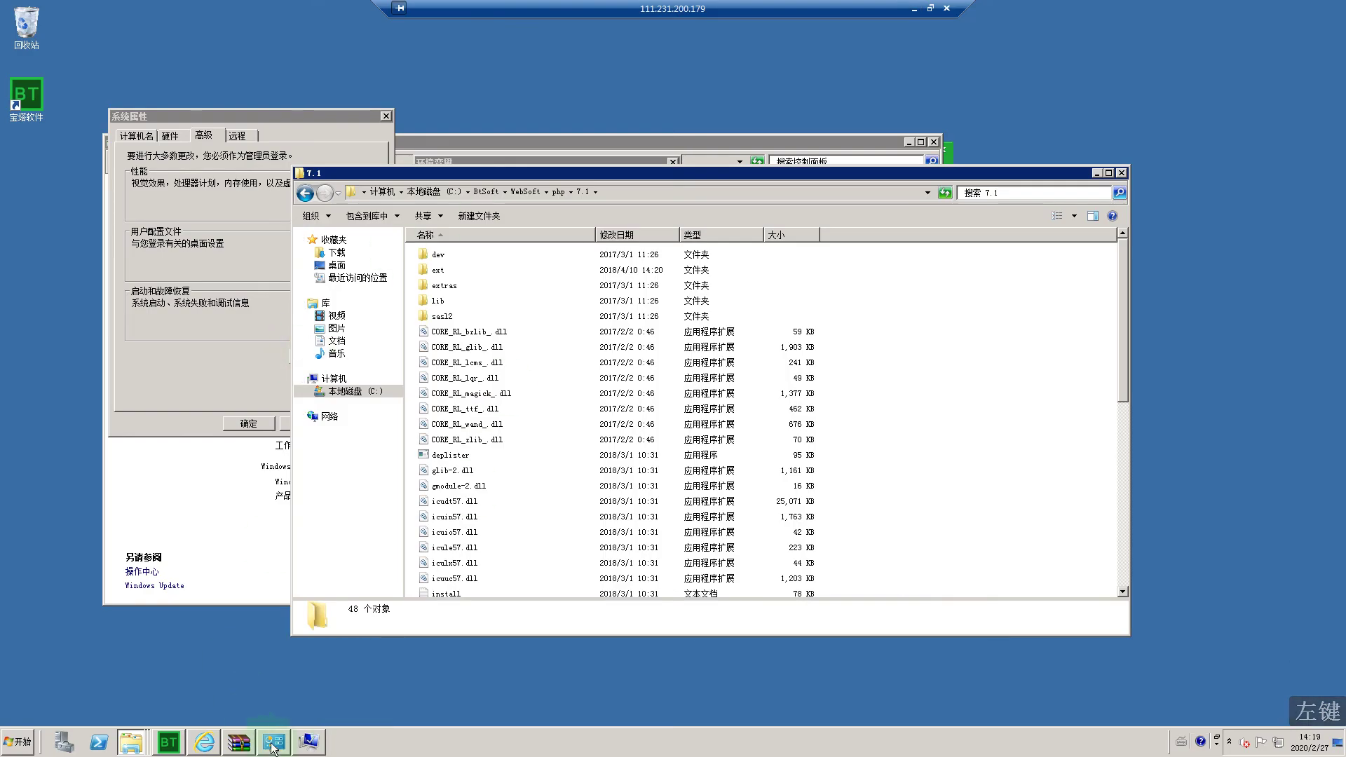
Step: Append ;C:\BtSoft\WebSoft\php\7.1 to the end of the system Path value and confirm
{"action": "left_click", "coordinate": [272, 745]}
{"action": "left_click", "coordinate": [585, 378]}
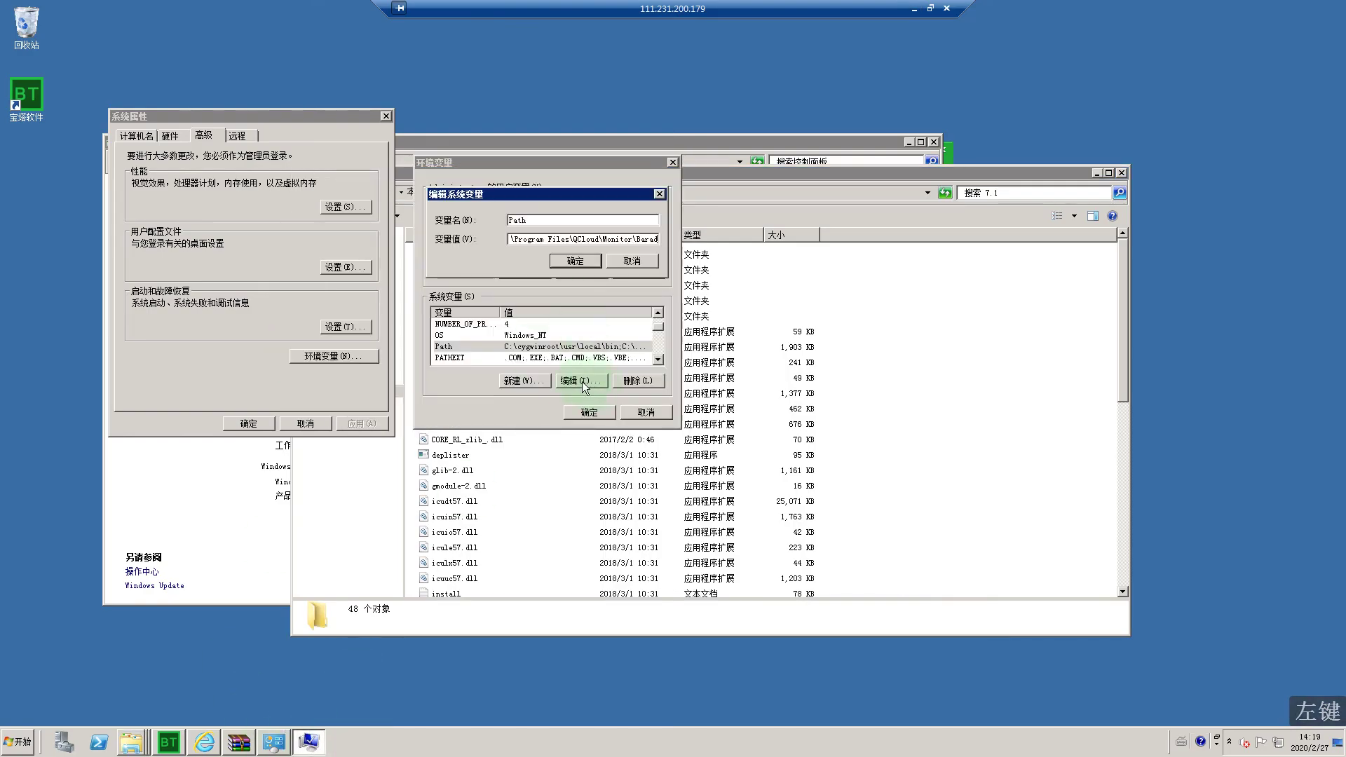
{"action": "left_click", "coordinate": [583, 382]}
{"action": "left_click", "coordinate": [620, 241]}
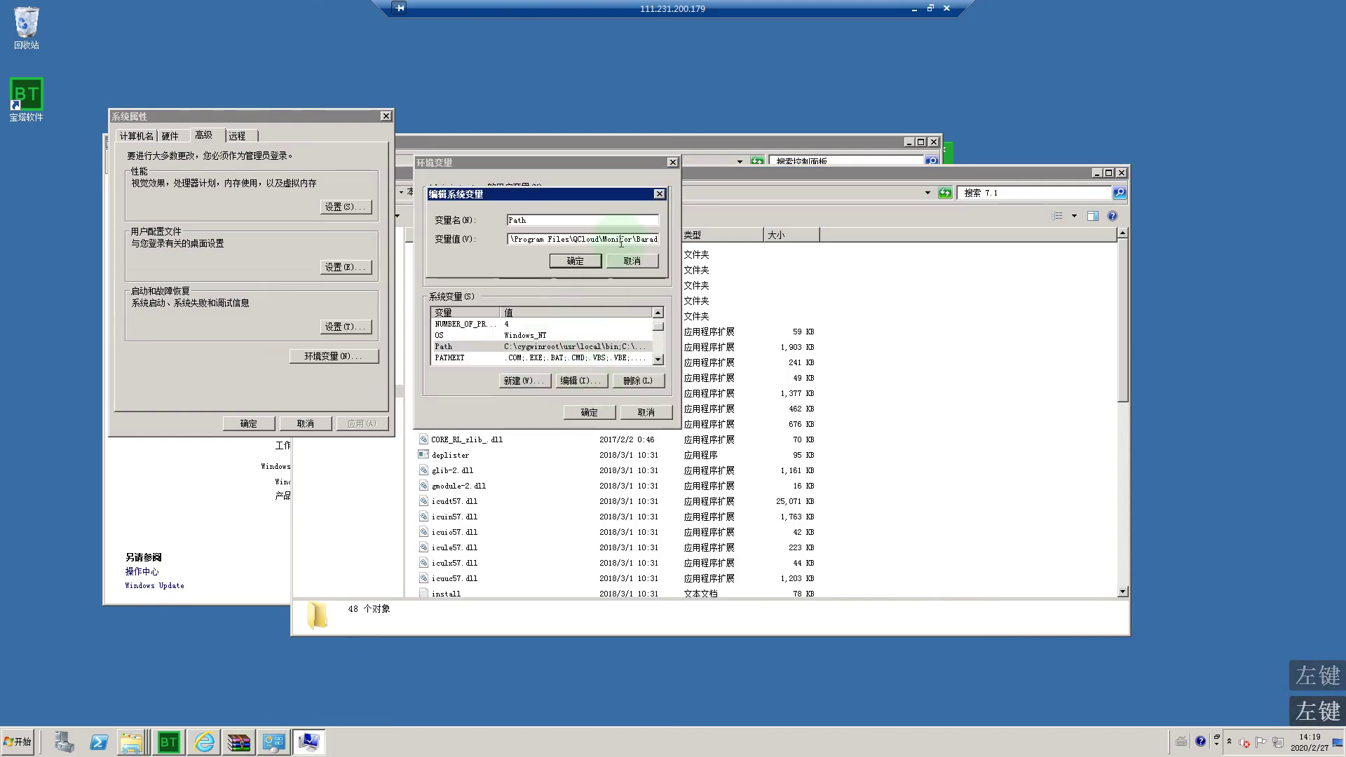
{"action": "key", "text": "ctrl"}
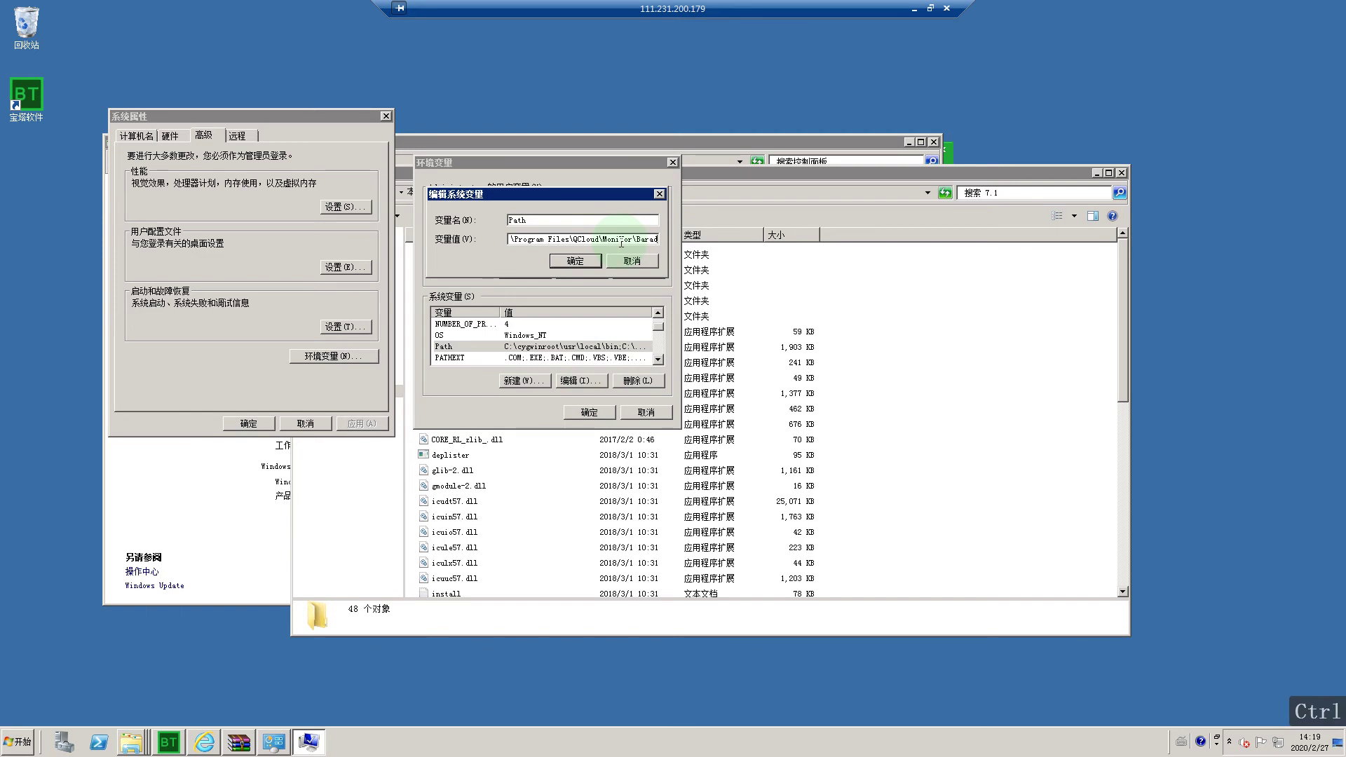
{"action": "left_click_drag", "start_coordinate": [540, 239], "coordinate": [676, 240]}
{"action": "left_click", "coordinate": [565, 264]}
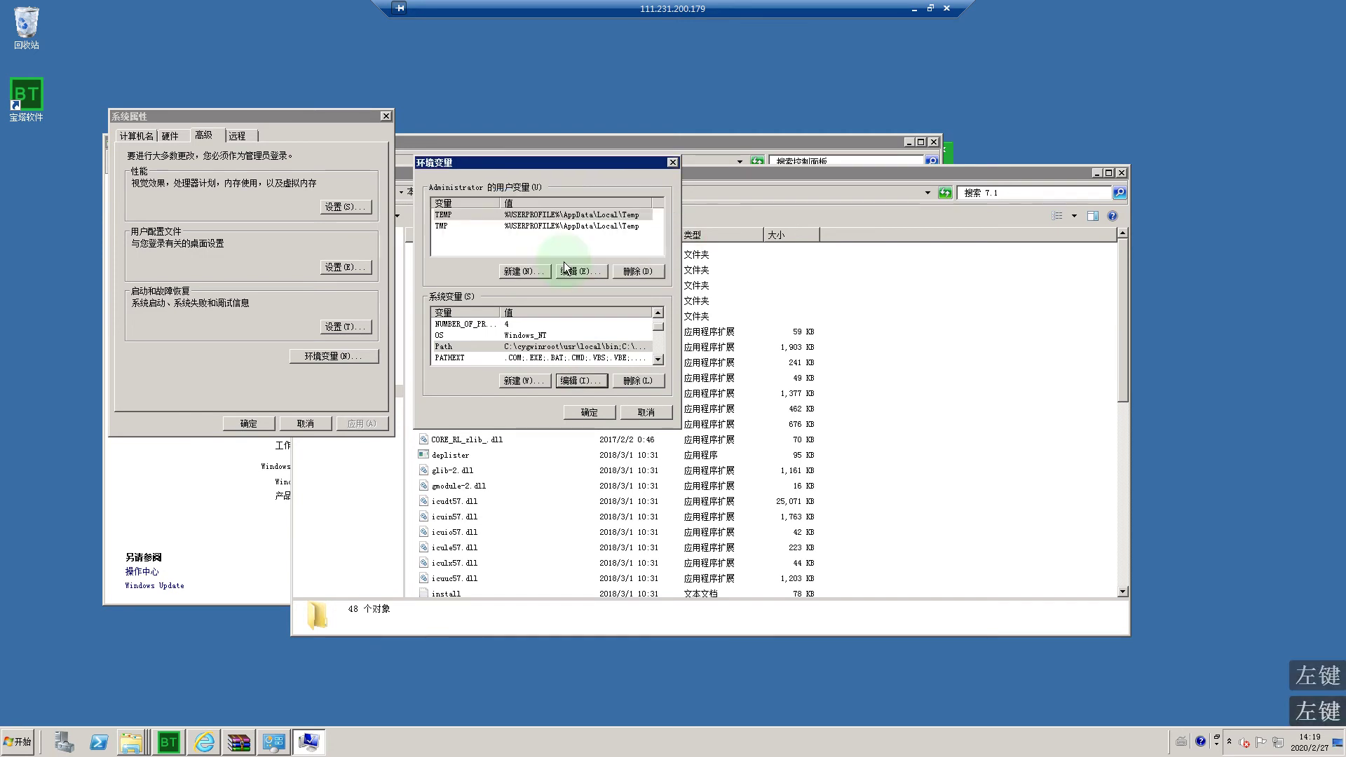
Step: Close the Environment Variables and System Properties dialogs and the leftover Explorer window
{"action": "left_click", "coordinate": [571, 411]}
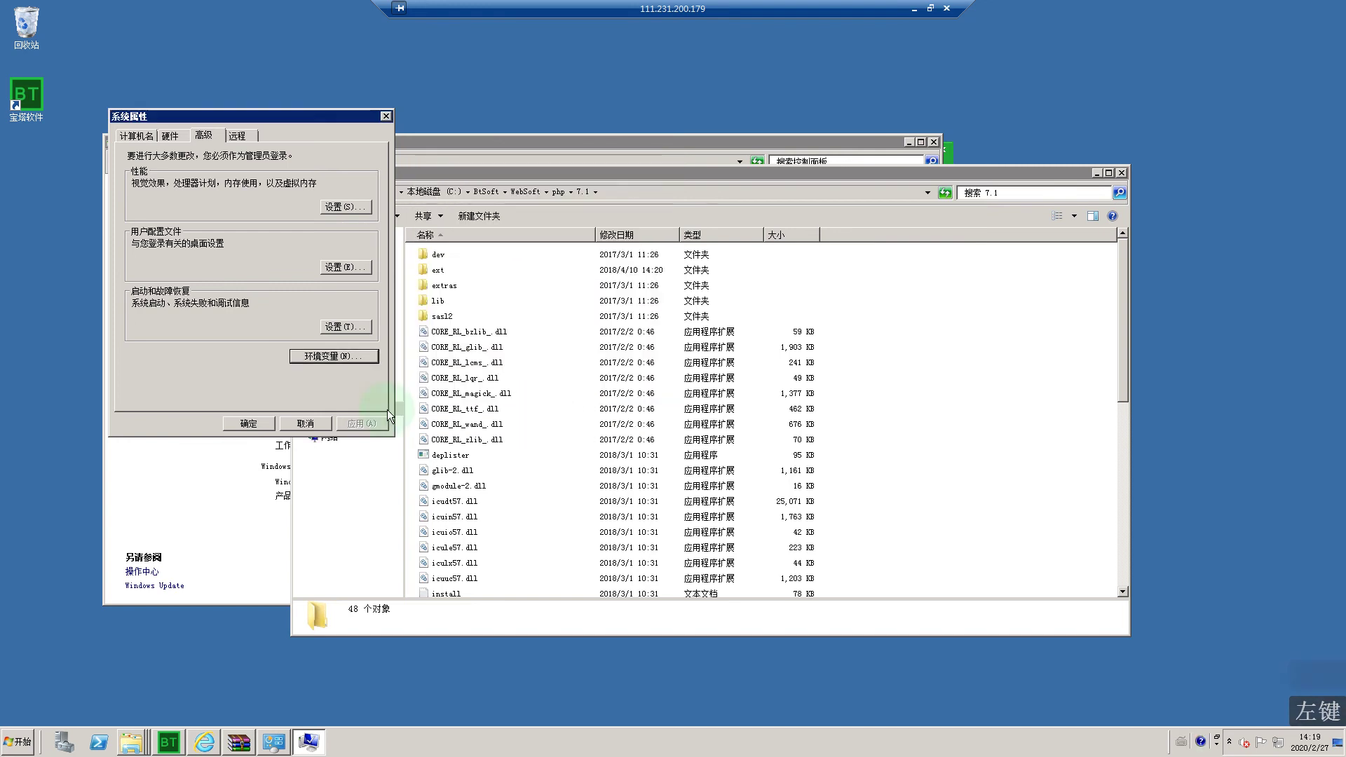
{"action": "left_click", "coordinate": [247, 424]}
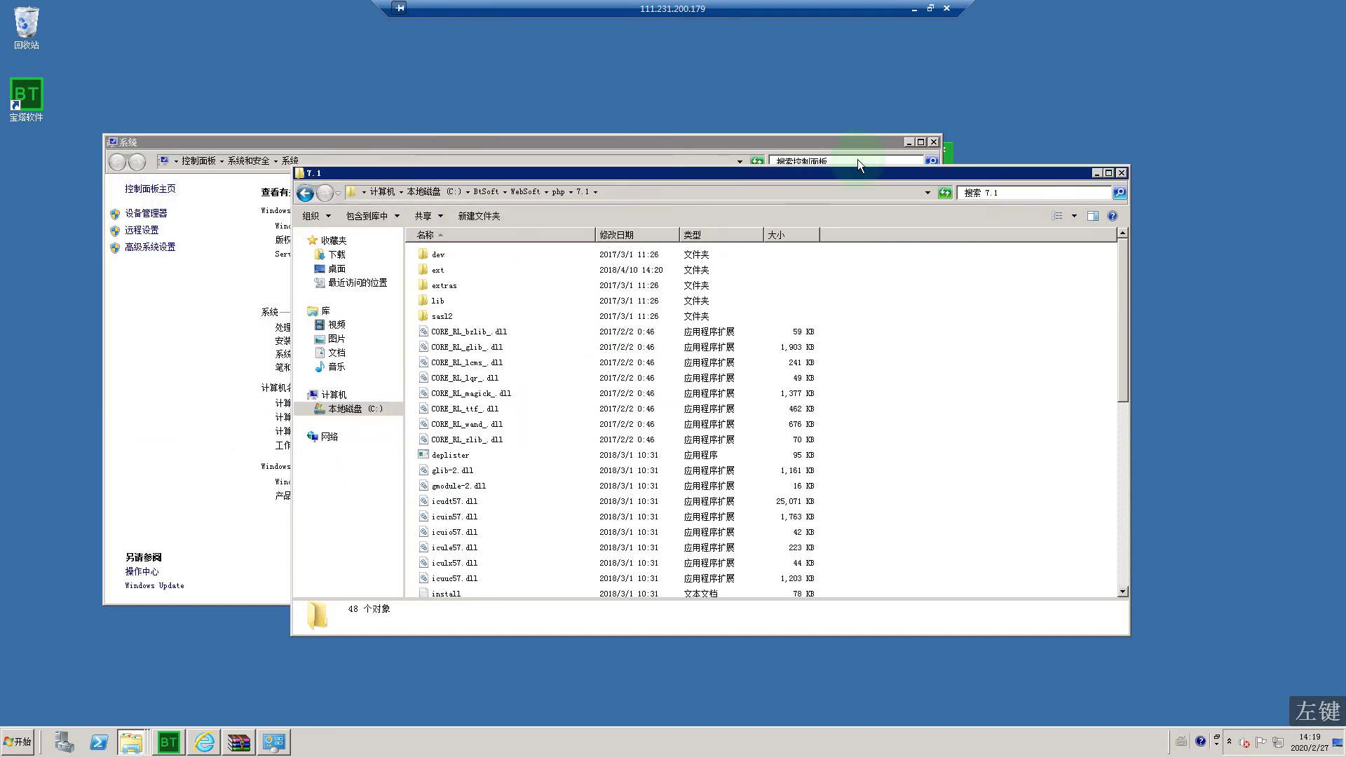
{"action": "left_click", "coordinate": [307, 193]}
{"action": "left_click", "coordinate": [305, 193]}
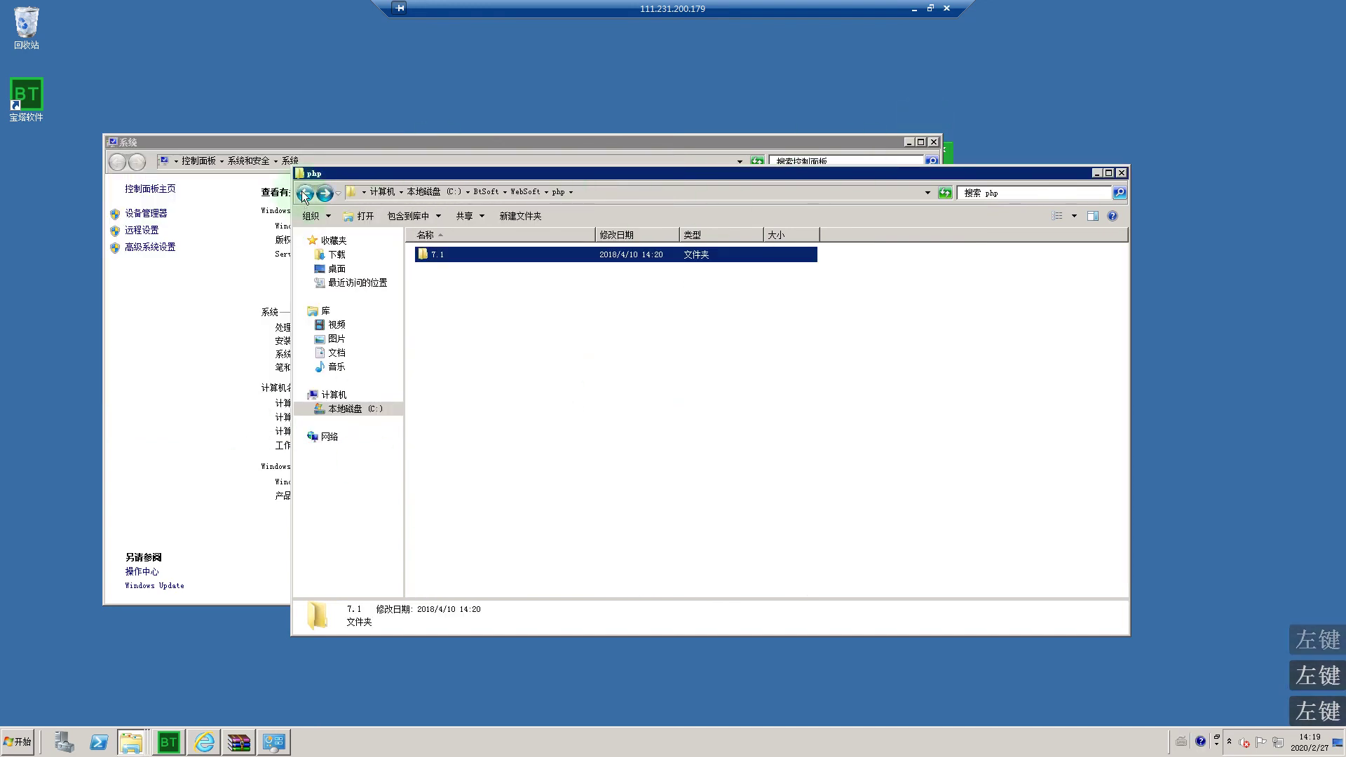
{"action": "left_click", "coordinate": [1122, 172]}
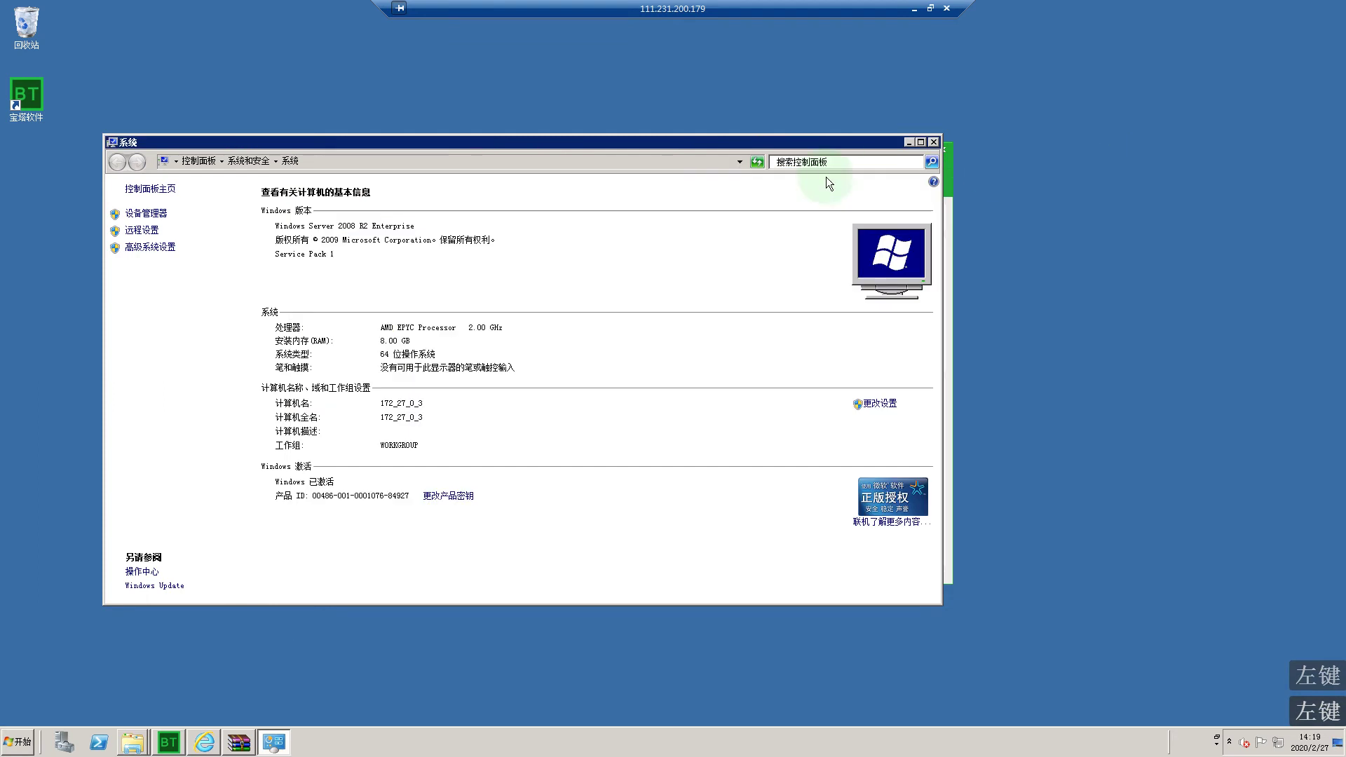
Step: Close the System window and launch Command Prompt via a Start menu search for cmd
{"action": "left_click", "coordinate": [938, 141]}
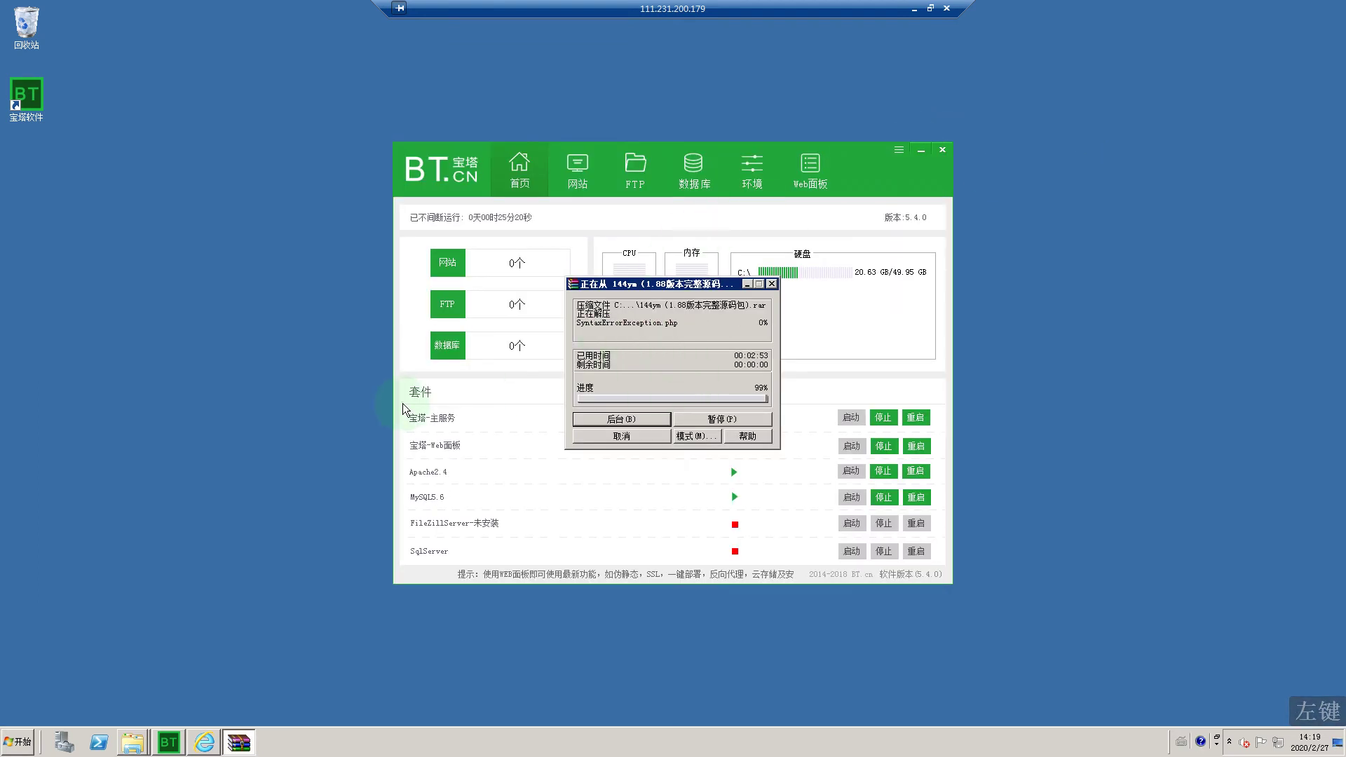
{"action": "left_click", "coordinate": [17, 743]}
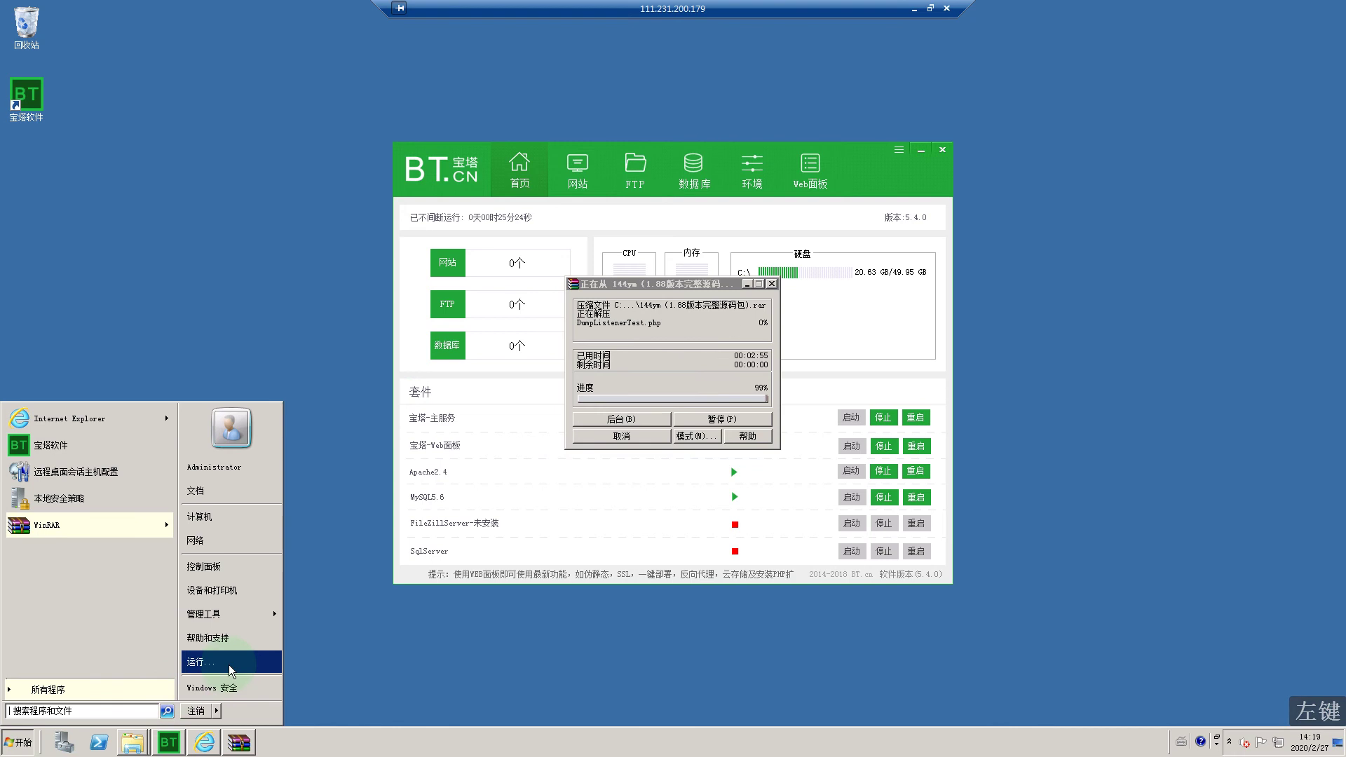
{"action": "left_click", "coordinate": [110, 700]}
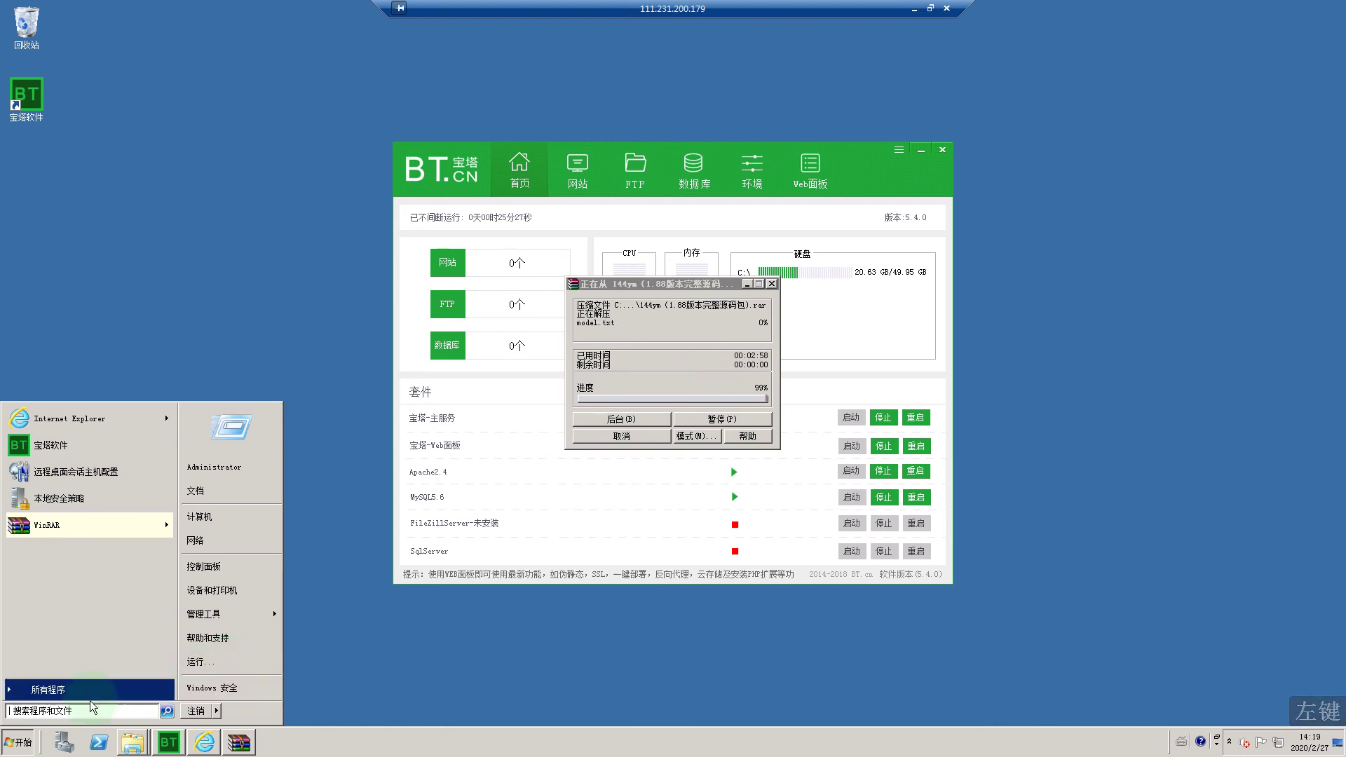
{"action": "left_click", "coordinate": [79, 712]}
{"action": "left_click", "coordinate": [79, 712]}
{"action": "type", "text": "cmd"}
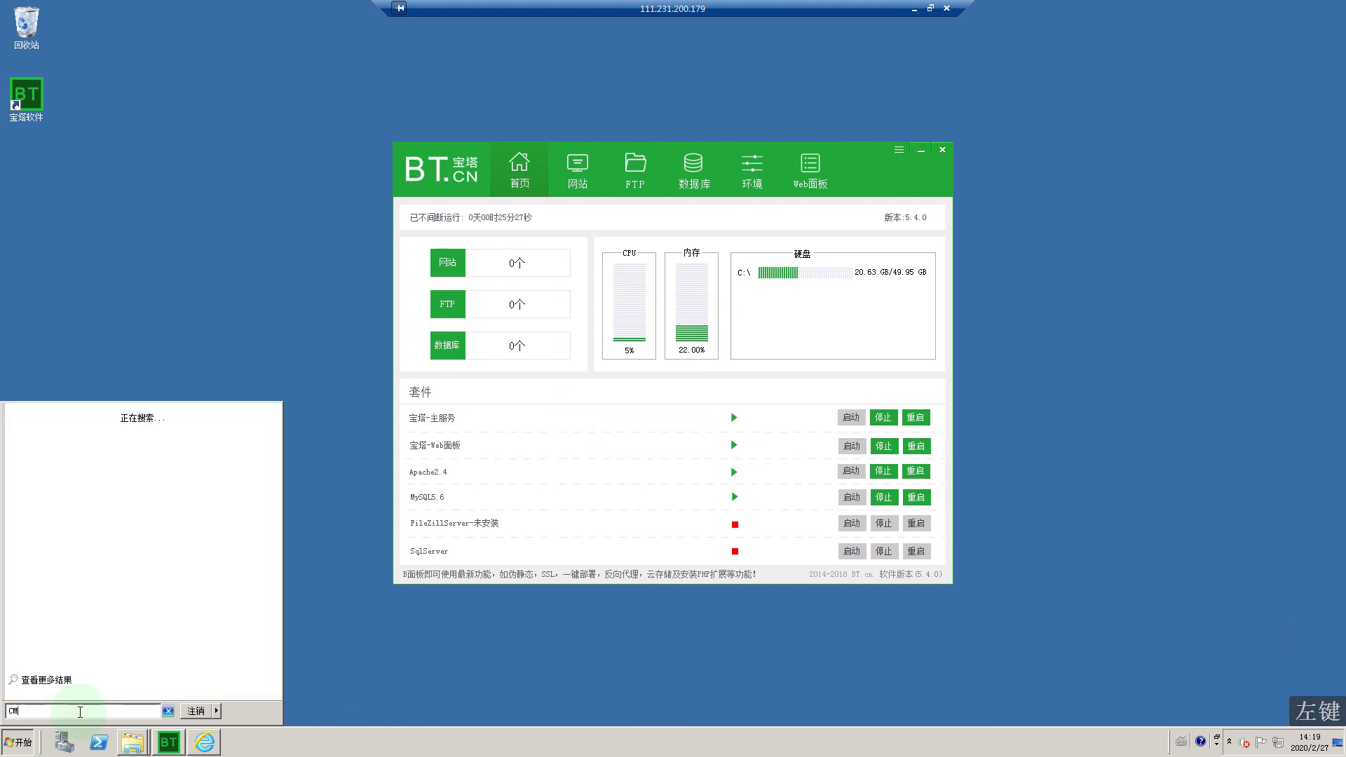
{"action": "key", "text": "Return"}
Step: Run php in Command Prompt, then try closing the unresponsive window
{"action": "left_click", "coordinate": [303, 279]}
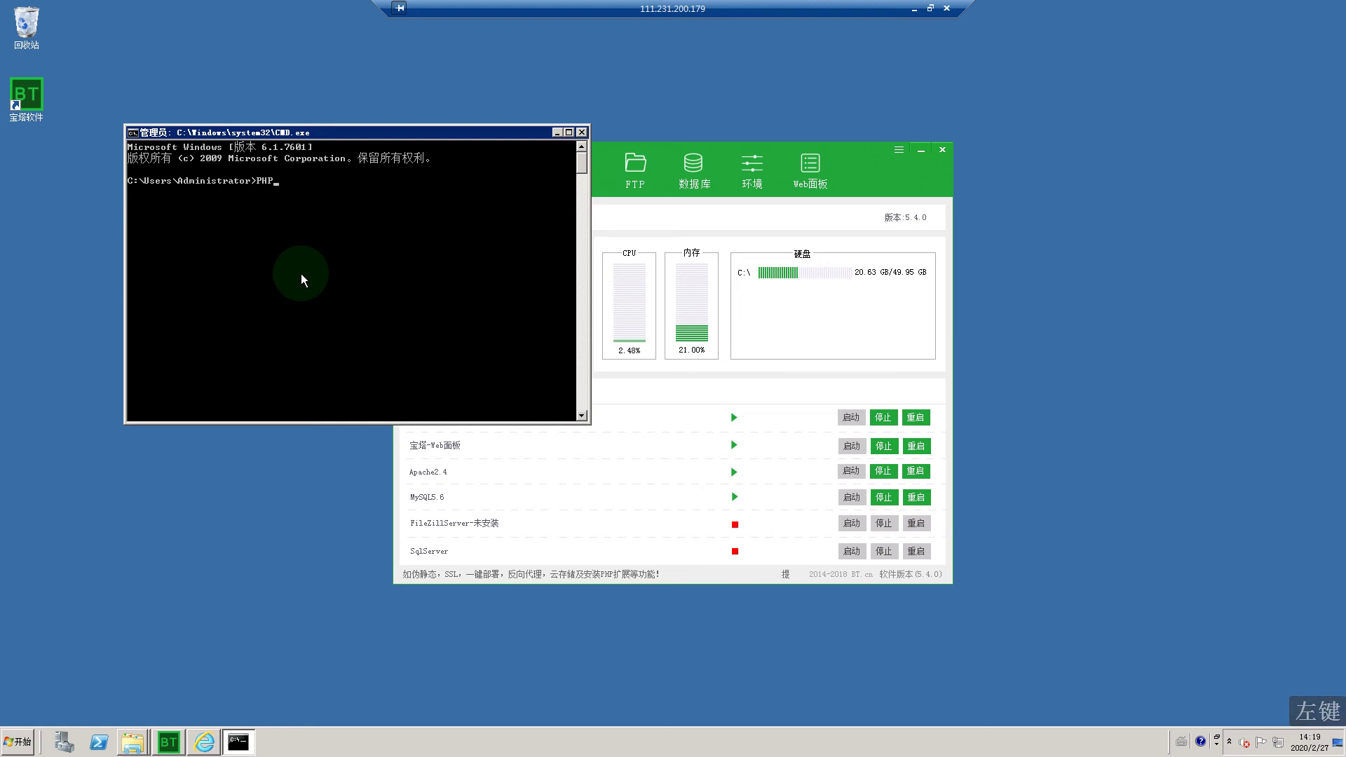
{"action": "key", "text": "Caps_Lock"}
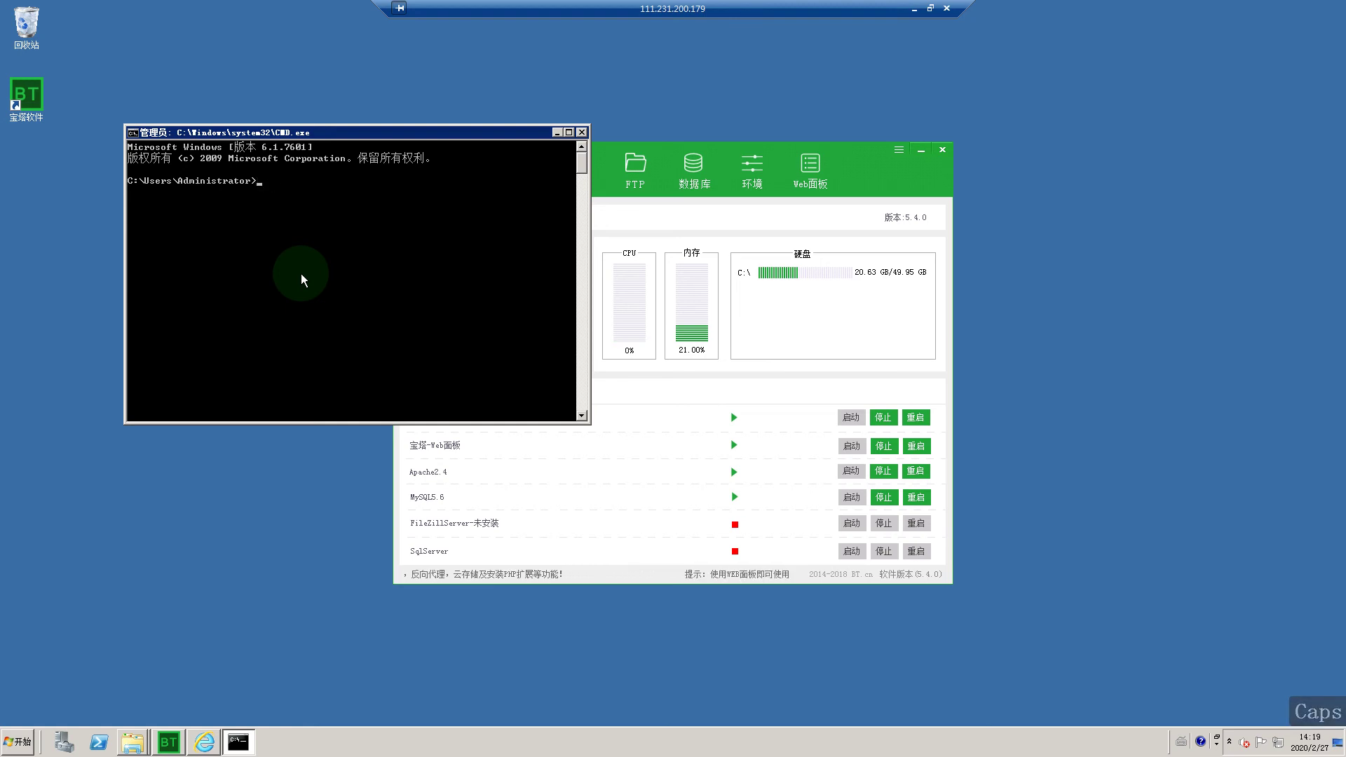
{"action": "key", "text": "Return"}
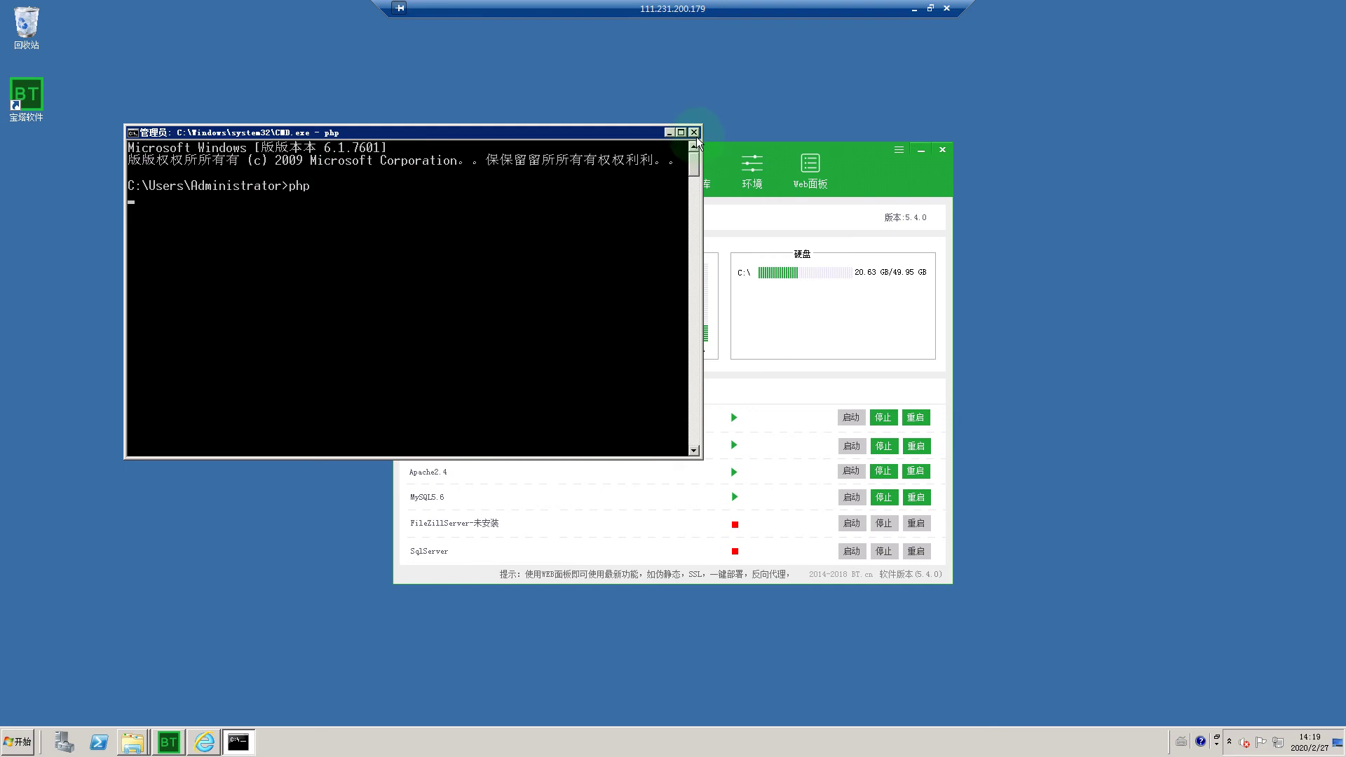
{"action": "left_click", "coordinate": [675, 135]}
{"action": "right_click", "coordinate": [249, 740]}
{"action": "left_click", "coordinate": [248, 739]}
{"action": "left_click", "coordinate": [244, 738]}
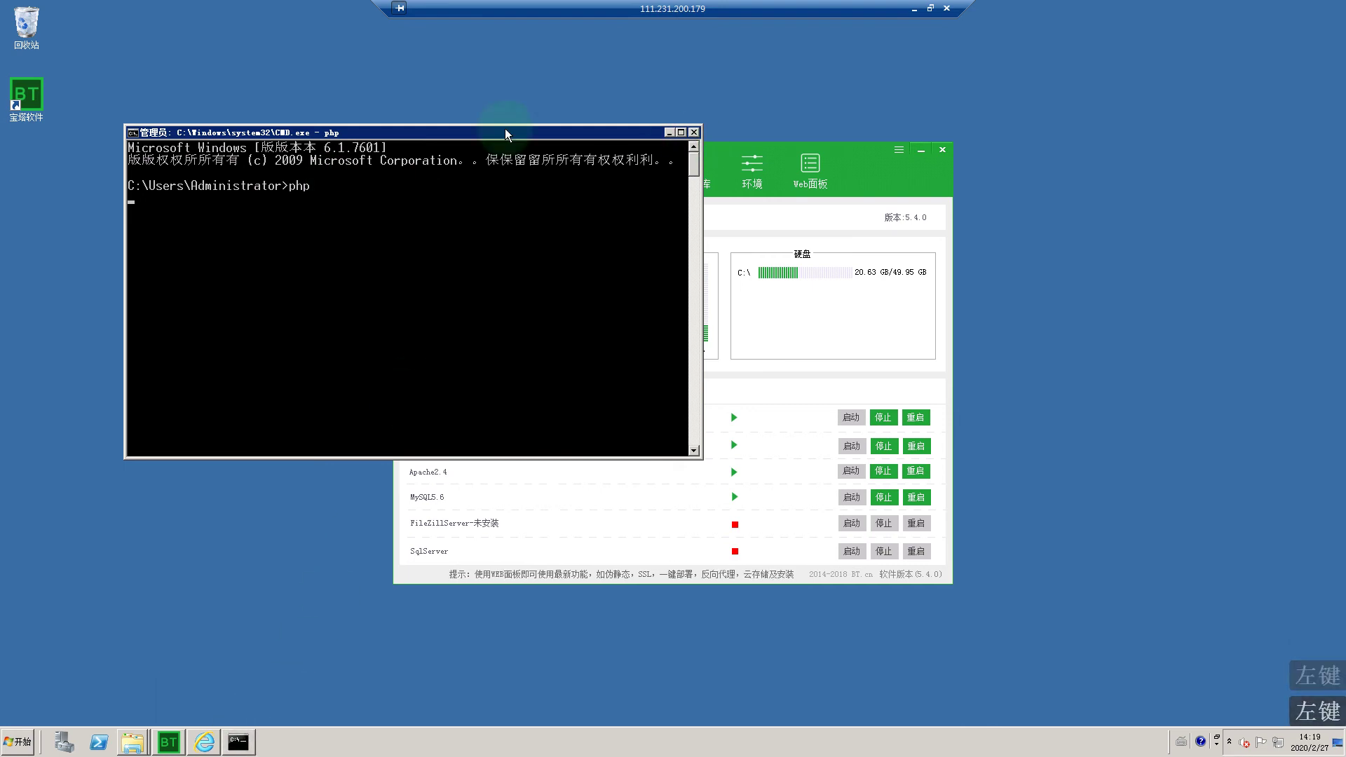
{"action": "left_click", "coordinate": [694, 133]}
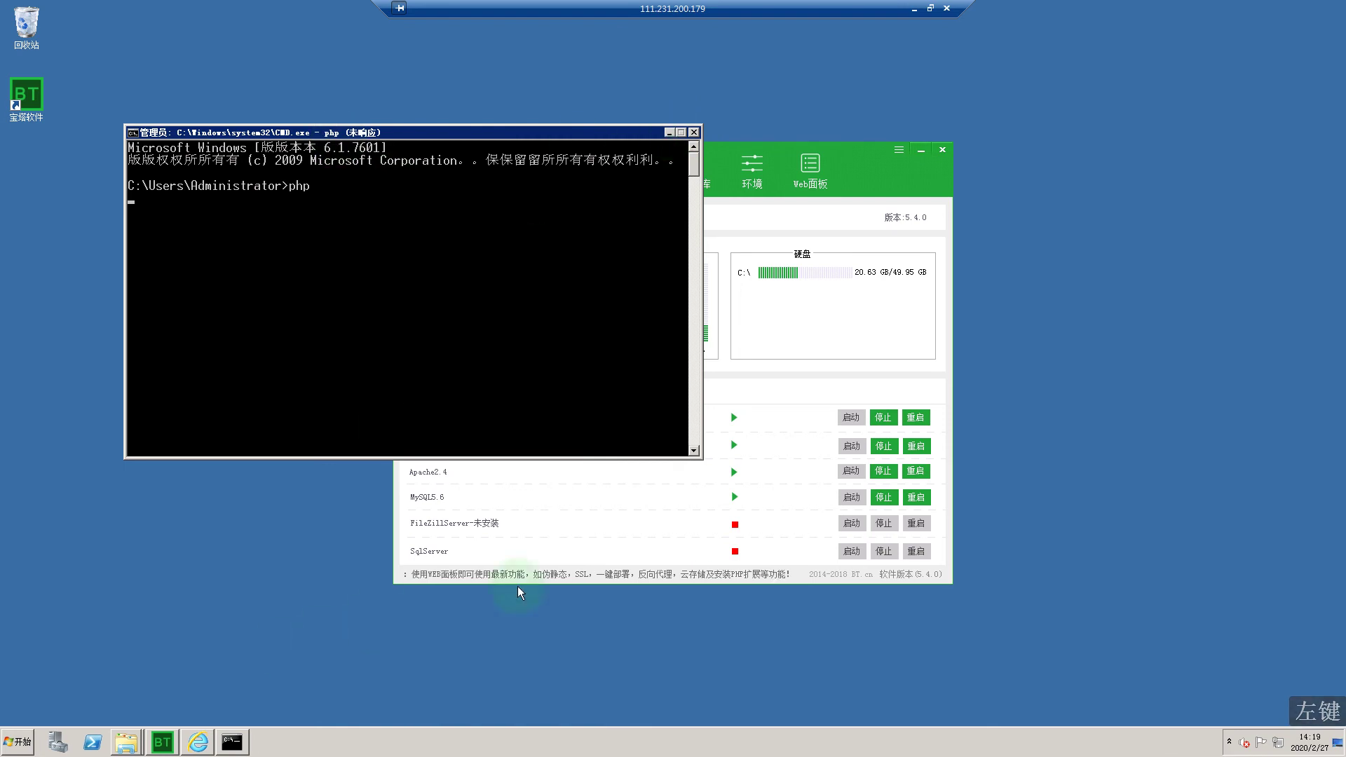
{"action": "left_click", "coordinate": [861, 170]}
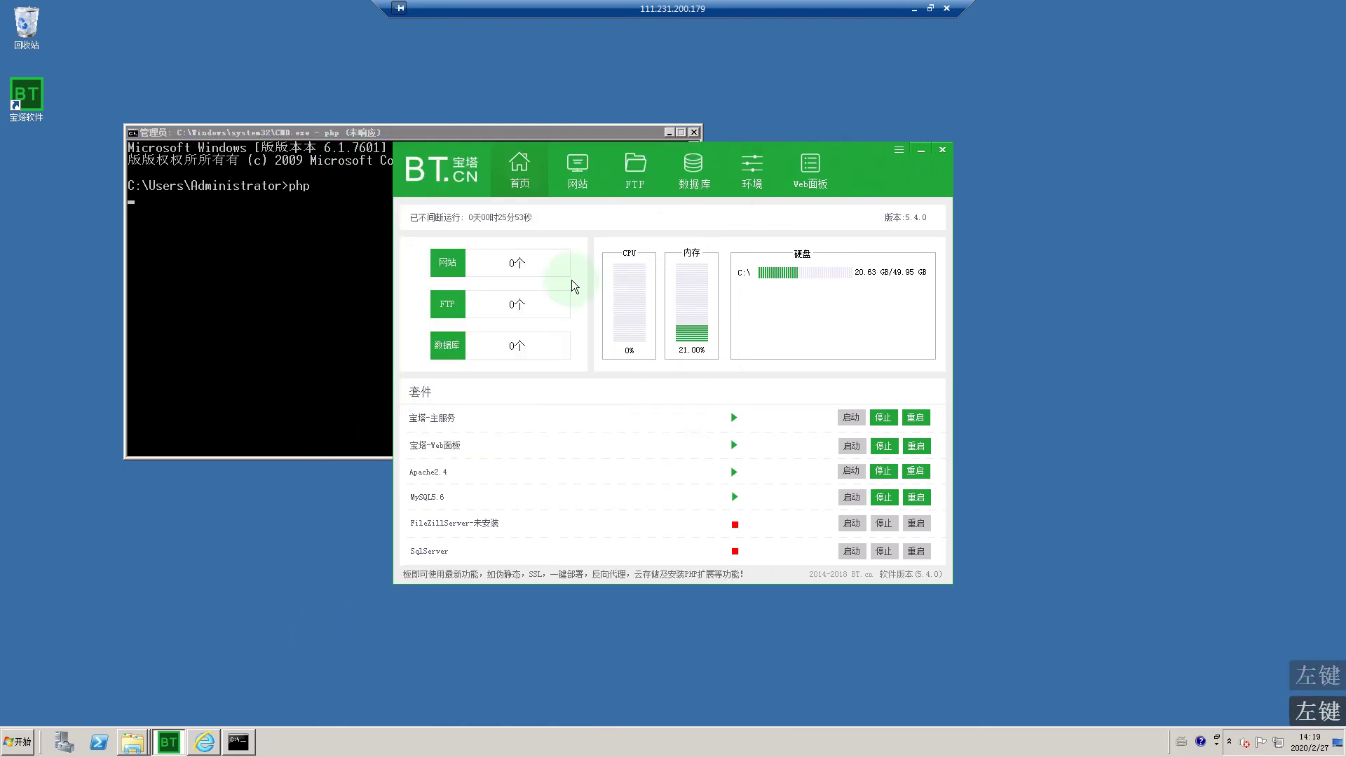
{"action": "left_click", "coordinate": [268, 607]}
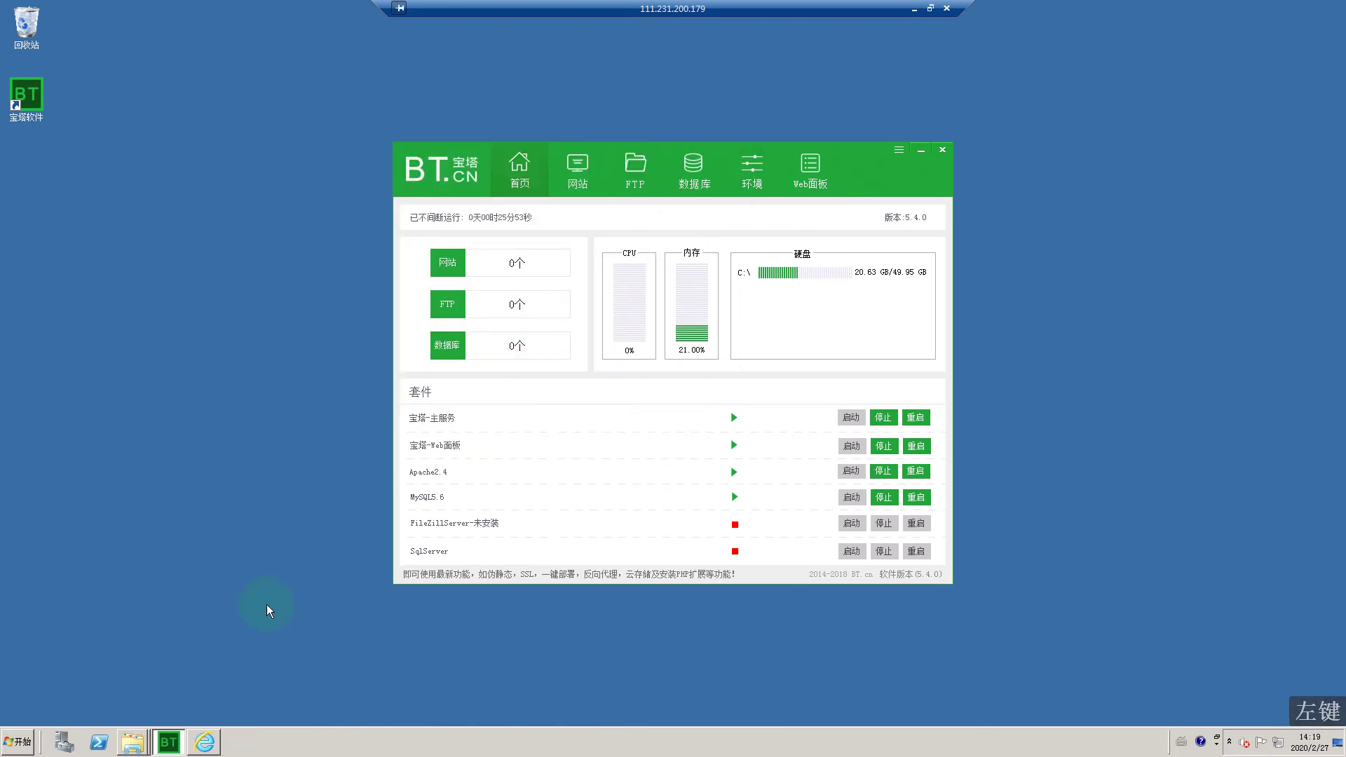
{"action": "left_click", "coordinate": [132, 742]}
{"action": "left_click", "coordinate": [151, 714]}
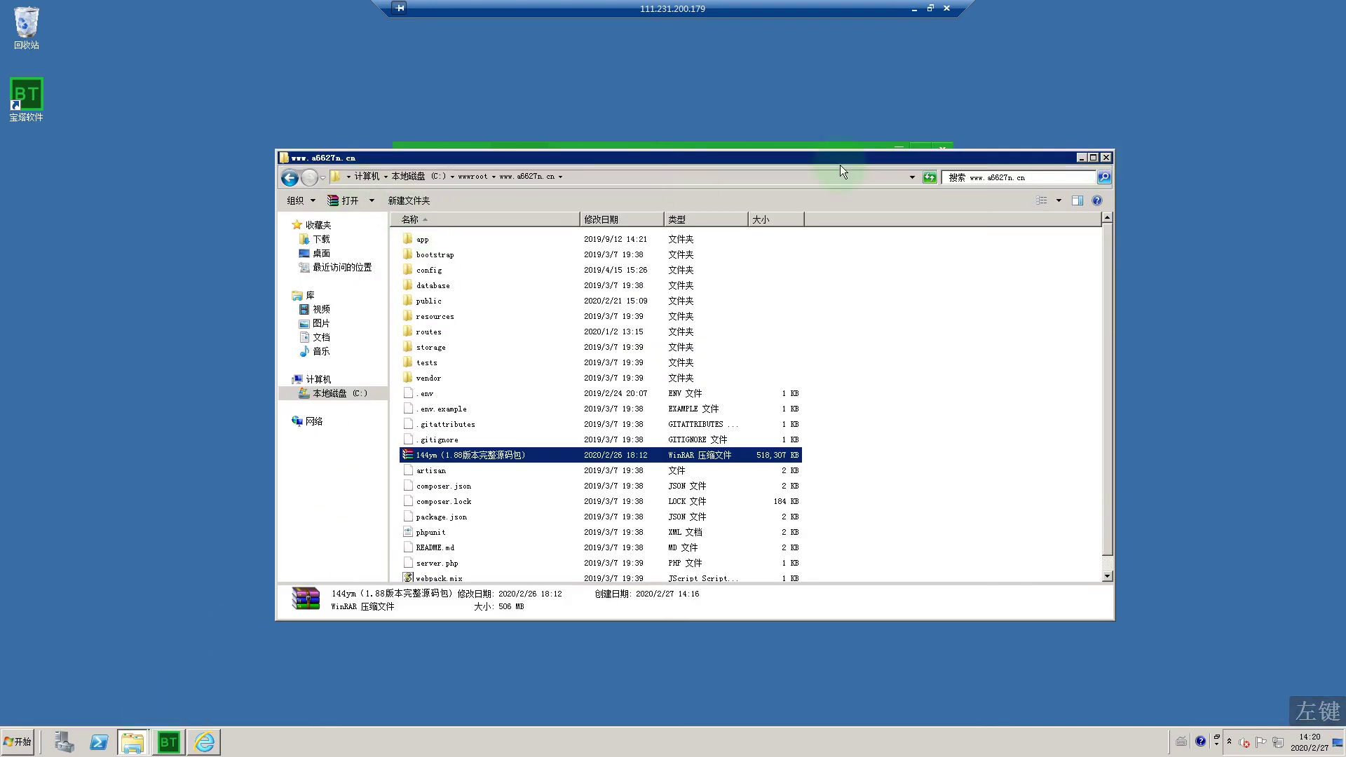
{"action": "left_click", "coordinate": [289, 179]}
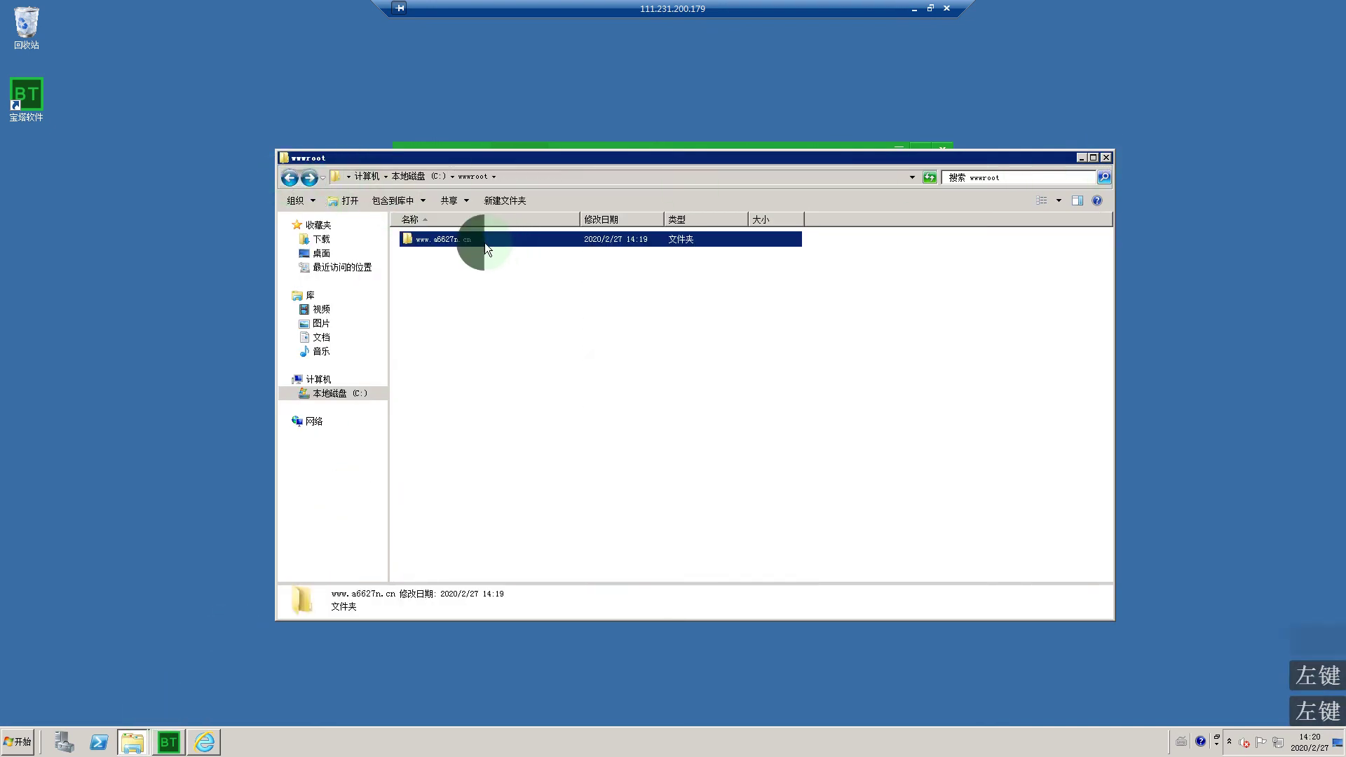
{"action": "double_click", "coordinate": [485, 243]}
{"action": "scroll", "coordinate": [471, 519], "scroll_direction": "down", "scroll_amount": 1}
{"action": "scroll", "coordinate": [467, 250], "scroll_direction": "up", "scroll_amount": 1}
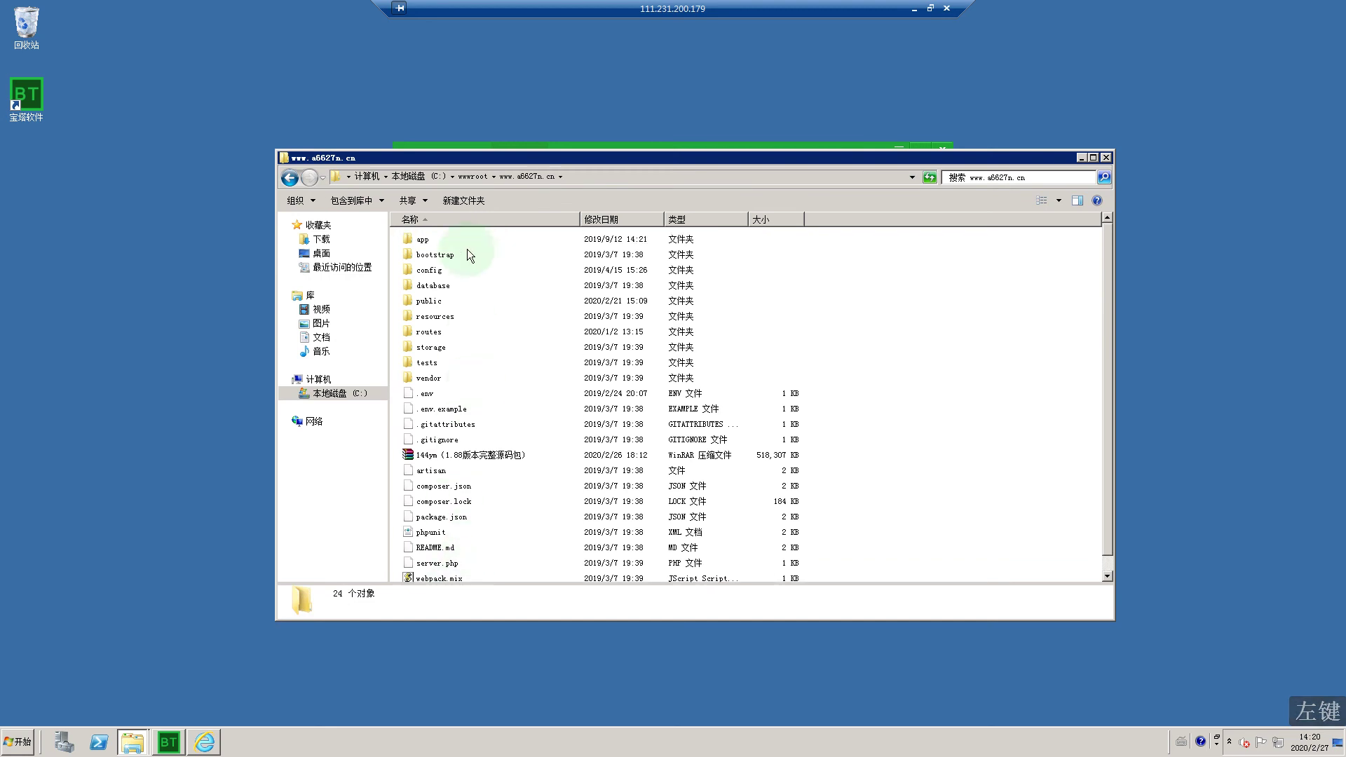
{"action": "right_click", "coordinate": [462, 459]}
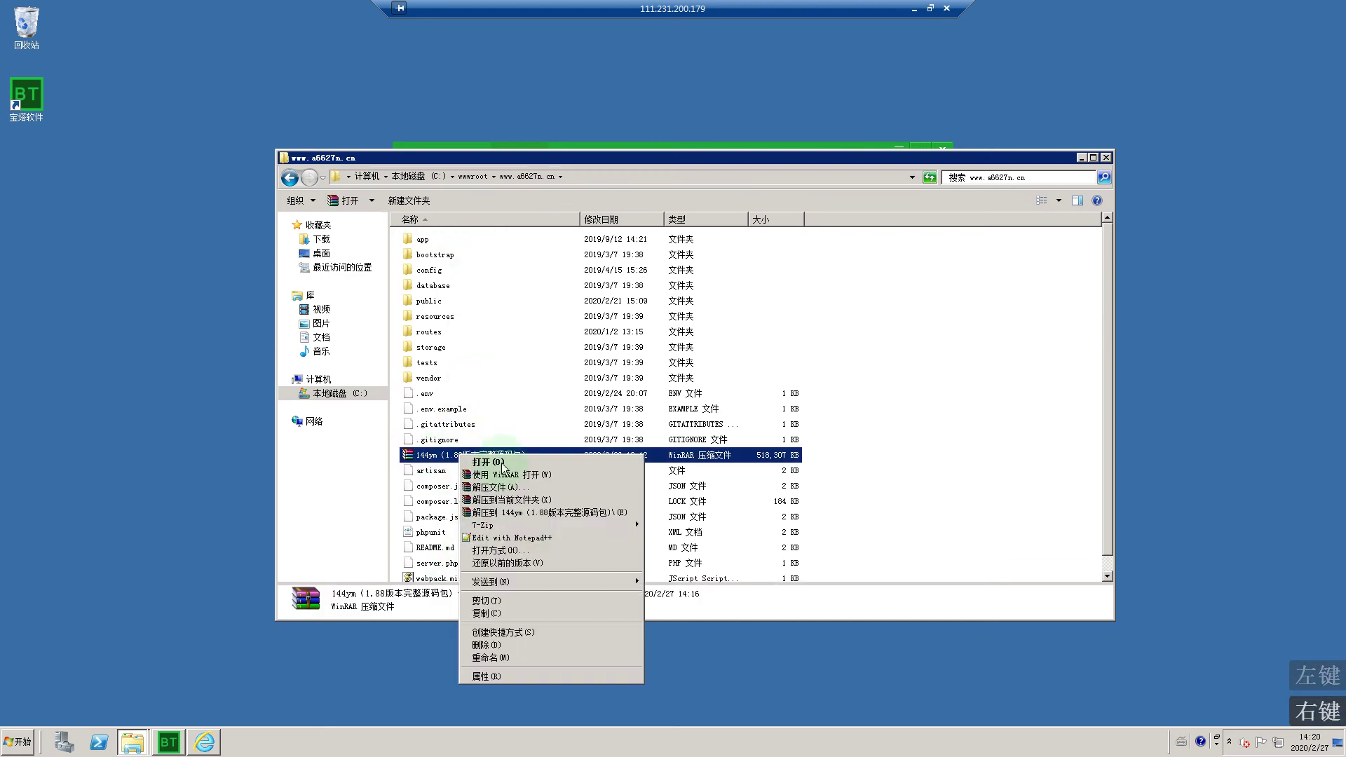
{"action": "left_click", "coordinate": [488, 645]}
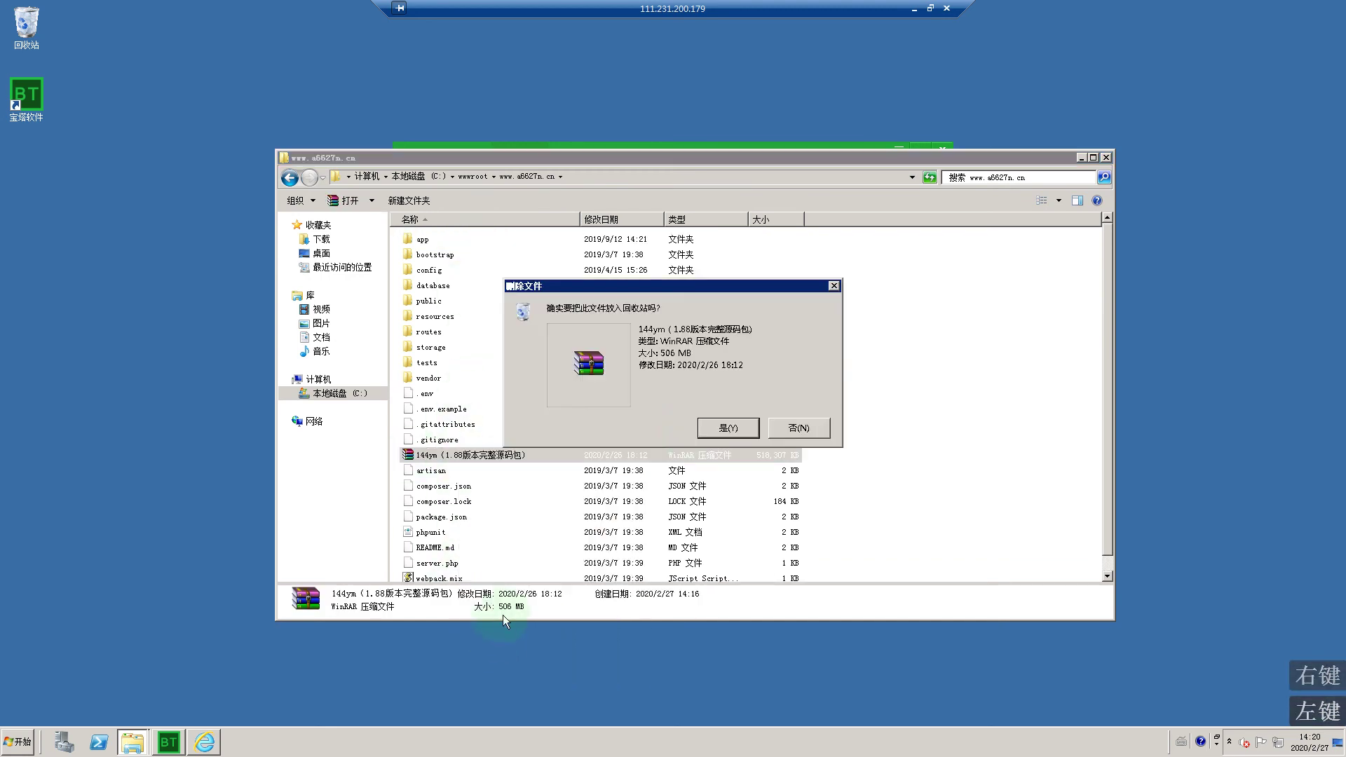
{"action": "left_click", "coordinate": [707, 427]}
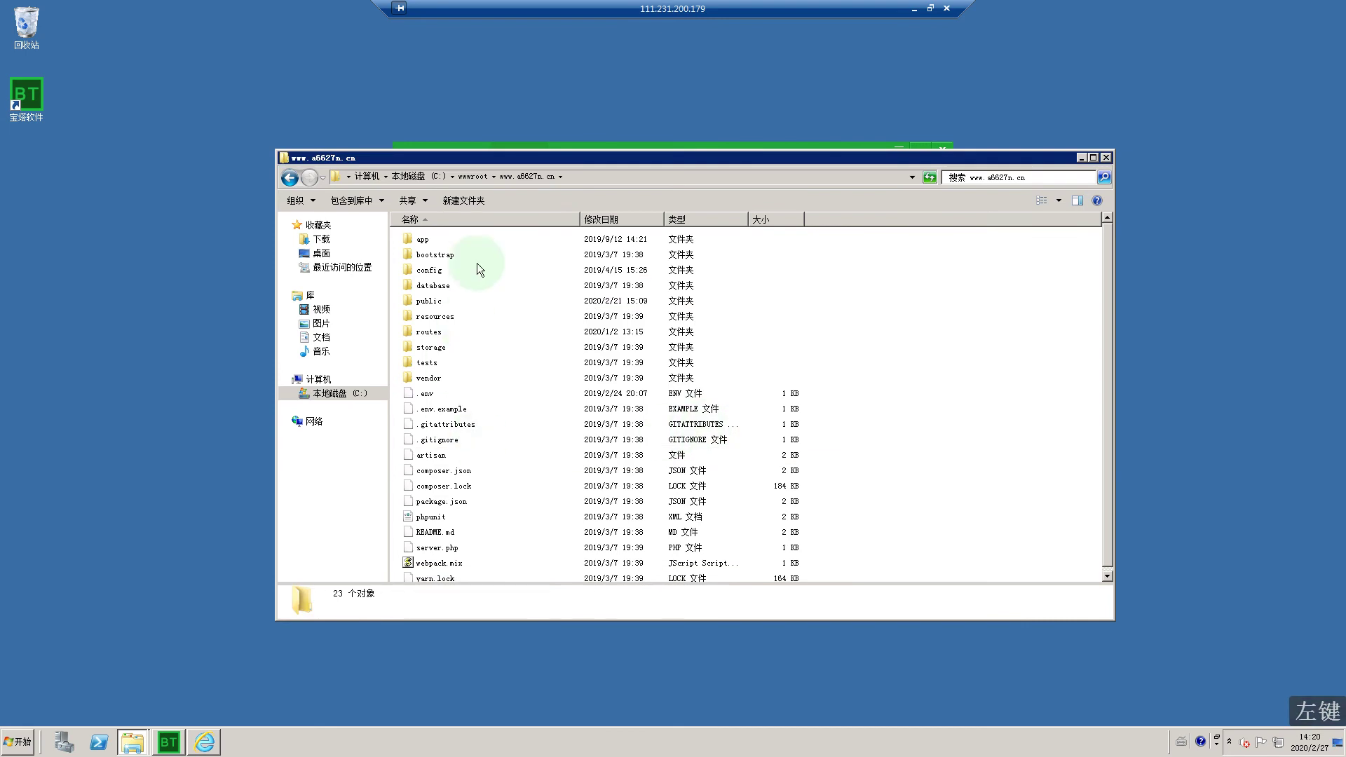
Step: Run 同步网站 in the desktop client's 网站 tab to synchronise the websites list
{"action": "left_click", "coordinate": [479, 145]}
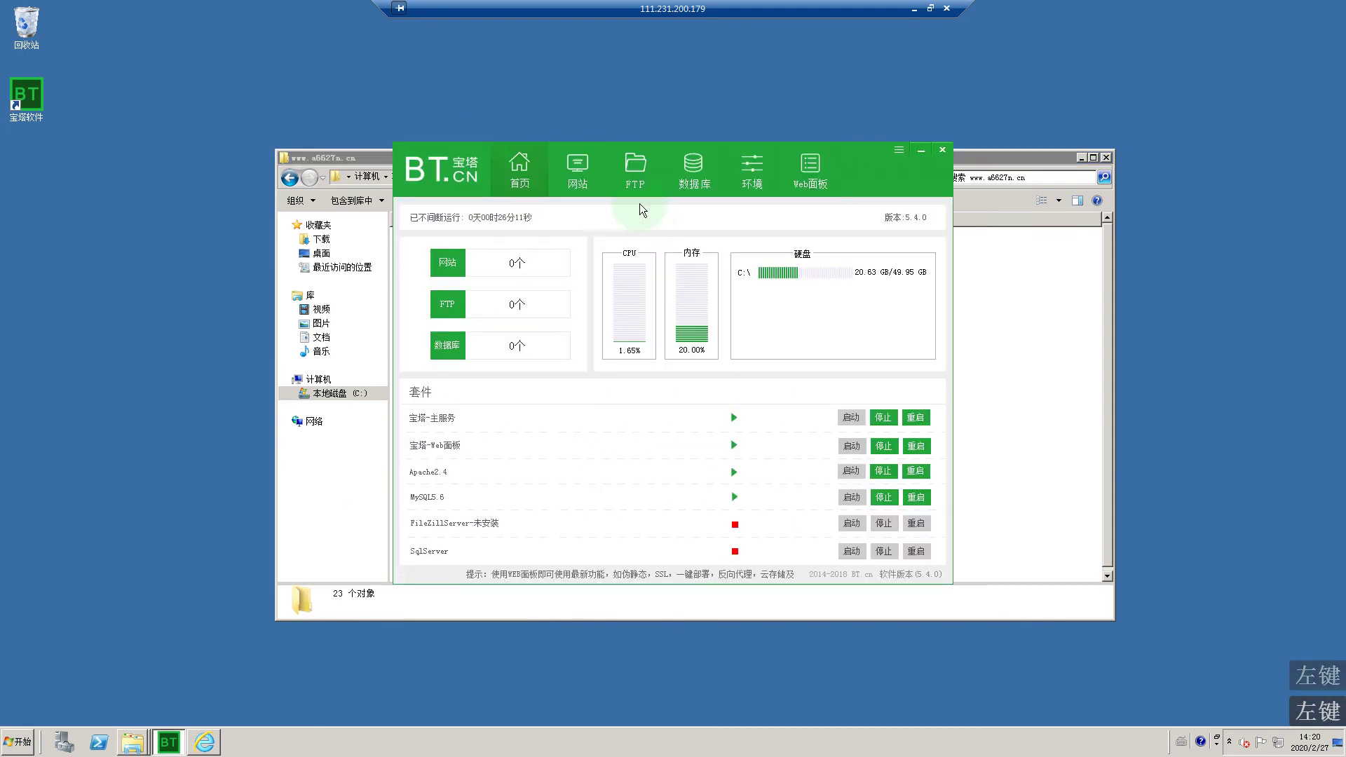
{"action": "left_click", "coordinate": [577, 175]}
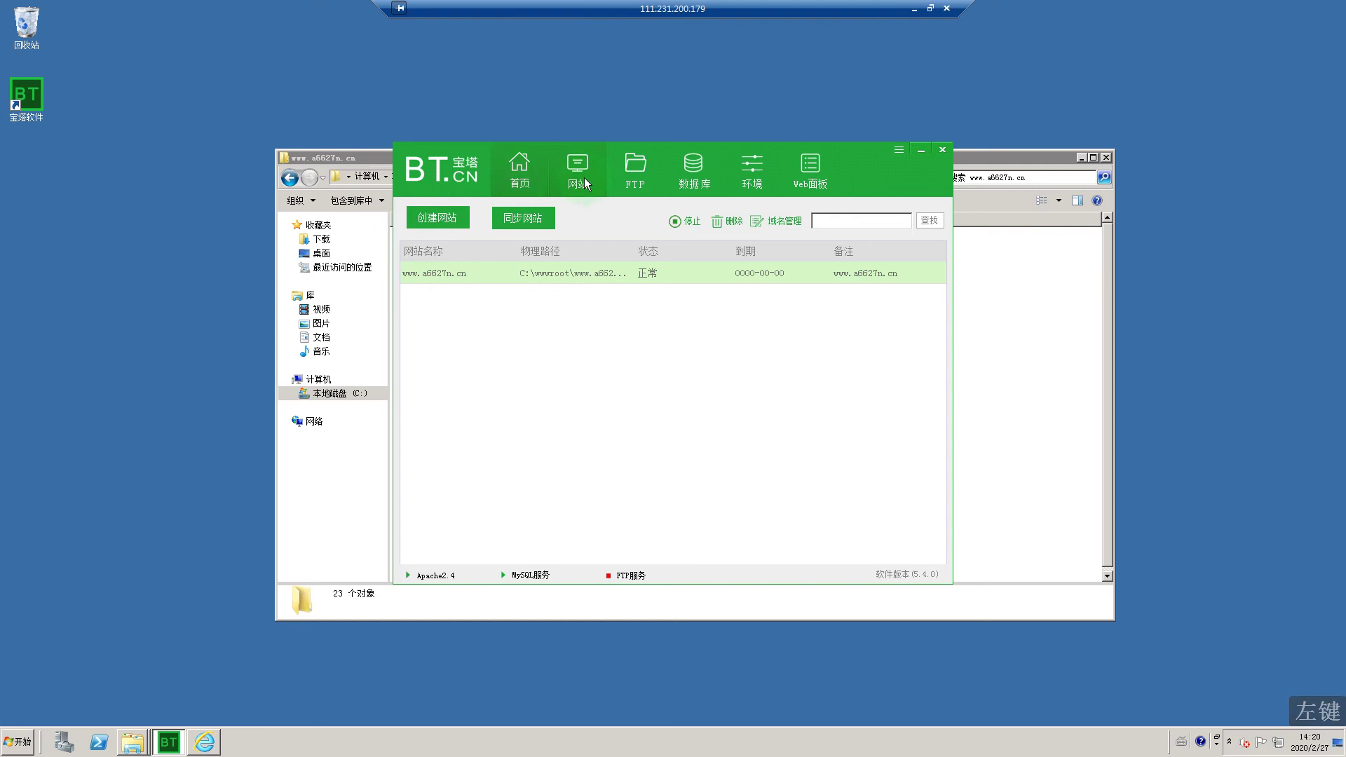
{"action": "left_click", "coordinate": [522, 220]}
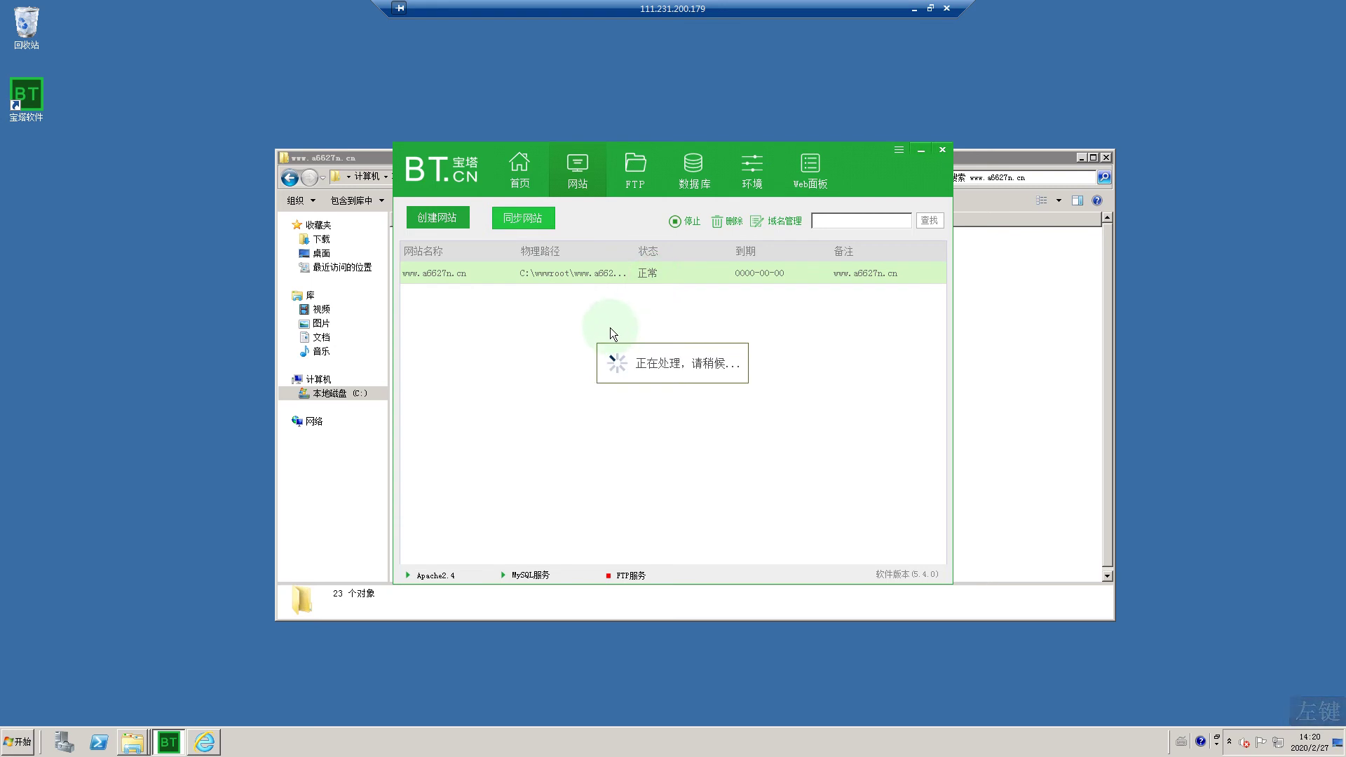
{"action": "left_click", "coordinate": [218, 742]}
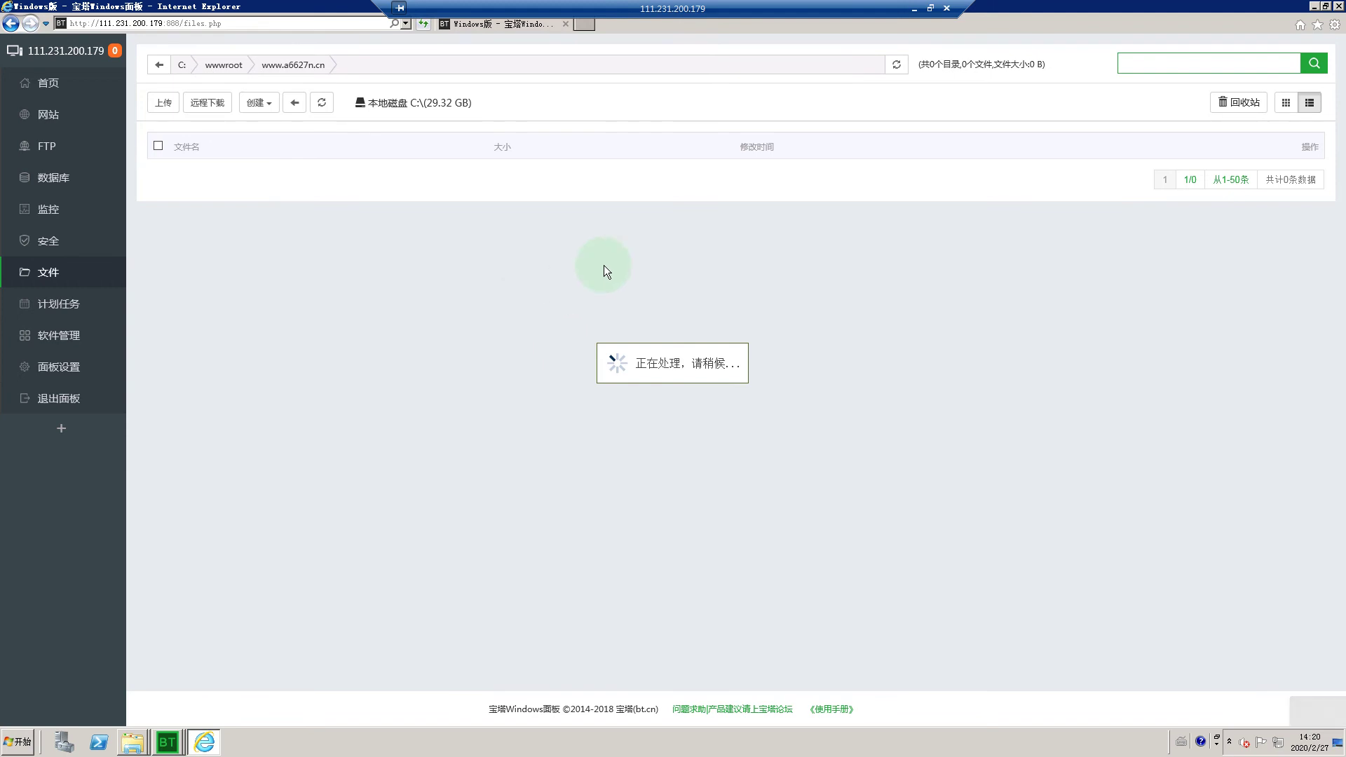
{"action": "left_click", "coordinate": [1315, 6]}
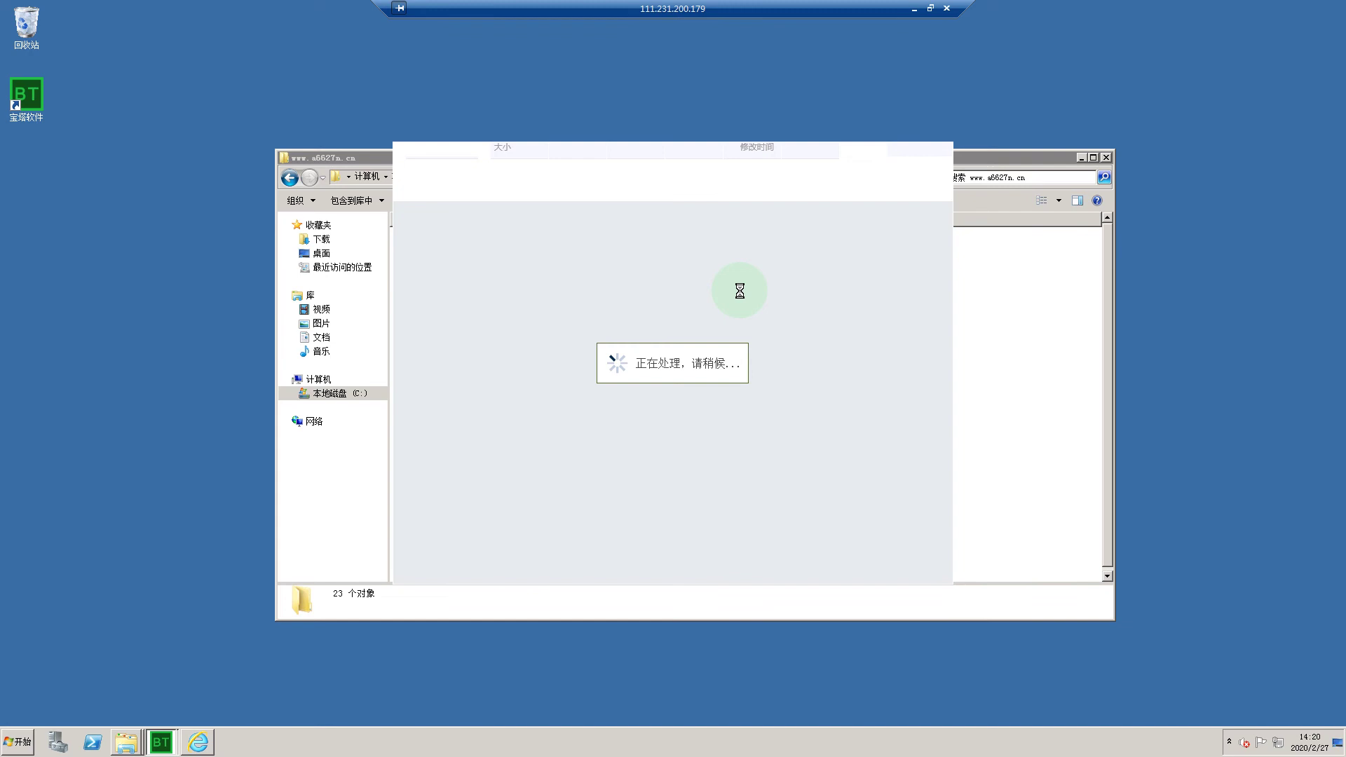
{"action": "right_click", "coordinate": [679, 84]}
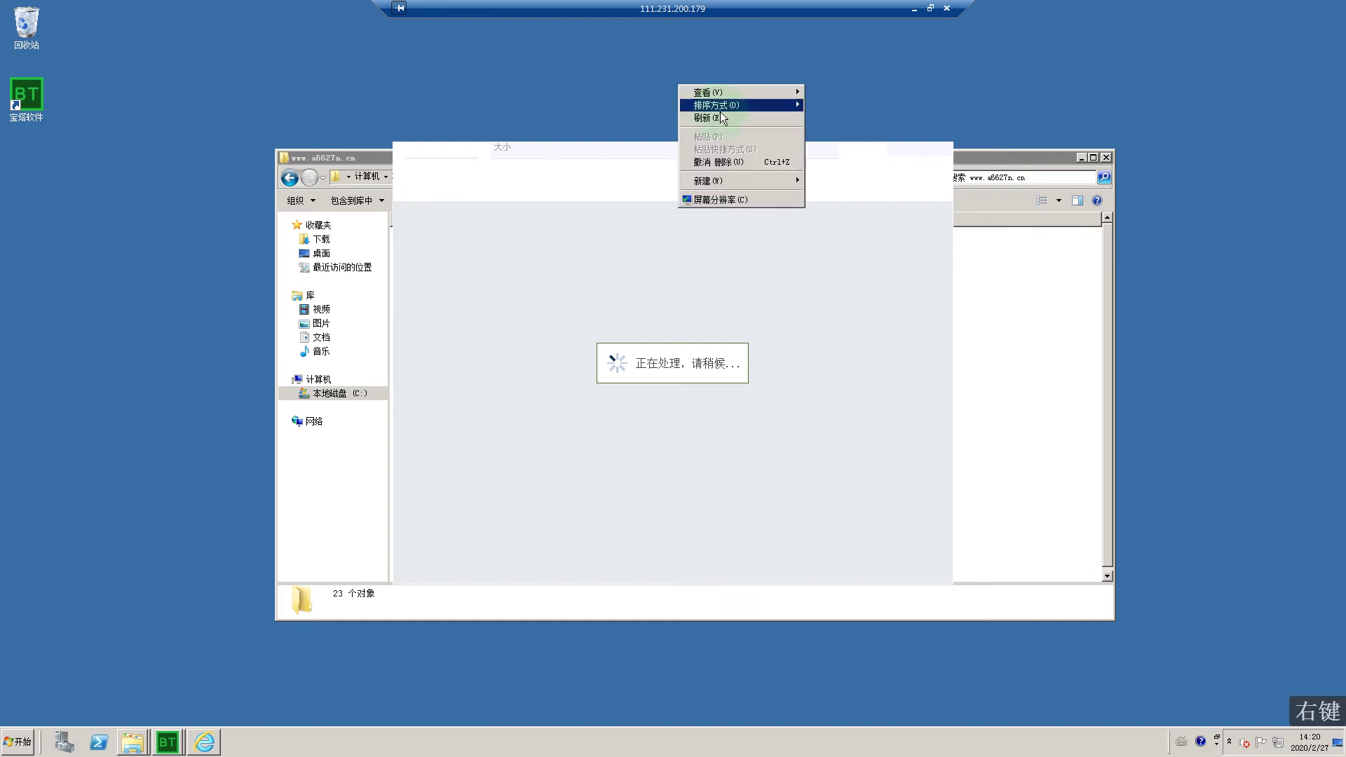
{"action": "left_click", "coordinate": [693, 104]}
{"action": "right_click", "coordinate": [678, 82]}
{"action": "left_click", "coordinate": [692, 112]}
{"action": "right_click", "coordinate": [657, 79]}
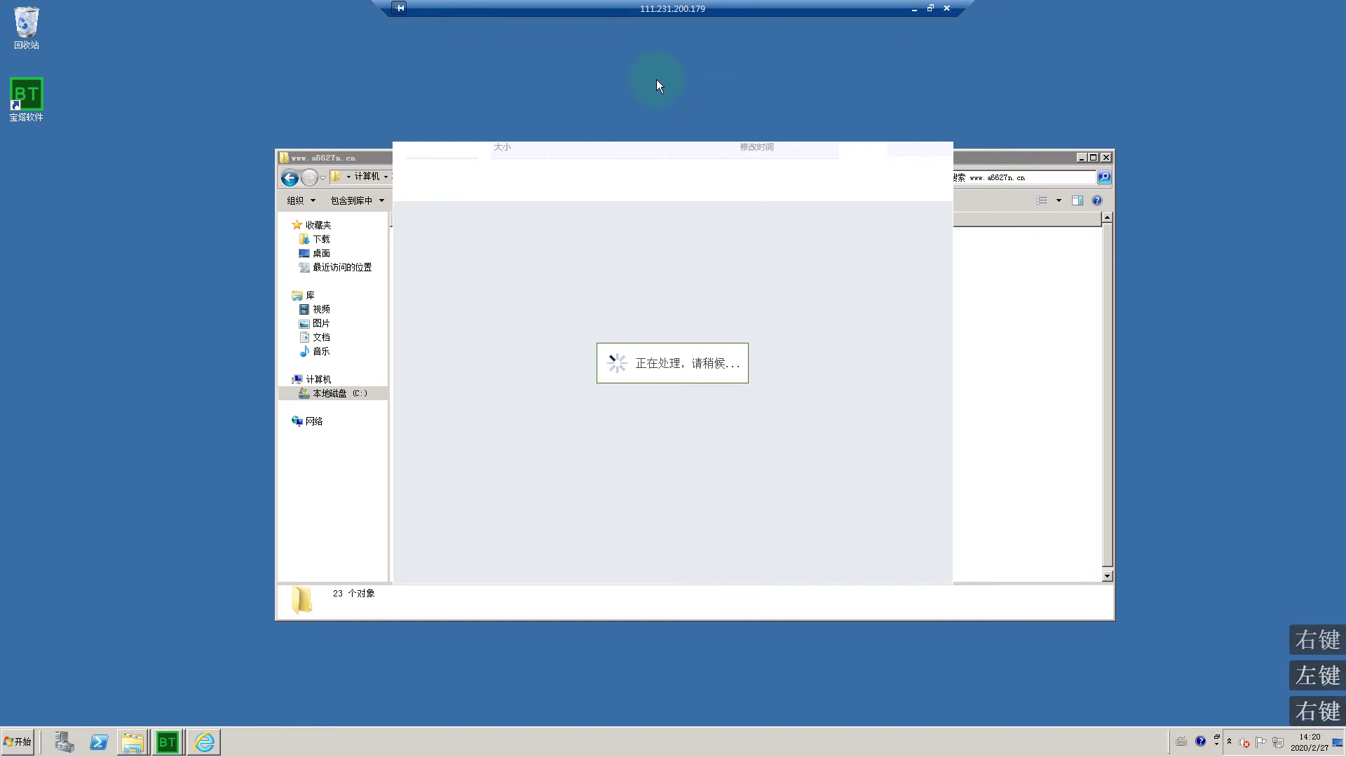
{"action": "left_click", "coordinate": [705, 113]}
{"action": "right_click", "coordinate": [679, 88]}
{"action": "left_click", "coordinate": [690, 116]}
{"action": "right_click", "coordinate": [670, 79]}
{"action": "left_click", "coordinate": [701, 112]}
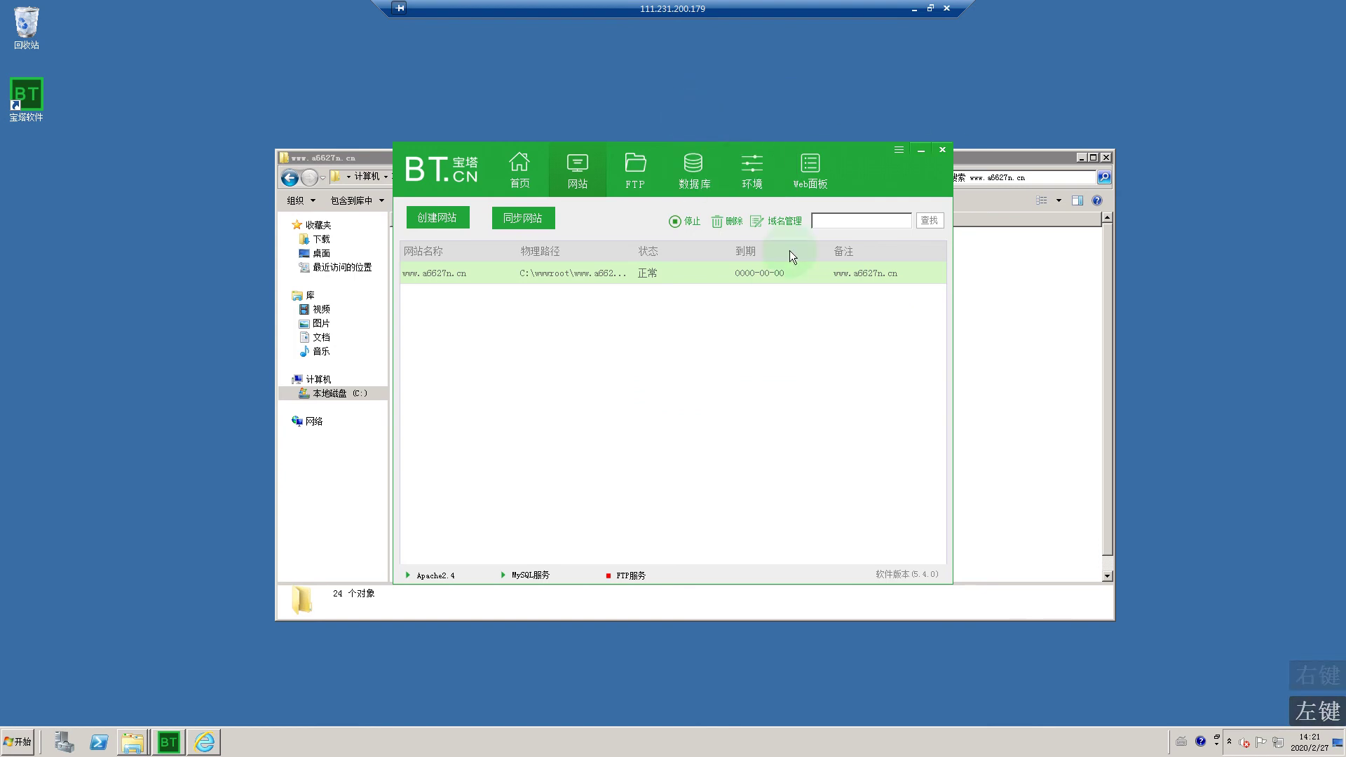
{"action": "left_click", "coordinate": [193, 748]}
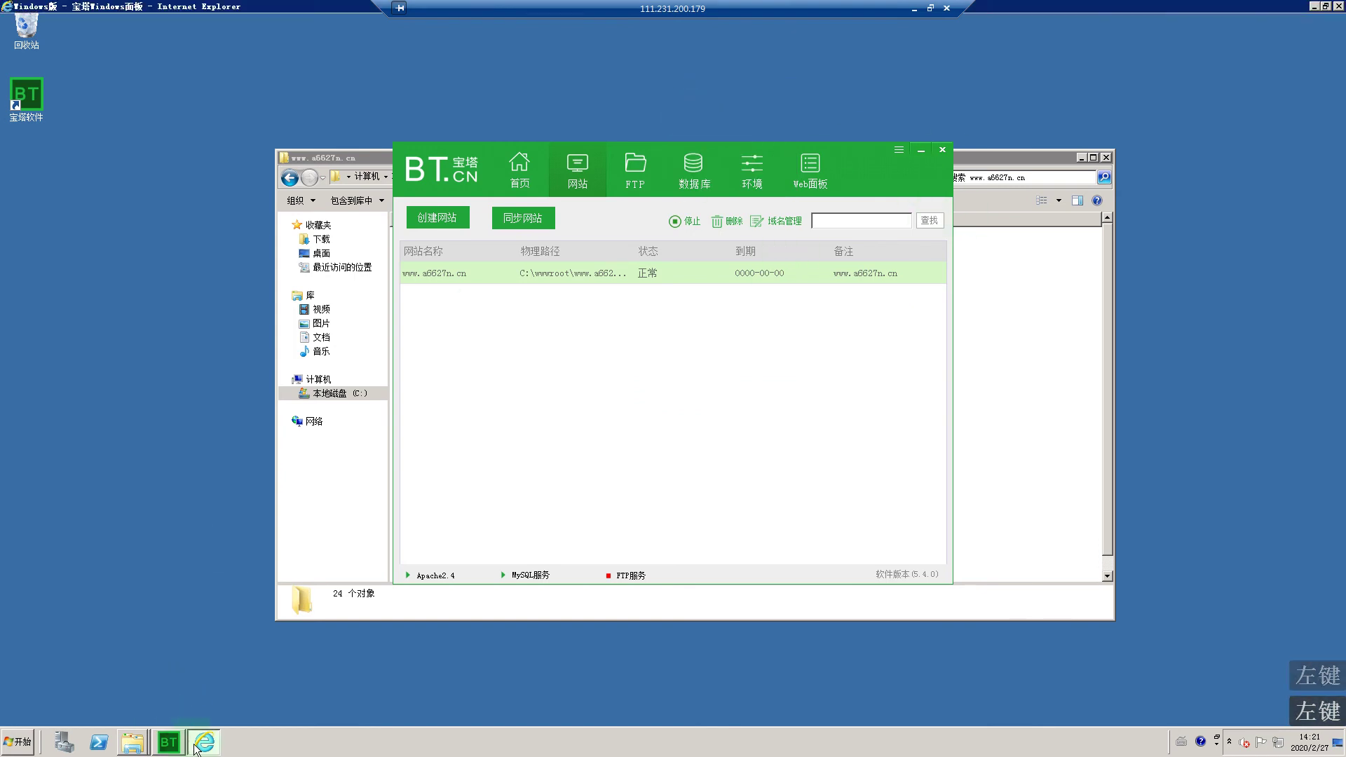
{"action": "left_click", "coordinate": [322, 102]}
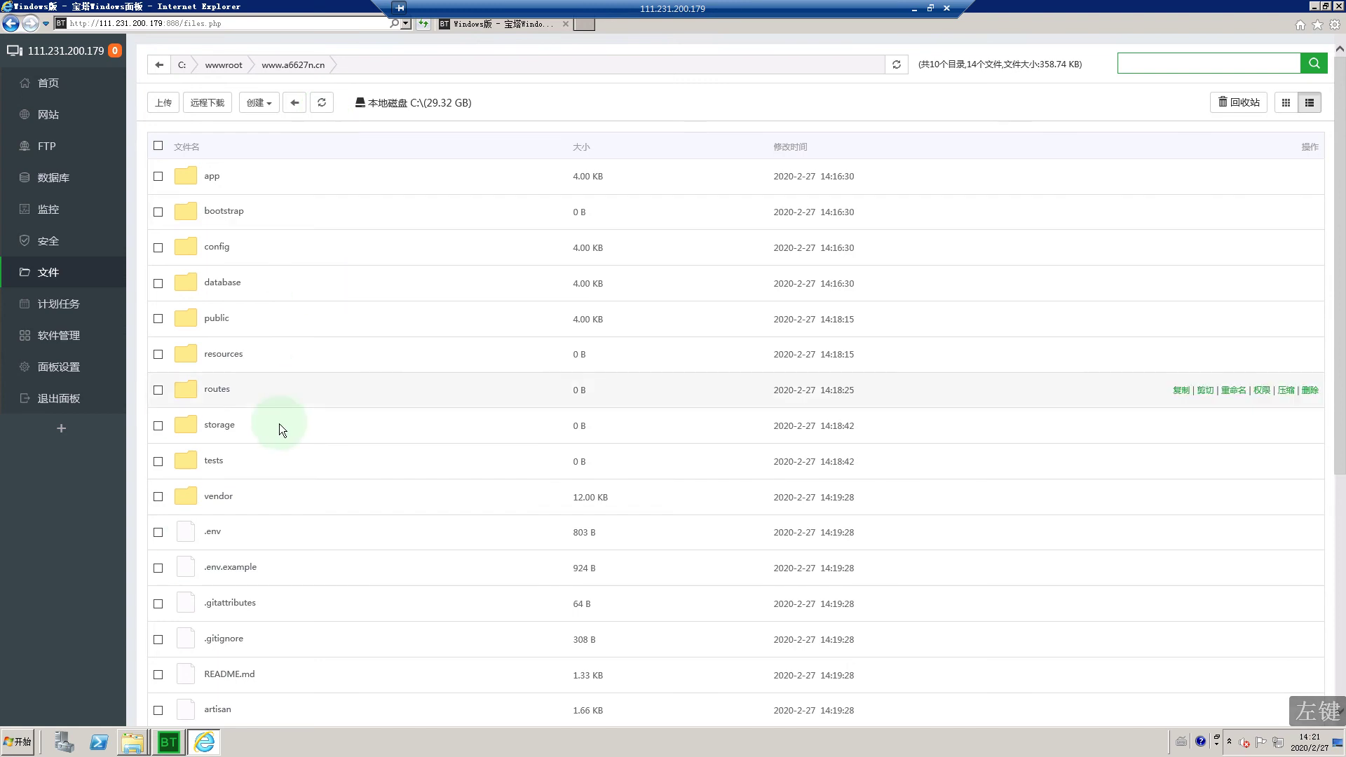
{"action": "scroll", "coordinate": [293, 423], "scroll_direction": "down", "scroll_amount": 5}
{"action": "scroll", "coordinate": [287, 418], "scroll_direction": "up", "scroll_amount": 4}
{"action": "scroll", "coordinate": [281, 402], "scroll_direction": "up", "scroll_amount": 2}
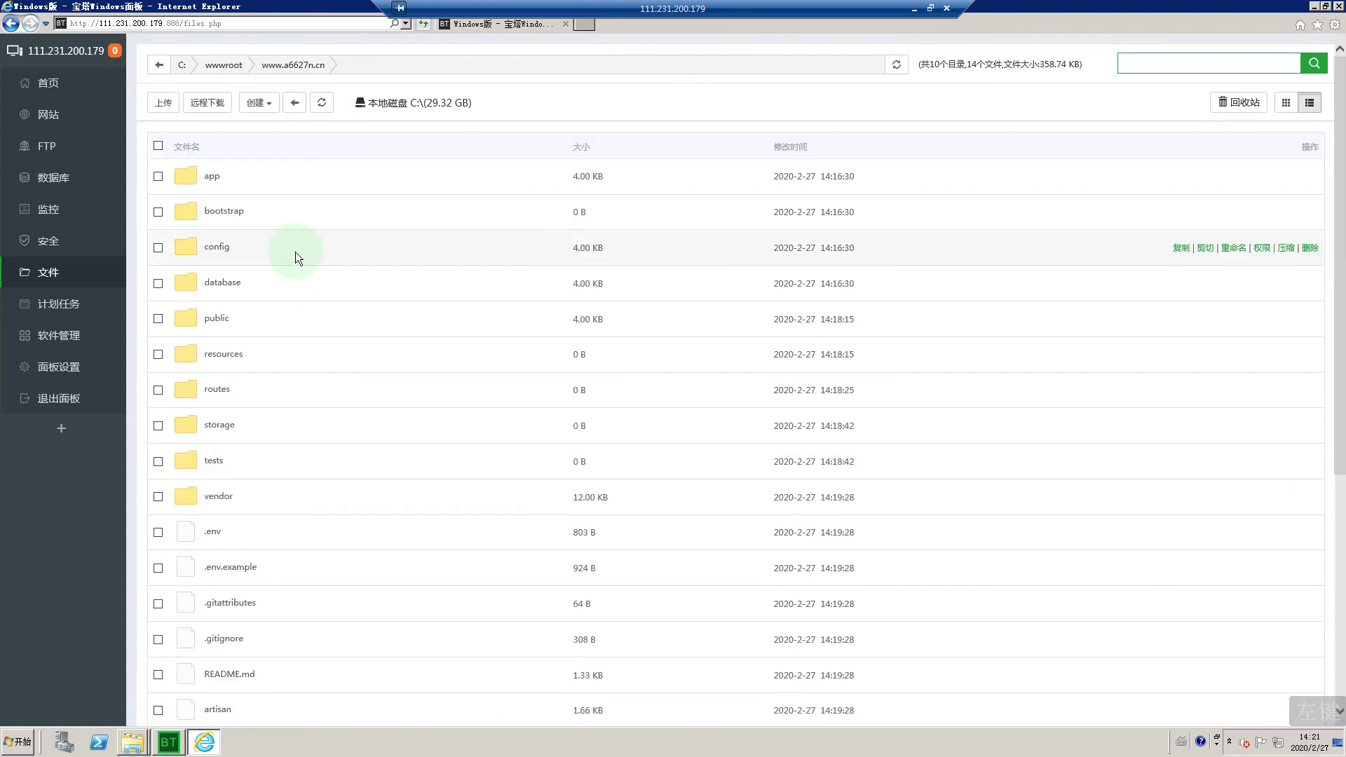
{"action": "left_click", "coordinate": [73, 117]}
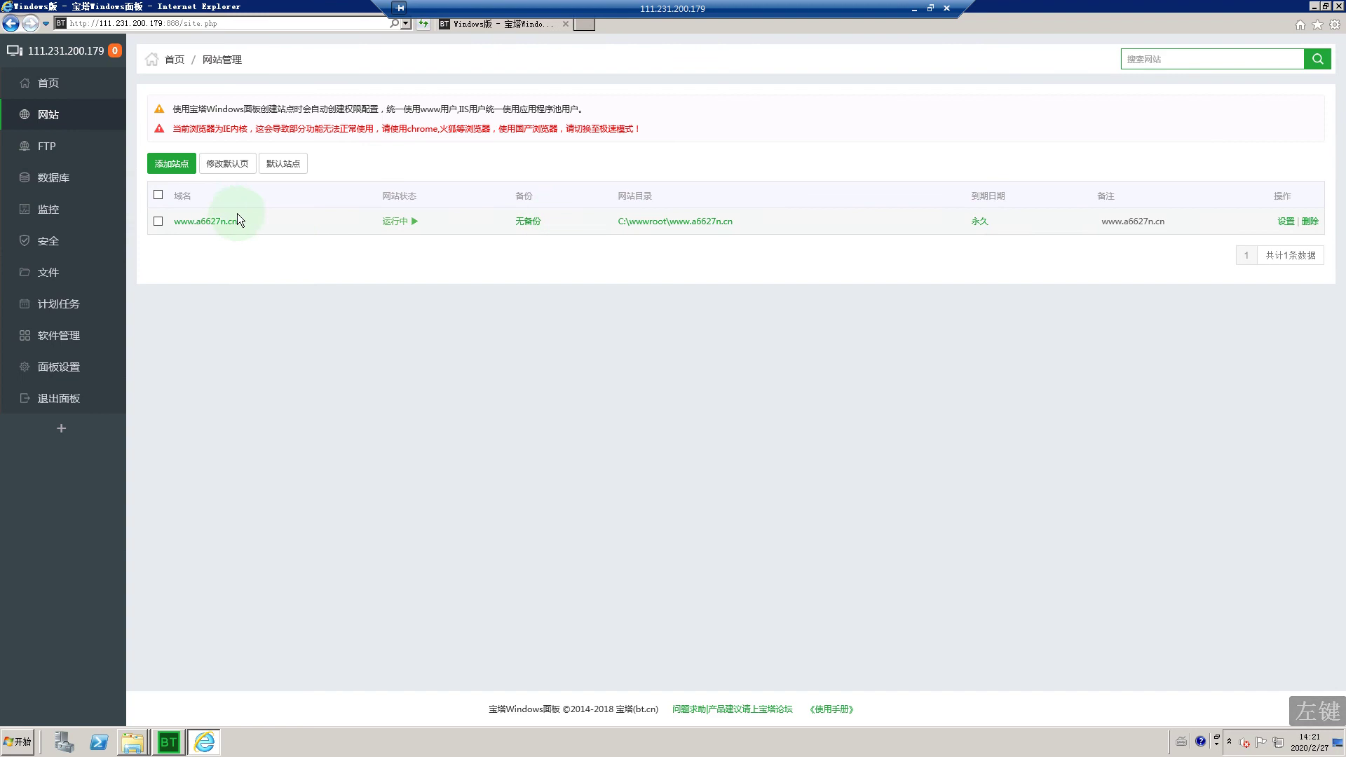
{"action": "left_click", "coordinate": [1285, 223]}
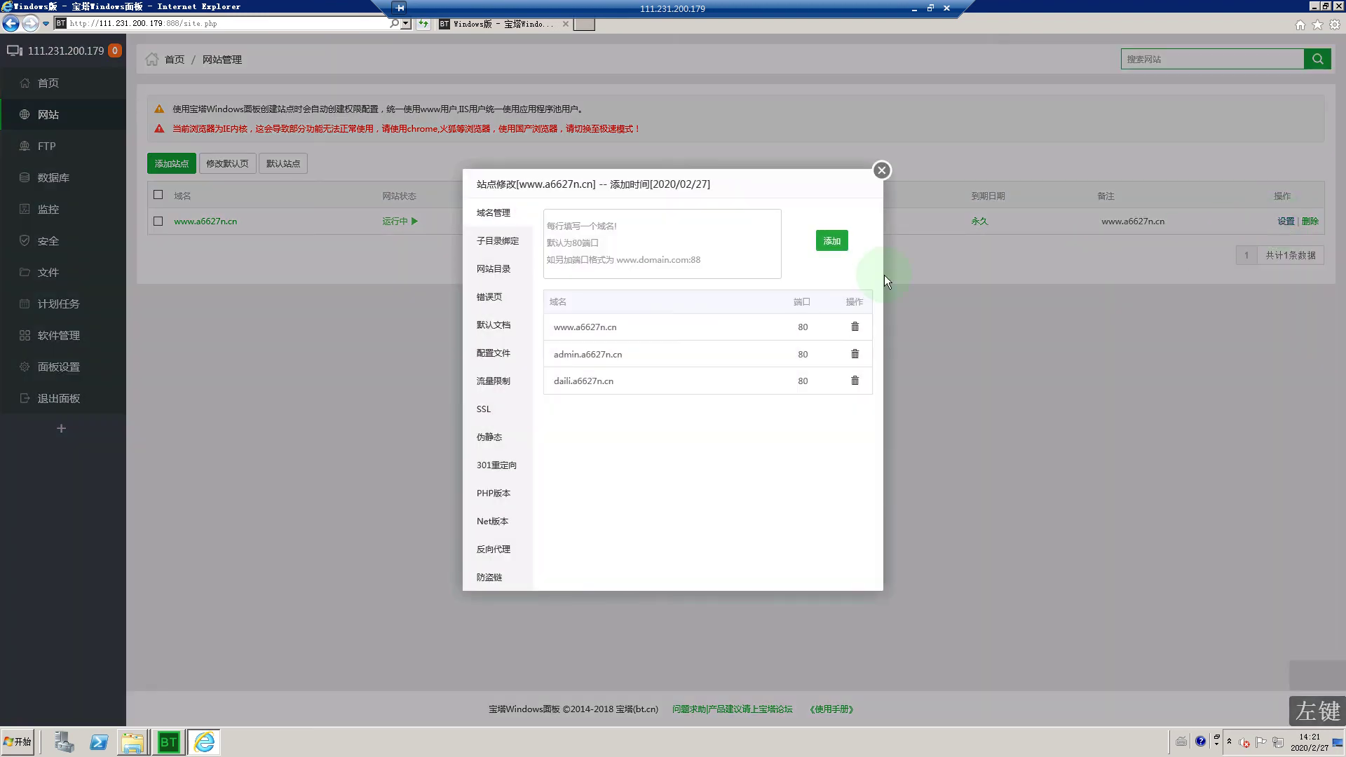
{"action": "left_click", "coordinate": [504, 269]}
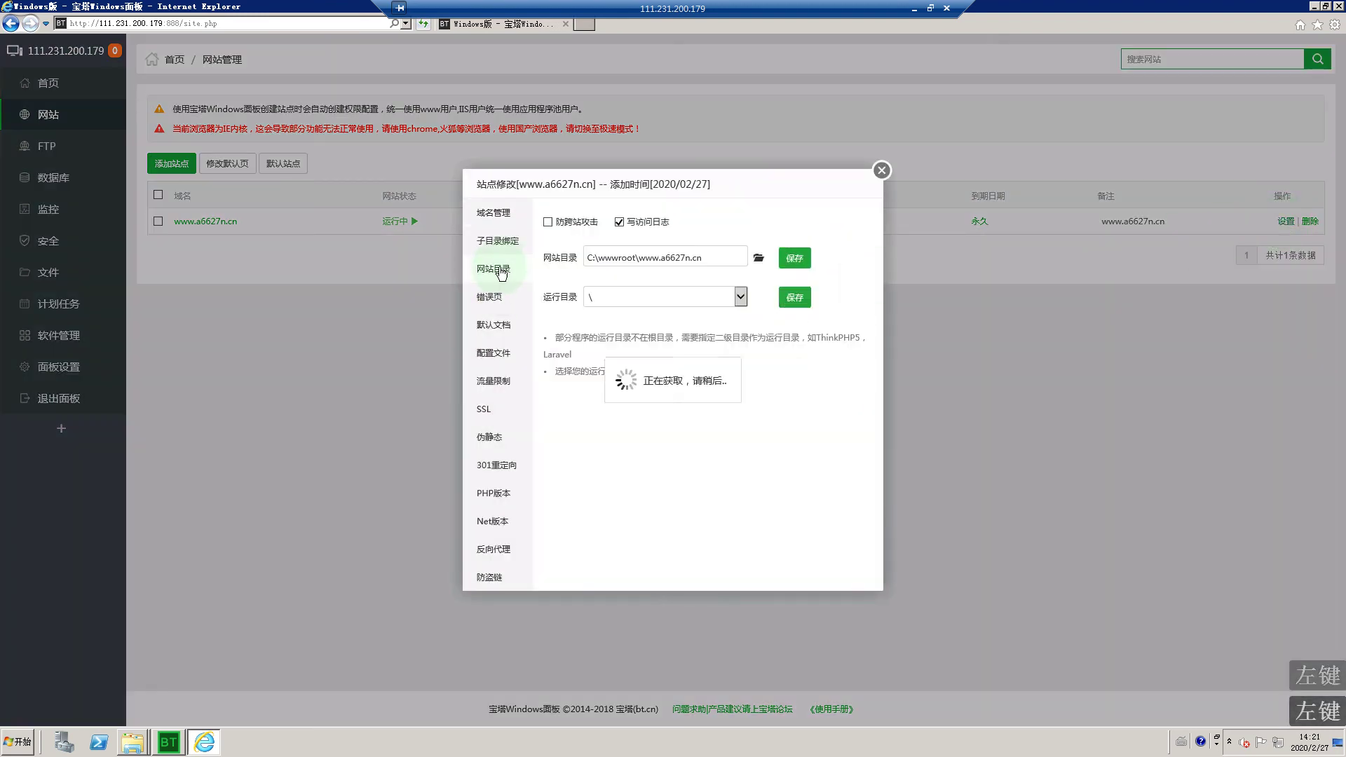
{"action": "left_click", "coordinate": [758, 258]}
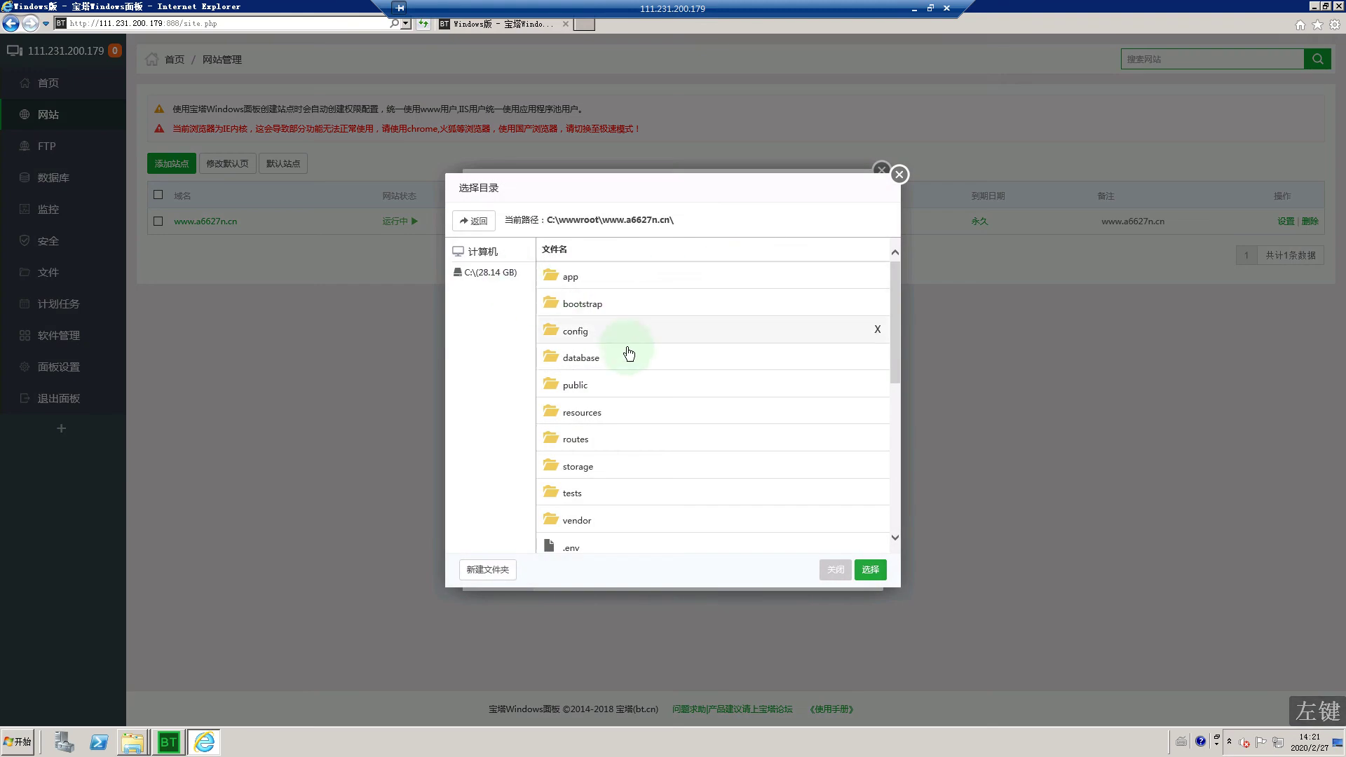
{"action": "double_click", "coordinate": [592, 385]}
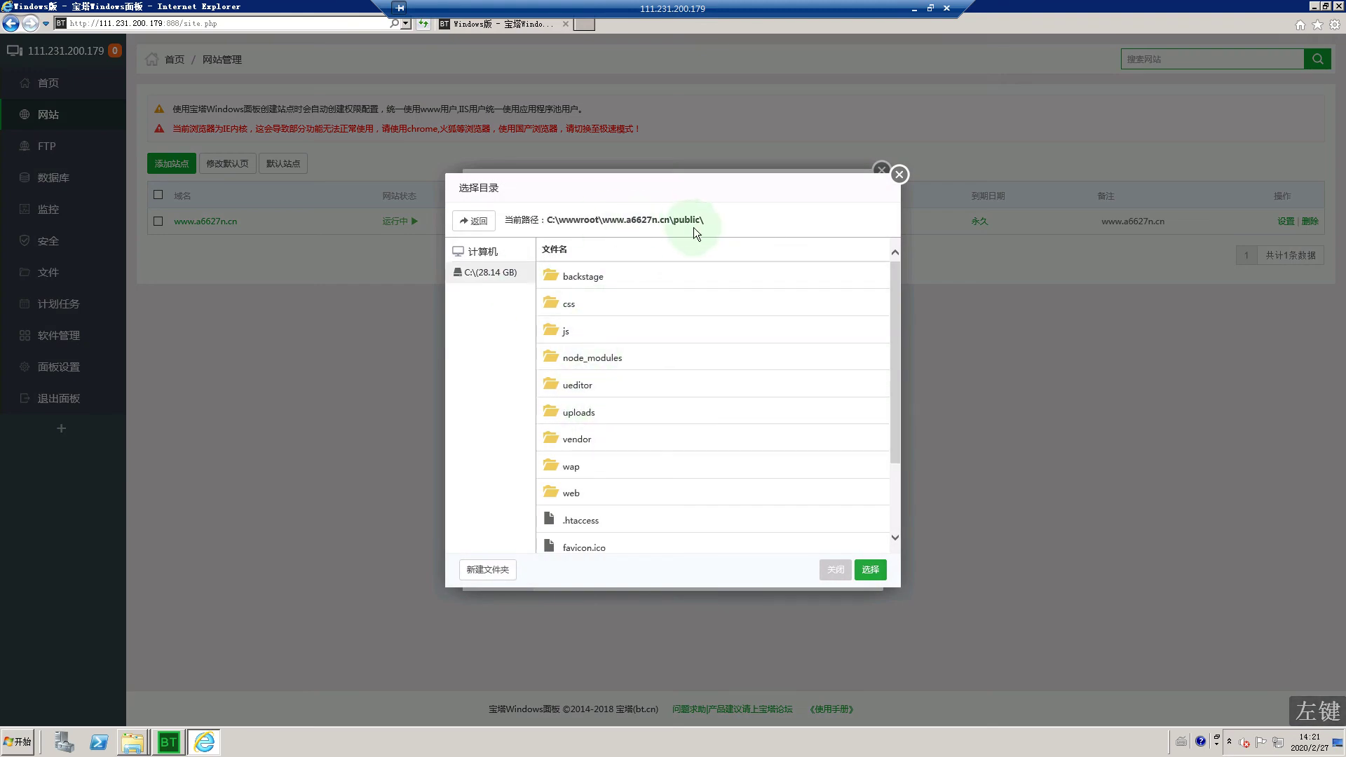
{"action": "left_click", "coordinate": [869, 568]}
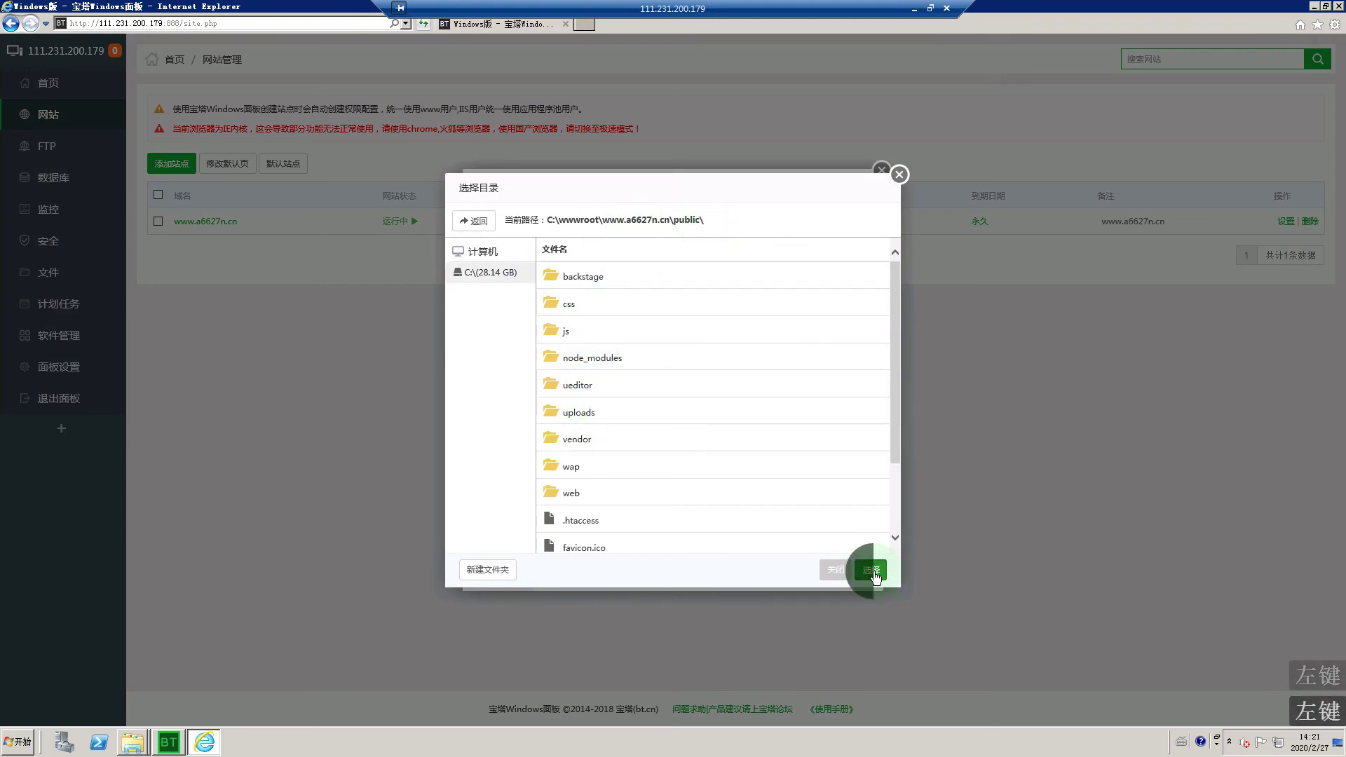
{"action": "left_click", "coordinate": [803, 260]}
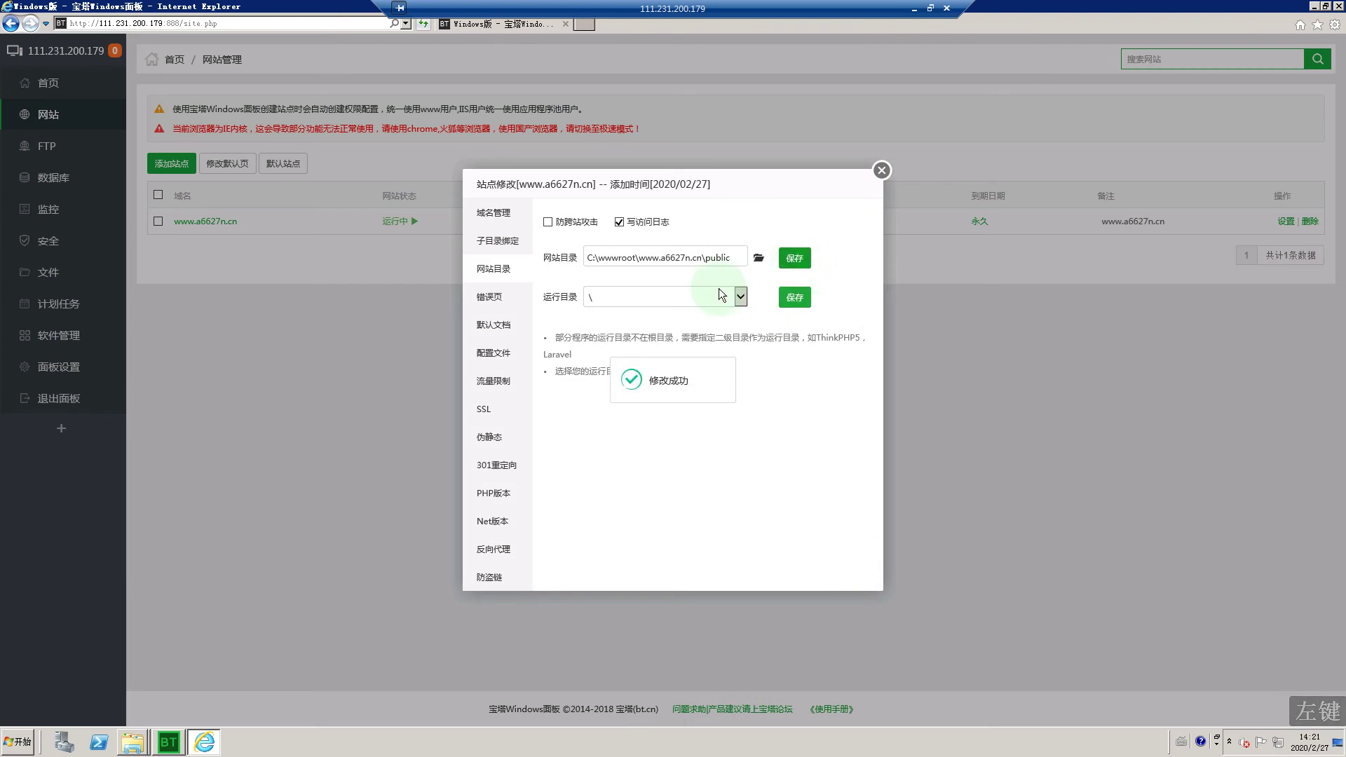
Step: Recheck the saved site directory path and close the site settings
{"action": "left_click", "coordinate": [493, 295]}
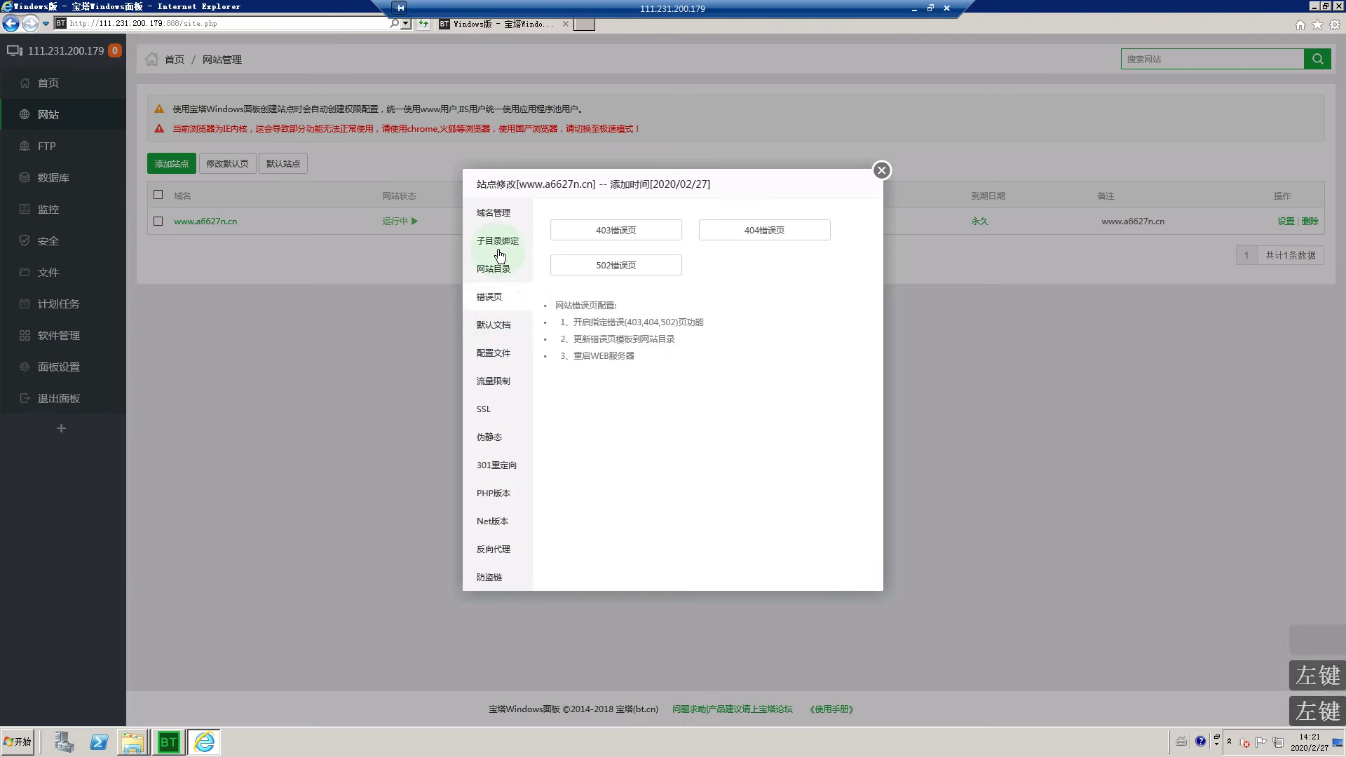
{"action": "left_click", "coordinate": [497, 240]}
{"action": "left_click", "coordinate": [493, 268]}
{"action": "left_click", "coordinate": [722, 259]}
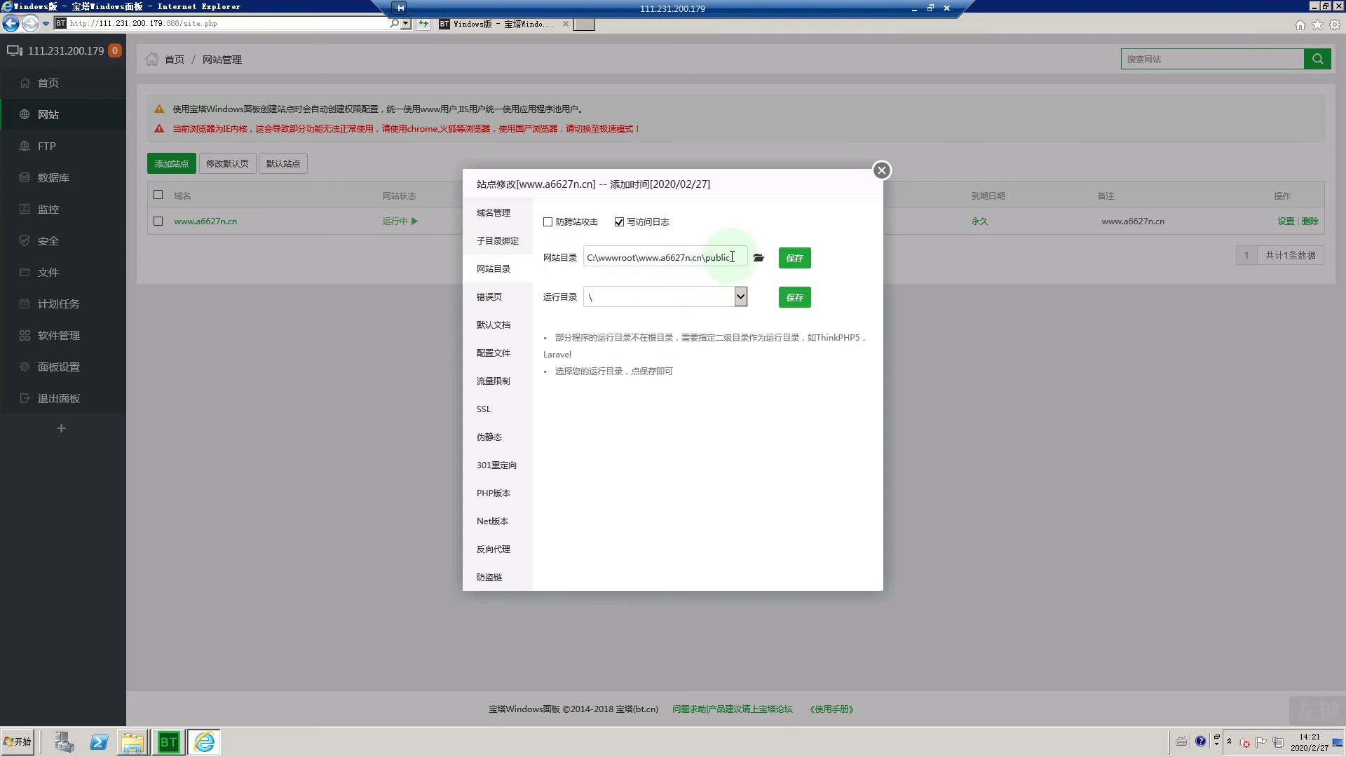
{"action": "left_click", "coordinate": [881, 171]}
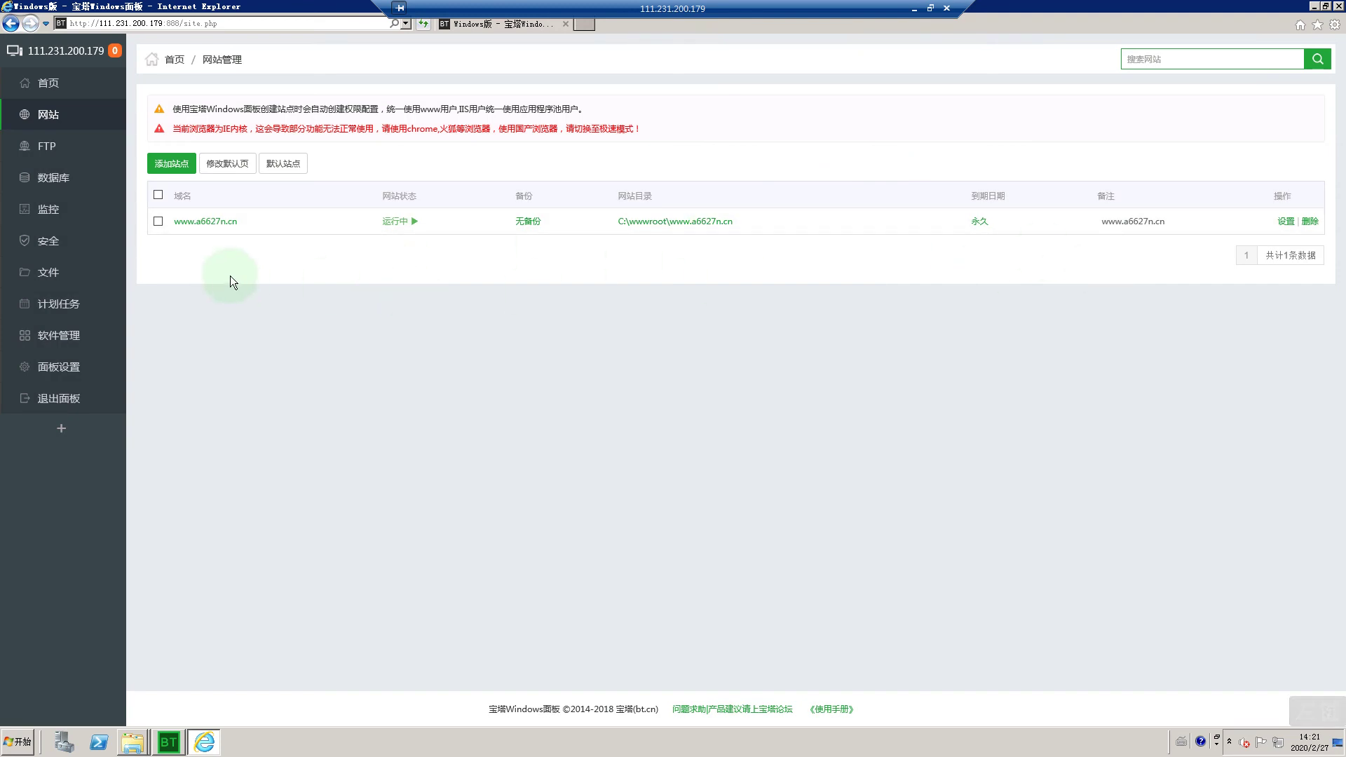
{"action": "left_click", "coordinate": [73, 184]}
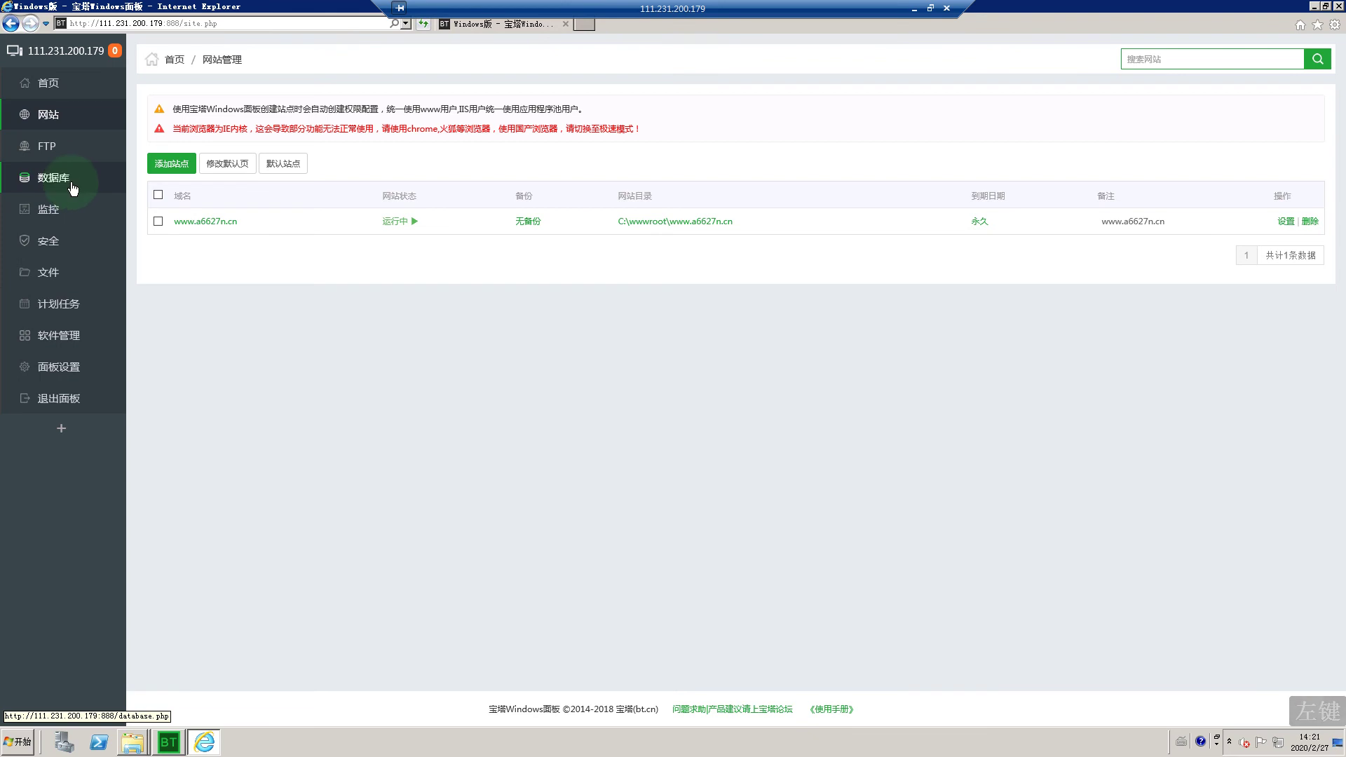
Step: Select and copy the MySQL root password from the 数据库 page's root密码 box
{"action": "left_click", "coordinate": [68, 180]}
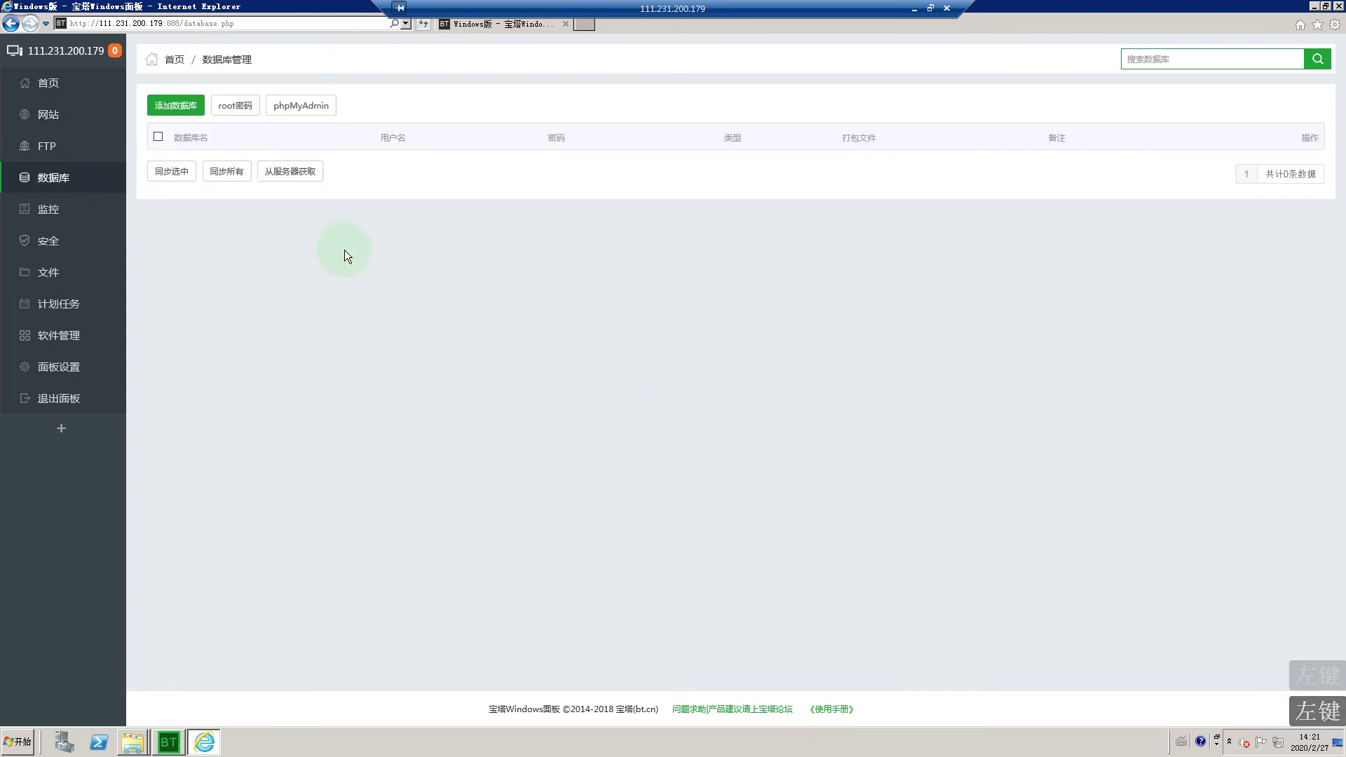
{"action": "left_click", "coordinate": [238, 110]}
{"action": "left_click", "coordinate": [586, 376]}
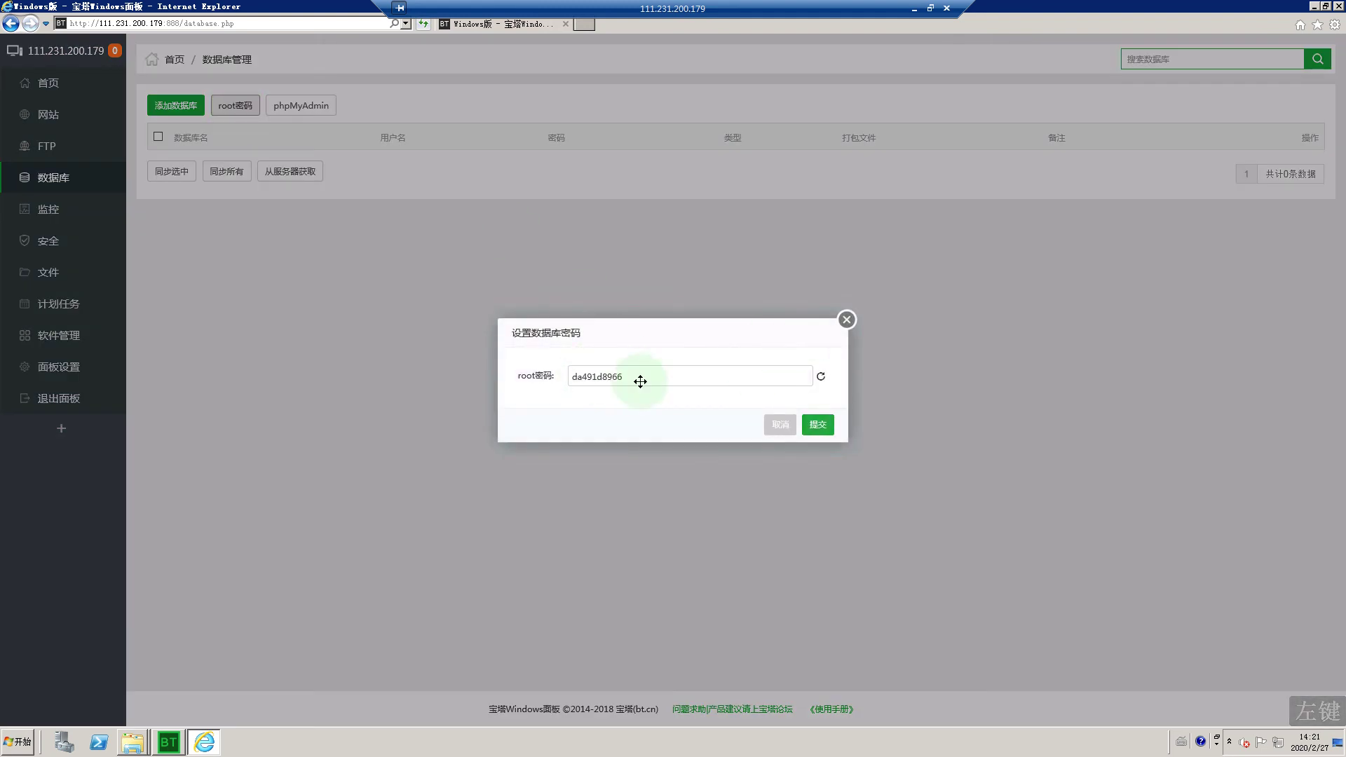
{"action": "left_click", "coordinate": [609, 378]}
{"action": "double_click", "coordinate": [608, 377]}
{"action": "right_click", "coordinate": [610, 378]}
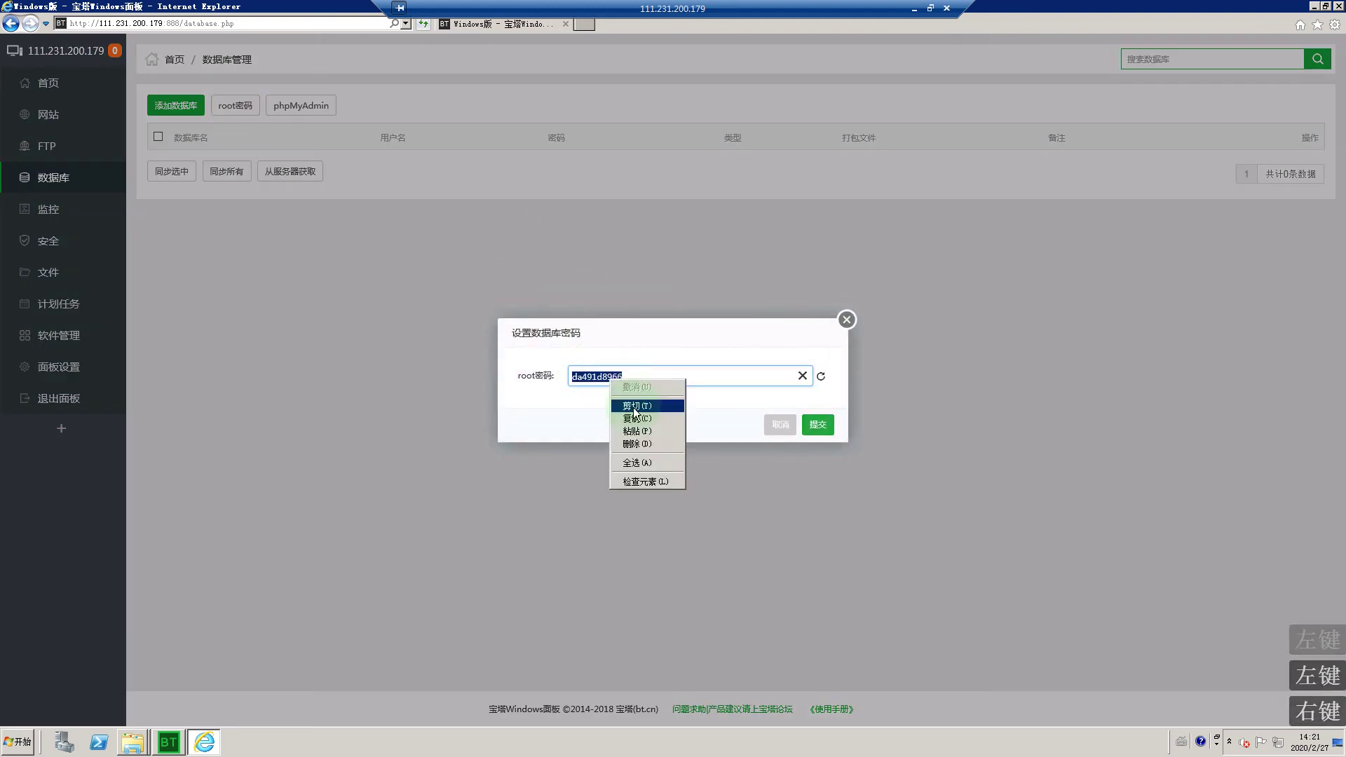
{"action": "left_click", "coordinate": [635, 420]}
Step: Close the root password box and minimize Internet Explorer to show the desktop
{"action": "left_click", "coordinate": [846, 320]}
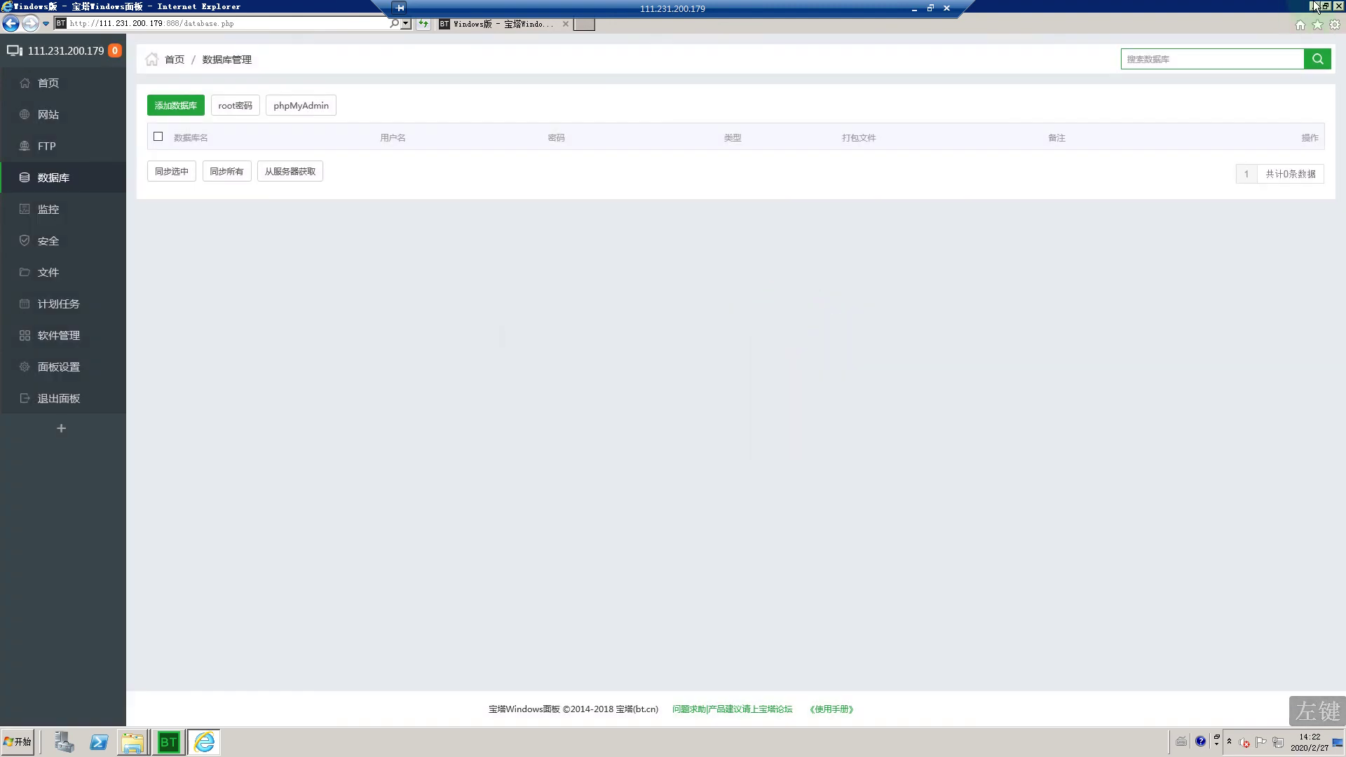
{"action": "left_click", "coordinate": [1305, 8]}
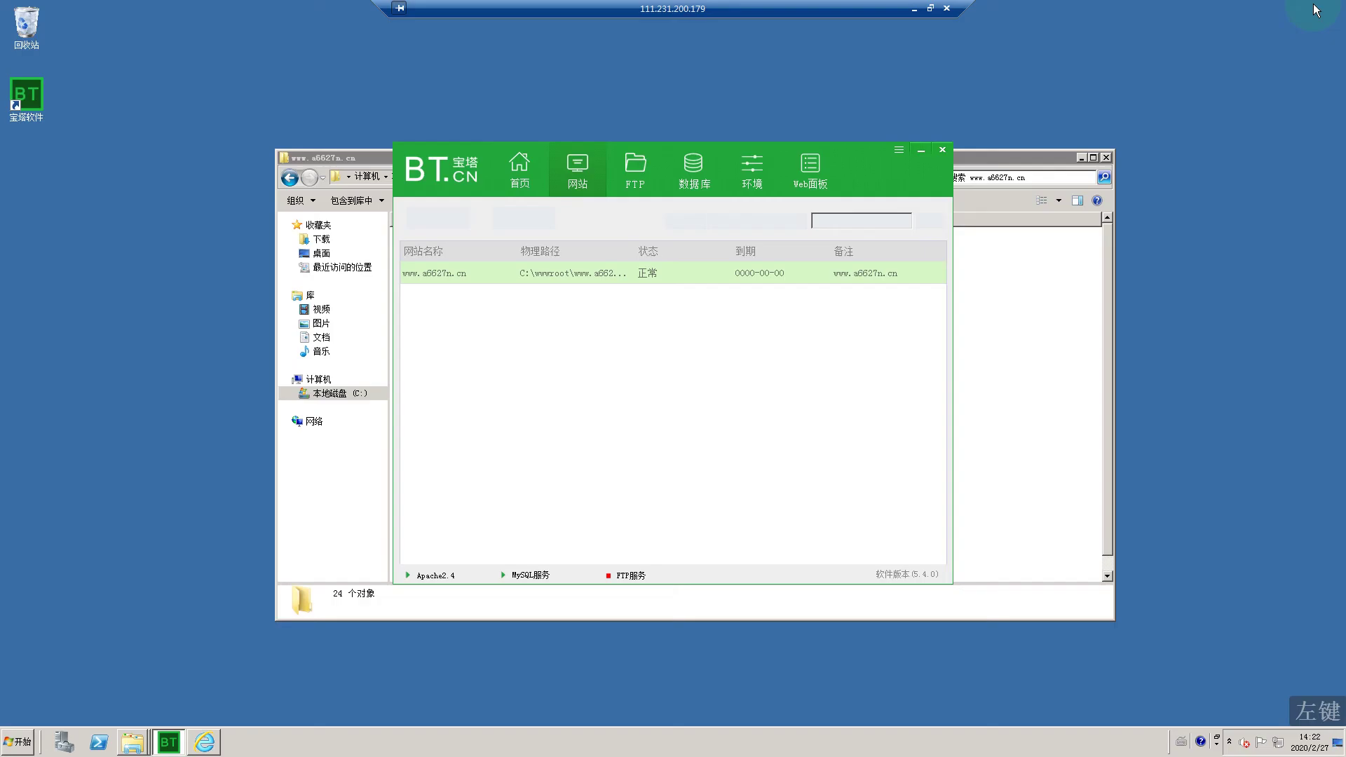
{"action": "left_click", "coordinate": [777, 211]}
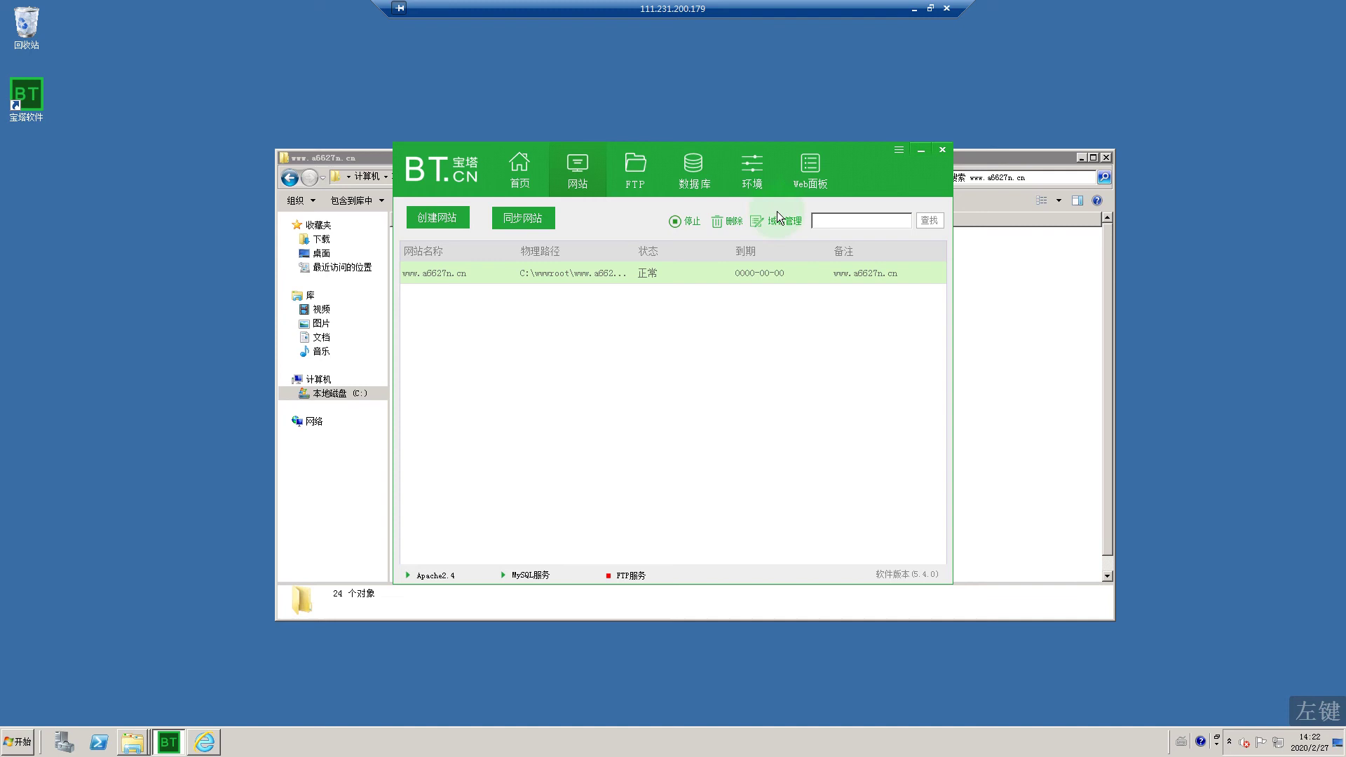
{"action": "left_click", "coordinate": [356, 157]}
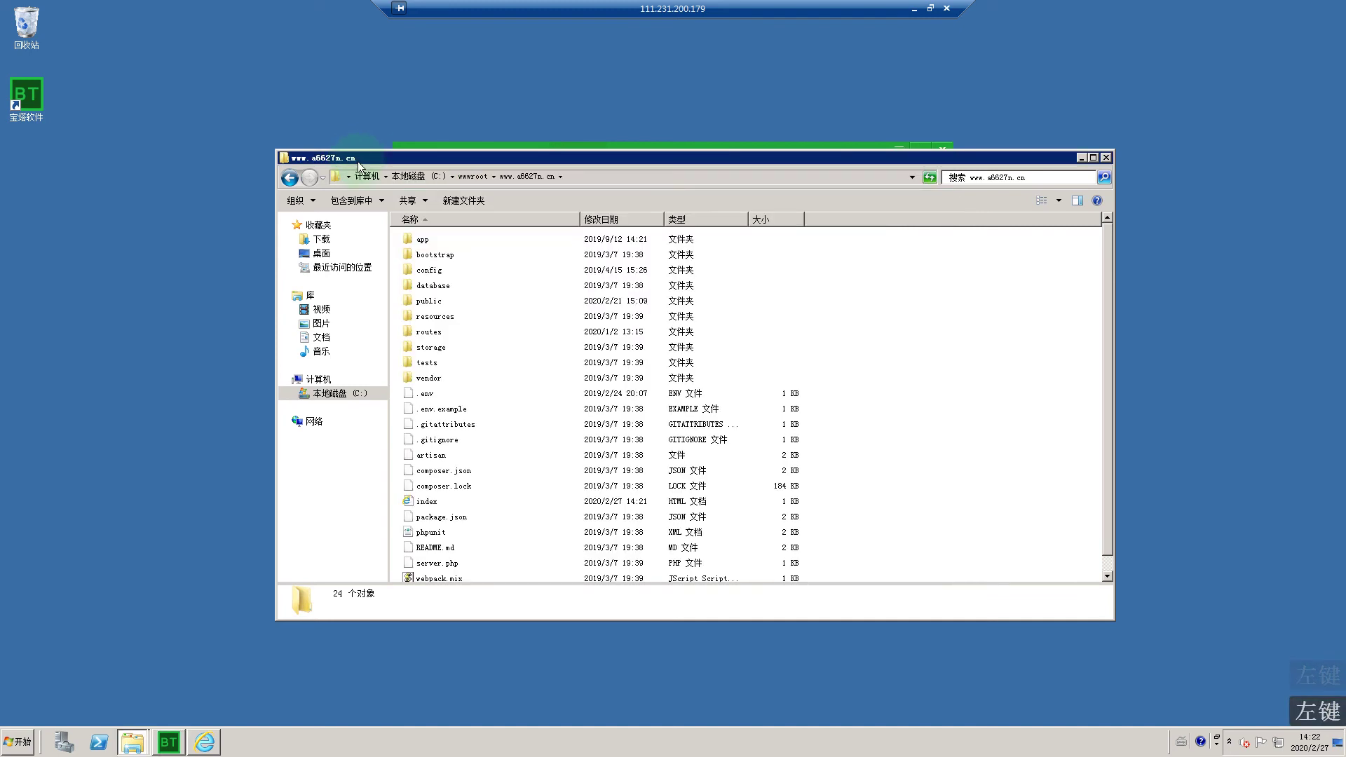
{"action": "left_click", "coordinate": [423, 400]}
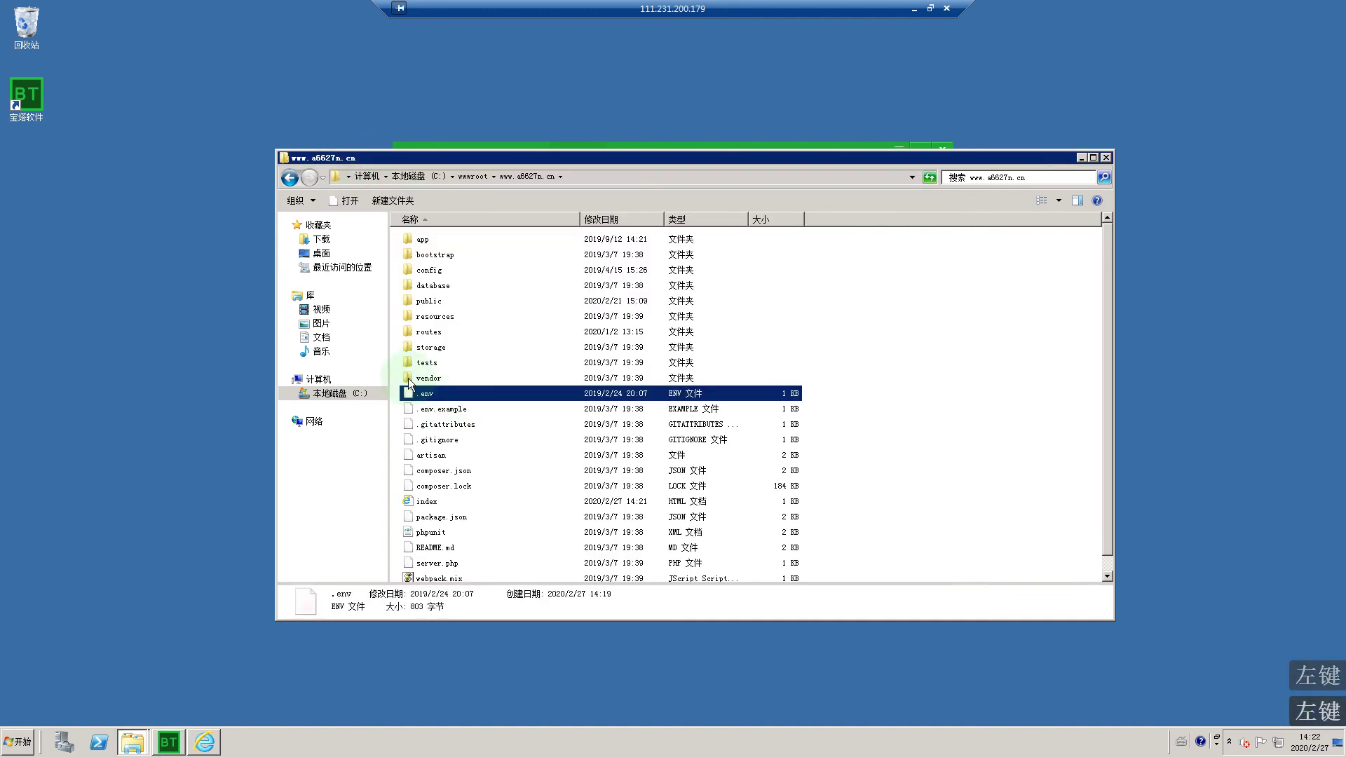
{"action": "left_click", "coordinate": [289, 178]}
{"action": "double_click", "coordinate": [442, 239]}
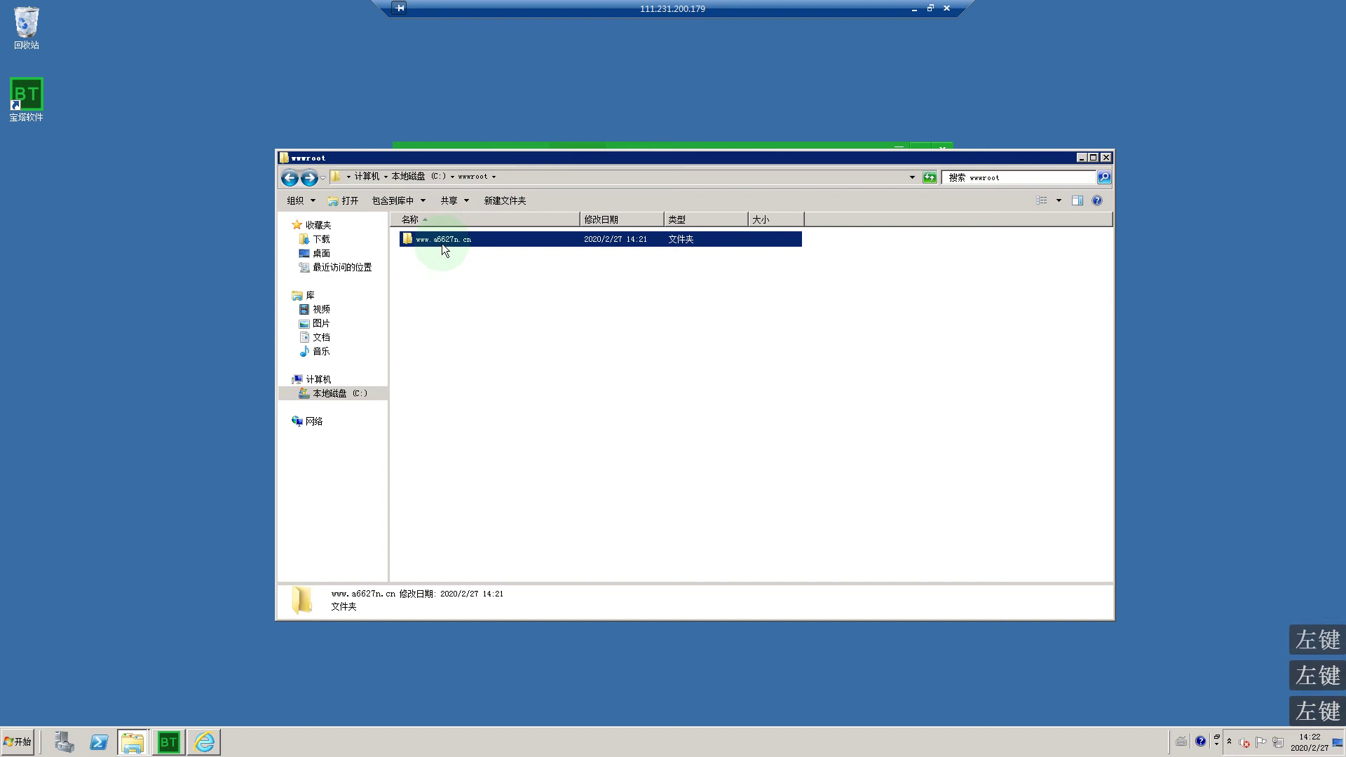
Step: Open the .env file with Notepad++ to show the ng-php MySQL settings, then right-click .env again
{"action": "left_click", "coordinate": [423, 396]}
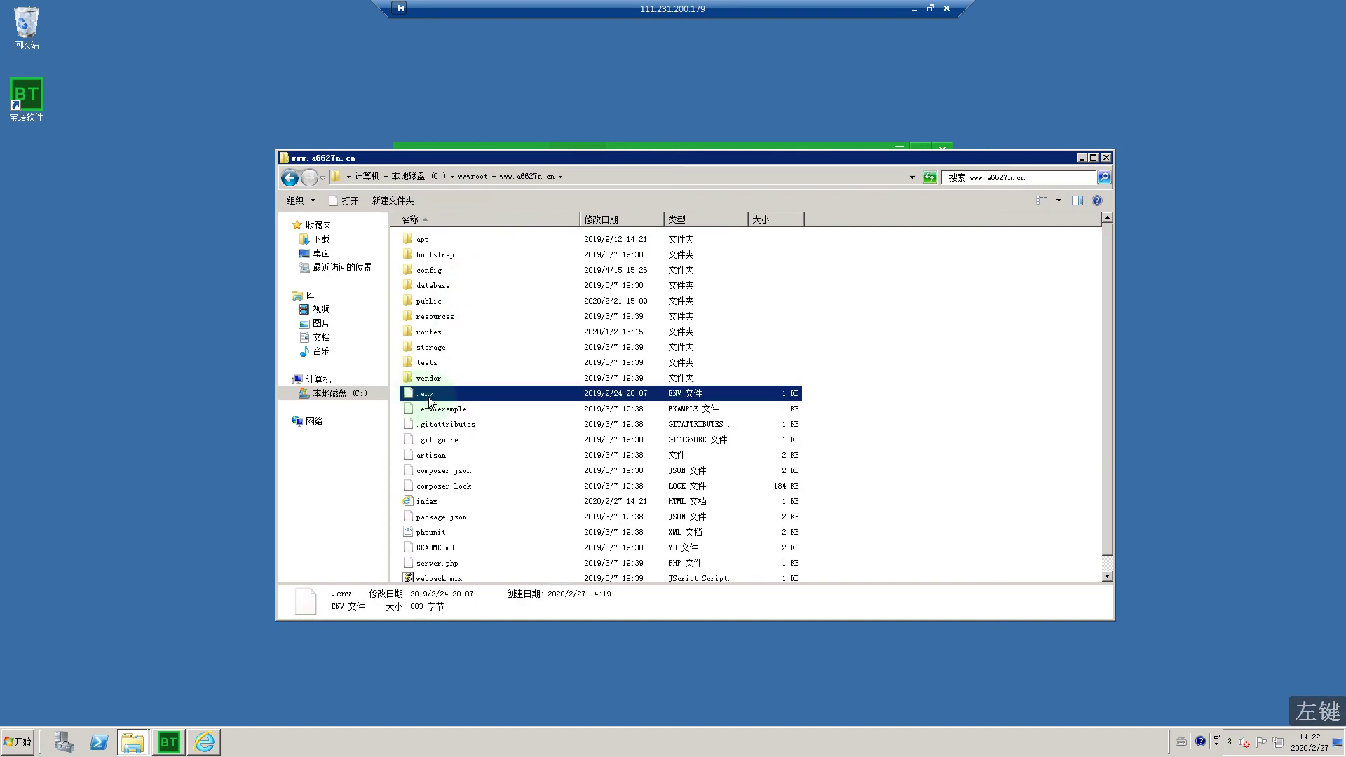
{"action": "right_click", "coordinate": [429, 398]}
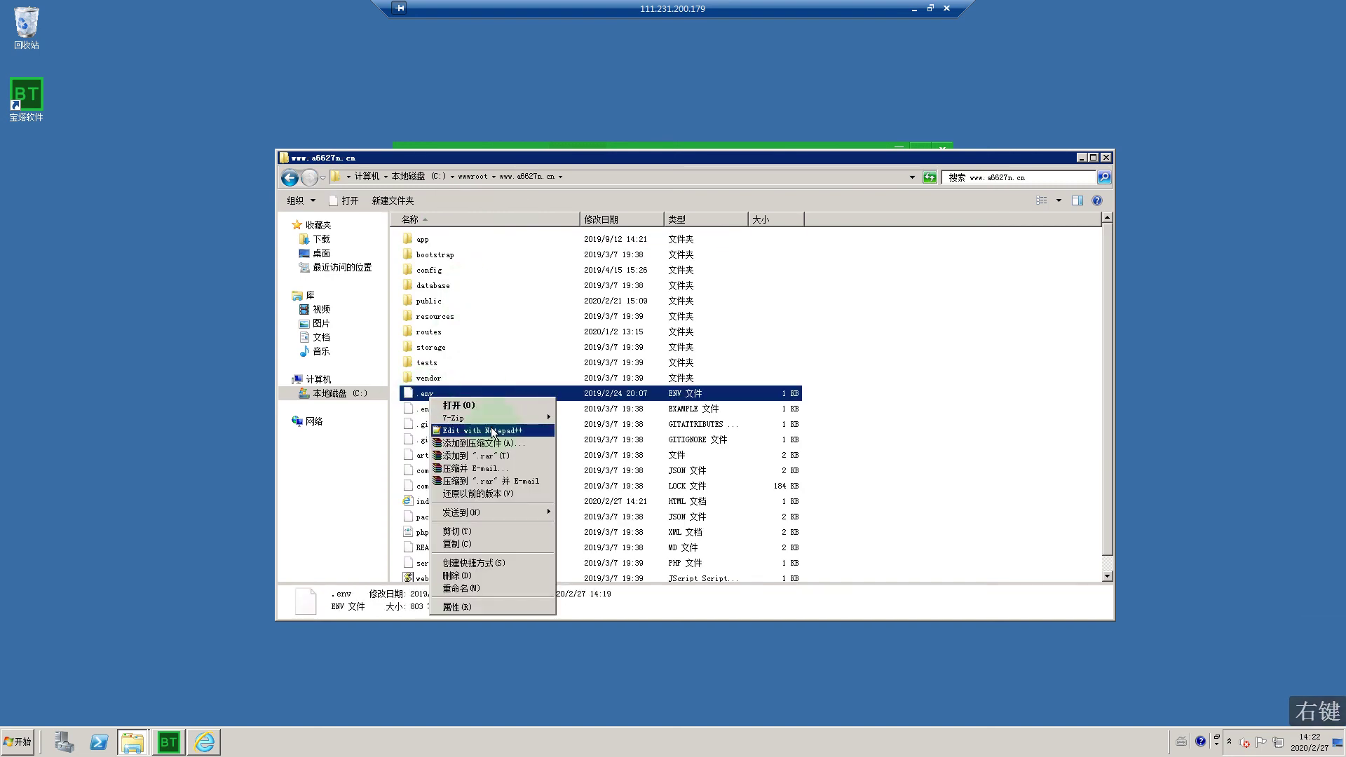
{"action": "left_click", "coordinate": [492, 430]}
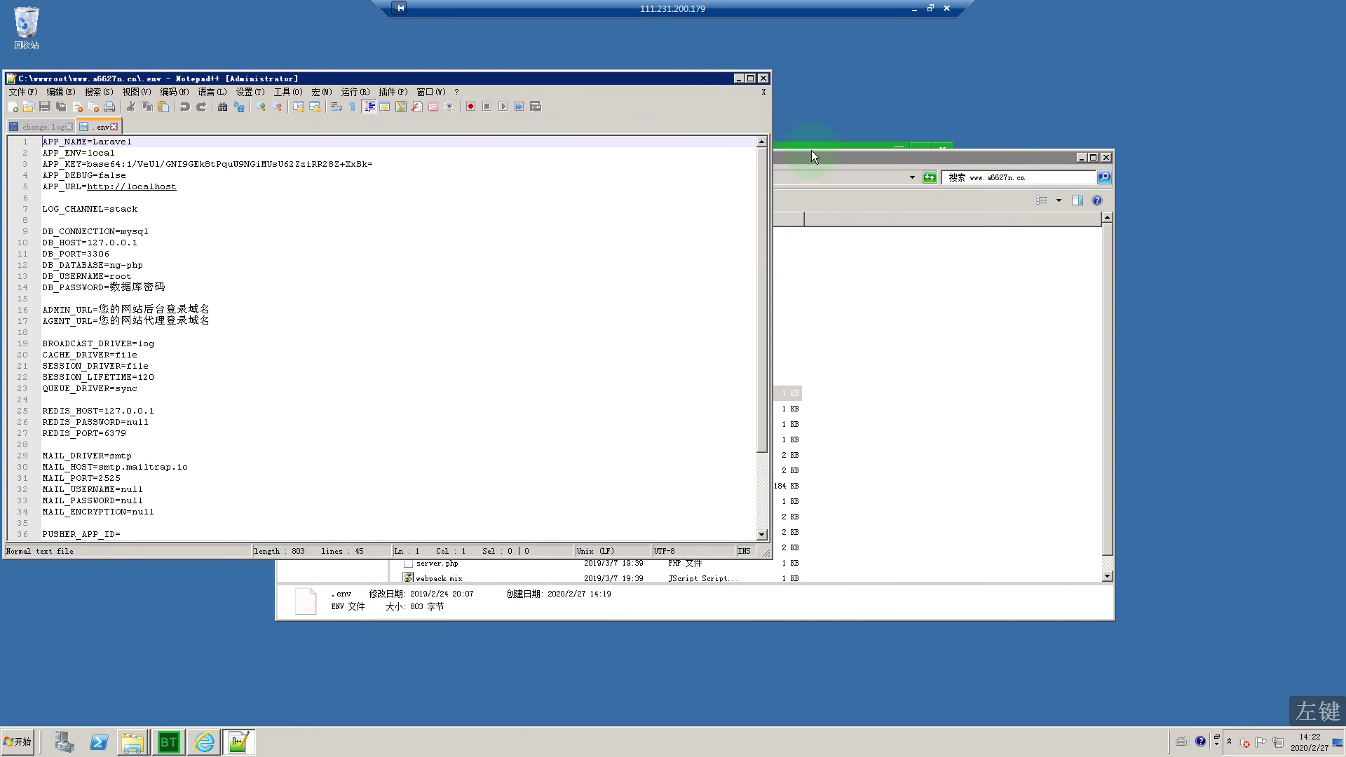
{"action": "left_click", "coordinate": [813, 153]}
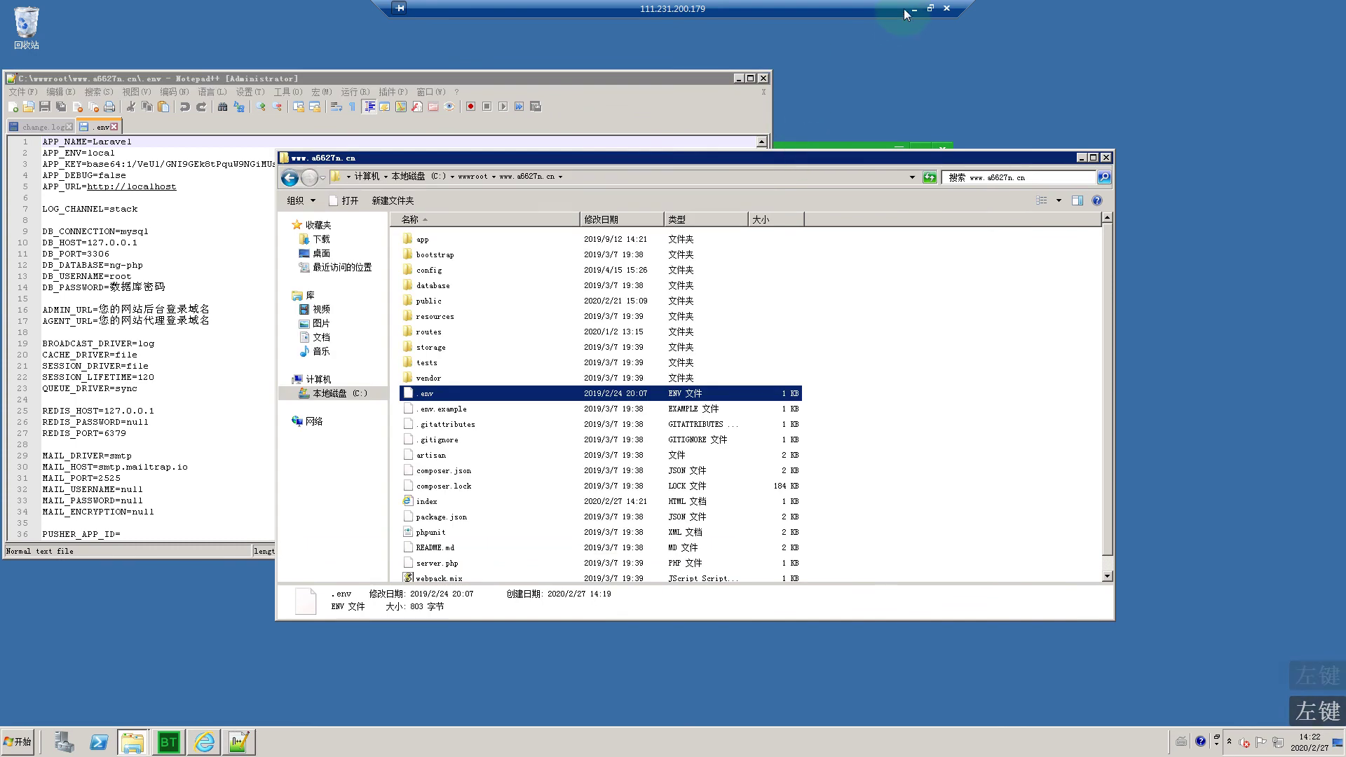
{"action": "right_click", "coordinate": [422, 395]}
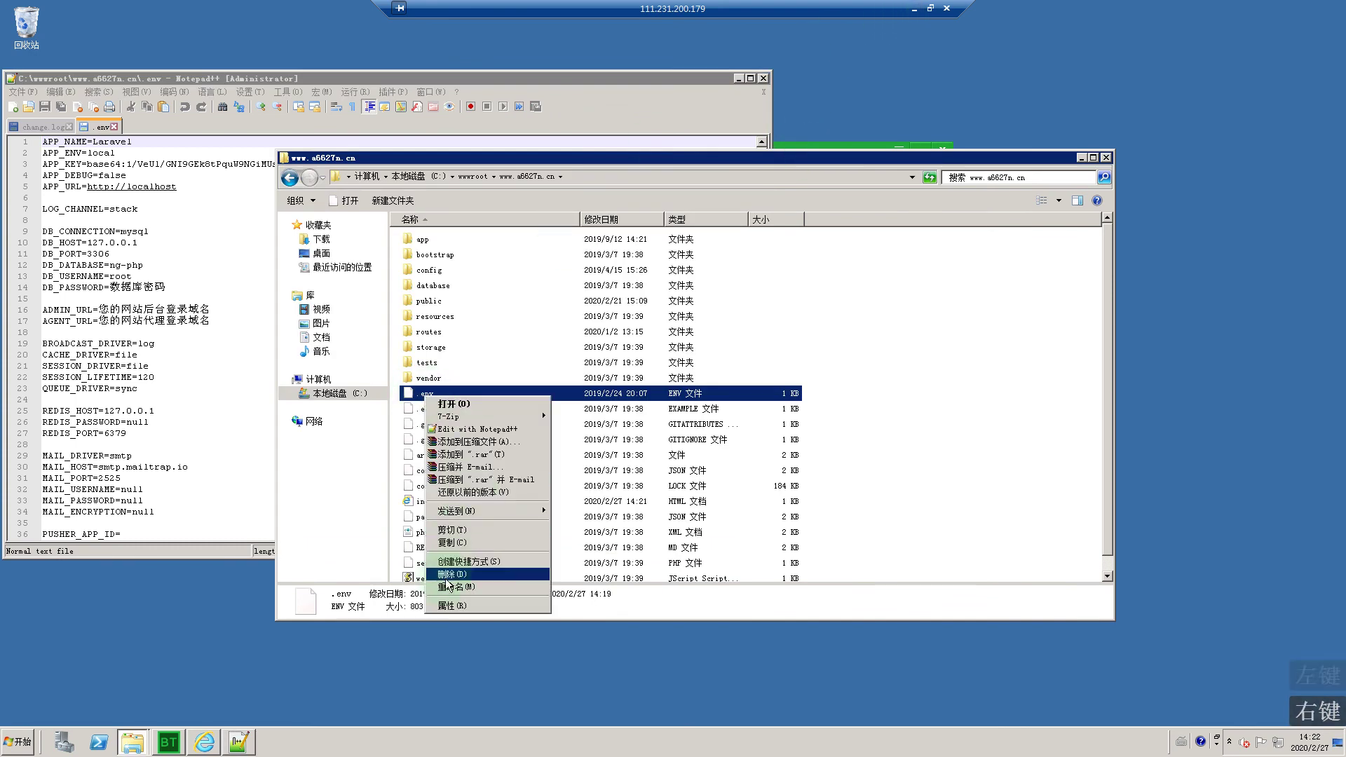
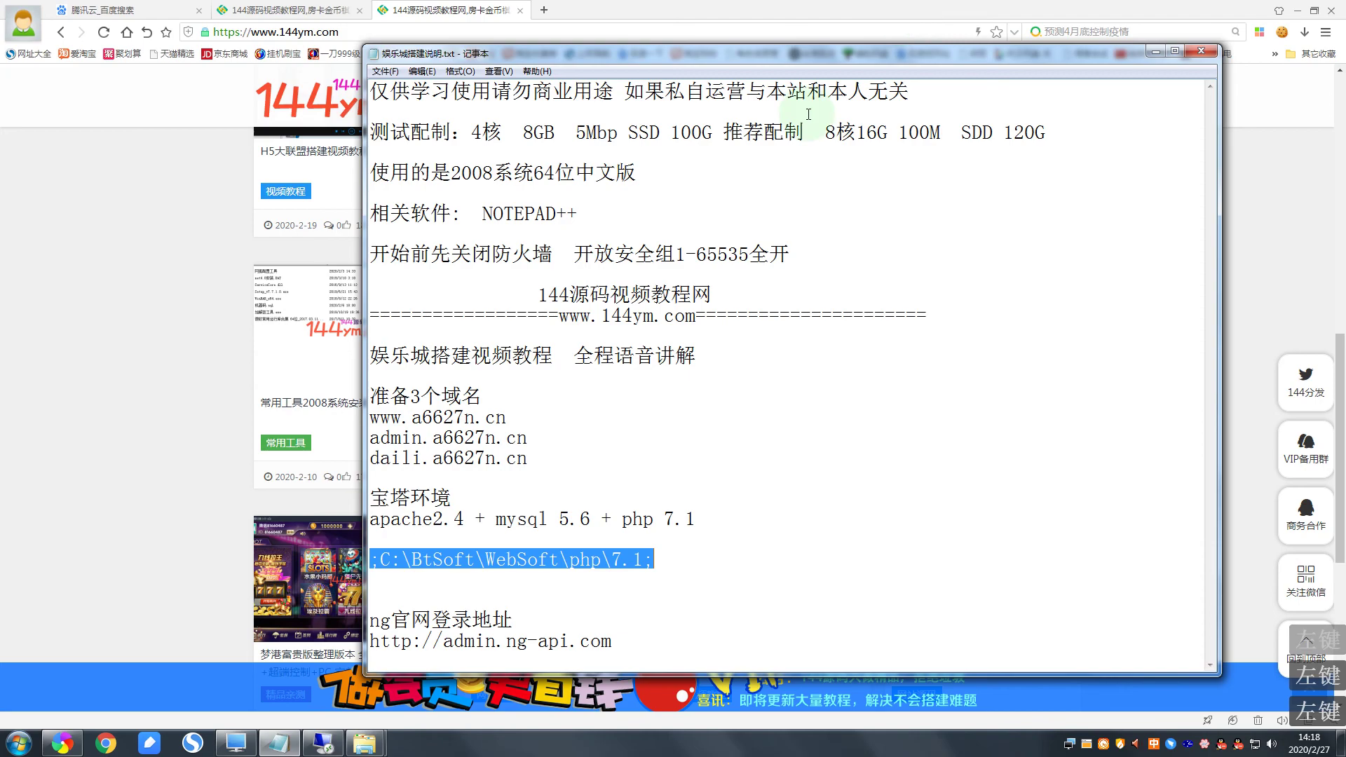
Step: Add the line '找到.env修改里面的数据库信息' below the PHP path line in Notepad
{"action": "left_click", "coordinate": [688, 554]}
{"action": "key", "text": "Return"}
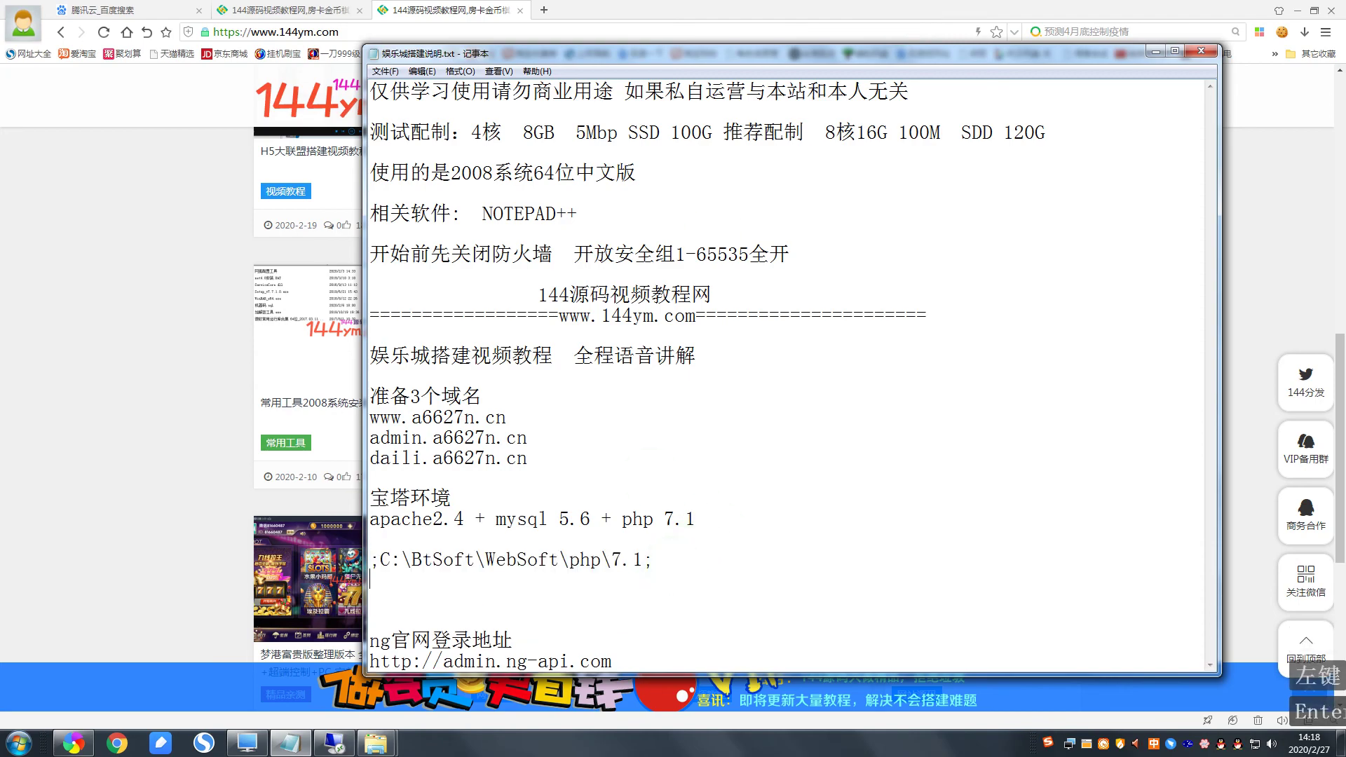
{"action": "key", "text": "Return"}
{"action": "type", "text": "找到.env"}
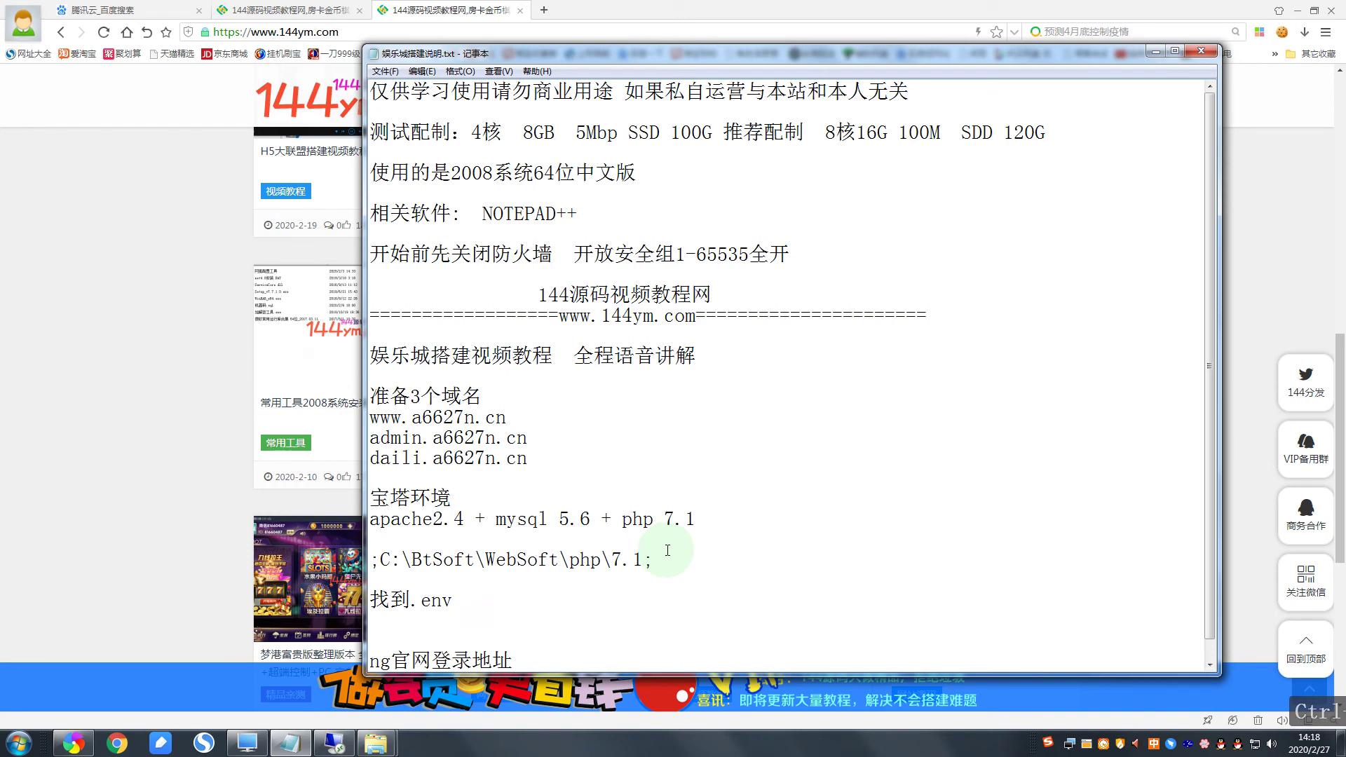
{"action": "type", "text": "修改"}
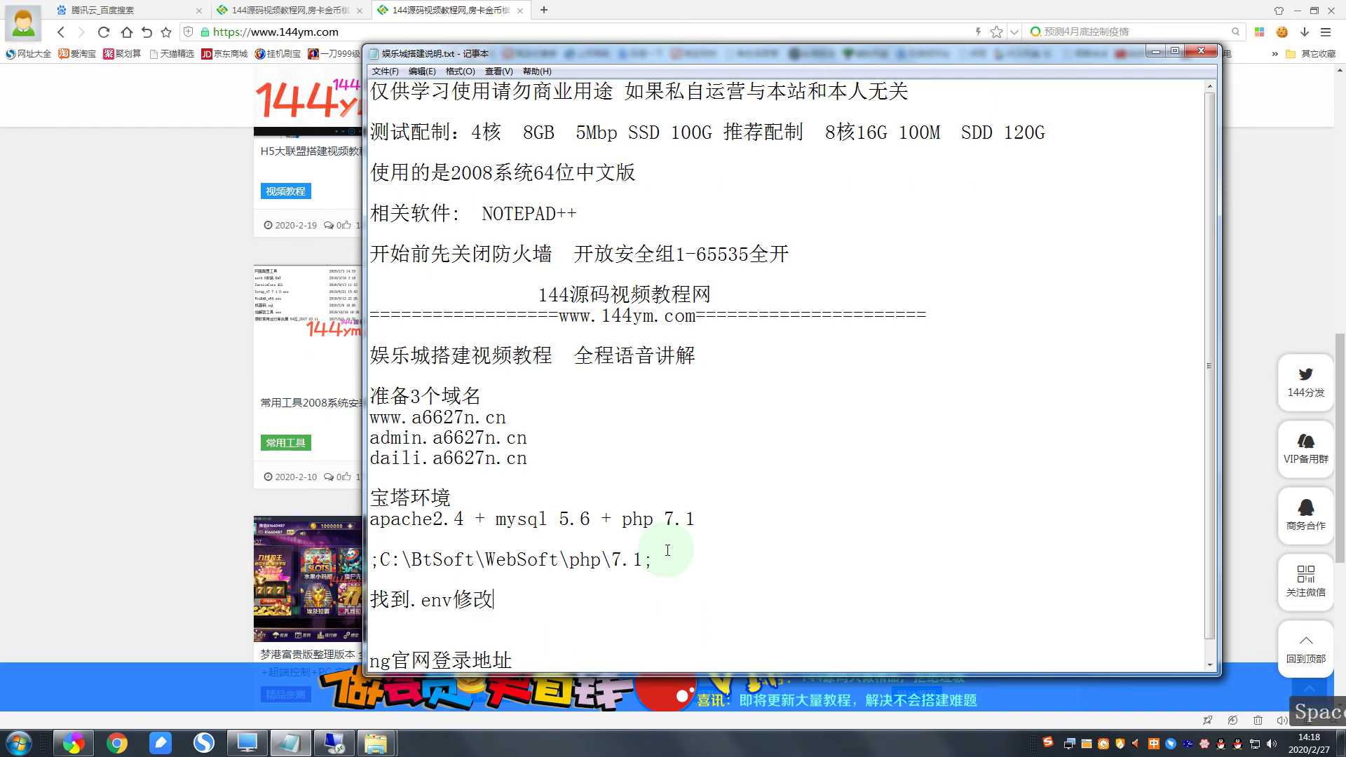
{"action": "type", "text": "里面的数据库"}
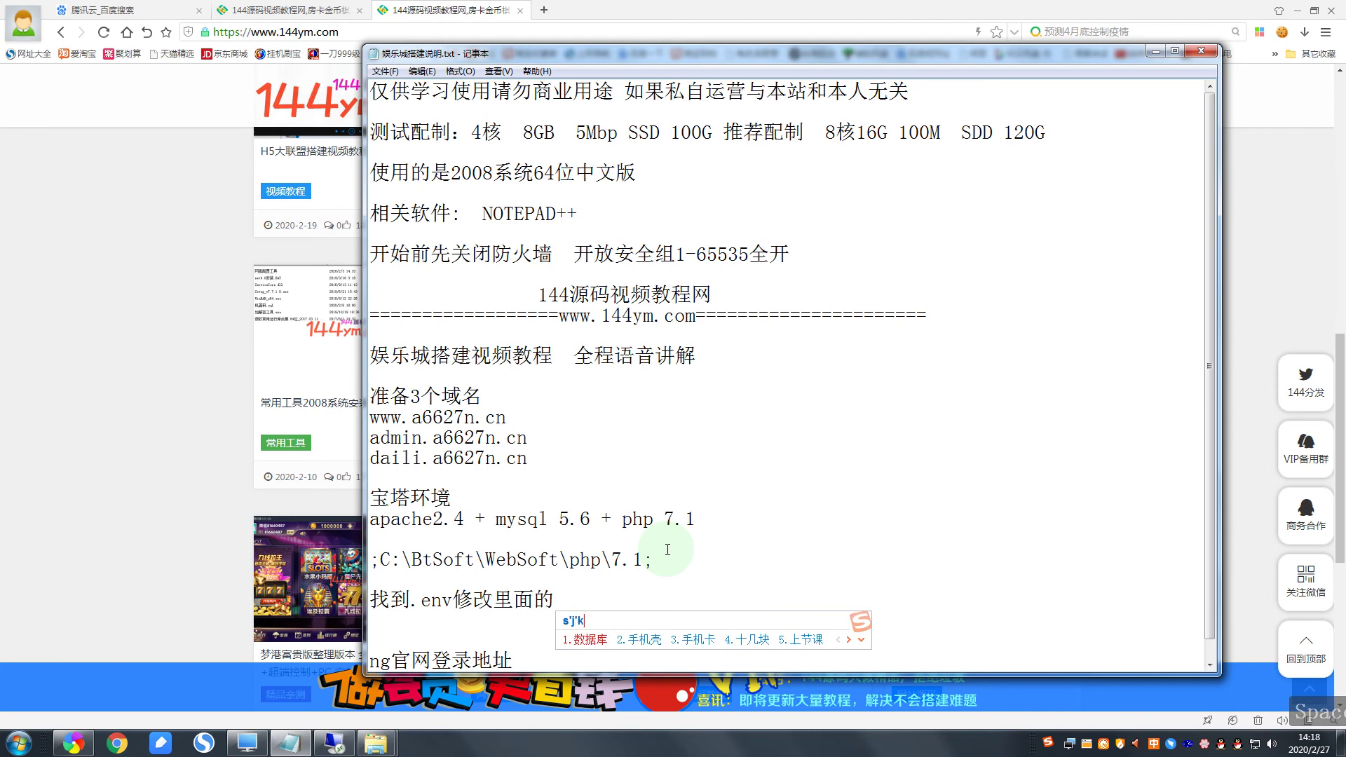
{"action": "type", "text": "xx"}
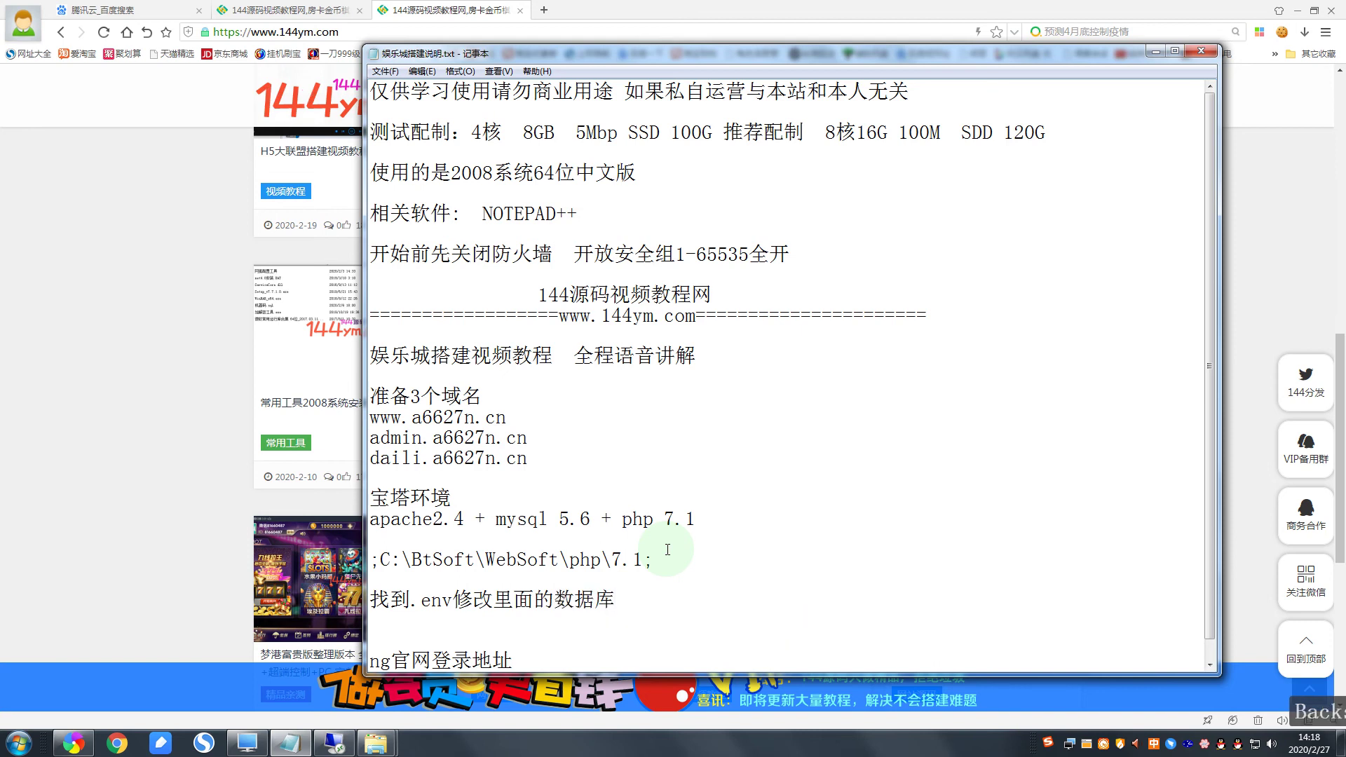
{"action": "key", "text": "space"}
{"action": "key", "text": "space"}
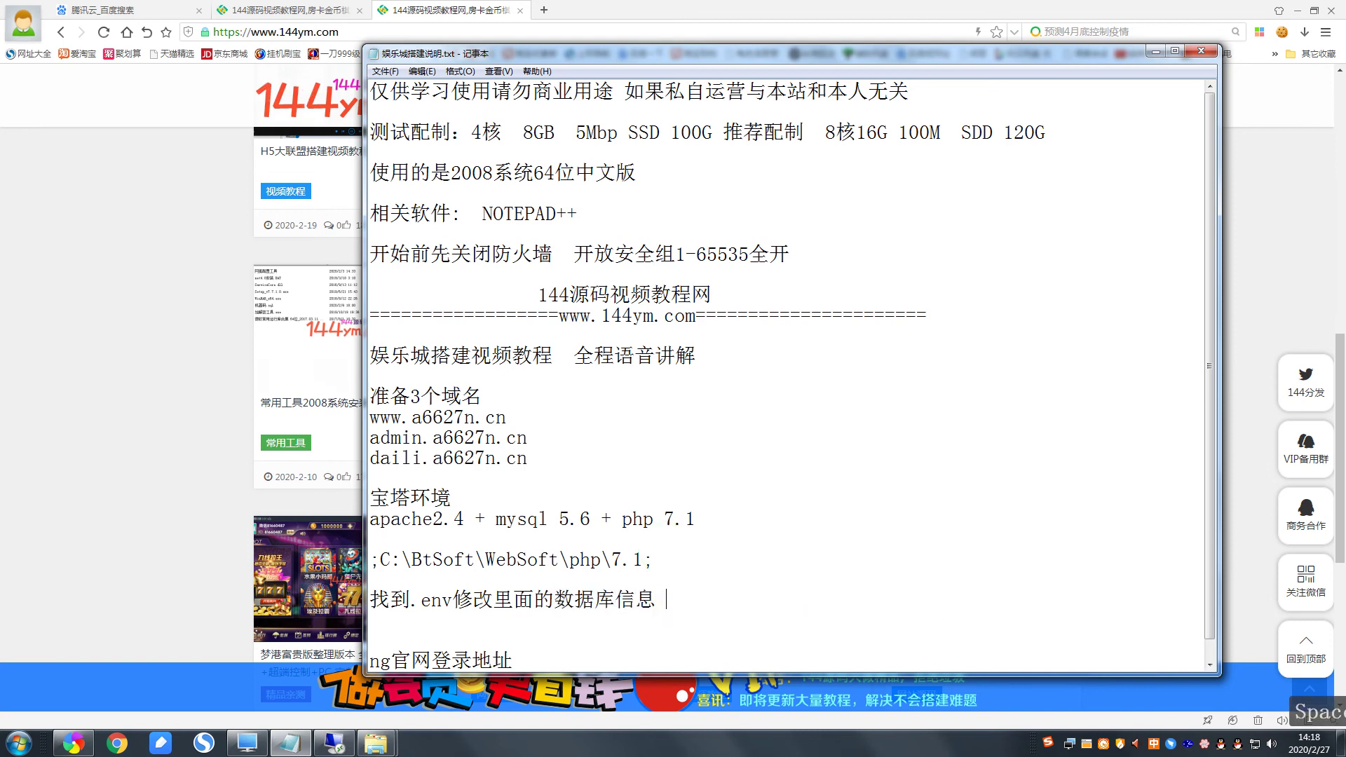
{"action": "key", "text": "BackSpace"}
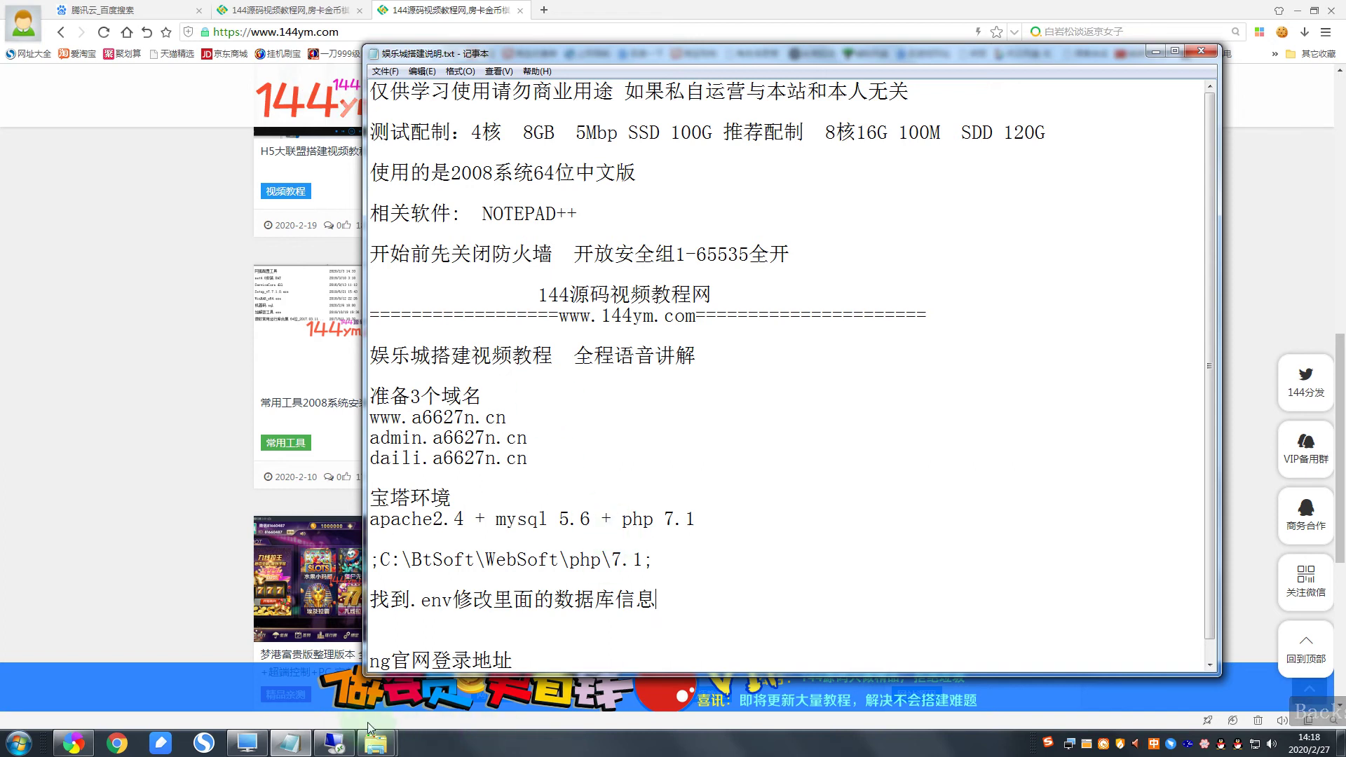
{"action": "left_click", "coordinate": [342, 744]}
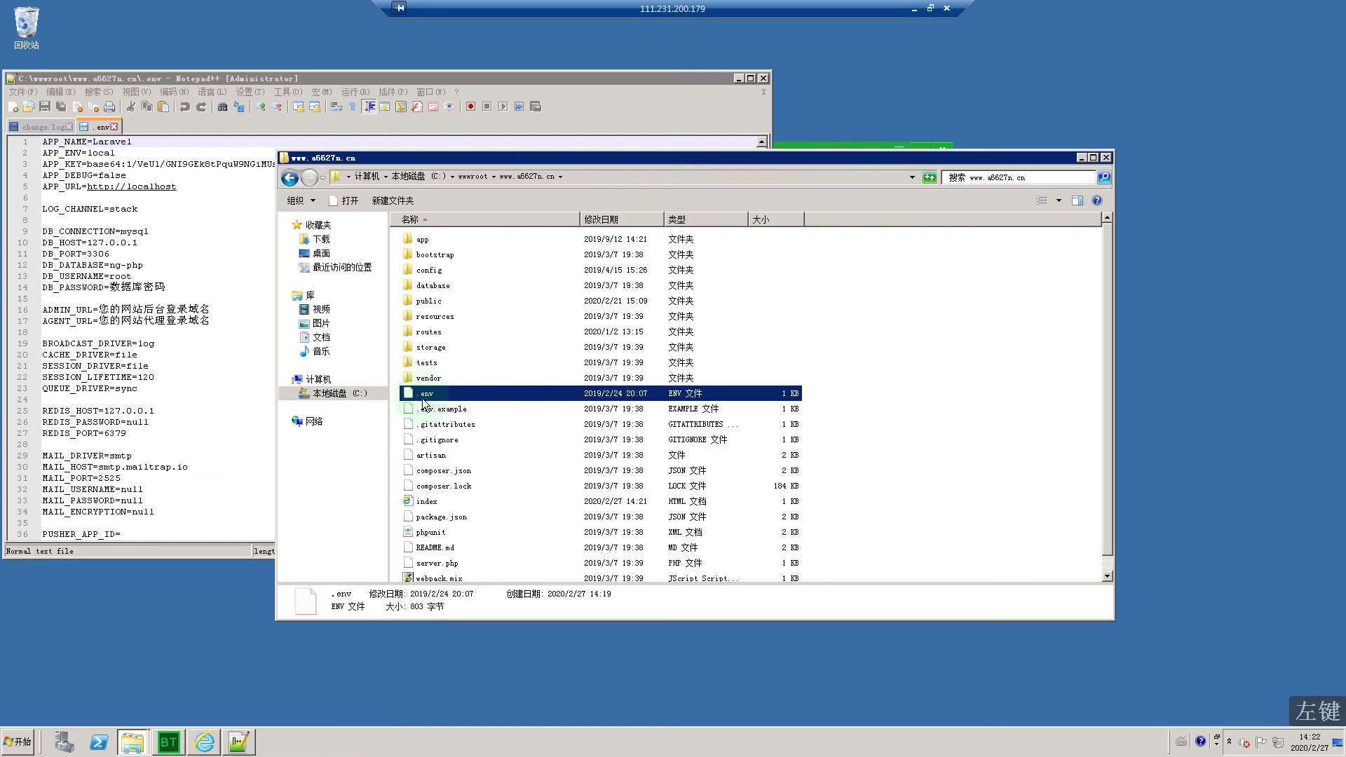
Step: Position Notepad++ over the folder and select ng-php on the DB_DATABASE line of .env
{"action": "left_click_drag", "start_coordinate": [339, 71], "coordinate": [744, 121]}
{"action": "scroll", "coordinate": [554, 305], "scroll_direction": "down", "scroll_amount": 1}
{"action": "double_click", "coordinate": [544, 302]}
{"action": "left_click", "coordinate": [519, 281]}
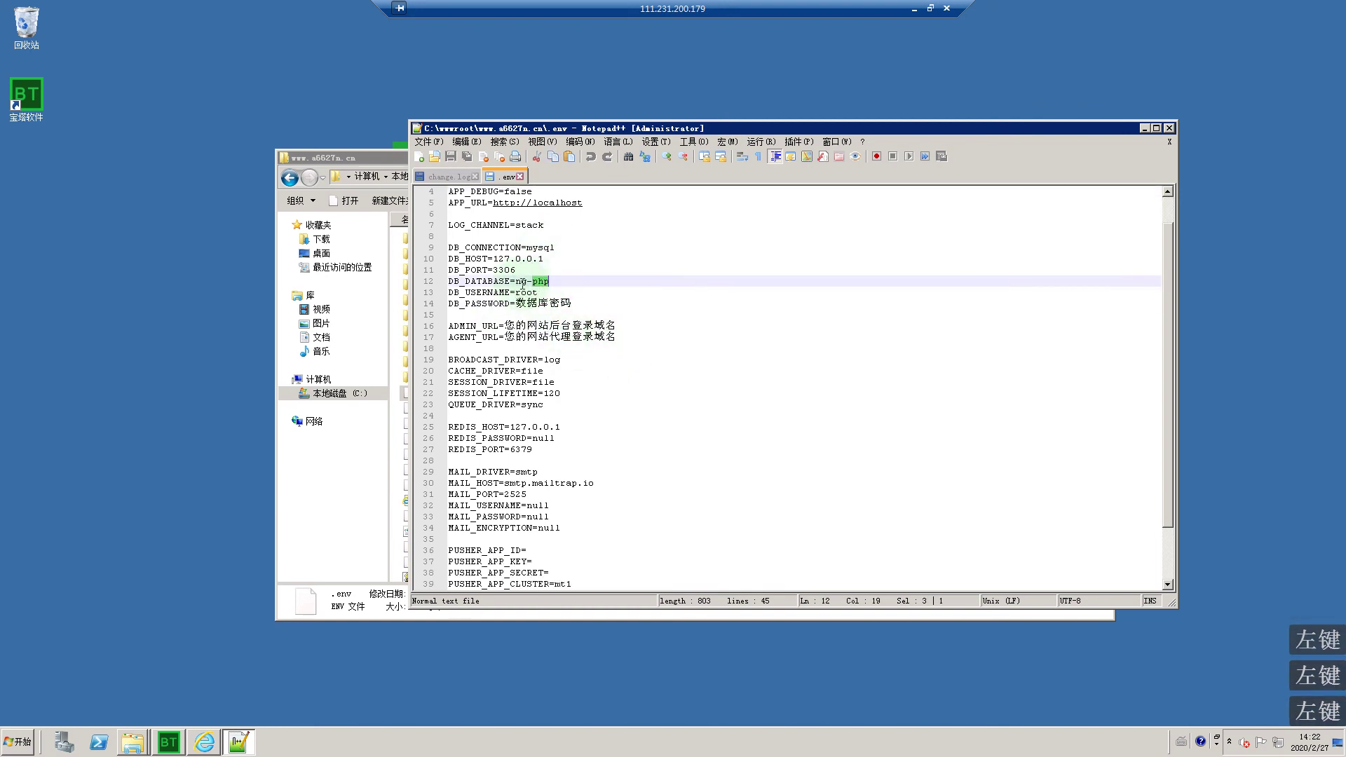
{"action": "left_click_drag", "start_coordinate": [516, 281], "coordinate": [550, 281]}
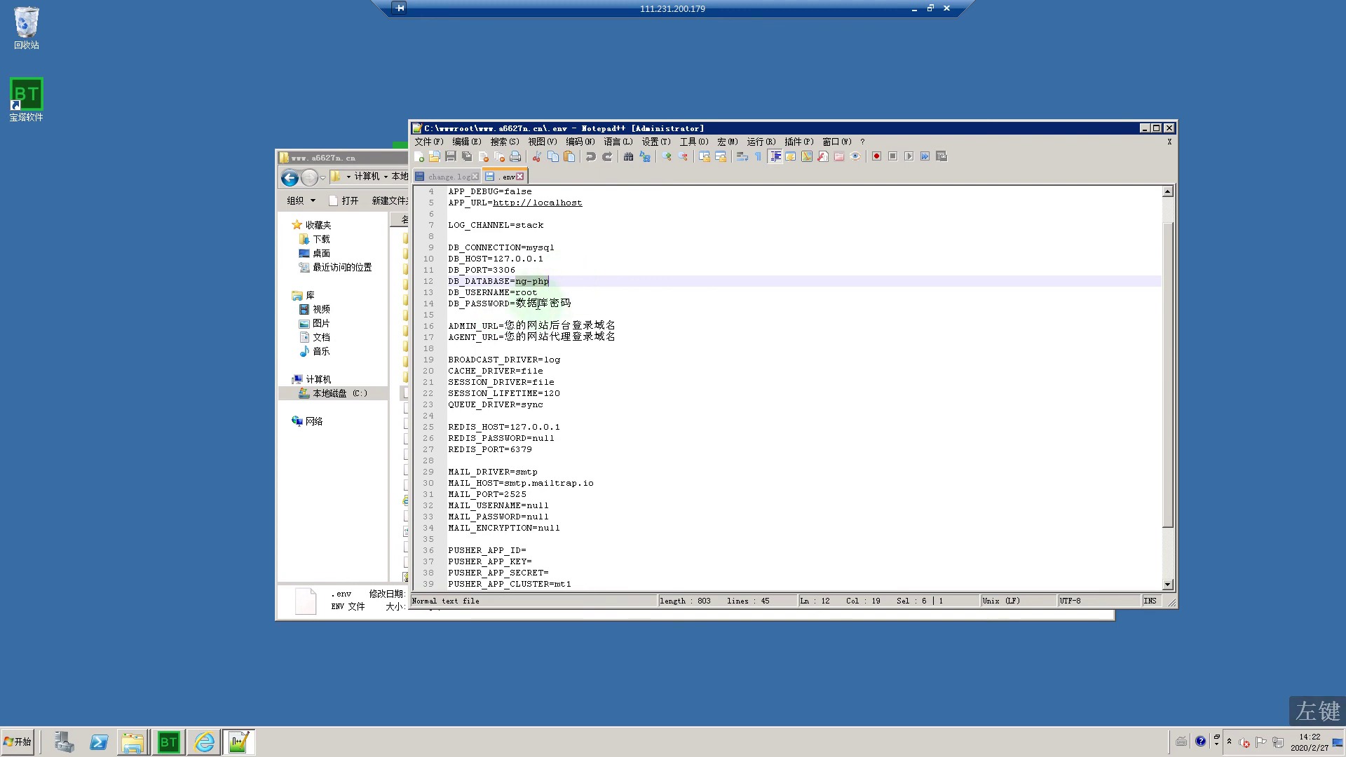
{"action": "double_click", "coordinate": [541, 304]}
{"action": "left_click", "coordinate": [525, 281]}
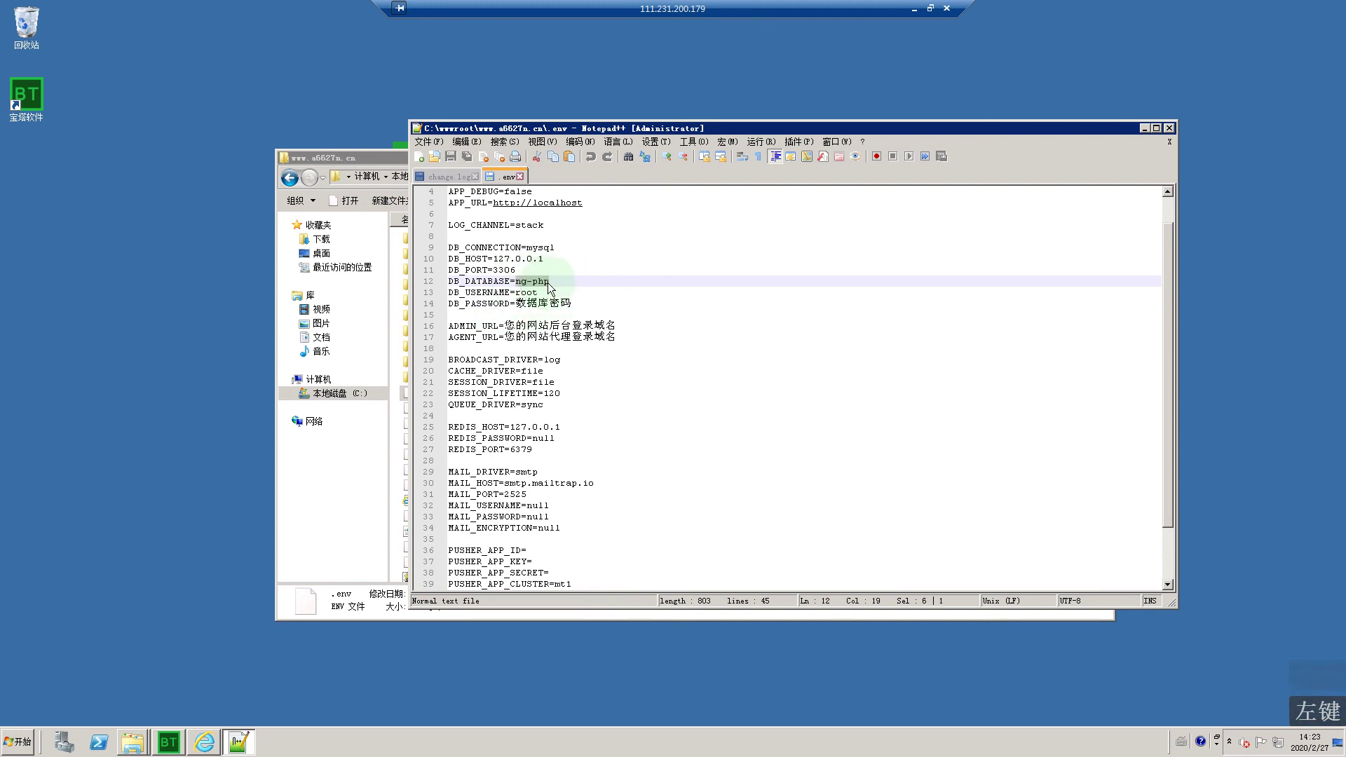
Step: Overwrite the DB_DATABASE value with 144ym_com and select the 数据库密码 placeholder
{"action": "double_click", "coordinate": [527, 293]}
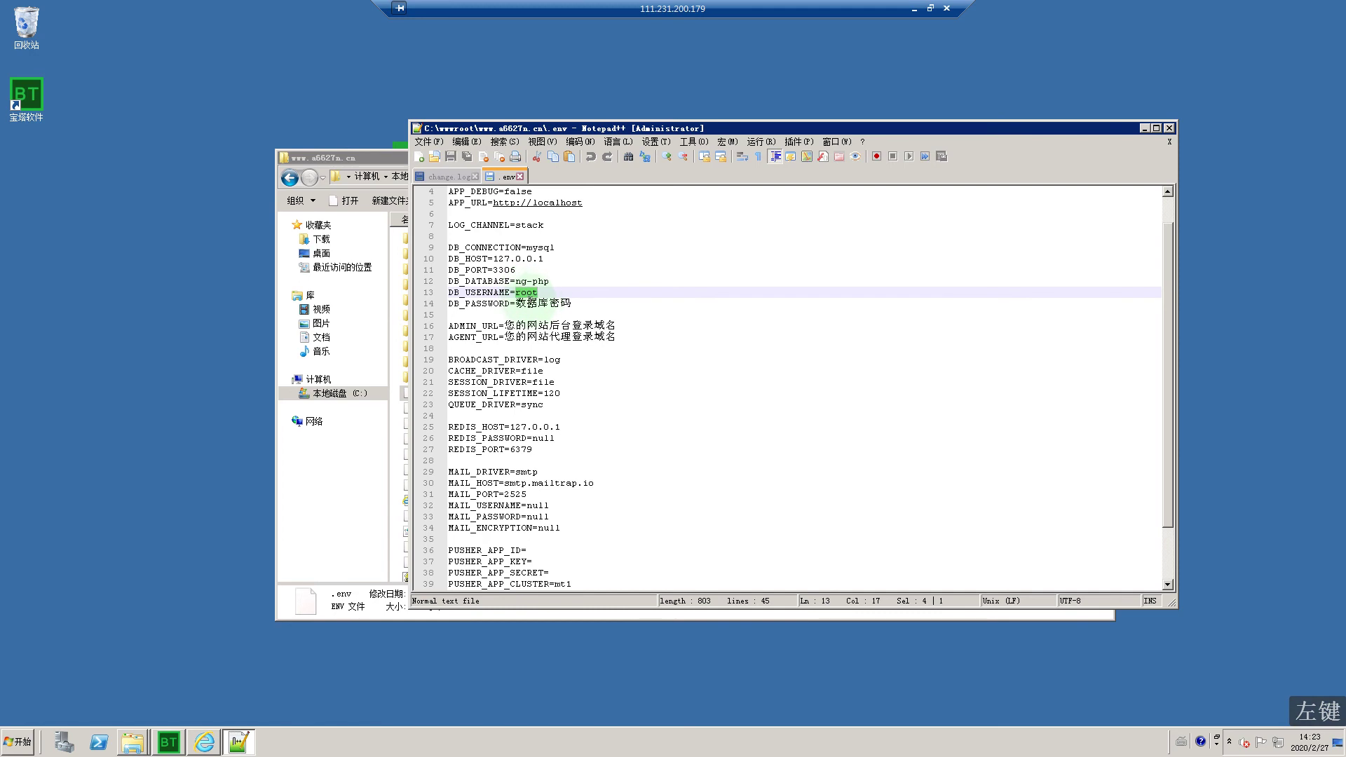
{"action": "double_click", "coordinate": [528, 304]}
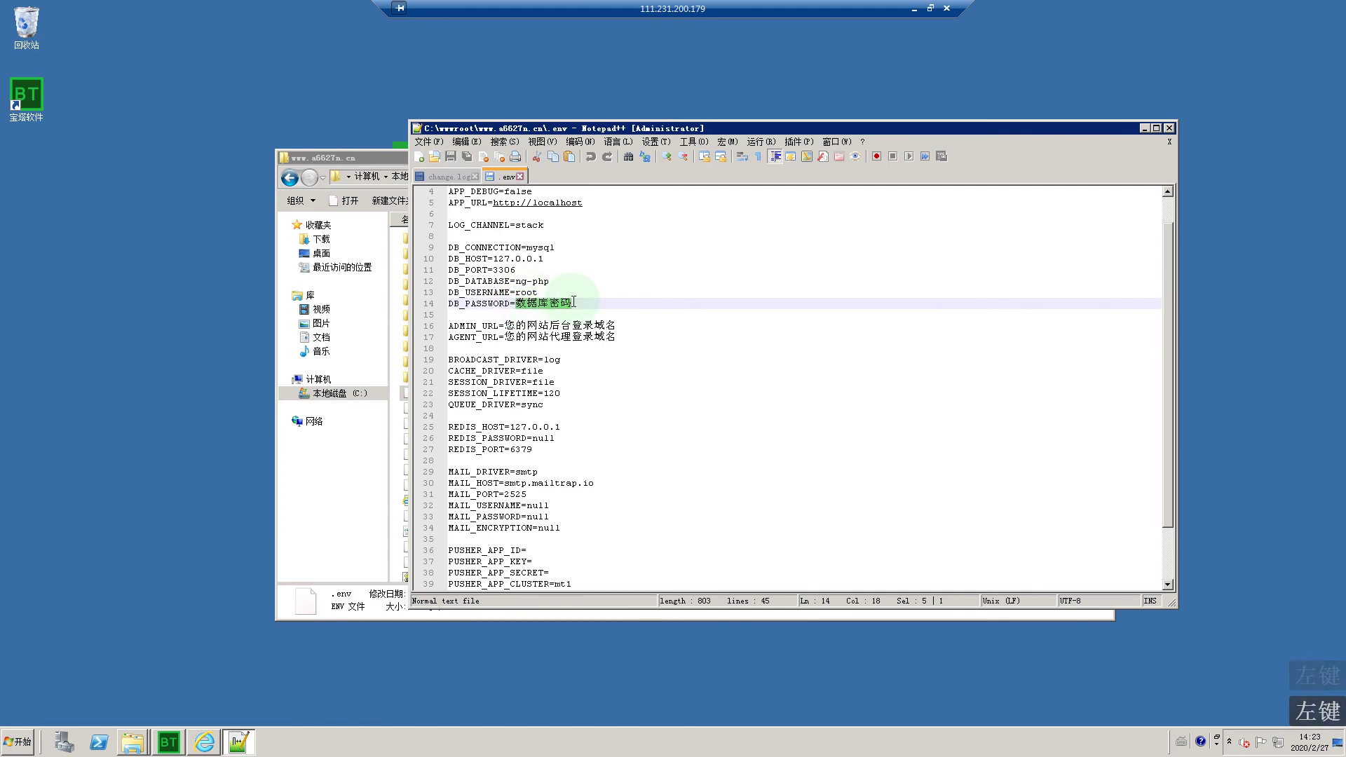
{"action": "double_click", "coordinate": [537, 283]}
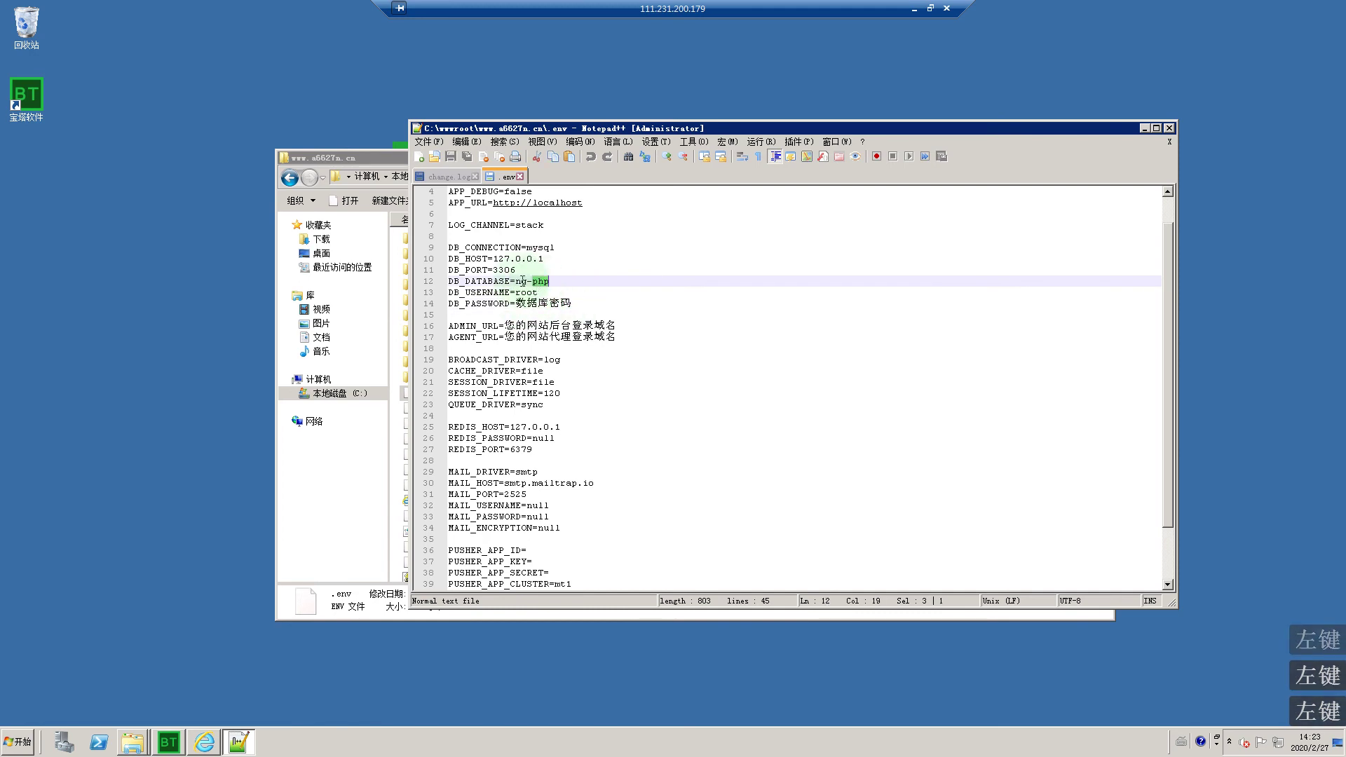
{"action": "mouse_move", "coordinate": [544, 281]}
{"action": "left_mouse_down"}
{"action": "mouse_move", "coordinate": [519, 281]}
{"action": "mouse_move", "coordinate": [546, 281]}
{"action": "left_mouse_up"}
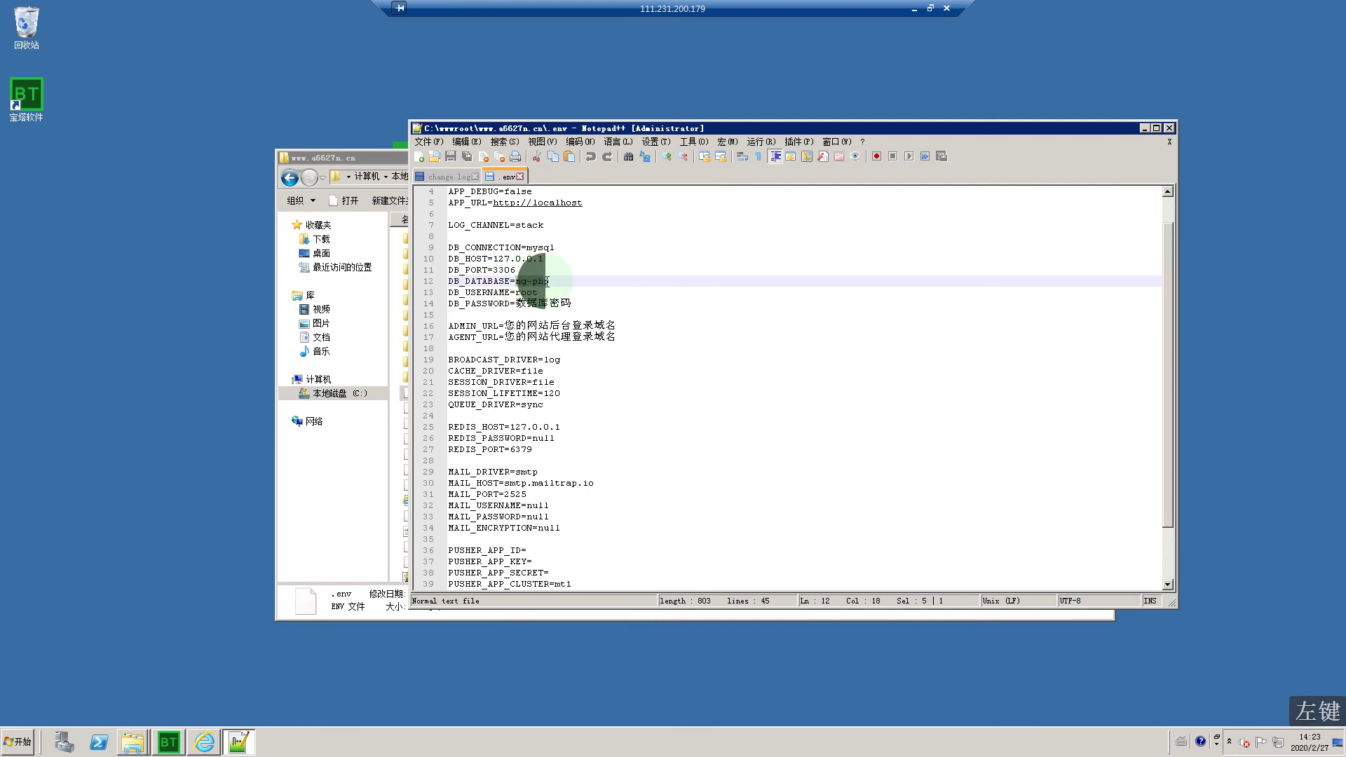
{"action": "type", "text": "144ym"}
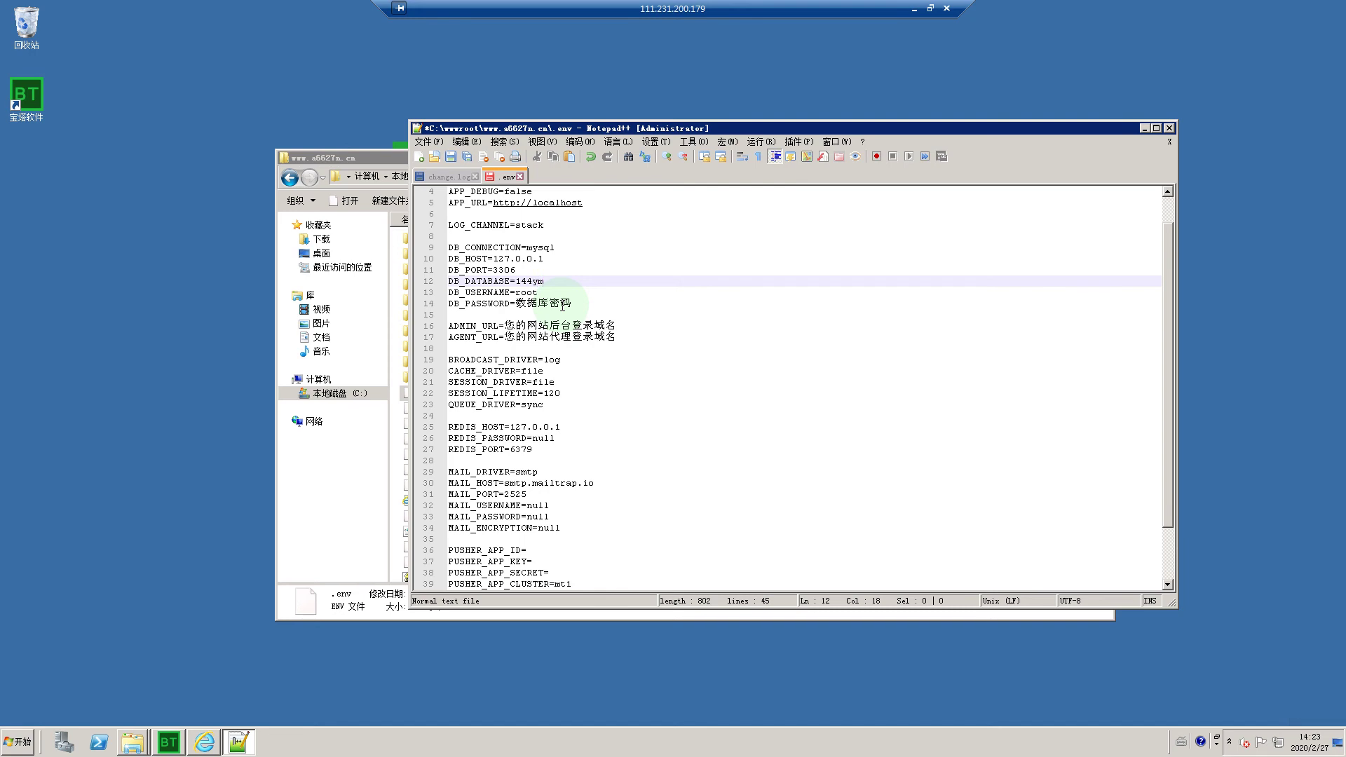
{"action": "key", "text": "shift"}
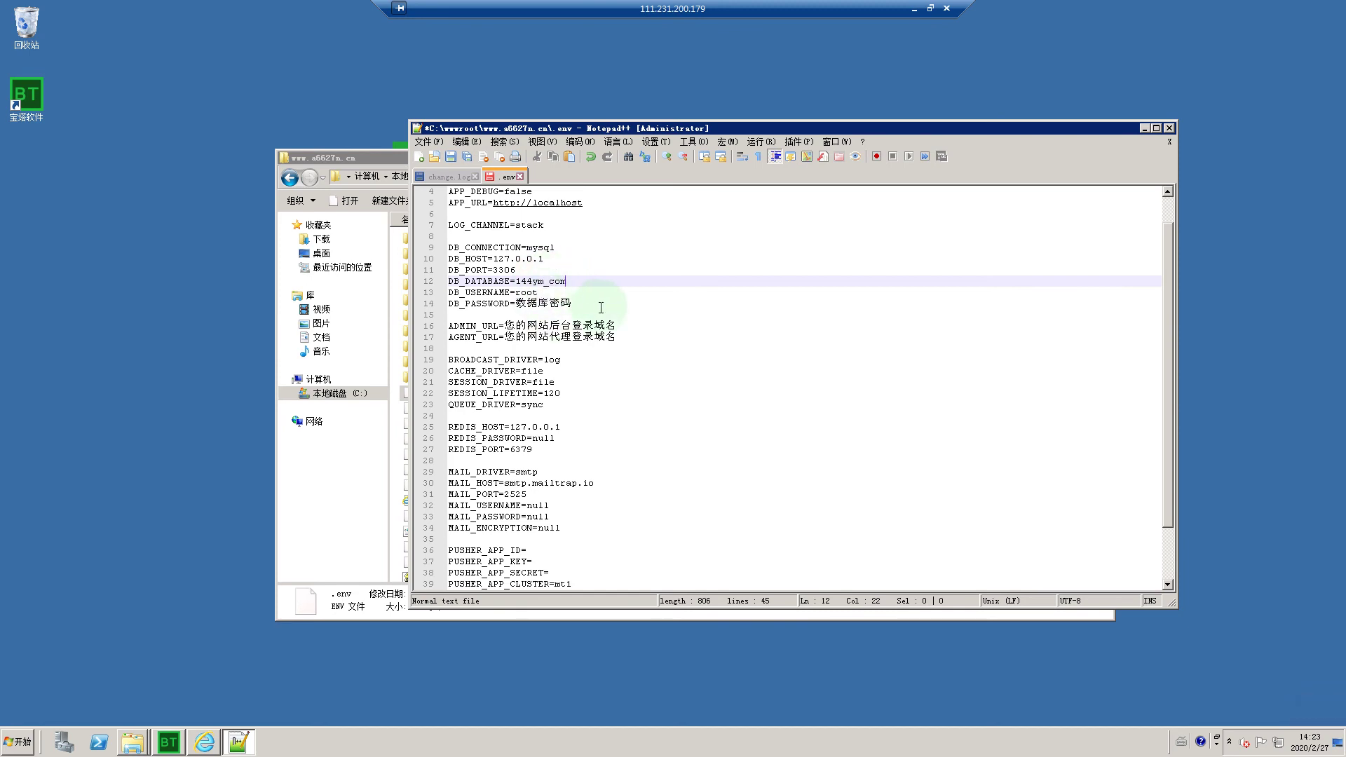
{"action": "double_click", "coordinate": [562, 306]}
Step: Copy the MySQL root password from BT Panel's root密码 dialog and return to Notepad++
{"action": "left_click", "coordinate": [219, 737]}
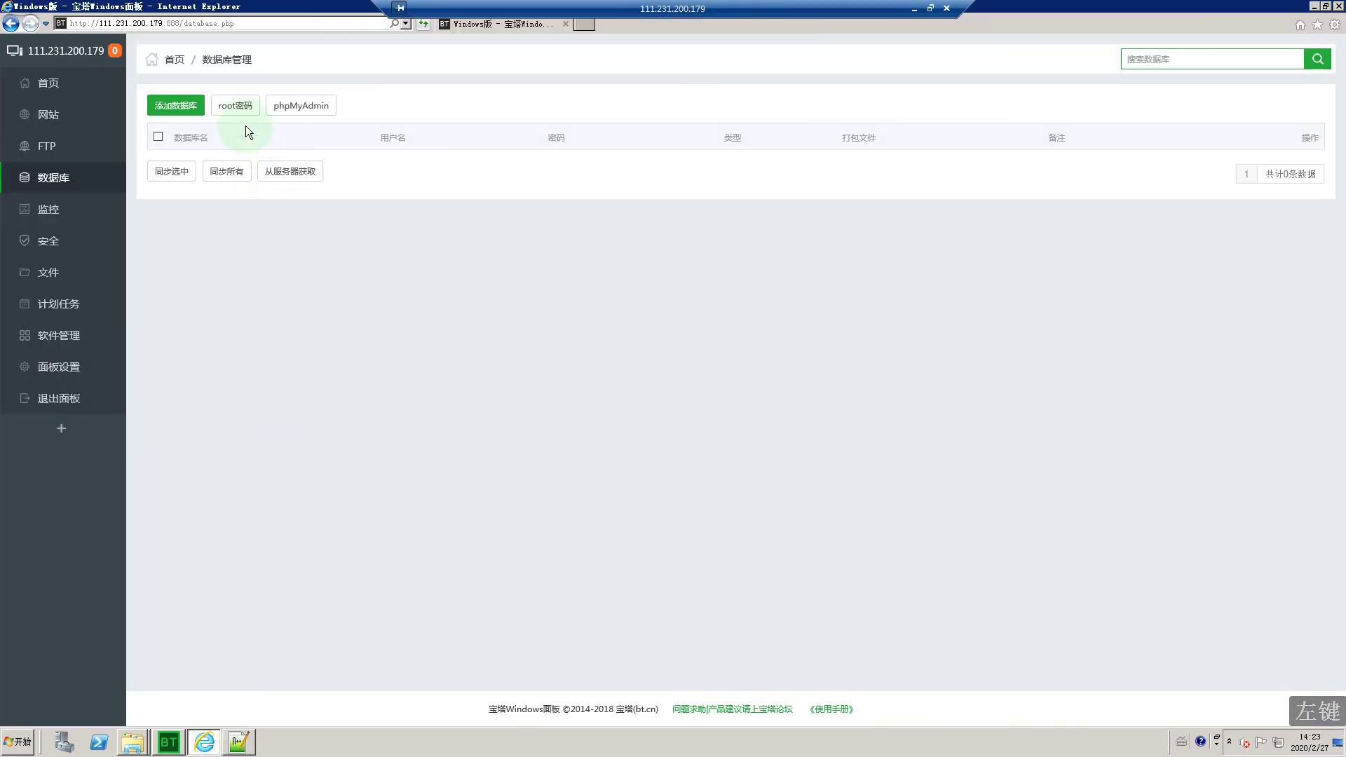
{"action": "left_click", "coordinate": [237, 107]}
{"action": "double_click", "coordinate": [596, 376]}
{"action": "right_click", "coordinate": [598, 376]}
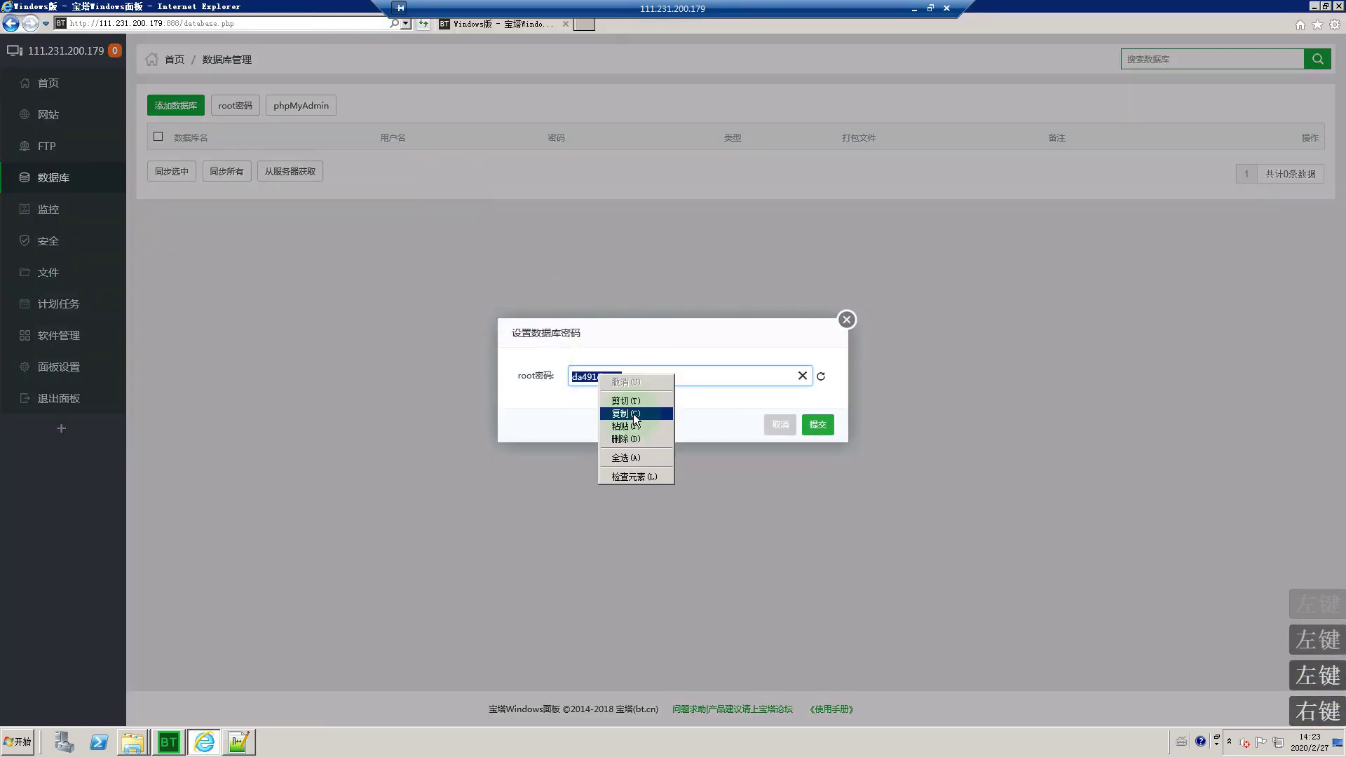
{"action": "left_click", "coordinate": [627, 414]}
{"action": "left_click", "coordinate": [846, 320]}
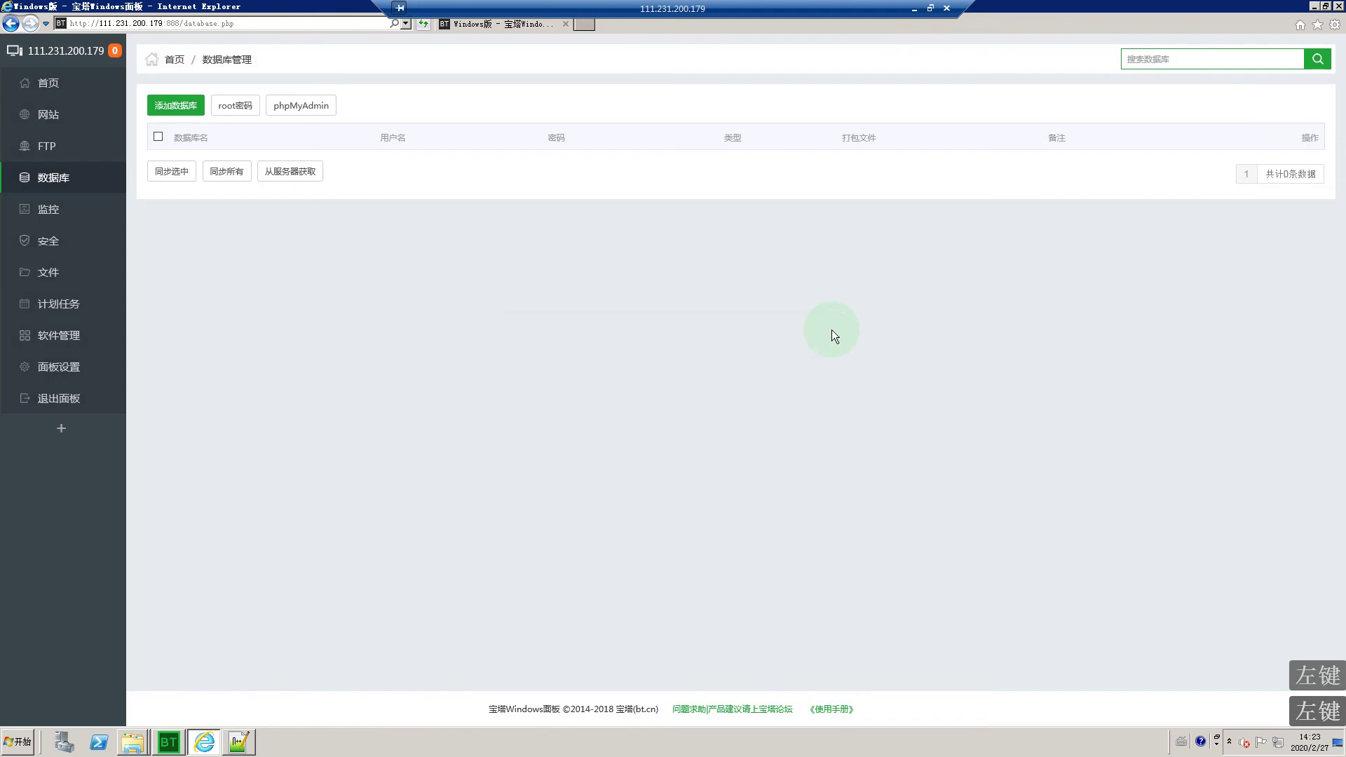
{"action": "left_click", "coordinate": [1293, 19]}
{"action": "left_click", "coordinate": [1313, 7]}
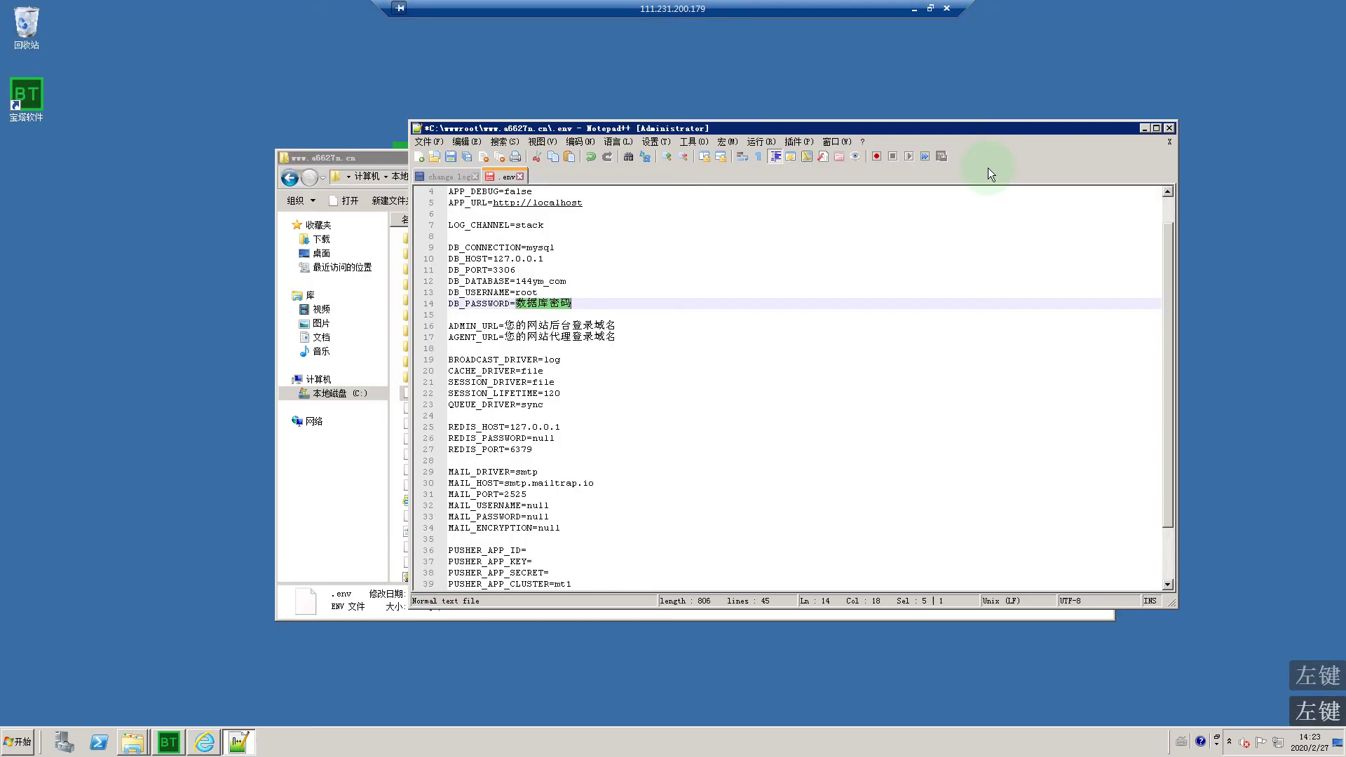
Step: Paste the root password over the placeholder and set ADMIN_URL to admin.a6627n.cn from the notes
{"action": "right_click", "coordinate": [536, 304]}
{"action": "left_click", "coordinate": [572, 339]}
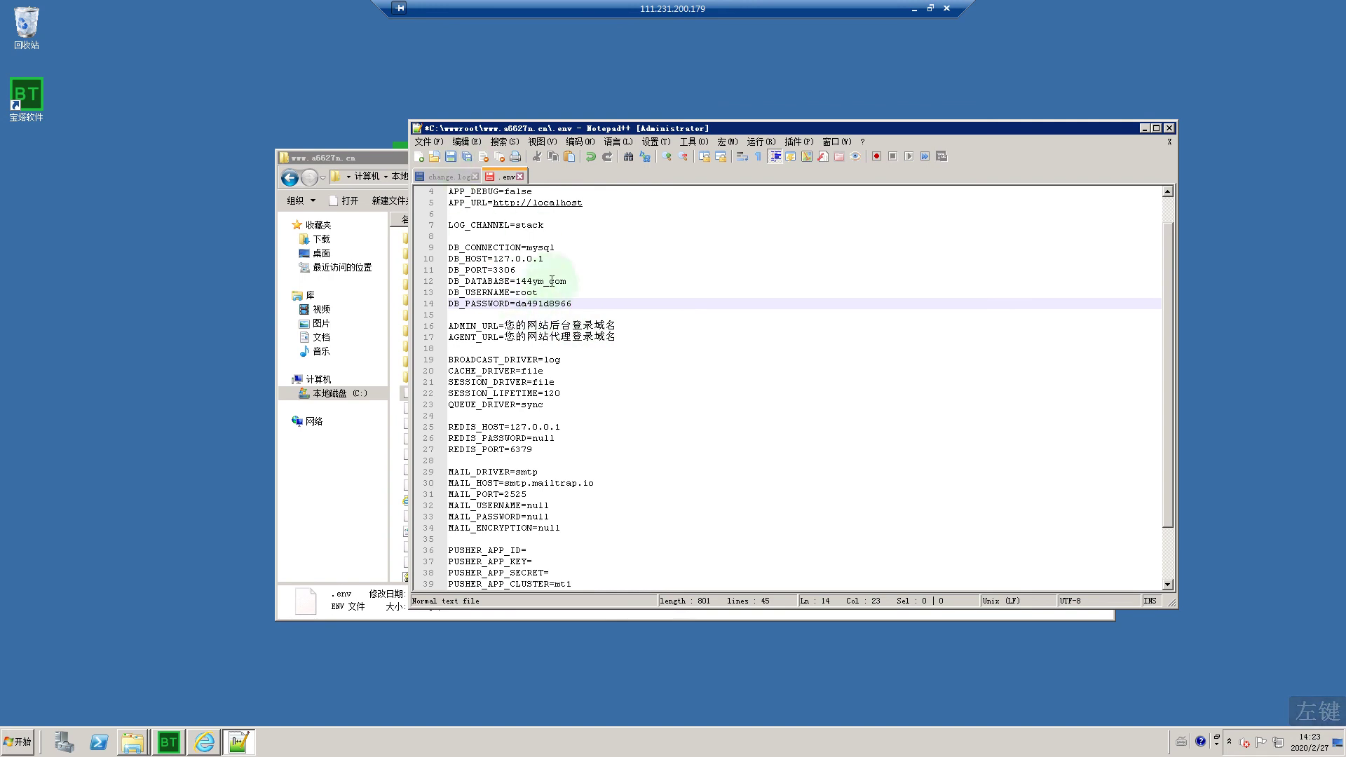
{"action": "double_click", "coordinate": [519, 328]}
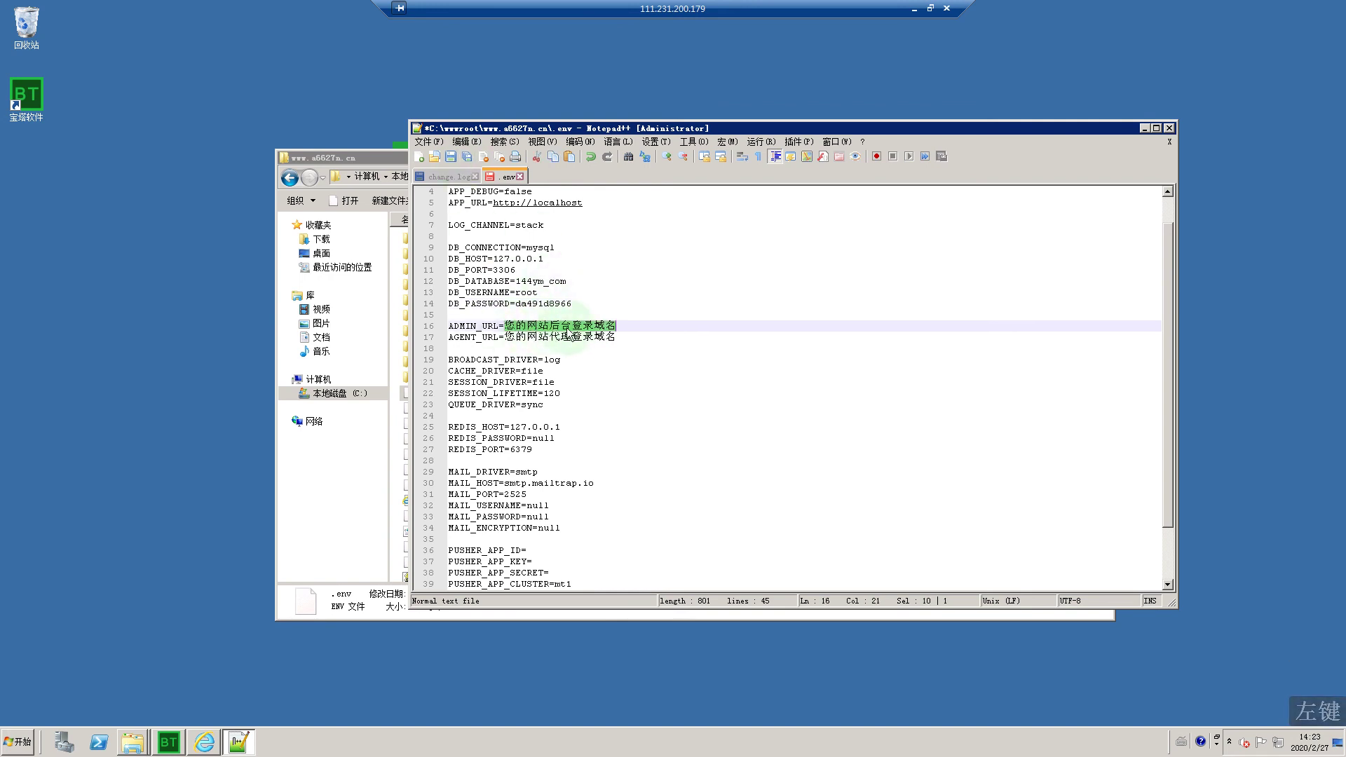
{"action": "type", "text": "admin"}
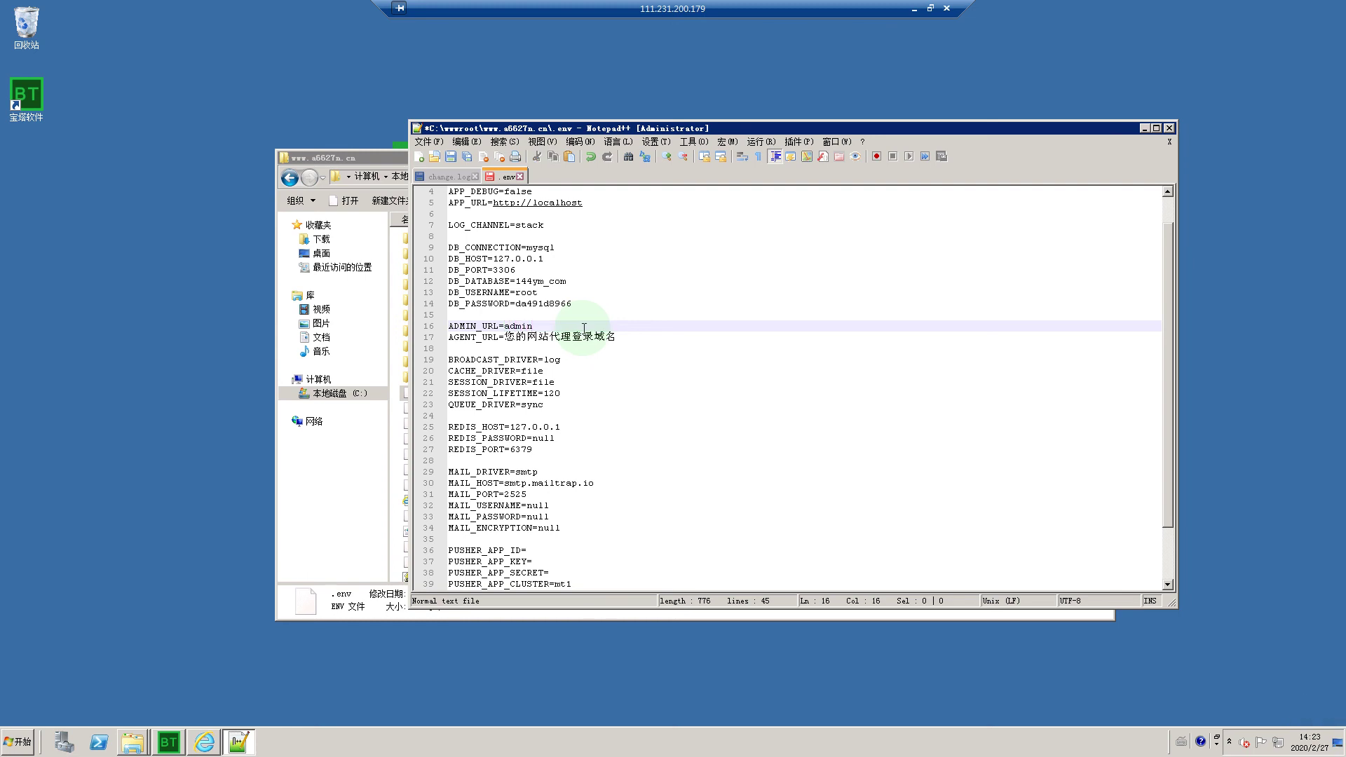
{"action": "left_click", "coordinate": [914, 9]}
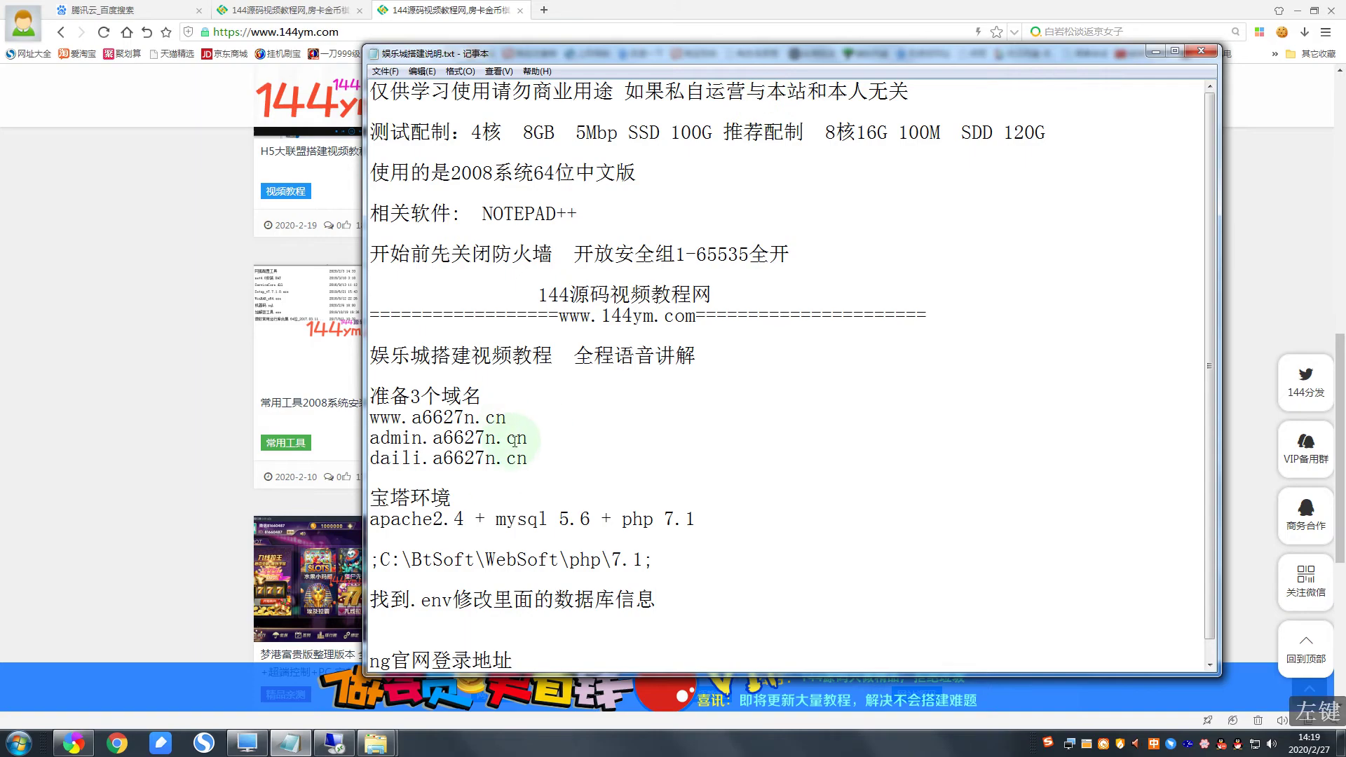
{"action": "left_click_drag", "start_coordinate": [529, 438], "coordinate": [337, 442]}
{"action": "right_click", "coordinate": [425, 448]}
{"action": "left_click", "coordinate": [459, 493]}
{"action": "left_click", "coordinate": [335, 743]}
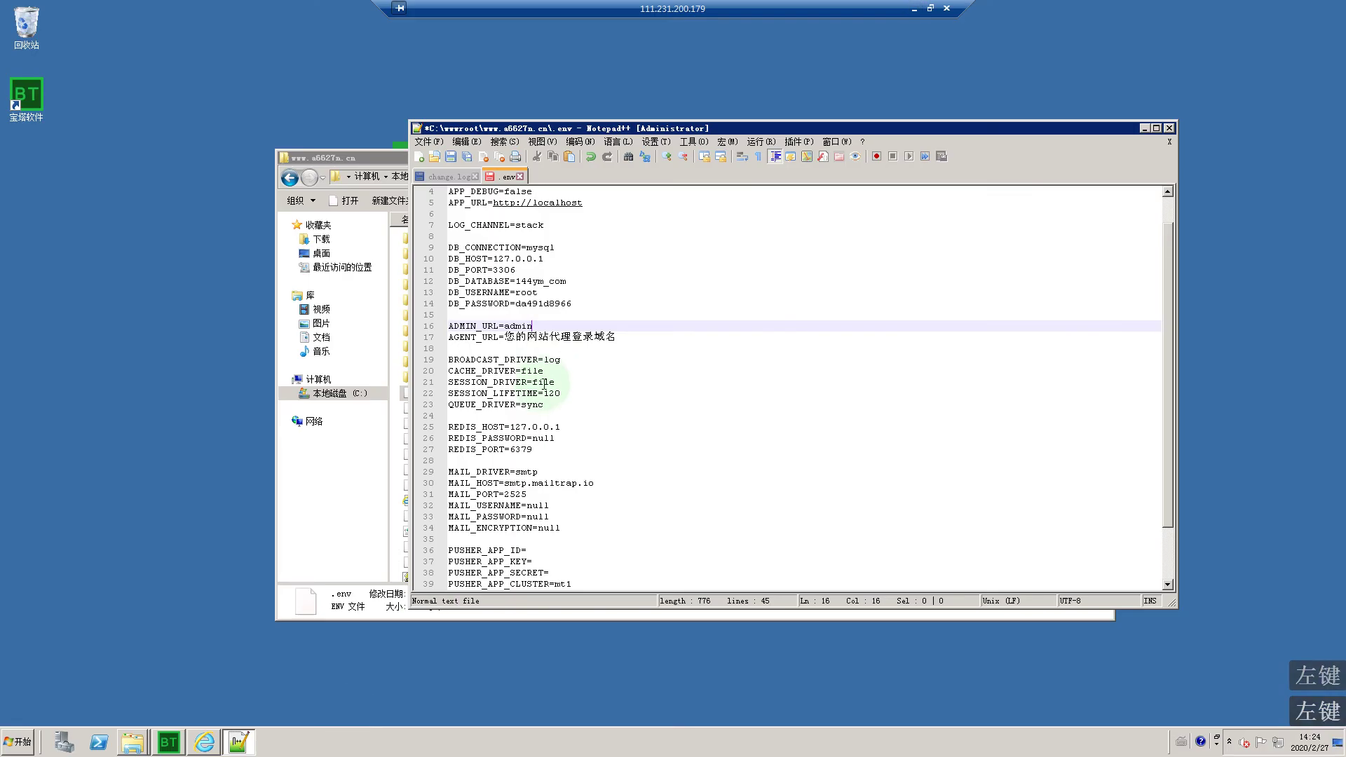
{"action": "left_click_drag", "start_coordinate": [507, 326], "coordinate": [528, 326]}
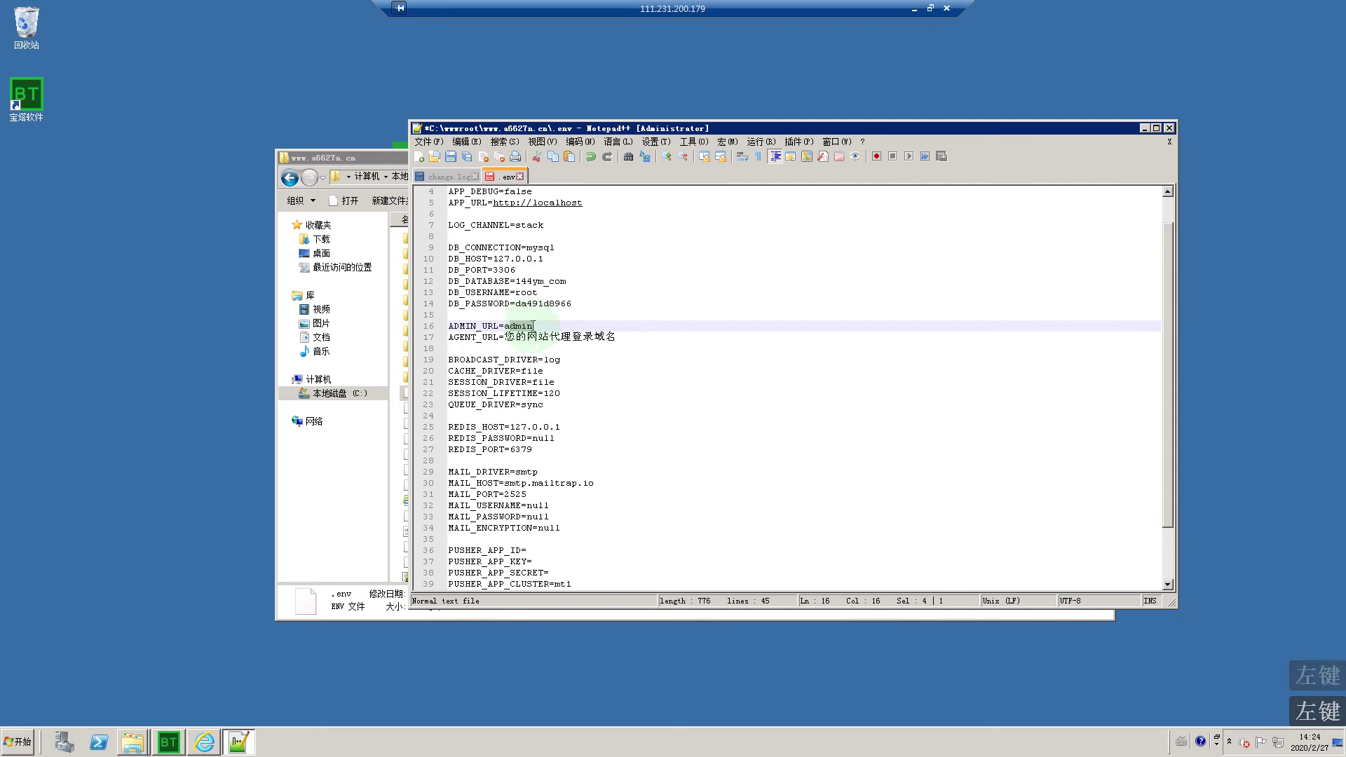
{"action": "right_click", "coordinate": [529, 325]}
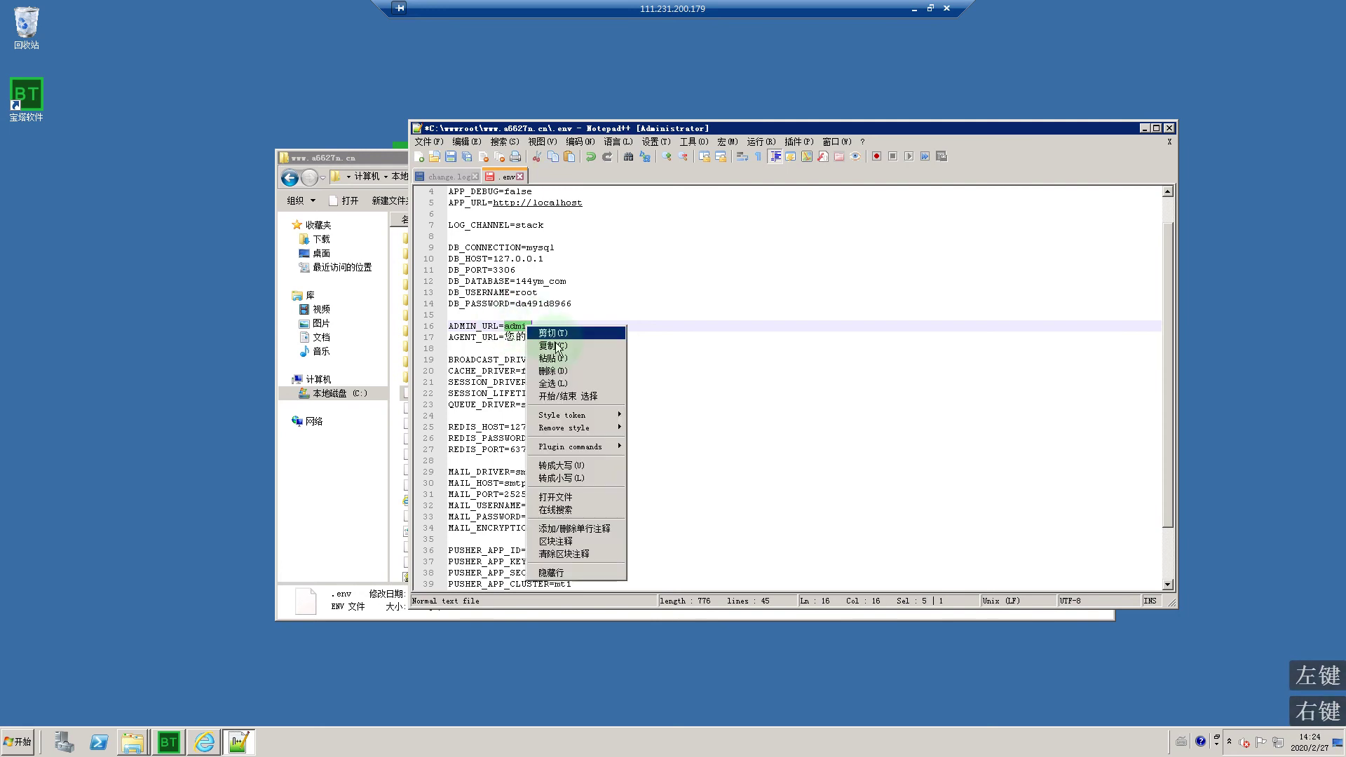
{"action": "left_click", "coordinate": [540, 352]}
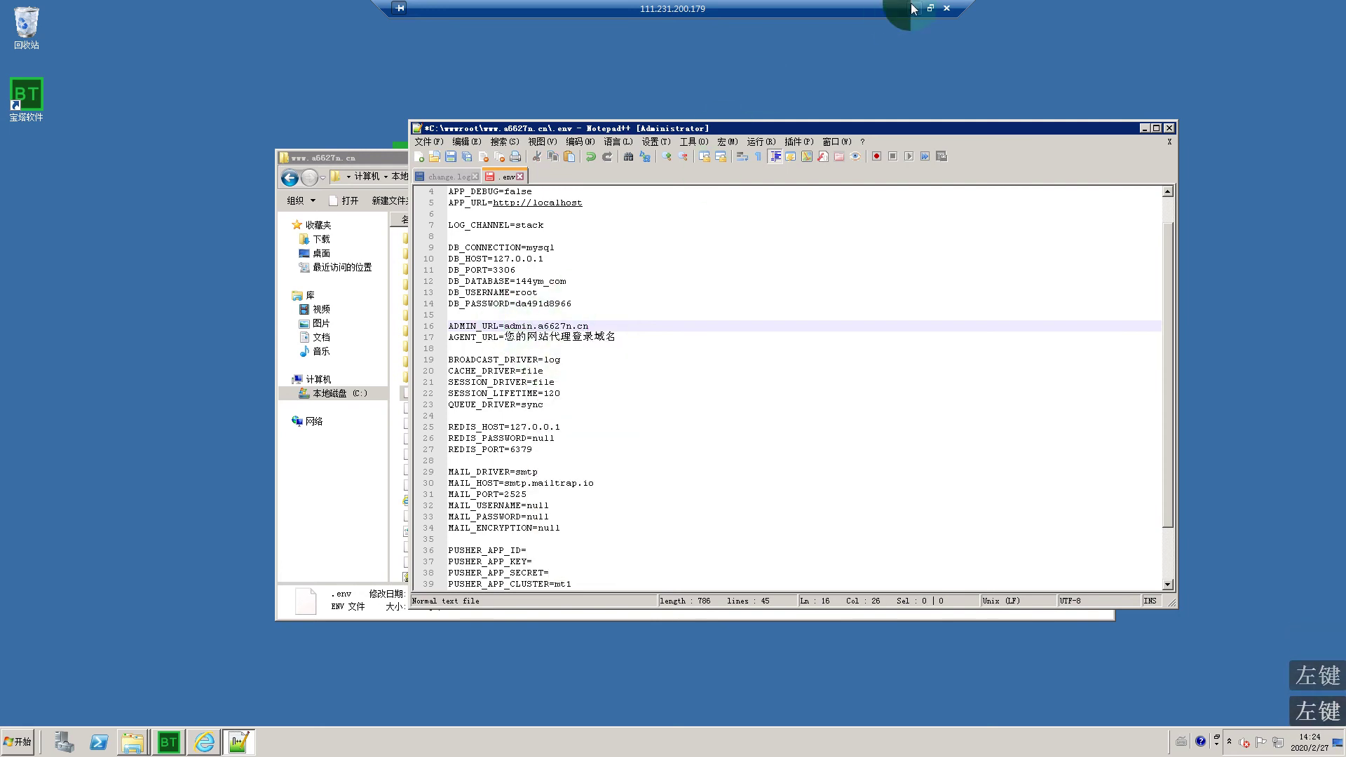
Step: Set AGENT_URL to daili.a6627n.cn, copied from the local notes
{"action": "left_click", "coordinate": [914, 8]}
{"action": "left_click_drag", "start_coordinate": [551, 457], "coordinate": [365, 458]}
{"action": "right_click", "coordinate": [382, 459]}
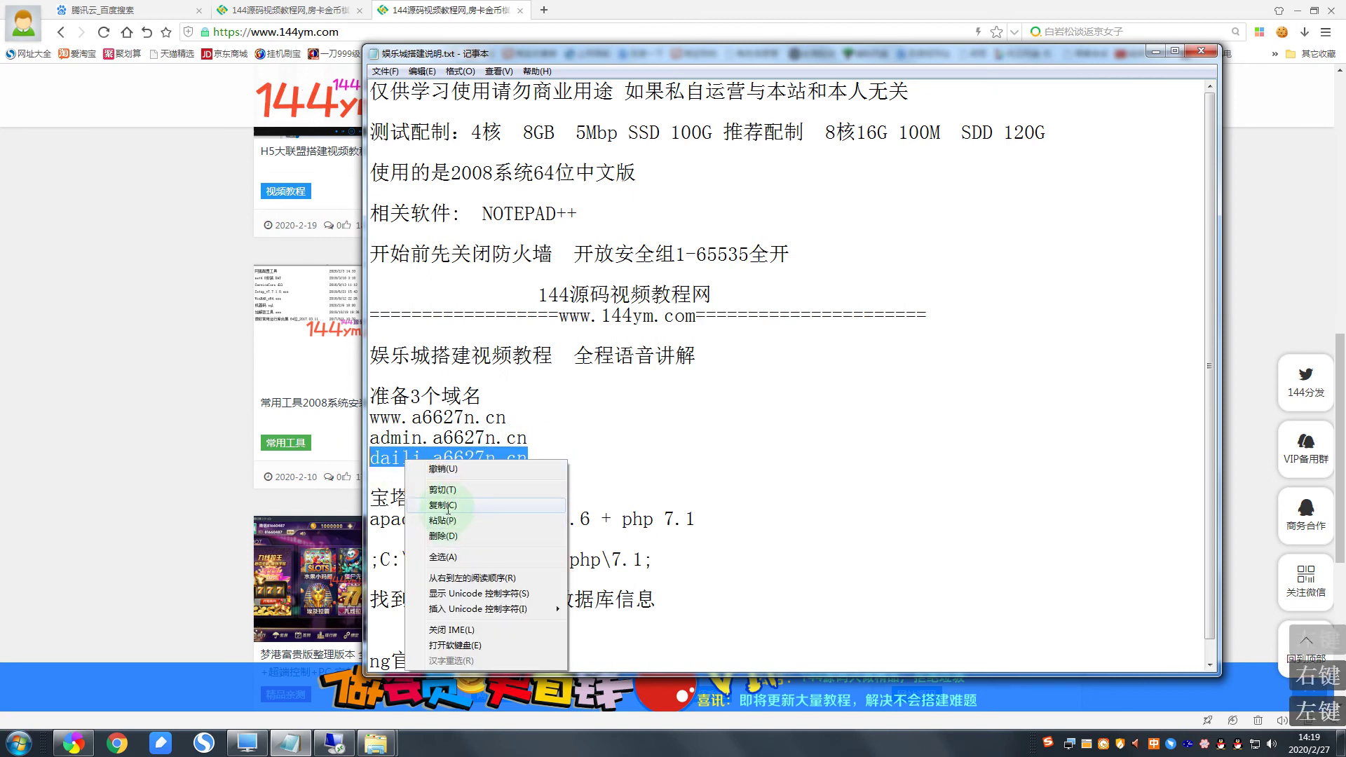
{"action": "left_click", "coordinate": [438, 512]}
{"action": "left_click", "coordinate": [343, 749]}
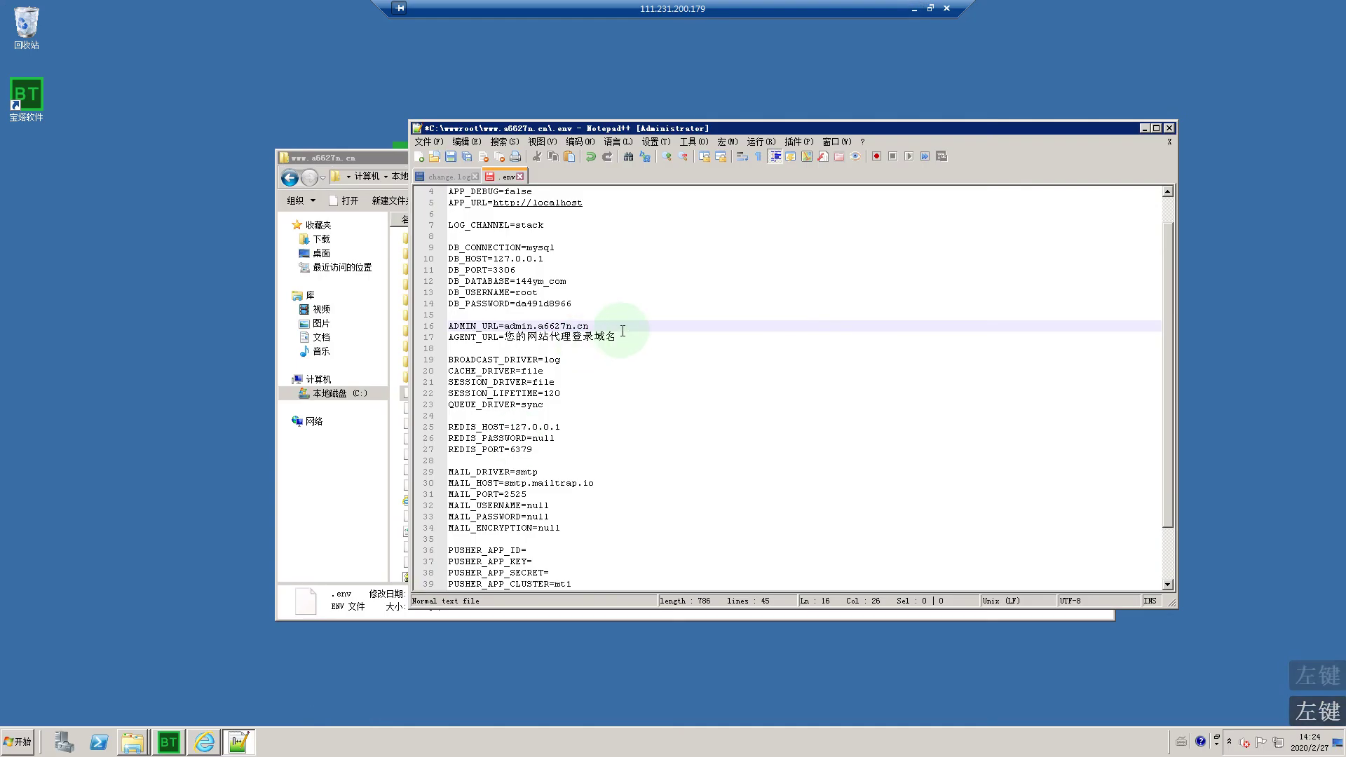
{"action": "double_click", "coordinate": [545, 337]}
{"action": "left_click_drag", "start_coordinate": [545, 338], "coordinate": [505, 337]}
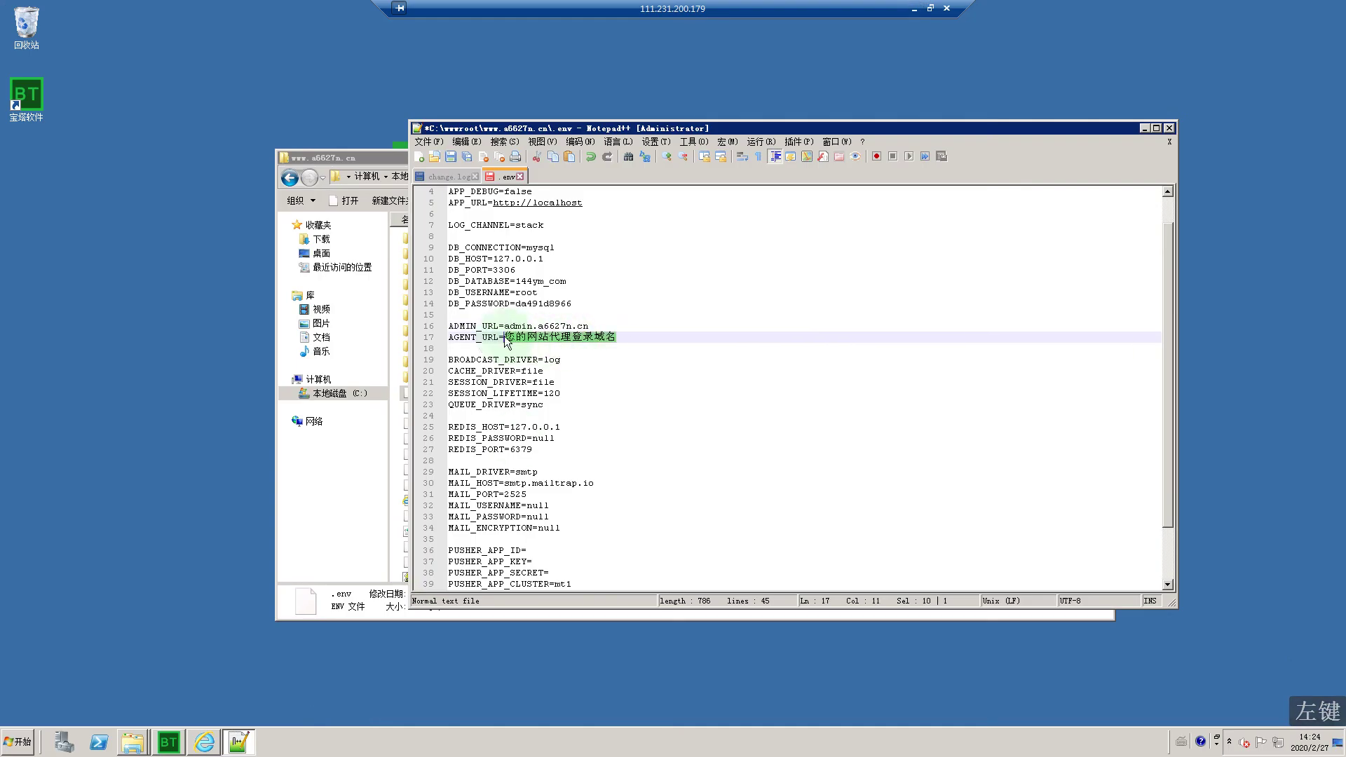
{"action": "right_click", "coordinate": [524, 337]}
{"action": "left_click", "coordinate": [549, 370]}
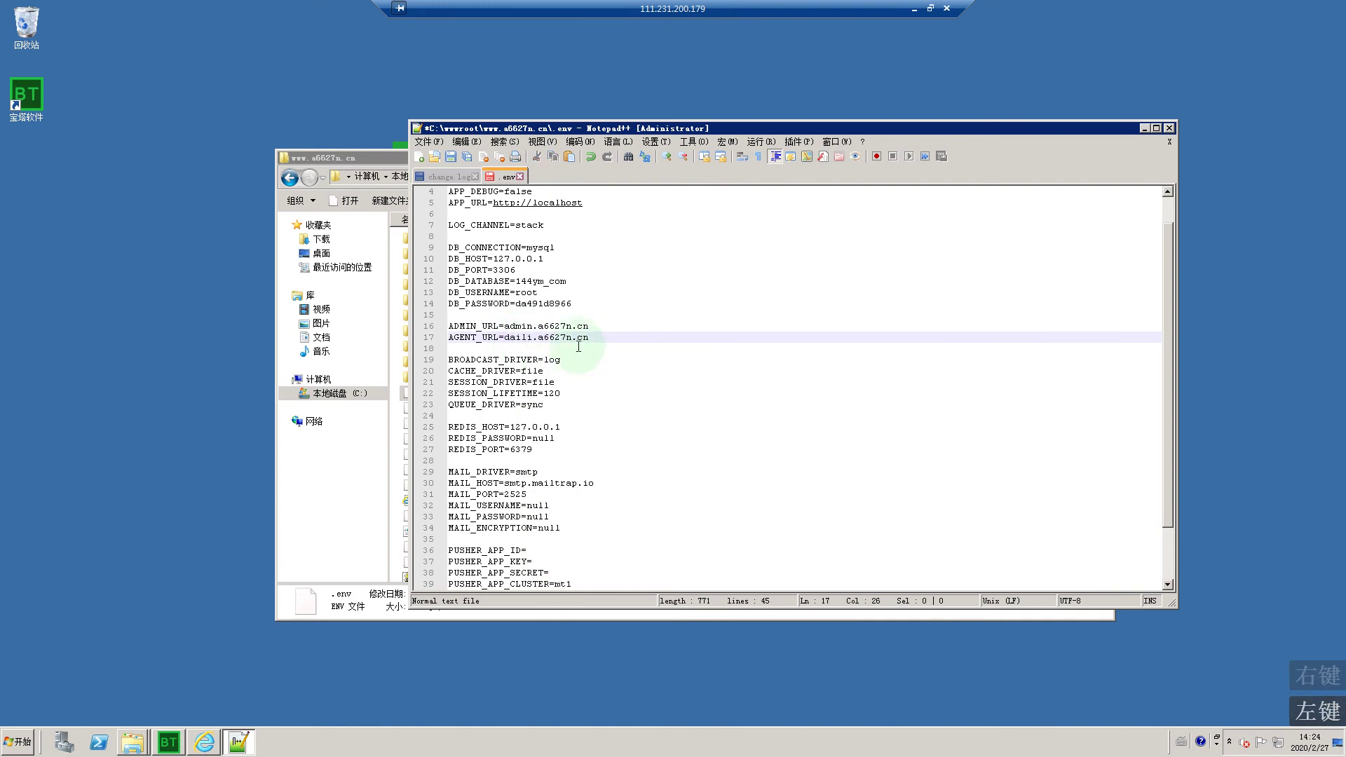
Step: Save the .env, close its tabs, and quit Notepad++
{"action": "scroll", "coordinate": [528, 300], "scroll_direction": "up", "scroll_amount": 1}
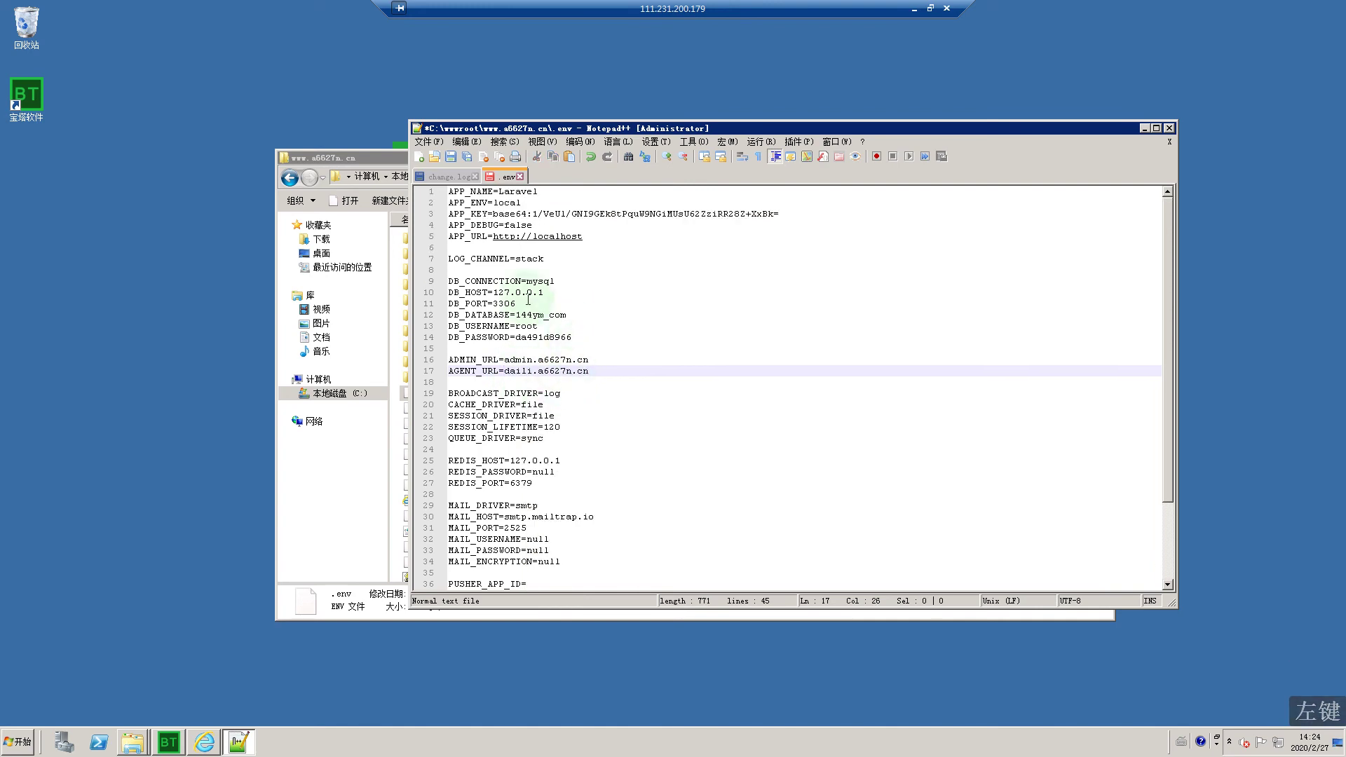
{"action": "left_click", "coordinate": [467, 156]}
{"action": "left_click", "coordinate": [474, 176]}
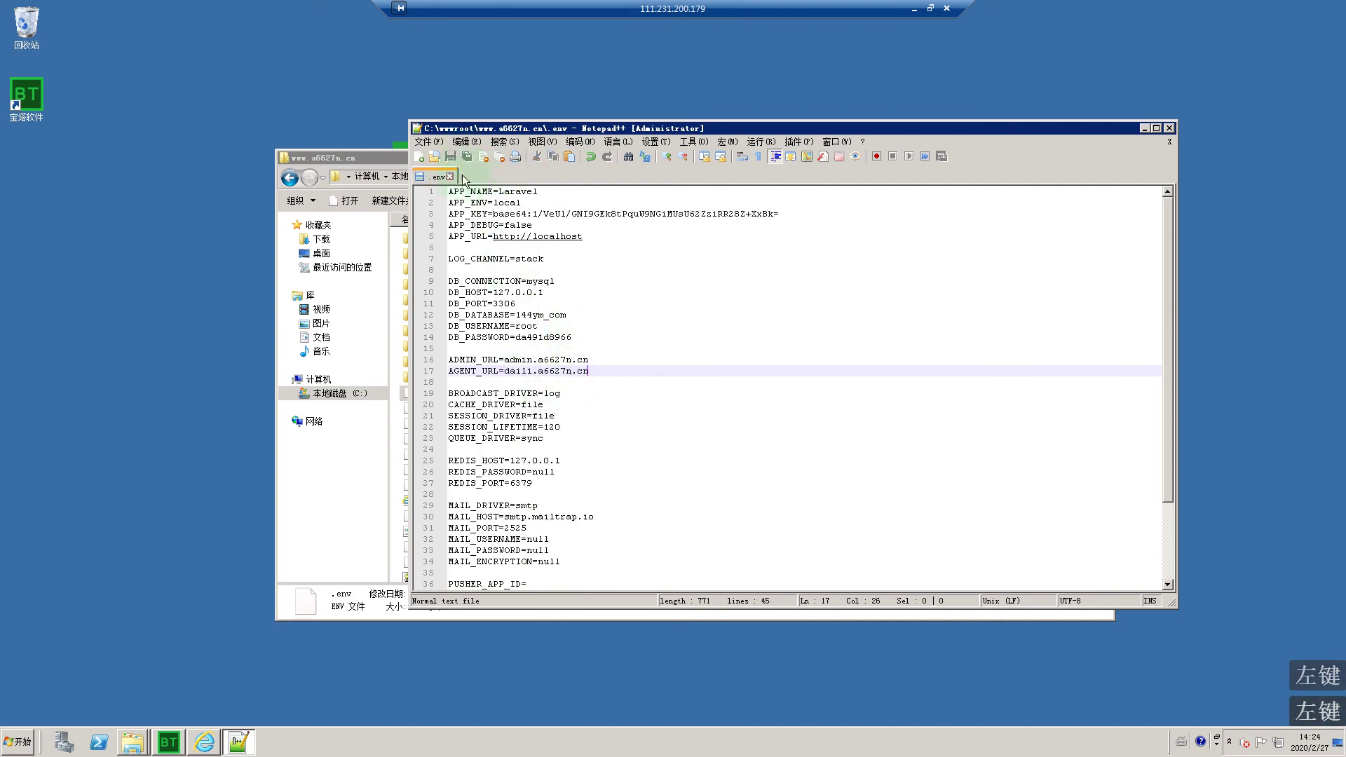
{"action": "left_click", "coordinate": [450, 176]}
{"action": "left_click", "coordinate": [1169, 128]}
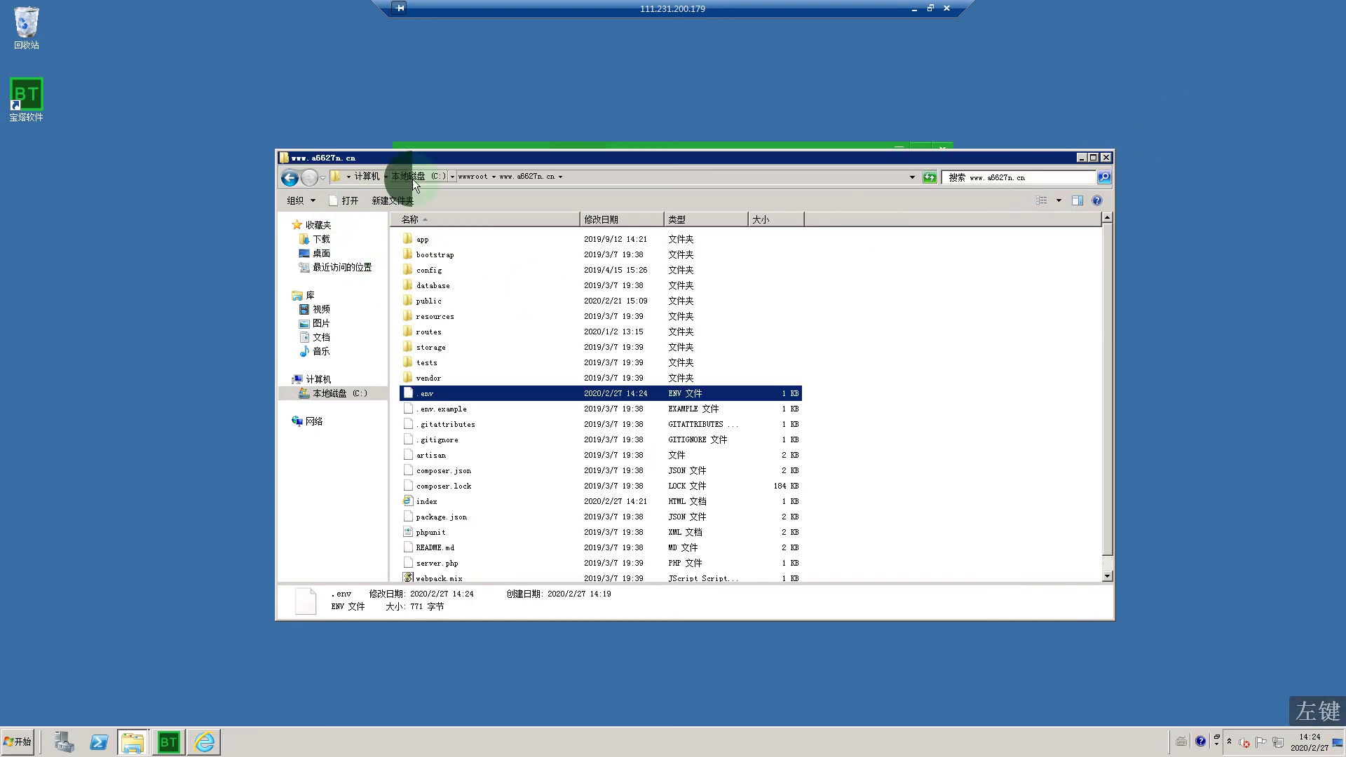
Step: Extract Navicat.rar in C:\PHP程序+数据库+工具包\win+php环境工具包 and launch navicat from it
{"action": "left_click", "coordinate": [413, 177]}
{"action": "double_click", "coordinate": [479, 270]}
{"action": "double_click", "coordinate": [452, 239]}
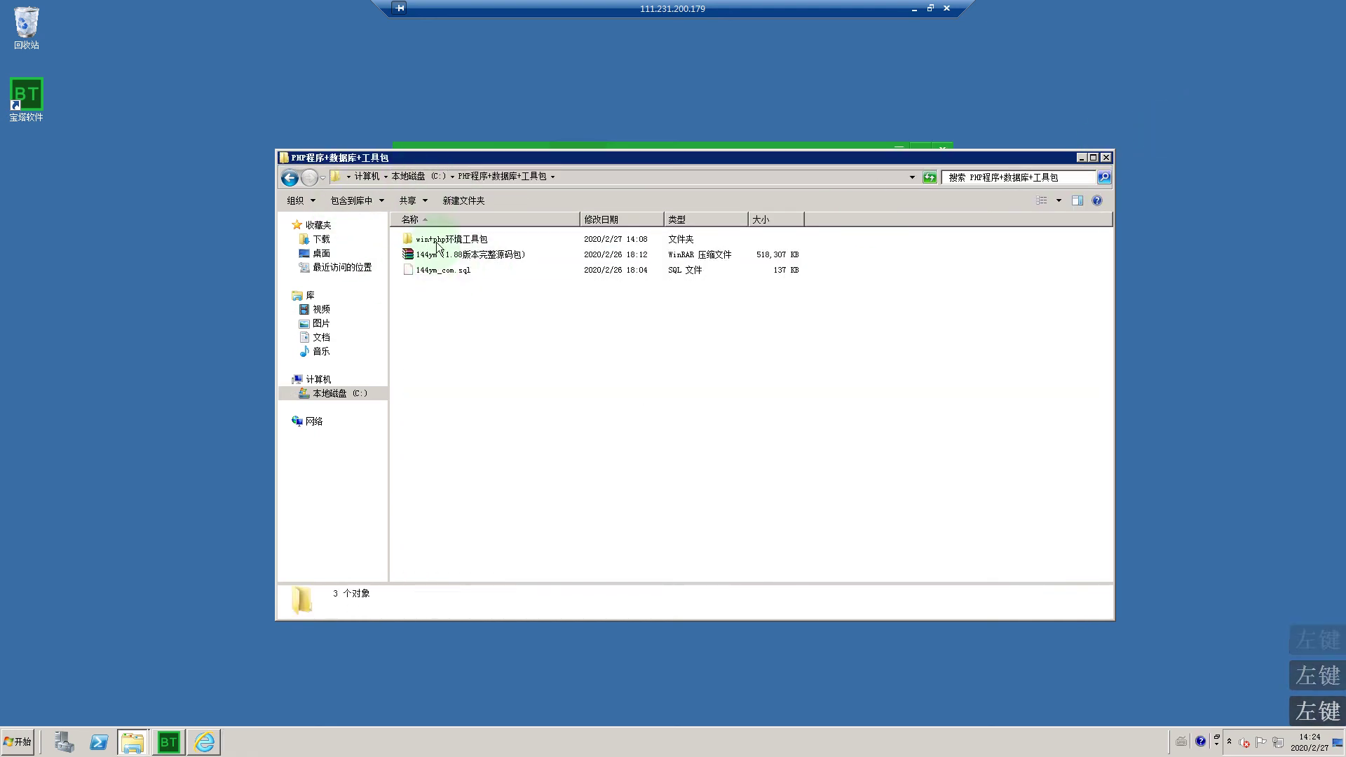
{"action": "left_click", "coordinate": [428, 285]}
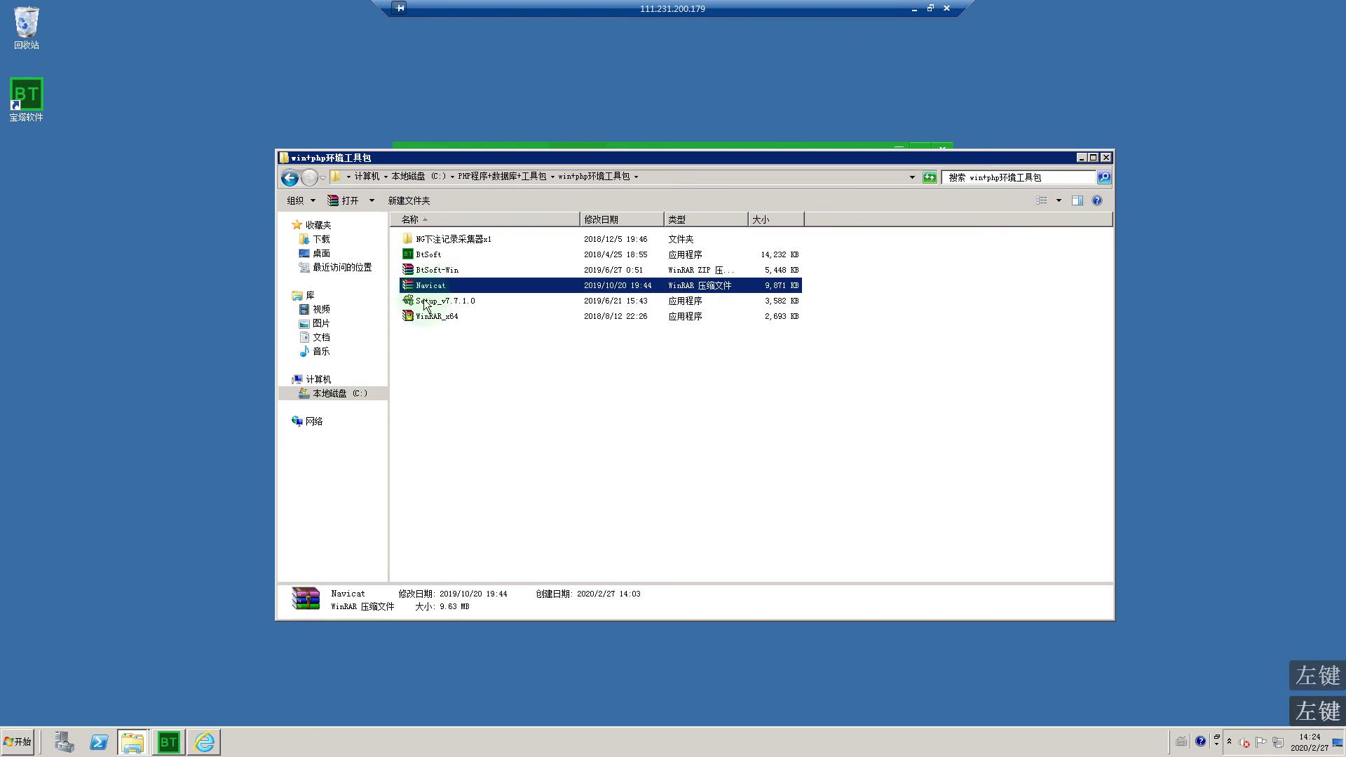
{"action": "right_click", "coordinate": [425, 293]}
{"action": "left_click", "coordinate": [481, 340]}
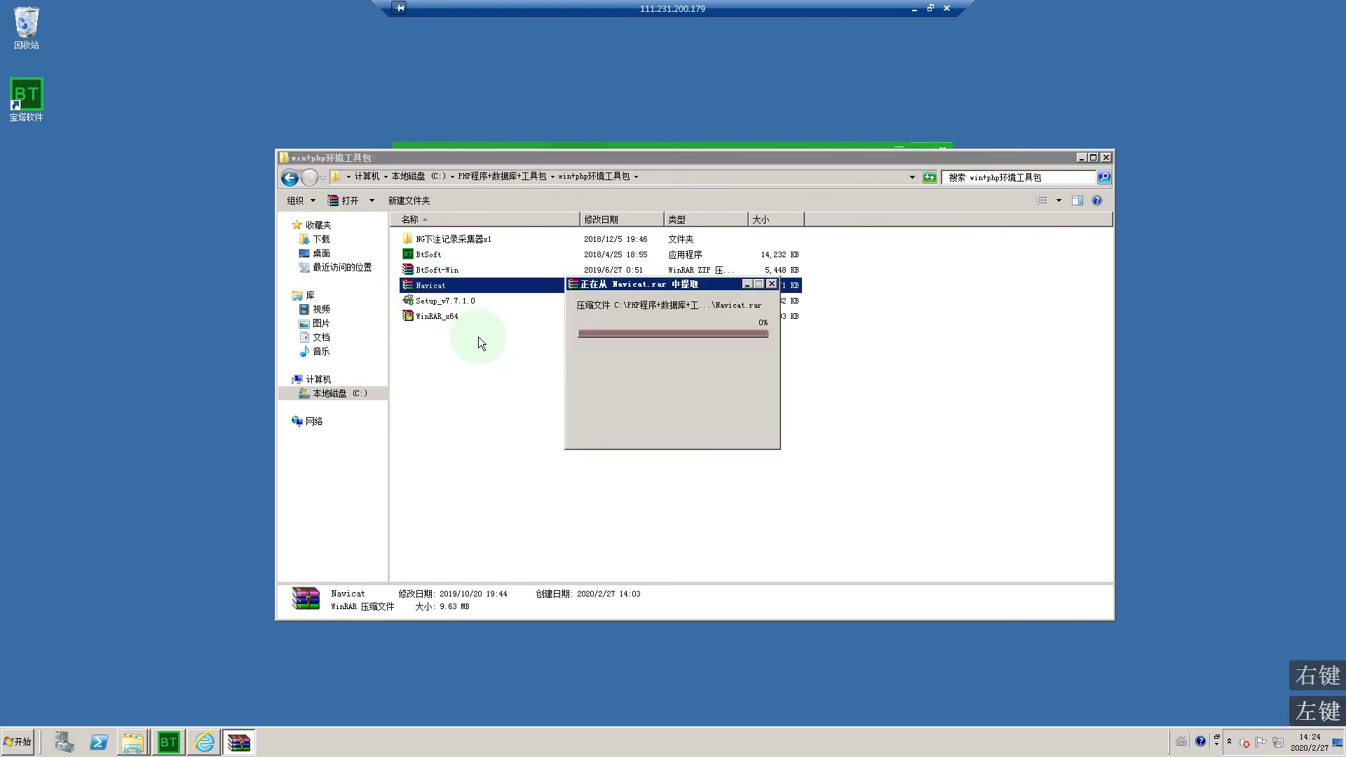
{"action": "double_click", "coordinate": [429, 240]}
{"action": "scroll", "coordinate": [473, 420], "scroll_direction": "down", "scroll_amount": 1}
{"action": "double_click", "coordinate": [447, 409]}
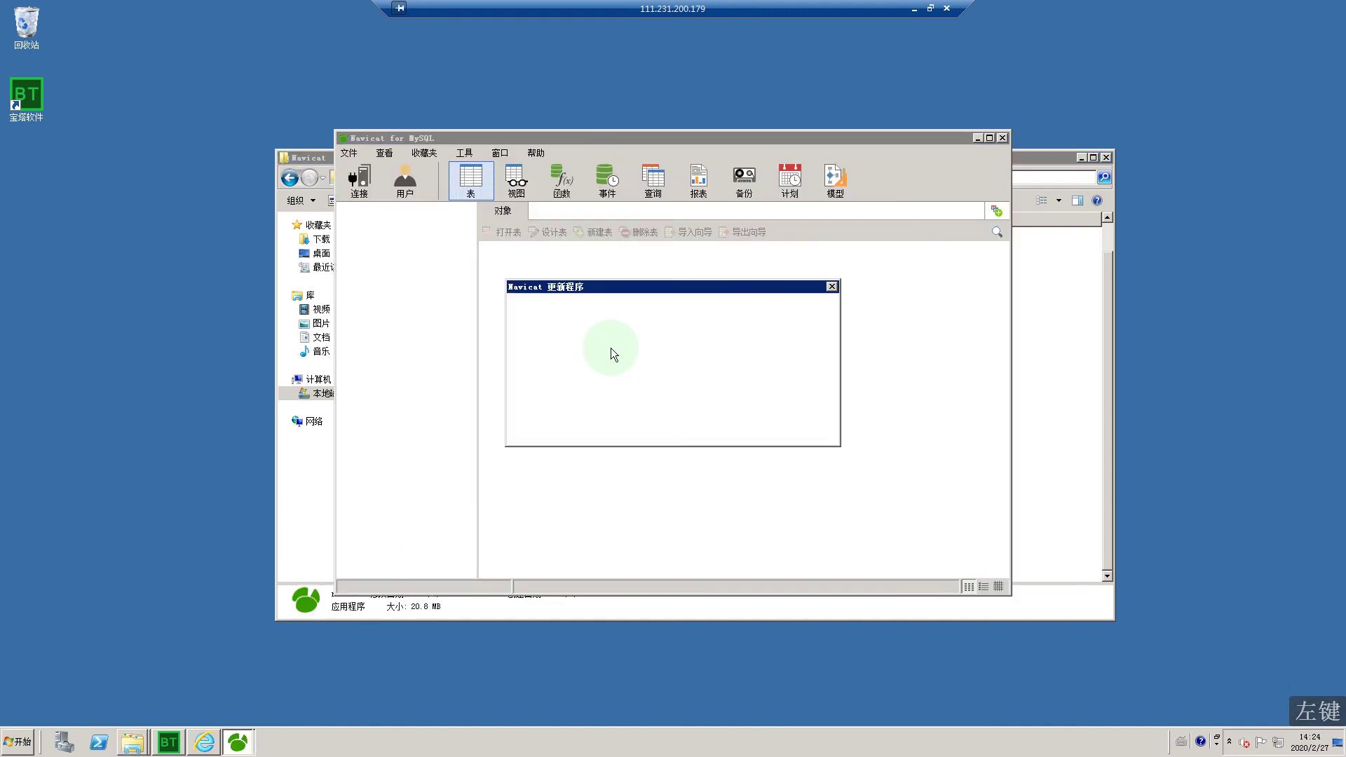
Step: Dismiss the update check and start a new localhost MySQL connection, up to its password field
{"action": "left_click", "coordinate": [769, 431]}
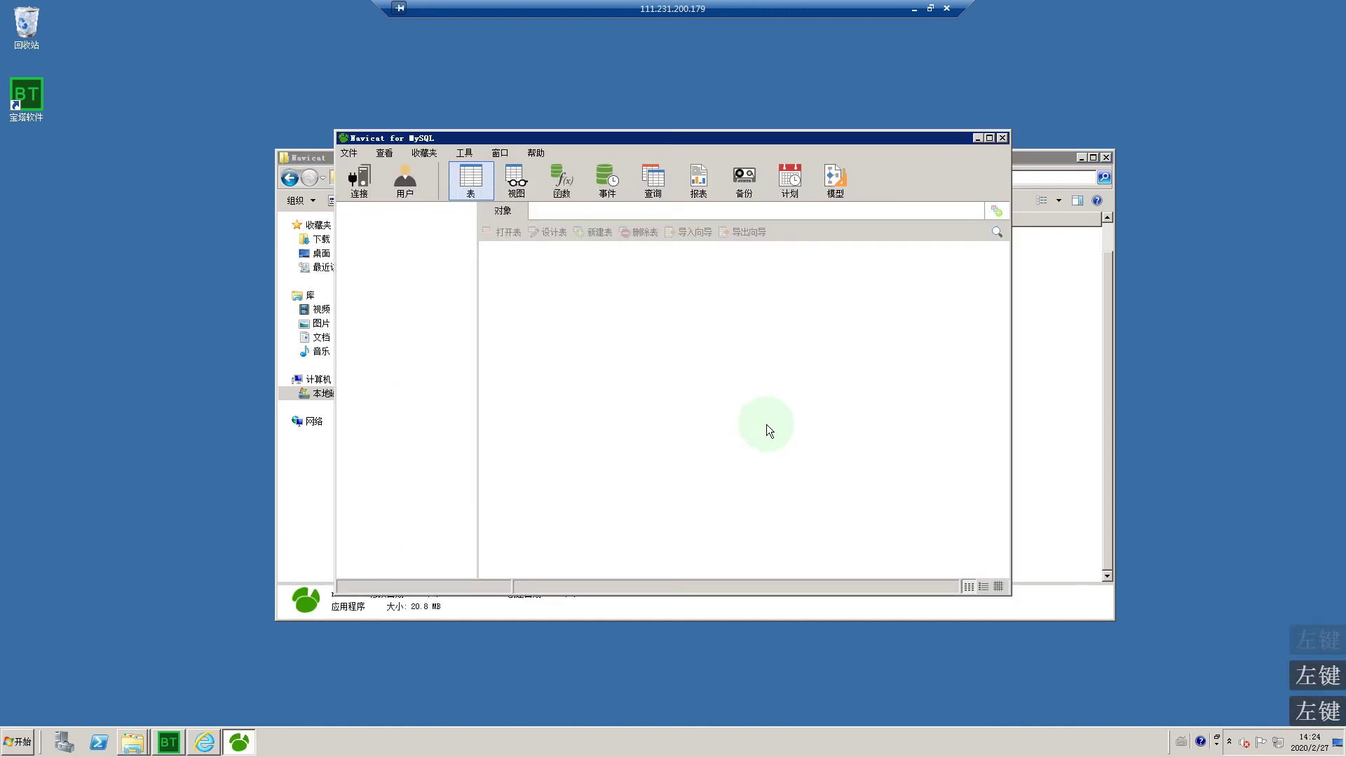
{"action": "left_click", "coordinate": [361, 182]}
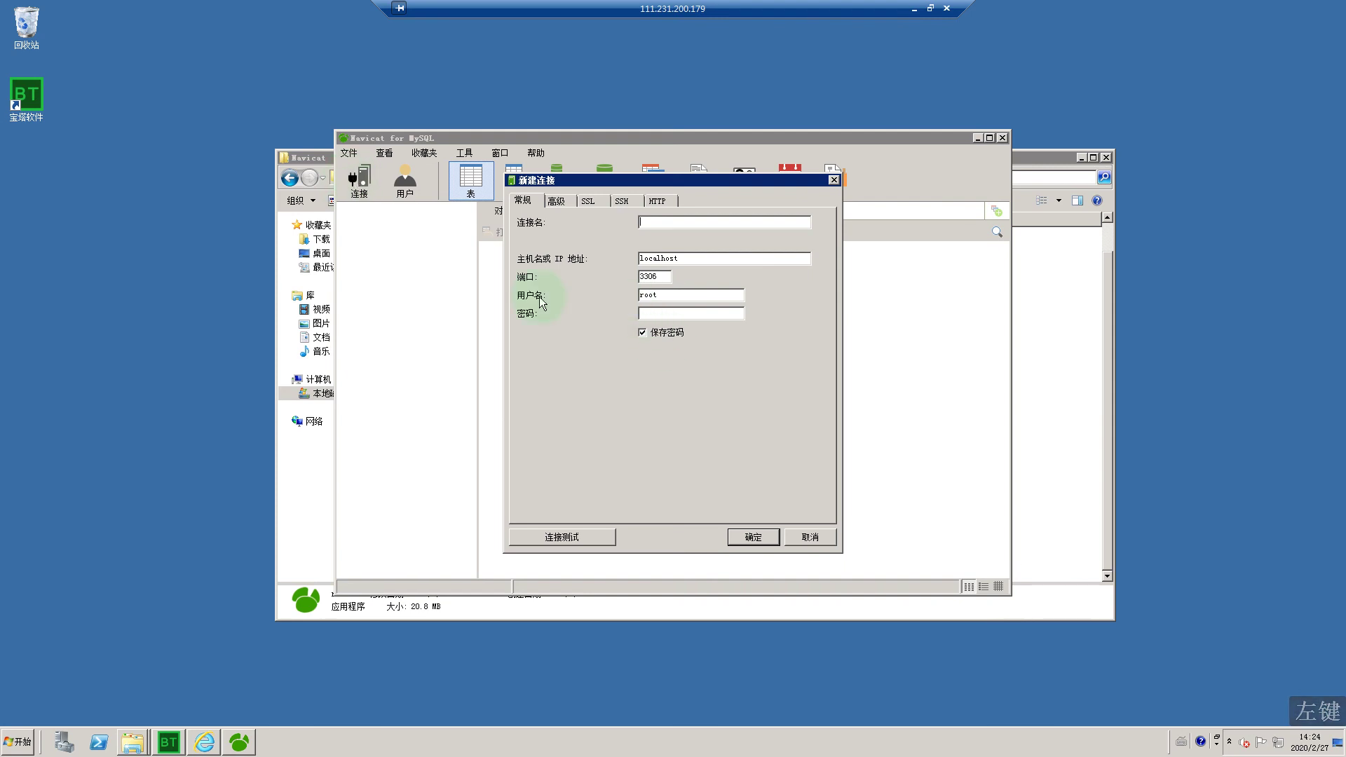
{"action": "left_click", "coordinate": [639, 237]}
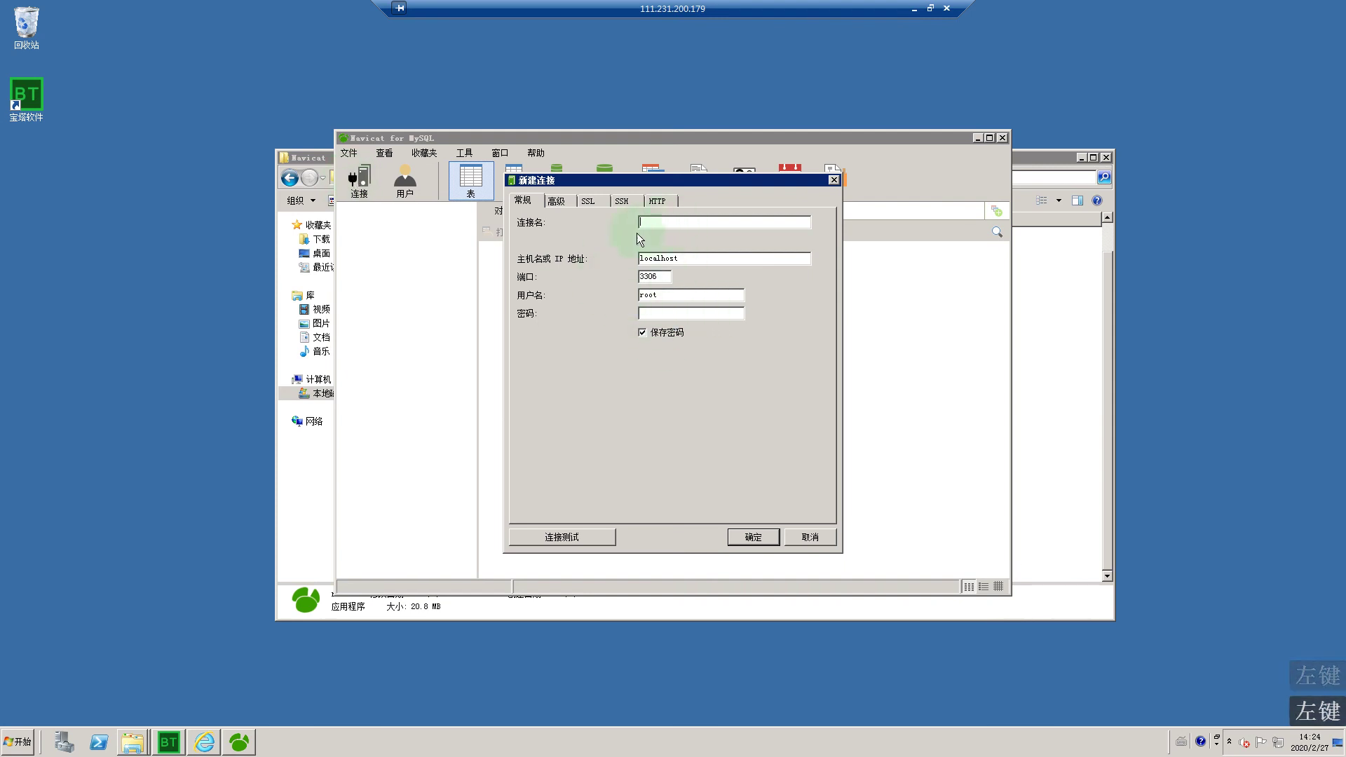
{"action": "double_click", "coordinate": [667, 260]}
{"action": "left_click", "coordinate": [653, 296]}
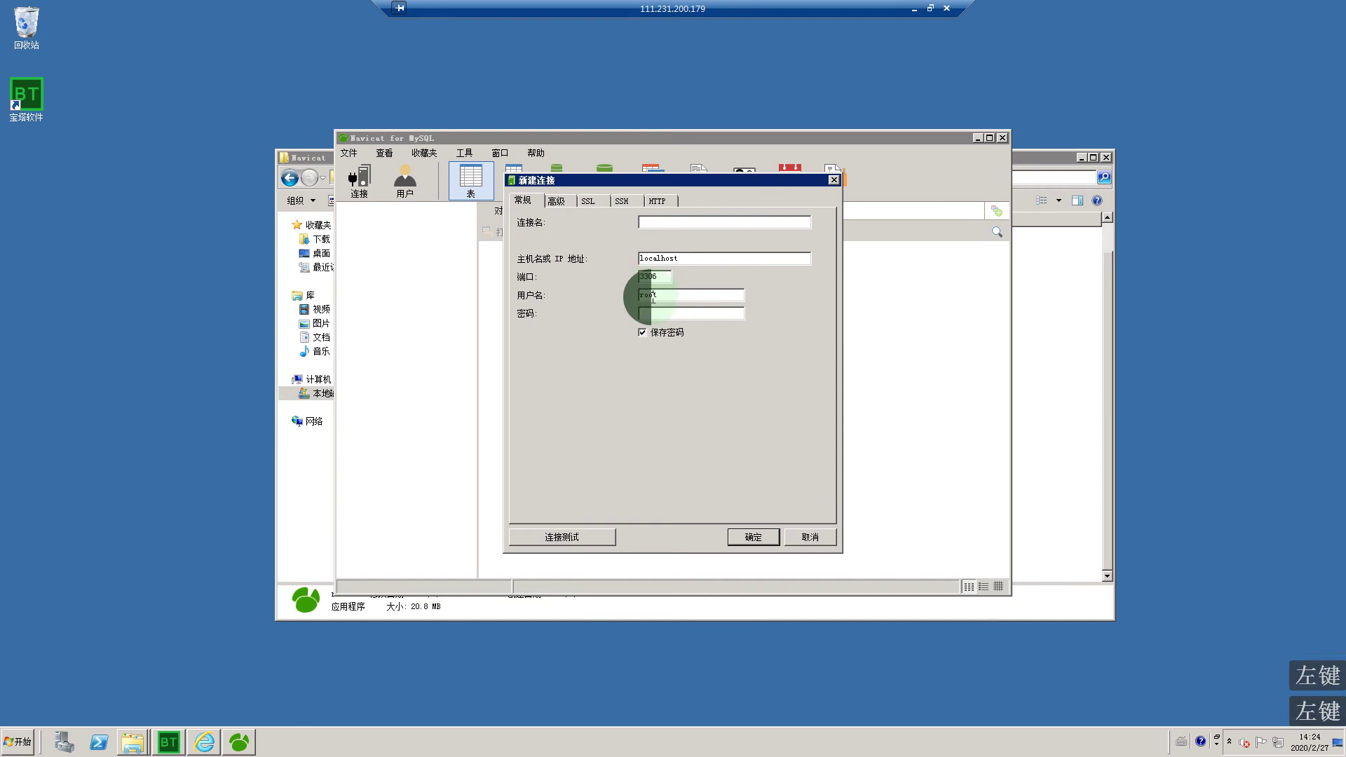
{"action": "left_click", "coordinate": [669, 315]}
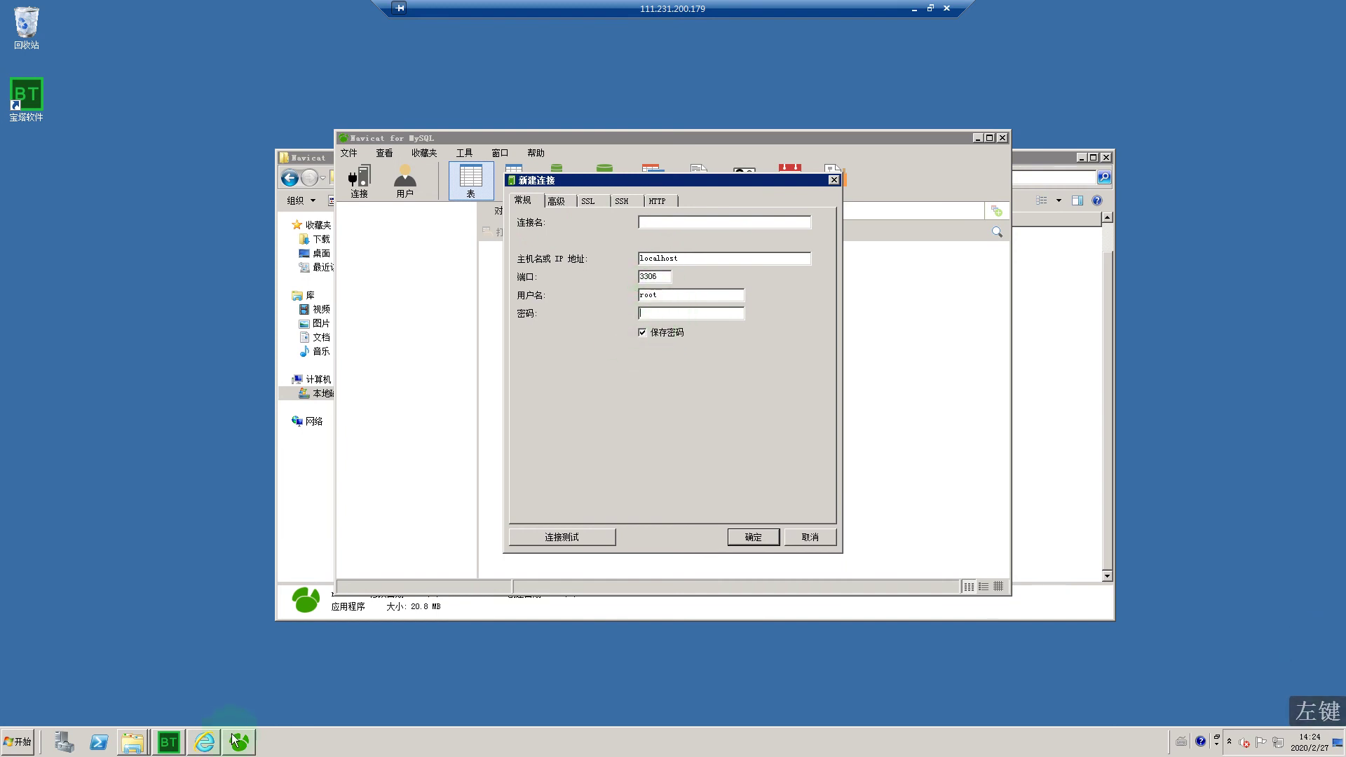
Step: Copy the MySQL root password from BT Panel's root密码 dialog
{"action": "left_click", "coordinate": [204, 743]}
{"action": "left_click", "coordinate": [234, 105]}
{"action": "double_click", "coordinate": [604, 379]}
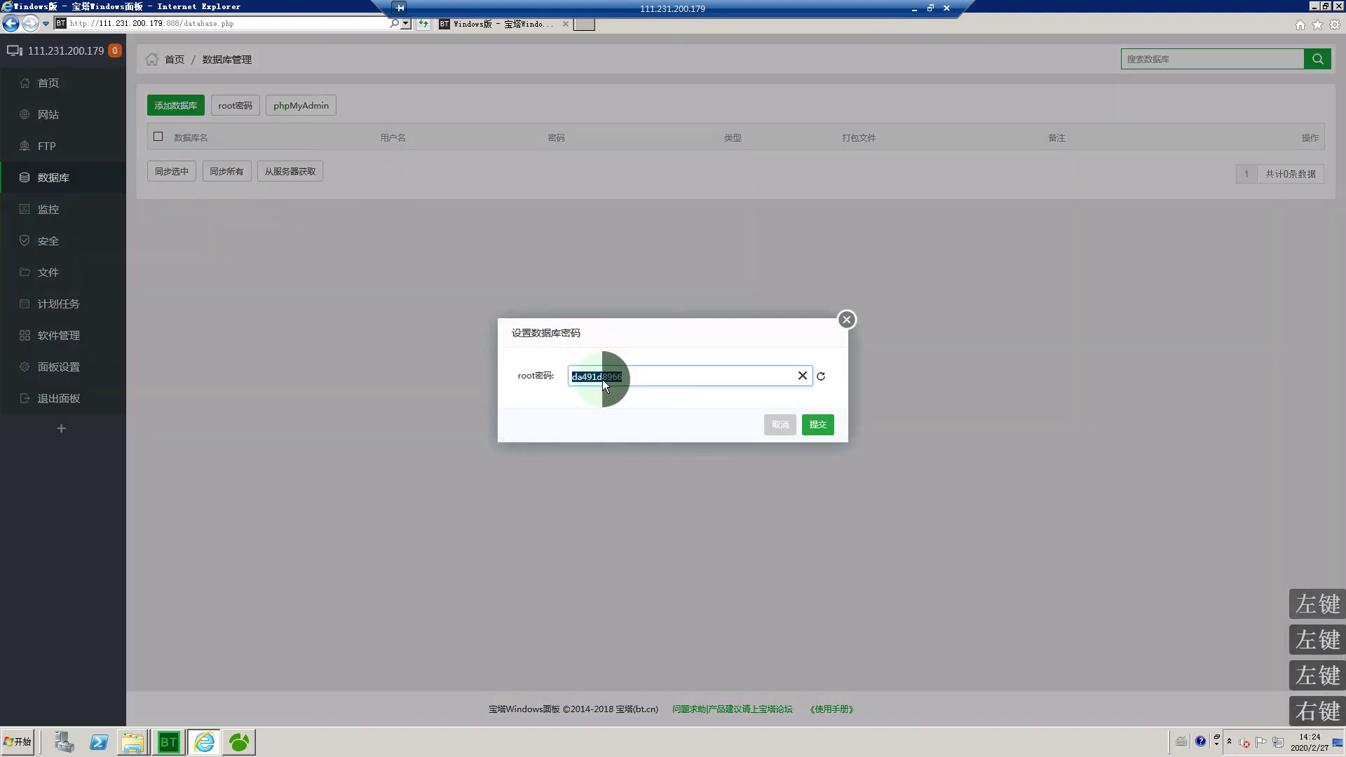
{"action": "right_click", "coordinate": [607, 382]}
{"action": "left_click", "coordinate": [622, 420]}
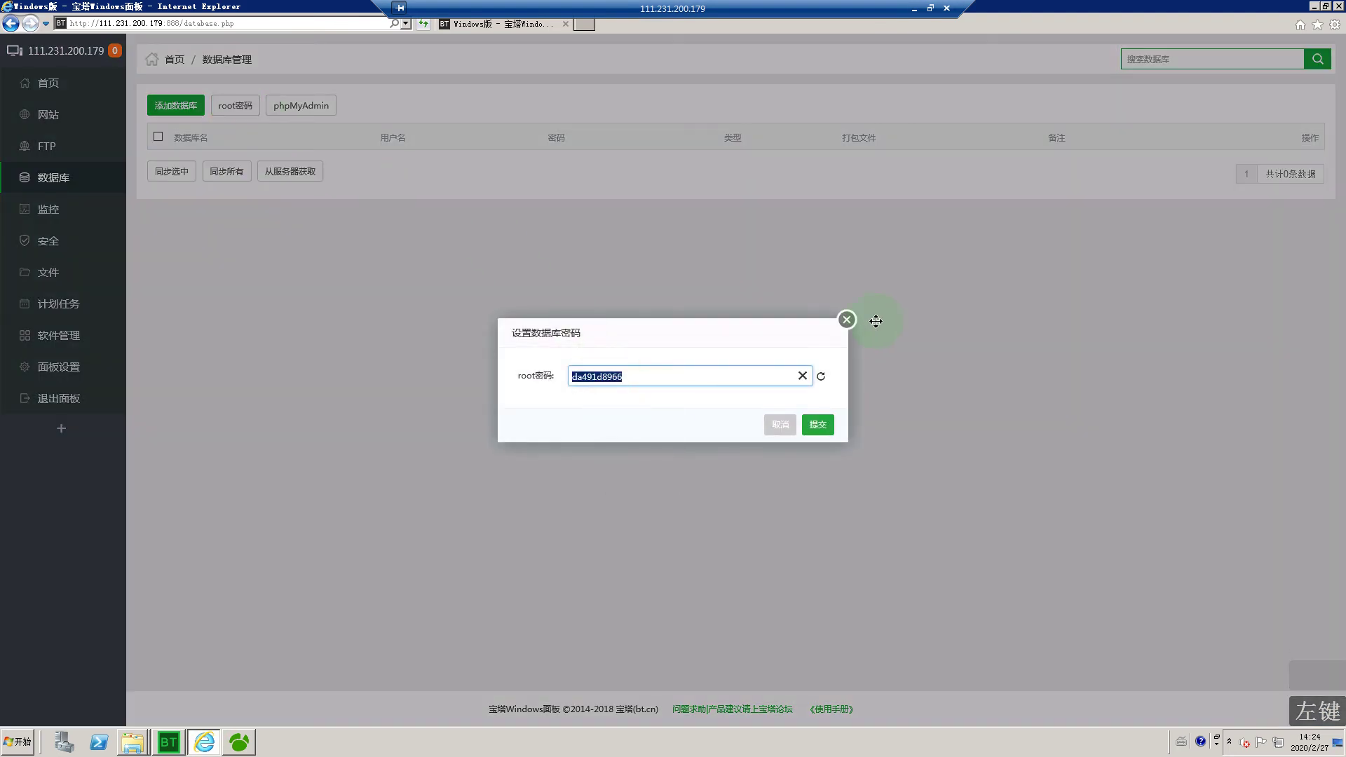
{"action": "left_click", "coordinate": [847, 320]}
{"action": "left_click", "coordinate": [1313, 6]}
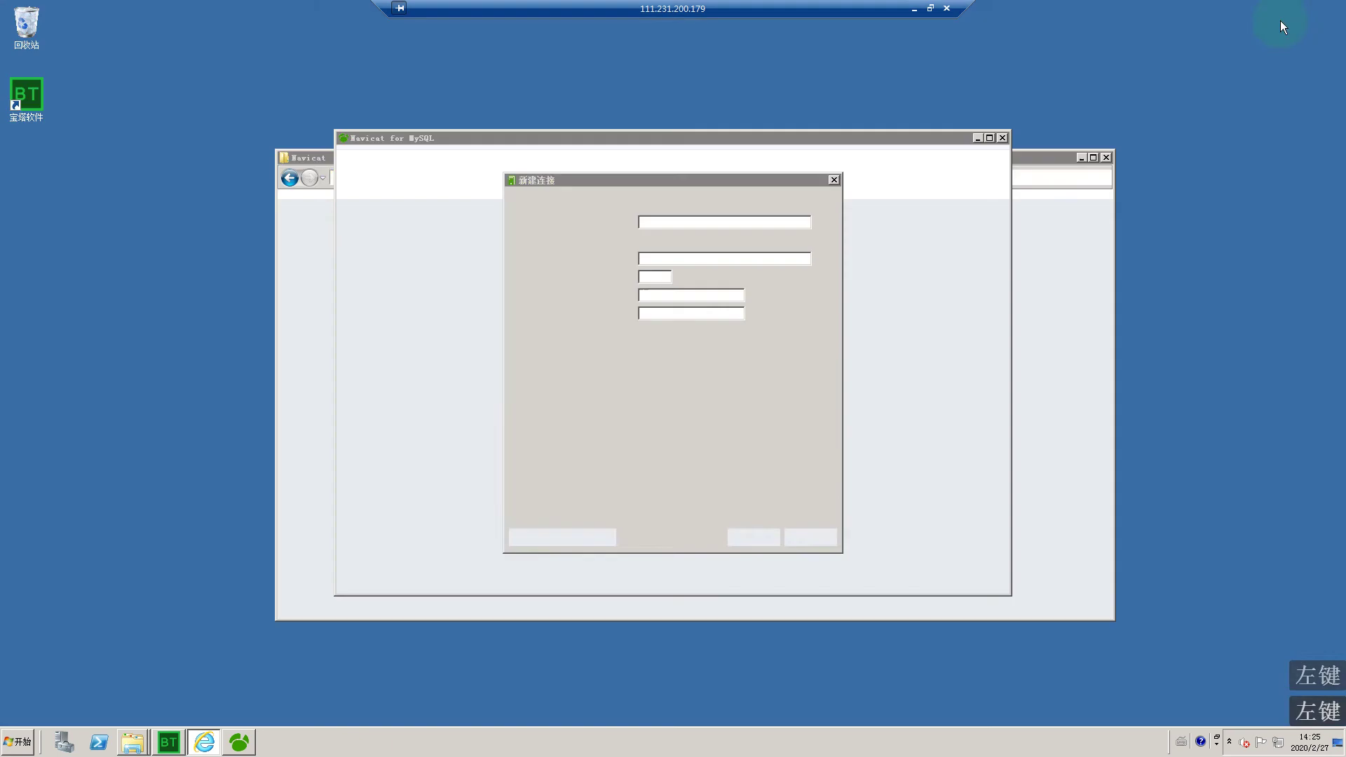
Step: Paste the root password, save the localhost_3306 connection, and open it to list databases
{"action": "left_click", "coordinate": [671, 313]}
{"action": "right_click", "coordinate": [673, 316]}
{"action": "left_click", "coordinate": [699, 364]}
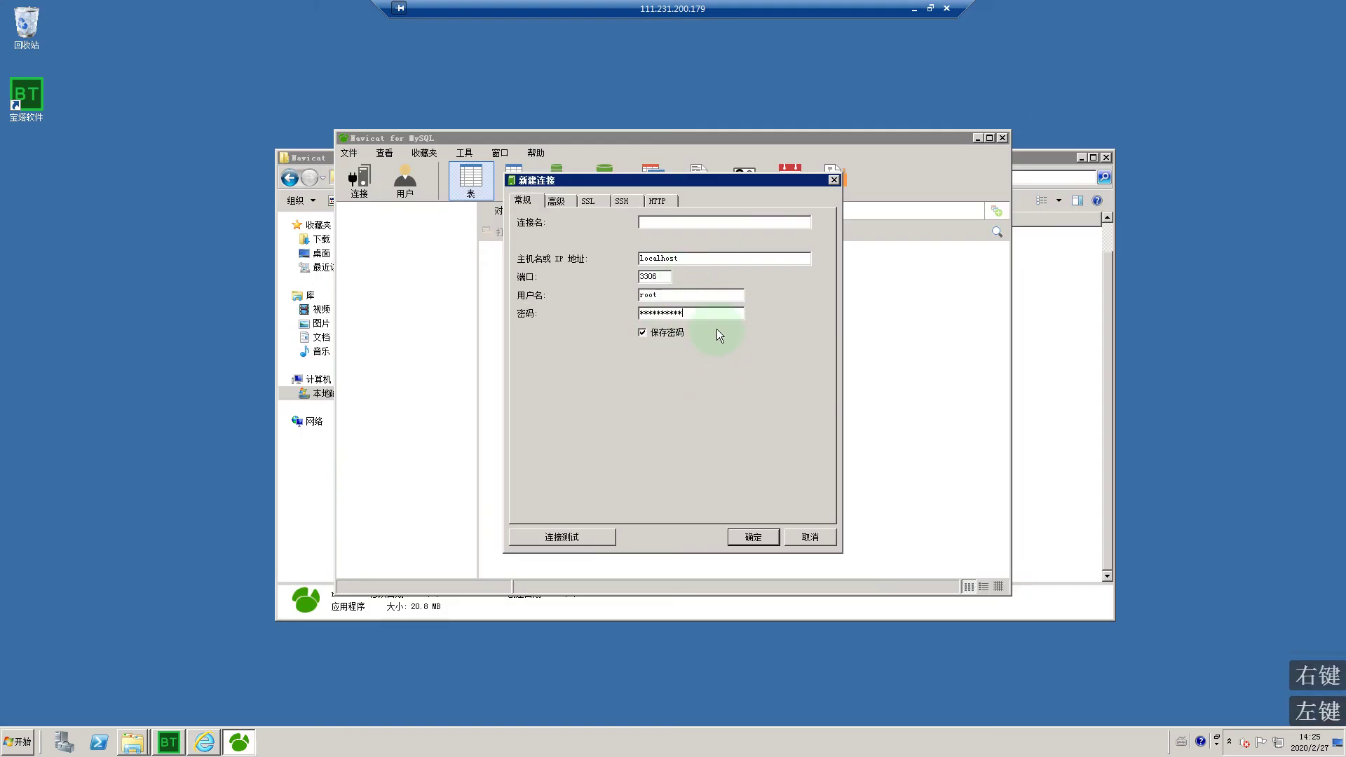
{"action": "left_click", "coordinate": [743, 537]}
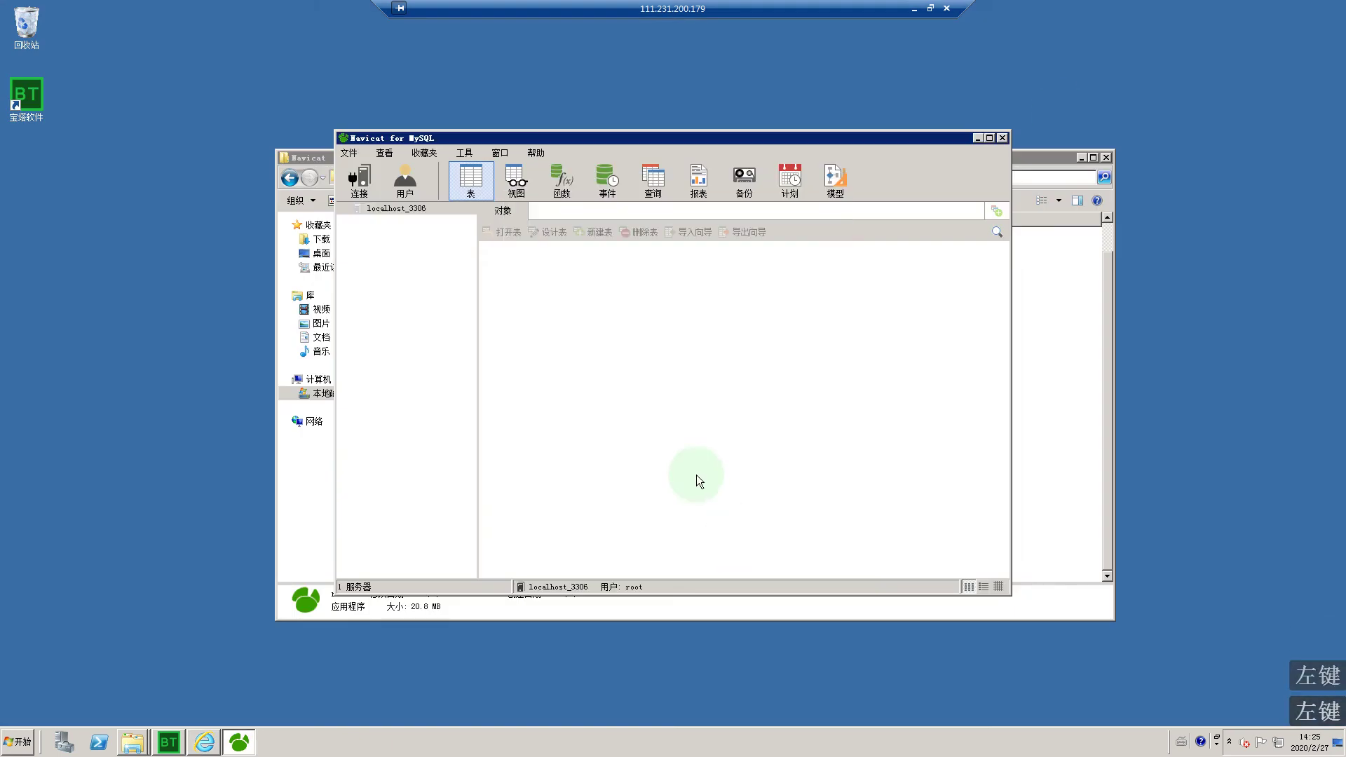
{"action": "double_click", "coordinate": [403, 209]}
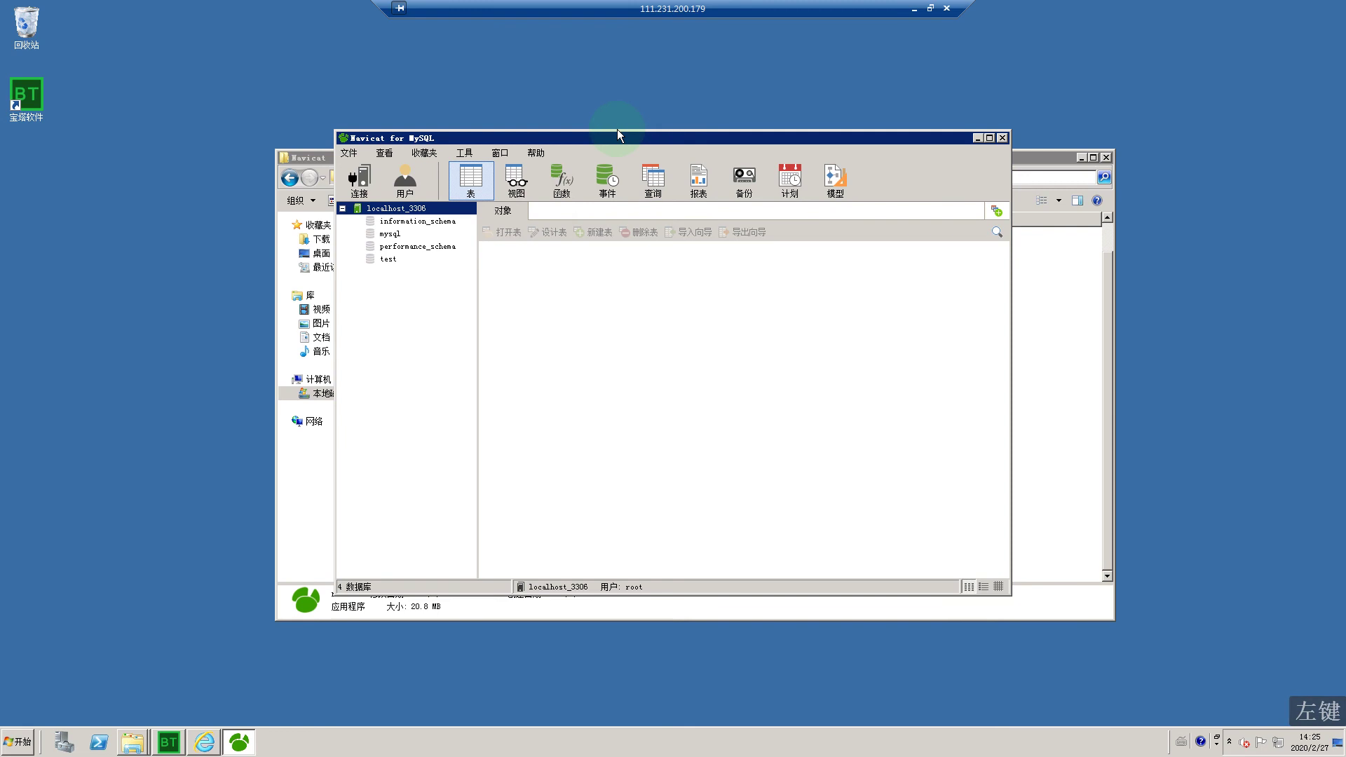
Step: Create a database named 144ym_com on localhost_3306 and open it
{"action": "left_click_drag", "start_coordinate": [611, 134], "coordinate": [752, 117]}
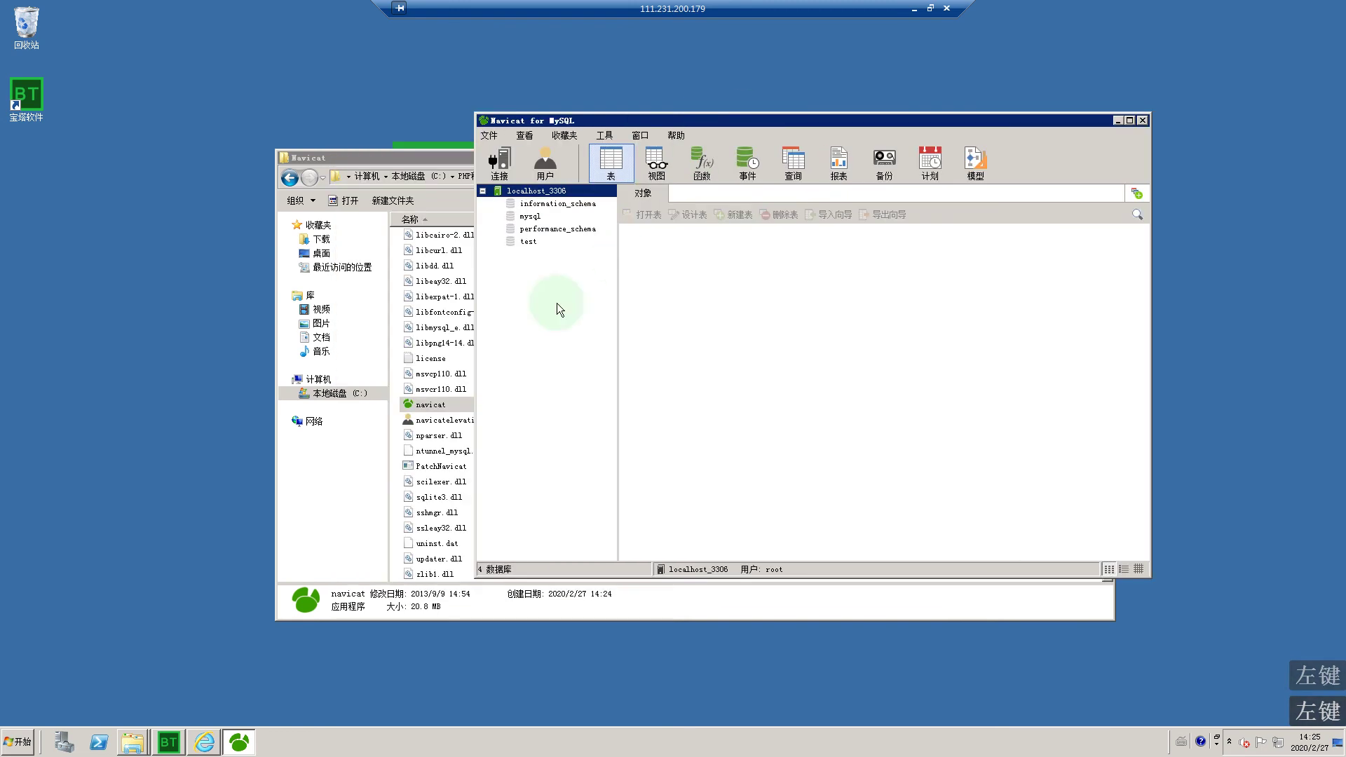
{"action": "right_click", "coordinate": [527, 199]}
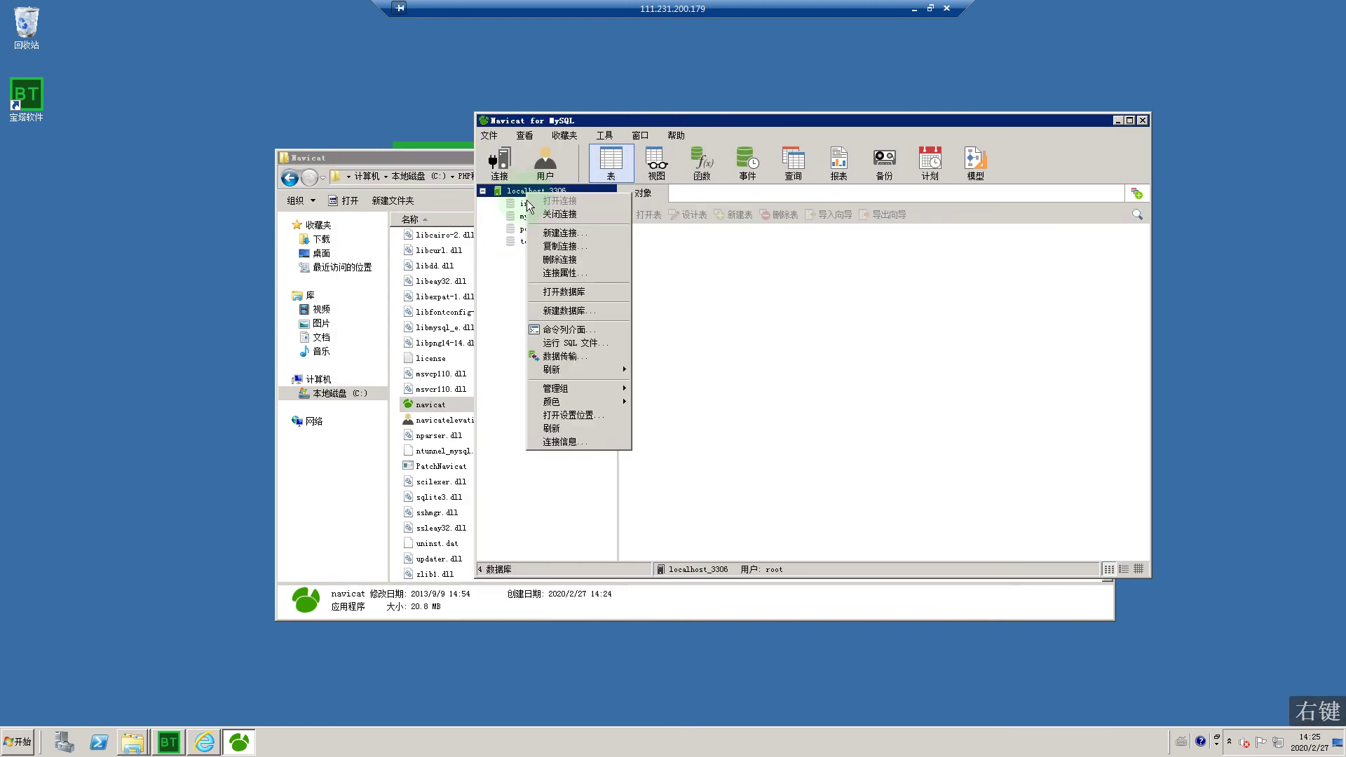
{"action": "left_click", "coordinate": [562, 312]}
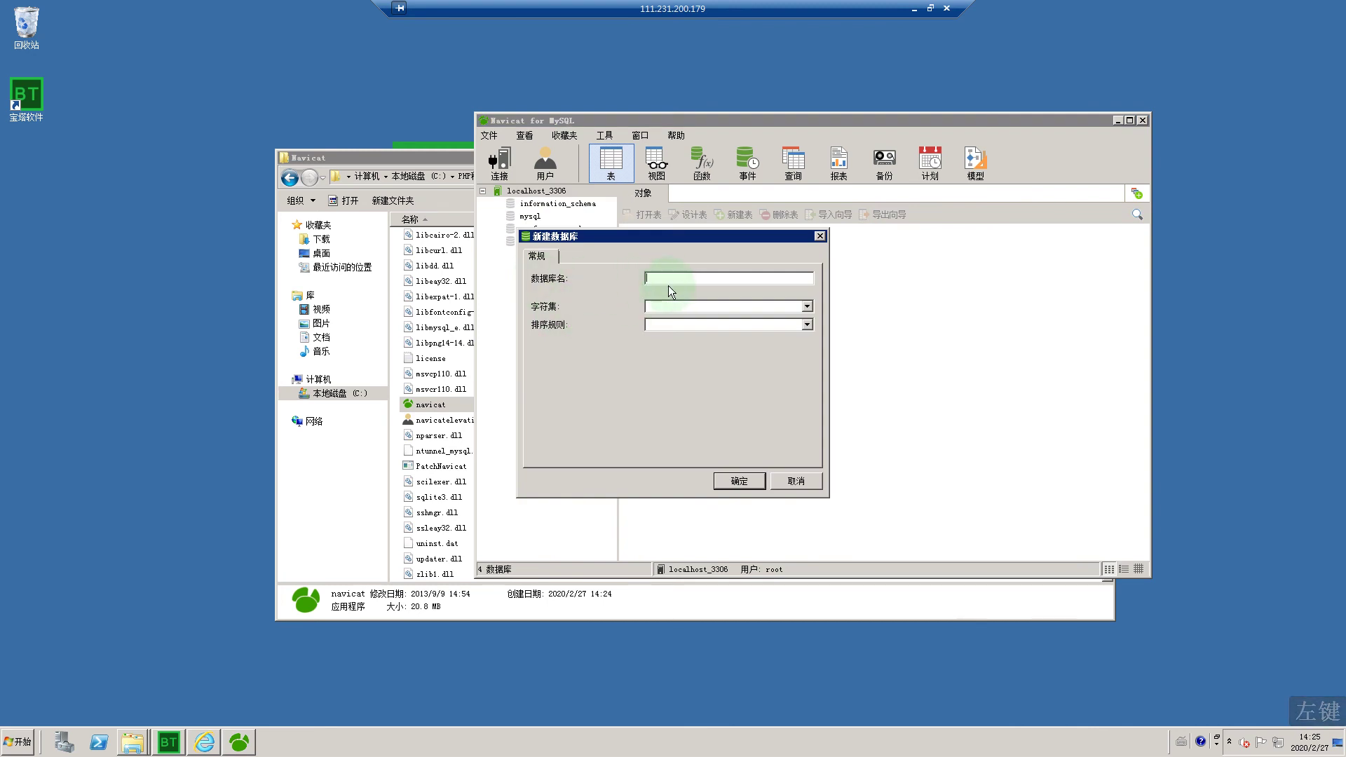
{"action": "left_click", "coordinate": [659, 281]}
{"action": "type", "text": "14"}
{"action": "key", "text": "BackSpace"}
{"action": "key", "text": "Caps_Lock"}
{"action": "key", "text": "Caps_Lock"}
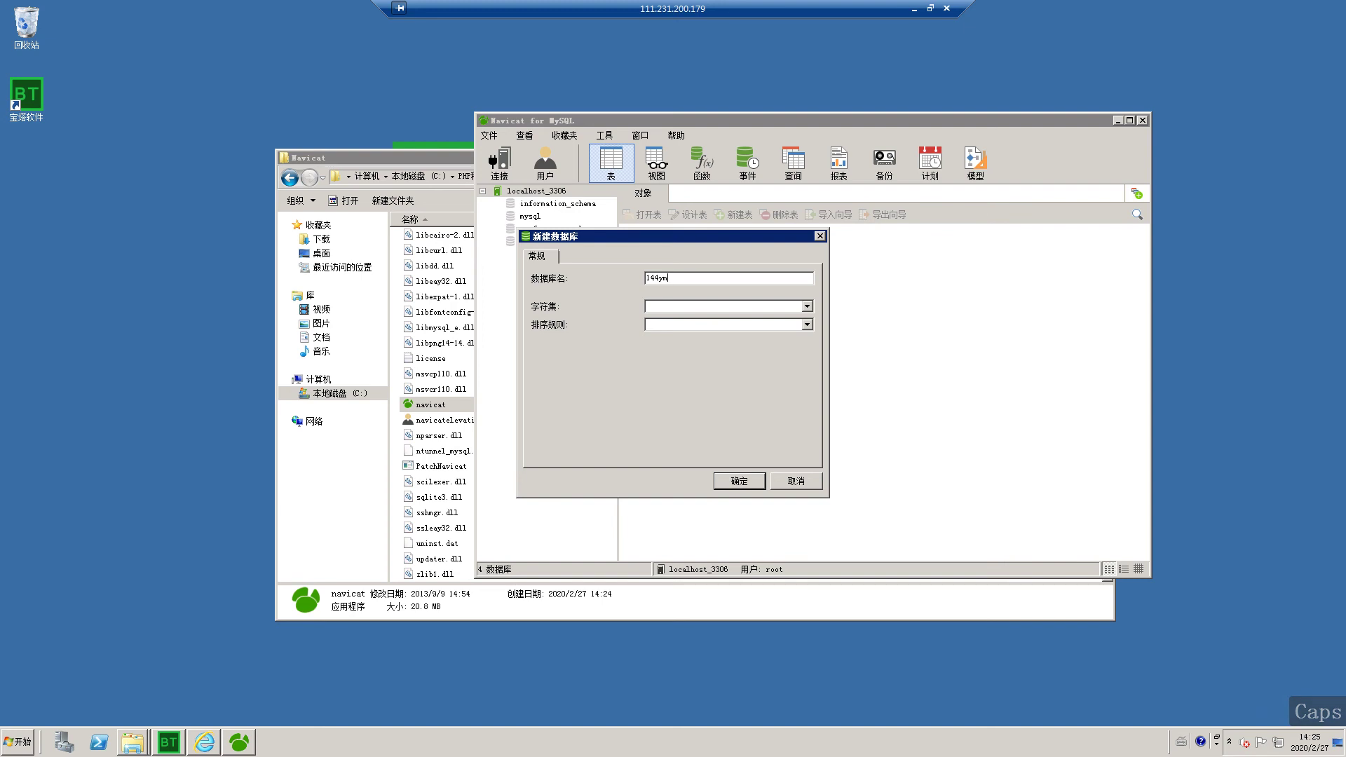
{"action": "key", "text": "shift"}
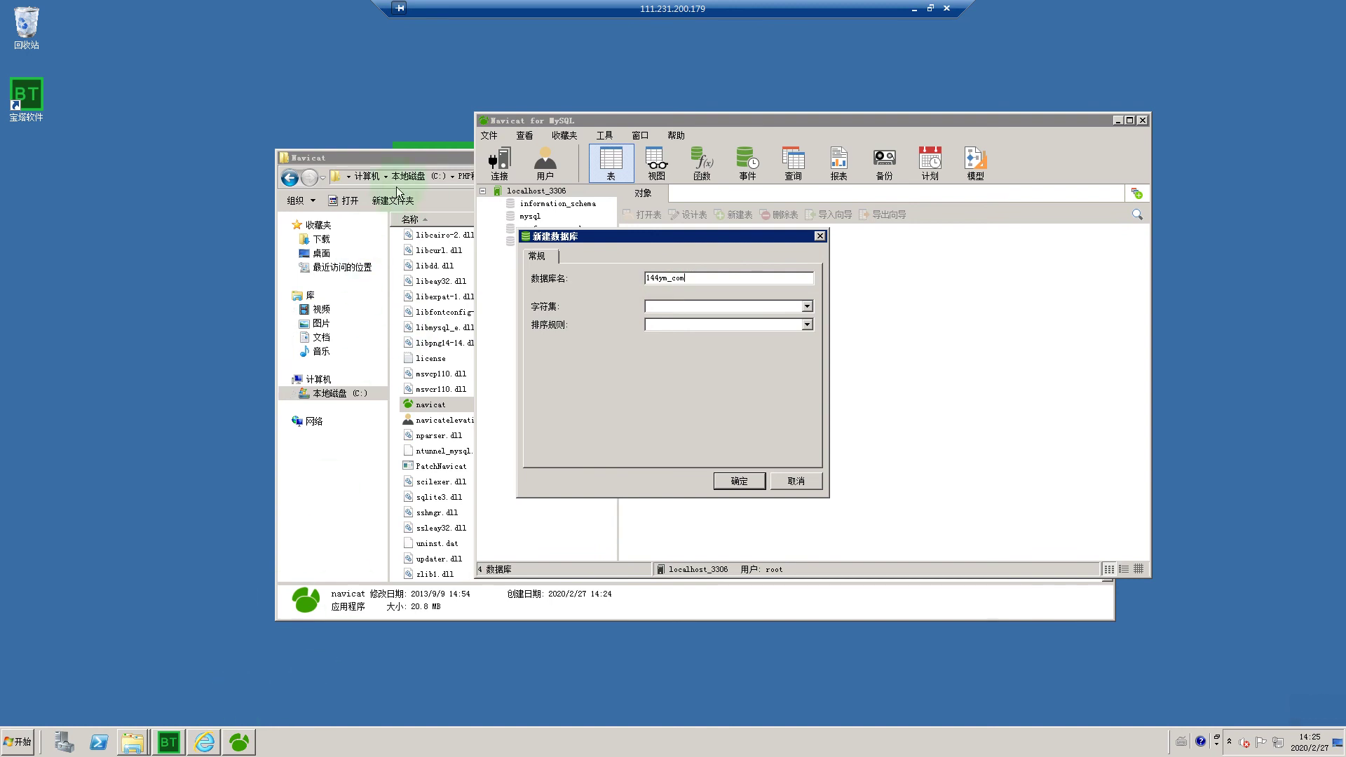
{"action": "left_click", "coordinate": [735, 482]}
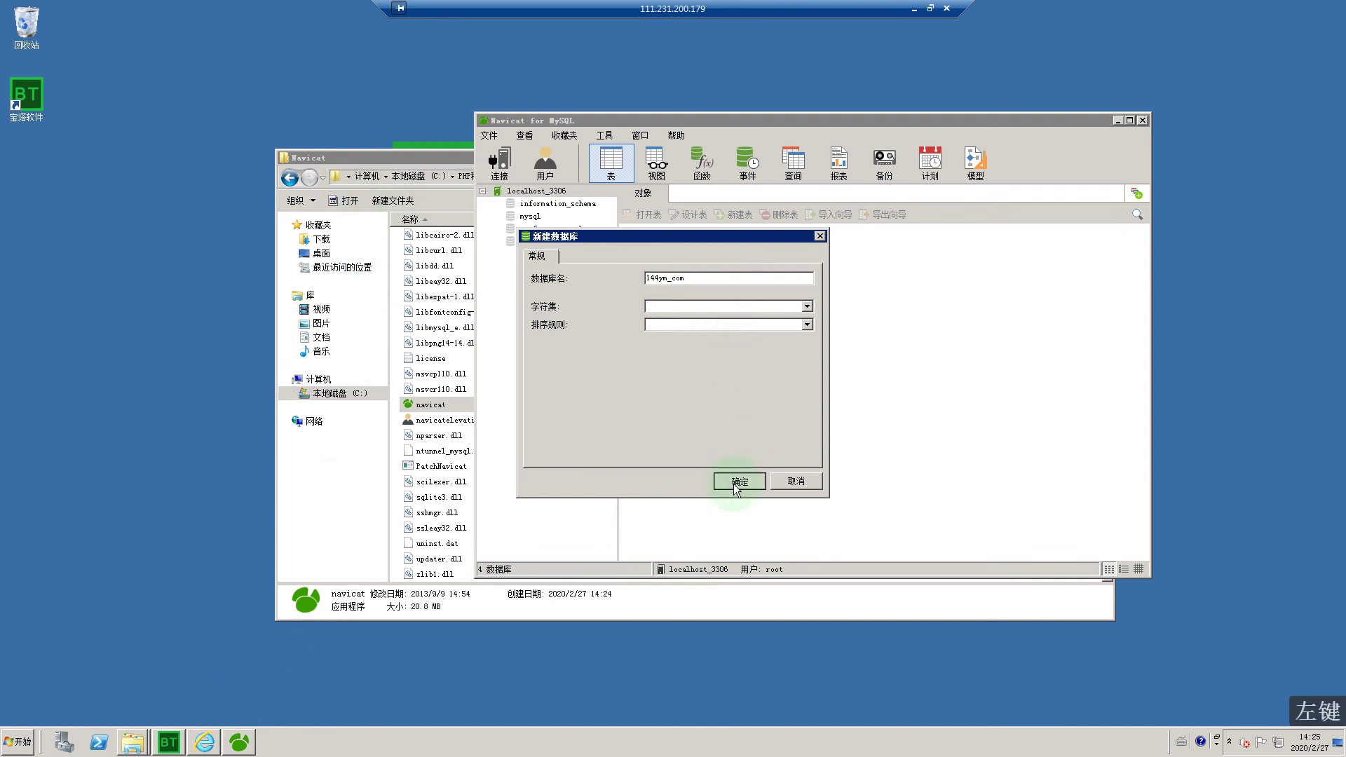
{"action": "double_click", "coordinate": [533, 204]}
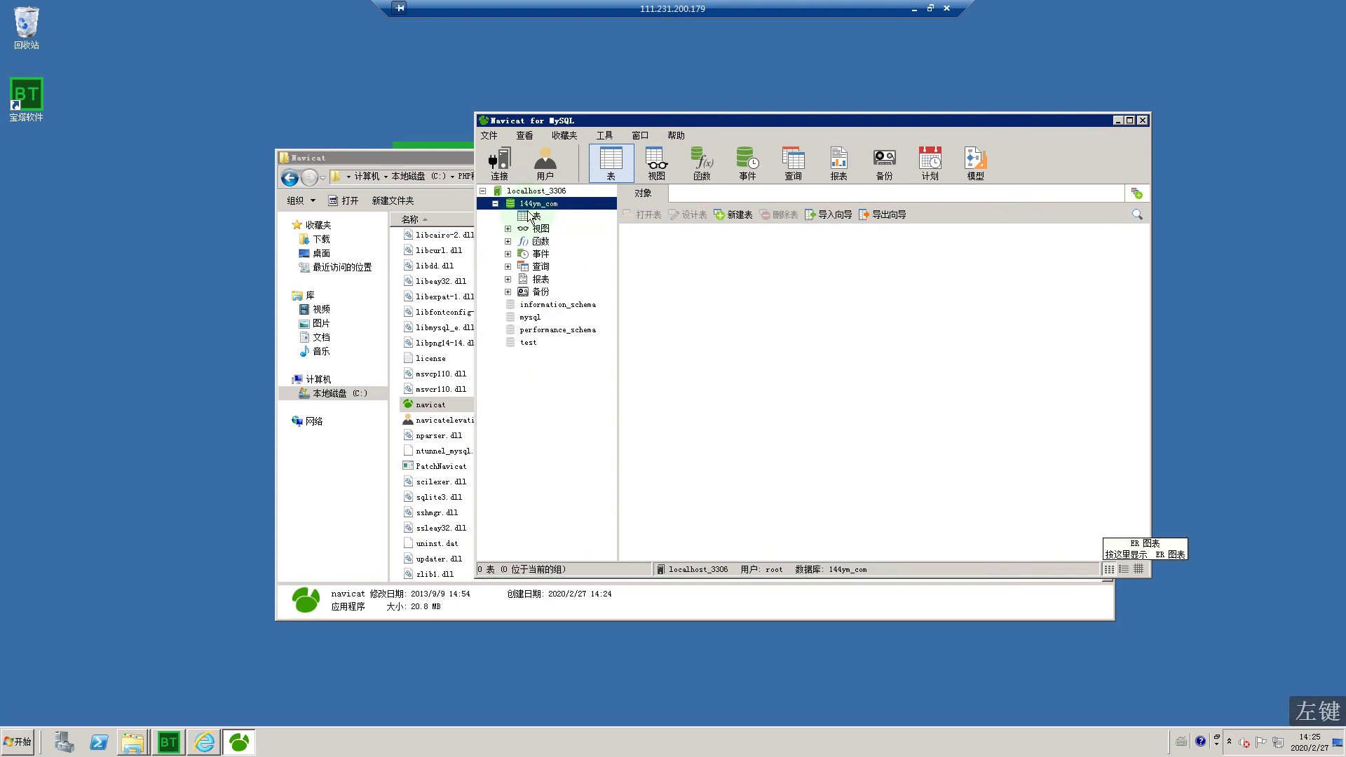
Step: Run an SQL file on 144ym_com's tables, choosing C:\PHP程序+数据库+工具包\144ym_com.sql
{"action": "left_click", "coordinate": [536, 217]}
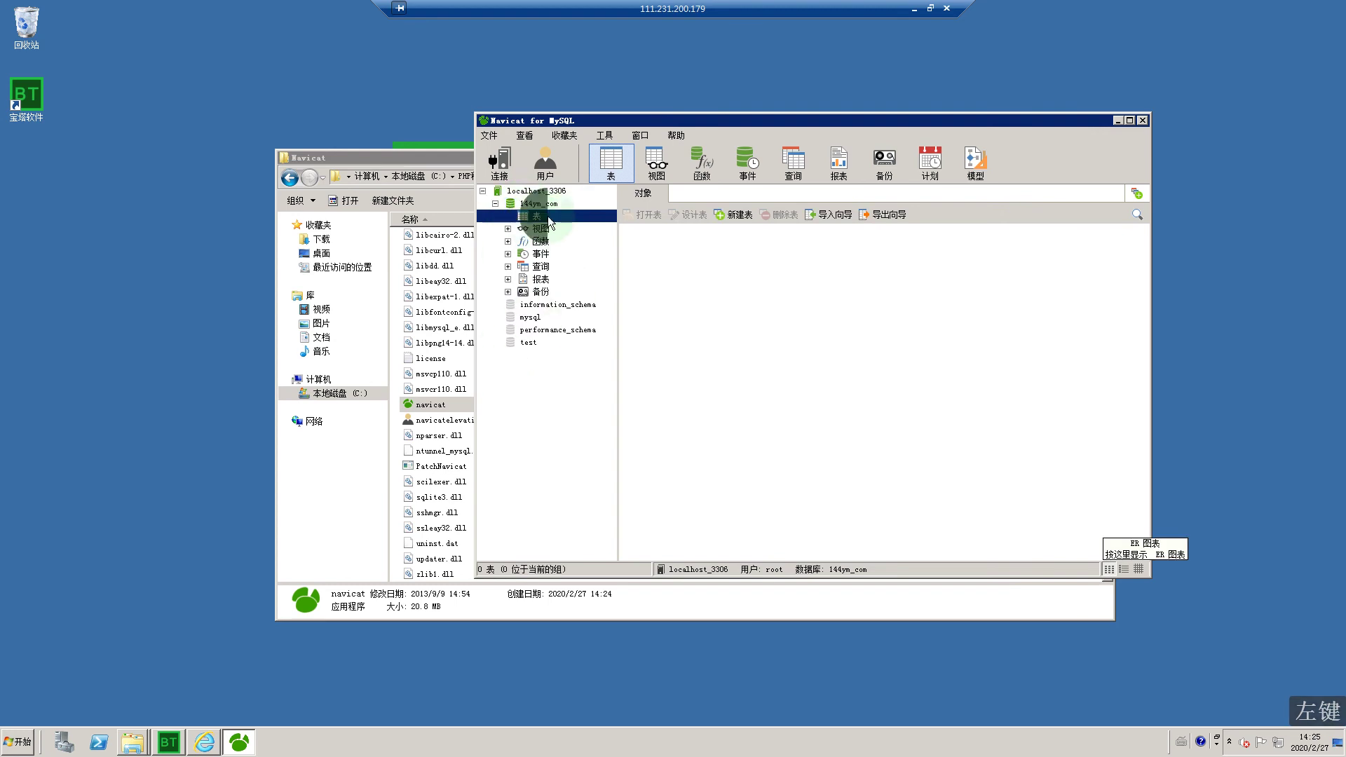
{"action": "right_click", "coordinate": [549, 219]}
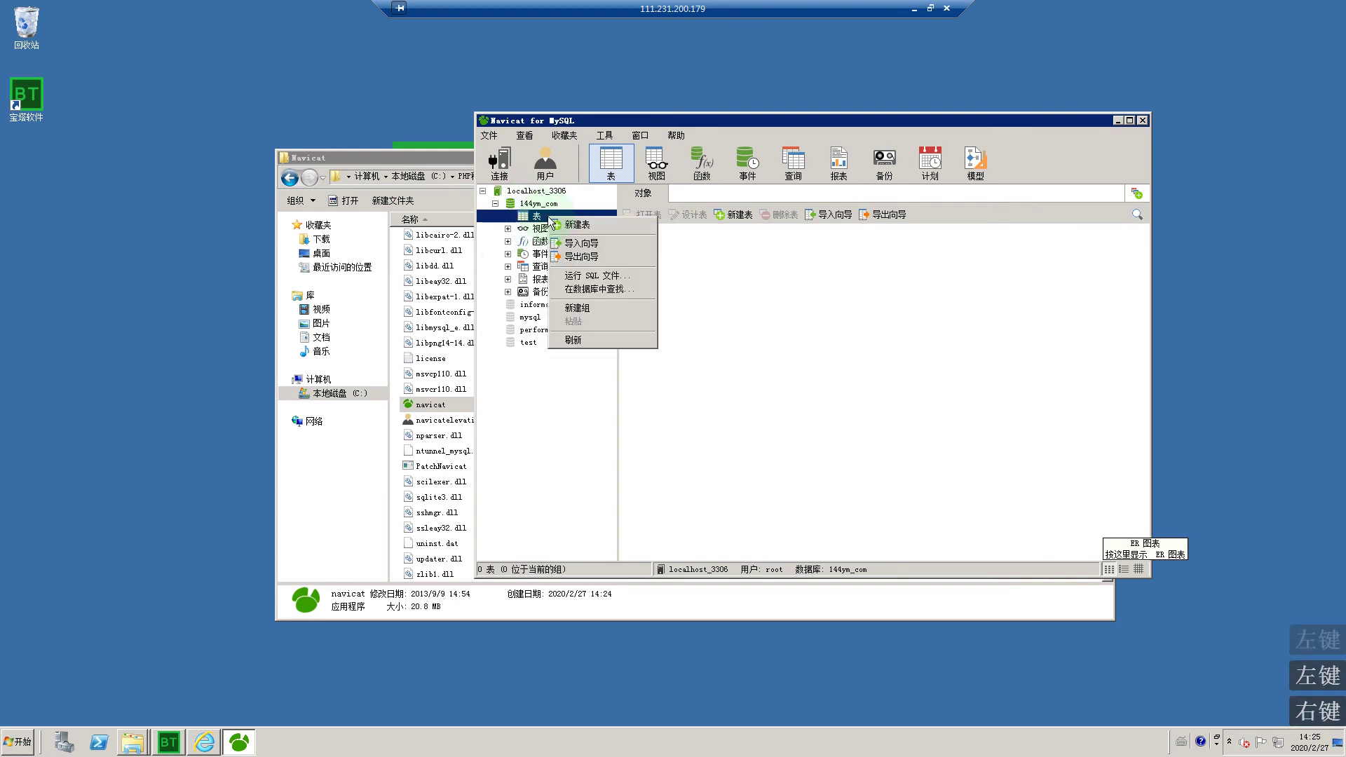
{"action": "left_click", "coordinate": [595, 277]}
{"action": "left_click", "coordinate": [792, 329]}
{"action": "left_click", "coordinate": [526, 256]}
{"action": "left_click", "coordinate": [696, 263]}
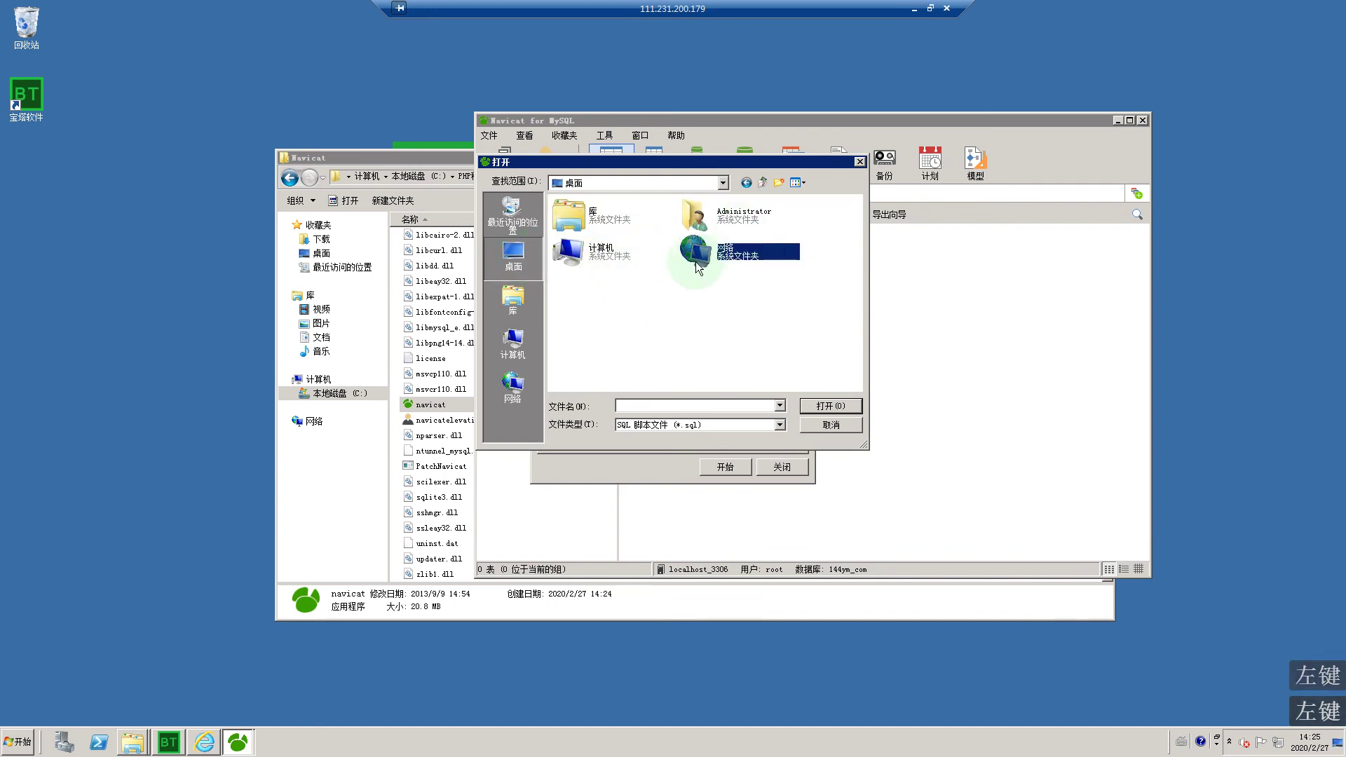
{"action": "double_click", "coordinate": [596, 254]}
{"action": "double_click", "coordinate": [621, 217]}
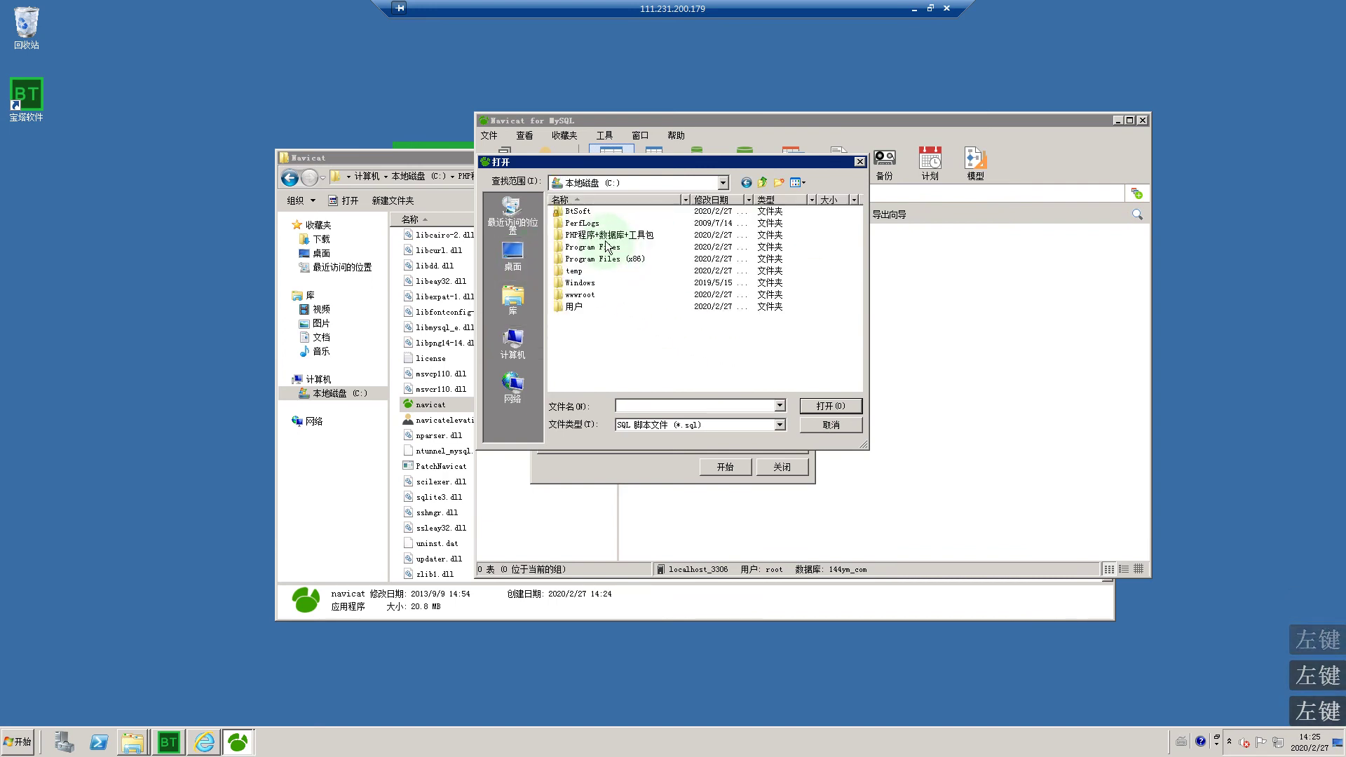
{"action": "double_click", "coordinate": [605, 238]}
{"action": "left_click", "coordinate": [594, 225]}
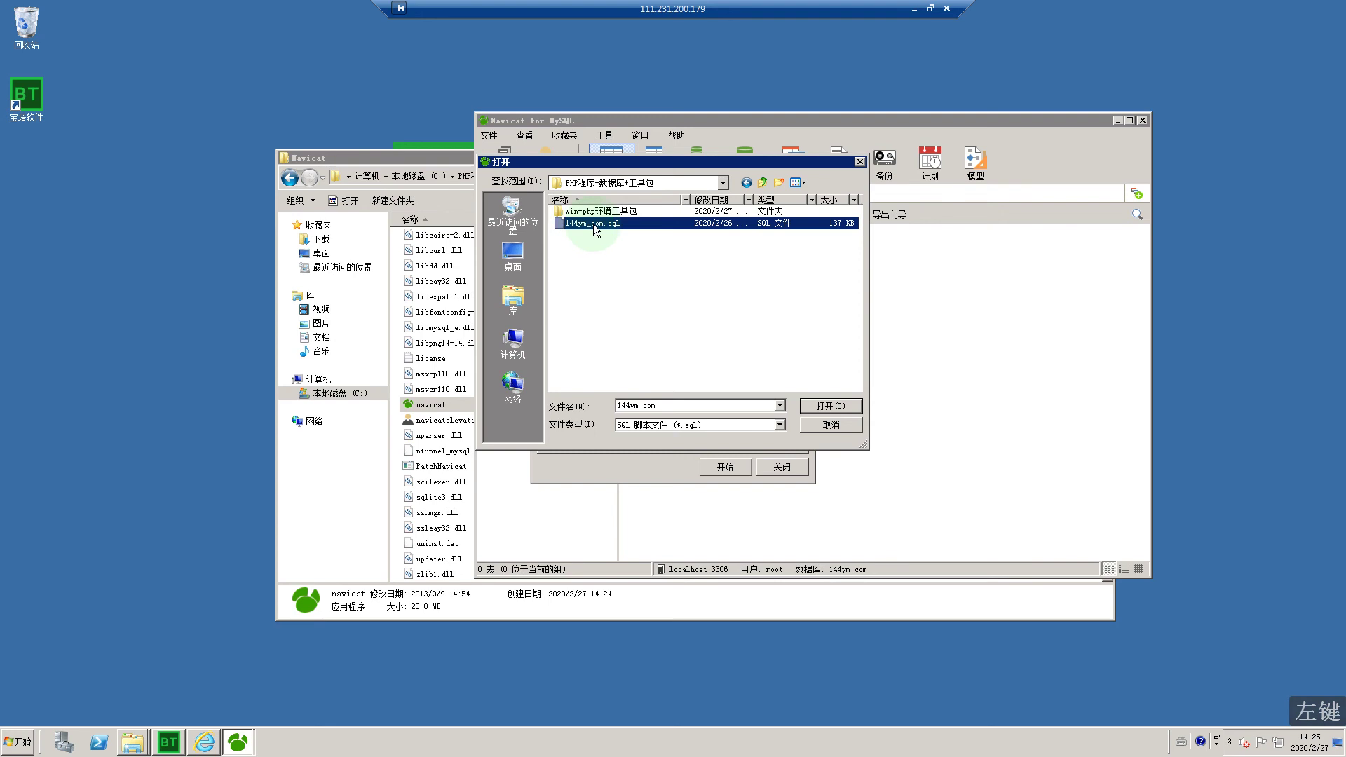
{"action": "double_click", "coordinate": [593, 225]}
Step: Execute the import, check the abouts table's 4 records, and close Navicat
{"action": "left_click", "coordinate": [724, 469]}
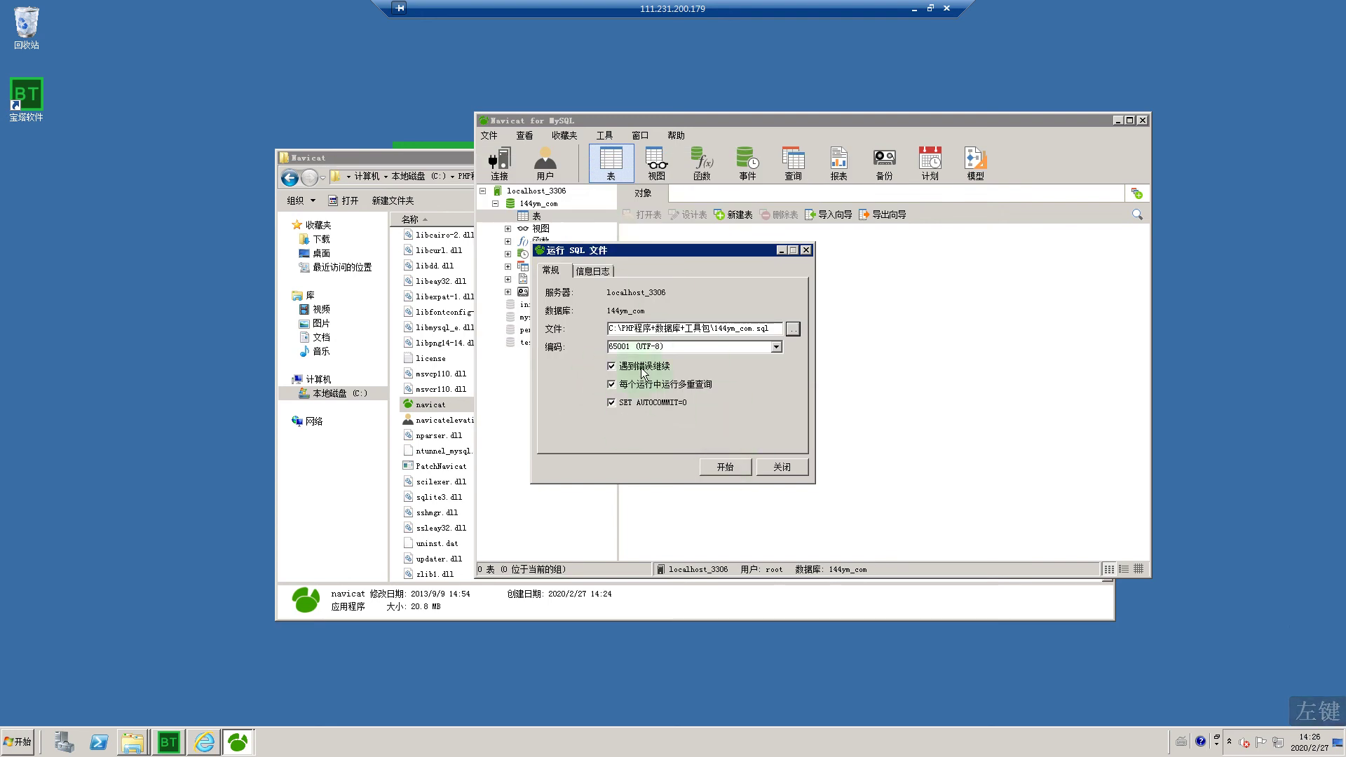
{"action": "left_click", "coordinate": [716, 468]}
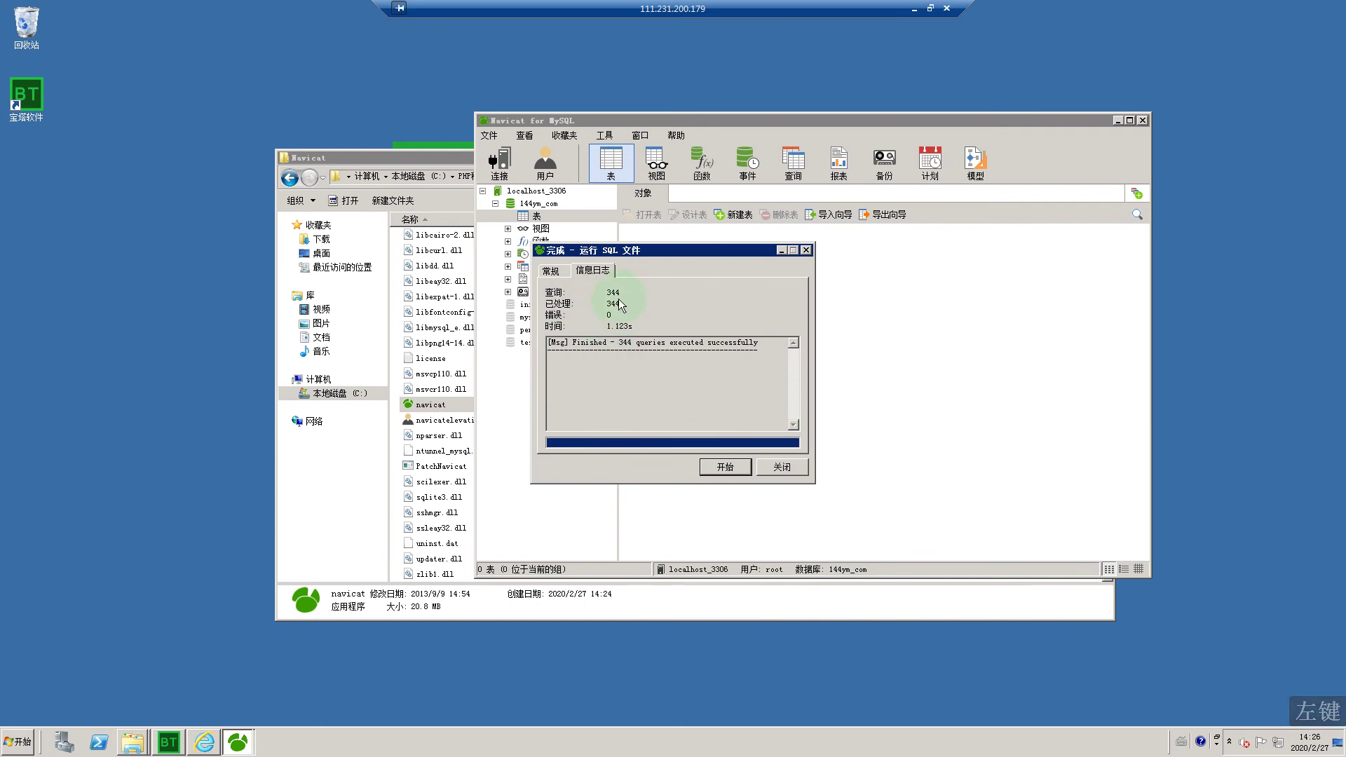
{"action": "left_click", "coordinate": [778, 470]}
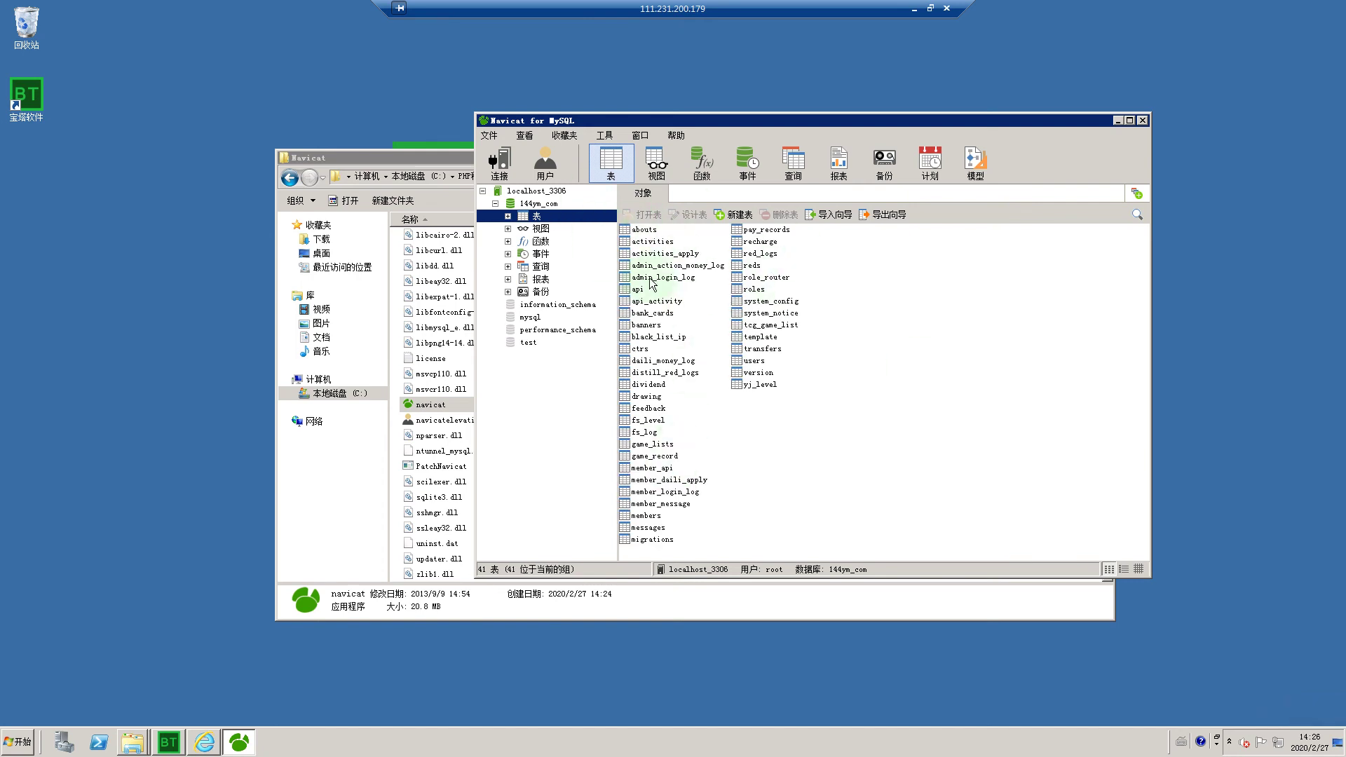
{"action": "left_click", "coordinate": [649, 229]}
{"action": "left_click", "coordinate": [649, 229]}
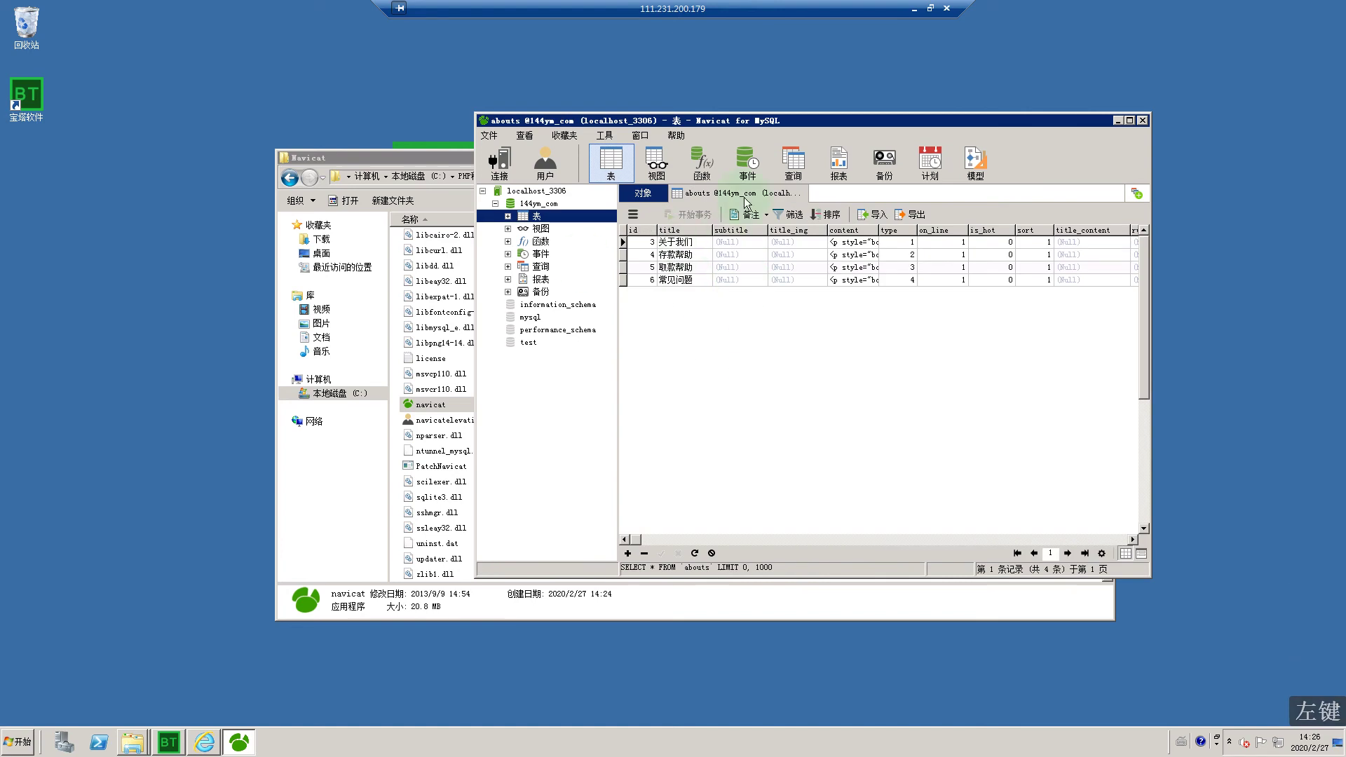
{"action": "left_click", "coordinate": [1141, 119]}
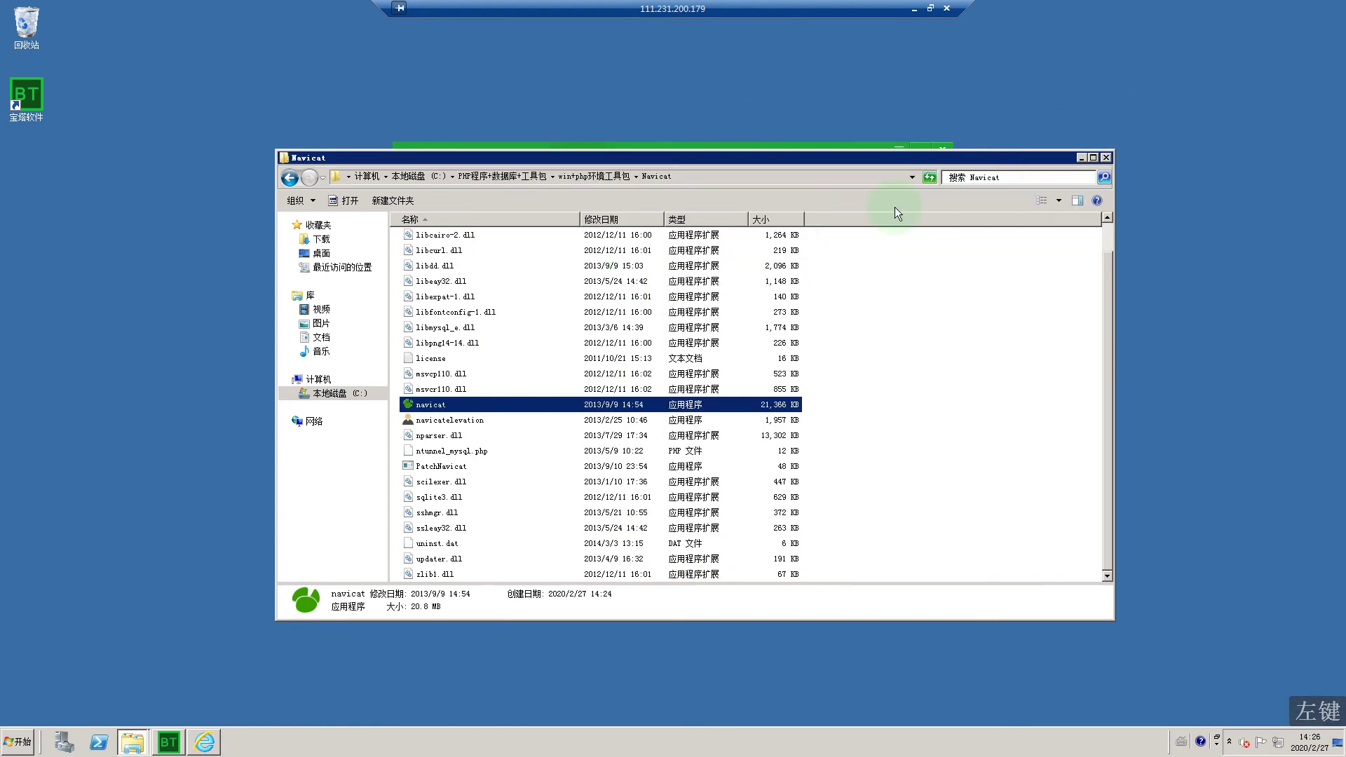
Step: Close Explorer and view the web panel's website list before hiding the browser
{"action": "left_click", "coordinate": [279, 170]}
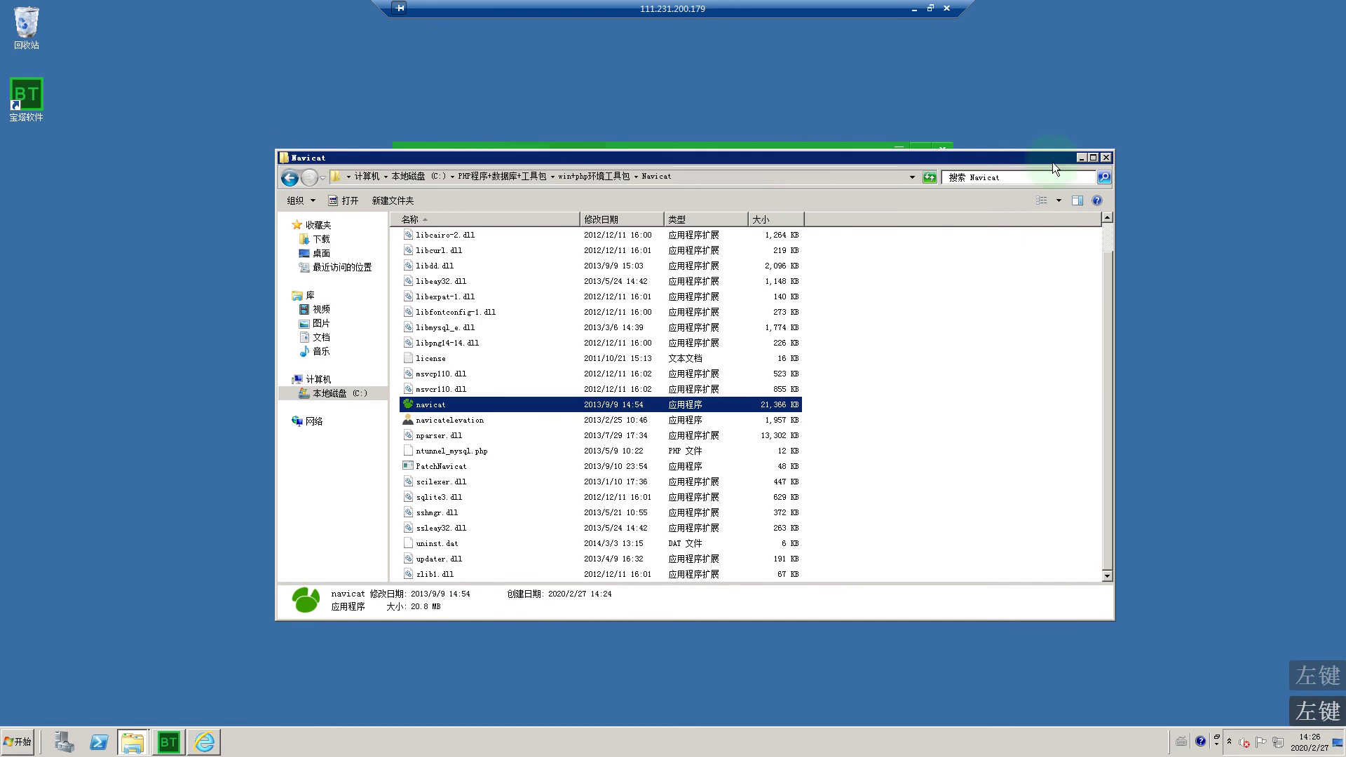
{"action": "left_click", "coordinate": [1106, 157]}
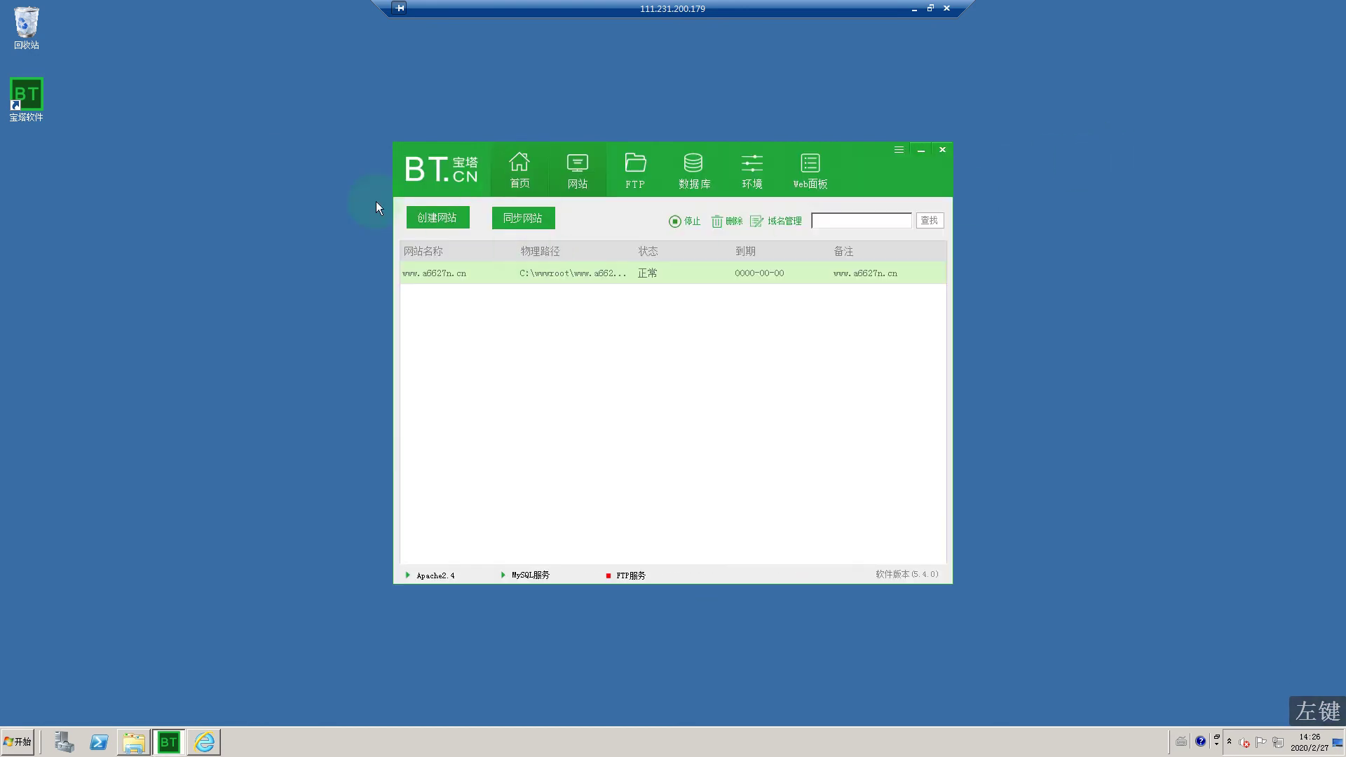
{"action": "left_click", "coordinate": [523, 167]}
{"action": "left_click", "coordinate": [206, 745]}
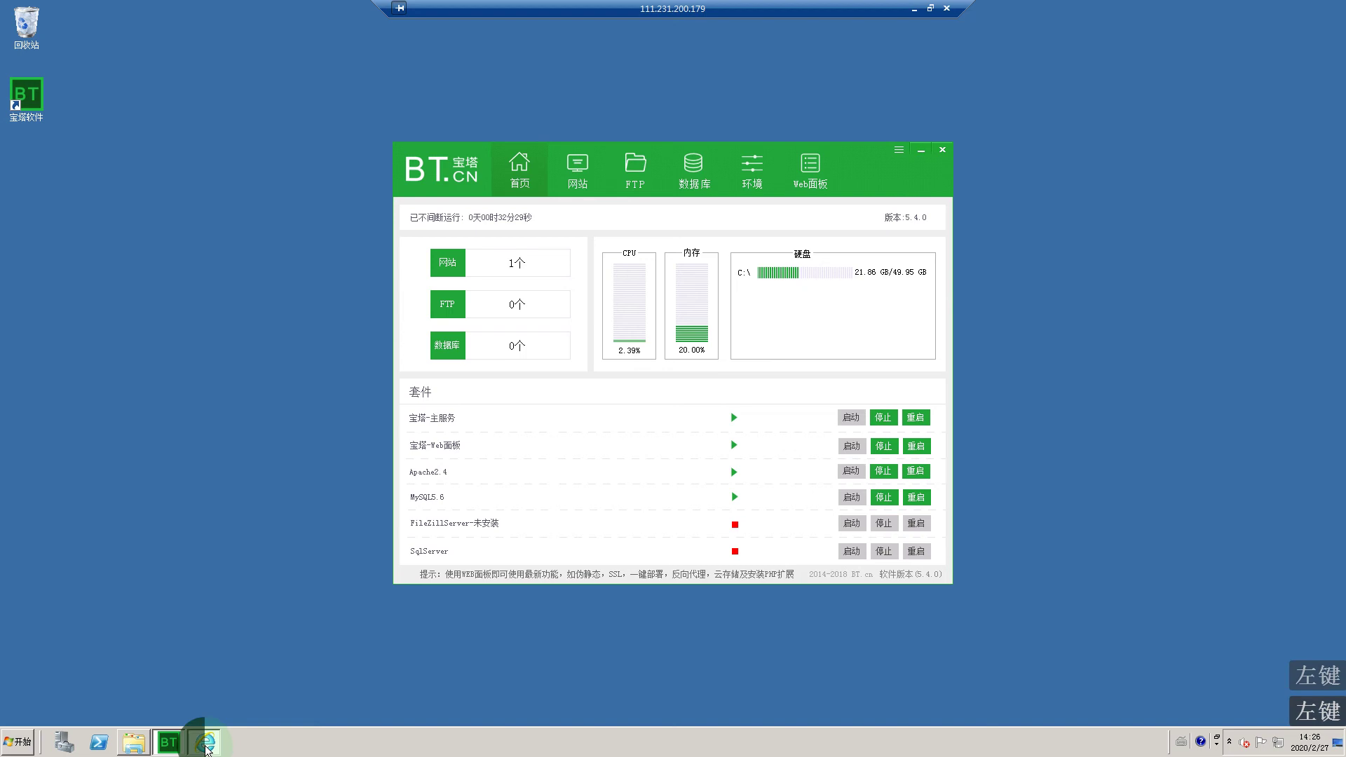
{"action": "left_click", "coordinate": [79, 130]}
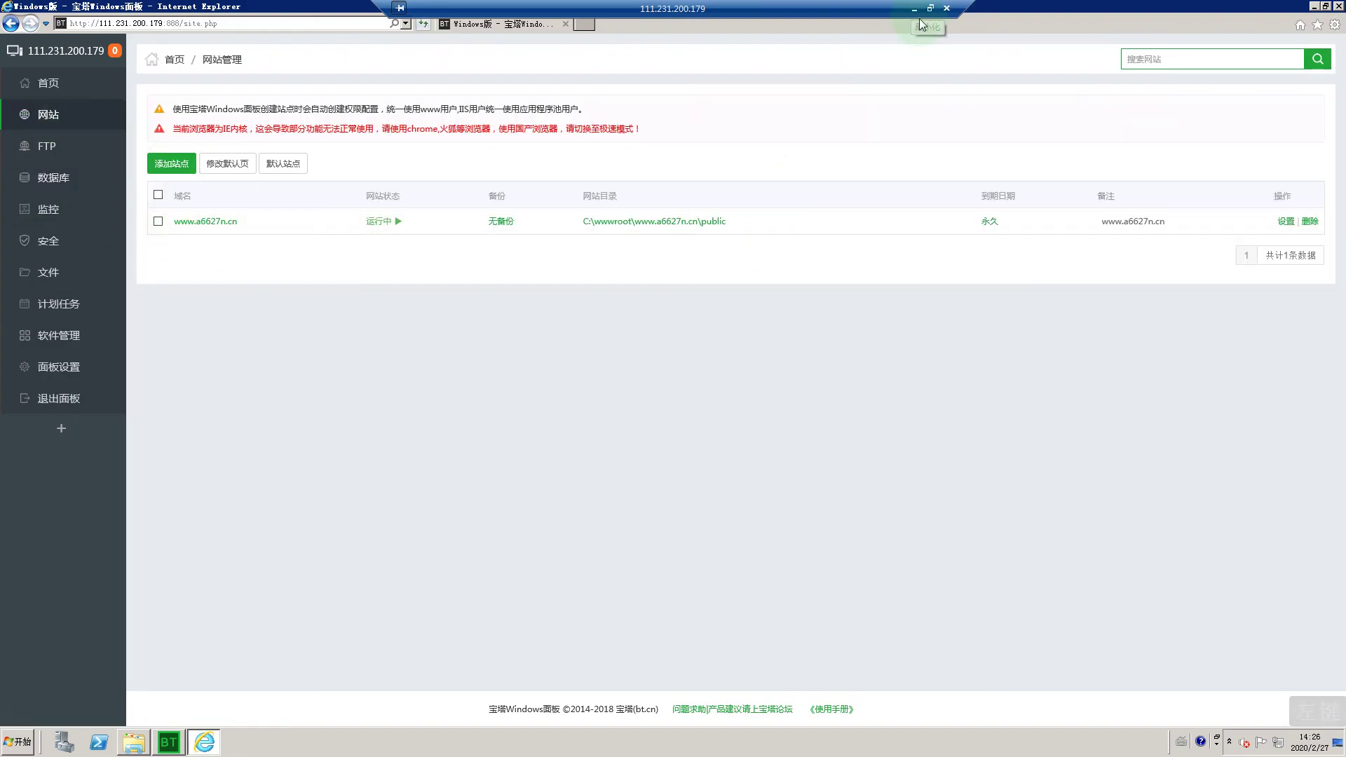
{"action": "left_click", "coordinate": [1312, 7]}
{"action": "left_click", "coordinate": [1312, 9]}
{"action": "left_click", "coordinate": [1311, 7]}
Step: Restart Apache and MySQL from BT Panel's environment page, then close the panel
{"action": "left_click", "coordinate": [578, 174]}
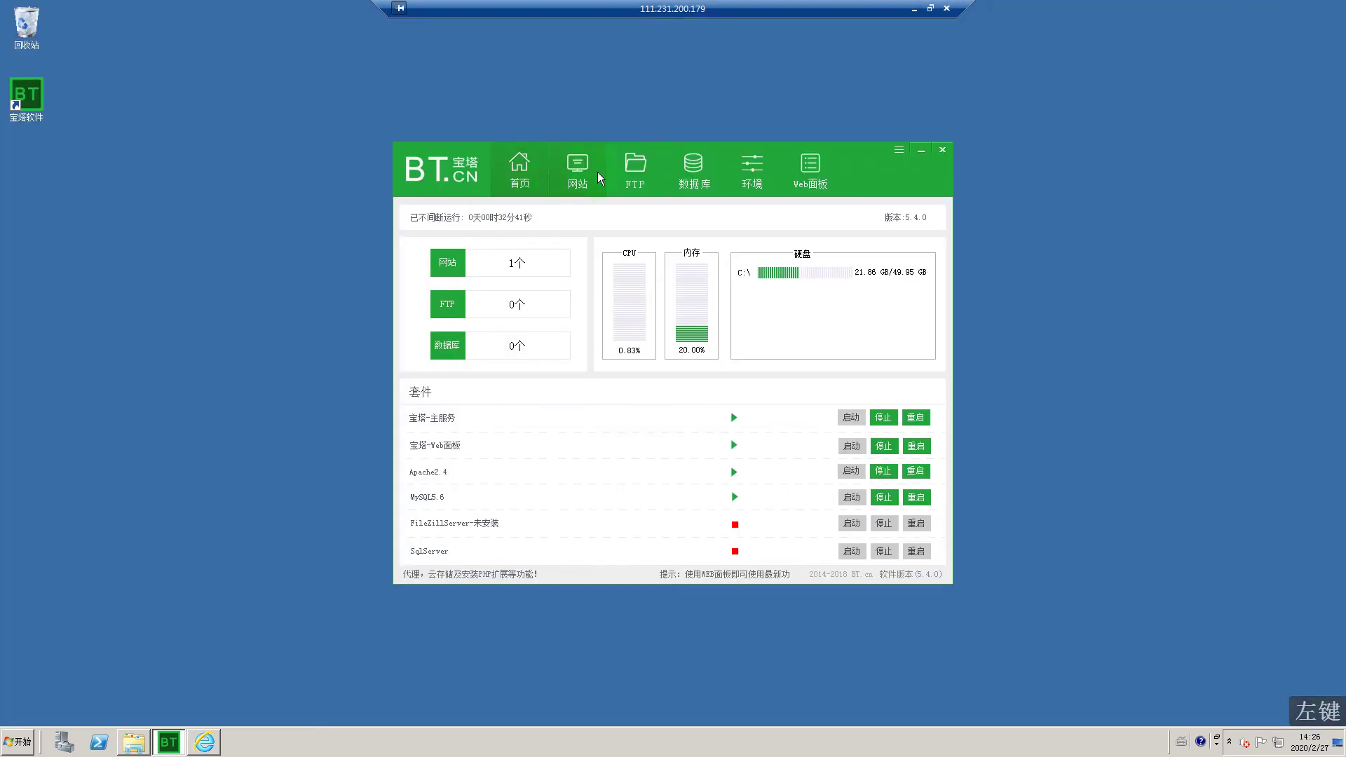
{"action": "left_click", "coordinate": [733, 172]}
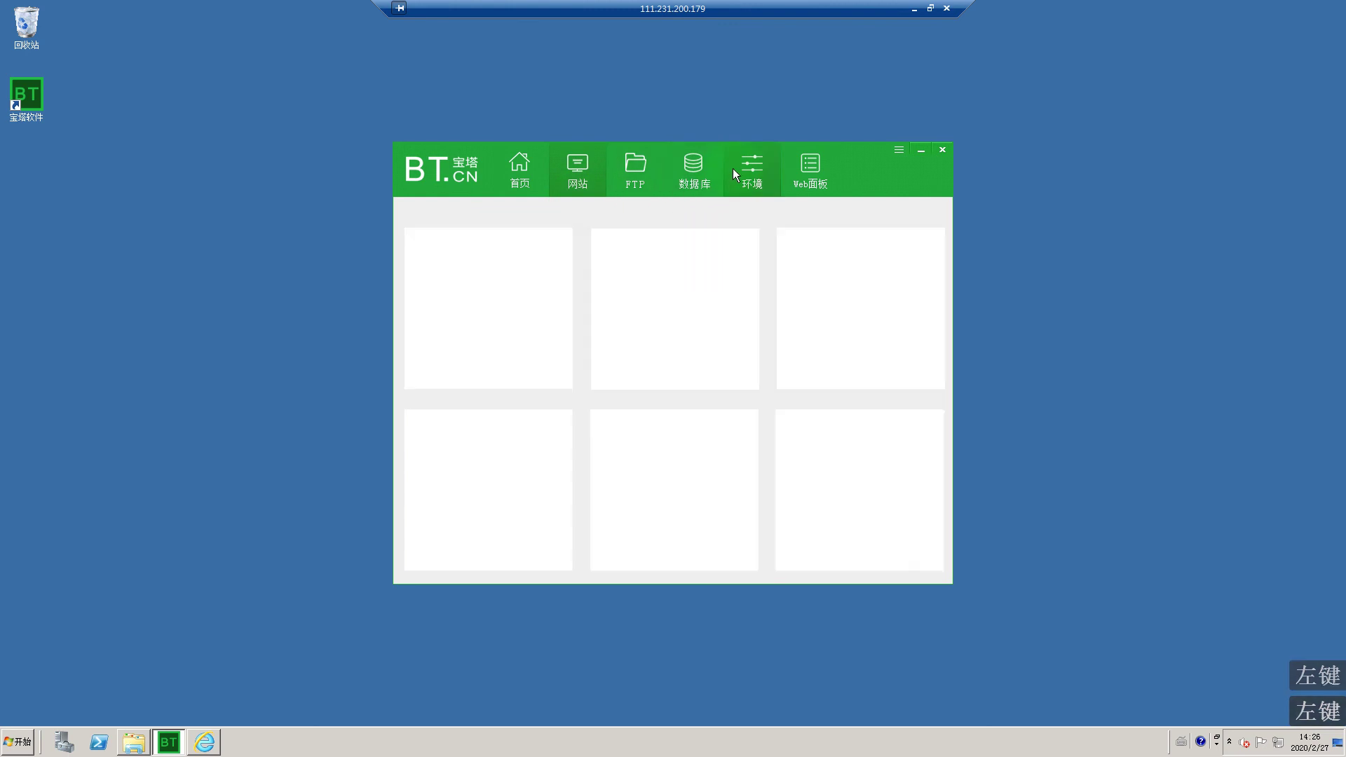
{"action": "left_click", "coordinate": [535, 327]}
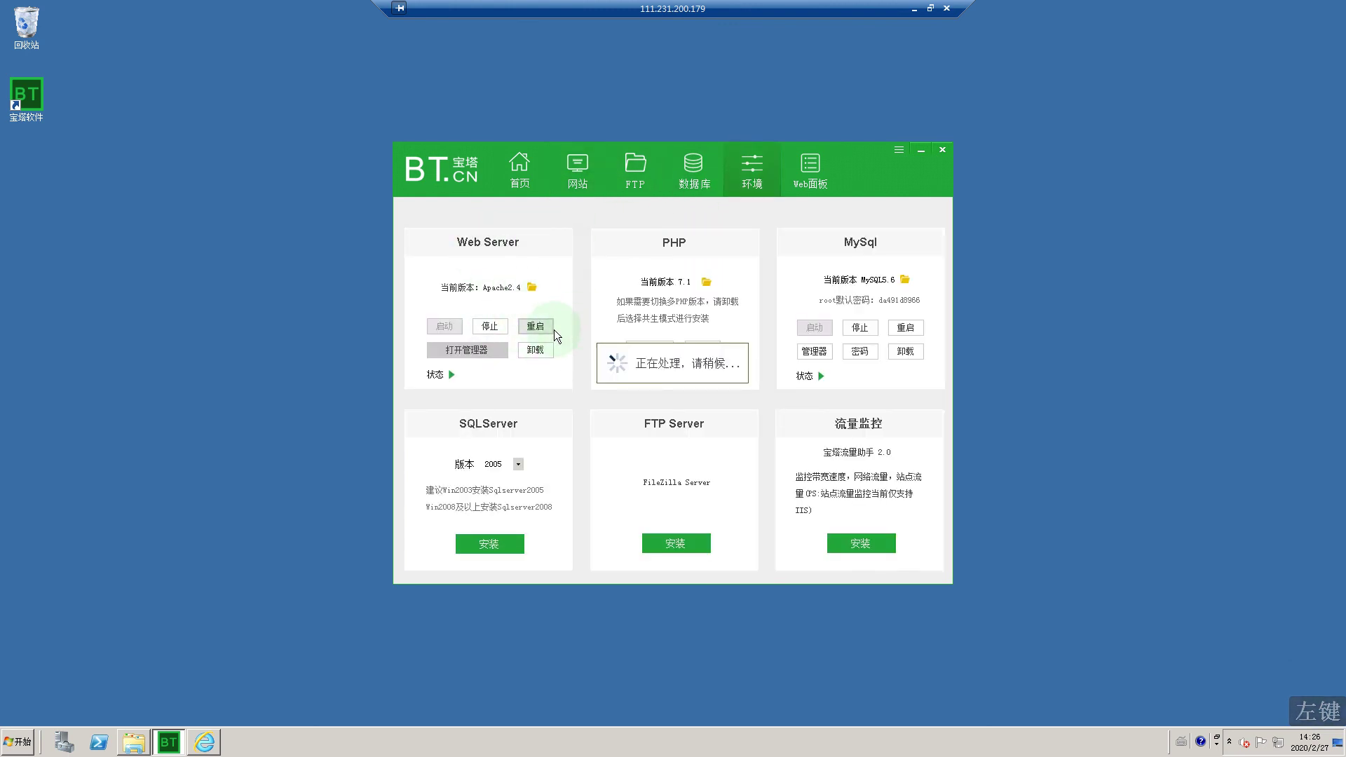
{"action": "left_click", "coordinate": [900, 312]}
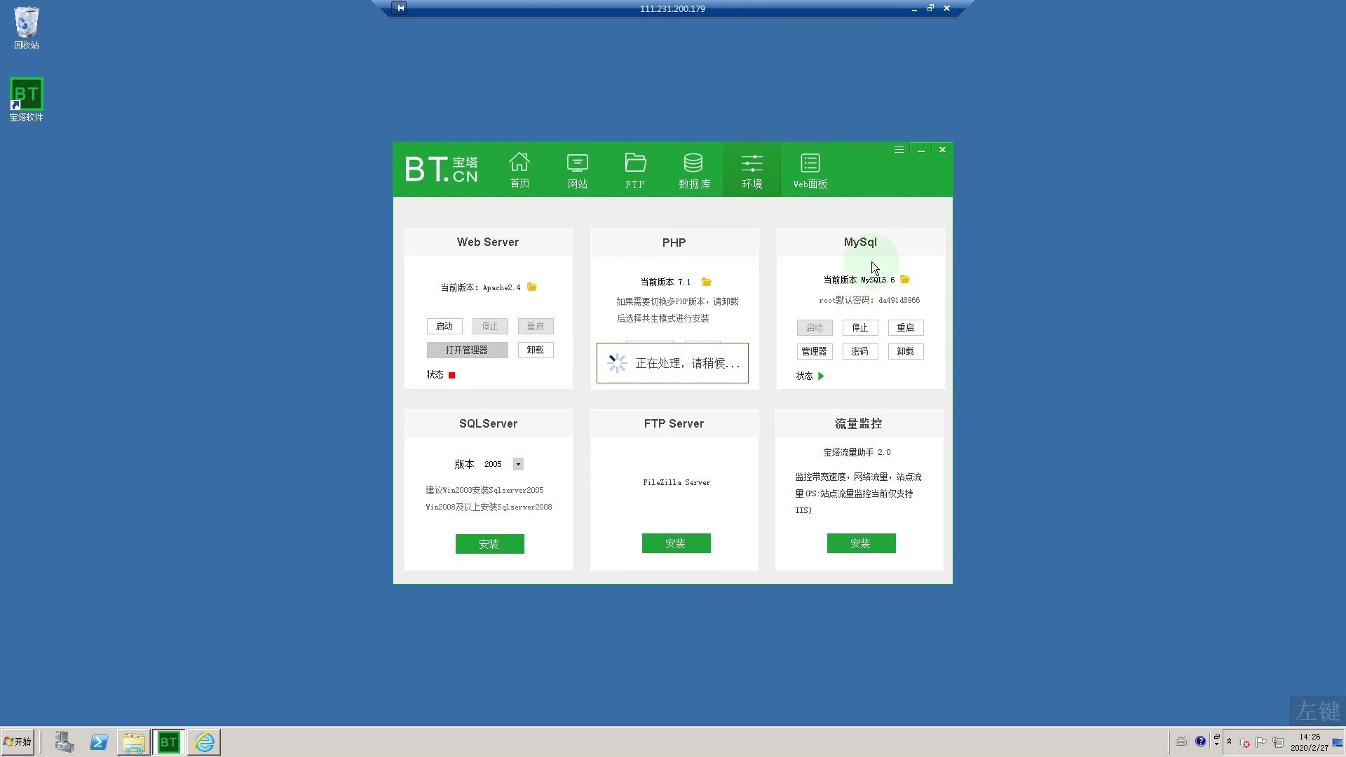
{"action": "left_click", "coordinate": [902, 329]}
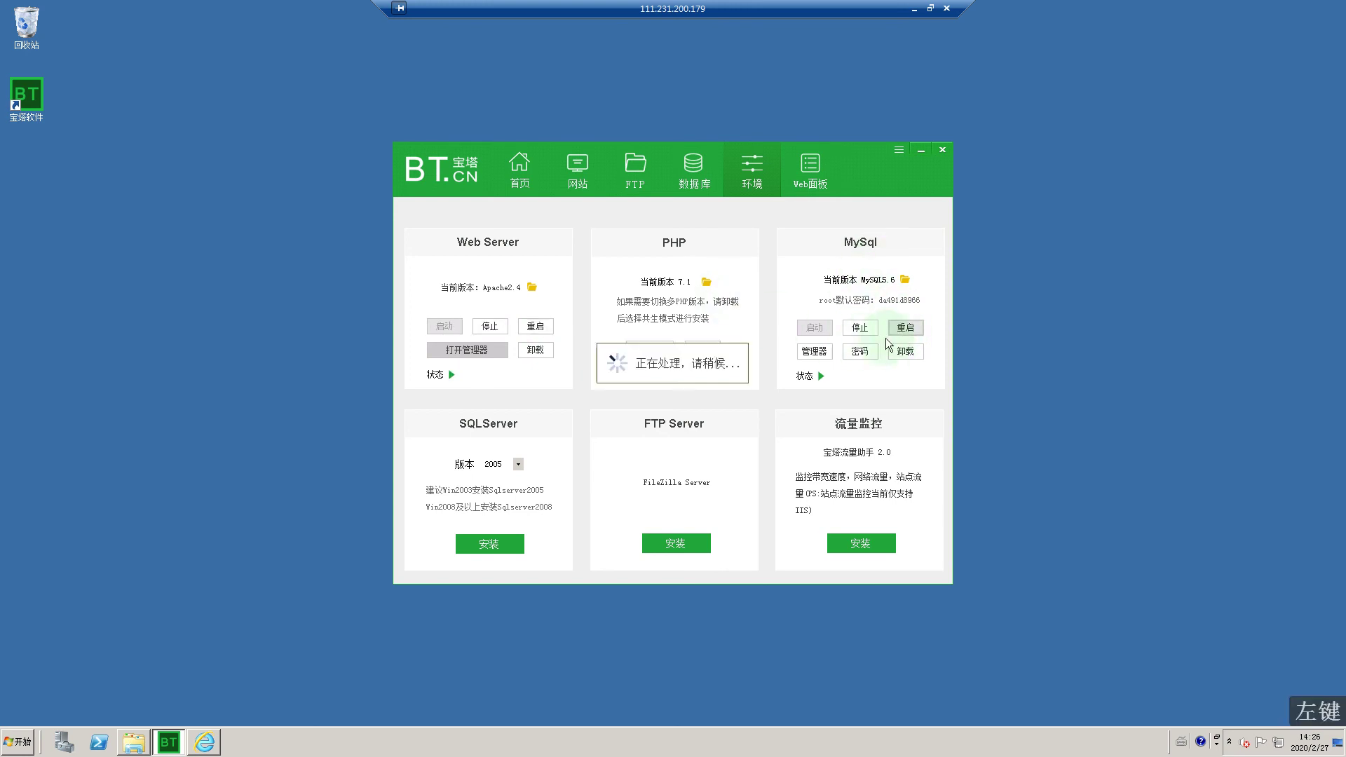
{"action": "left_click", "coordinate": [829, 354]}
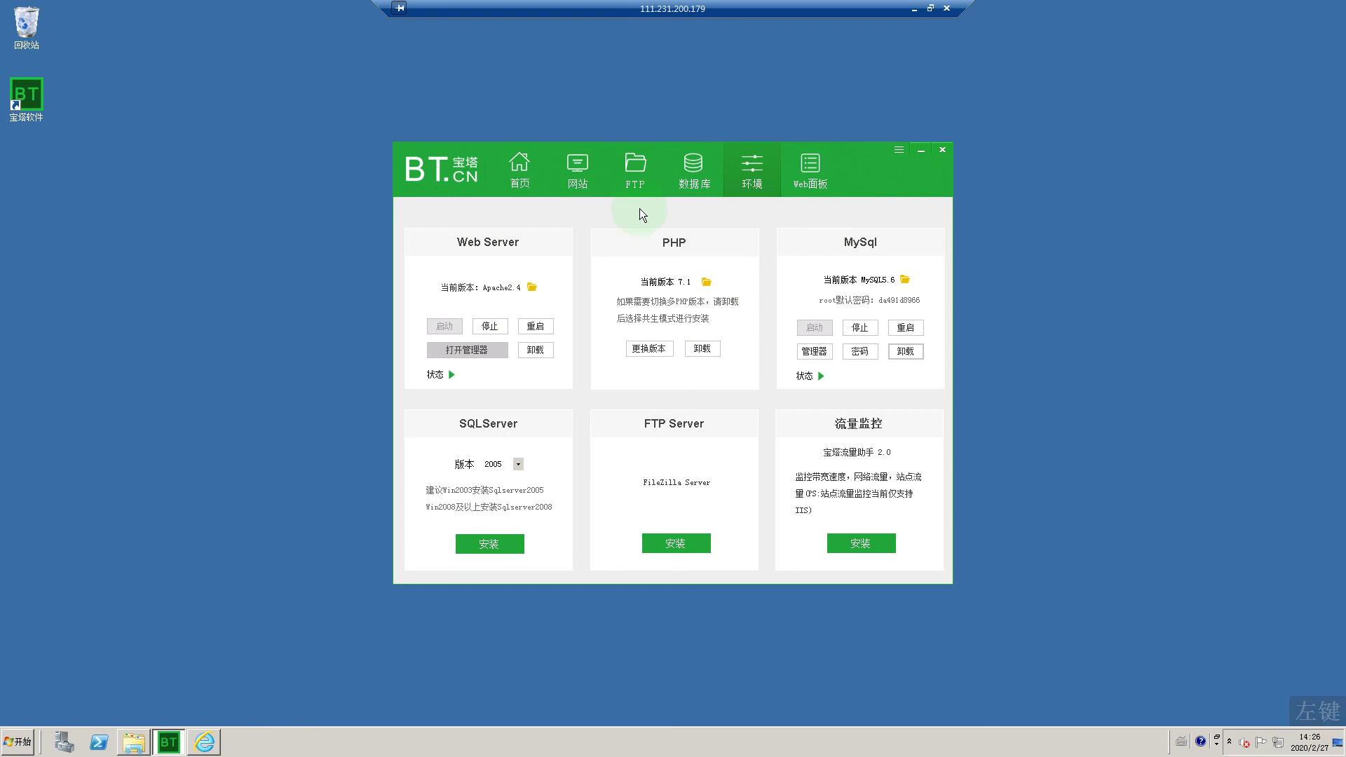
{"action": "left_click", "coordinate": [943, 151]}
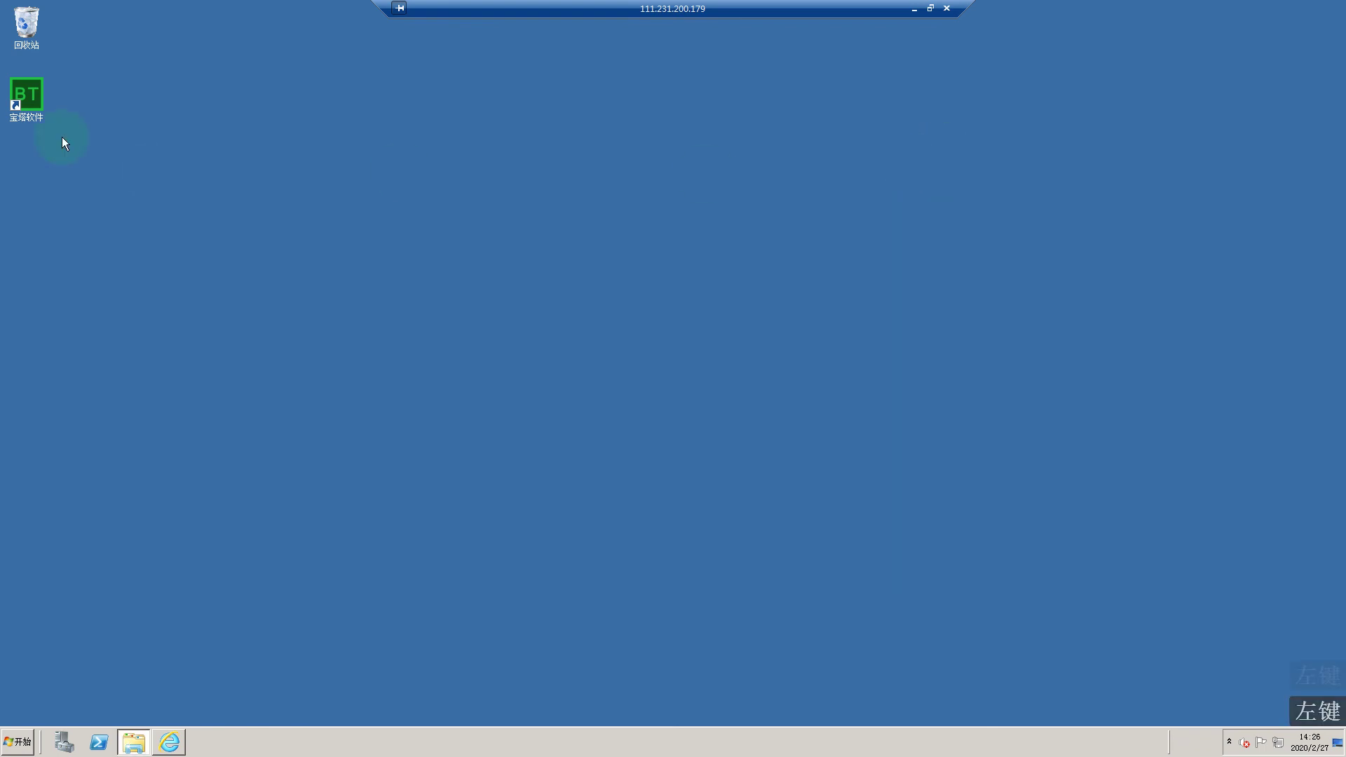
{"action": "double_click", "coordinate": [29, 102]}
{"action": "mouse_move", "coordinate": [675, 303]}
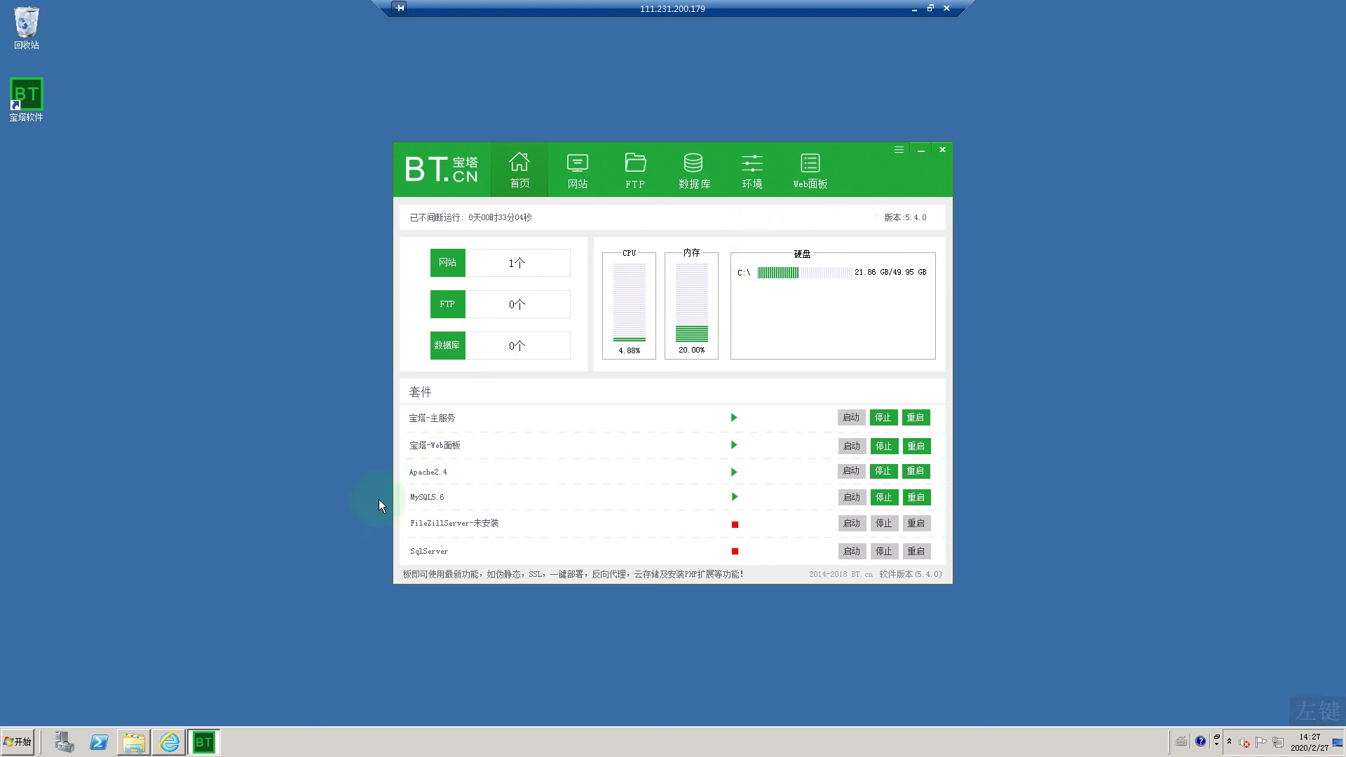
{"action": "left_click", "coordinate": [162, 743]}
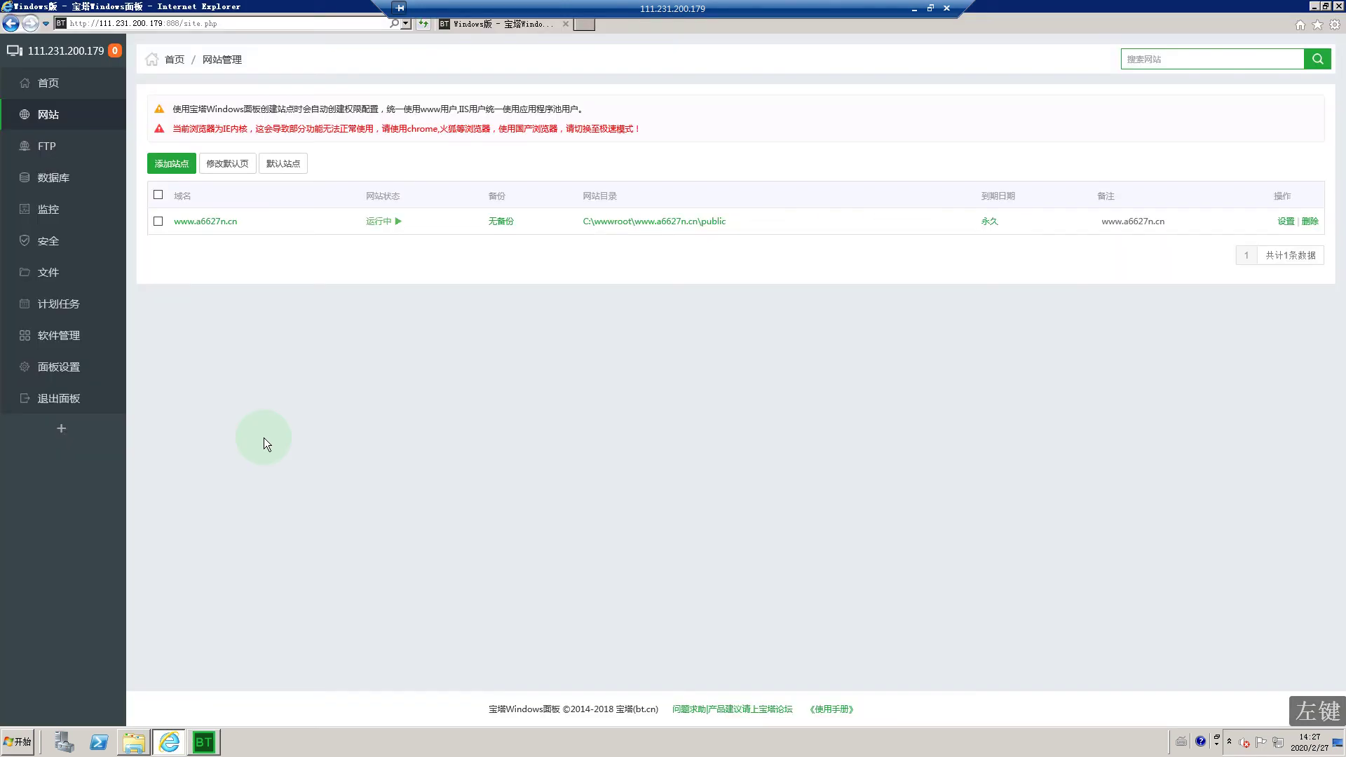
{"action": "left_click", "coordinate": [60, 116]}
{"action": "left_click", "coordinate": [231, 221]}
{"action": "left_click", "coordinate": [583, 337]}
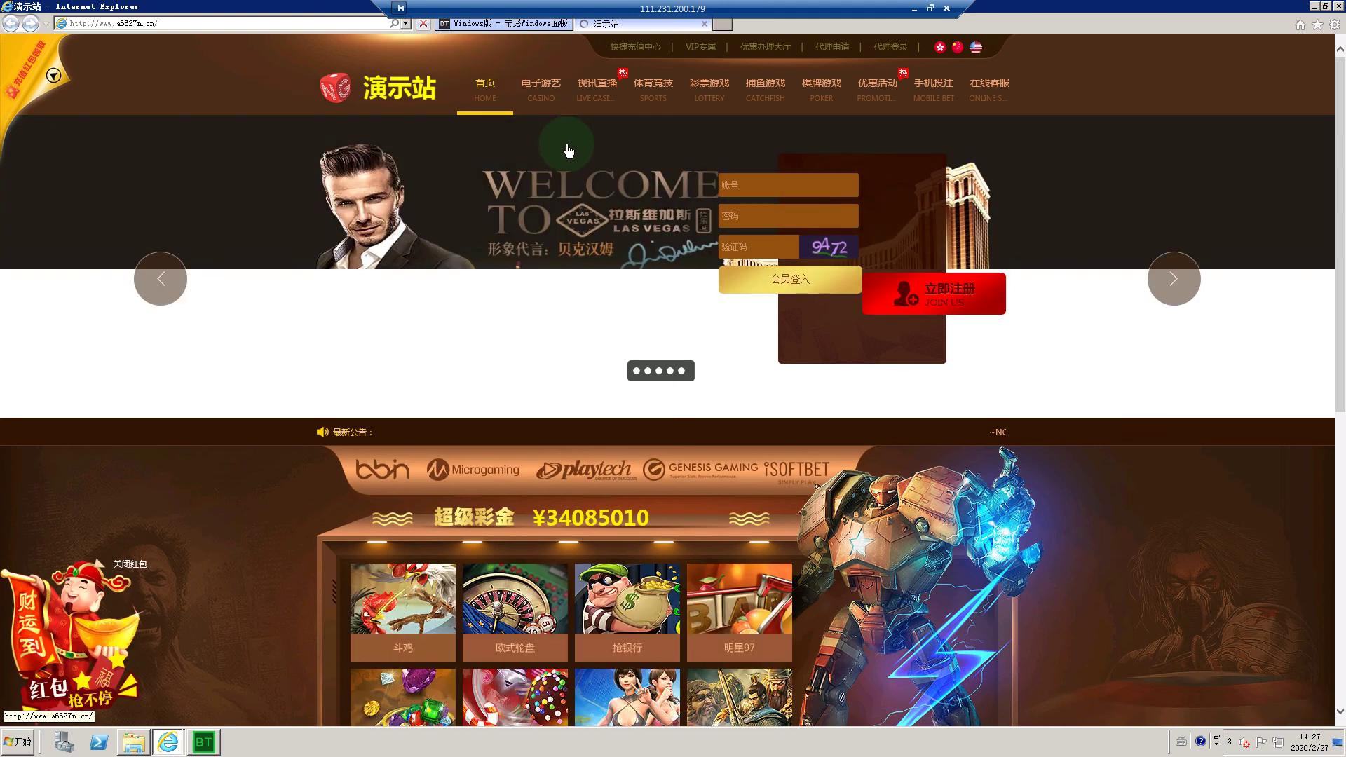
Step: Scroll through the demo homepage and close Internet Explorer with all its tabs
{"action": "scroll", "coordinate": [568, 150], "scroll_direction": "down", "scroll_amount": 5}
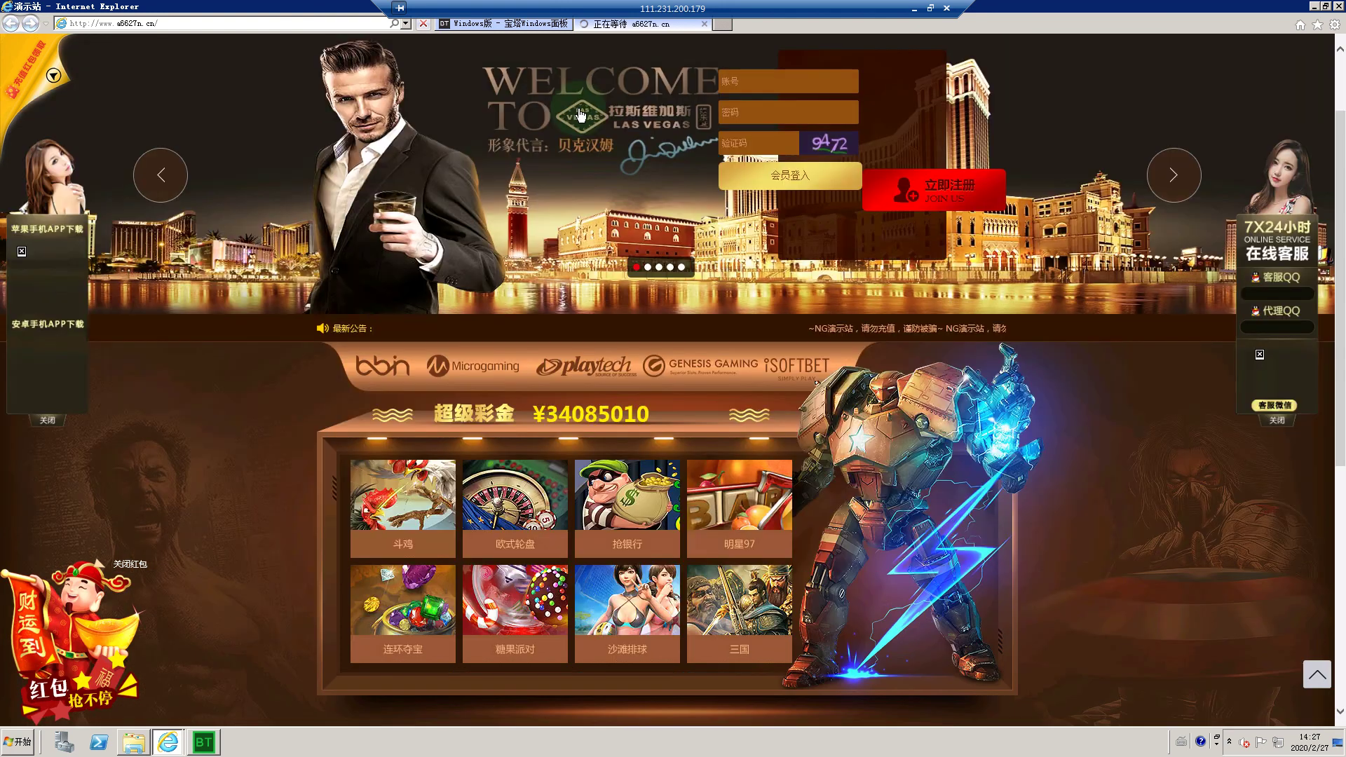
{"action": "scroll", "coordinate": [474, 220], "scroll_direction": "down", "scroll_amount": 4}
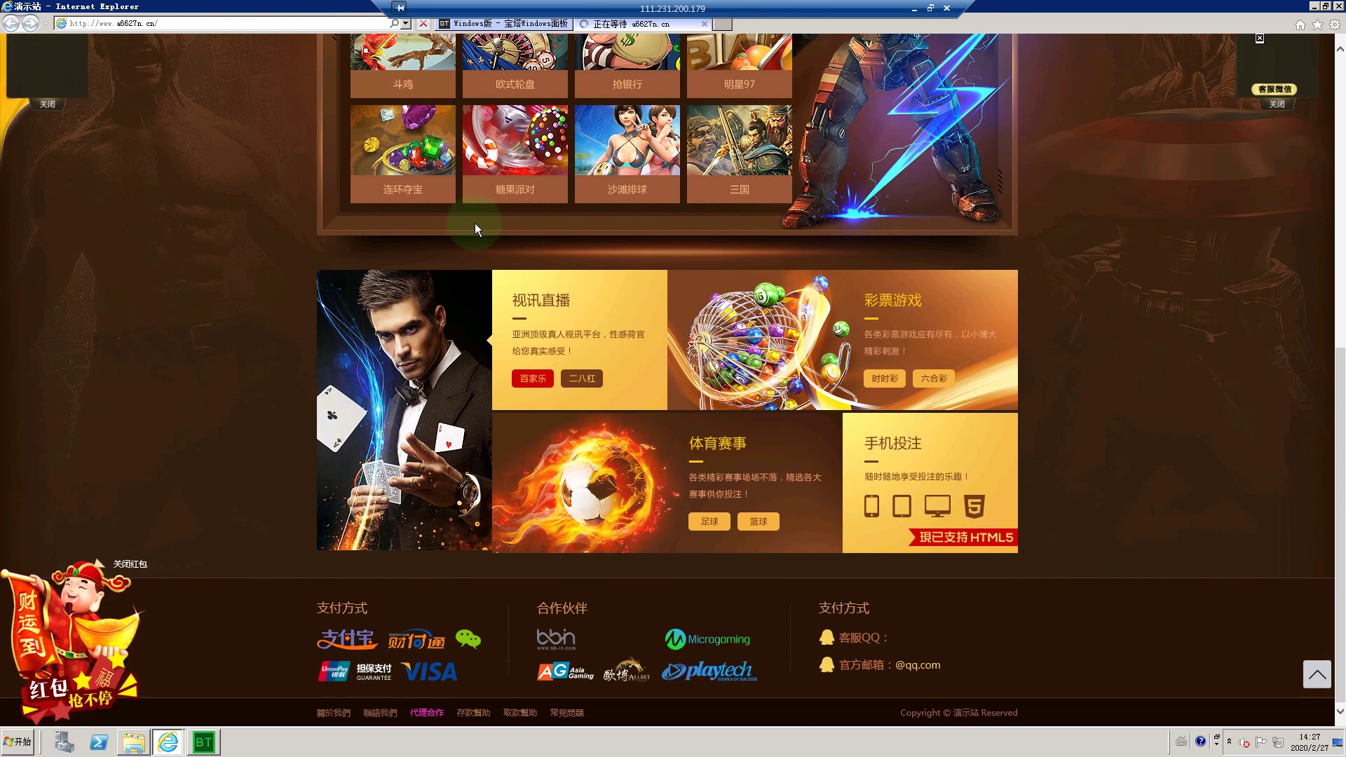
{"action": "left_click", "coordinate": [1340, 5]}
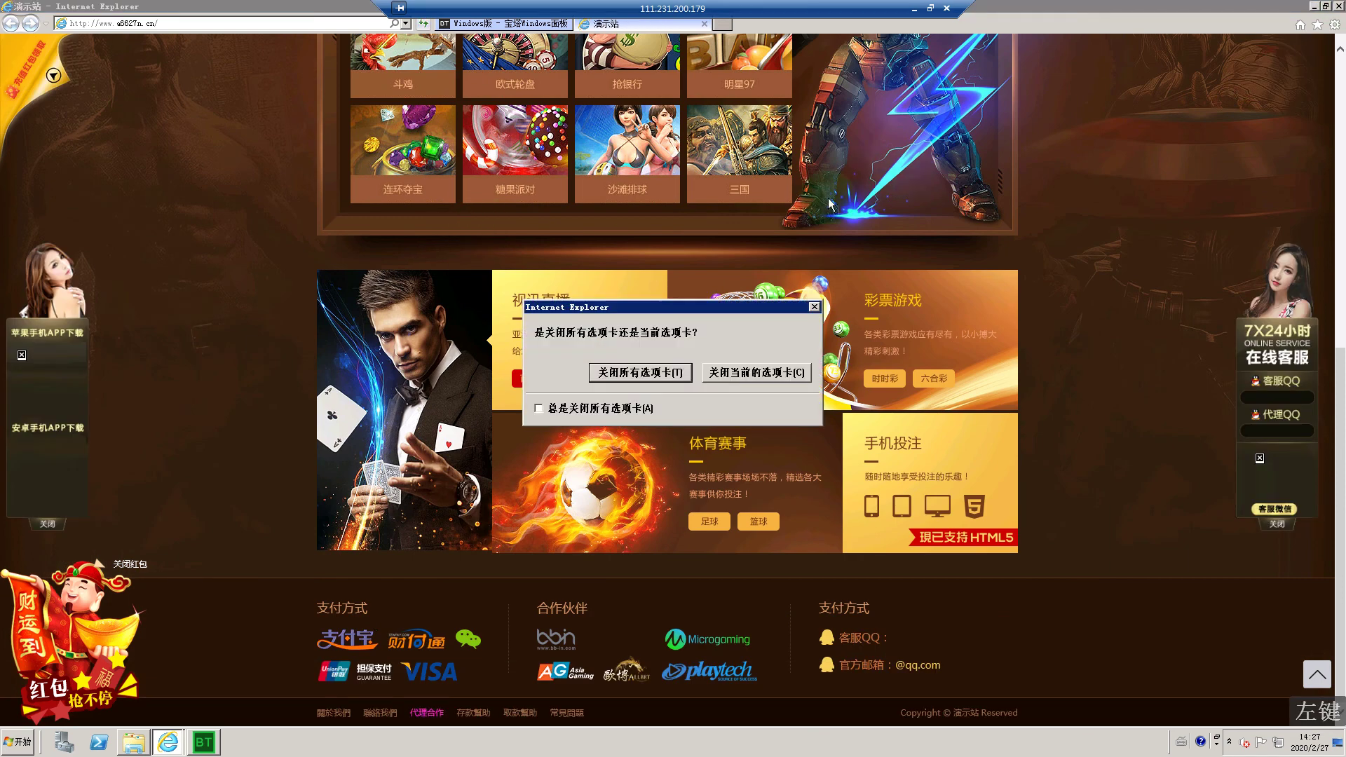
{"action": "left_click", "coordinate": [670, 371]}
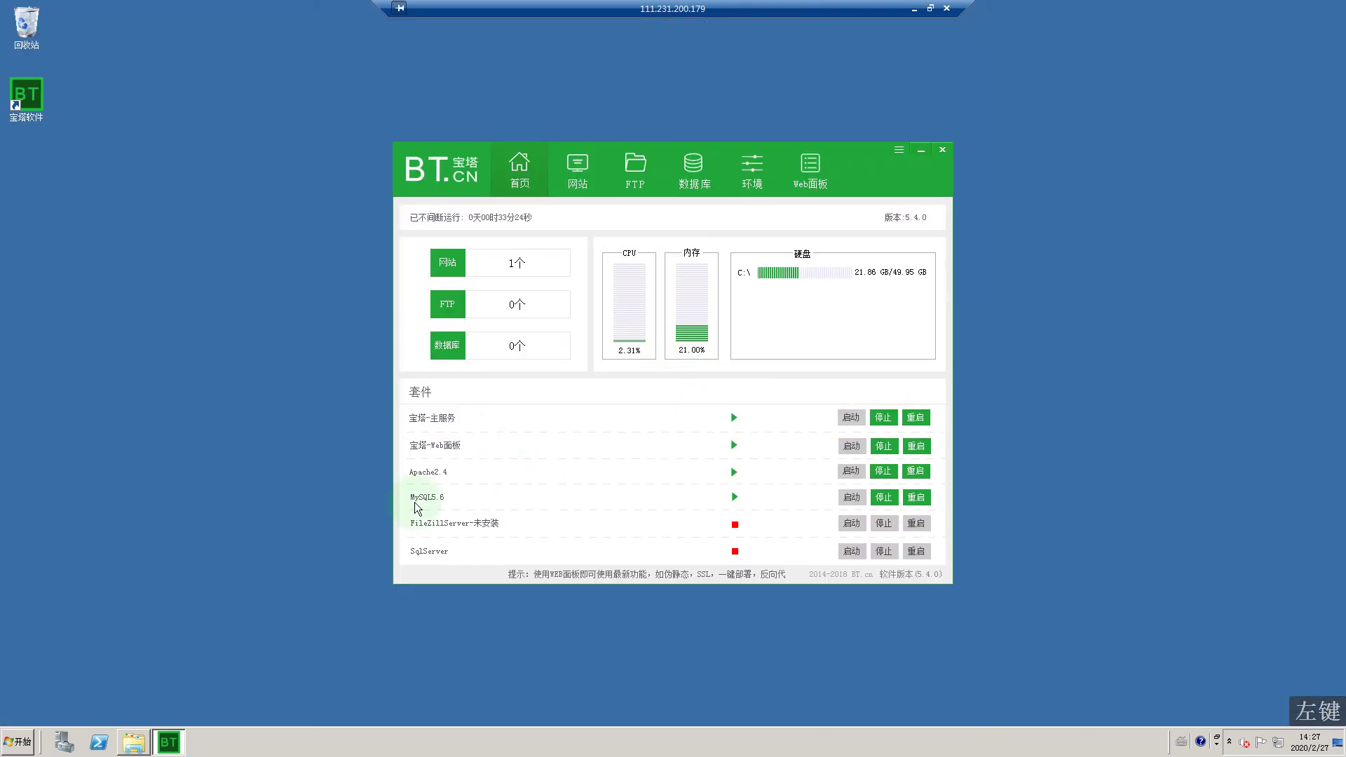
{"action": "left_click", "coordinate": [914, 10]}
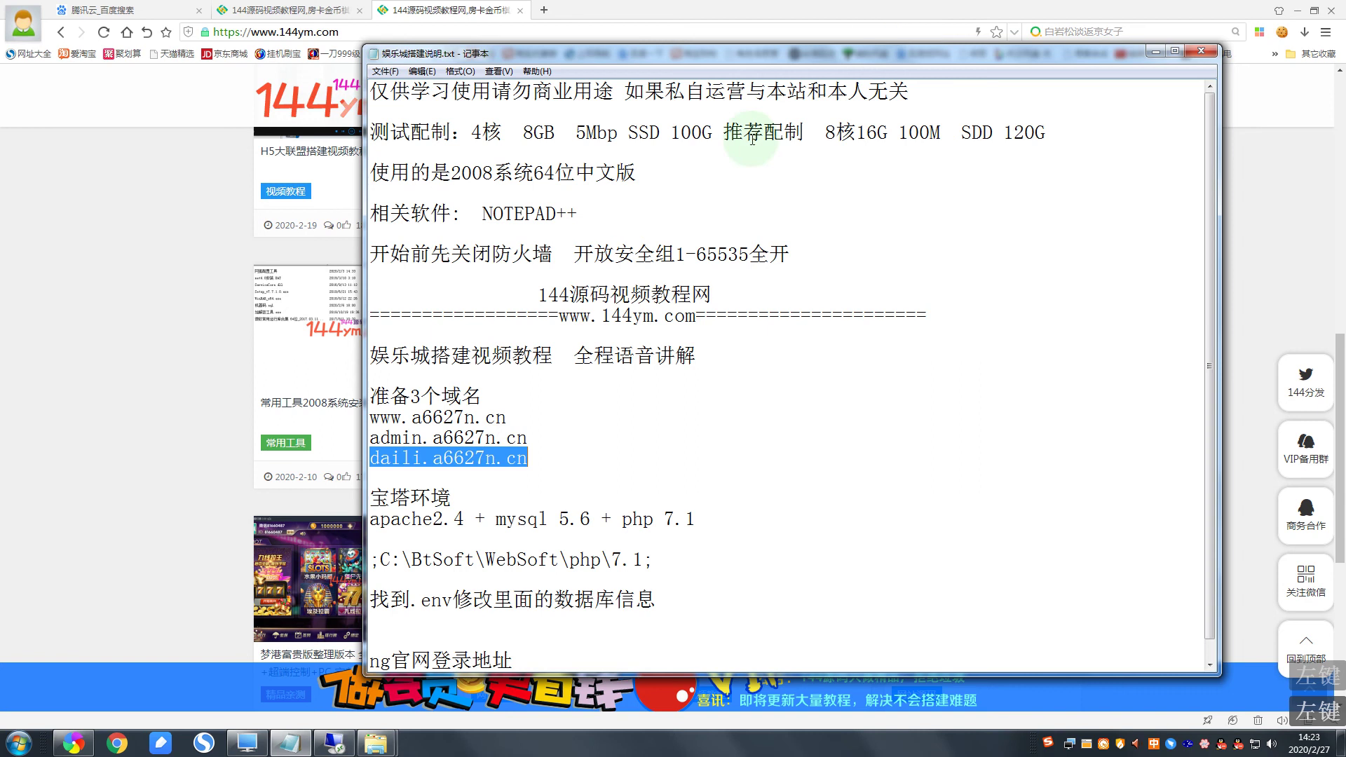
{"action": "left_click", "coordinate": [505, 425]}
{"action": "left_click_drag", "start_coordinate": [504, 421], "coordinate": [370, 418]}
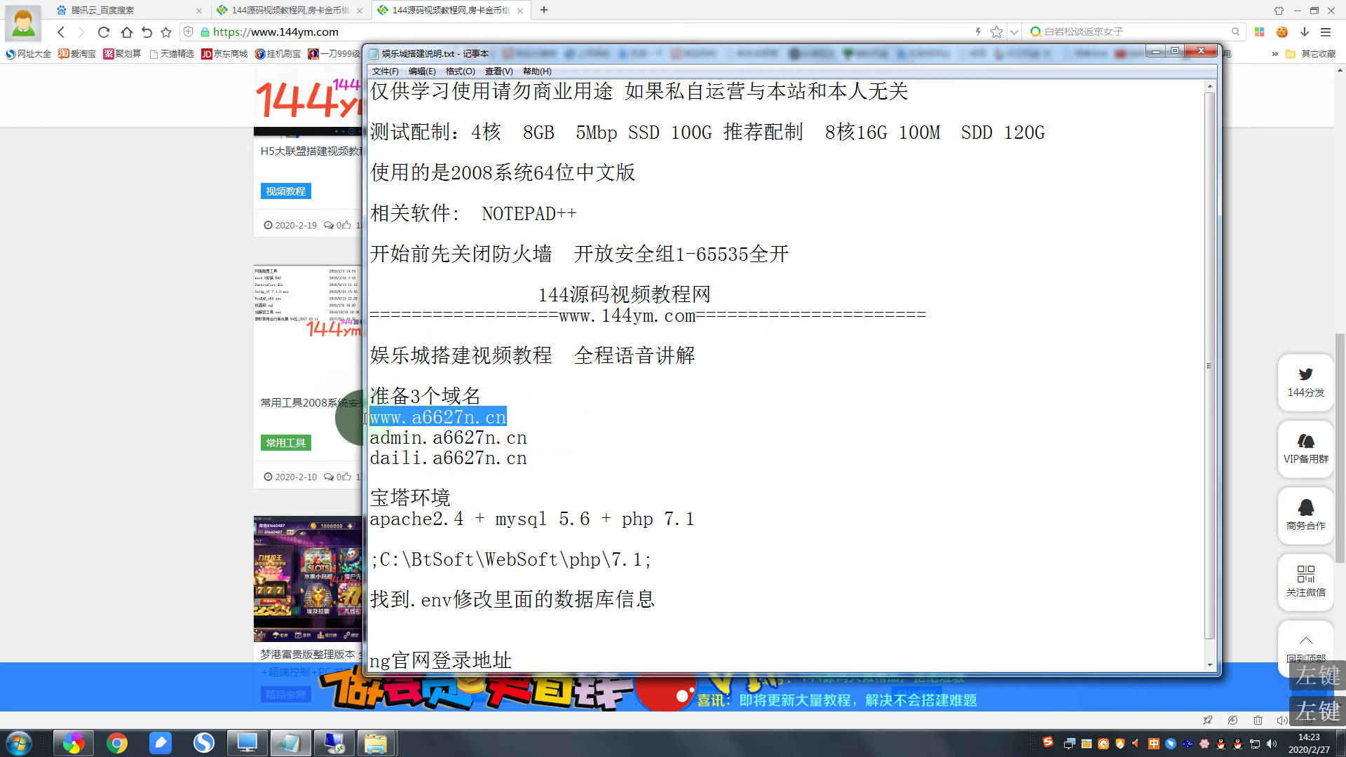
{"action": "right_click", "coordinate": [441, 418]}
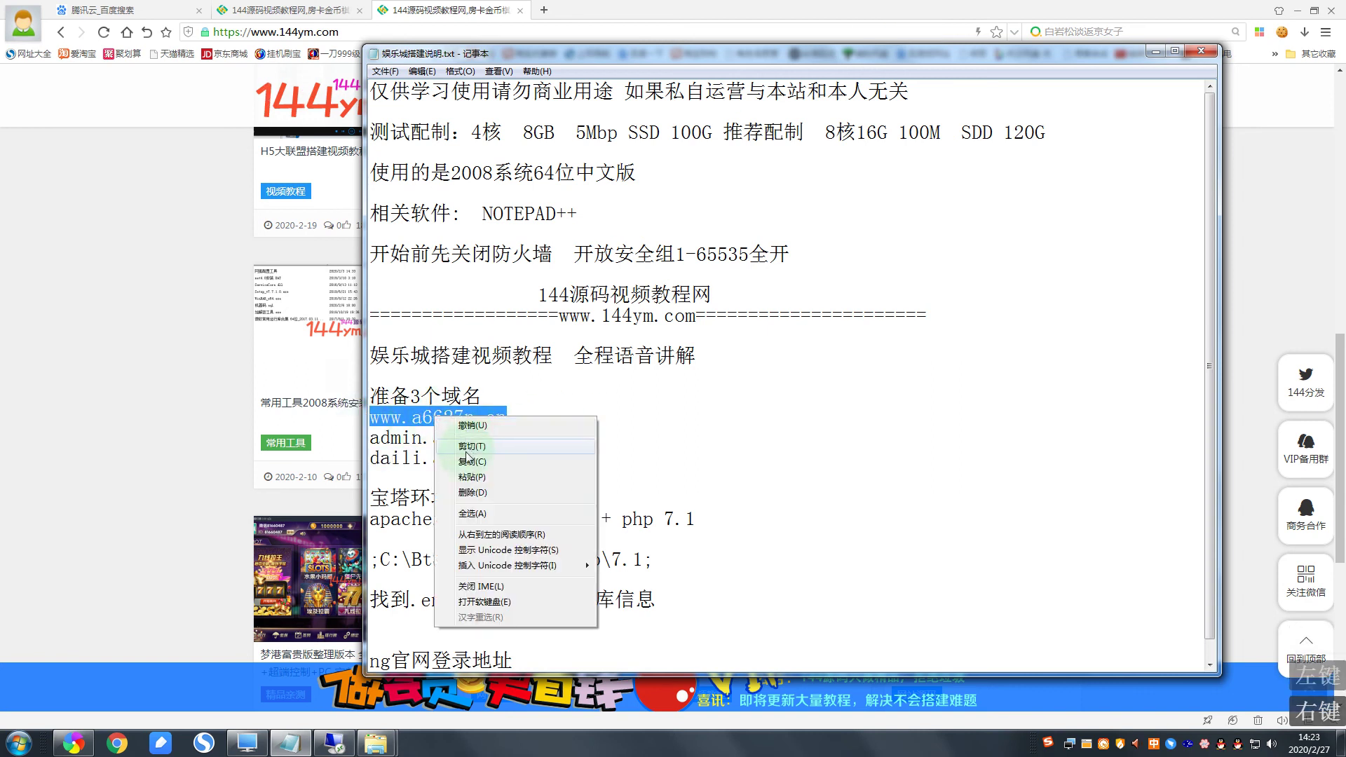
{"action": "left_click", "coordinate": [459, 456]}
{"action": "left_click", "coordinate": [544, 10]}
{"action": "right_click", "coordinate": [421, 31]}
{"action": "left_click", "coordinate": [440, 107]}
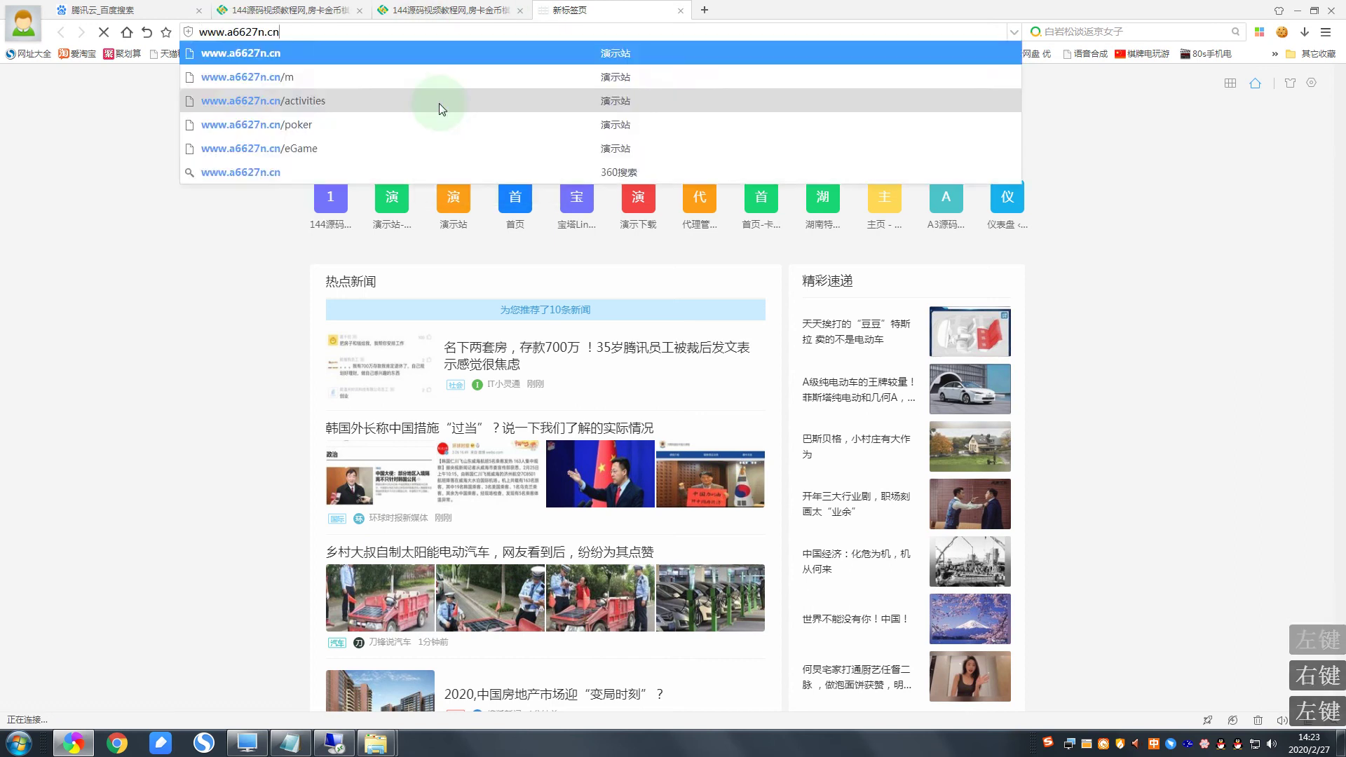
{"action": "key", "text": "Return"}
Step: Scroll the demo homepage and open its 电子游艺 page at /eGame
{"action": "scroll", "coordinate": [519, 344], "scroll_direction": "down", "scroll_amount": 9}
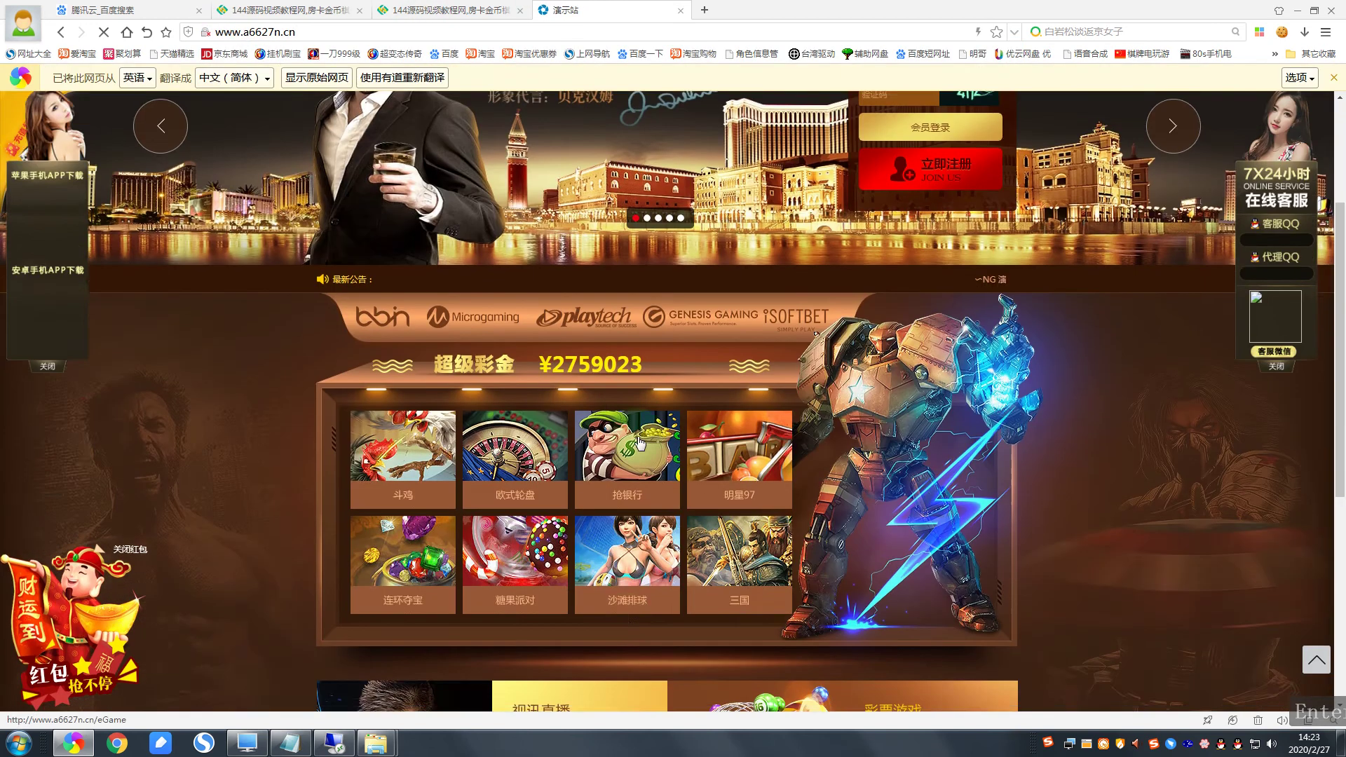
{"action": "scroll", "coordinate": [499, 368], "scroll_direction": "up", "scroll_amount": 8}
{"action": "scroll", "coordinate": [499, 369], "scroll_direction": "down", "scroll_amount": 4}
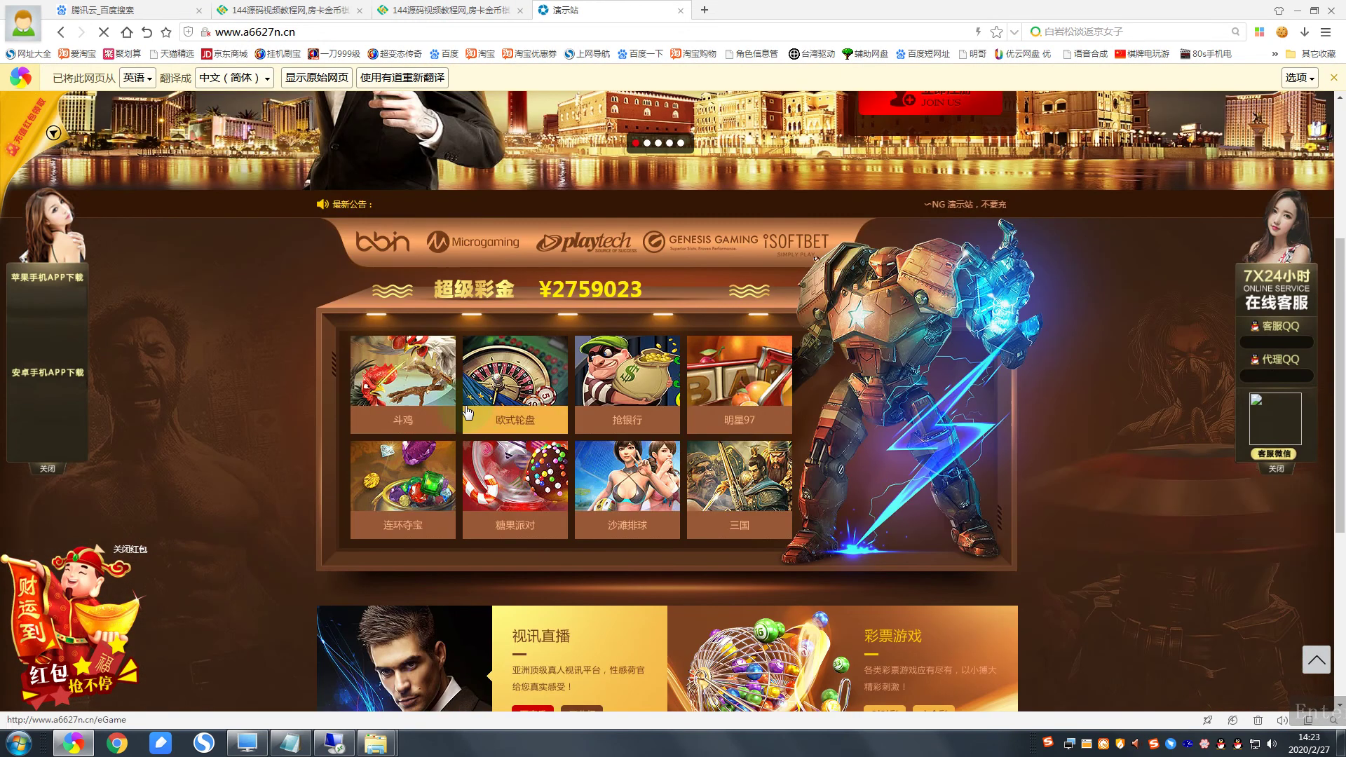
{"action": "left_click", "coordinate": [418, 390]}
Step: Switch the eGame page to the PNG电子 games category and return to the top
{"action": "scroll", "coordinate": [459, 406], "scroll_direction": "down", "scroll_amount": 10}
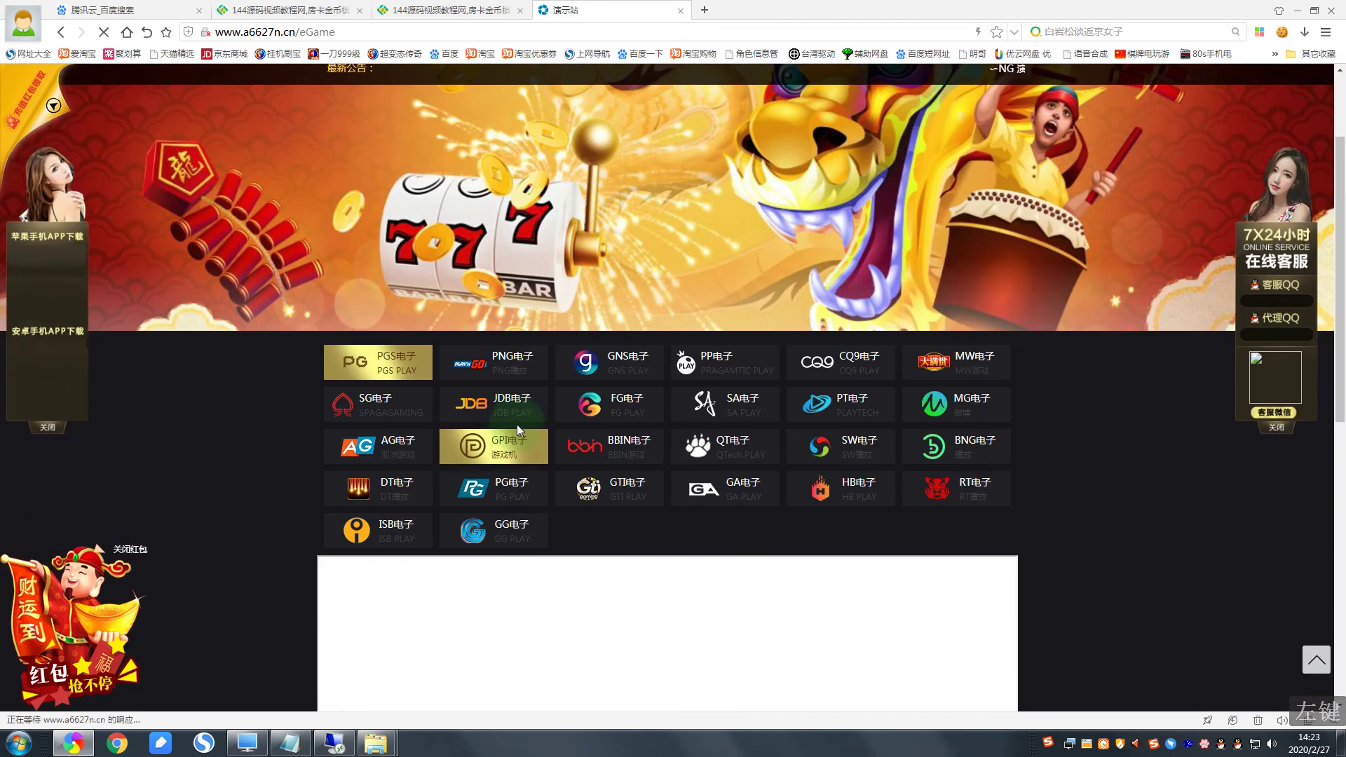
{"action": "scroll", "coordinate": [720, 393], "scroll_direction": "up", "scroll_amount": 12}
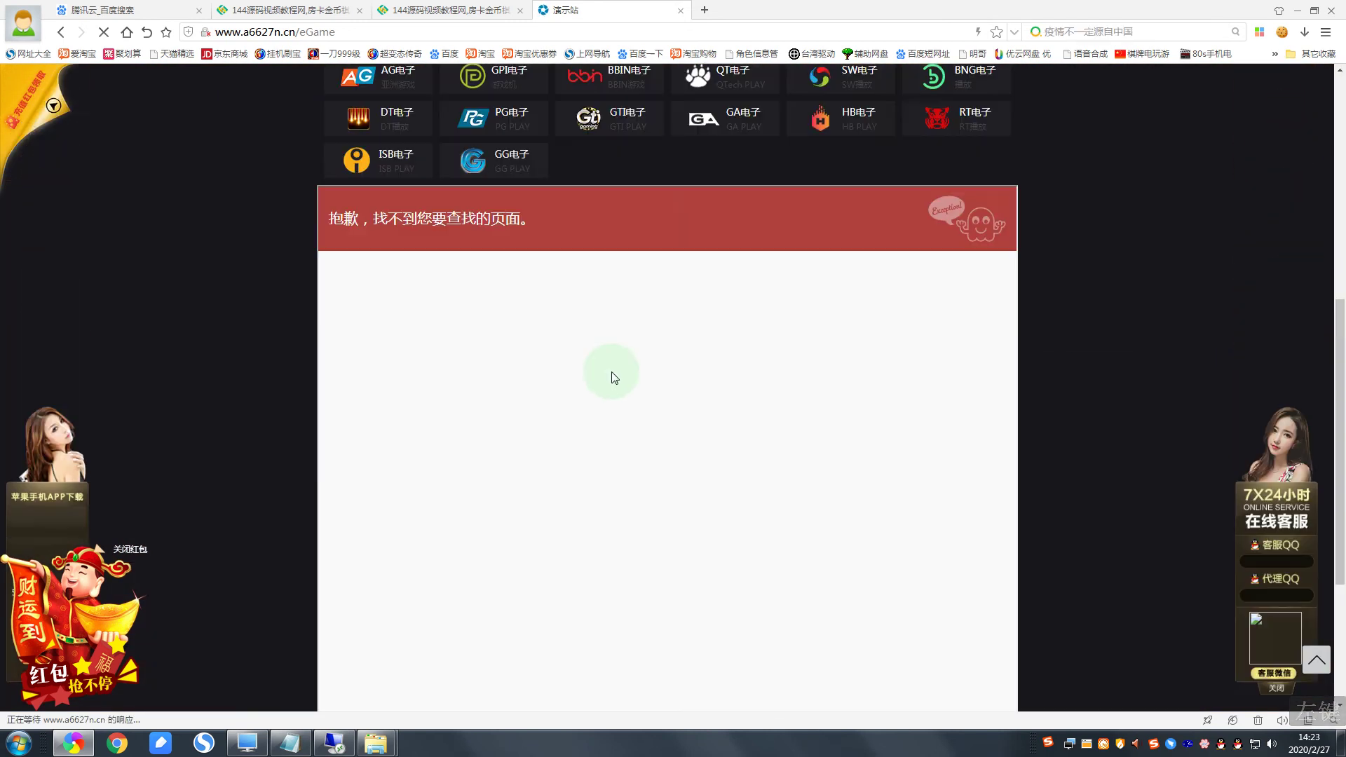
{"action": "scroll", "coordinate": [491, 365], "scroll_direction": "down", "scroll_amount": 3}
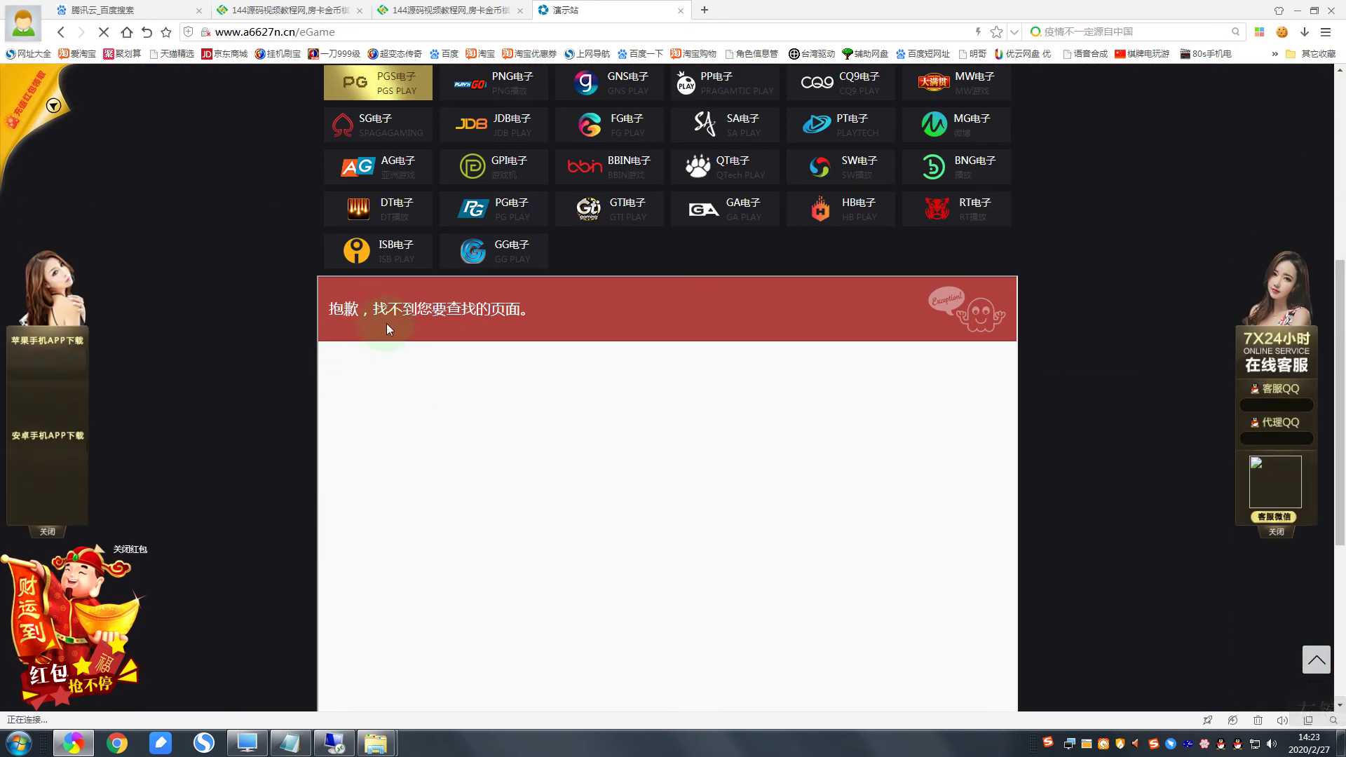
{"action": "scroll", "coordinate": [786, 320], "scroll_direction": "up", "scroll_amount": 3}
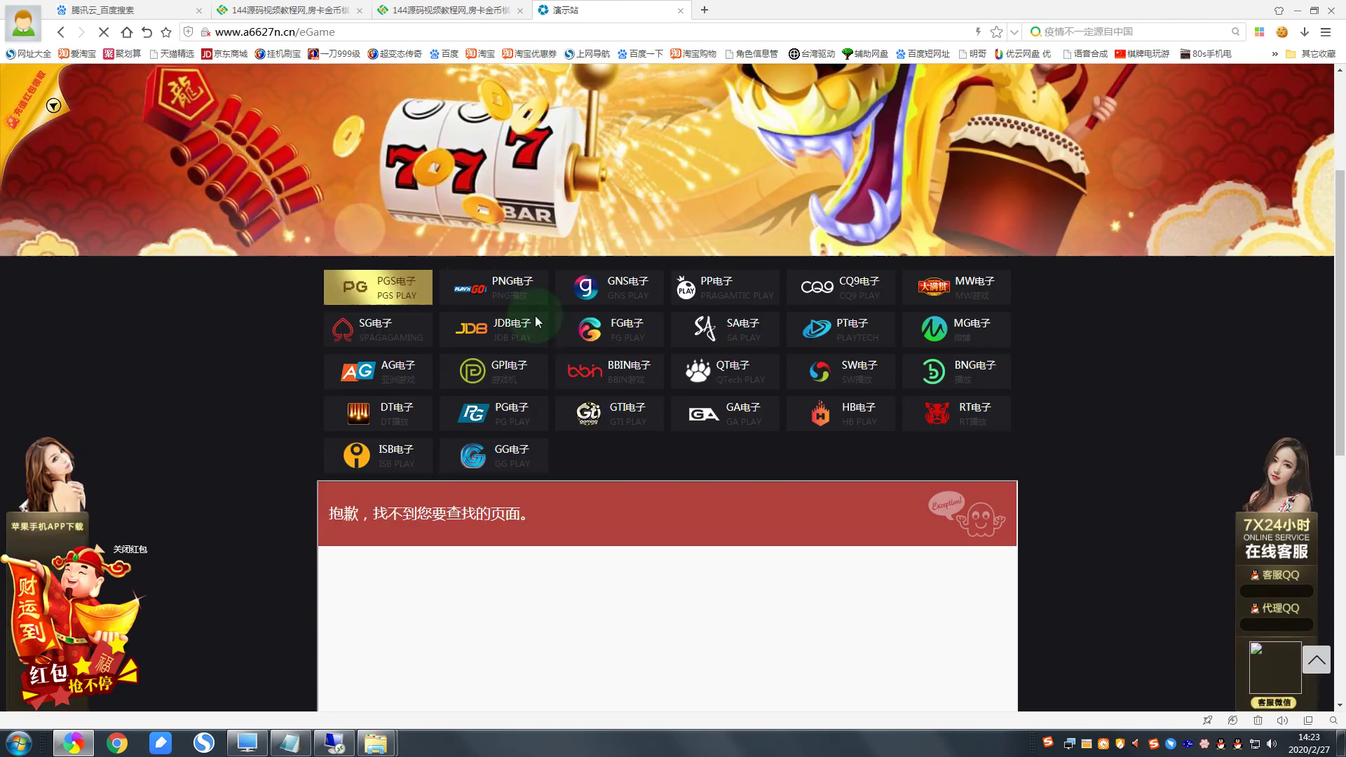
{"action": "left_click", "coordinate": [508, 298]}
{"action": "scroll", "coordinate": [701, 358], "scroll_direction": "down", "scroll_amount": 3}
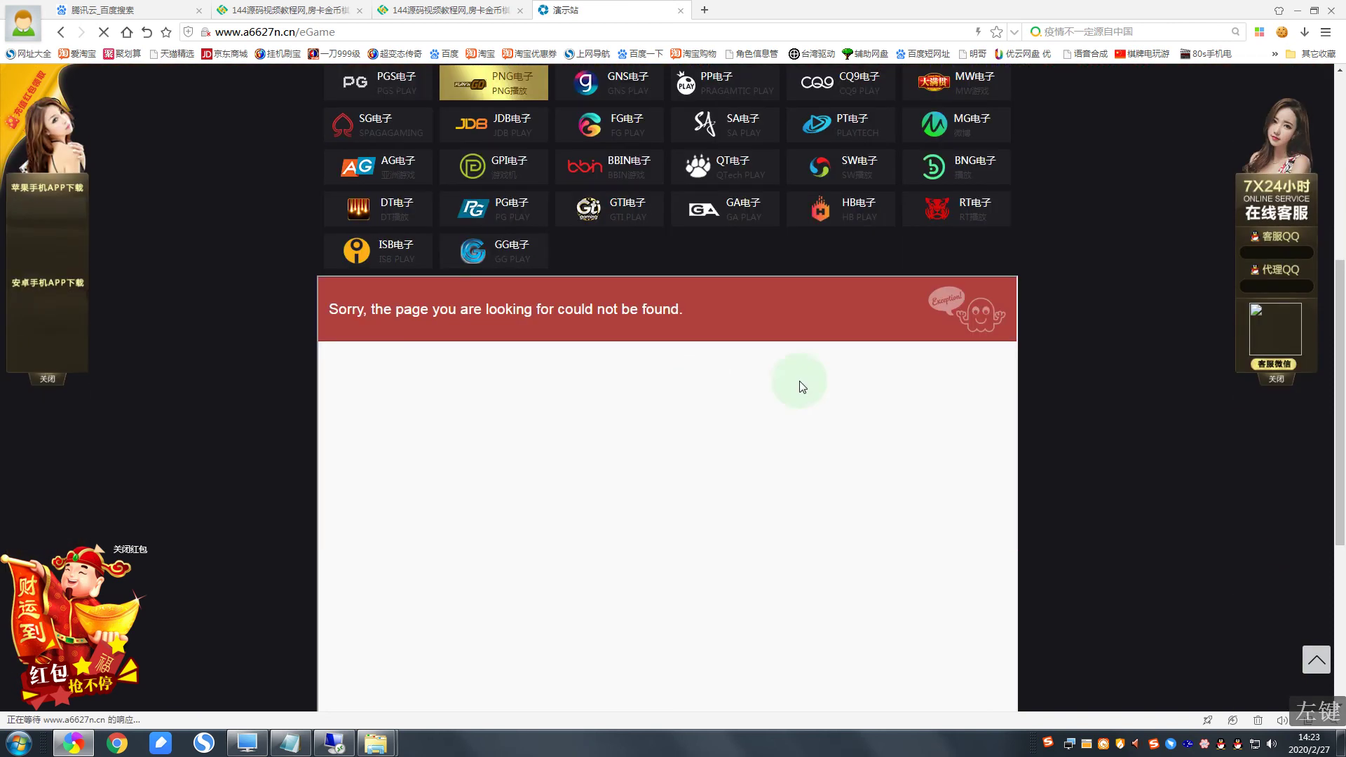
{"action": "scroll", "coordinate": [436, 279], "scroll_direction": "up", "scroll_amount": 3}
{"action": "scroll", "coordinate": [500, 292], "scroll_direction": "up", "scroll_amount": 3}
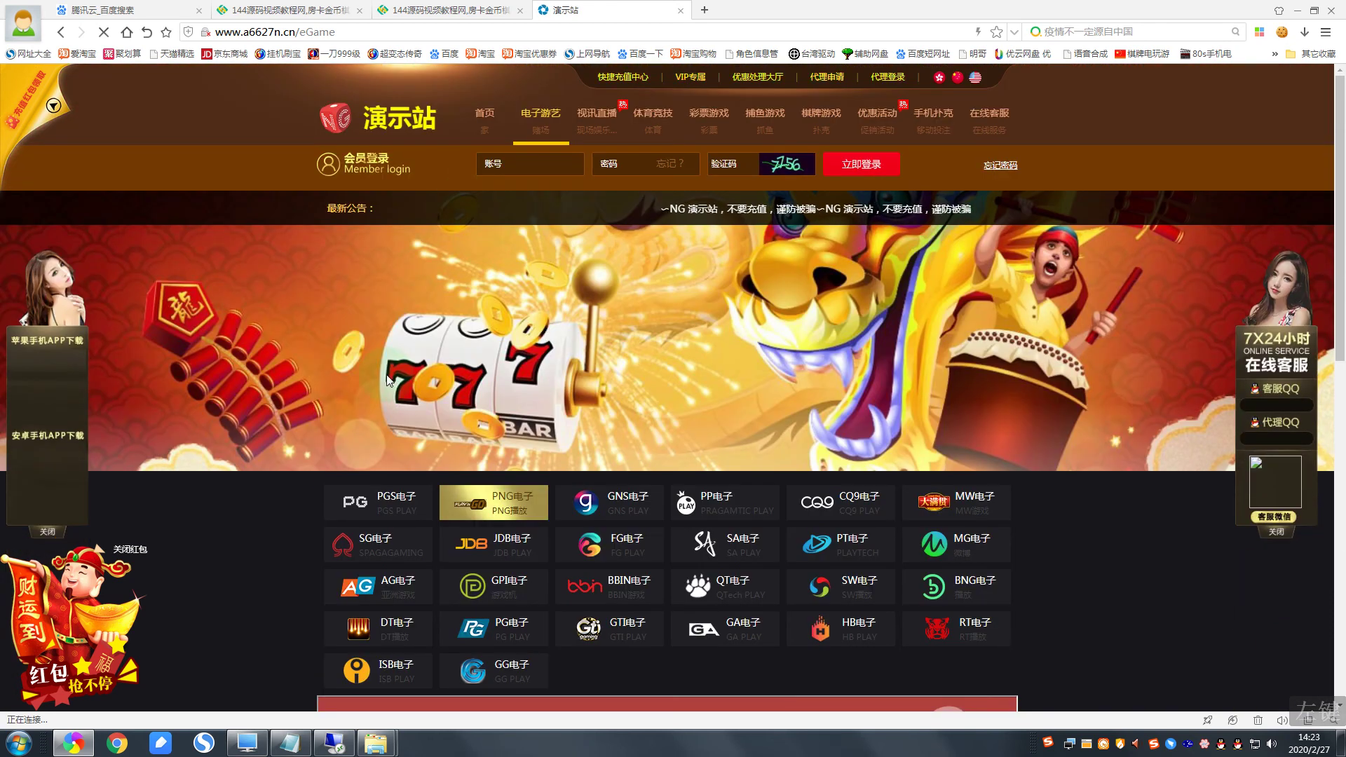
Step: Copy admin.a6627n.cn from the setup notes and load the admin backend login page in a new tab
{"action": "left_click", "coordinate": [290, 744]}
{"action": "left_click_drag", "start_coordinate": [527, 437], "coordinate": [350, 438]}
{"action": "right_click", "coordinate": [397, 443]}
{"action": "left_click", "coordinate": [433, 488]}
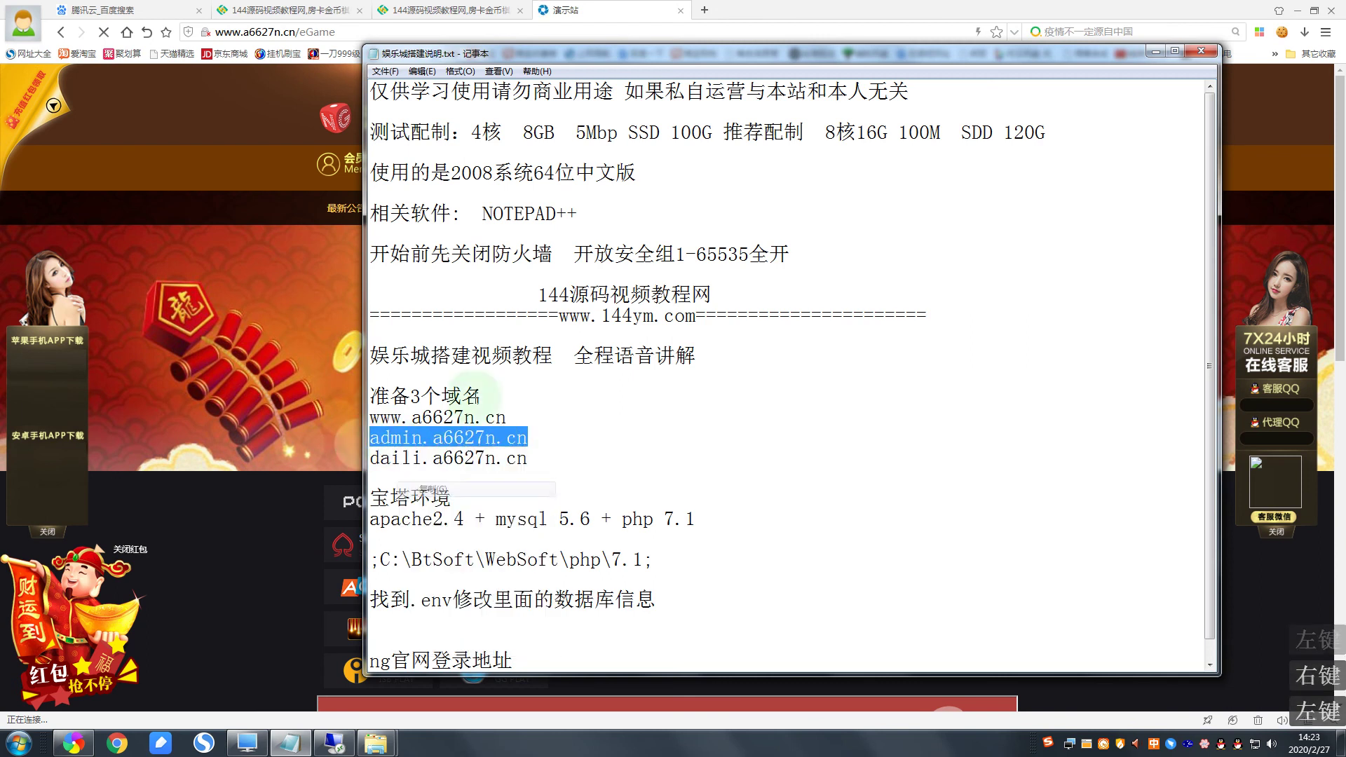
{"action": "left_click", "coordinate": [705, 9]}
{"action": "right_click", "coordinate": [568, 31]}
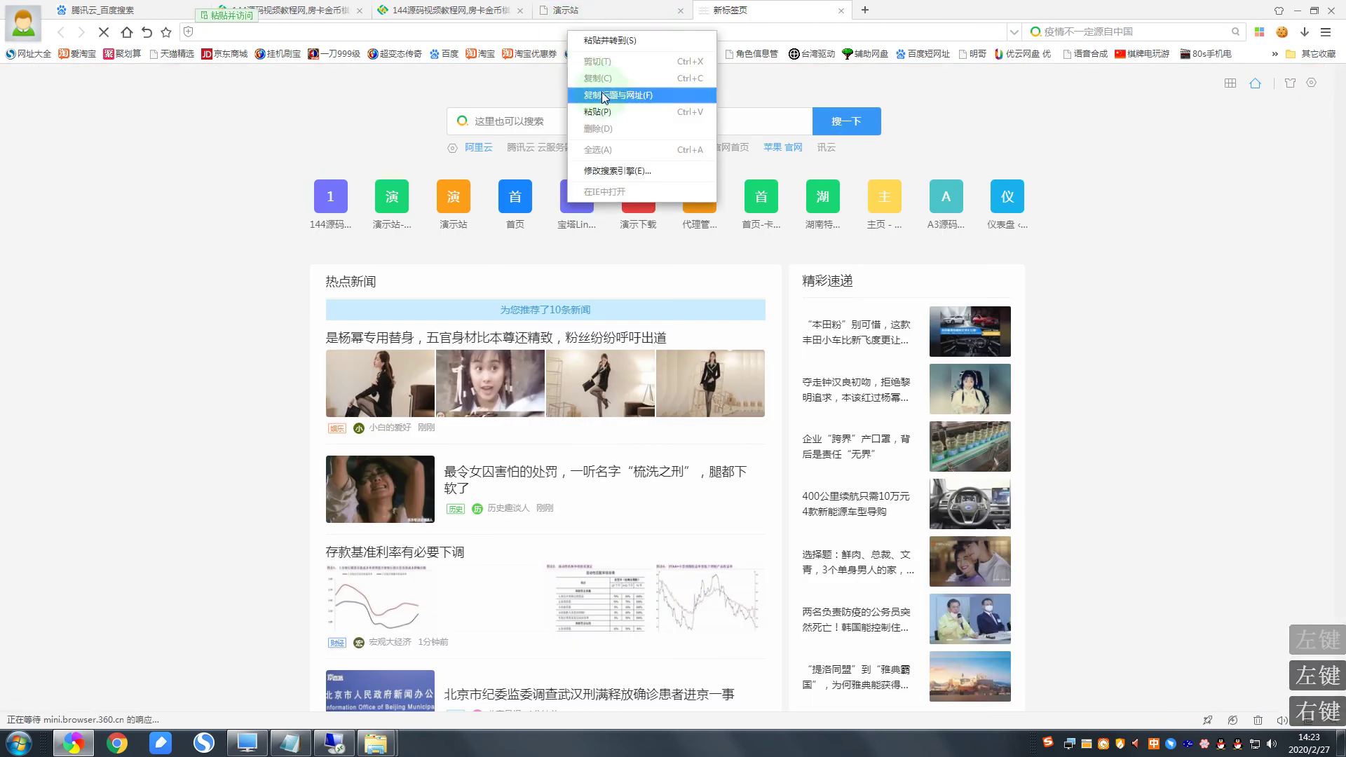
{"action": "left_click", "coordinate": [591, 110]}
{"action": "key", "text": "Return"}
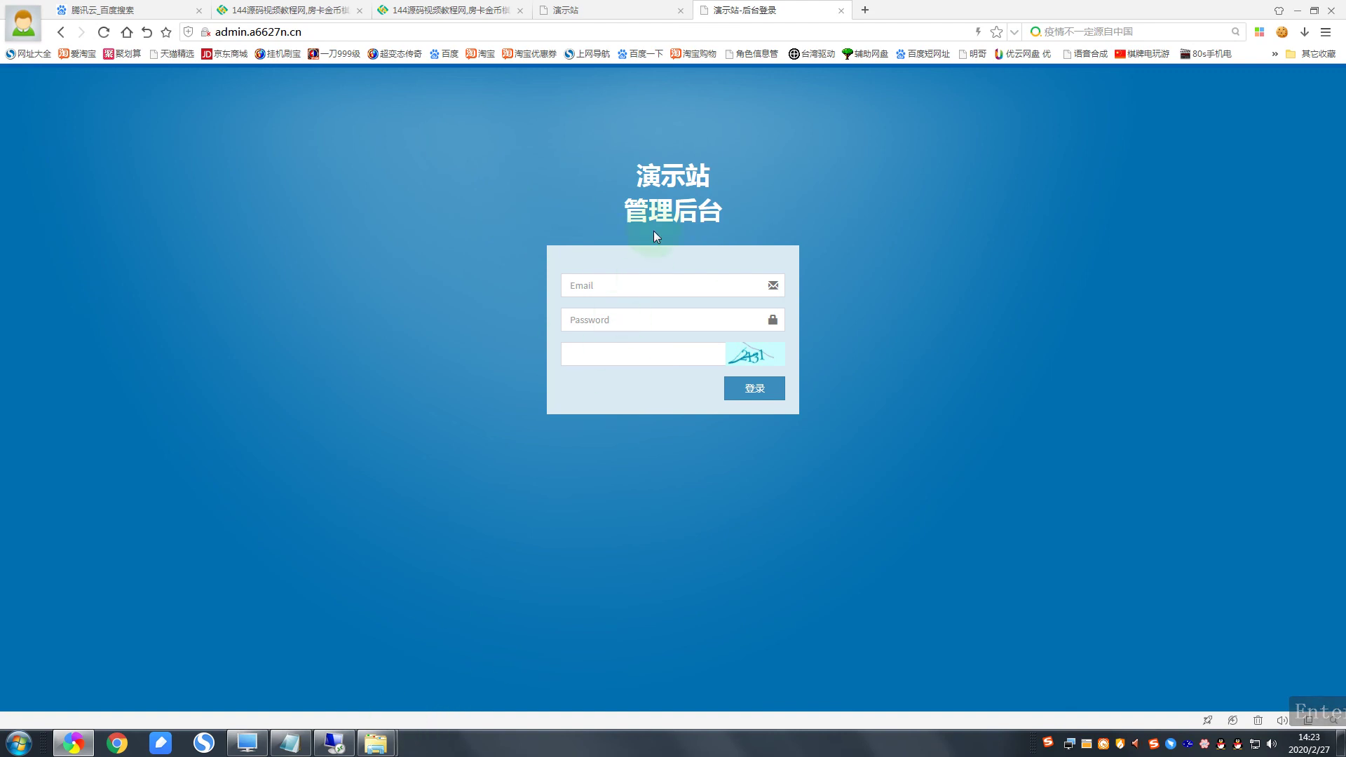
{"action": "left_click", "coordinate": [654, 175]}
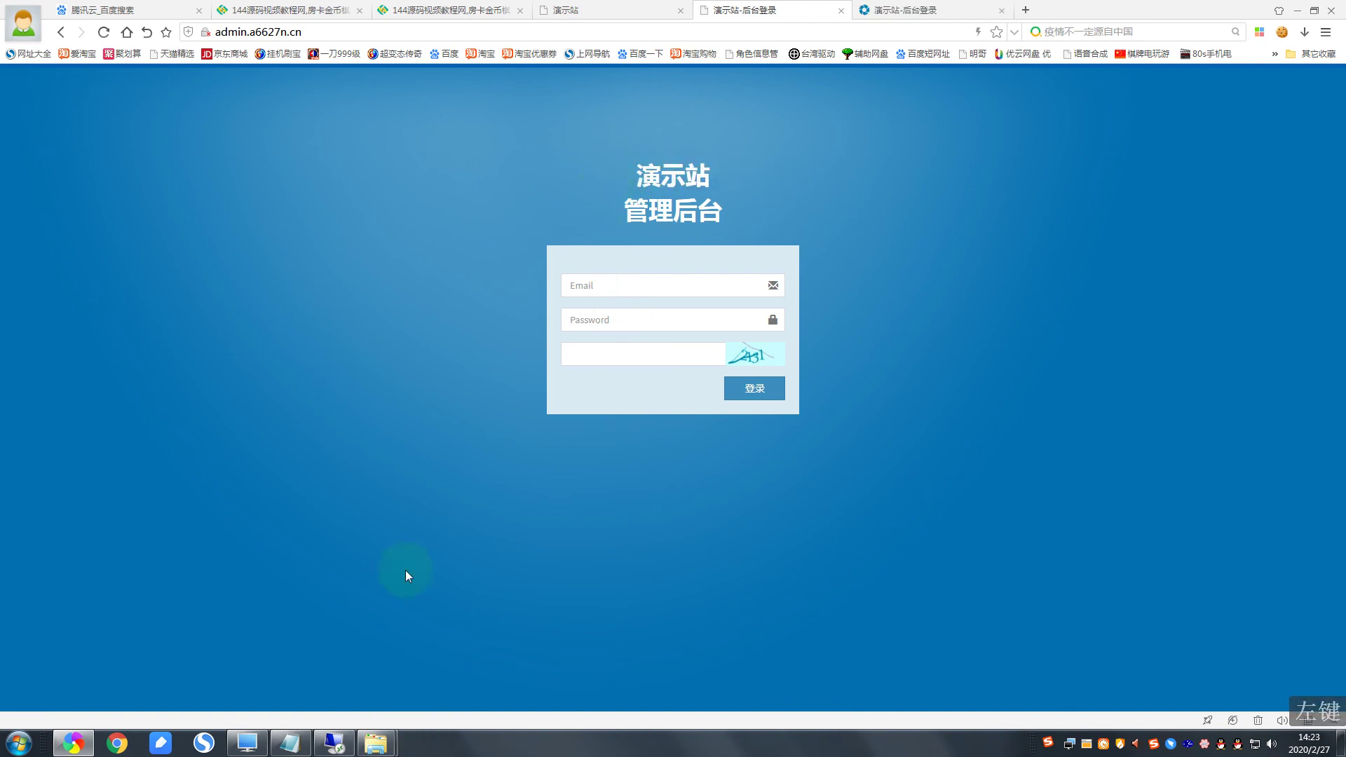
Step: Tidy the blank lines after the admin domain and the .env instruction in the setup notes
{"action": "left_click", "coordinate": [294, 738]}
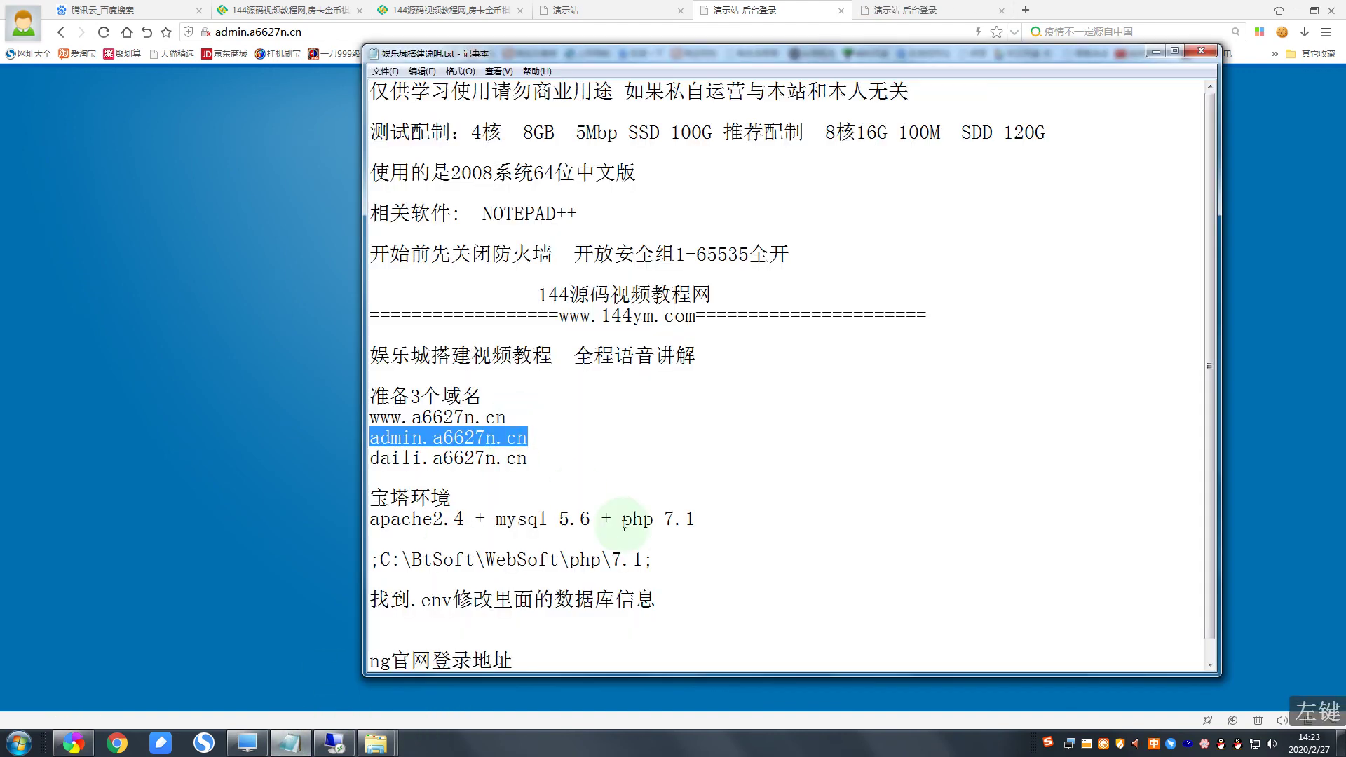
{"action": "scroll", "coordinate": [652, 547], "scroll_direction": "down", "scroll_amount": 1}
{"action": "left_click", "coordinate": [652, 580]}
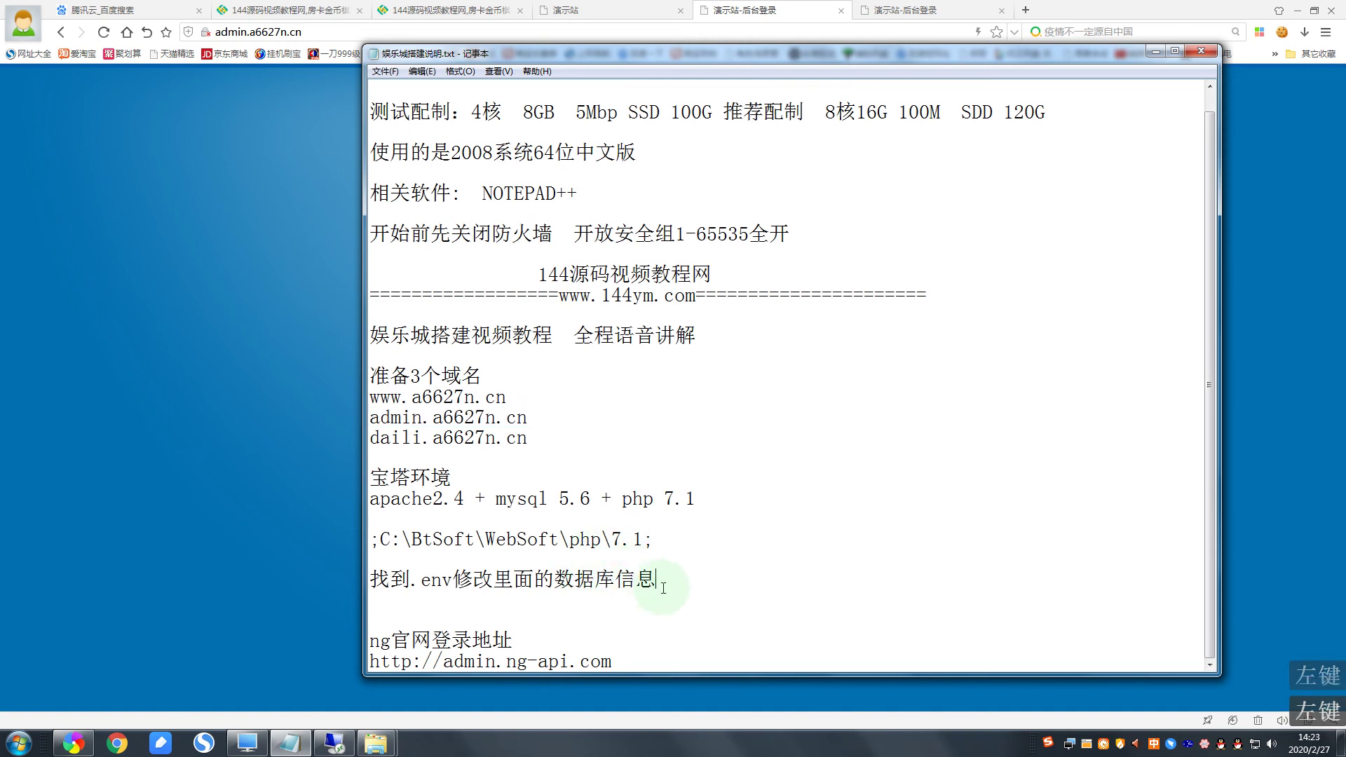
{"action": "left_click", "coordinate": [547, 419]}
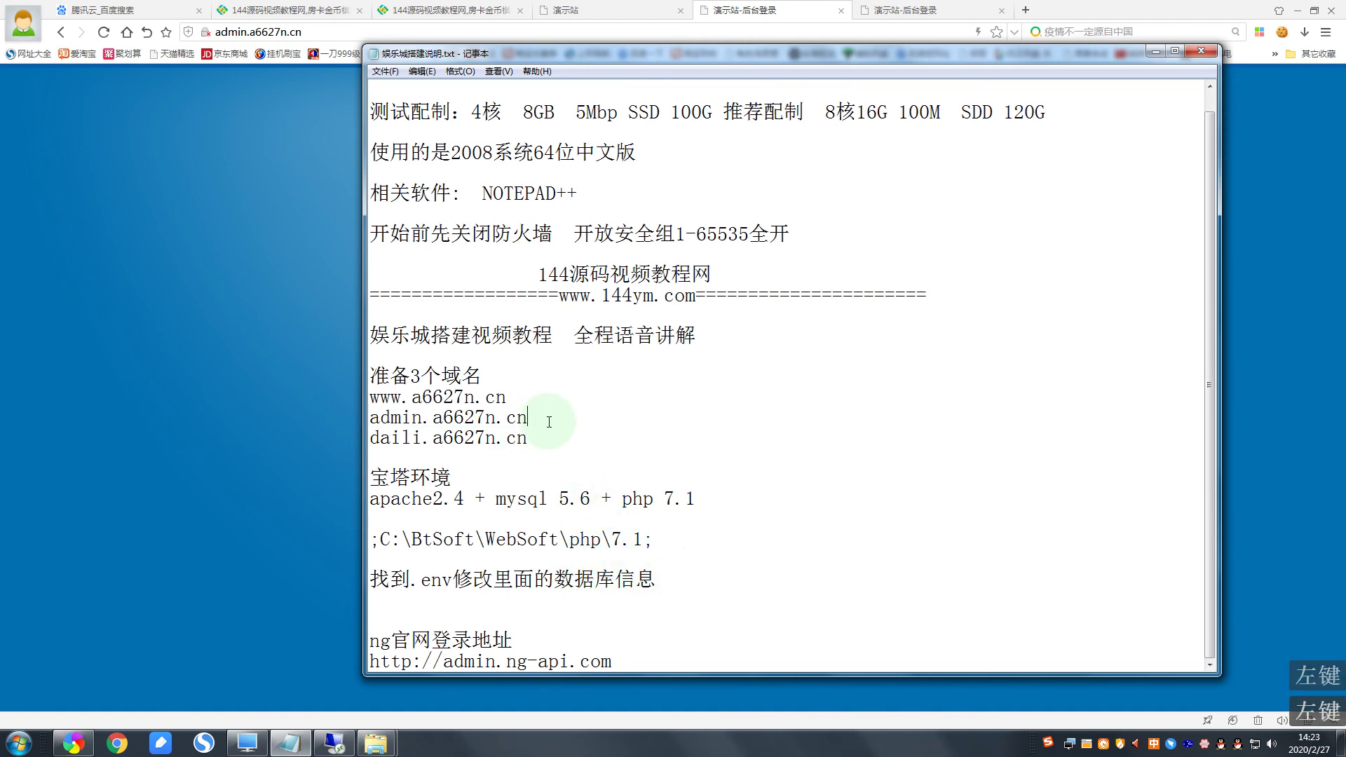
{"action": "key", "text": "Return"}
{"action": "left_click", "coordinate": [611, 446]}
{"action": "key", "text": "BackSpace"}
{"action": "left_click", "coordinate": [642, 579]}
{"action": "key", "text": "Return"}
{"action": "scroll", "coordinate": [631, 588], "scroll_direction": "down", "scroll_amount": 1}
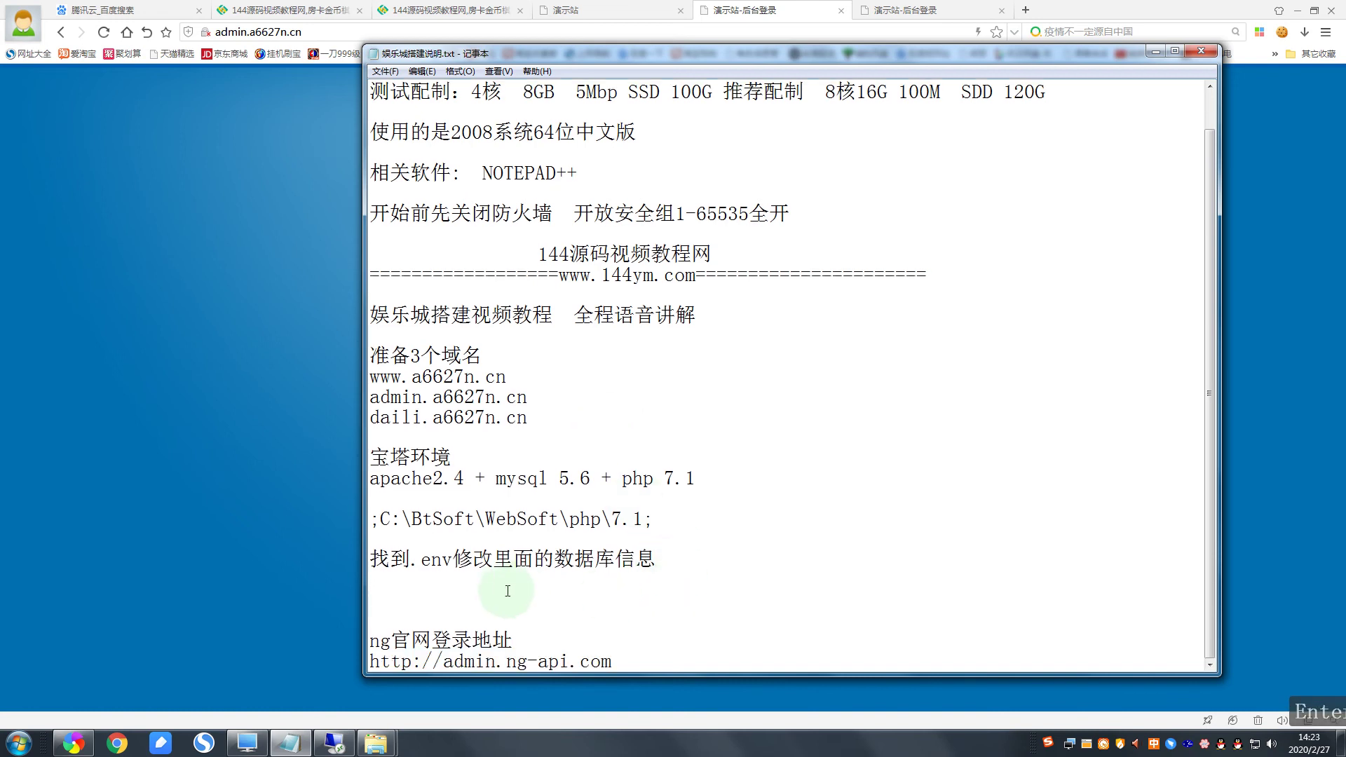
{"action": "key", "text": "Return"}
{"action": "type", "text": "后台"}
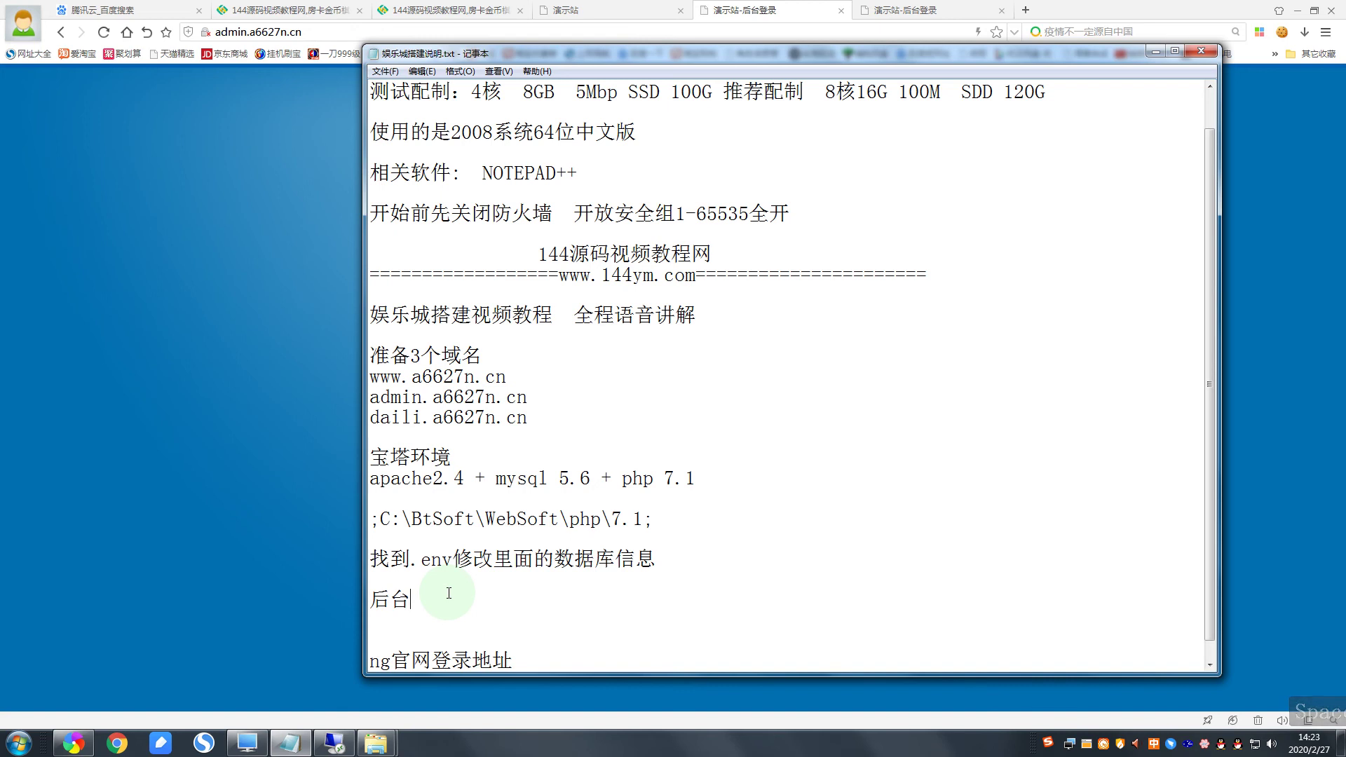
{"action": "type", "text": "账号"}
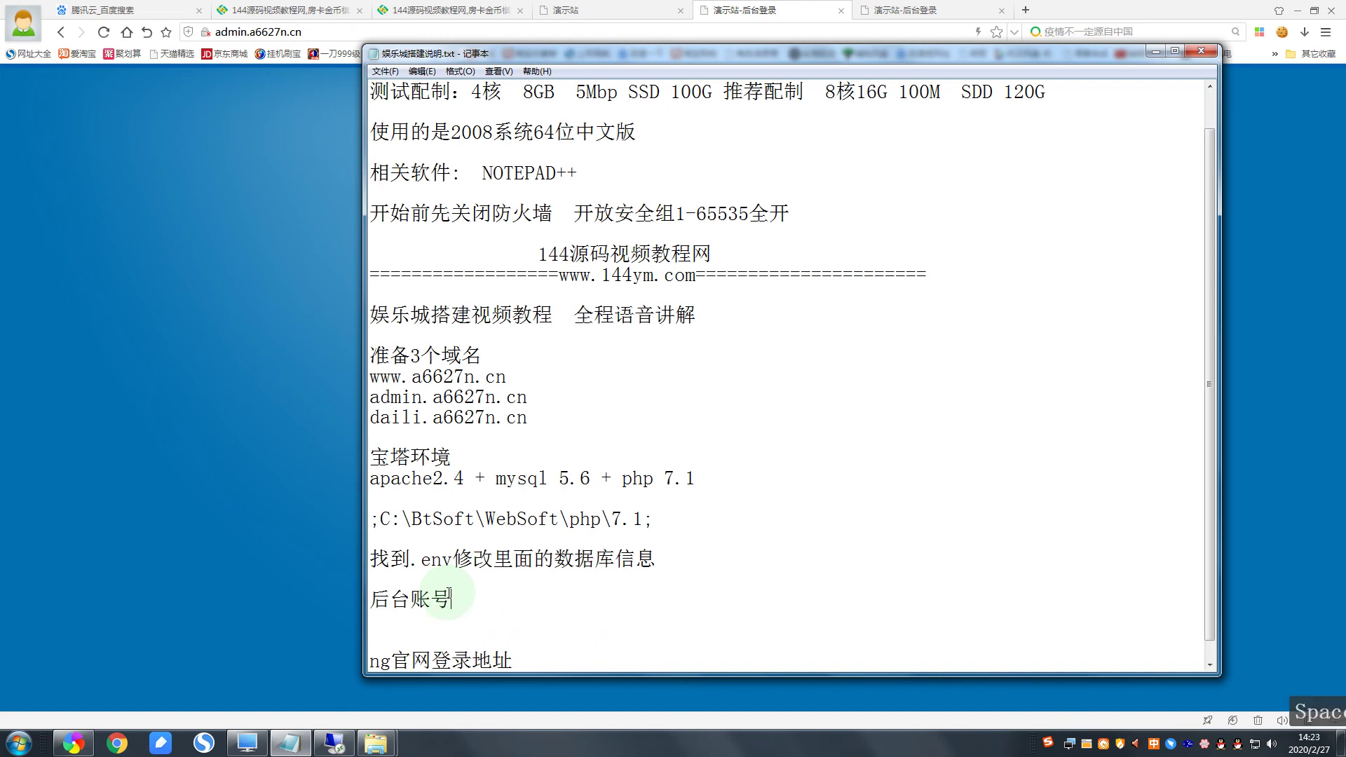
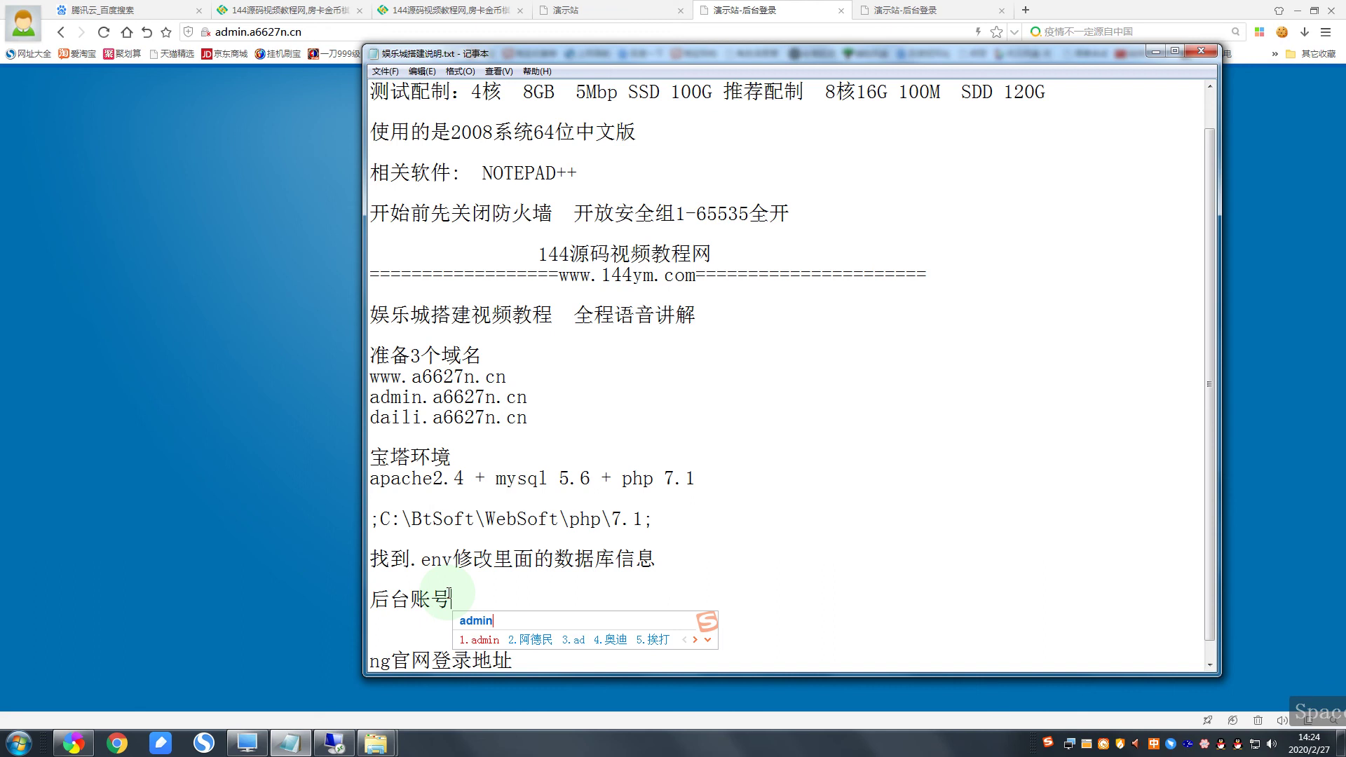
{"action": "key", "text": "space"}
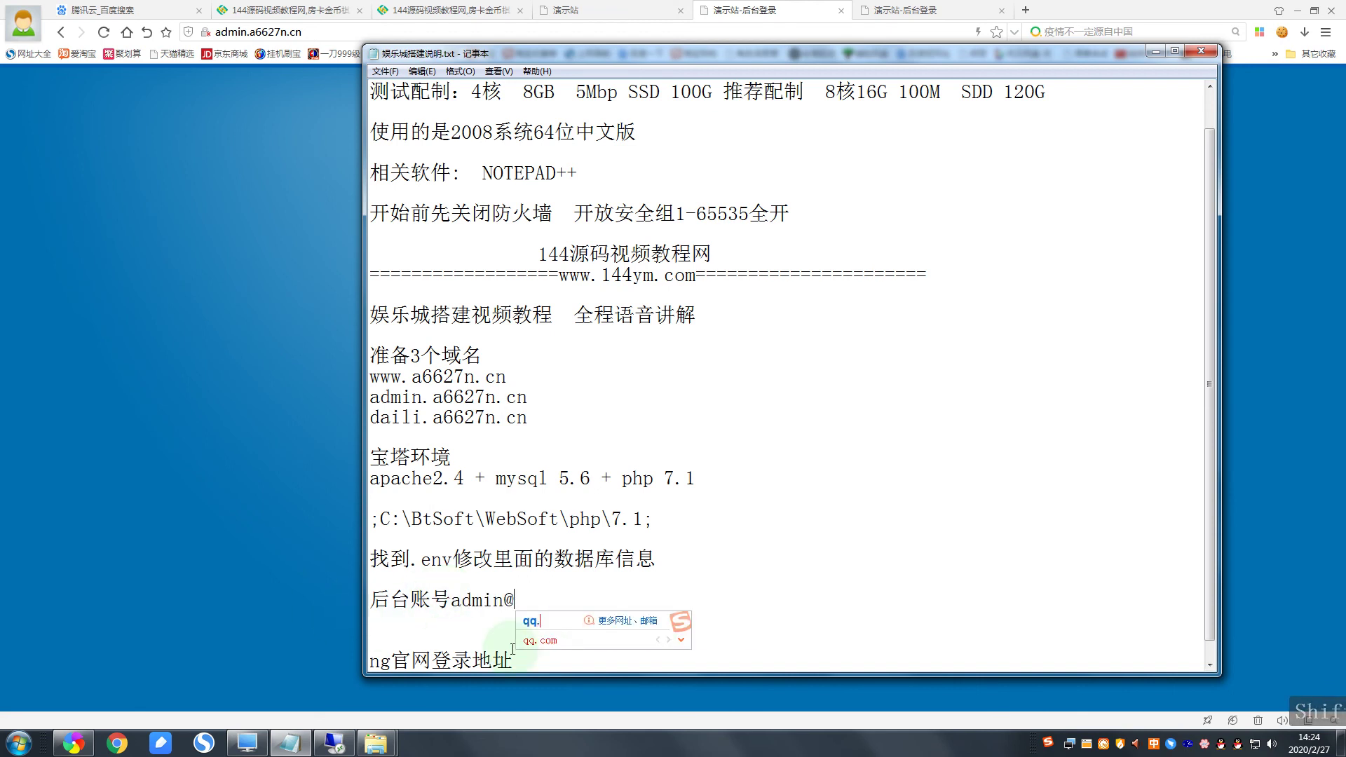
{"action": "left_click", "coordinate": [536, 640]}
{"action": "type", "text": "mima"}
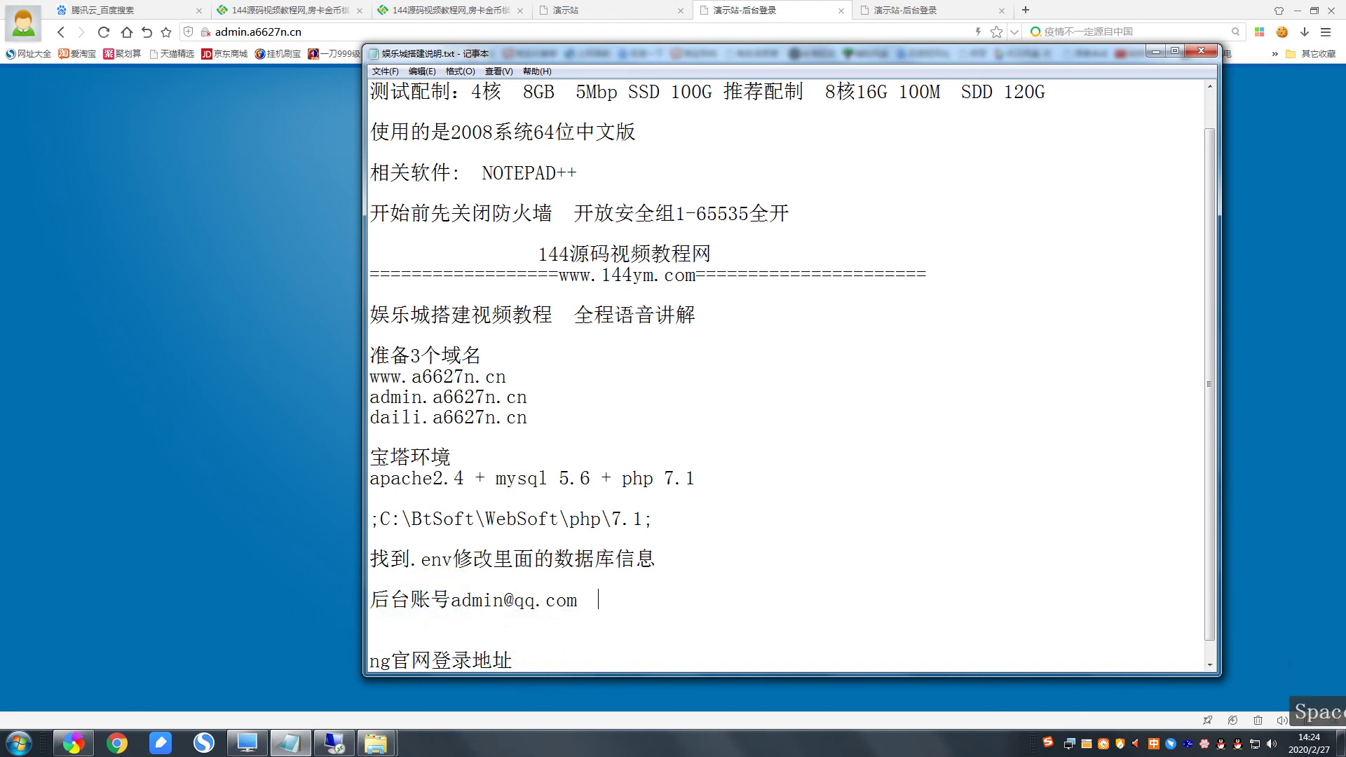
{"action": "key", "text": "space"}
{"action": "type", "text": "123456"}
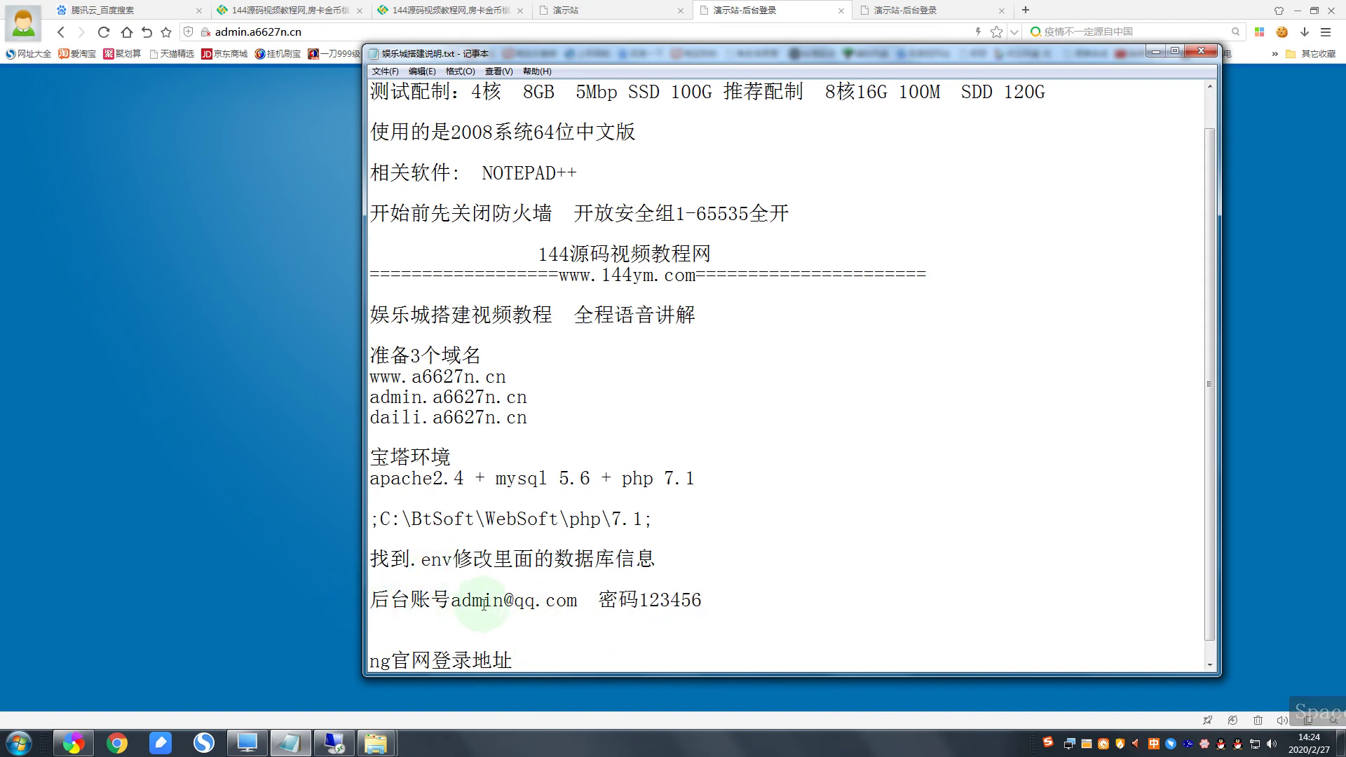
{"action": "left_click_drag", "start_coordinate": [578, 602], "coordinate": [449, 603]}
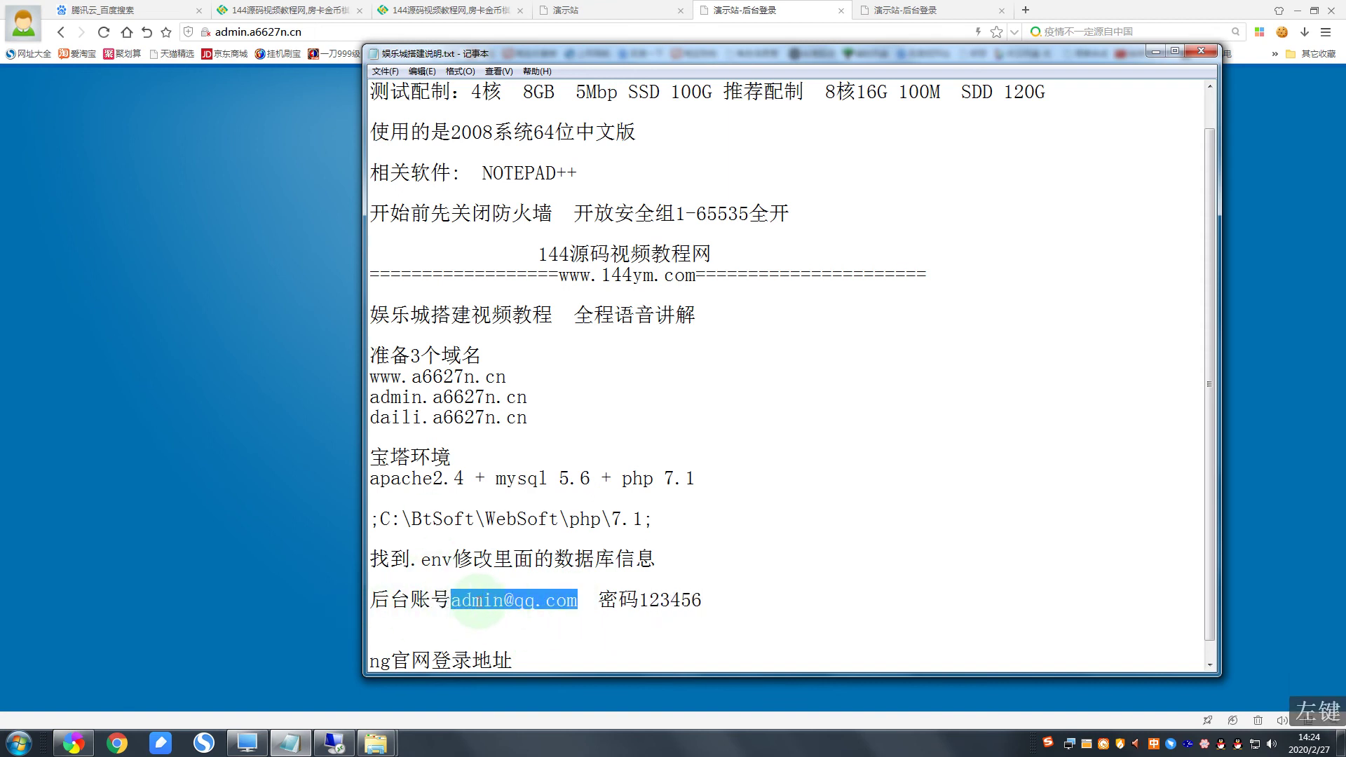
{"action": "left_click", "coordinate": [1155, 51]}
Step: Log in to 管理后台 with the saved admin e-mail, the password and a refreshed captcha, dismissing the balance error alert
{"action": "left_click", "coordinate": [640, 291]}
{"action": "type", "text": "admin"}
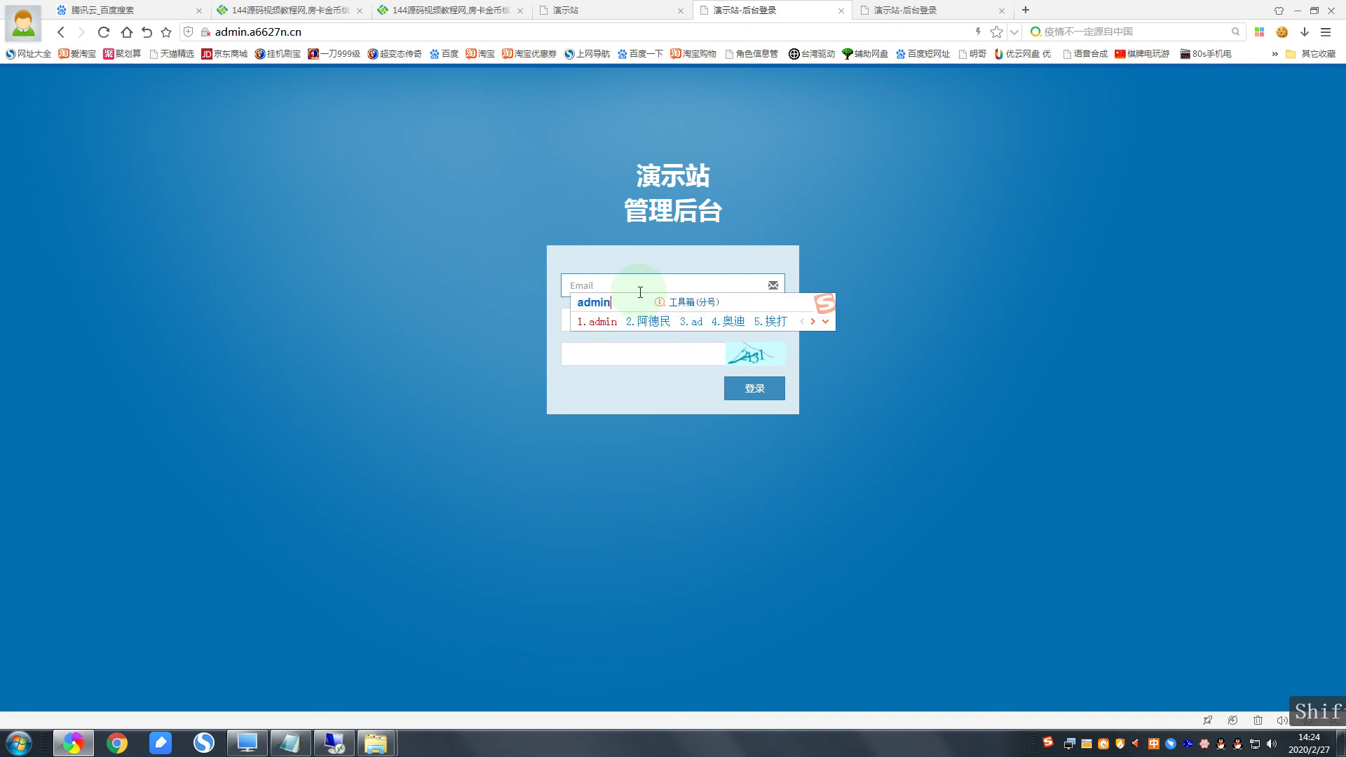
{"action": "key", "text": "shift"}
{"action": "left_click", "coordinate": [603, 345]}
{"action": "left_click", "coordinate": [608, 328]}
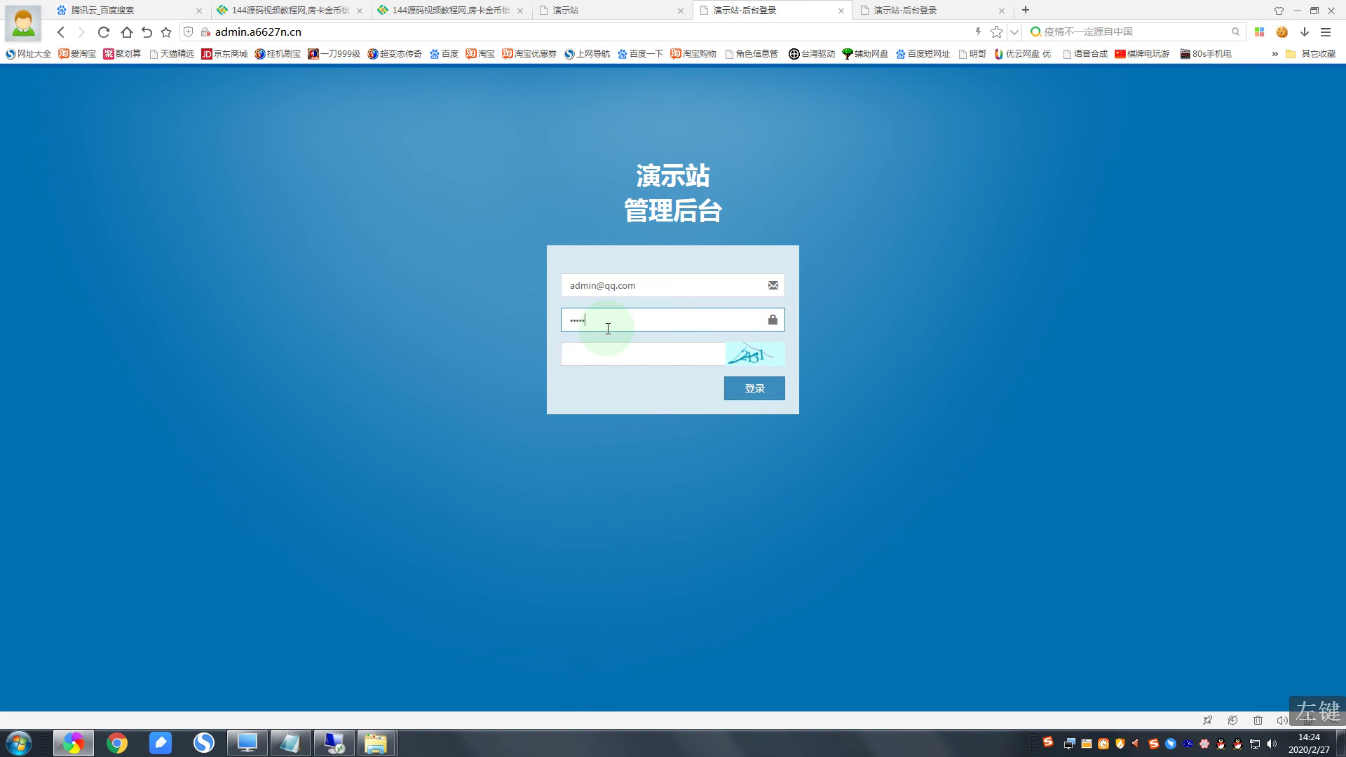
{"action": "left_click", "coordinate": [678, 354]}
{"action": "left_click", "coordinate": [678, 356]}
{"action": "type", "text": "5398"}
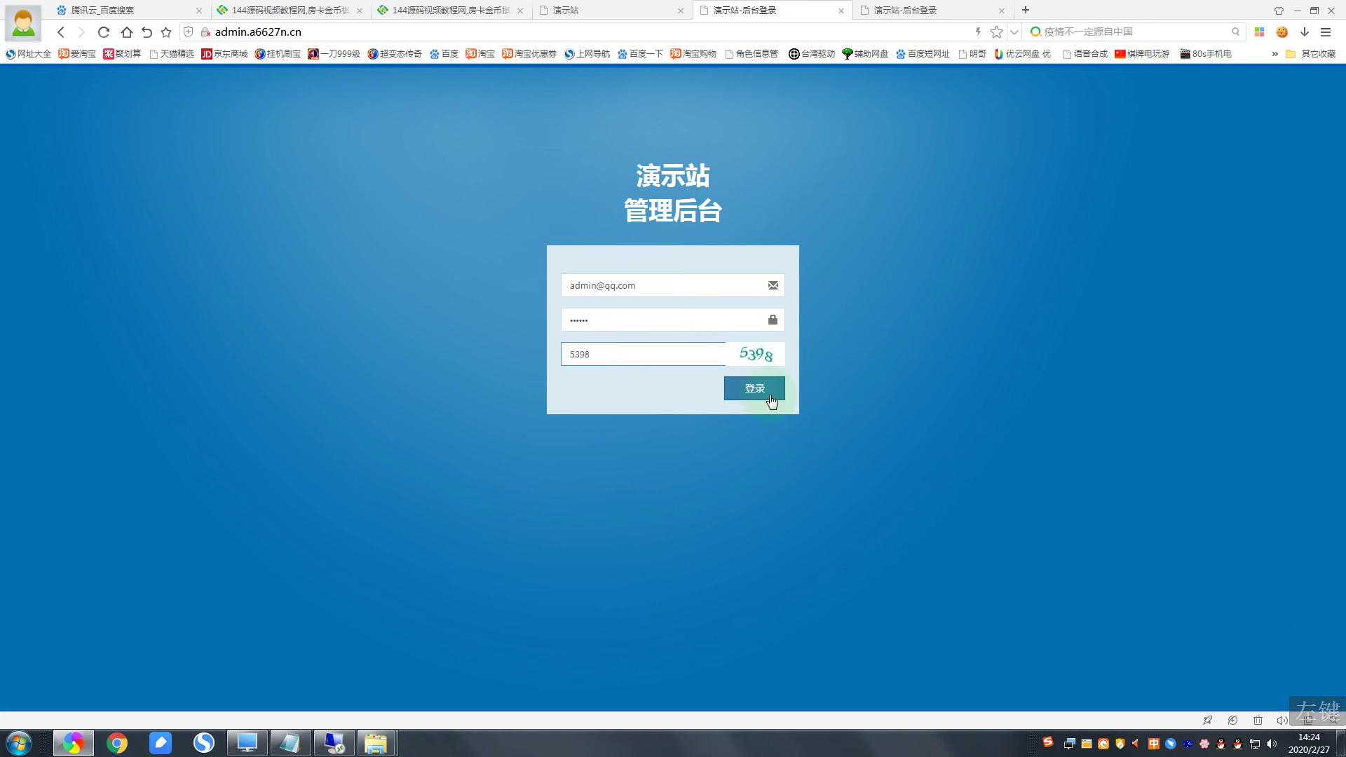
{"action": "left_click", "coordinate": [770, 396]}
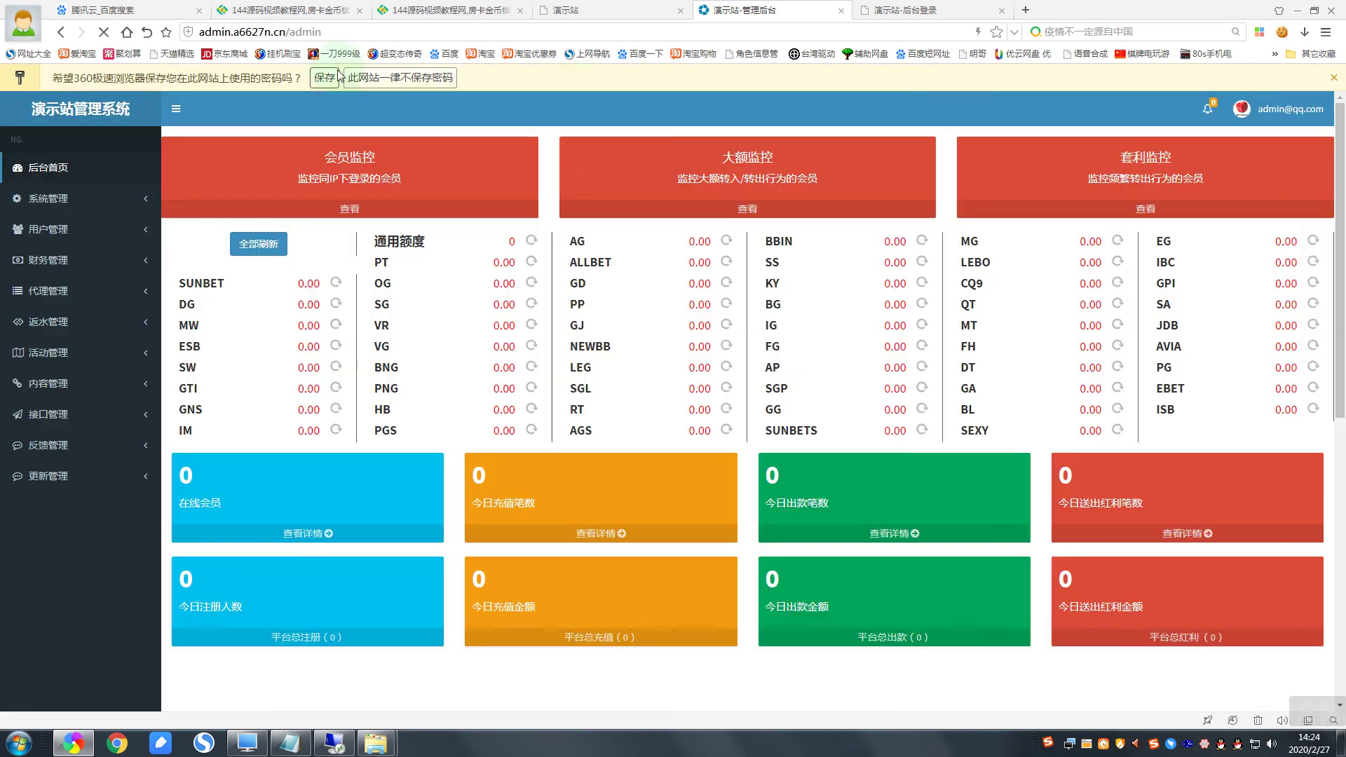
{"action": "left_click", "coordinate": [457, 149]}
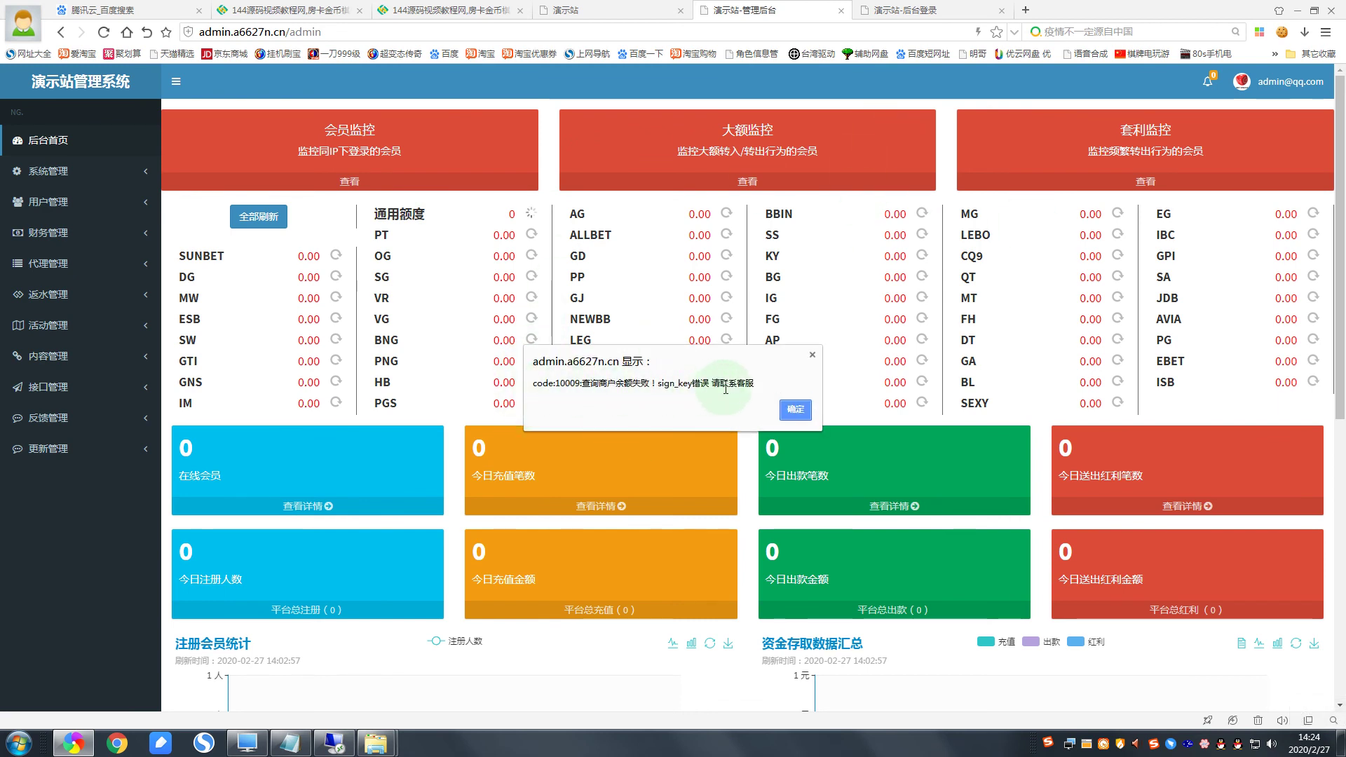
{"action": "left_click", "coordinate": [798, 410]}
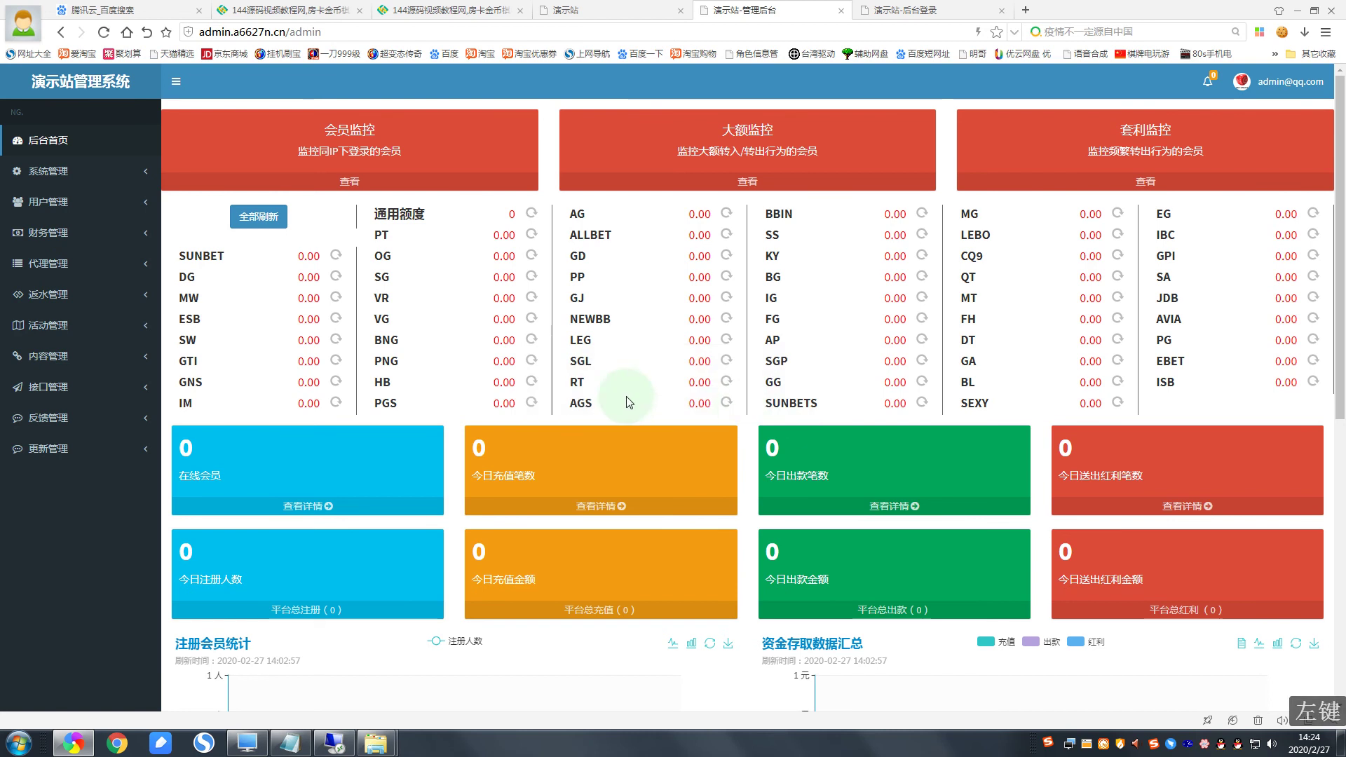
Step: Remove the extra blank line below the backend account line and add space after the NG address
{"action": "left_click", "coordinate": [297, 727]}
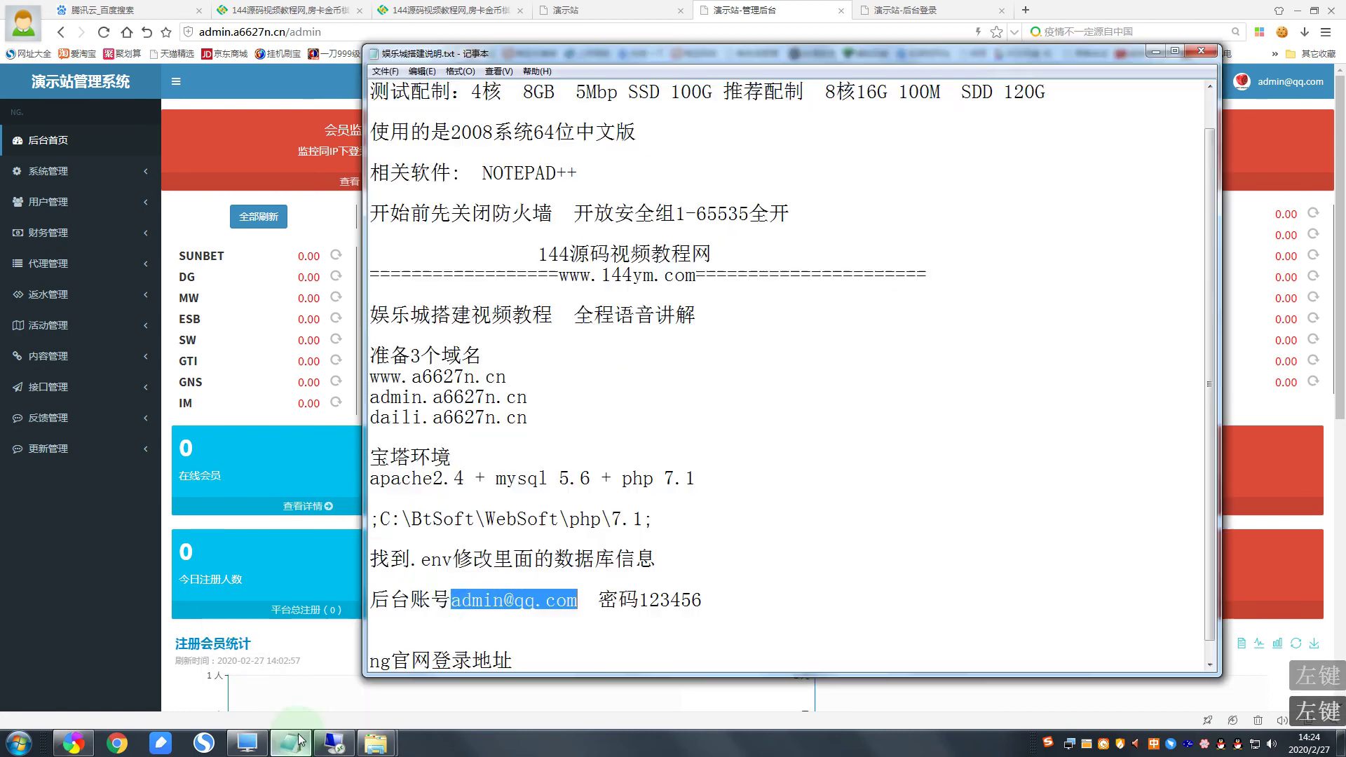
{"action": "scroll", "coordinate": [407, 624], "scroll_direction": "down", "scroll_amount": 1}
{"action": "left_click", "coordinate": [381, 609]}
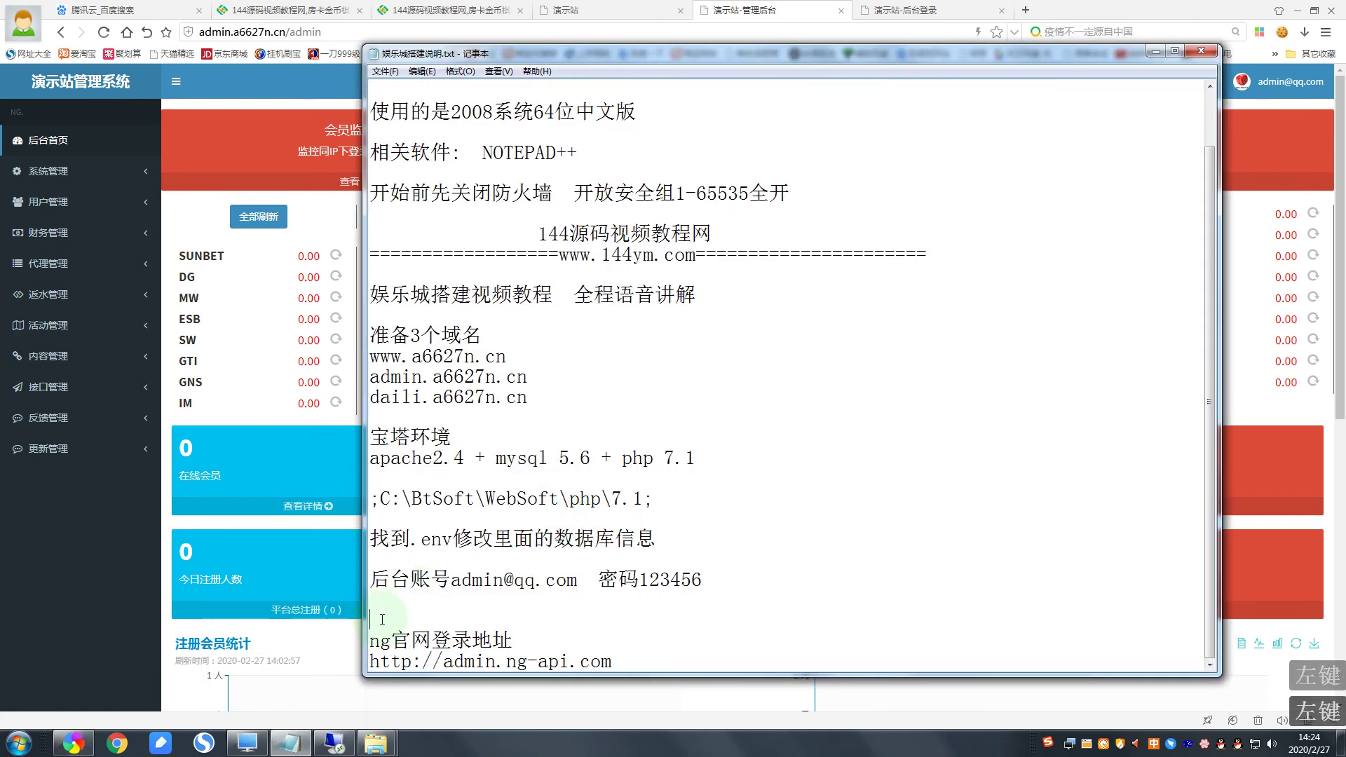
{"action": "key", "text": "BackSpace"}
{"action": "left_click", "coordinate": [656, 646]}
{"action": "key", "text": "Return"}
{"action": "key", "text": "Return"}
{"action": "key", "text": "Return"}
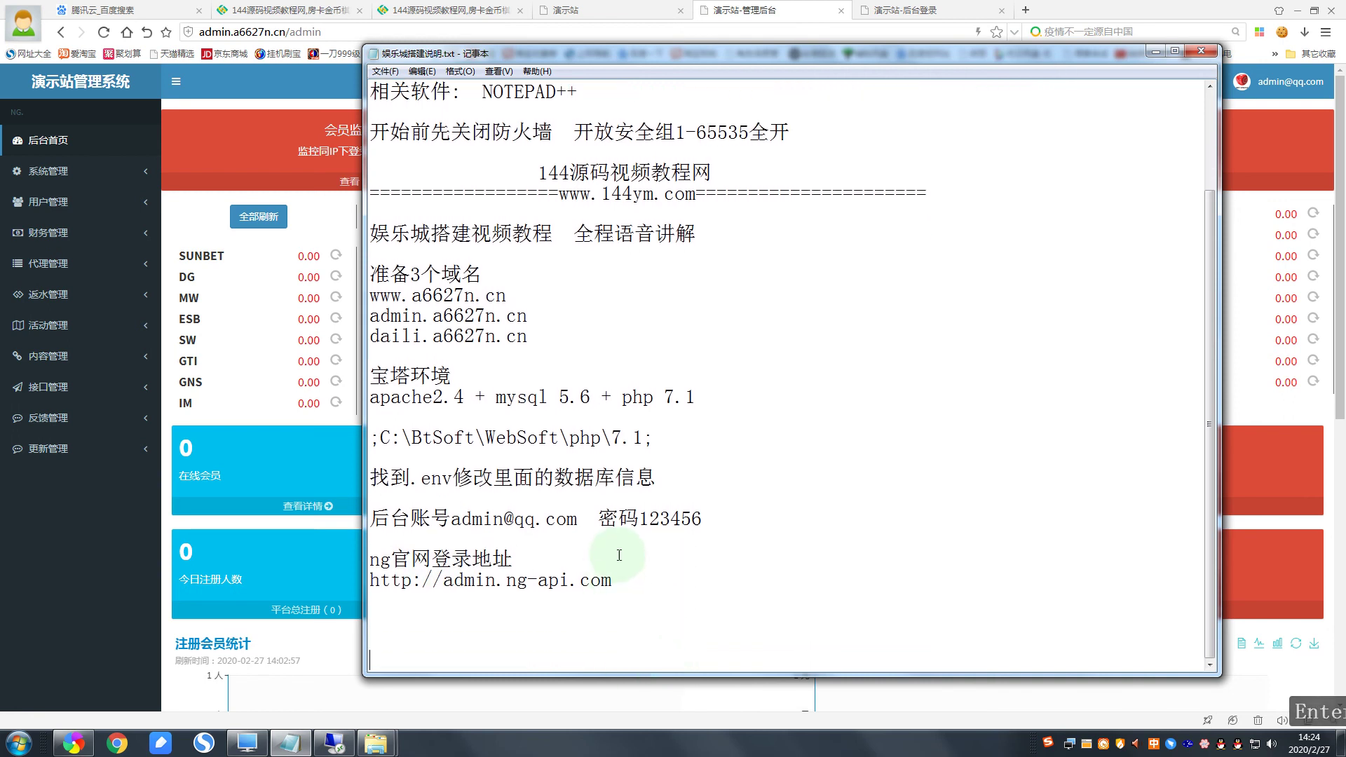
{"action": "left_click_drag", "start_coordinate": [613, 581], "coordinate": [384, 580]}
{"action": "right_click", "coordinate": [389, 580]}
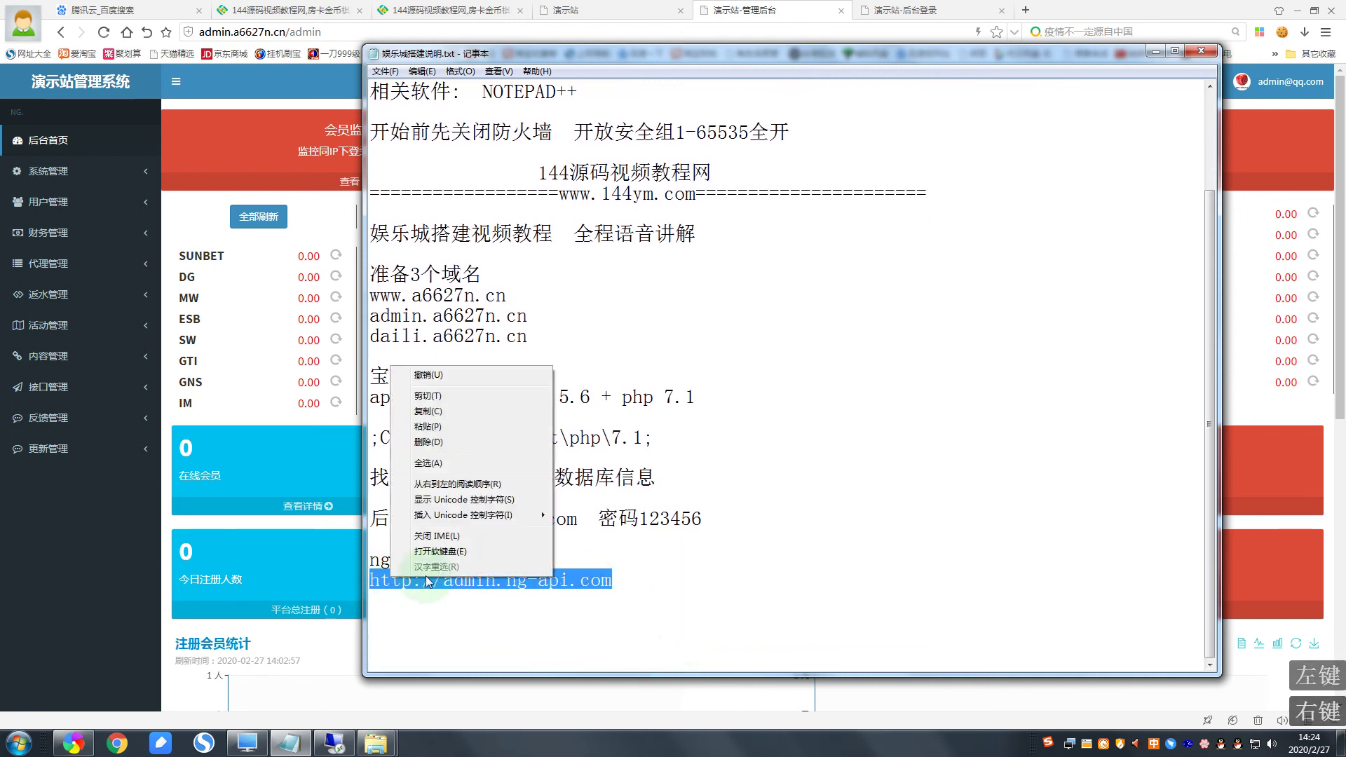
{"action": "left_click", "coordinate": [449, 417]}
{"action": "left_click", "coordinate": [1025, 10]}
{"action": "right_click", "coordinate": [758, 36]}
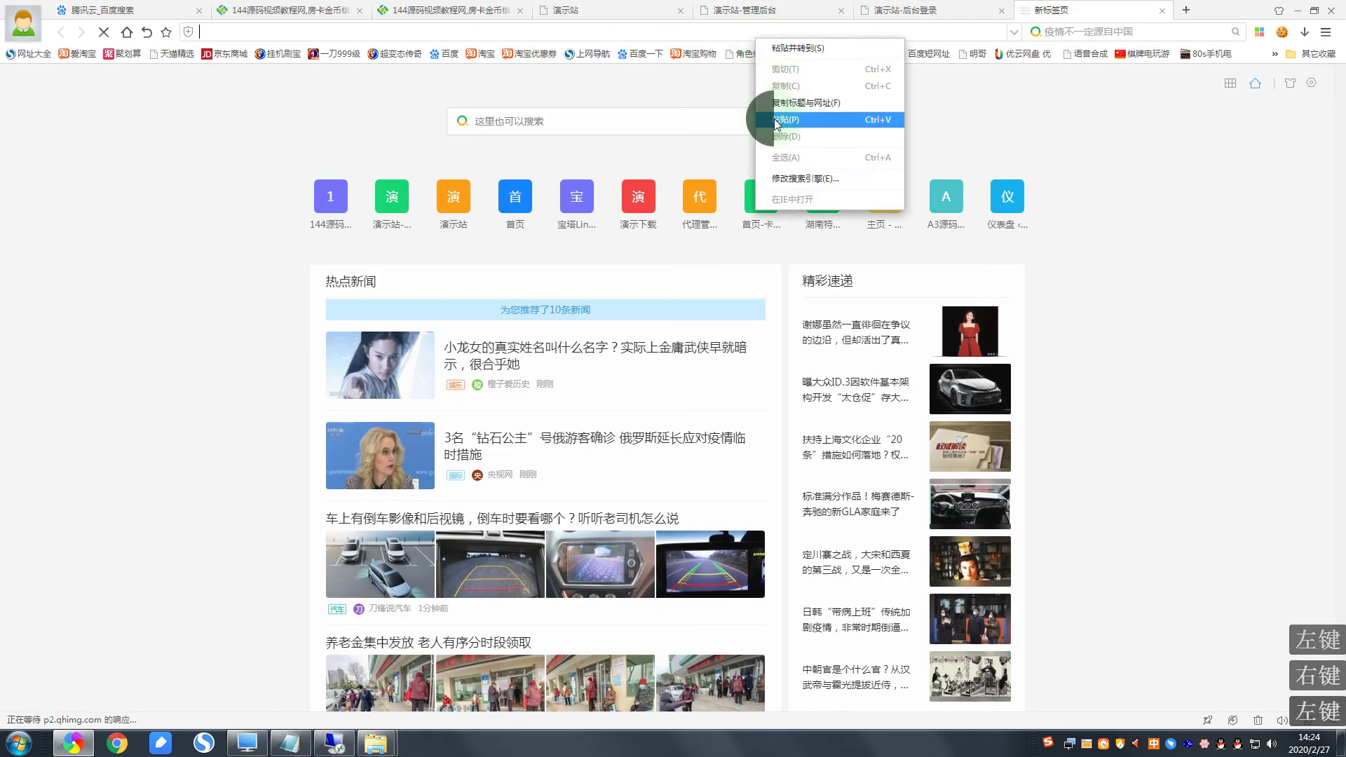
{"action": "left_click", "coordinate": [778, 119]}
{"action": "key", "text": "Return"}
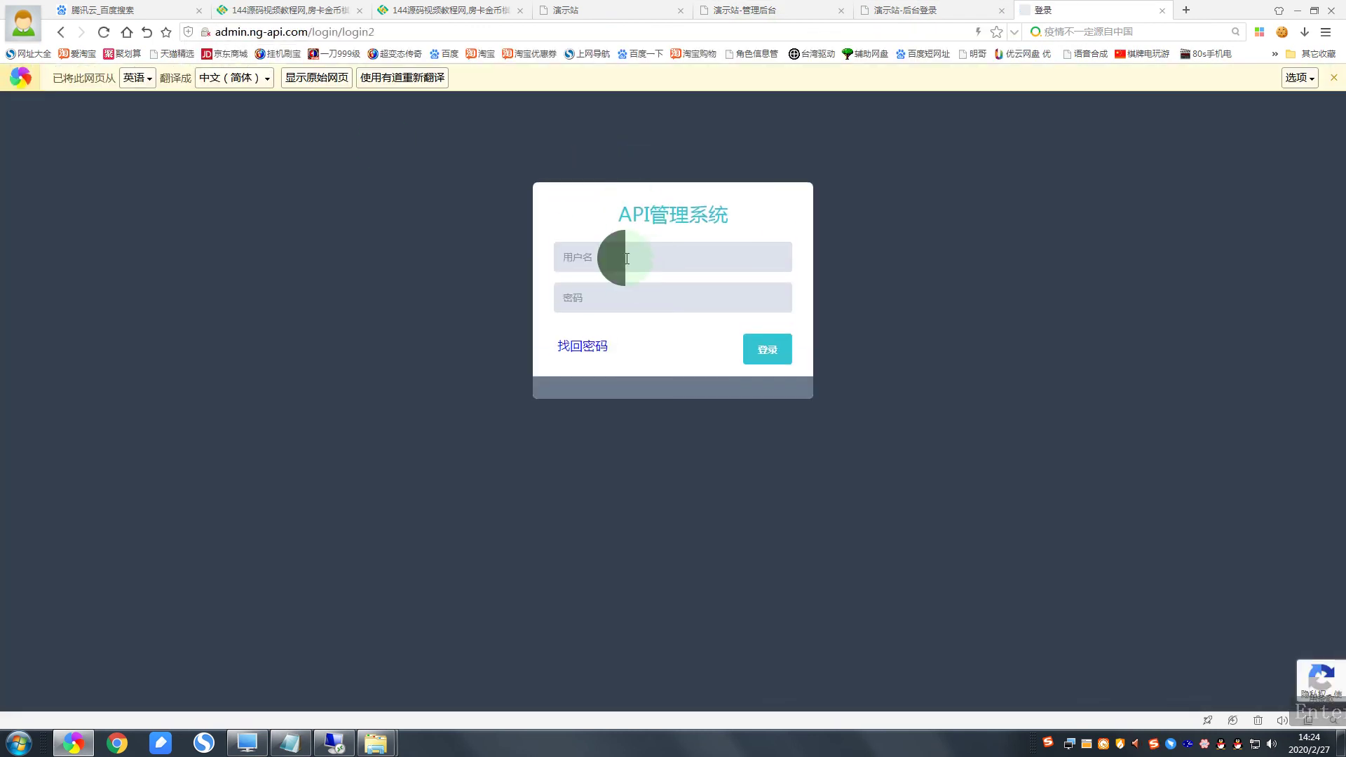
Step: Enter the NG account username and password, save the rejected login's password, then retype the password
{"action": "left_click", "coordinate": [626, 258]}
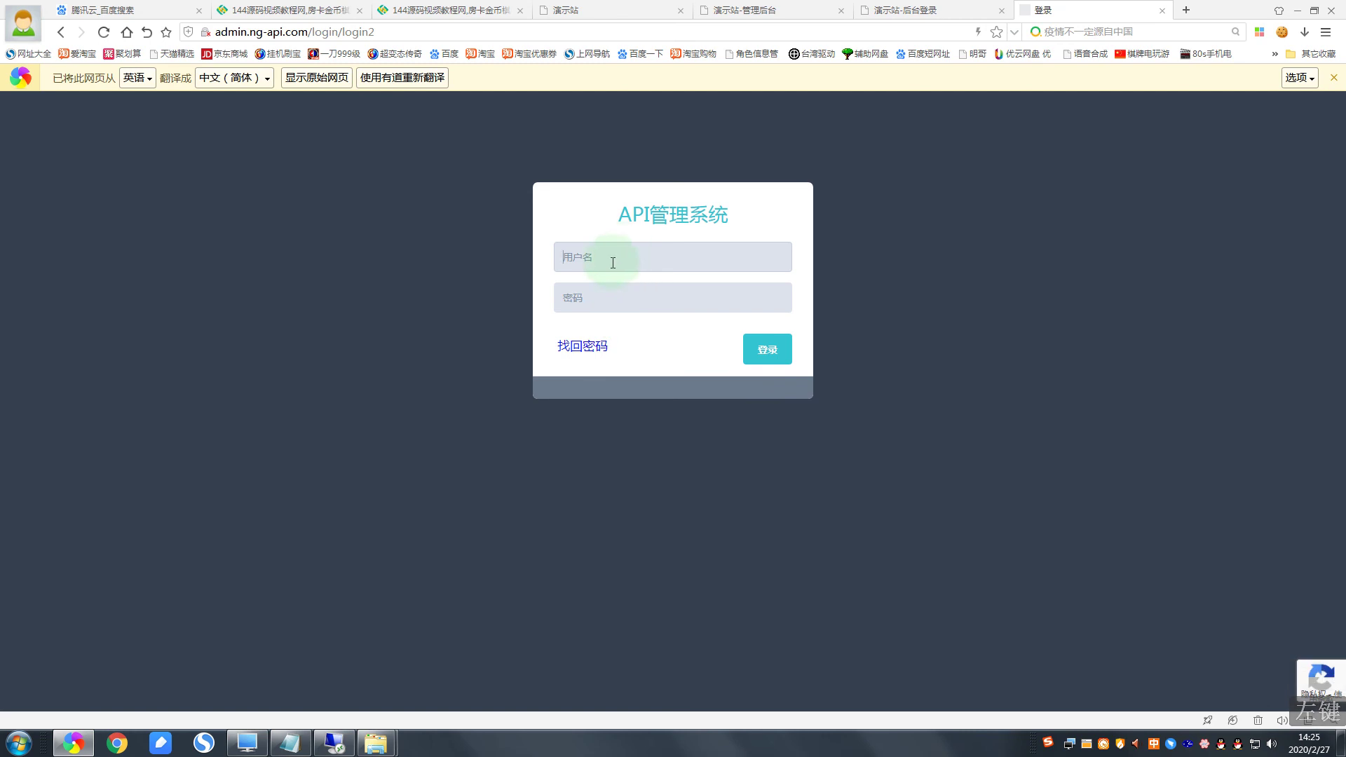
{"action": "left_click", "coordinate": [577, 254]}
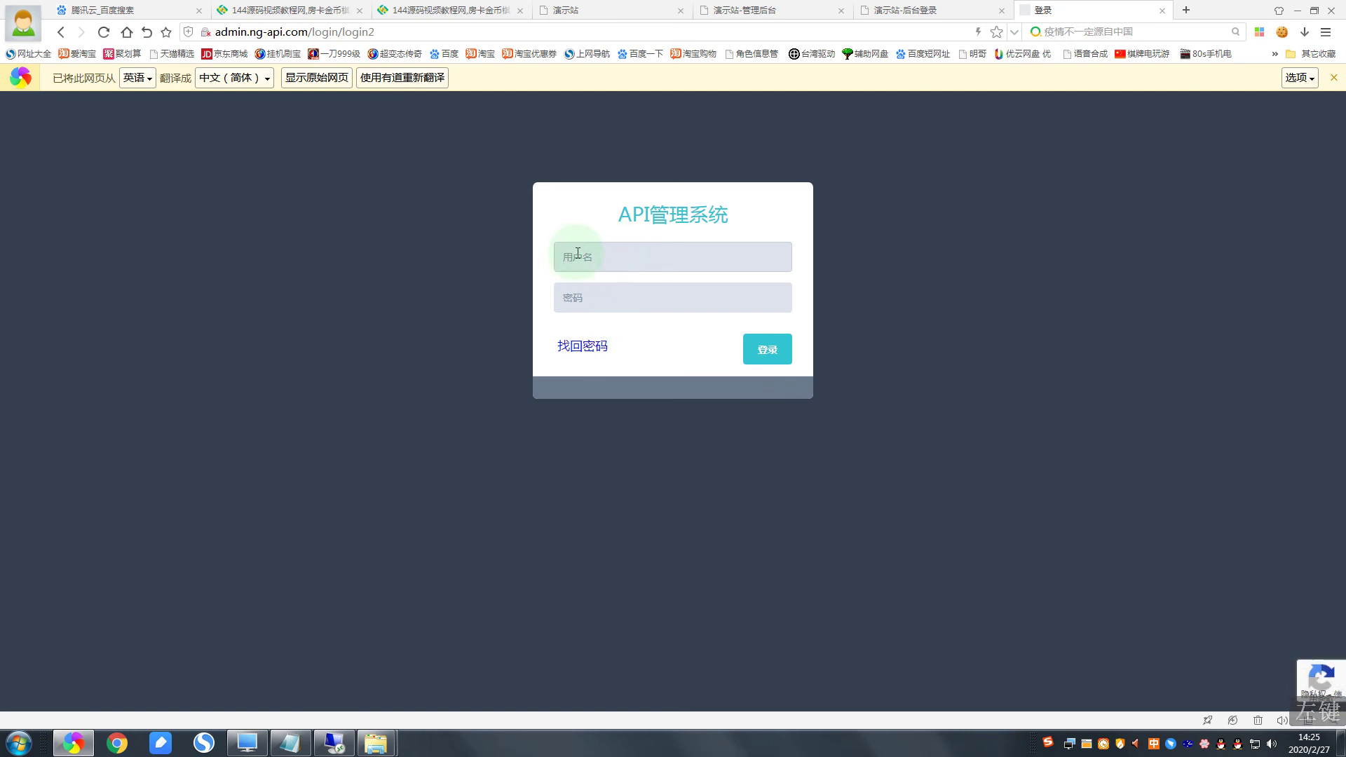
{"action": "type", "text": "ng9"}
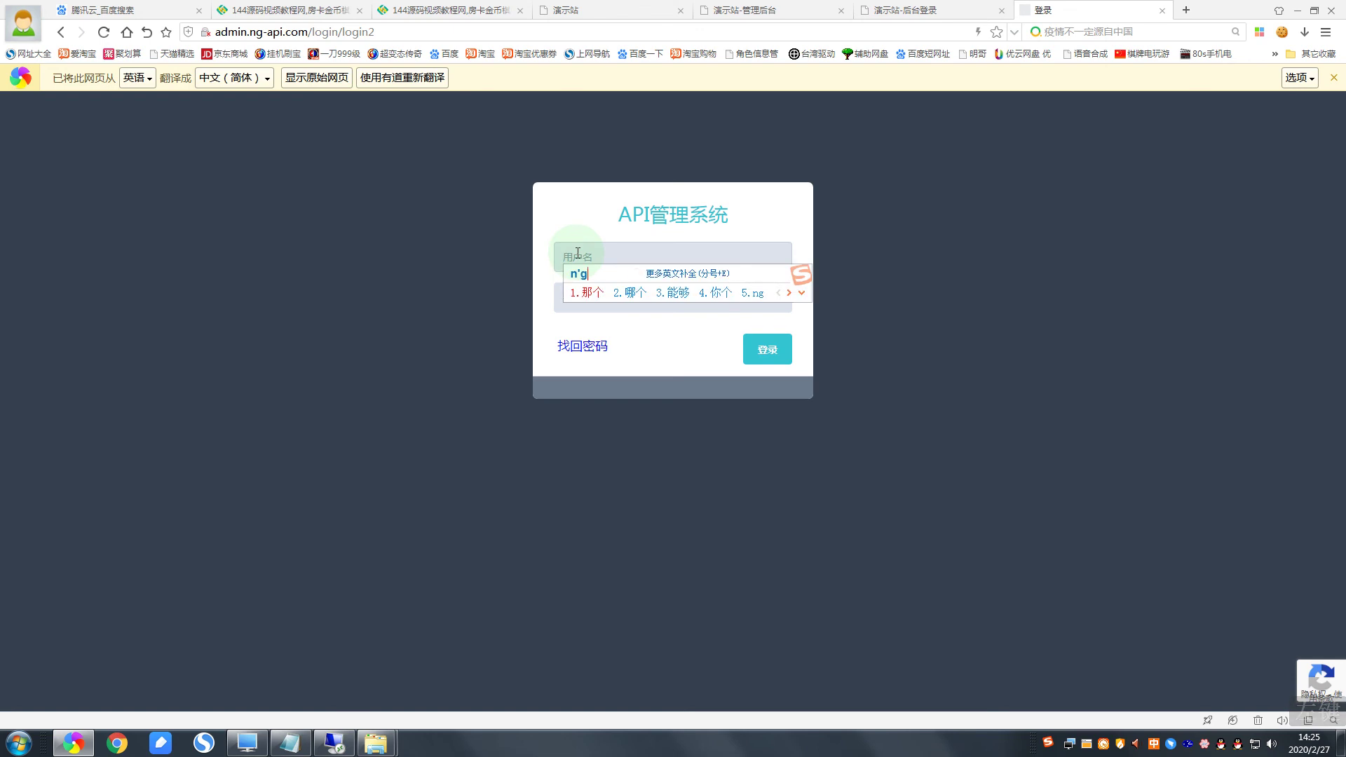
{"action": "key", "text": "BackSpace"}
{"action": "key", "text": "Return"}
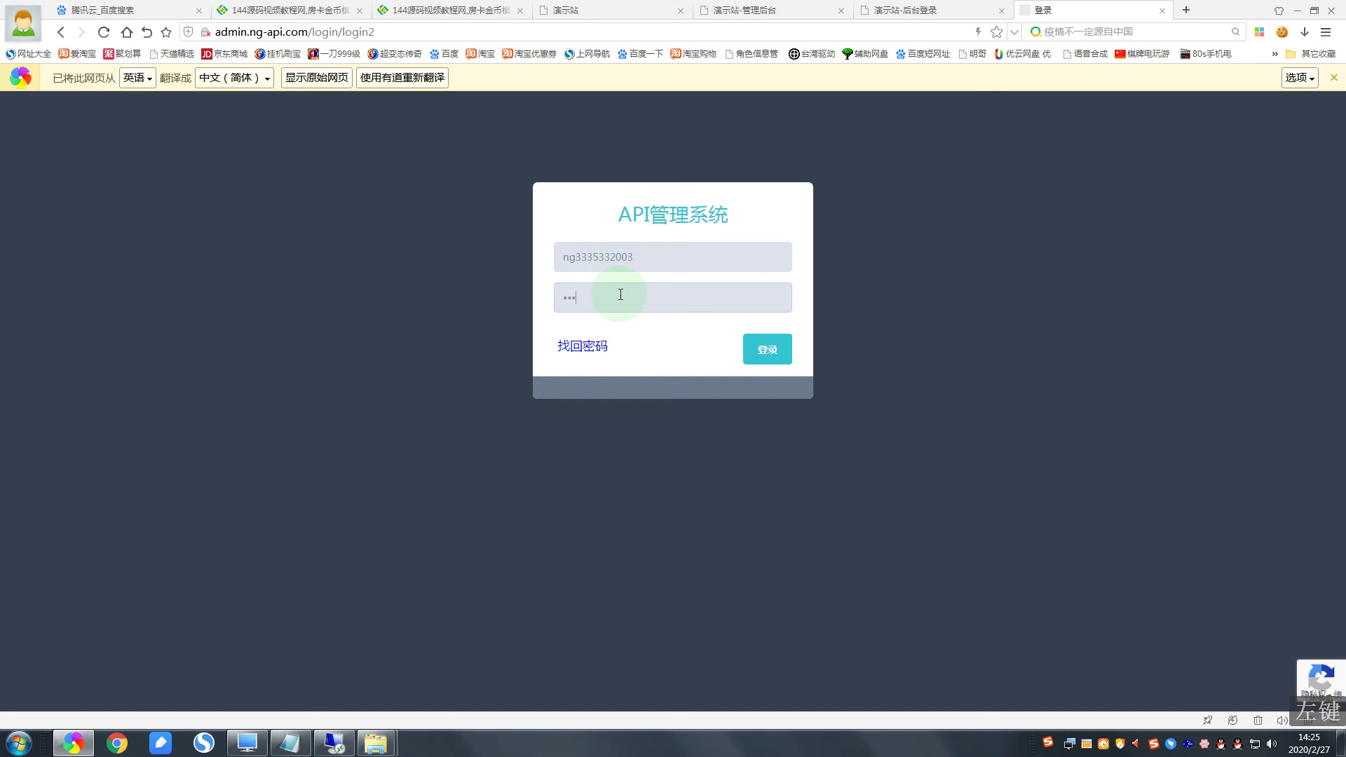
{"action": "key", "text": "Return"}
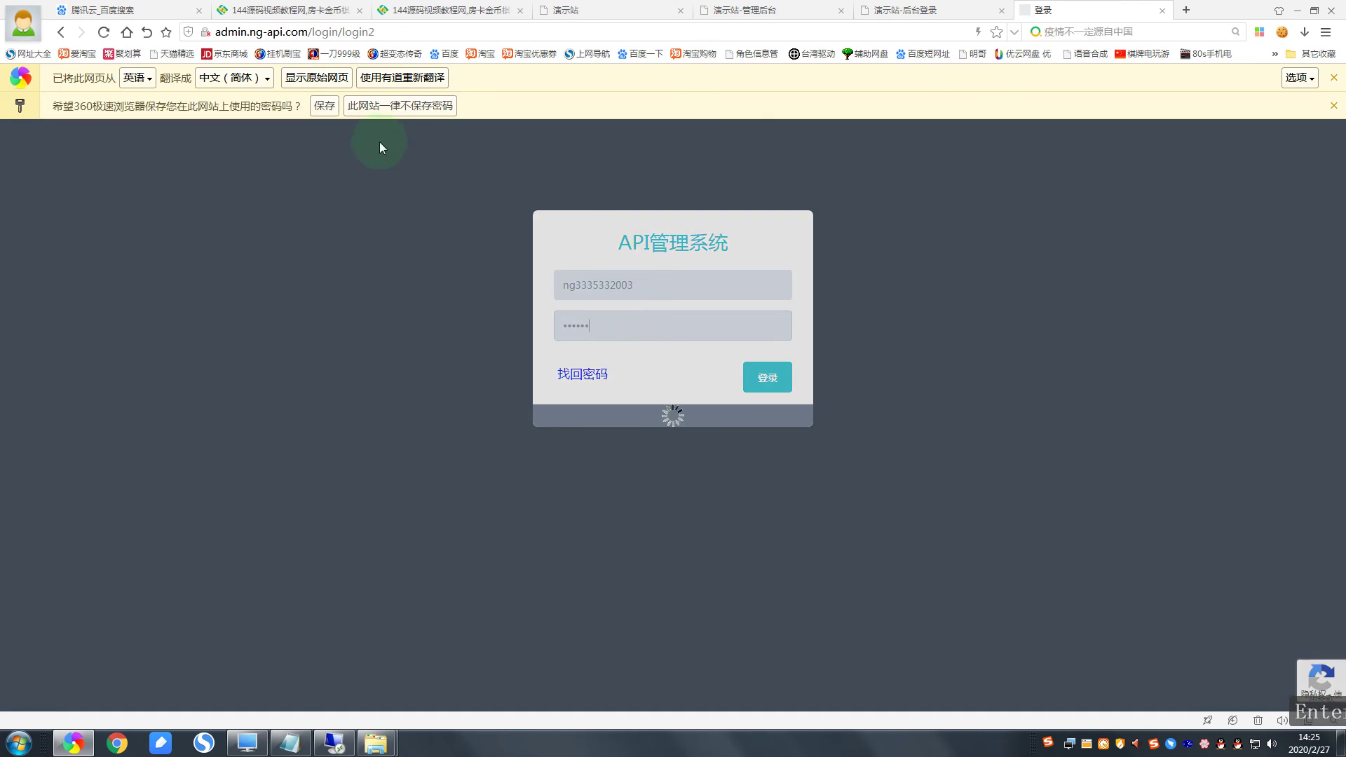
{"action": "left_click", "coordinate": [324, 106]}
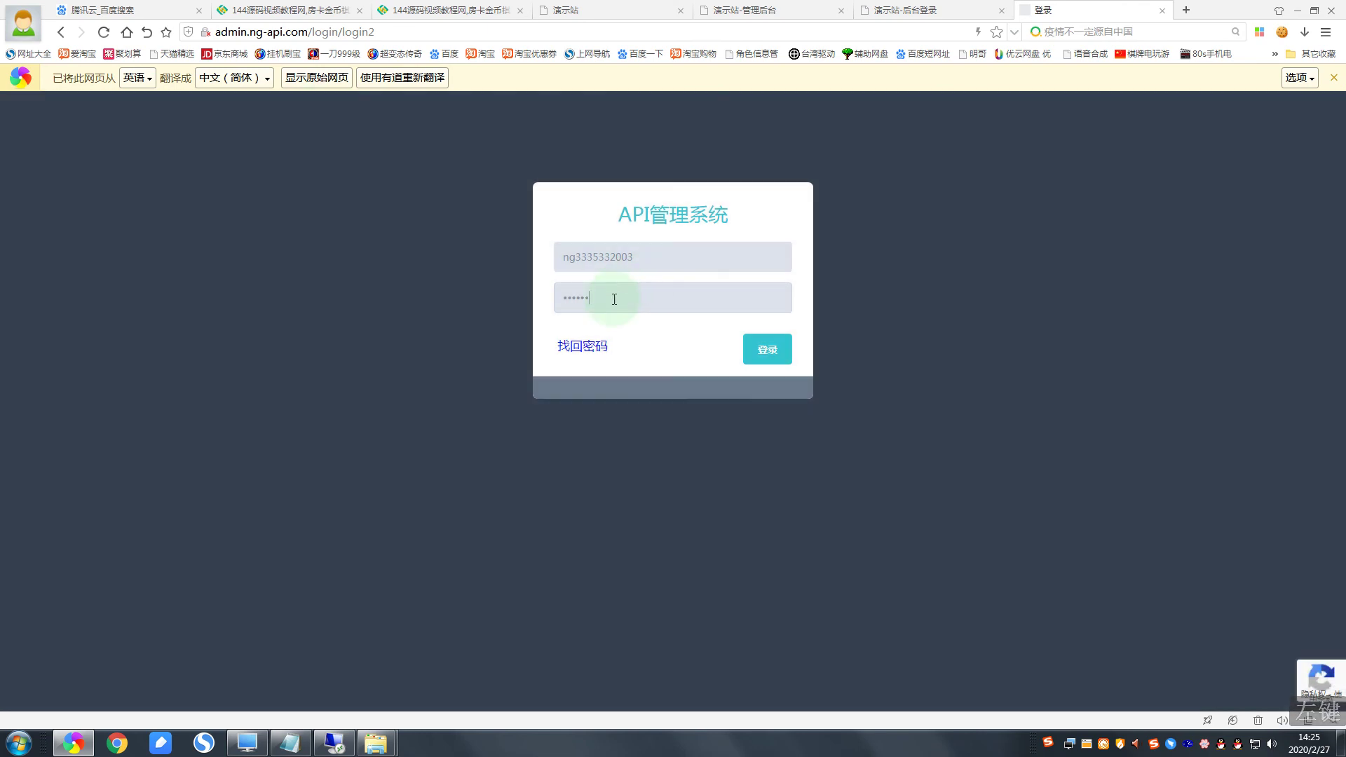
{"action": "left_click_drag", "start_coordinate": [616, 298], "coordinate": [529, 304]}
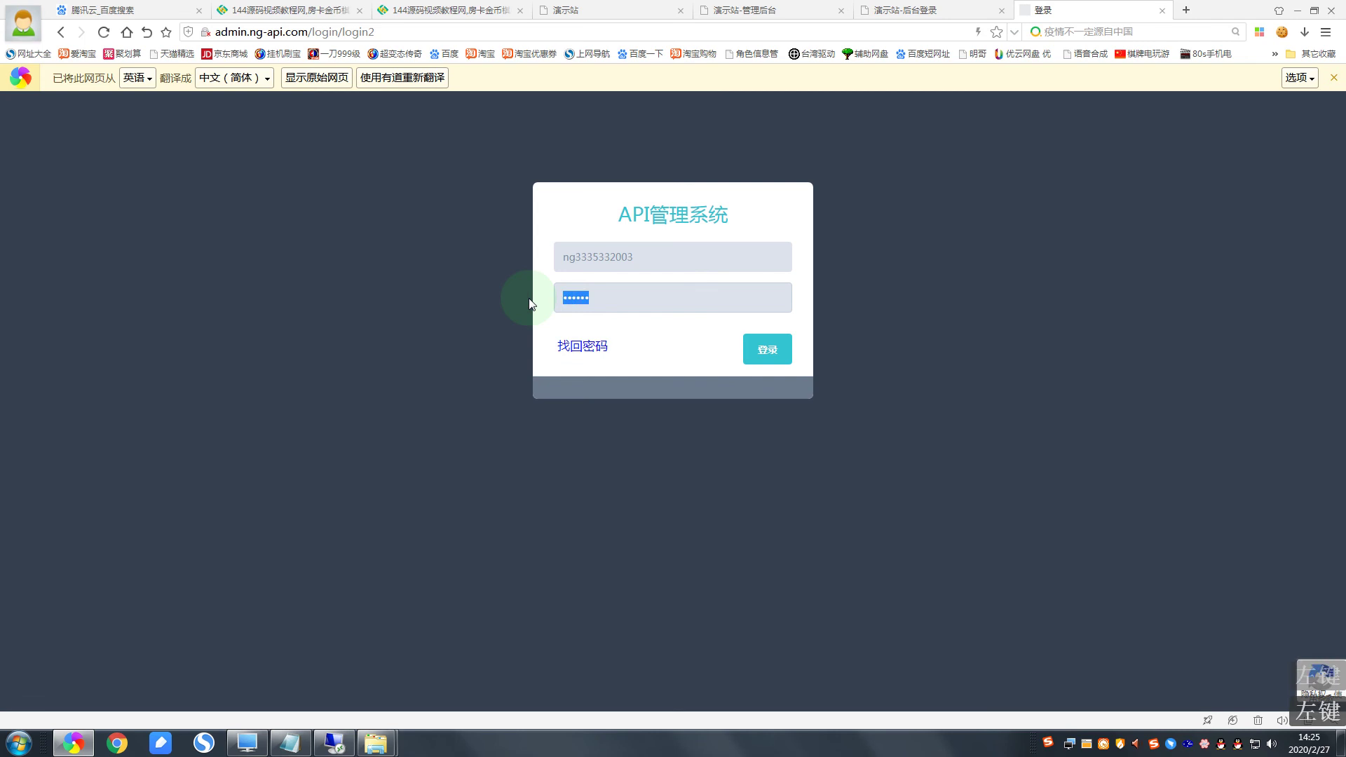
{"action": "type", "text": "12"}
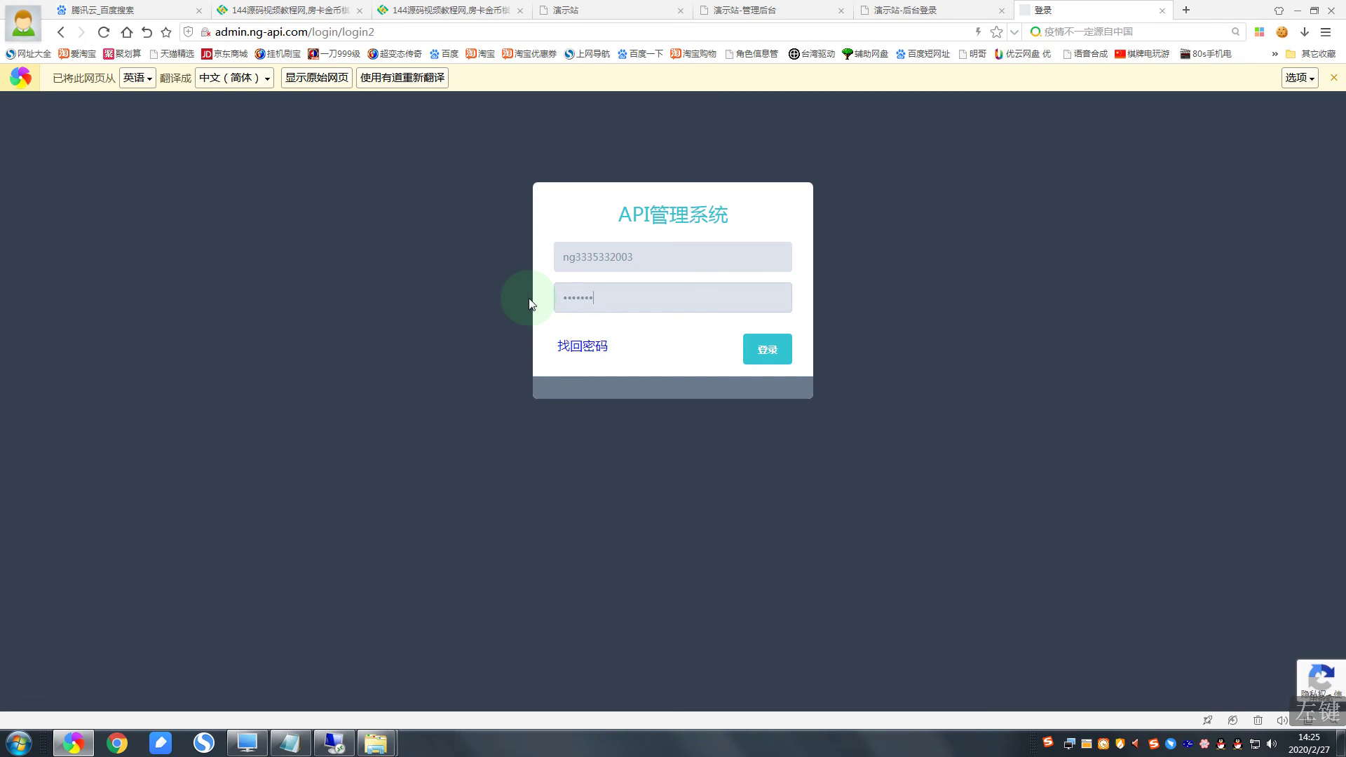
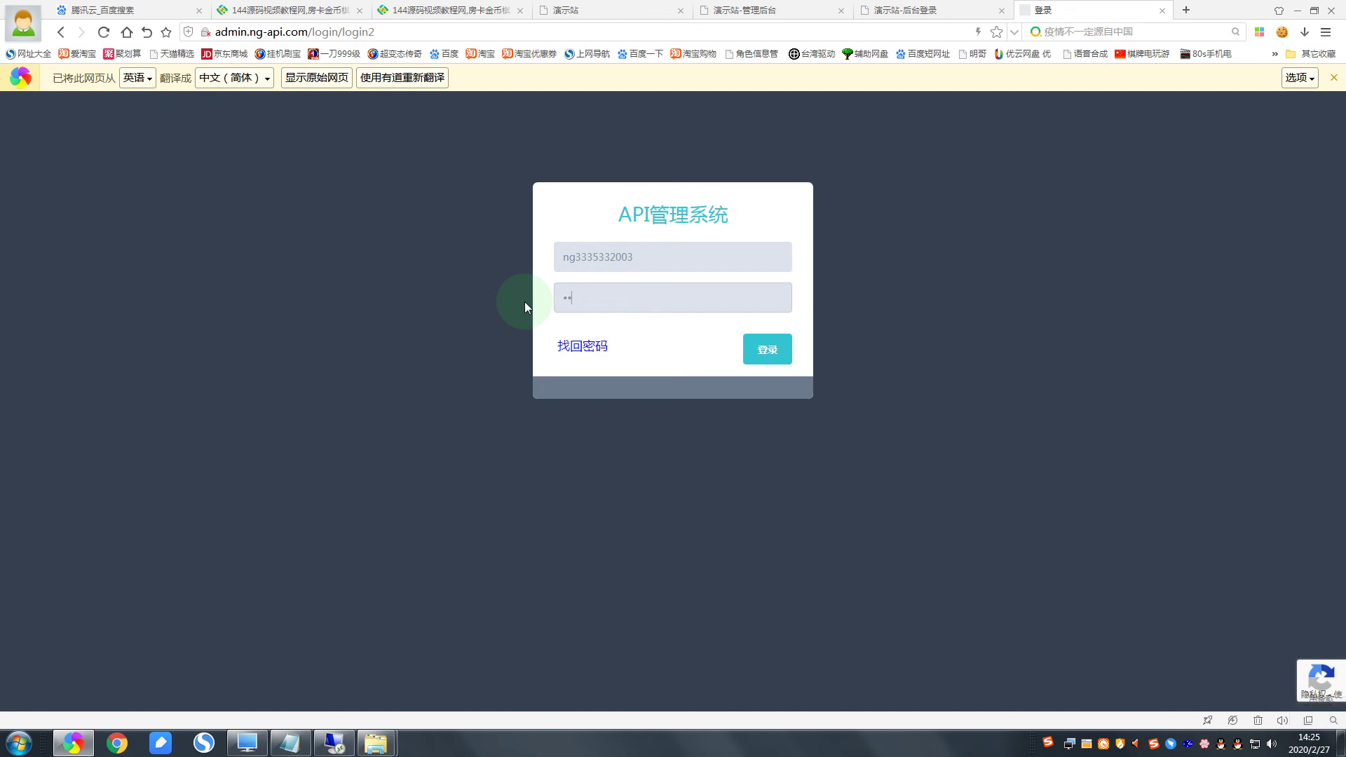
Step: Sign in to the agent account with its credentials and dismiss the save-password prompt
{"action": "type", "text": "345678901234"}
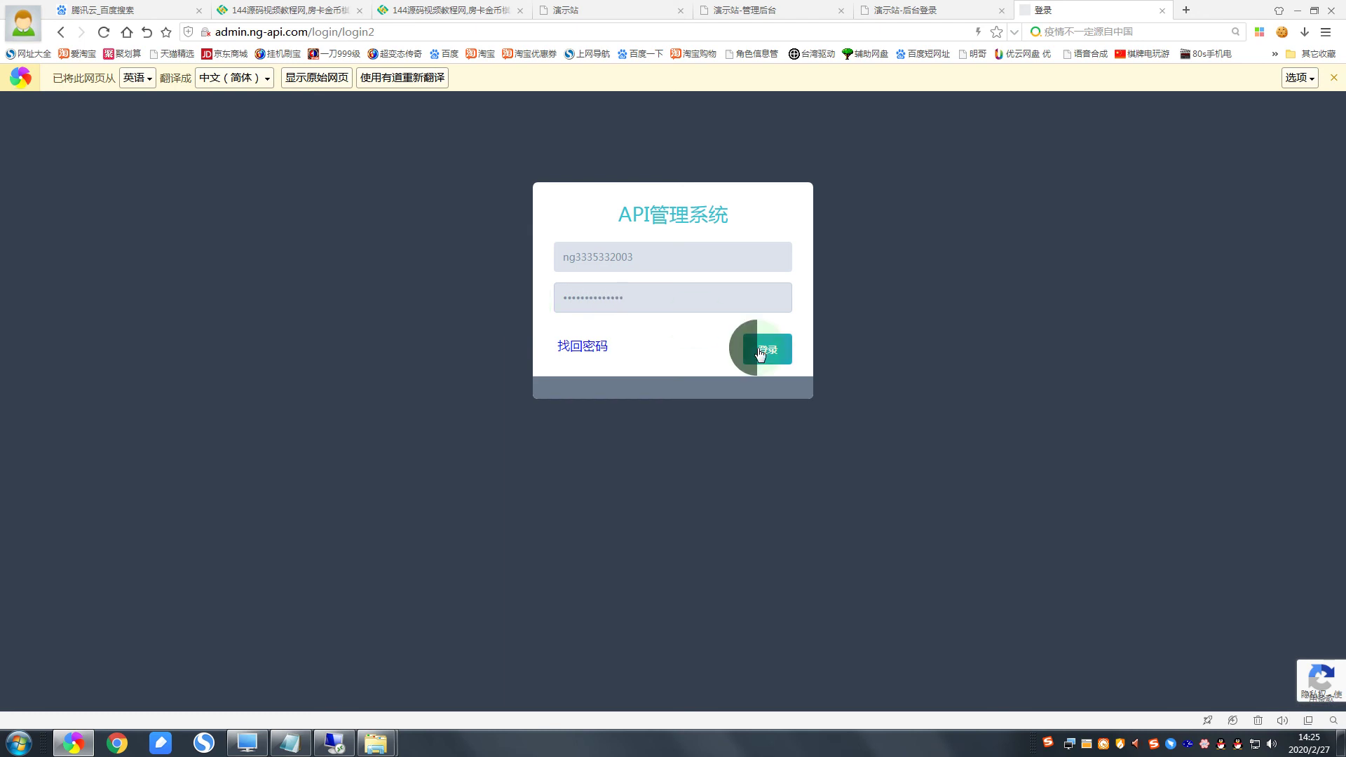
{"action": "left_click", "coordinate": [757, 349]}
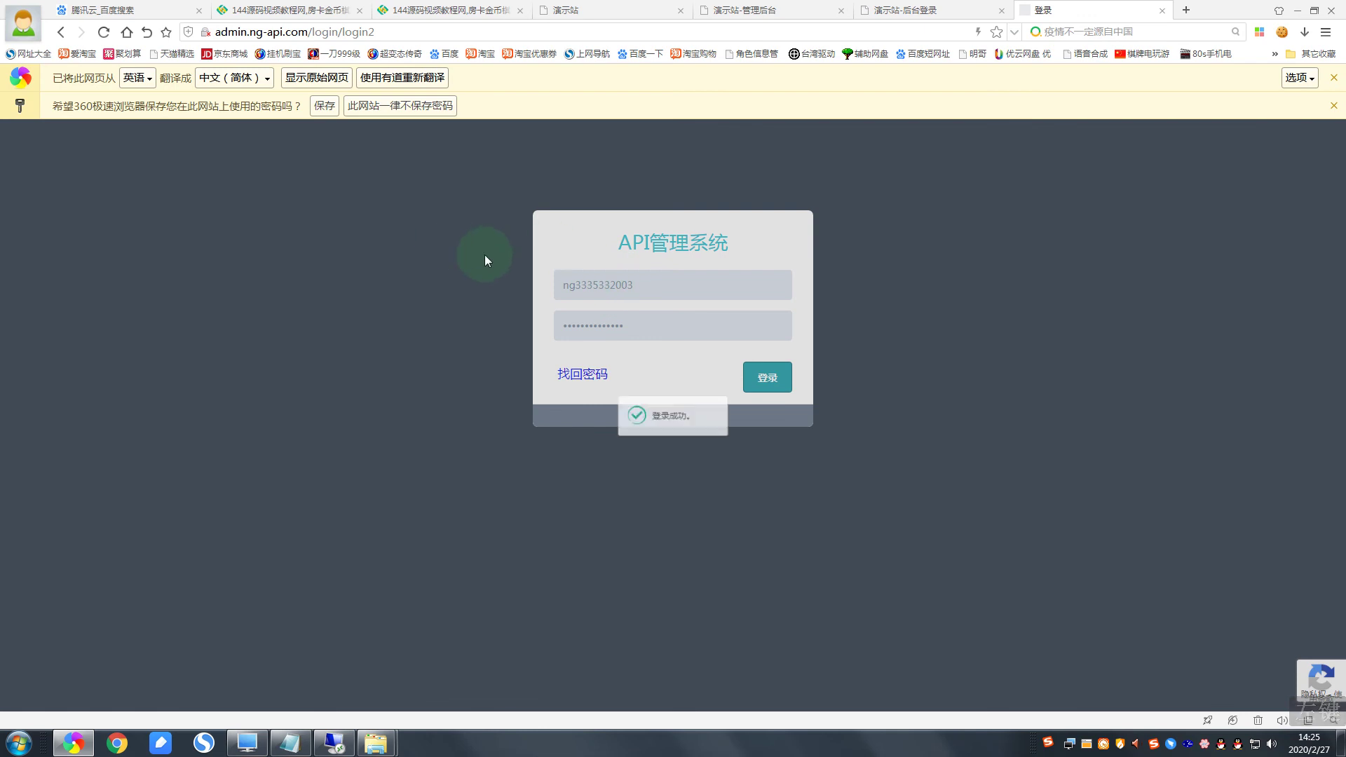
{"action": "left_click", "coordinate": [323, 106]}
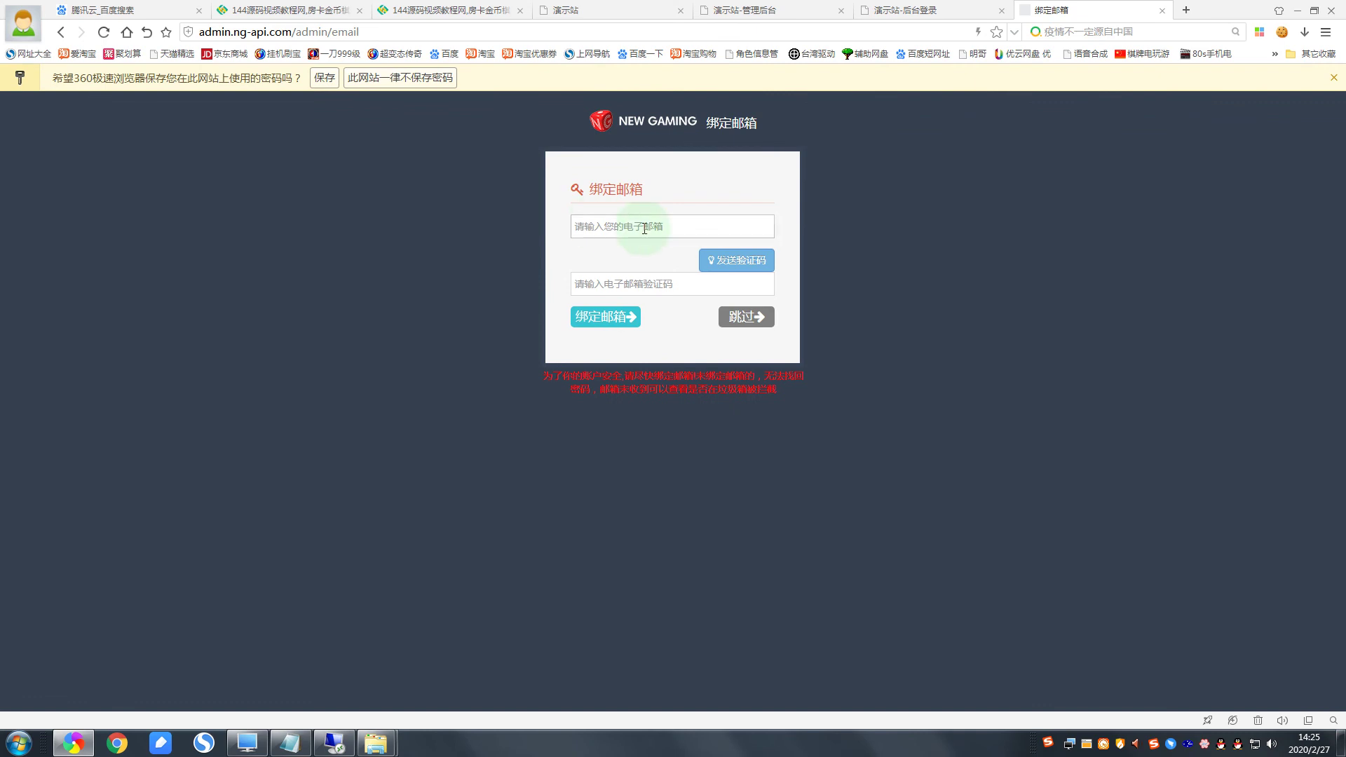
Step: Skip binding an email address to the account
{"action": "left_click", "coordinate": [623, 229]}
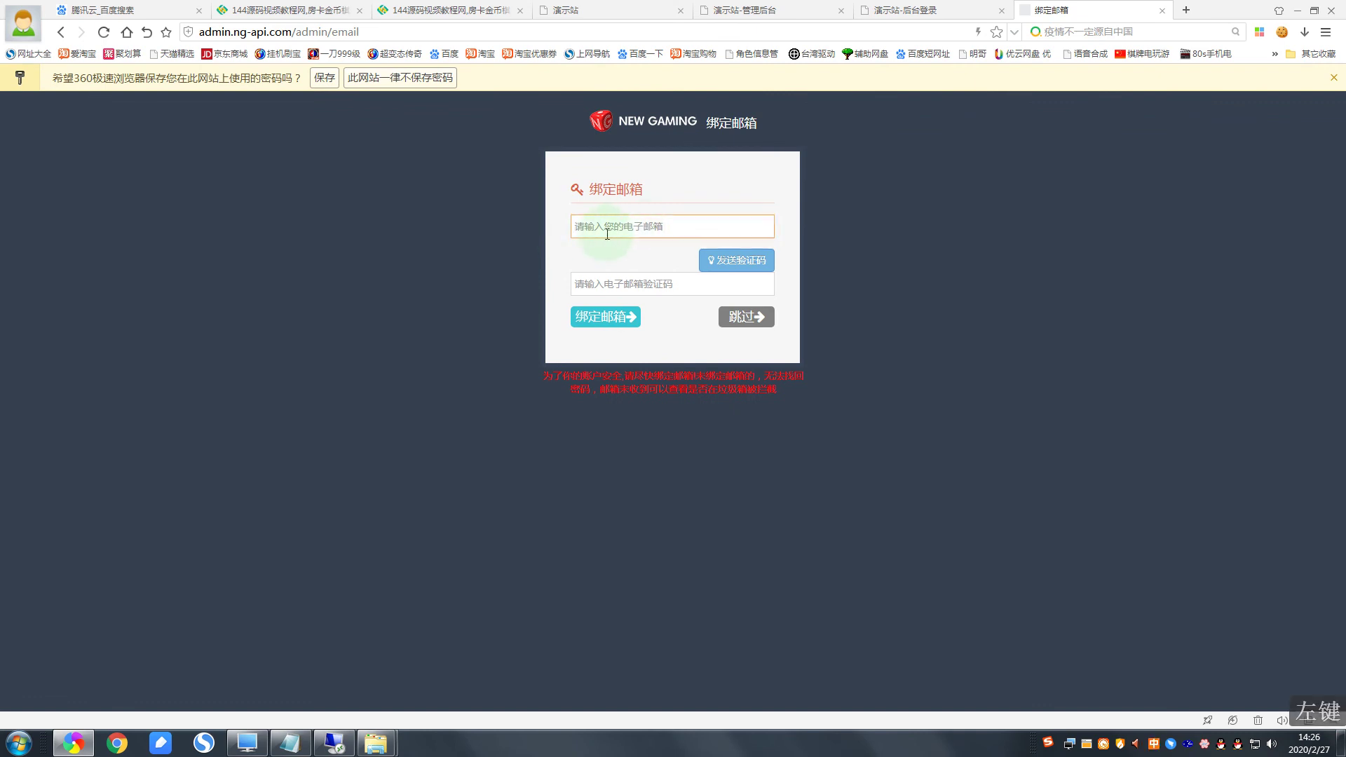
{"action": "left_click", "coordinate": [726, 317]}
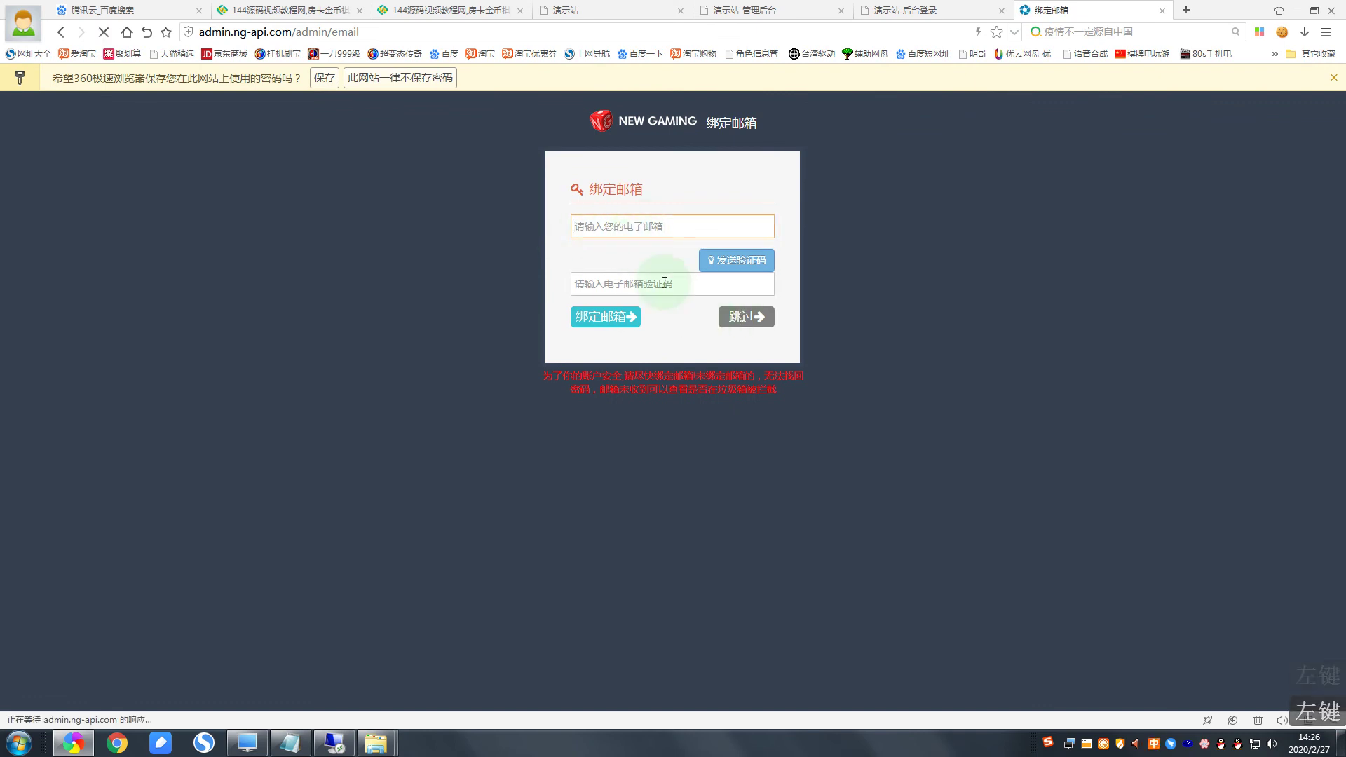
{"action": "left_click", "coordinate": [325, 78]}
{"action": "left_click", "coordinate": [734, 313]}
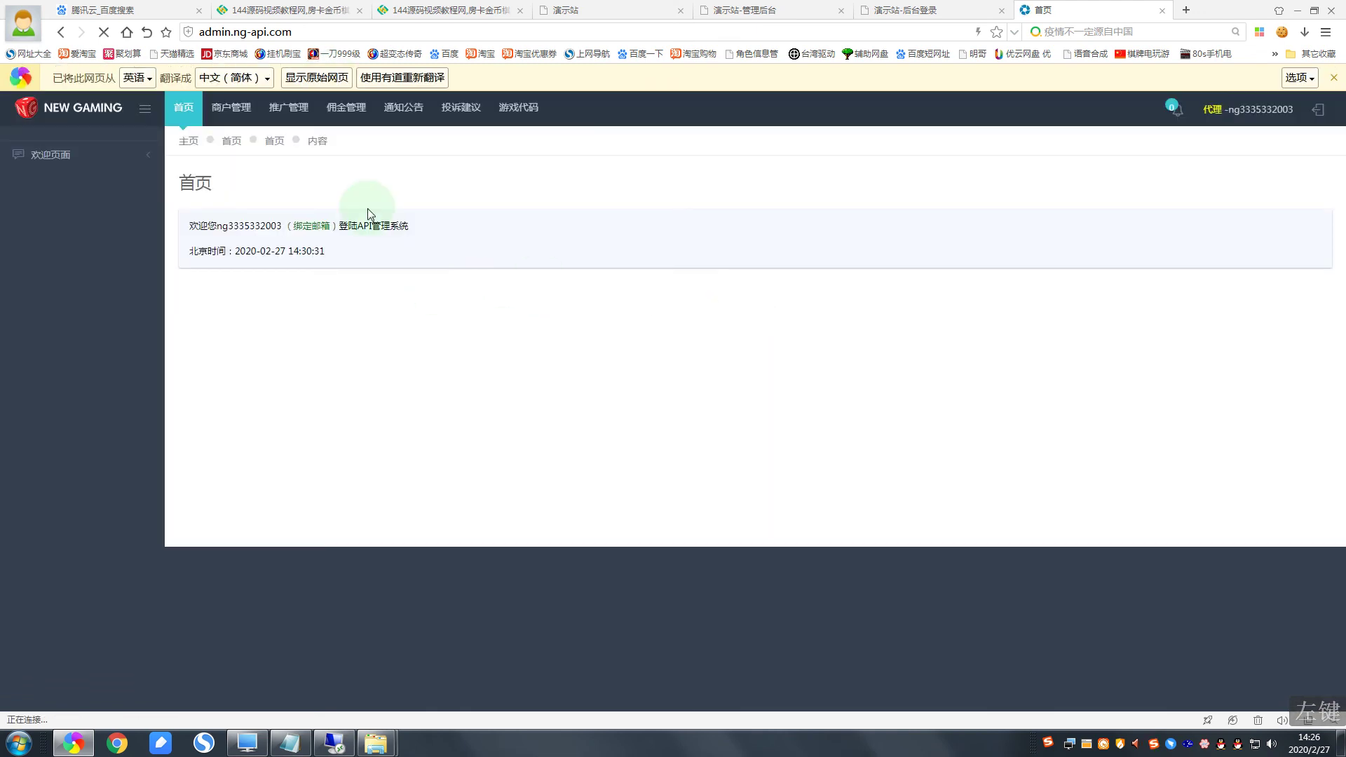
Step: Go to the 商户管理 merchant management page
{"action": "left_click", "coordinate": [225, 108]}
{"action": "left_click", "coordinate": [215, 135]}
{"action": "left_click", "coordinate": [225, 101]}
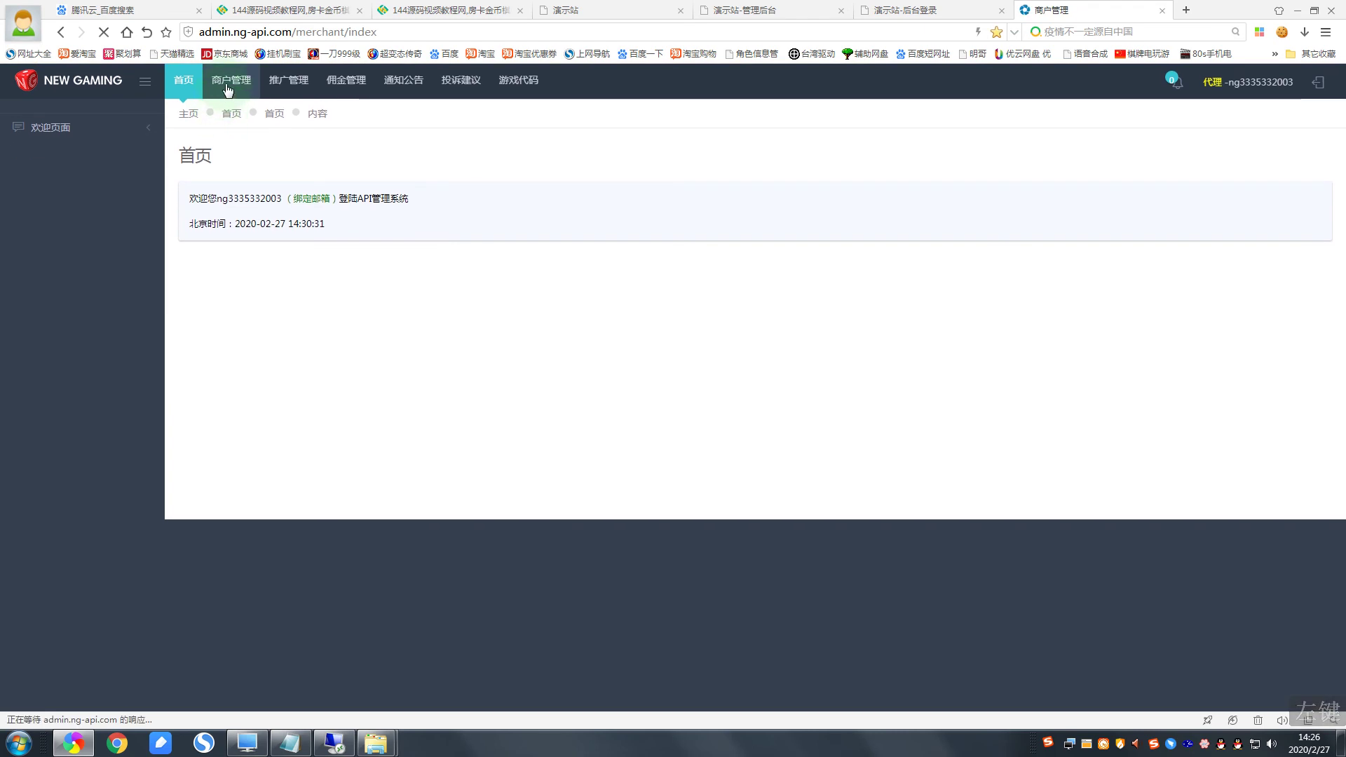
Step: Load merchant management, close the maintenance notice, and cancel the add-IP whitelist dialog
{"action": "left_click", "coordinate": [227, 88]}
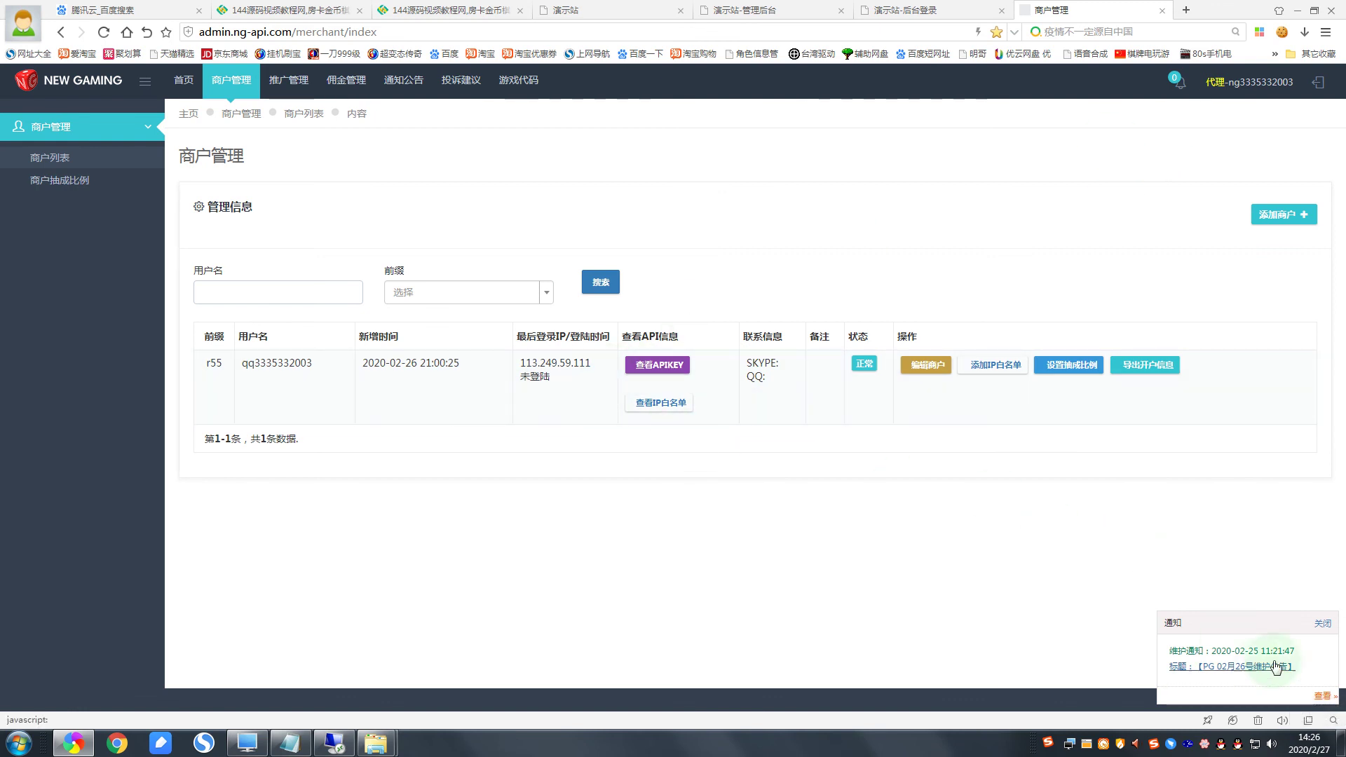
{"action": "left_click", "coordinate": [1322, 624]}
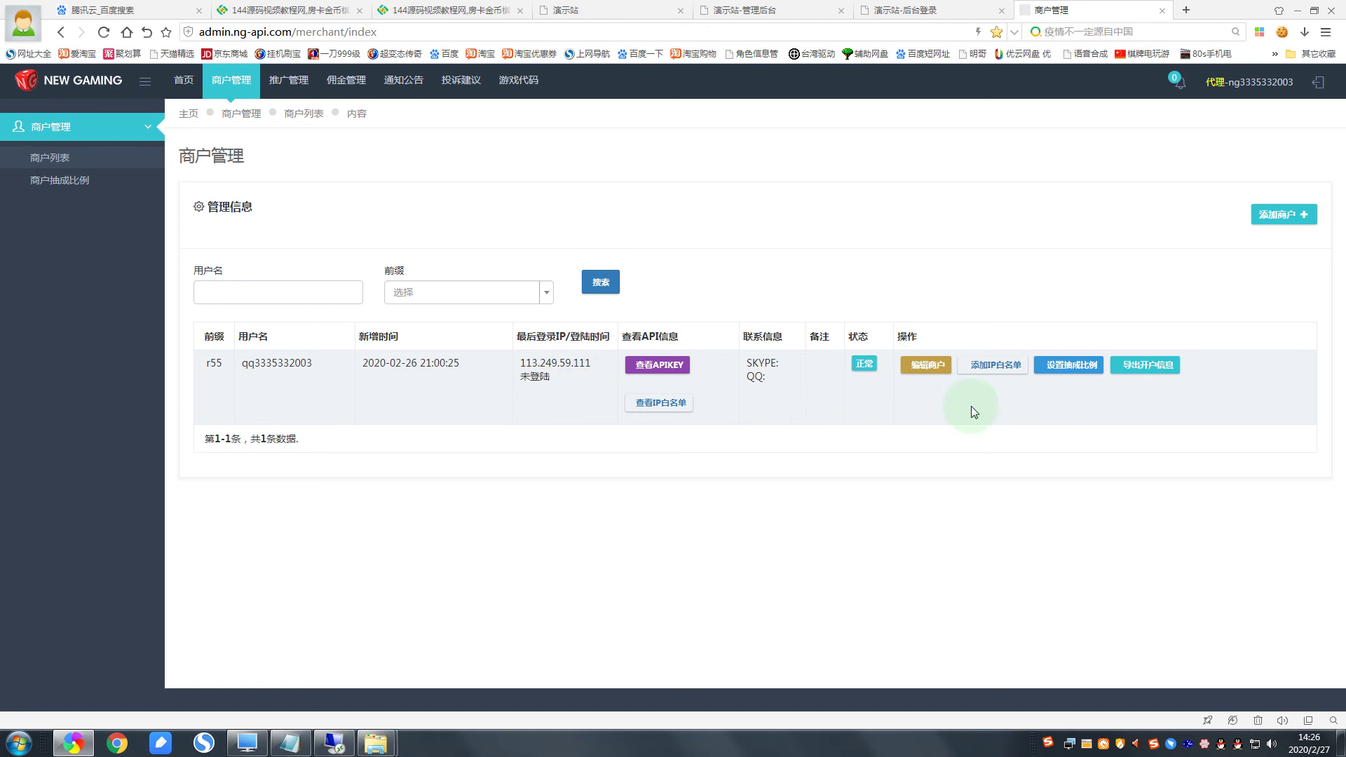
{"action": "left_click", "coordinate": [995, 365]}
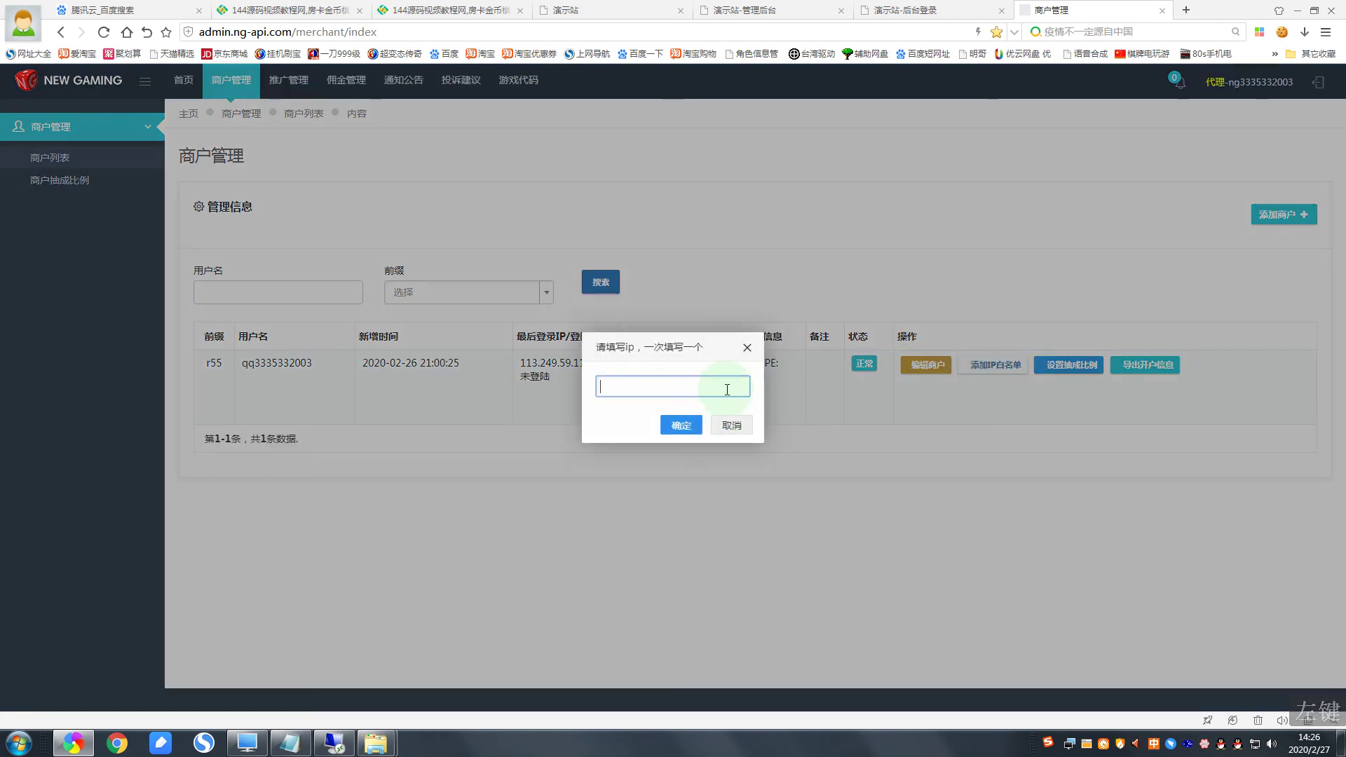
{"action": "left_click", "coordinate": [631, 389]}
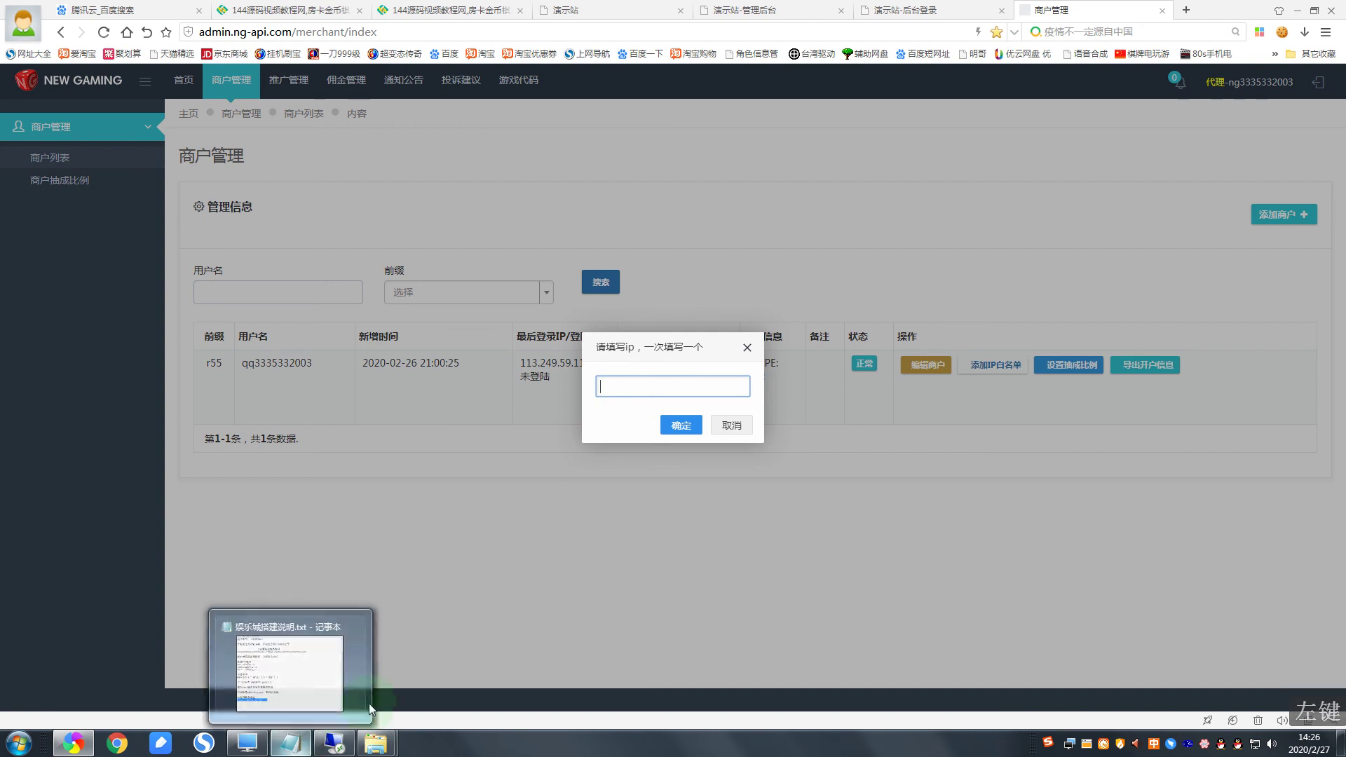
{"action": "left_click", "coordinate": [332, 743]}
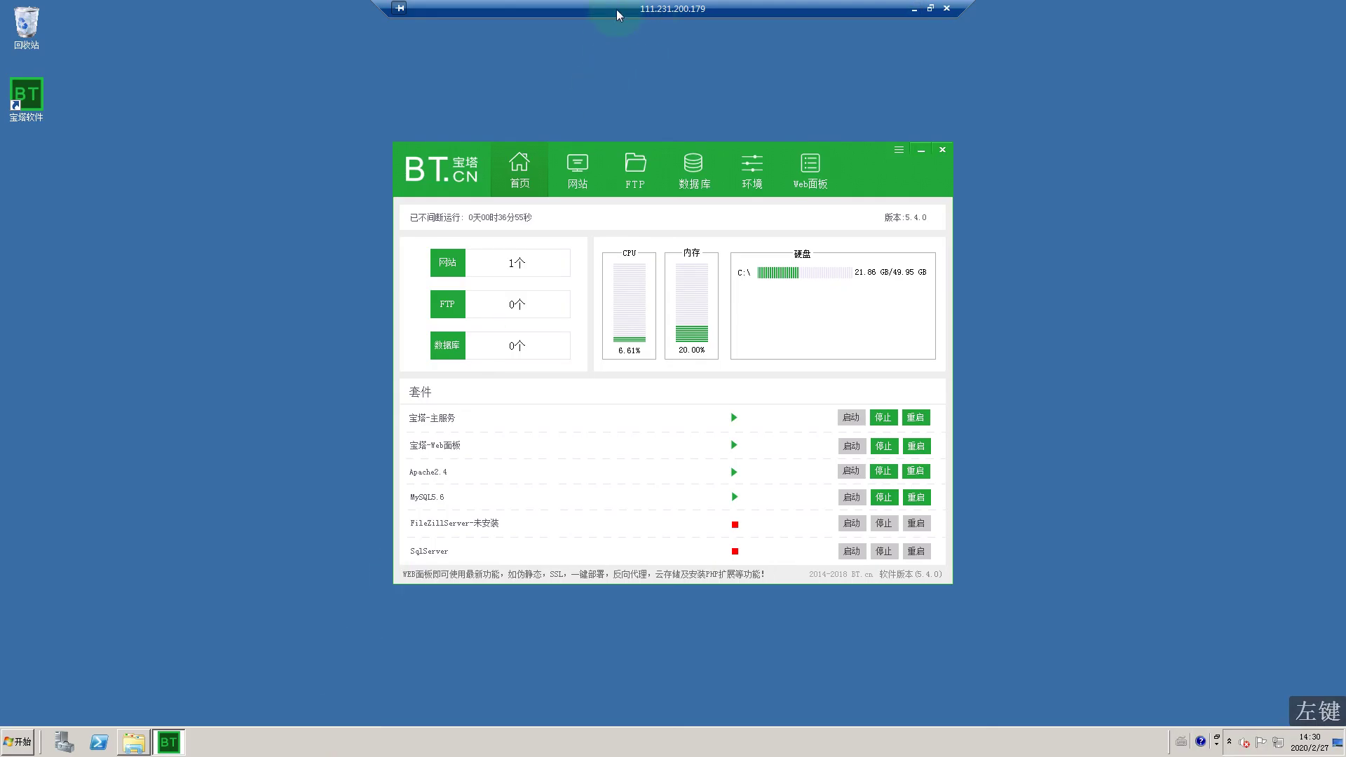
{"action": "left_click", "coordinate": [900, 9]}
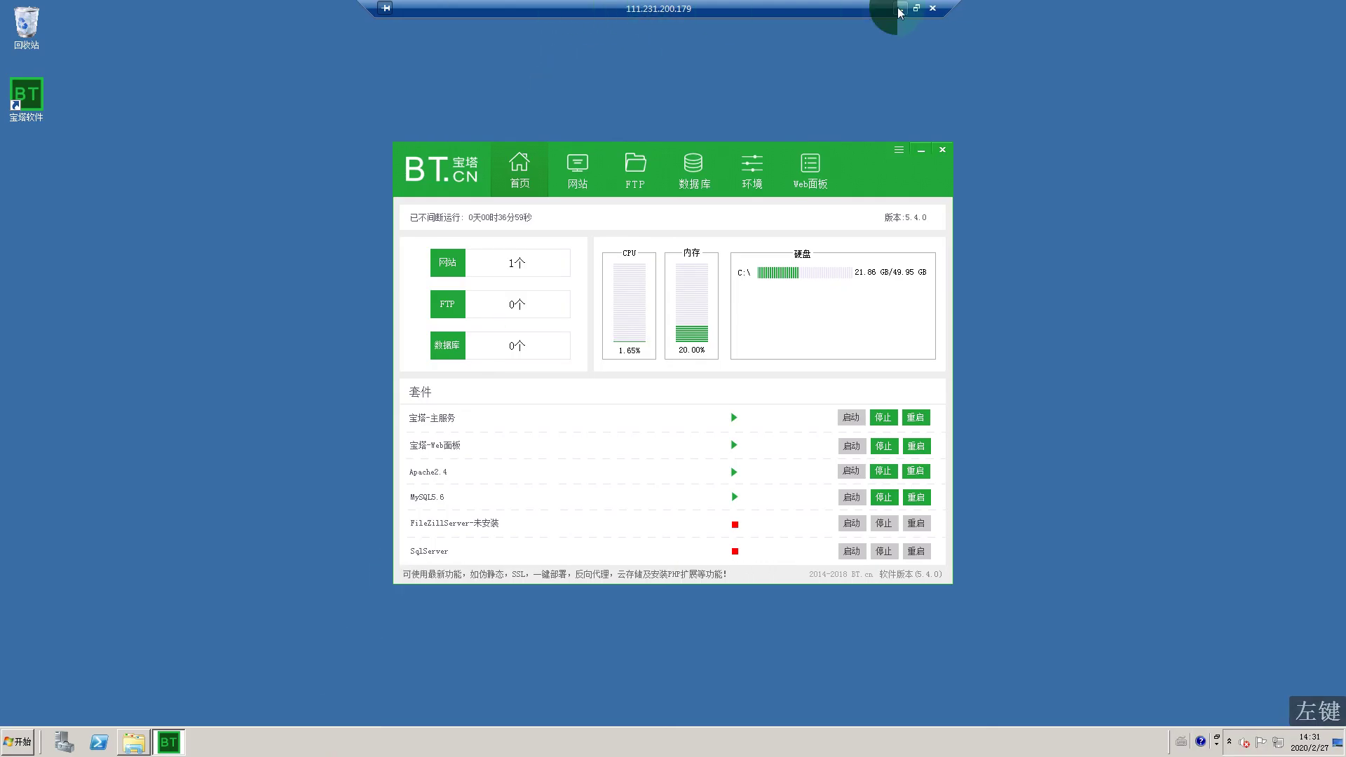
{"action": "left_click", "coordinate": [731, 425]}
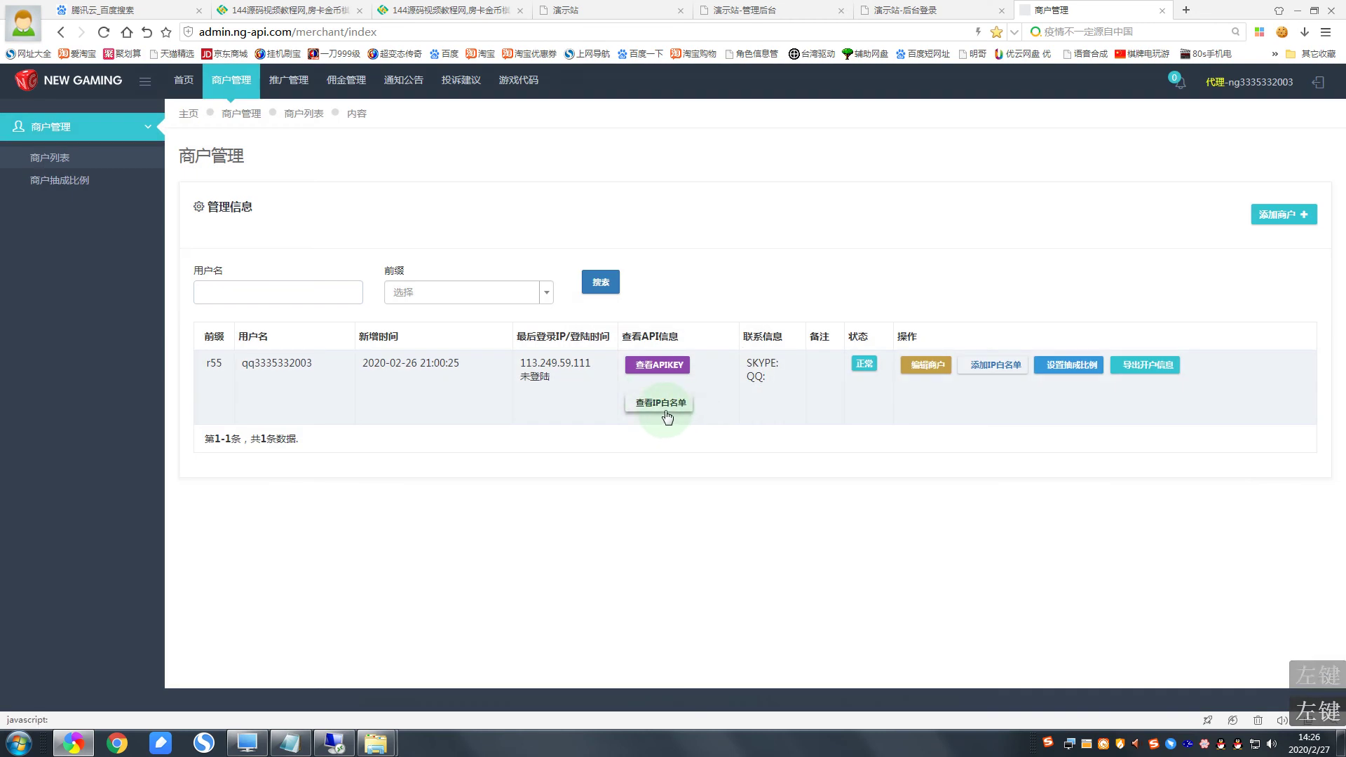
Step: Check the merchant's IP whitelist, then show the r55 merchant's api_account and sign_key
{"action": "left_click", "coordinate": [665, 404]}
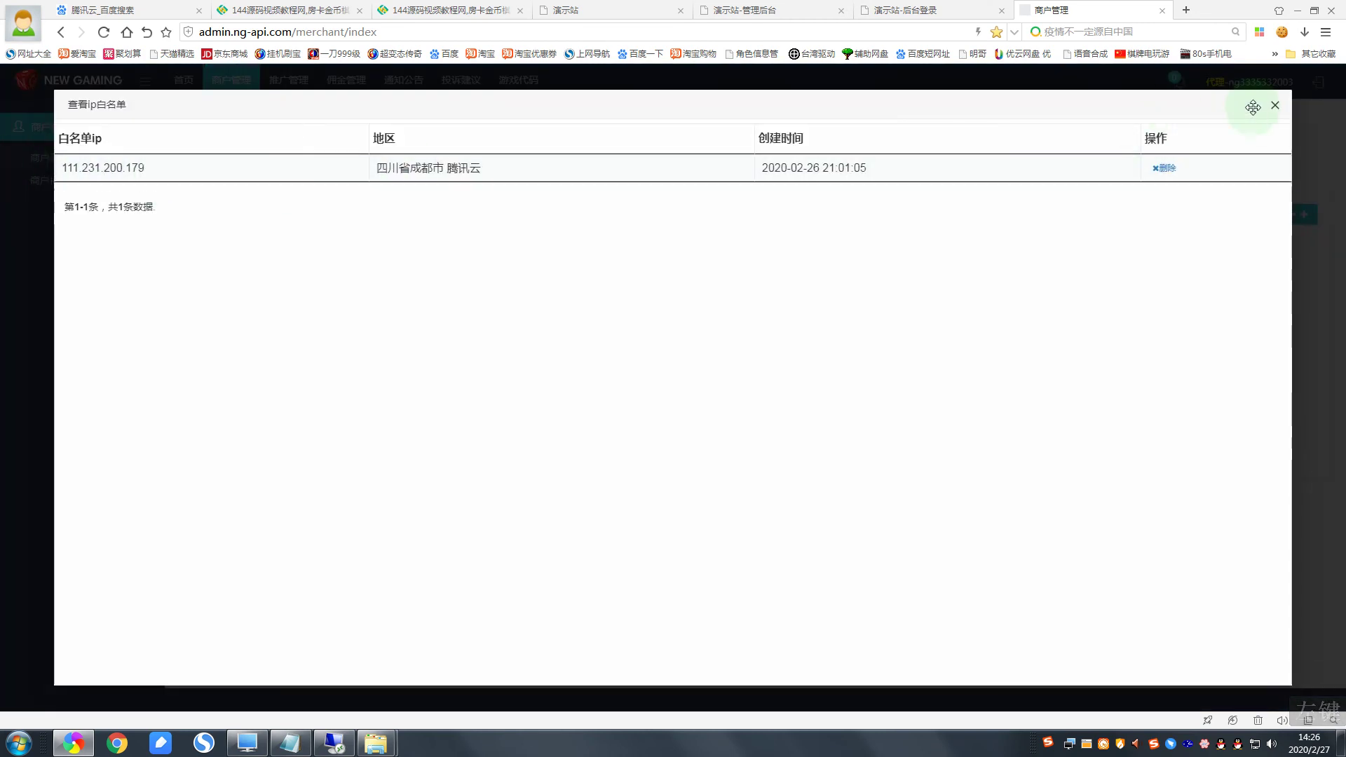
{"action": "left_click", "coordinate": [1275, 105]}
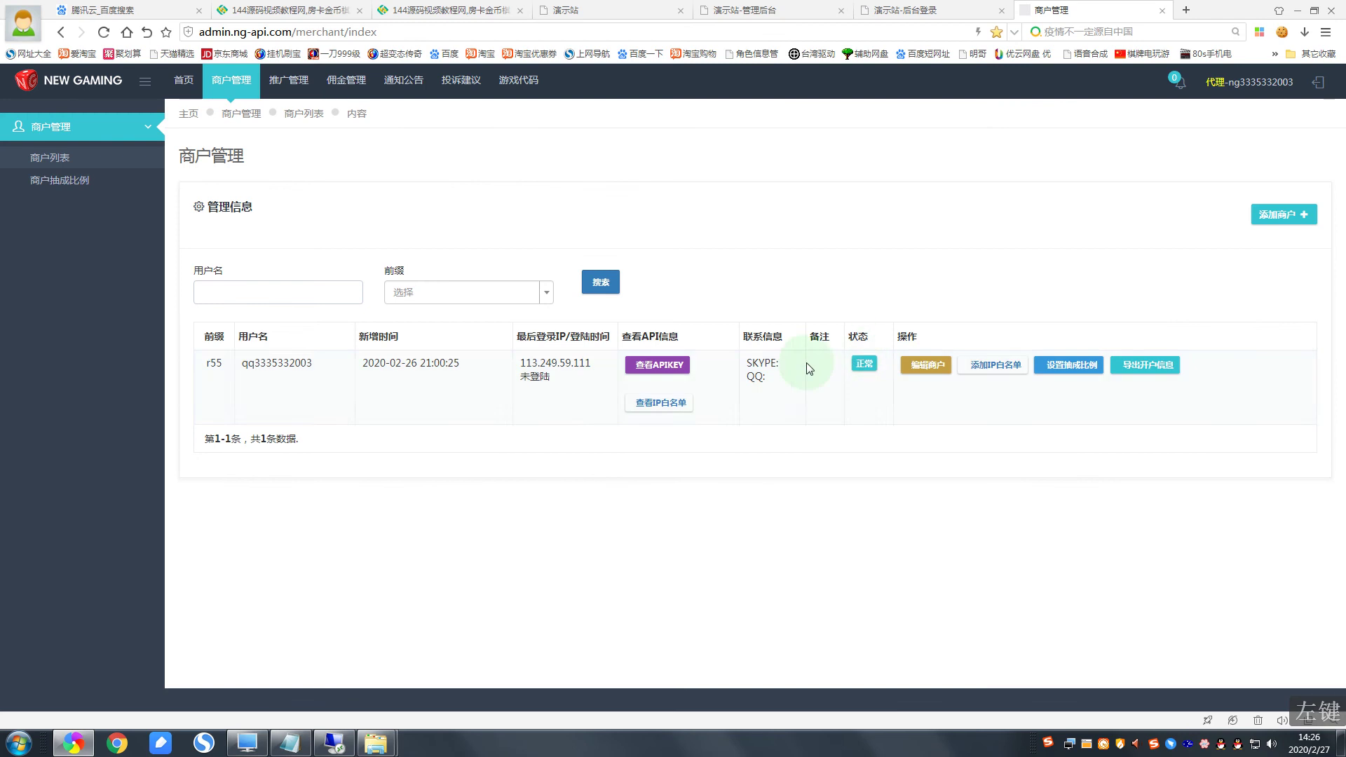
{"action": "left_click", "coordinate": [651, 372]}
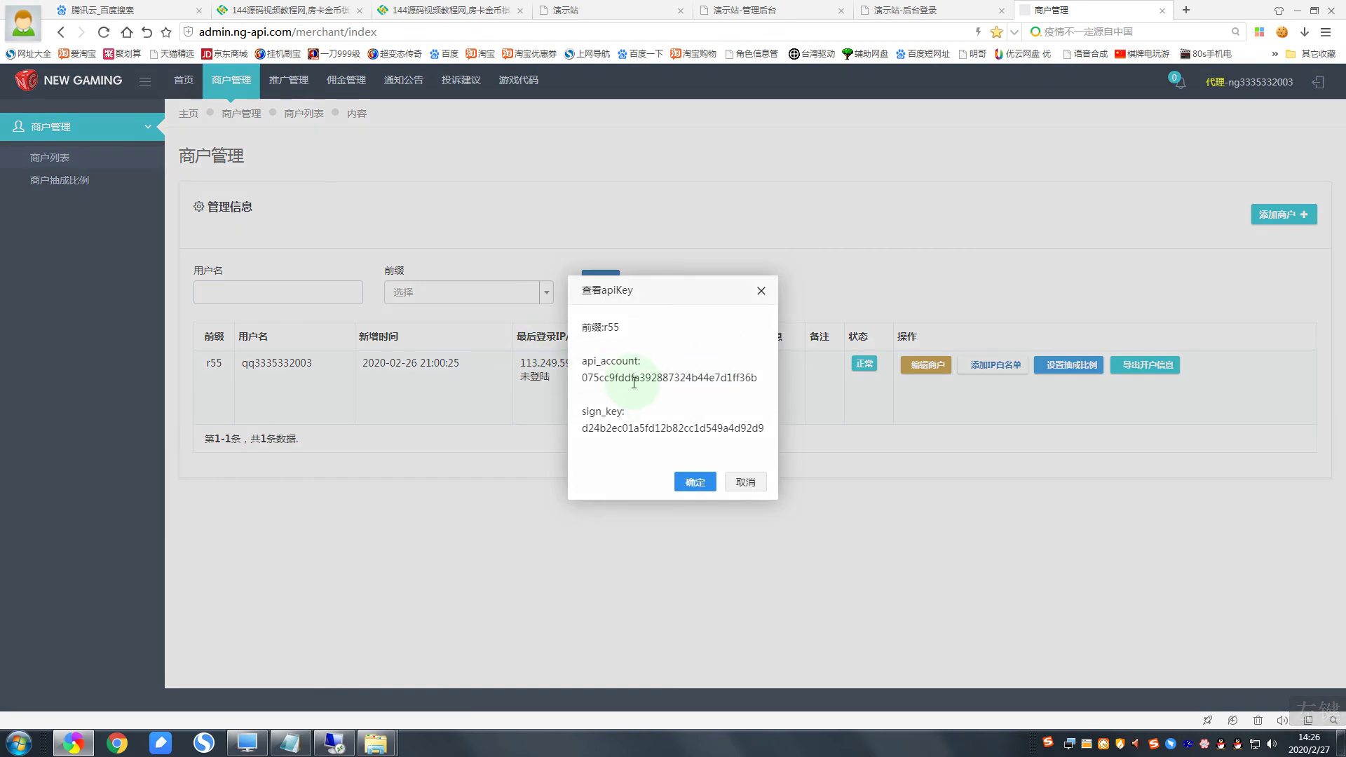
Step: Copy the NG api_account into the demo site's interface list api_account field
{"action": "double_click", "coordinate": [638, 378]}
{"action": "right_click", "coordinate": [715, 378]}
{"action": "left_click", "coordinate": [736, 387]}
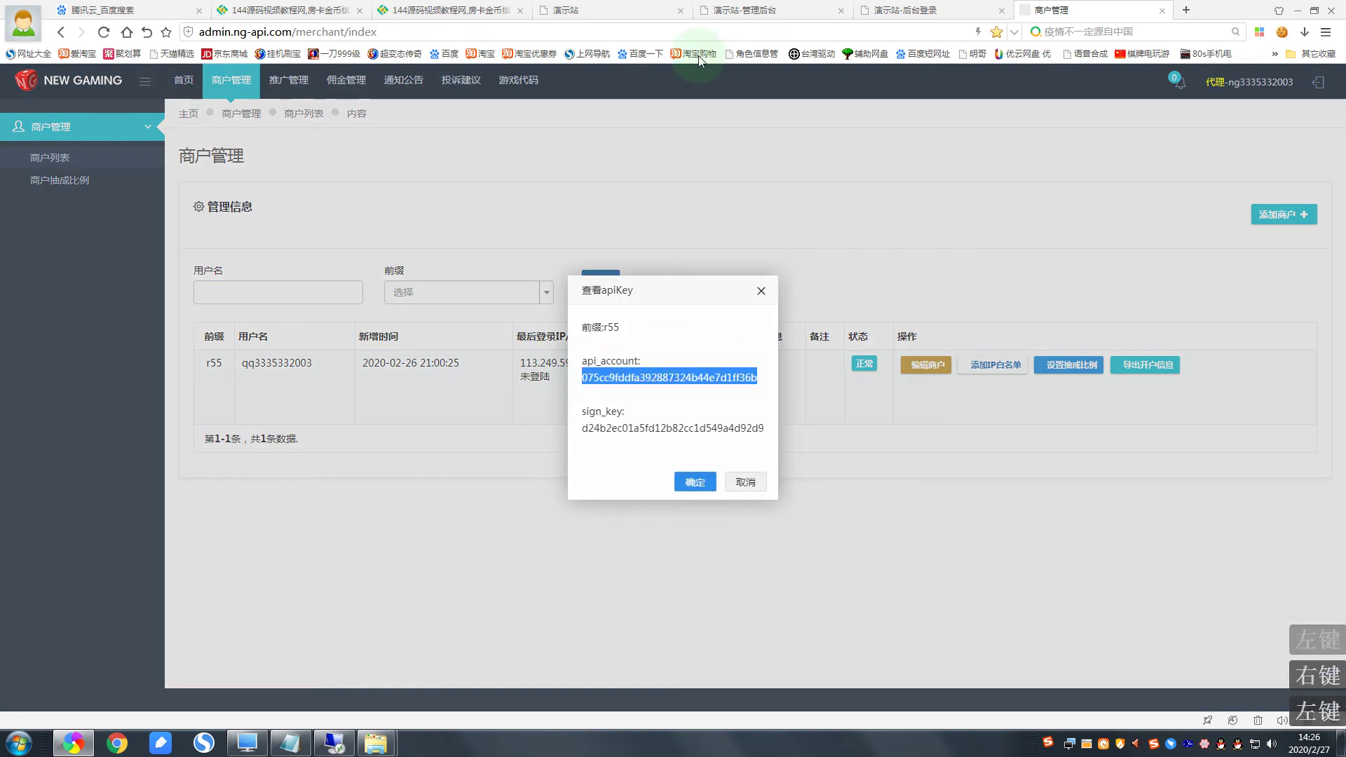
{"action": "left_click", "coordinate": [869, 15]}
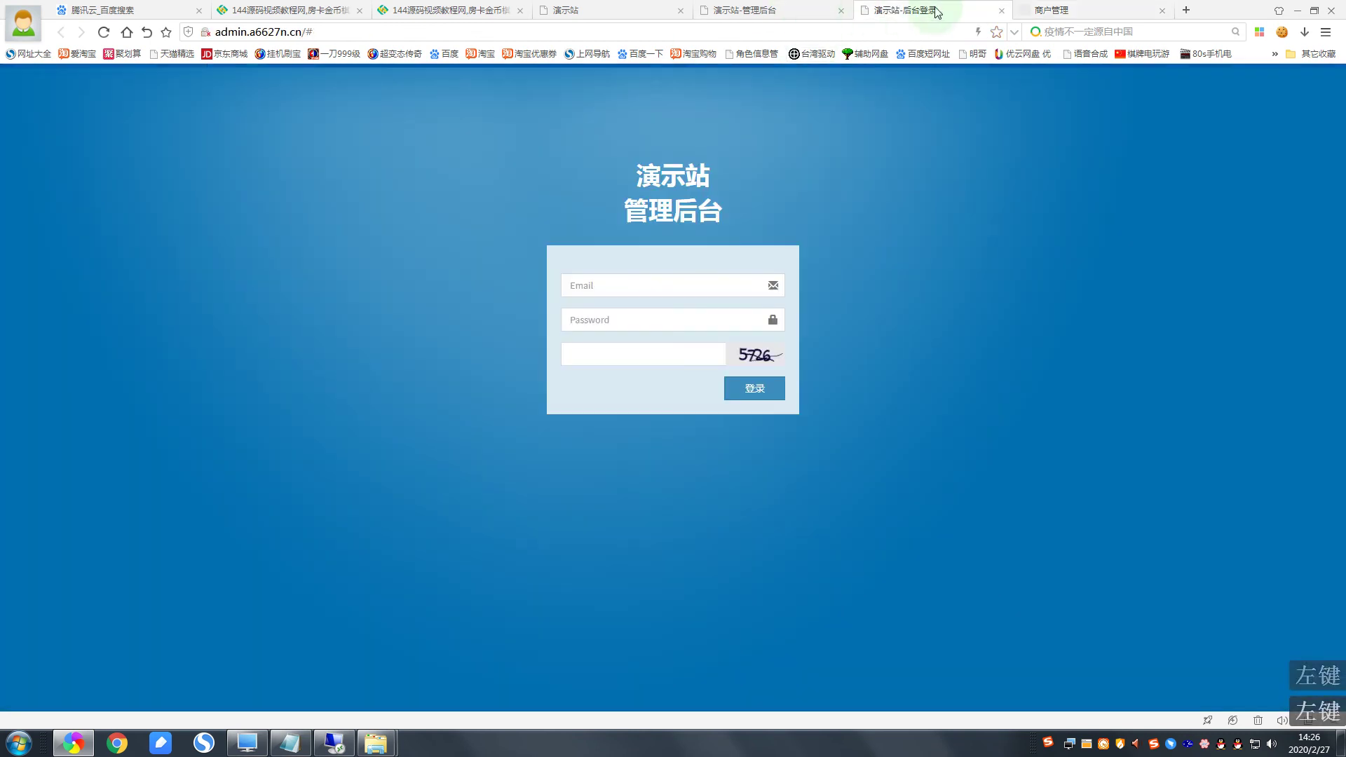
{"action": "left_click", "coordinate": [1003, 12]}
{"action": "left_click", "coordinate": [908, 10]}
{"action": "left_click", "coordinate": [813, 10]}
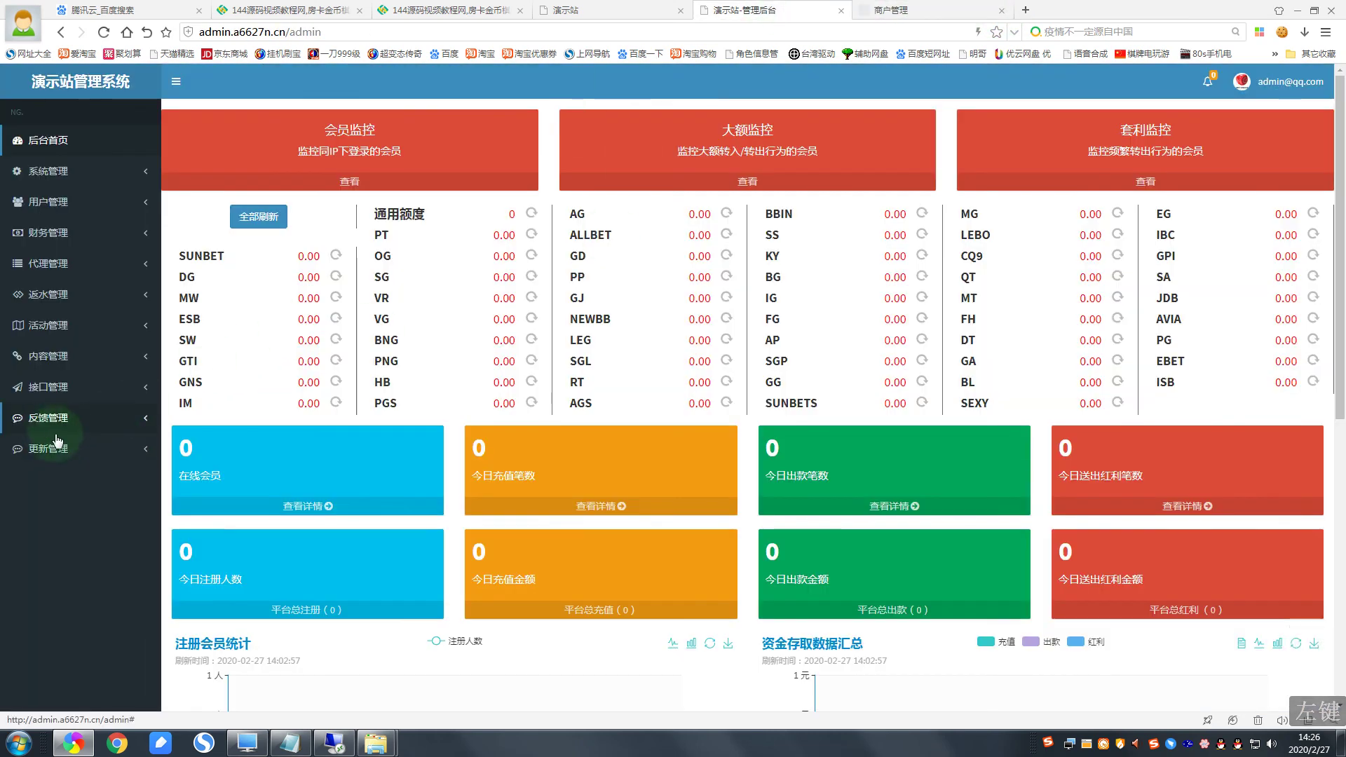
{"action": "left_click", "coordinate": [58, 398]}
{"action": "left_click", "coordinate": [52, 415]}
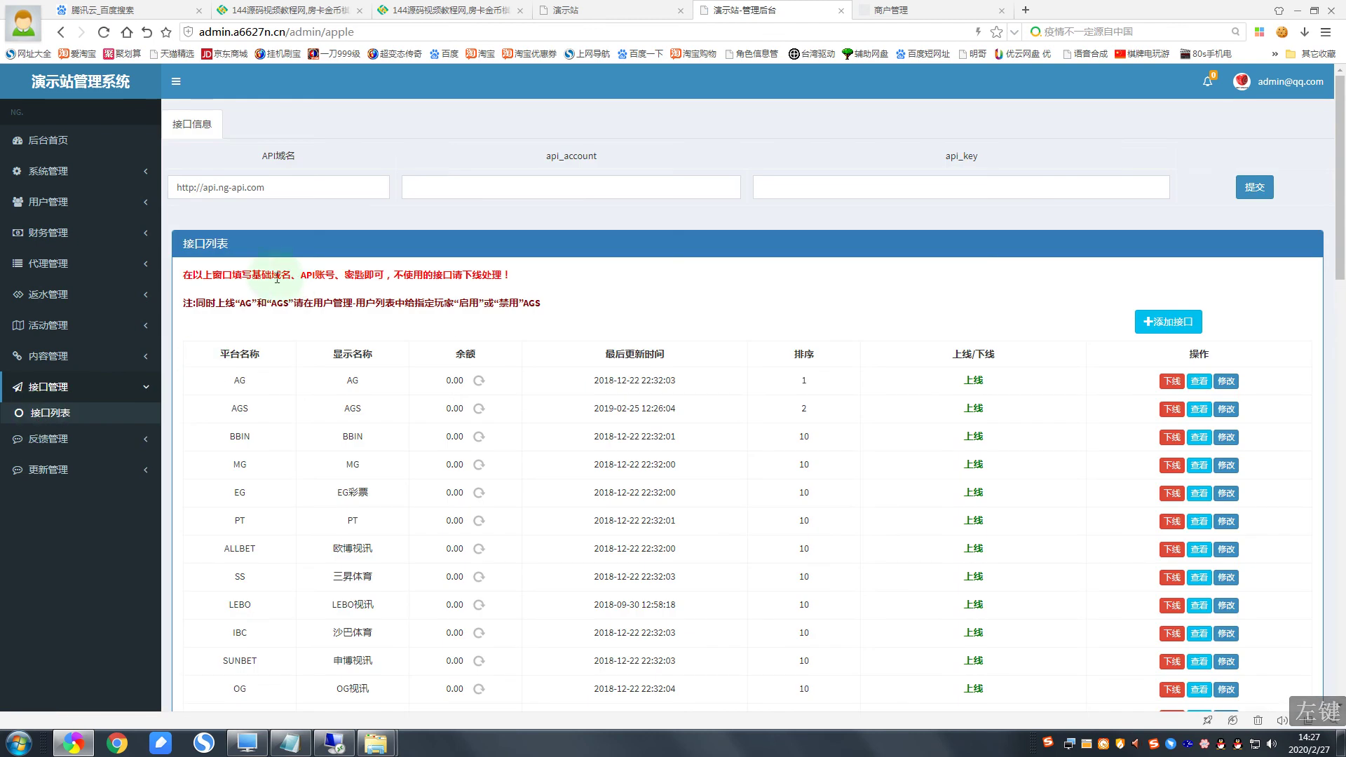
{"action": "right_click", "coordinate": [479, 189]}
{"action": "left_click", "coordinate": [526, 261]}
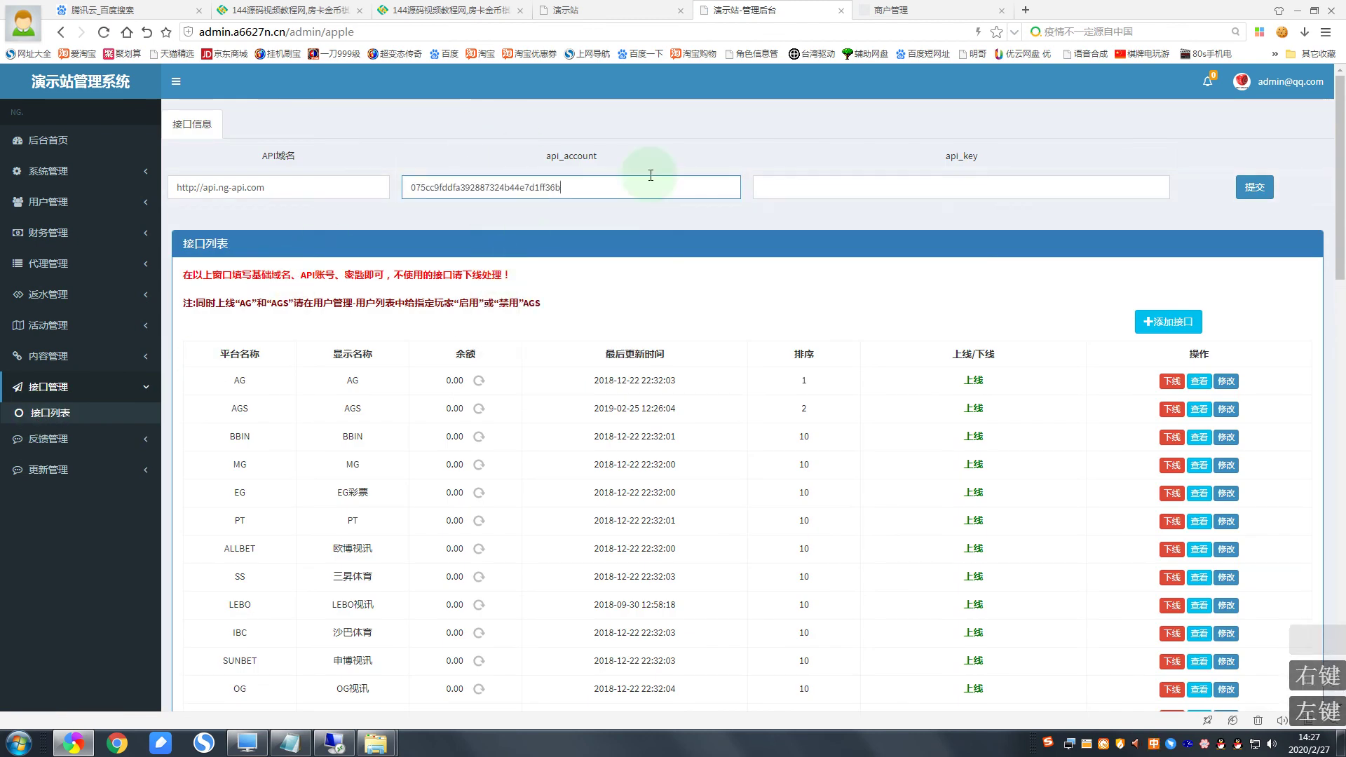
Step: Copy the NG sign_key into the demo site's api_key field
{"action": "left_click", "coordinate": [911, 10]}
{"action": "left_click", "coordinate": [643, 429]}
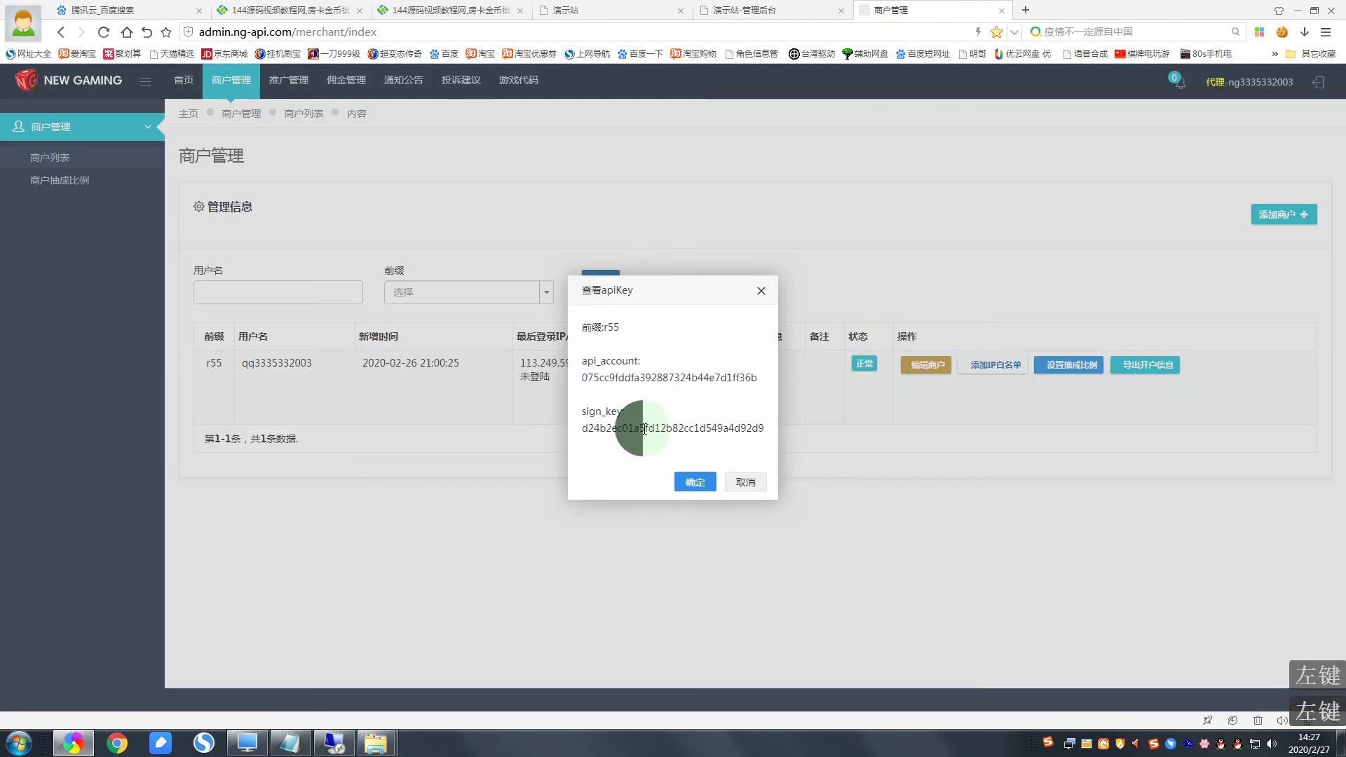
{"action": "double_click", "coordinate": [642, 429]}
{"action": "right_click", "coordinate": [644, 430]}
{"action": "left_click", "coordinate": [666, 438]}
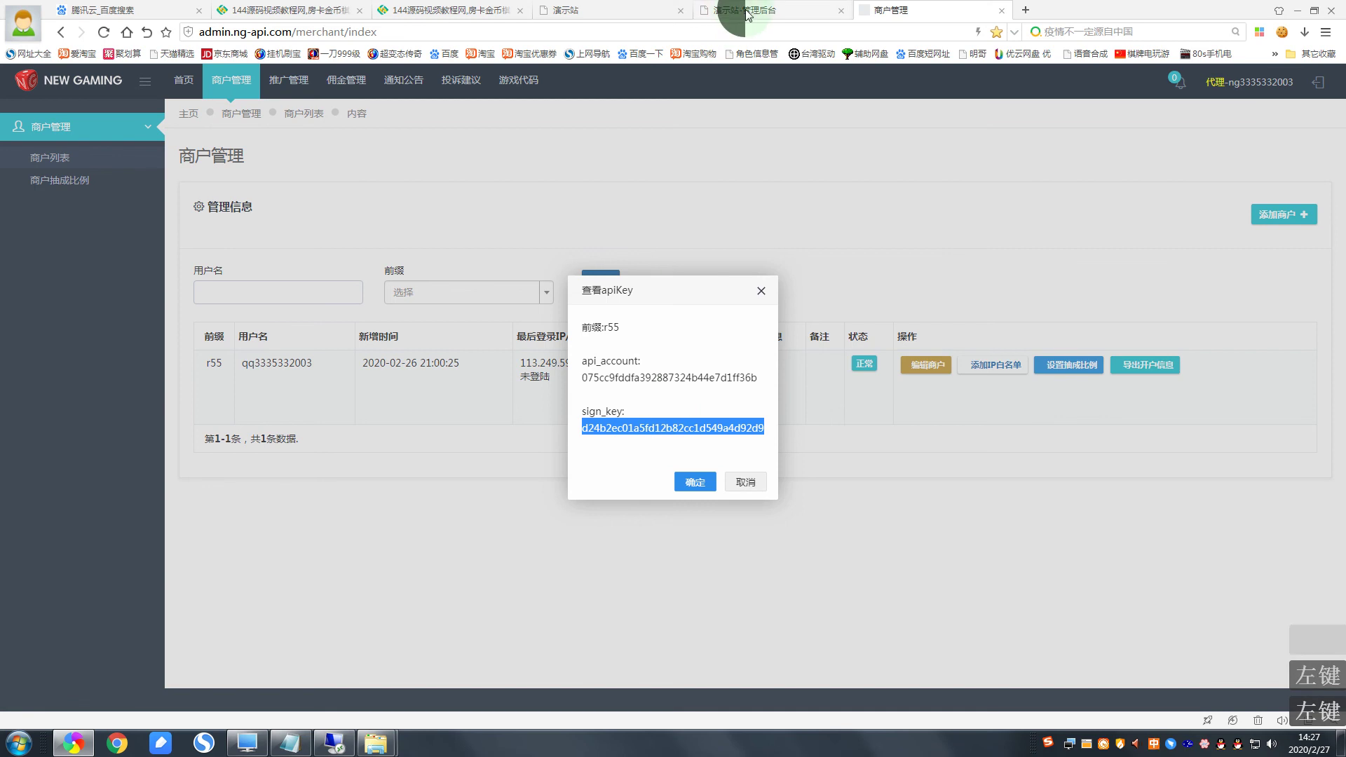
{"action": "left_click", "coordinate": [736, 10]}
{"action": "right_click", "coordinate": [799, 188]}
{"action": "left_click", "coordinate": [828, 268]}
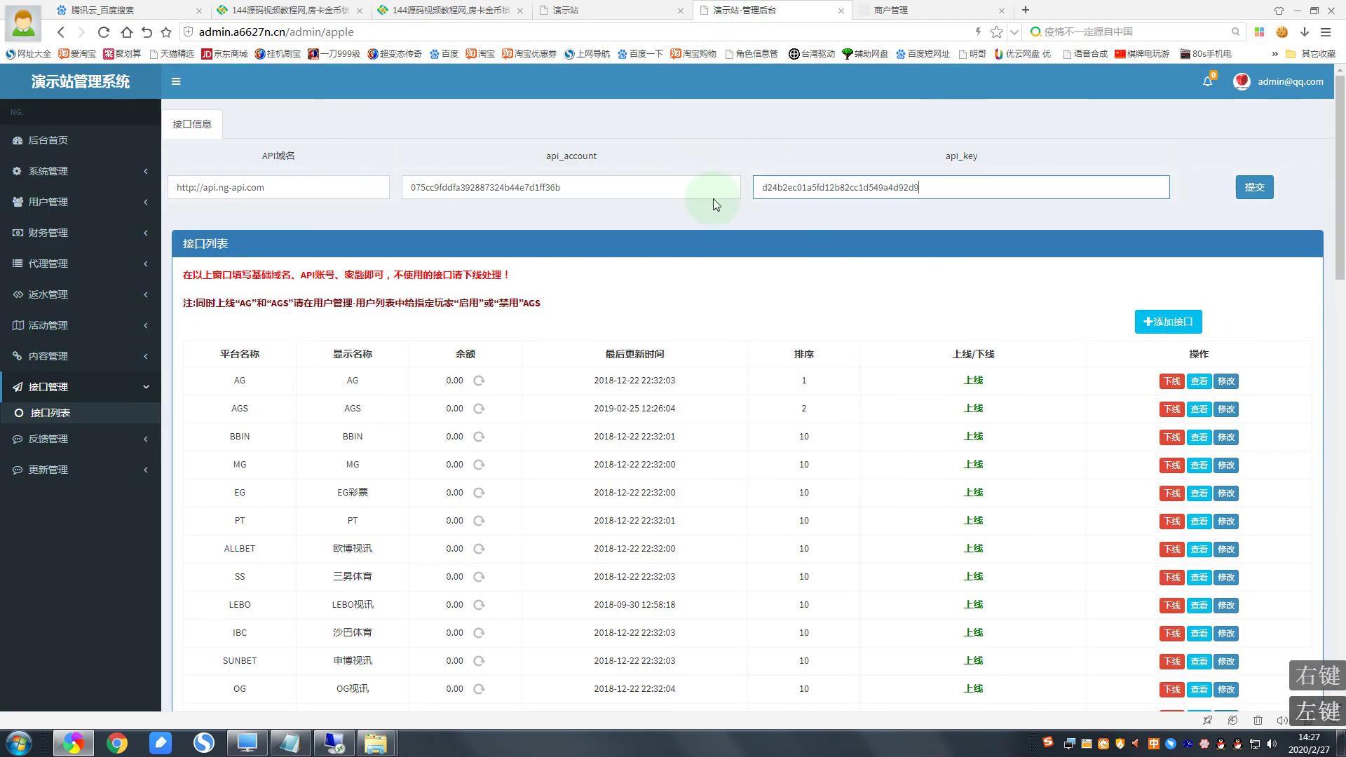
Step: Submit the interface settings, dismiss the confirmation, and close the NG apiKey dialog
{"action": "left_click", "coordinate": [1258, 196]}
{"action": "left_click", "coordinate": [1255, 190]}
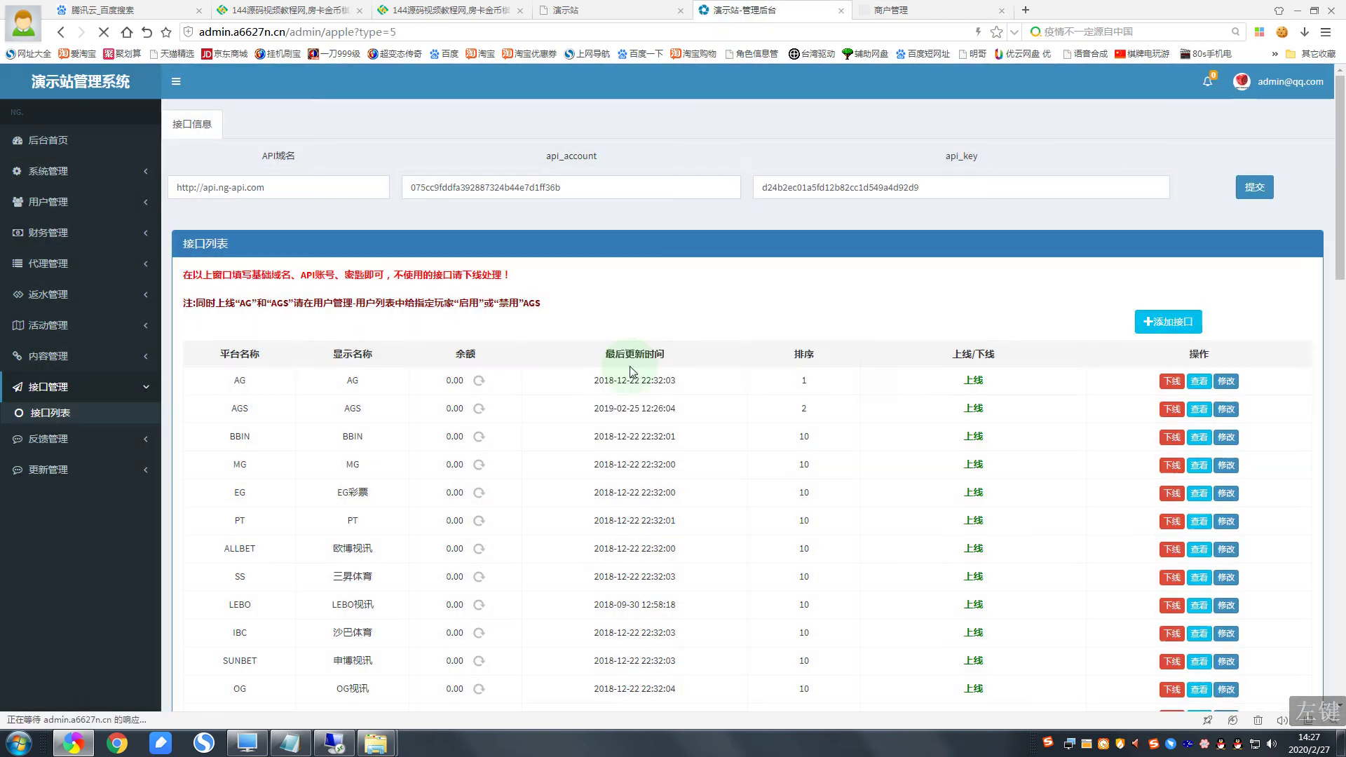
{"action": "left_click", "coordinate": [583, 344]}
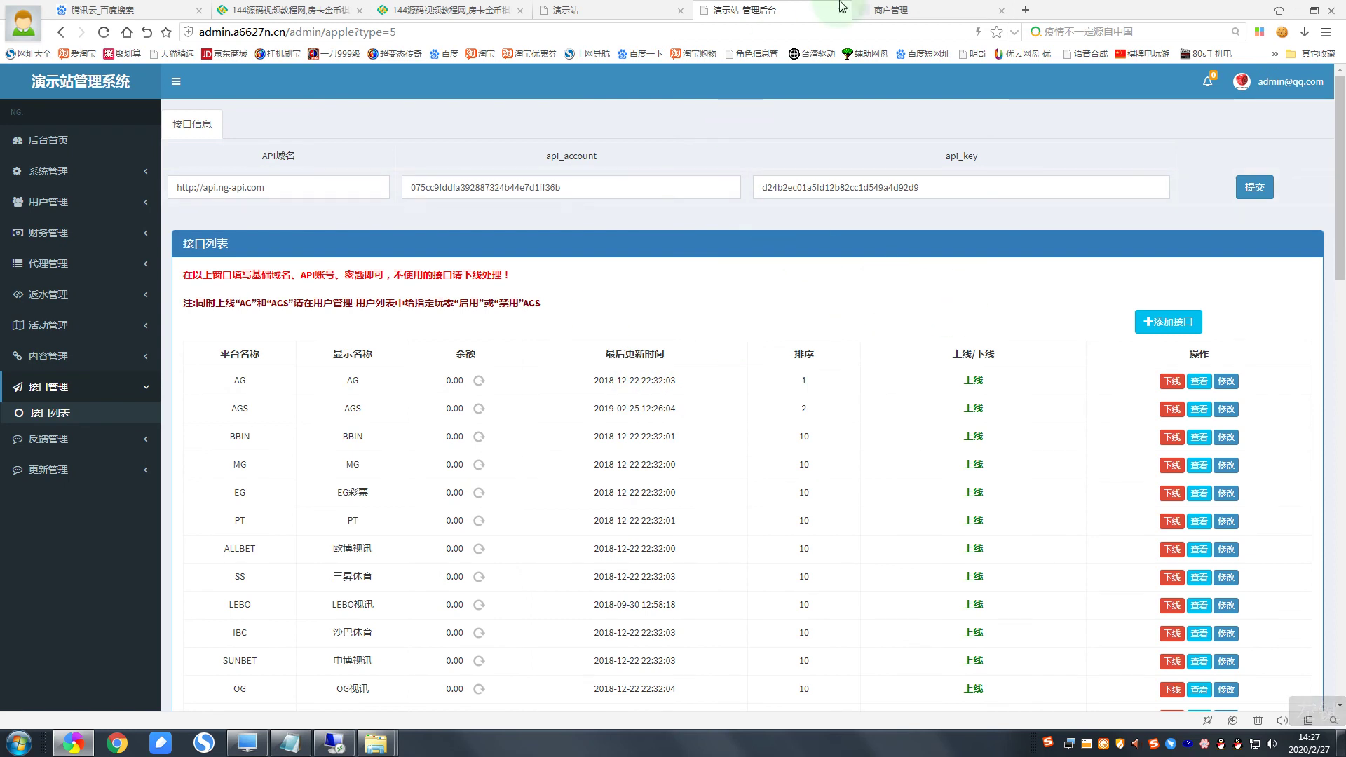
{"action": "left_click", "coordinate": [900, 8]}
{"action": "left_click", "coordinate": [744, 490]}
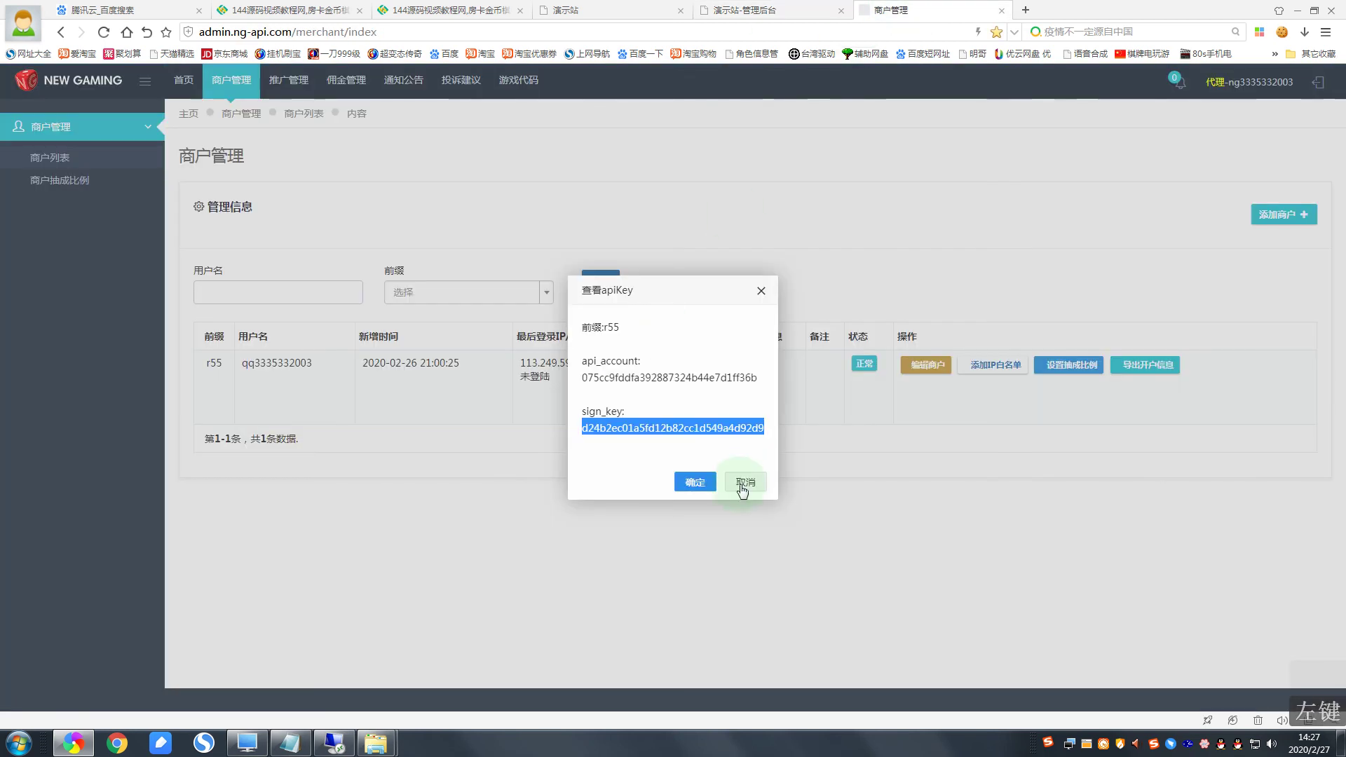
{"action": "left_click", "coordinate": [758, 299]}
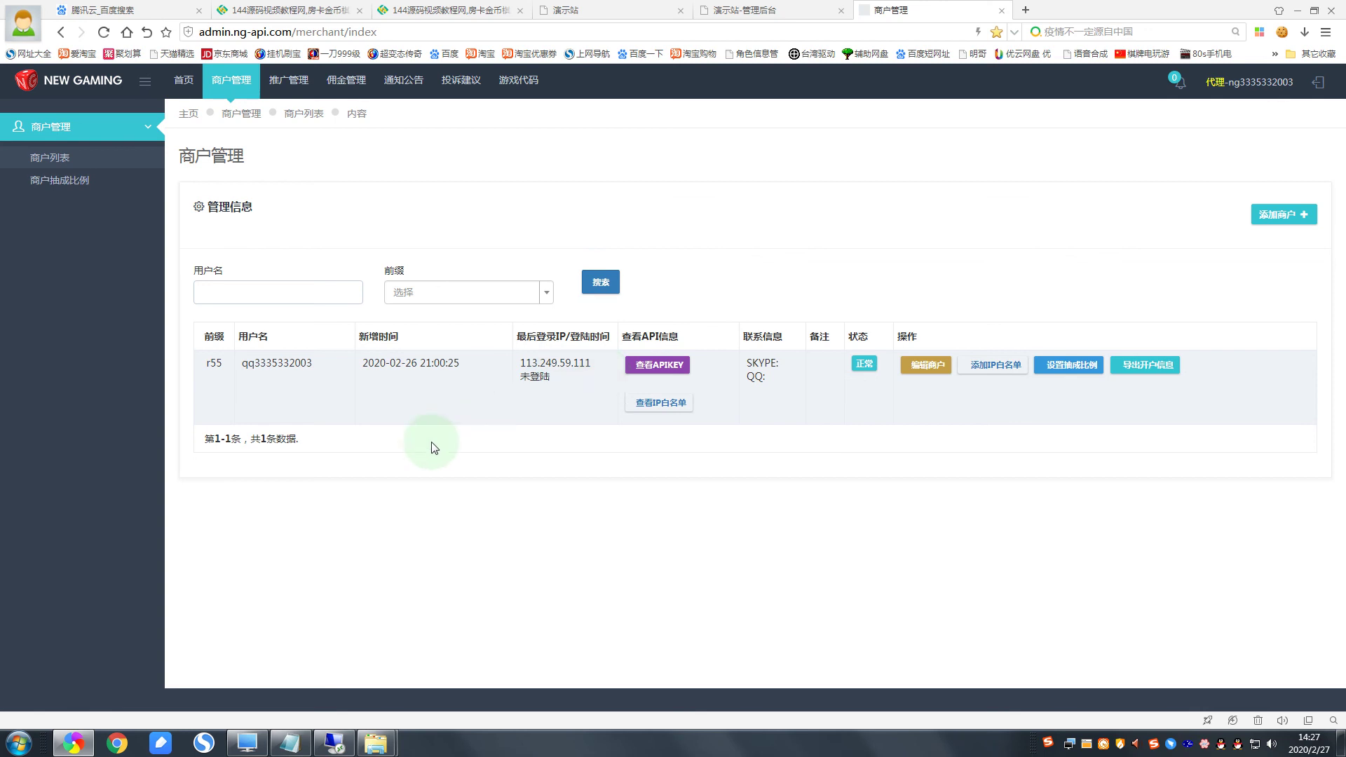
Step: On the remote server, browse to C:\PHP程序+数据库+工具包\win+php环境工具包\NG下注记录采集器x1
{"action": "left_click", "coordinate": [334, 742]}
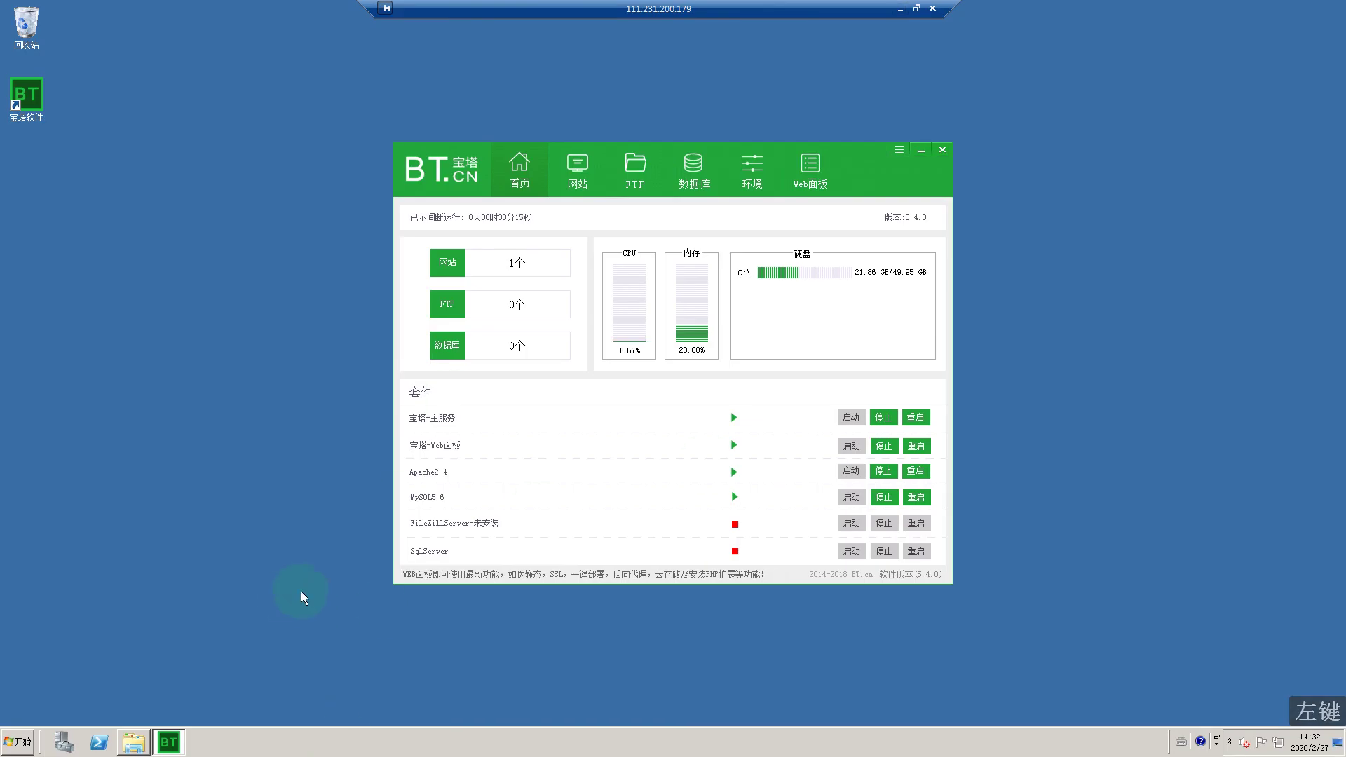
{"action": "left_click", "coordinate": [18, 741]}
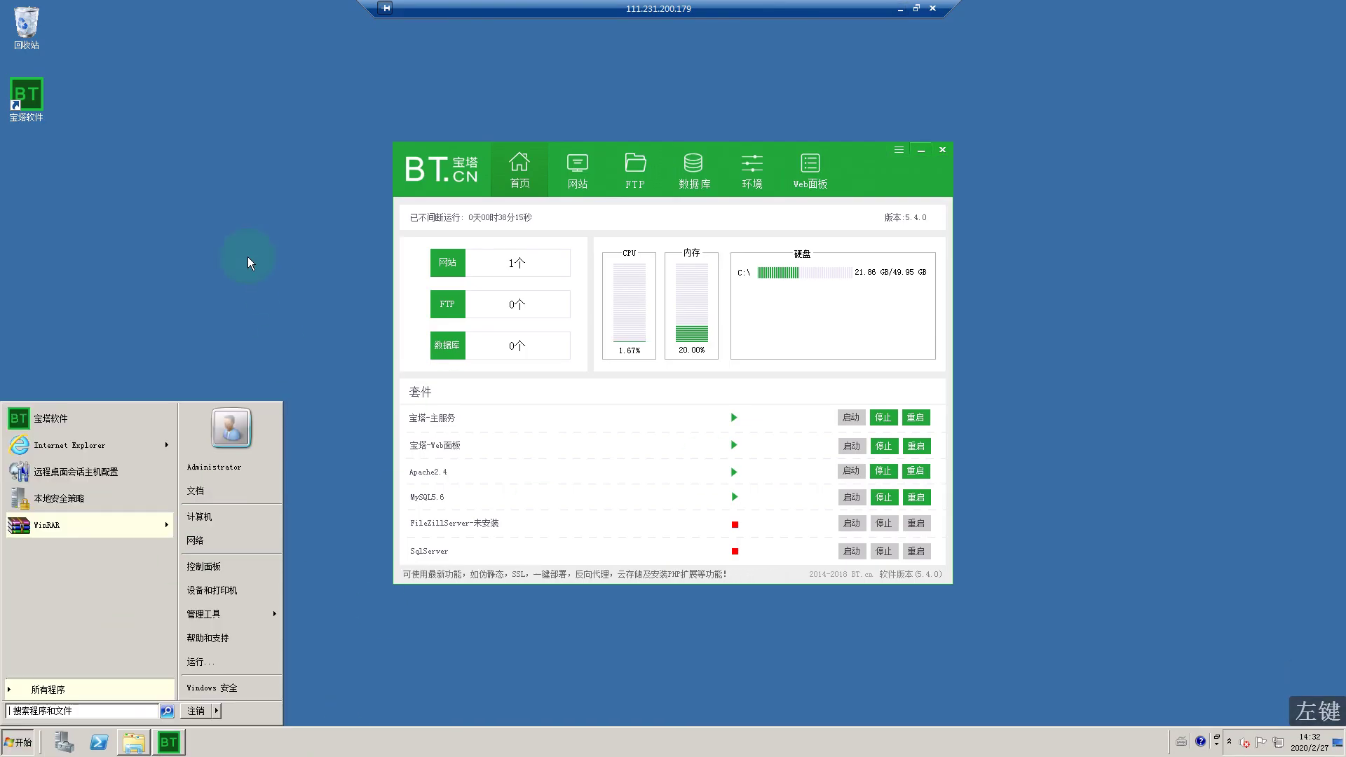
{"action": "left_click", "coordinate": [210, 517]}
{"action": "double_click", "coordinate": [456, 246]}
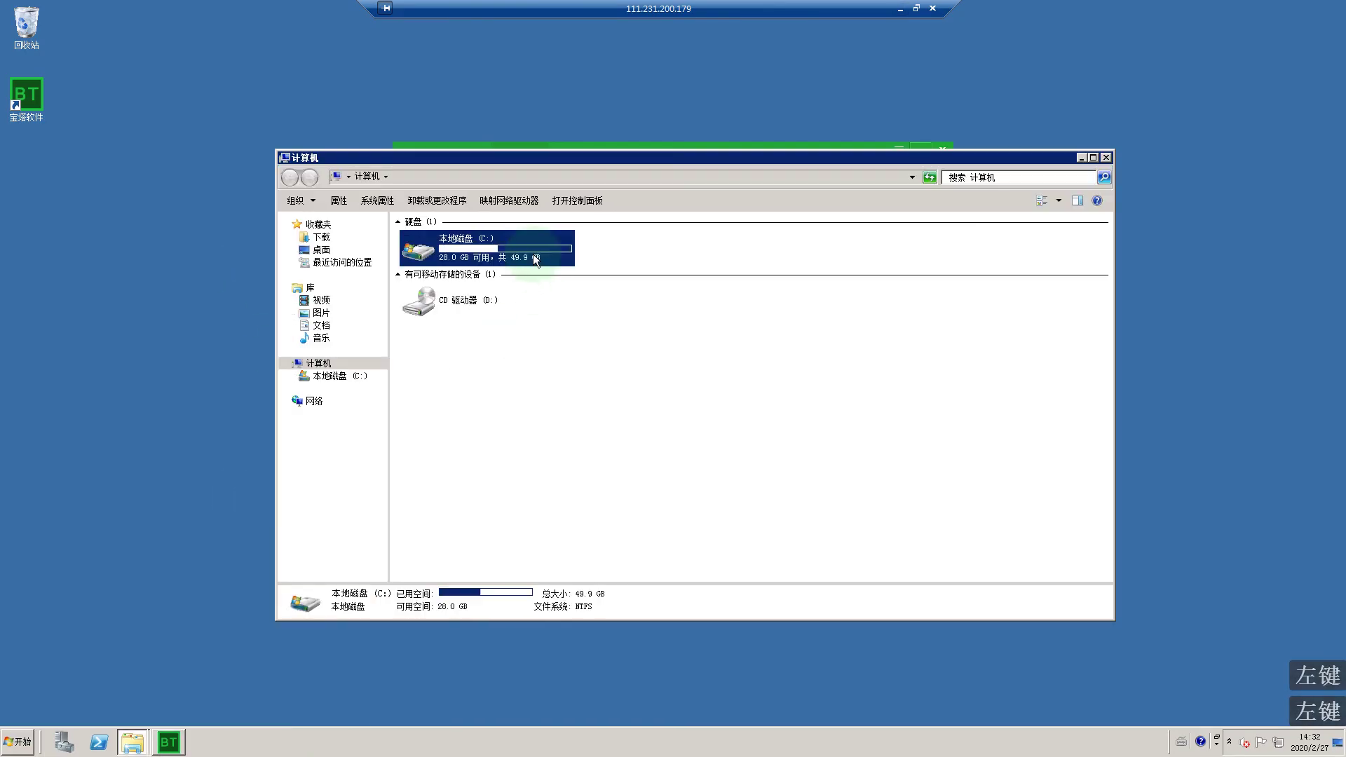
{"action": "double_click", "coordinate": [458, 270]}
{"action": "double_click", "coordinate": [463, 239]}
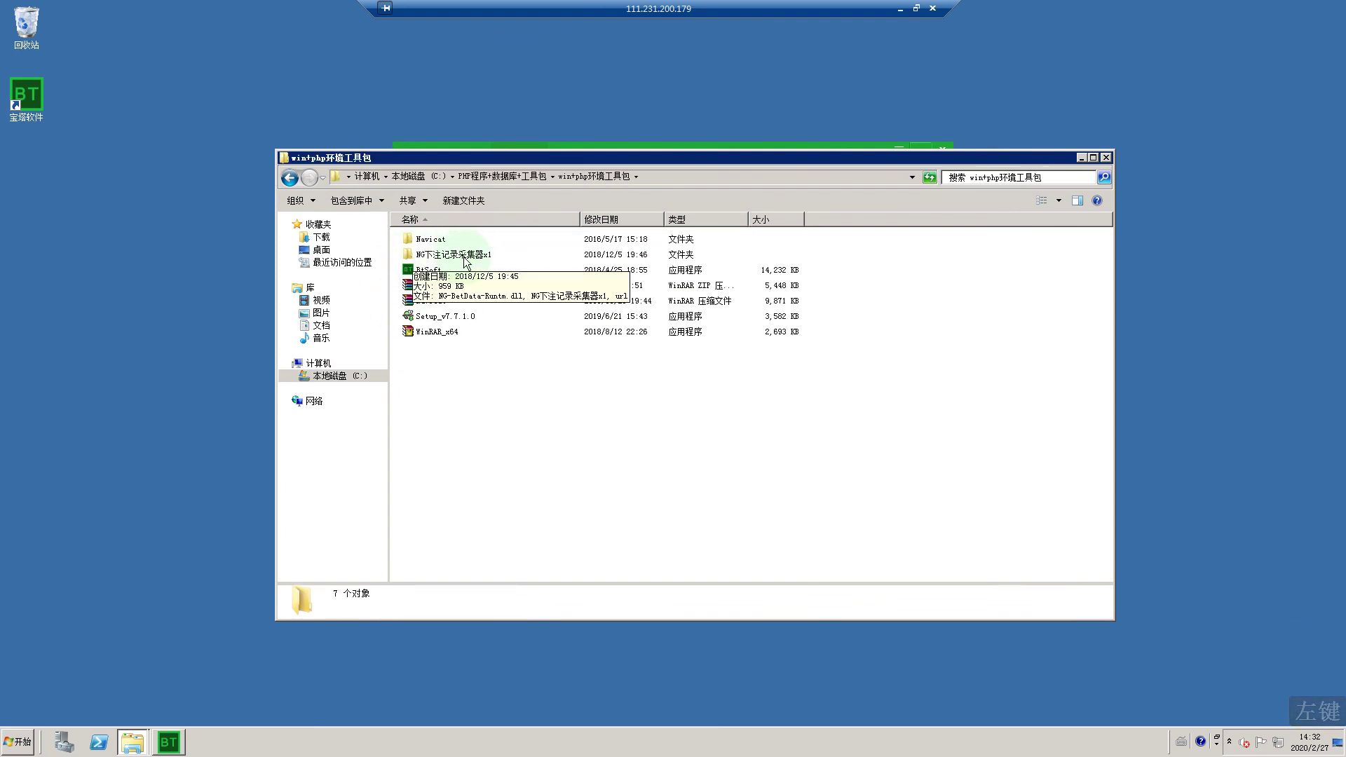
{"action": "double_click", "coordinate": [459, 256]}
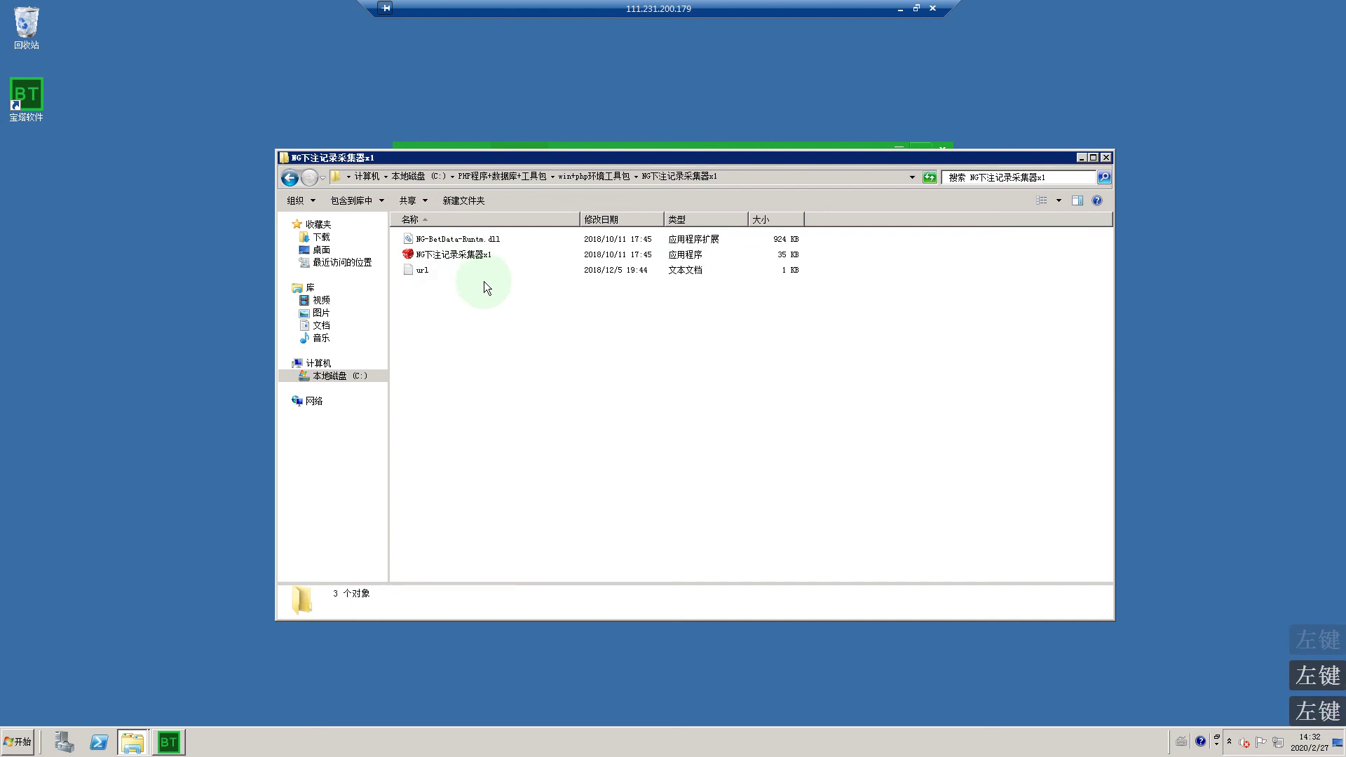
Step: Open url.txt with Edit with Notepad++
{"action": "left_click", "coordinate": [418, 273]}
{"action": "right_click", "coordinate": [414, 271]}
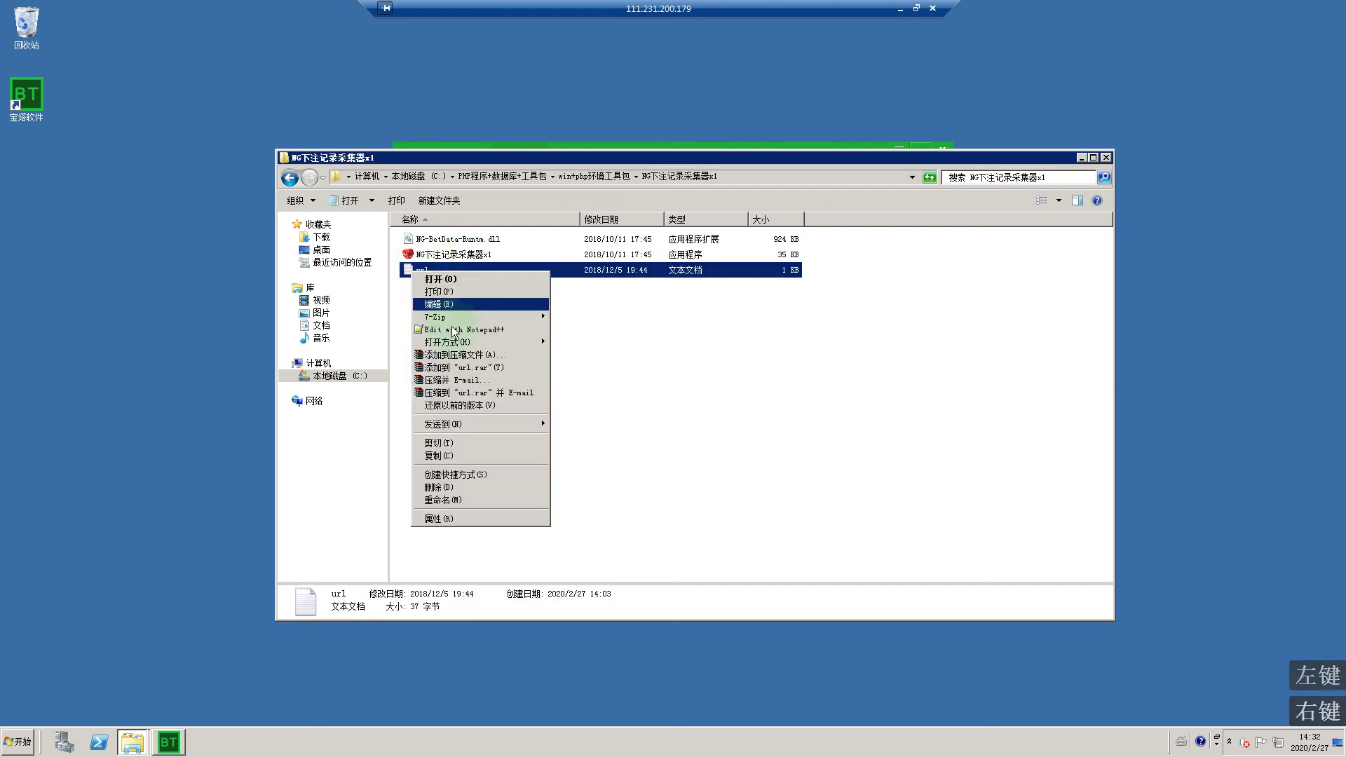
{"action": "left_click", "coordinate": [452, 328]}
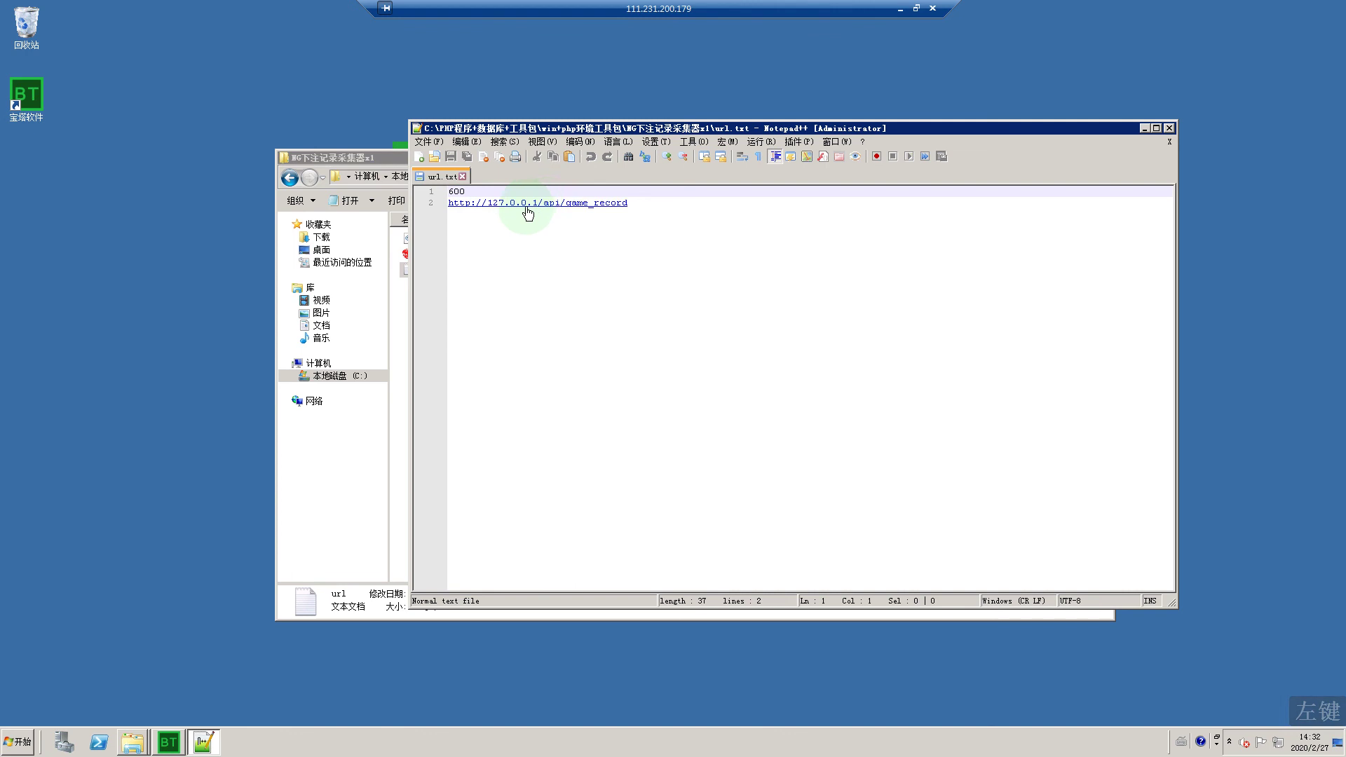
{"action": "left_click", "coordinate": [901, 10]}
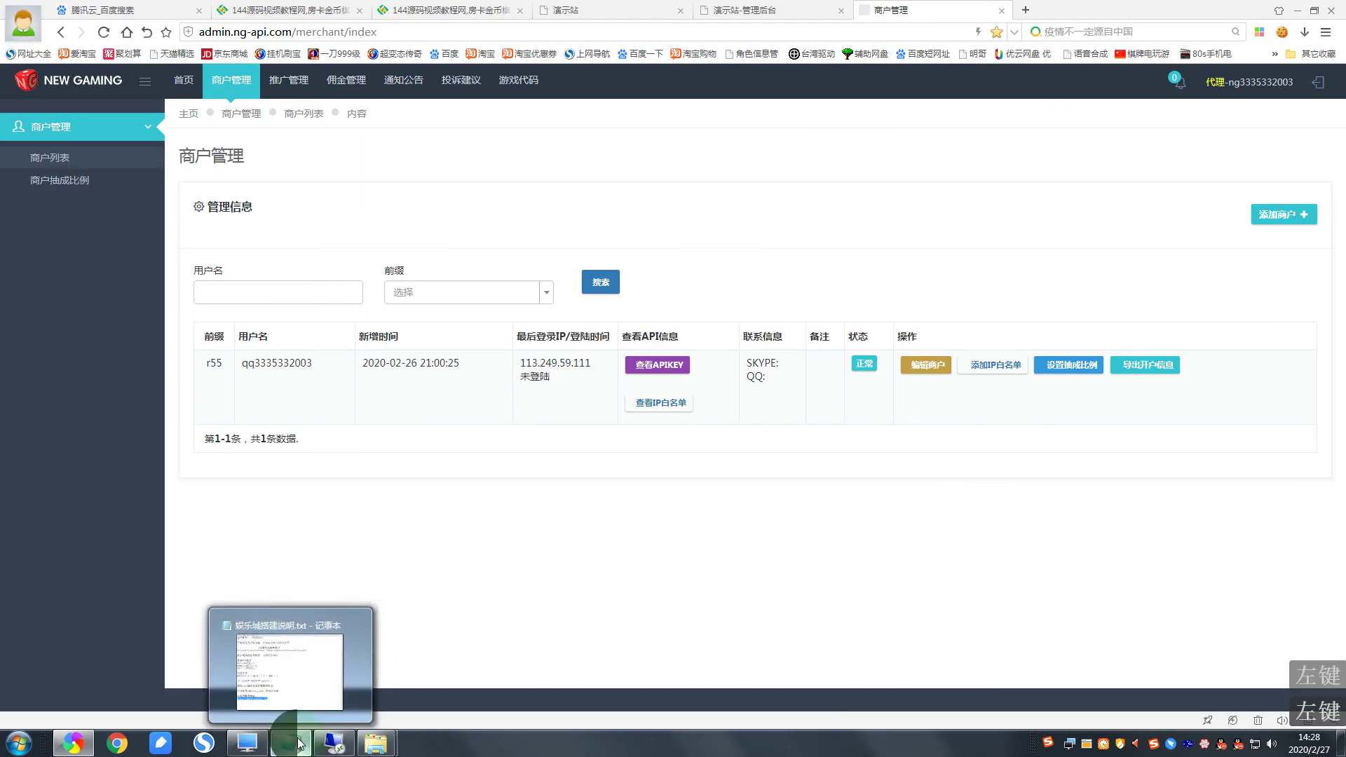
{"action": "left_click", "coordinate": [298, 743]}
{"action": "left_click_drag", "start_coordinate": [508, 295], "coordinate": [364, 293]}
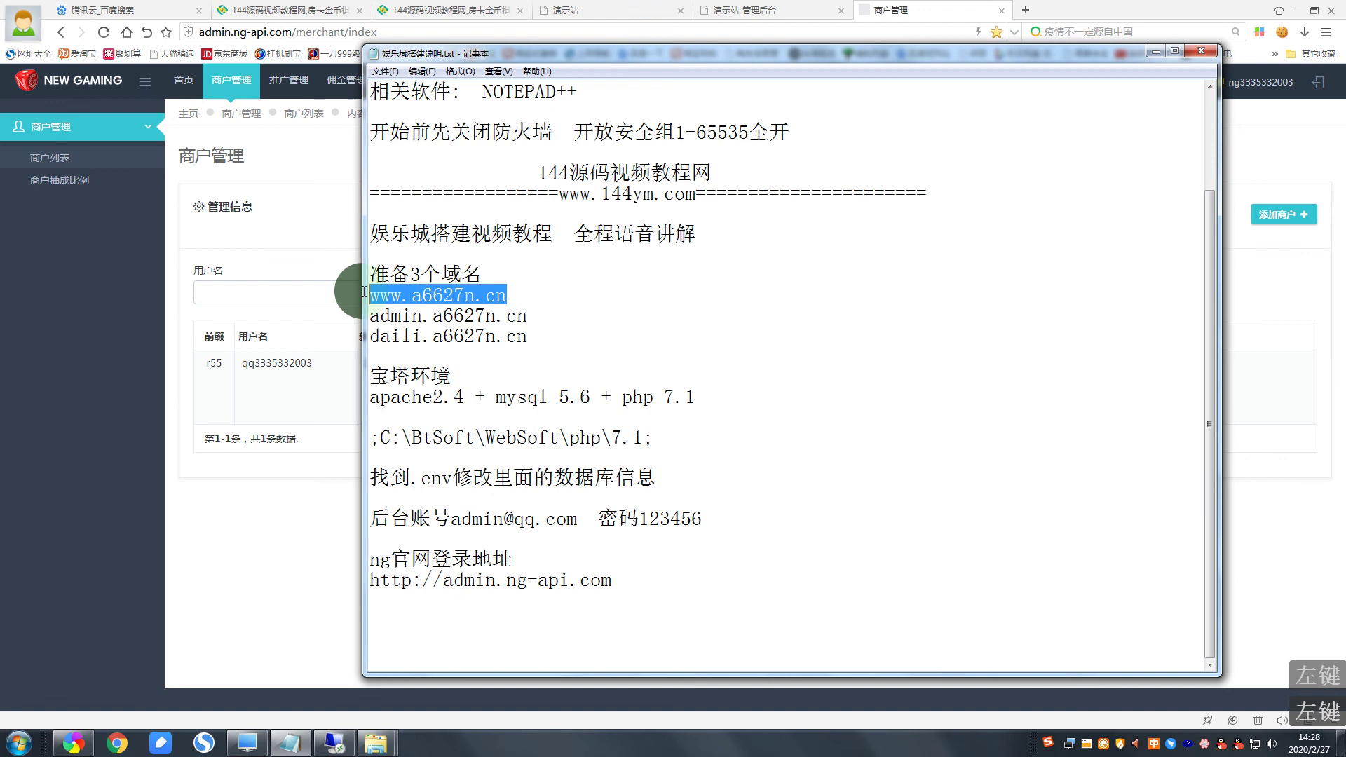
{"action": "right_click", "coordinate": [363, 293]}
{"action": "left_click", "coordinate": [394, 326]}
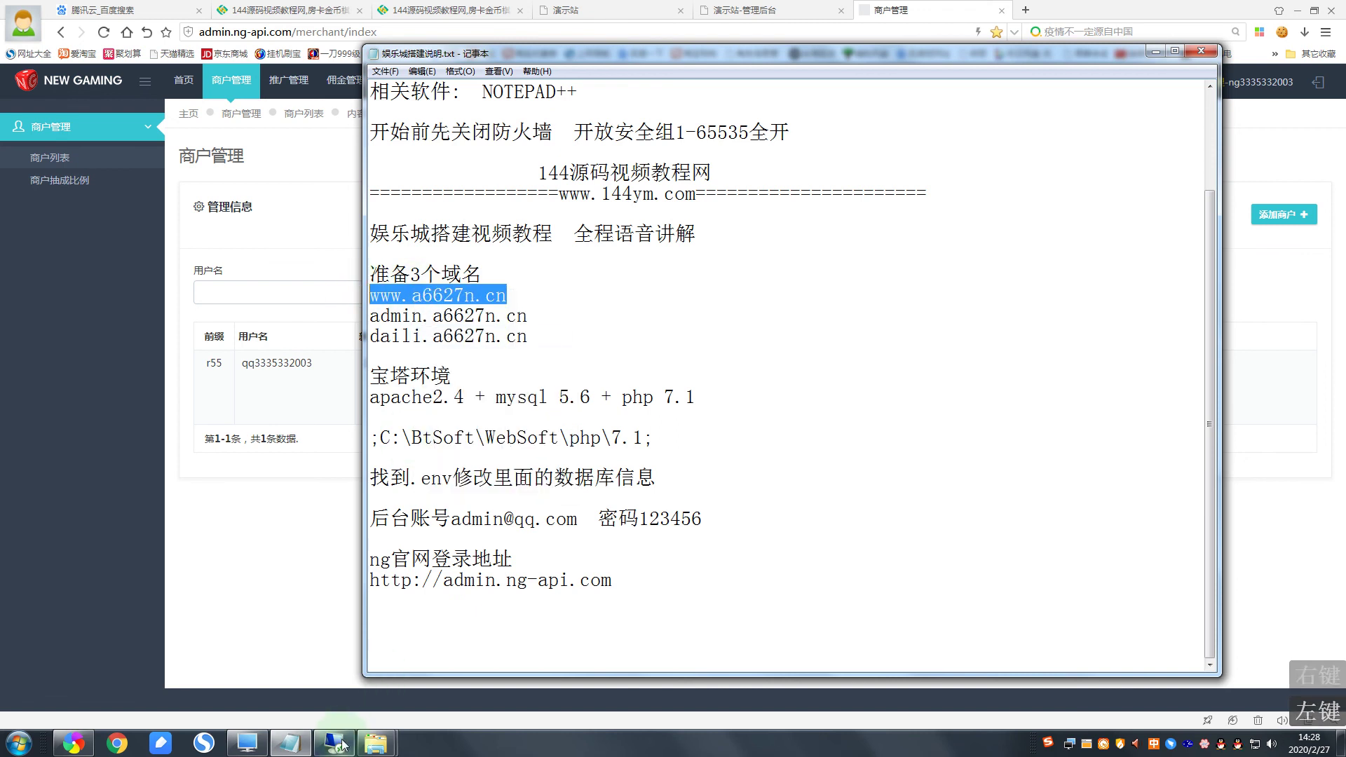
{"action": "left_click", "coordinate": [333, 744]}
{"action": "left_click", "coordinate": [489, 203]}
{"action": "left_click_drag", "start_coordinate": [508, 208], "coordinate": [540, 204]}
{"action": "right_click", "coordinate": [530, 200]}
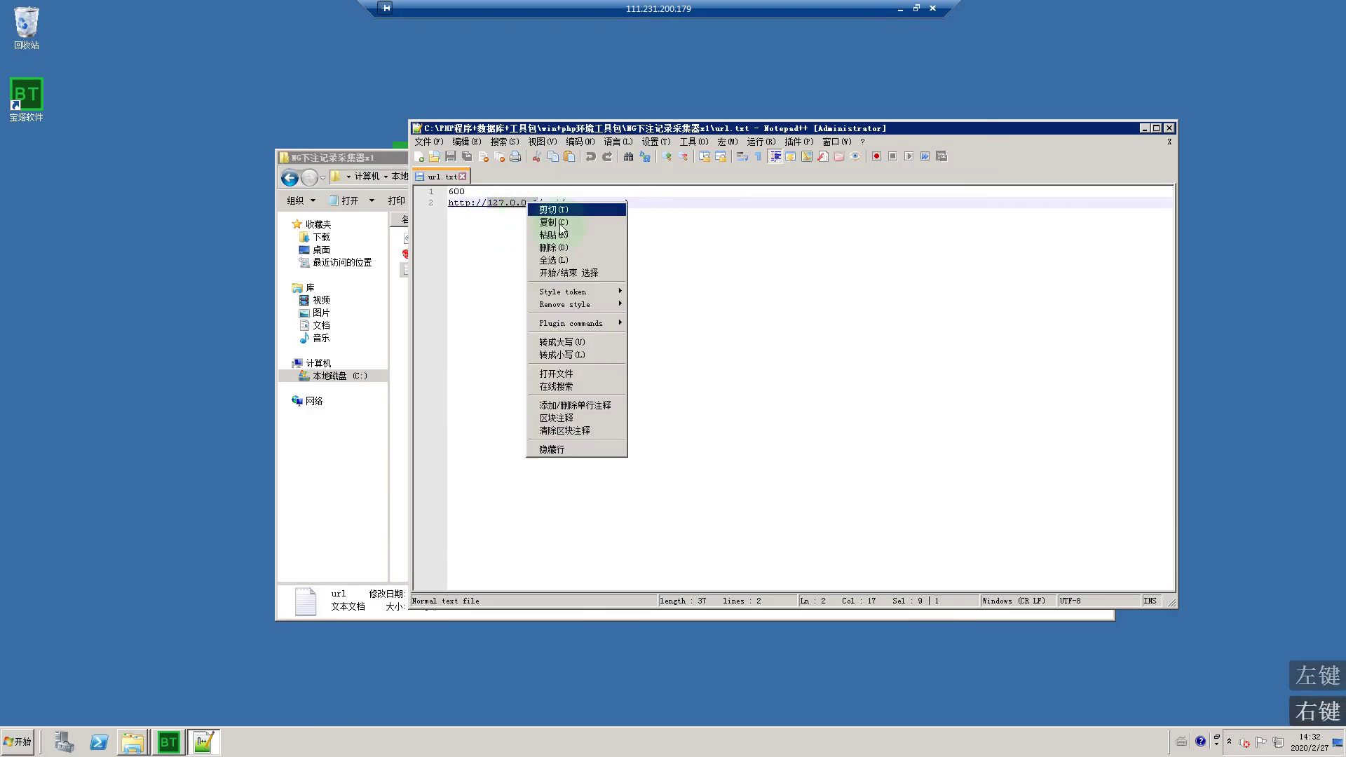
{"action": "left_click", "coordinate": [582, 235]}
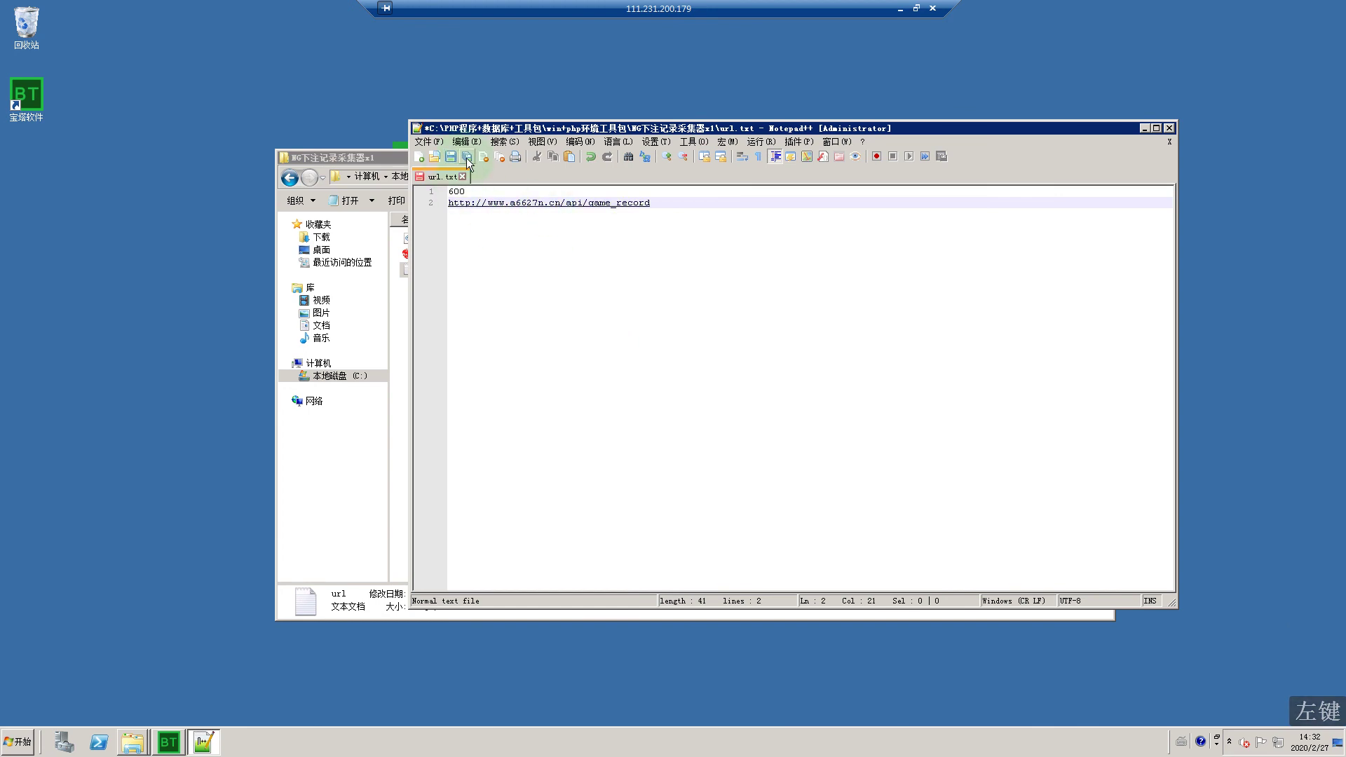
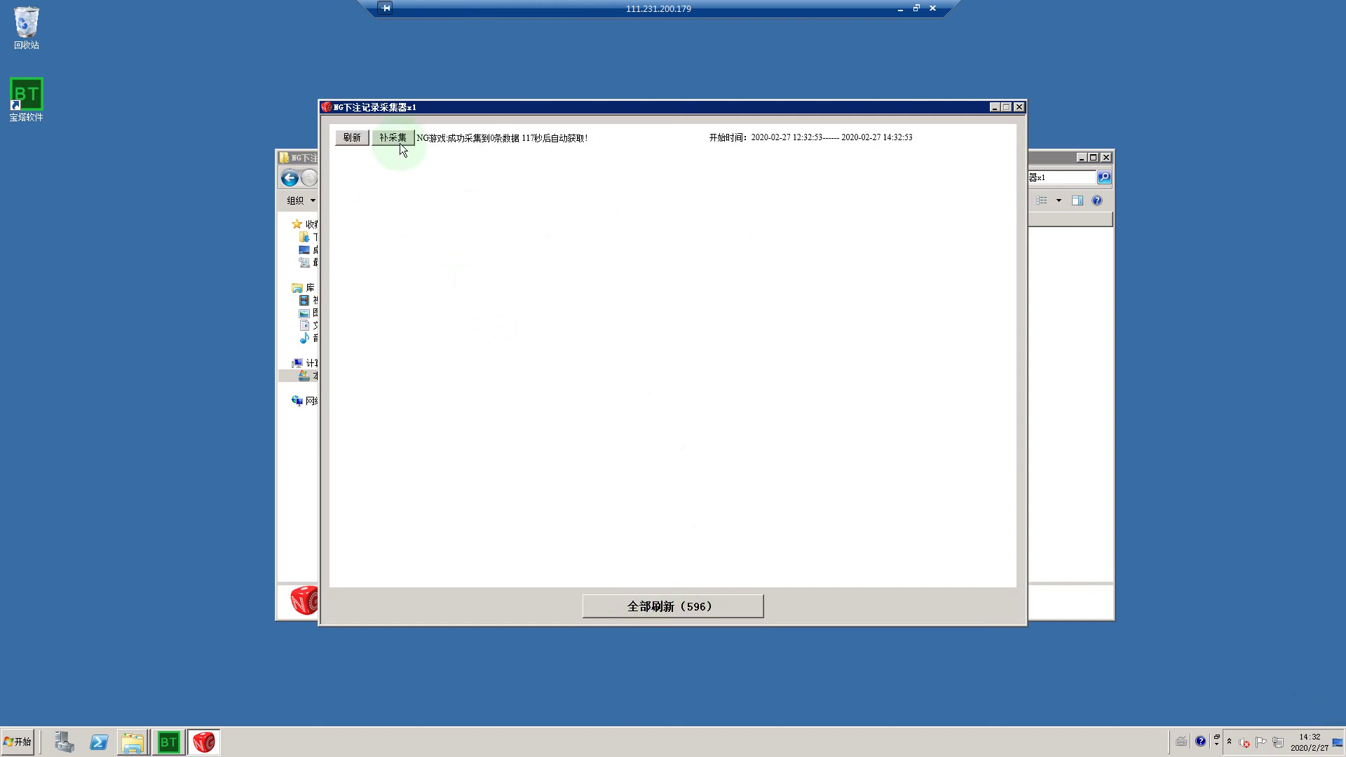
Step: Start a 补采集 supplementary bet-record collection, move the collector aside, and minimize Remote Desktop
{"action": "left_click", "coordinate": [350, 138]}
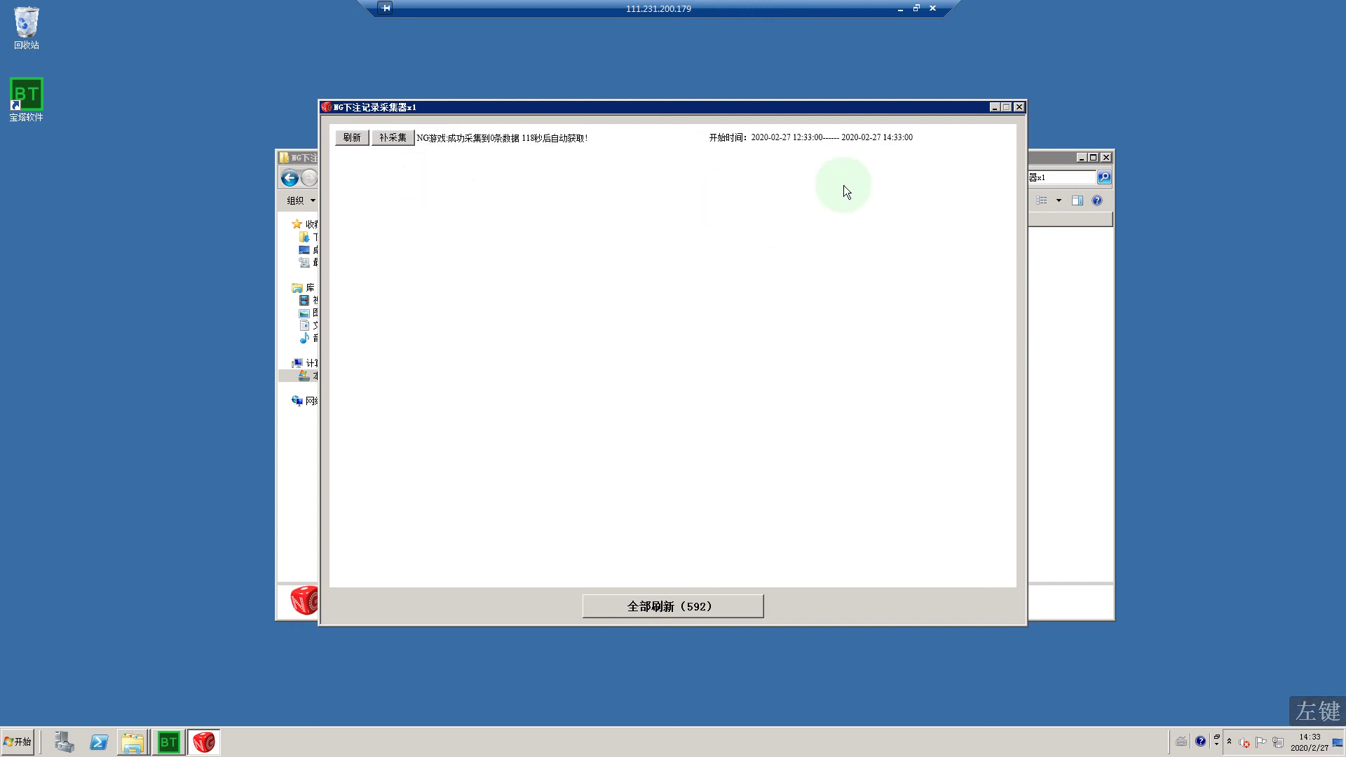
{"action": "left_click_drag", "start_coordinate": [724, 103], "coordinate": [461, 98]}
{"action": "left_click", "coordinate": [899, 11]}
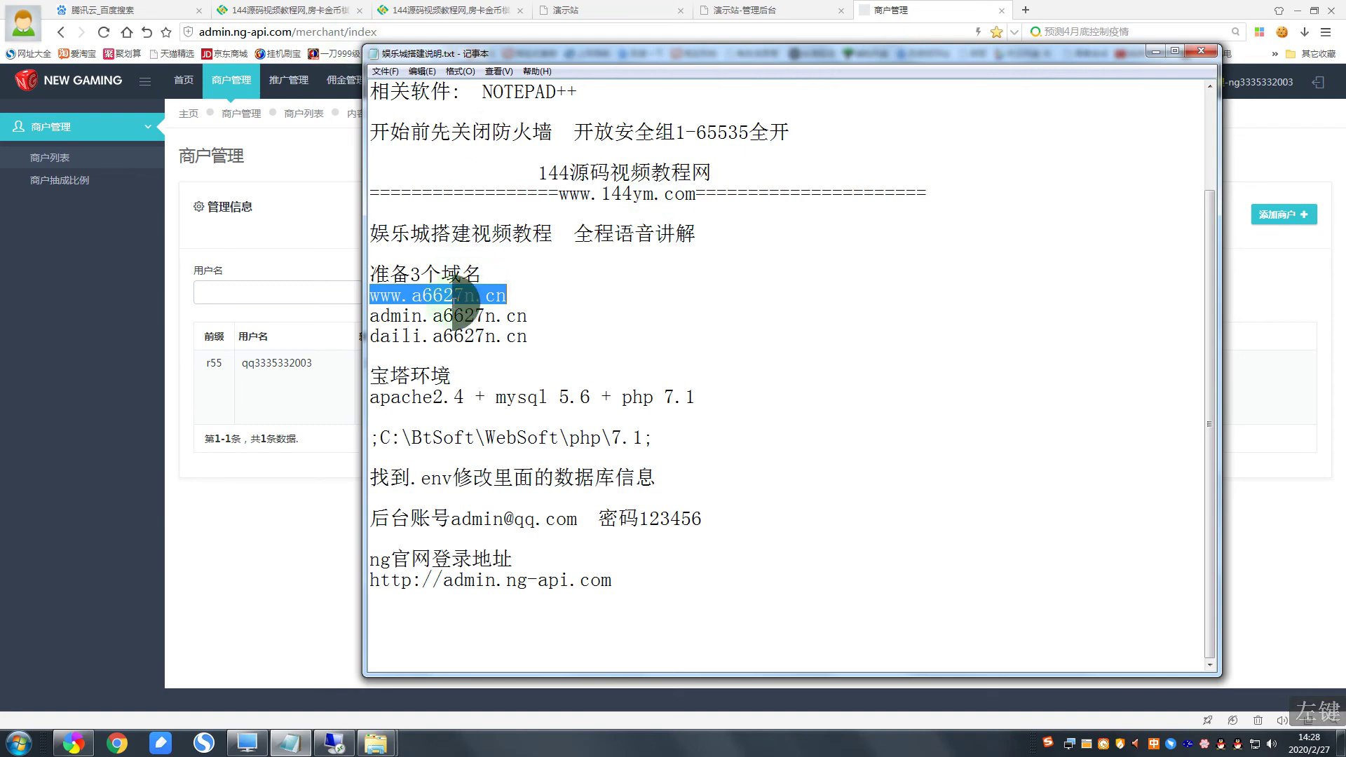
{"action": "right_click", "coordinate": [453, 303]}
{"action": "left_click", "coordinate": [491, 347]}
{"action": "left_click", "coordinate": [617, 10]}
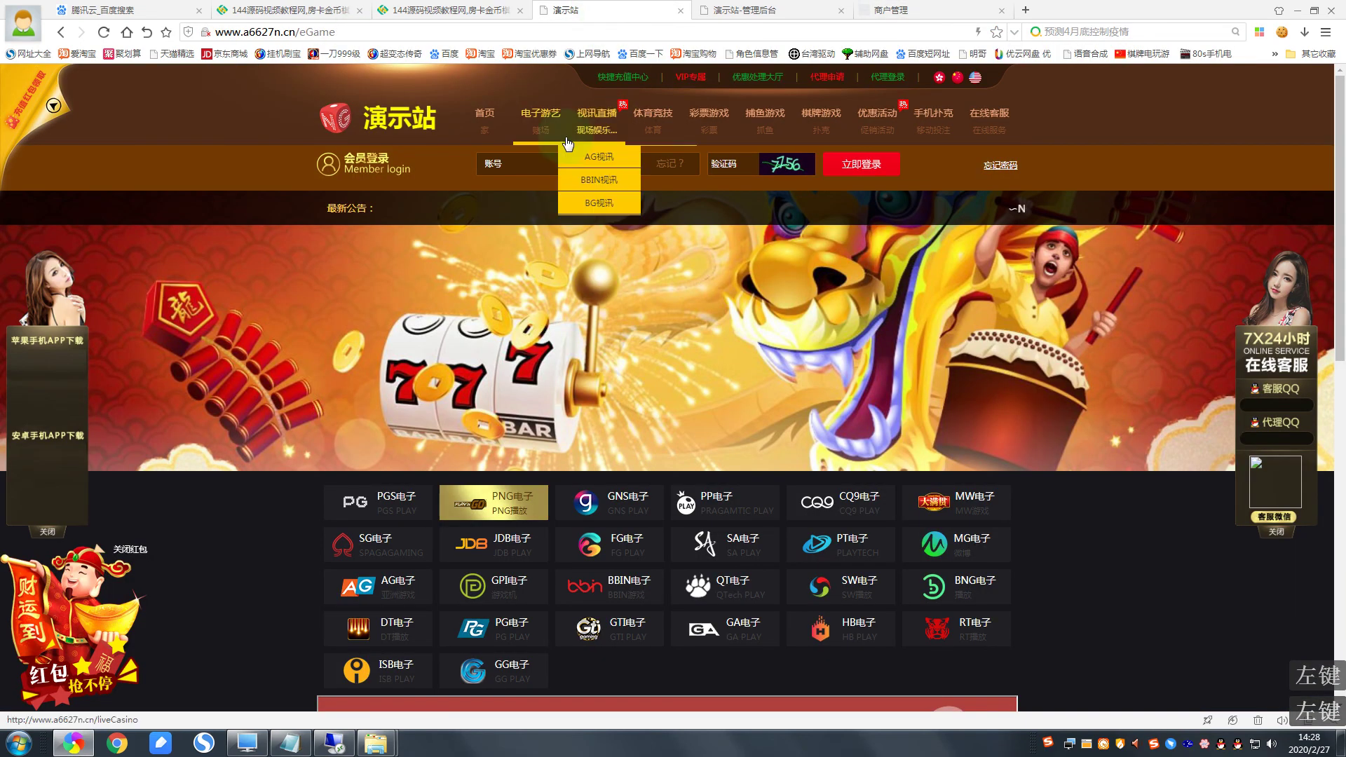
Step: Reload the demo site and go to its 首页 home page
{"action": "right_click", "coordinate": [456, 129]}
{"action": "left_click", "coordinate": [475, 136]}
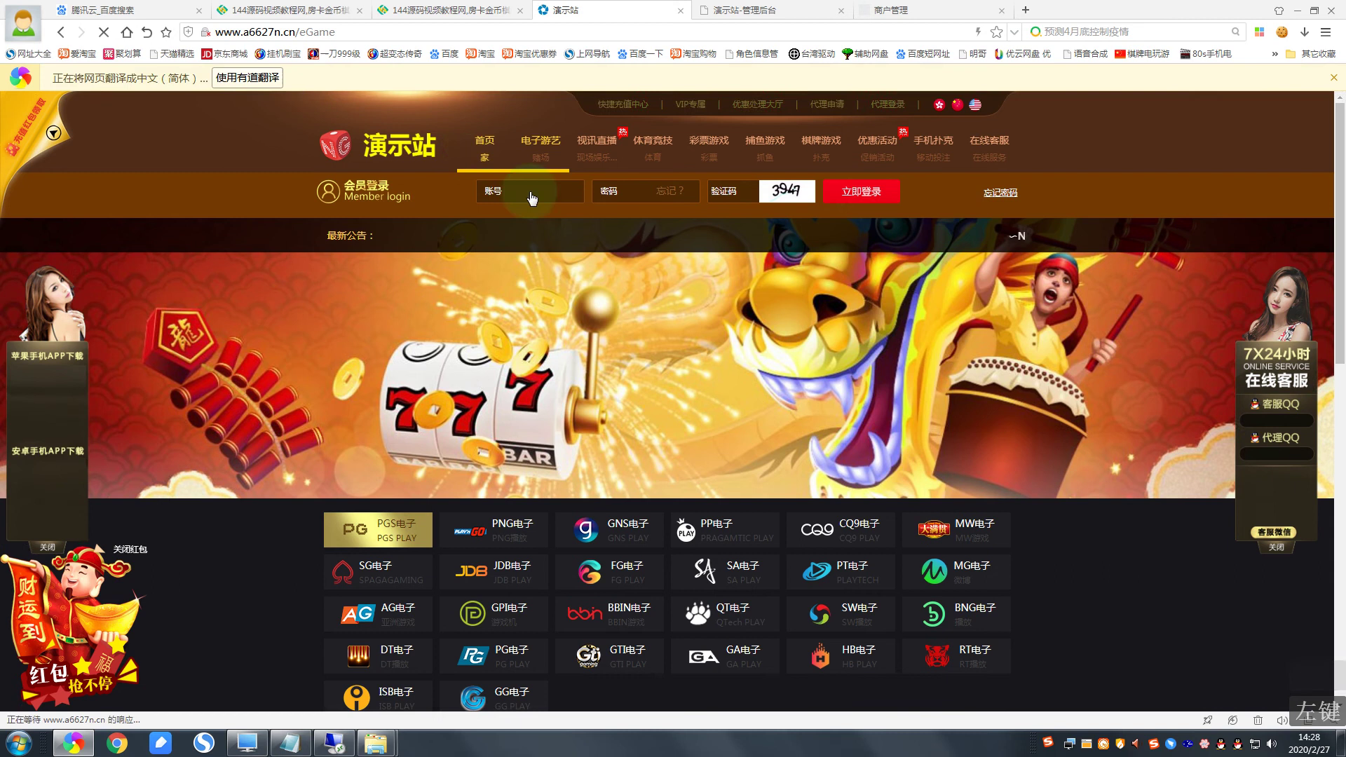
{"action": "scroll", "coordinate": [486, 149], "scroll_direction": "down", "scroll_amount": 6}
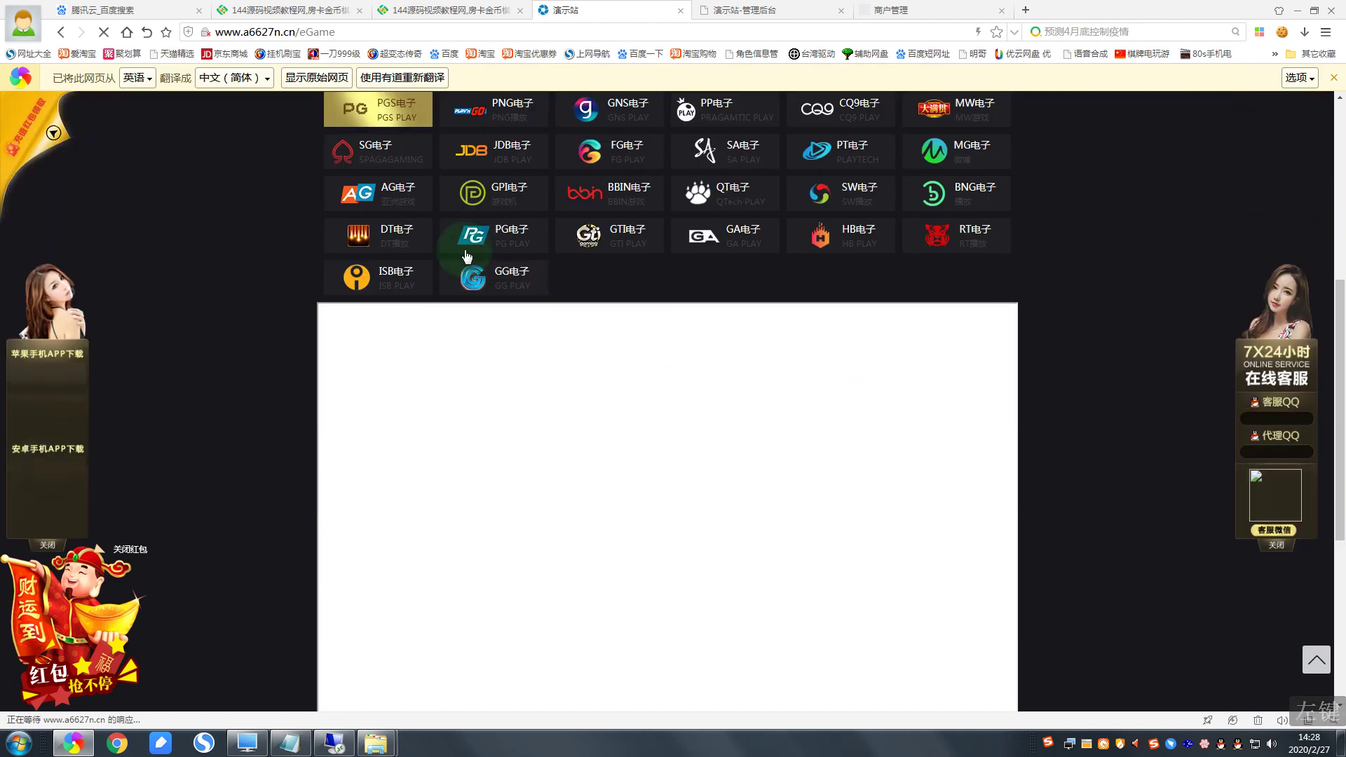
{"action": "scroll", "coordinate": [536, 250], "scroll_direction": "up", "scroll_amount": 5}
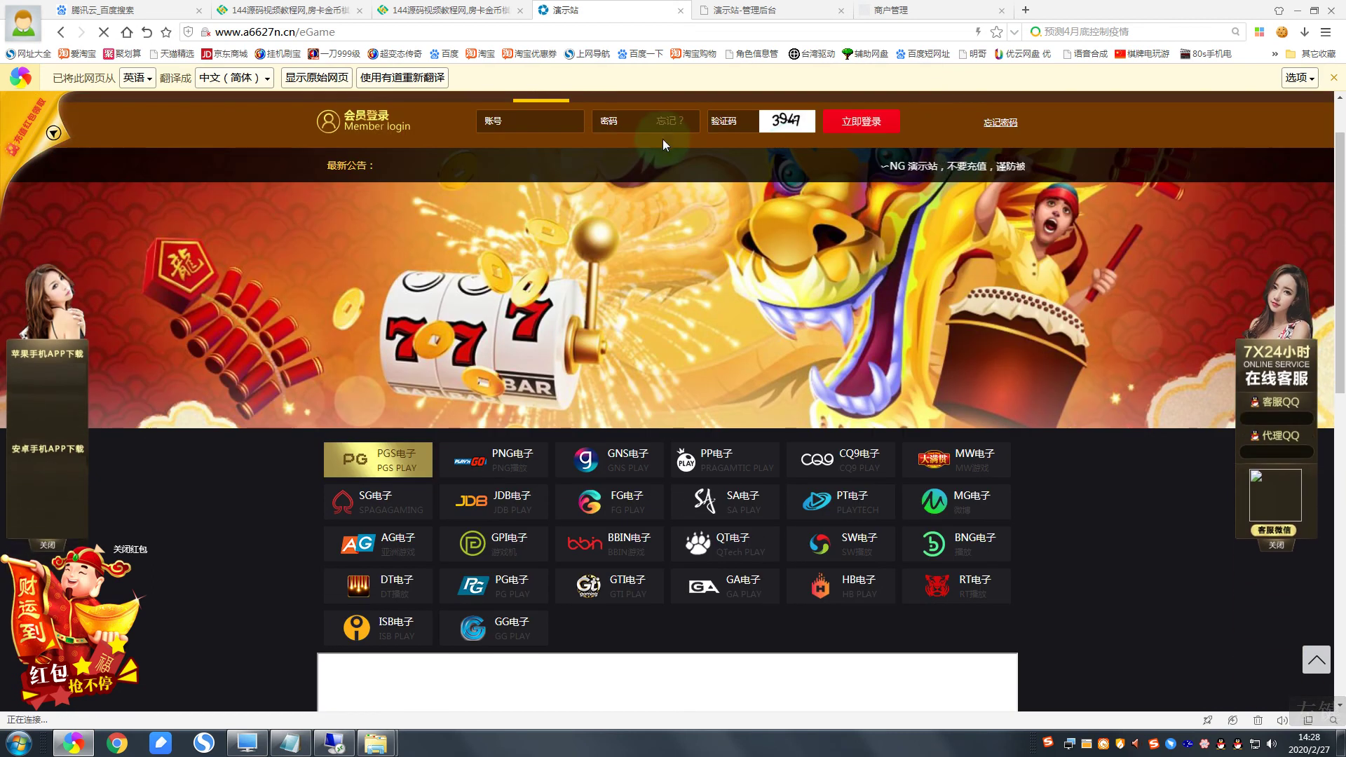
{"action": "scroll", "coordinate": [663, 139], "scroll_direction": "up", "scroll_amount": 1}
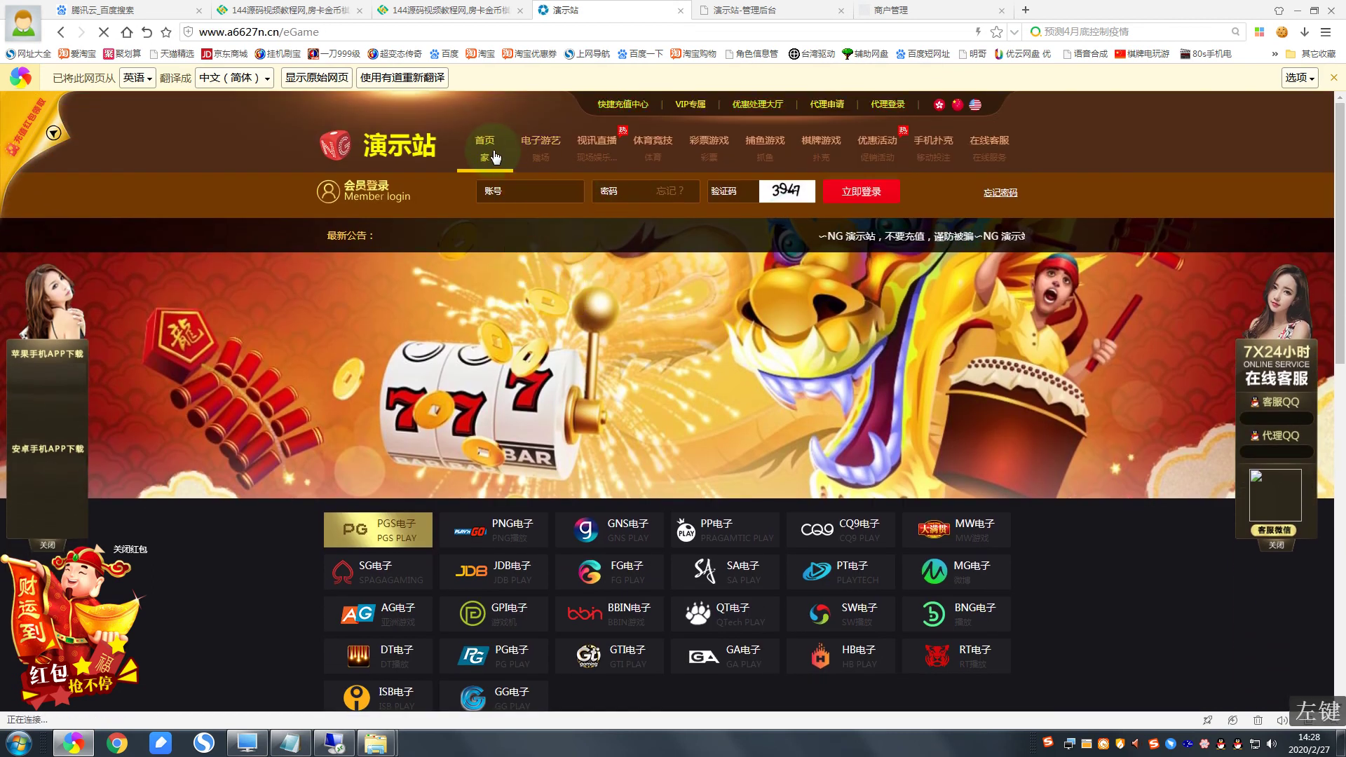
{"action": "left_click", "coordinate": [493, 156]}
{"action": "scroll", "coordinate": [537, 310], "scroll_direction": "down", "scroll_amount": 6}
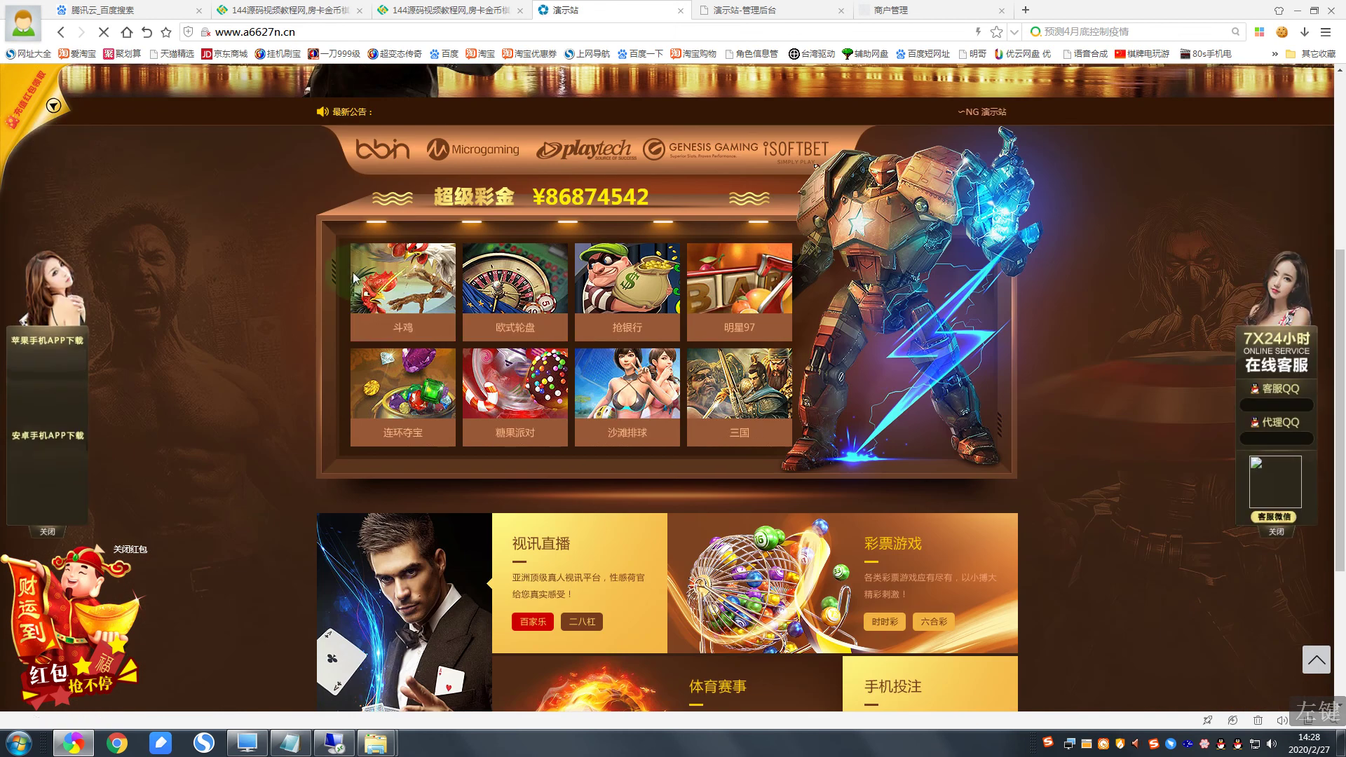
{"action": "scroll", "coordinate": [329, 289], "scroll_direction": "down", "scroll_amount": 4}
{"action": "scroll", "coordinate": [414, 261], "scroll_direction": "up", "scroll_amount": 3}
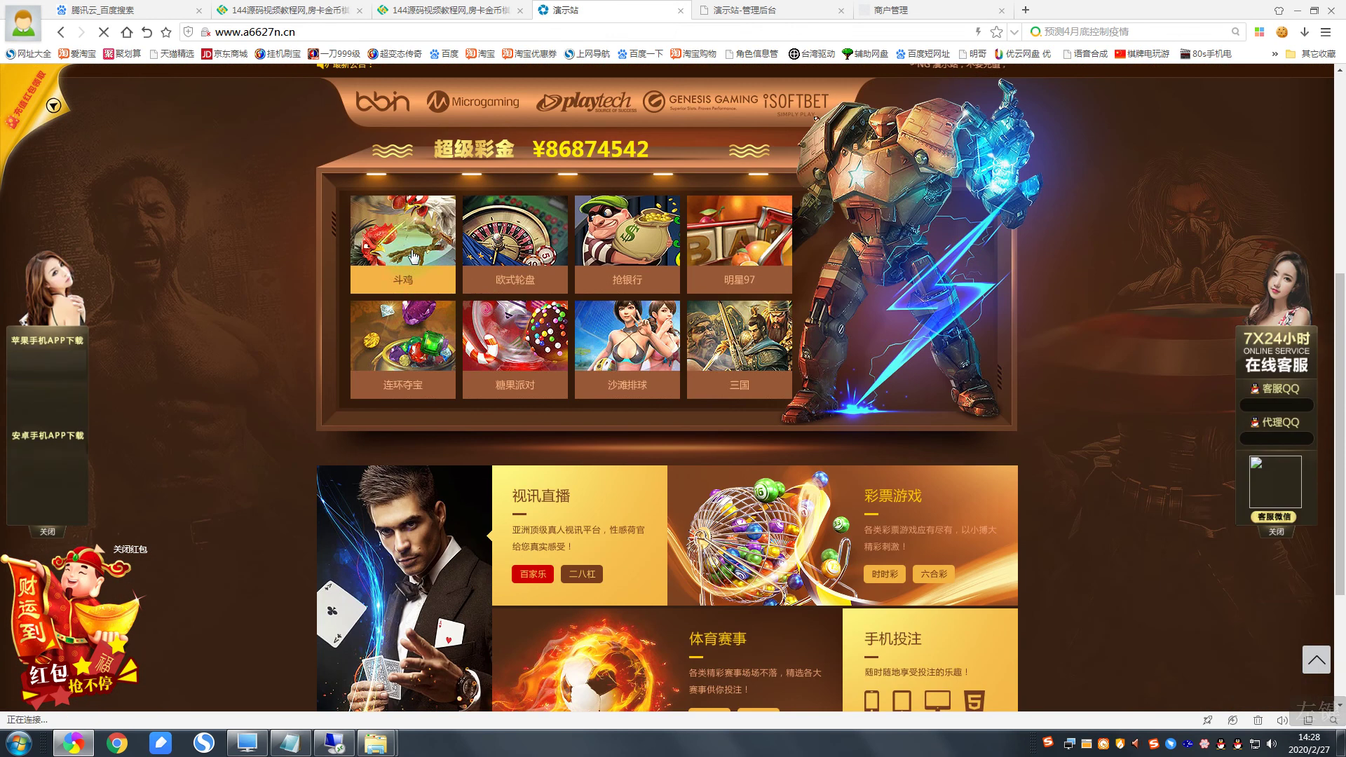
Step: Open the /eGame page via the 斗鸡 tile and launch 麻辣火锅 from the PGS电子 list in trial mode
{"action": "left_click", "coordinate": [414, 262]}
{"action": "scroll", "coordinate": [566, 345], "scroll_direction": "down", "scroll_amount": 5}
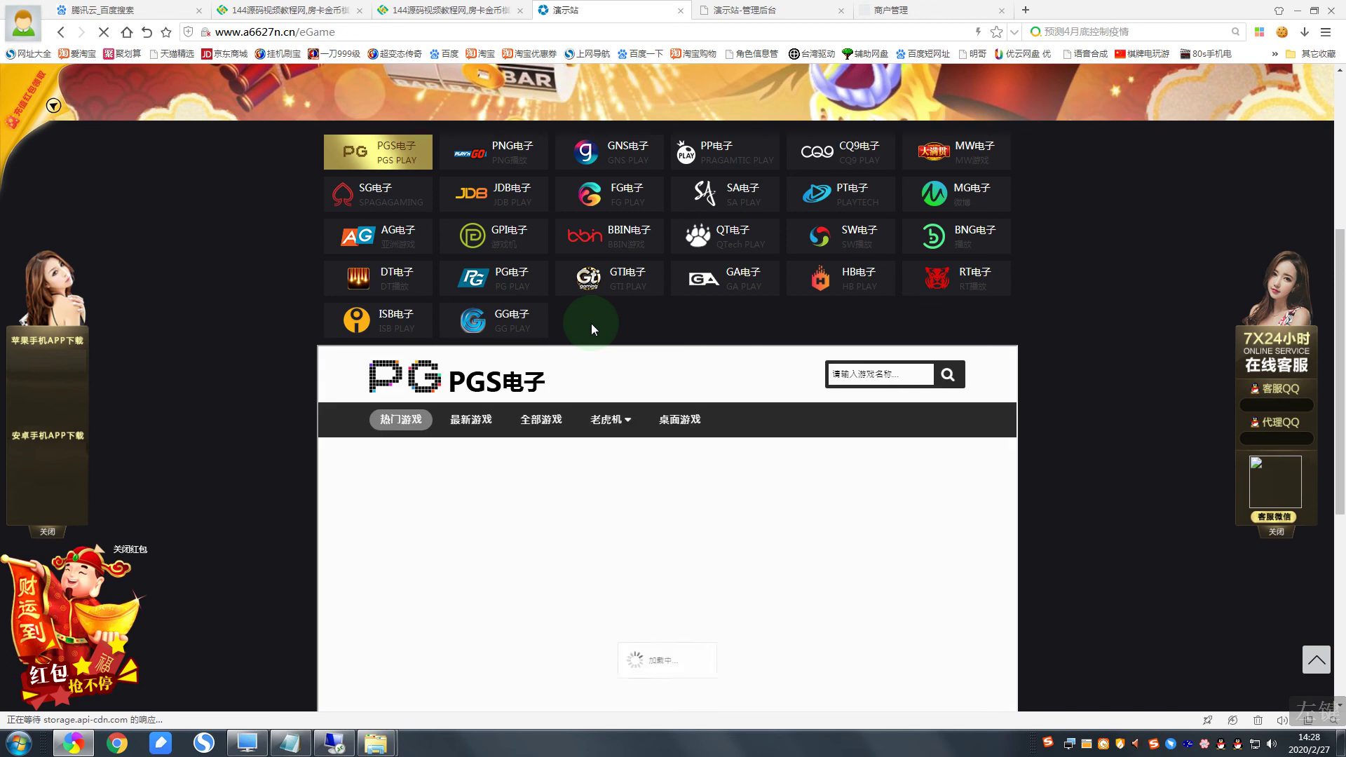
{"action": "scroll", "coordinate": [591, 323], "scroll_direction": "down", "scroll_amount": 3}
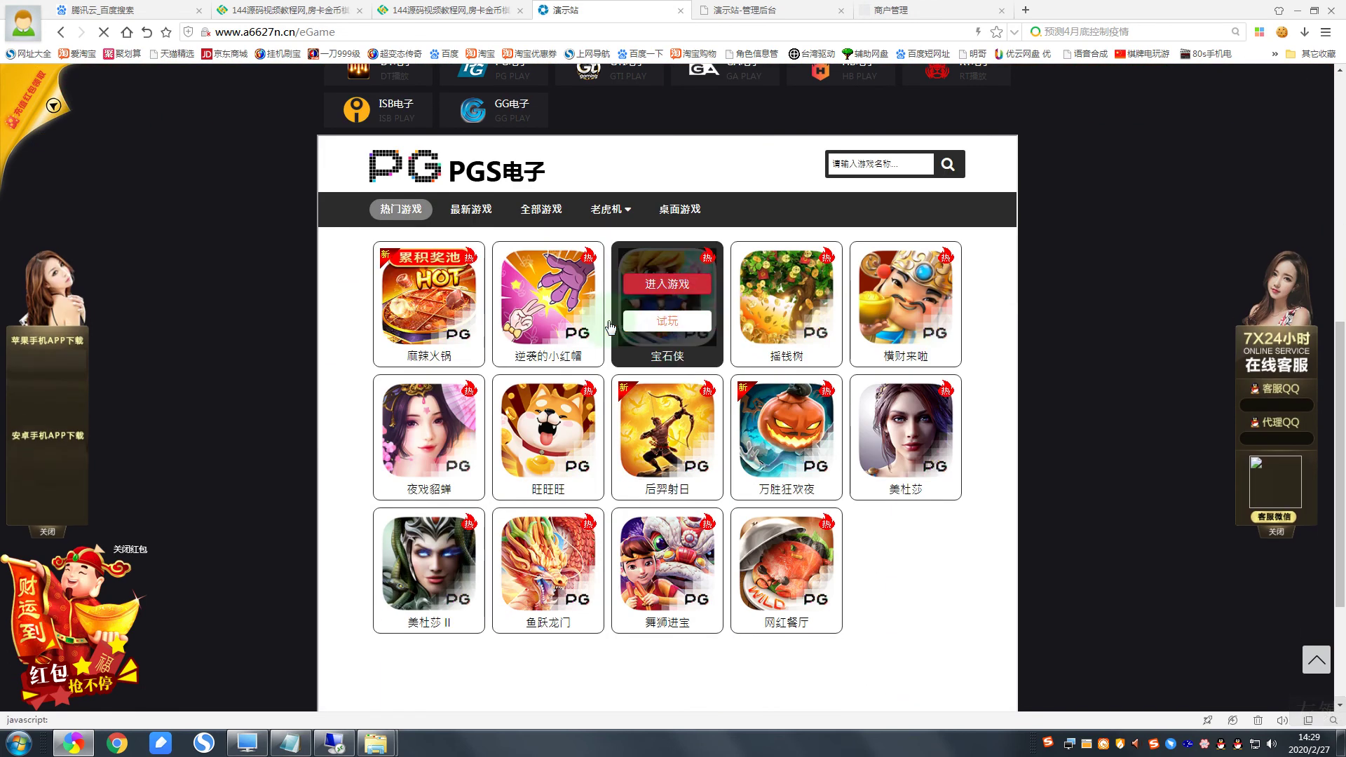
{"action": "scroll", "coordinate": [525, 360], "scroll_direction": "down", "scroll_amount": 3}
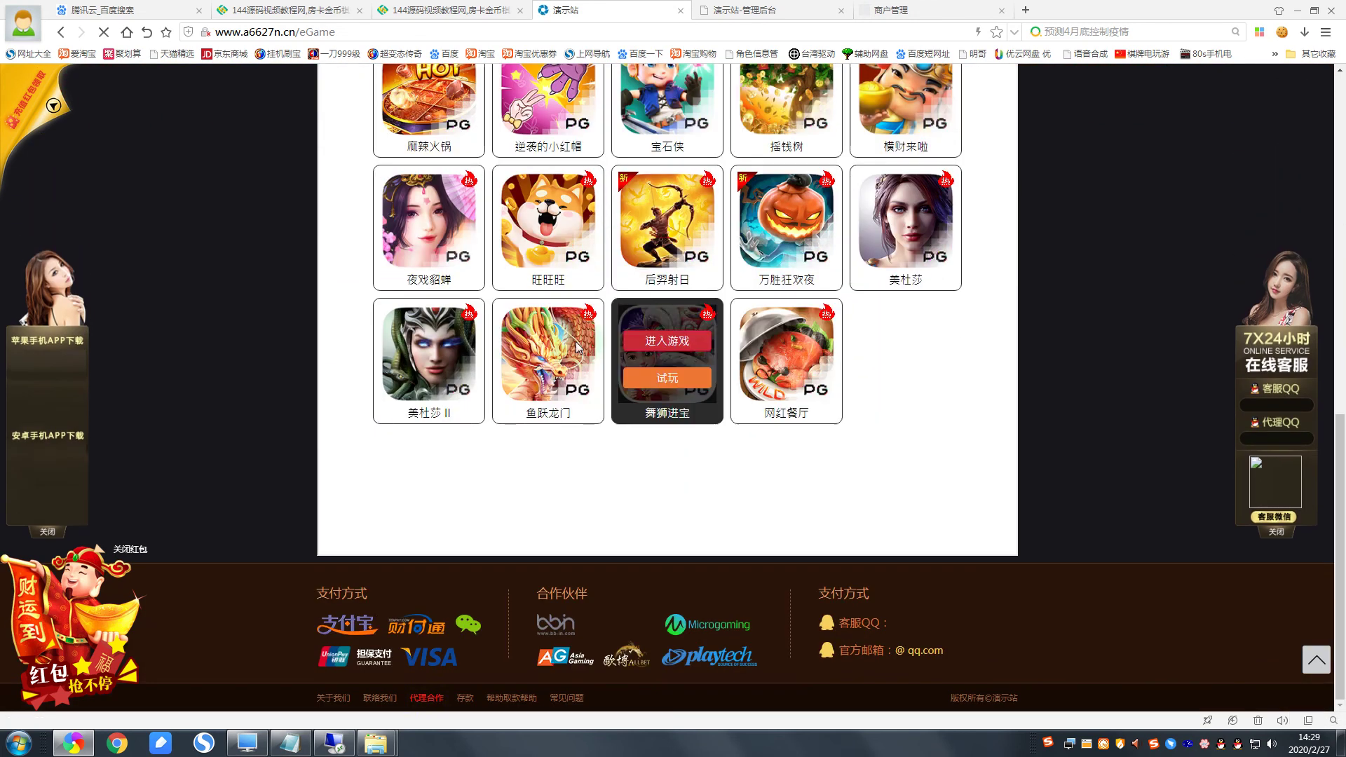
{"action": "scroll", "coordinate": [491, 280], "scroll_direction": "up", "scroll_amount": 3}
{"action": "left_click", "coordinate": [462, 294]}
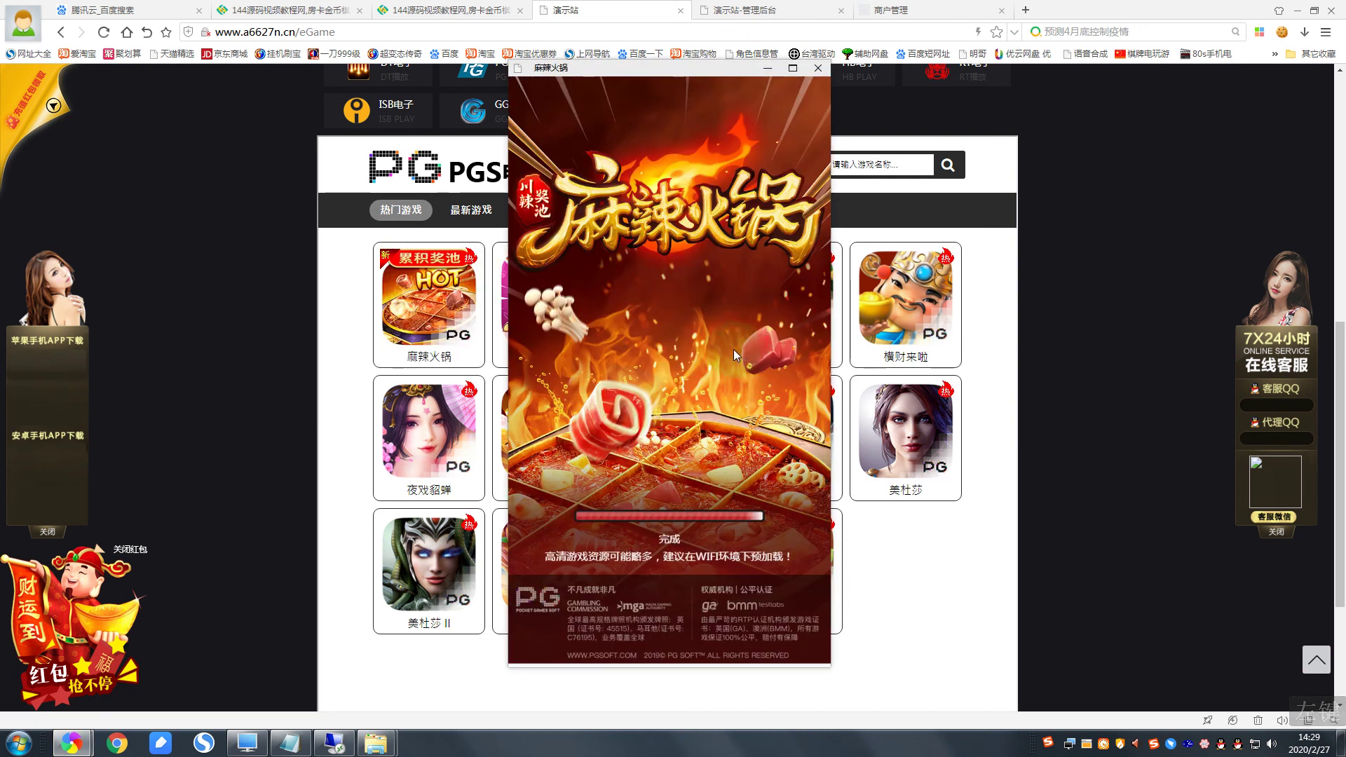
{"action": "left_click", "coordinate": [669, 531]}
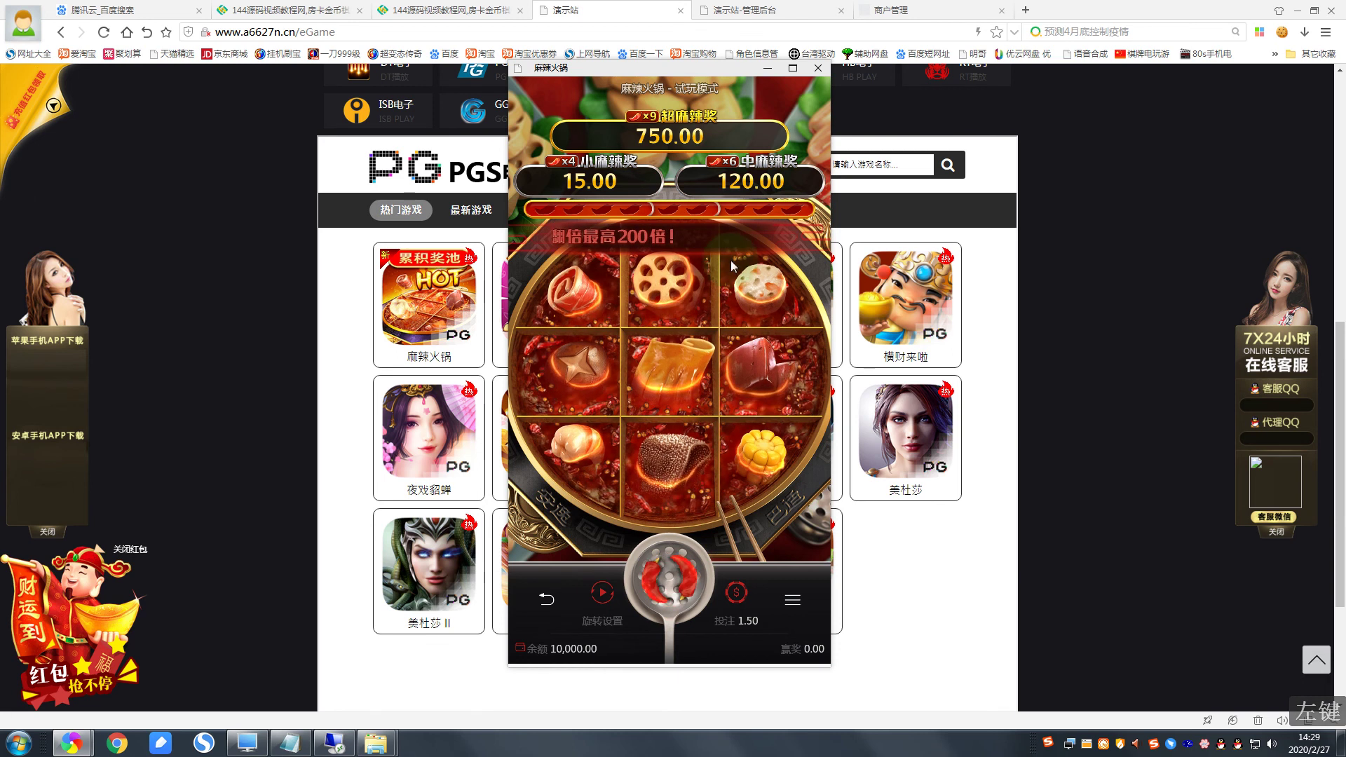
{"action": "left_click", "coordinate": [825, 67]}
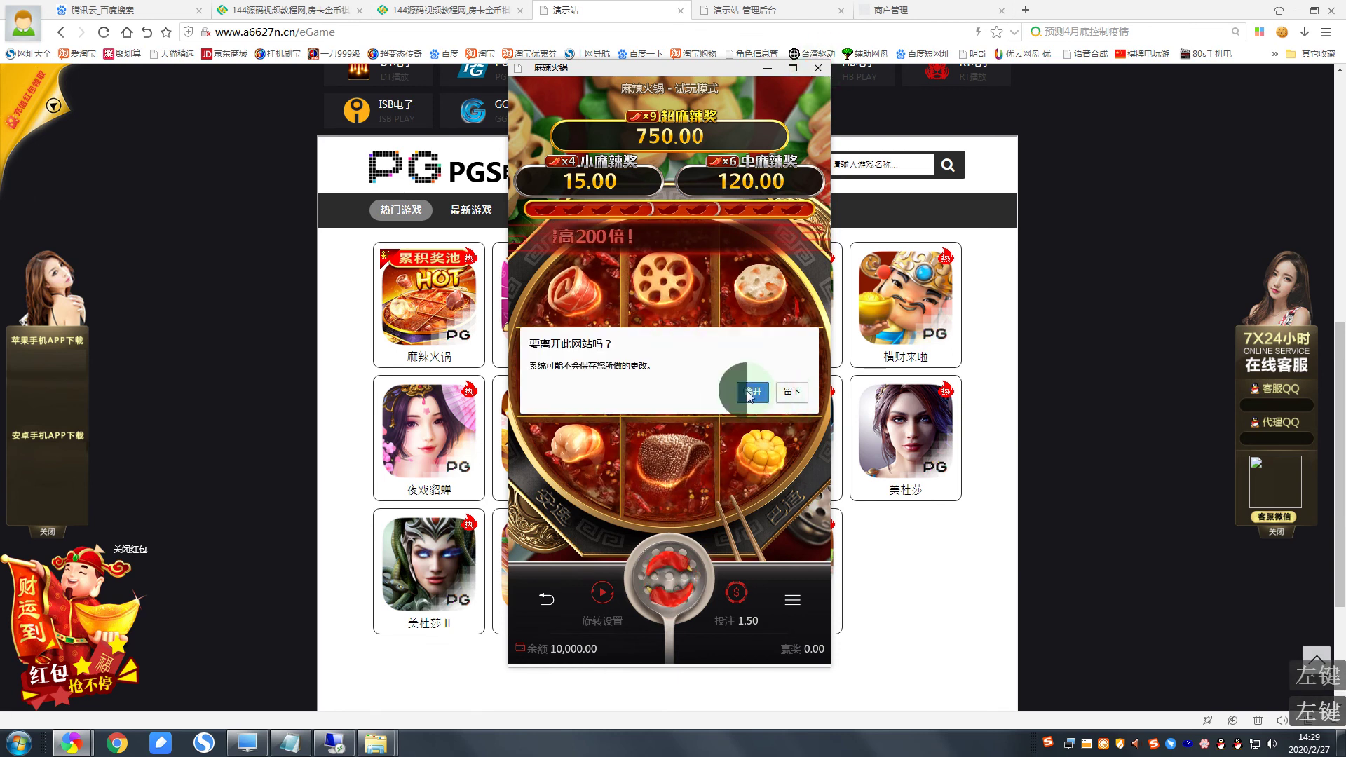
{"action": "left_click", "coordinate": [752, 392]}
{"action": "scroll", "coordinate": [666, 280], "scroll_direction": "up", "scroll_amount": 6}
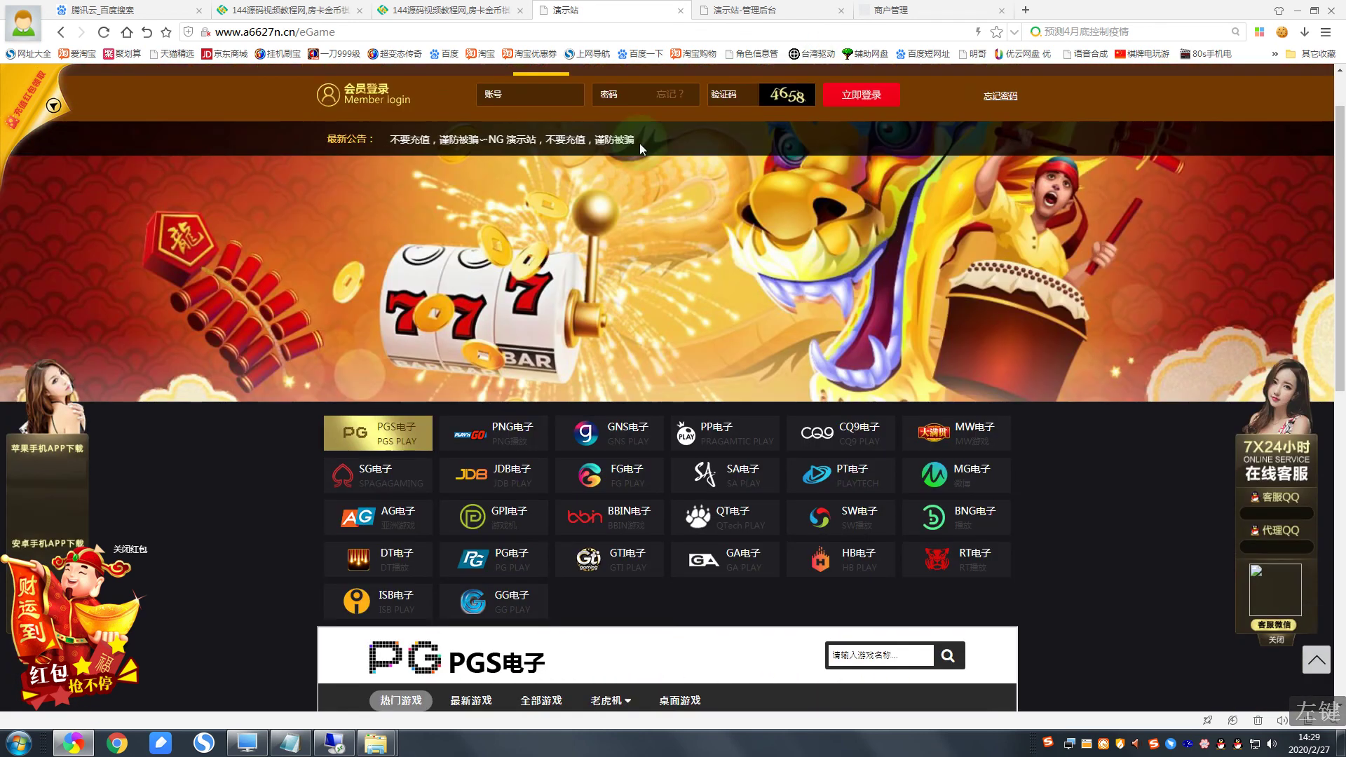
{"action": "scroll", "coordinate": [631, 175], "scroll_direction": "up", "scroll_amount": 1}
Step: Check the 体育竞技 sports page, try a 视讯直播 live game while logged out, then return home
{"action": "left_click", "coordinate": [650, 112]}
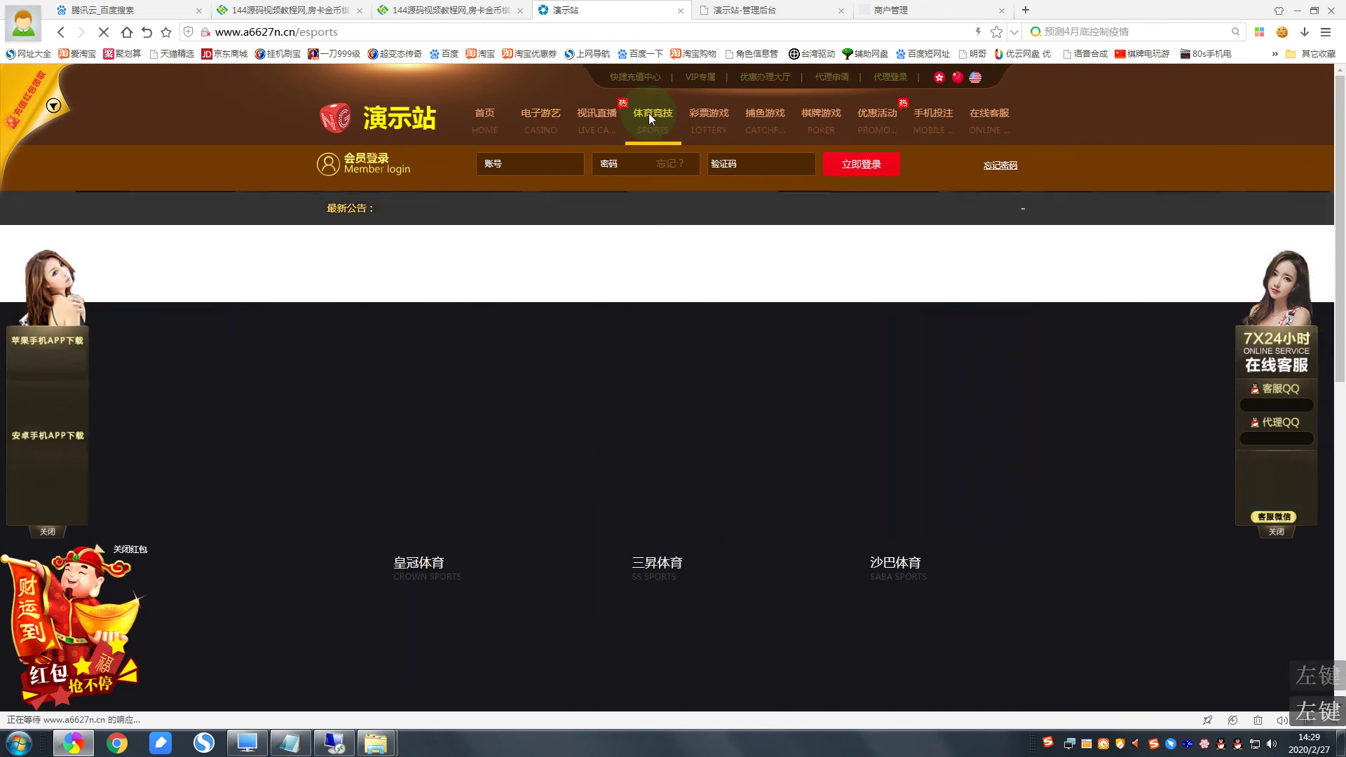
{"action": "mouse_move", "coordinate": [463, 419]}
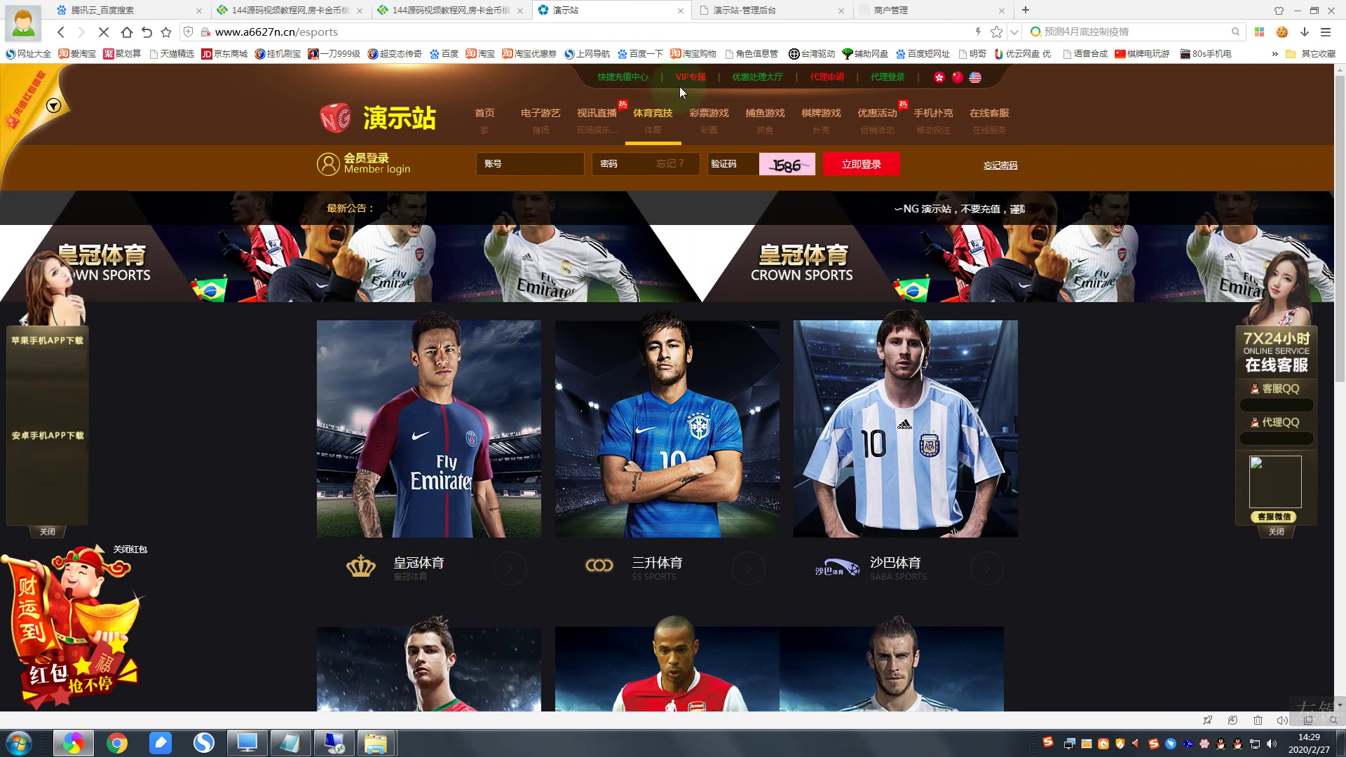
{"action": "mouse_move", "coordinate": [579, 124]}
{"action": "left_click", "coordinate": [597, 159]}
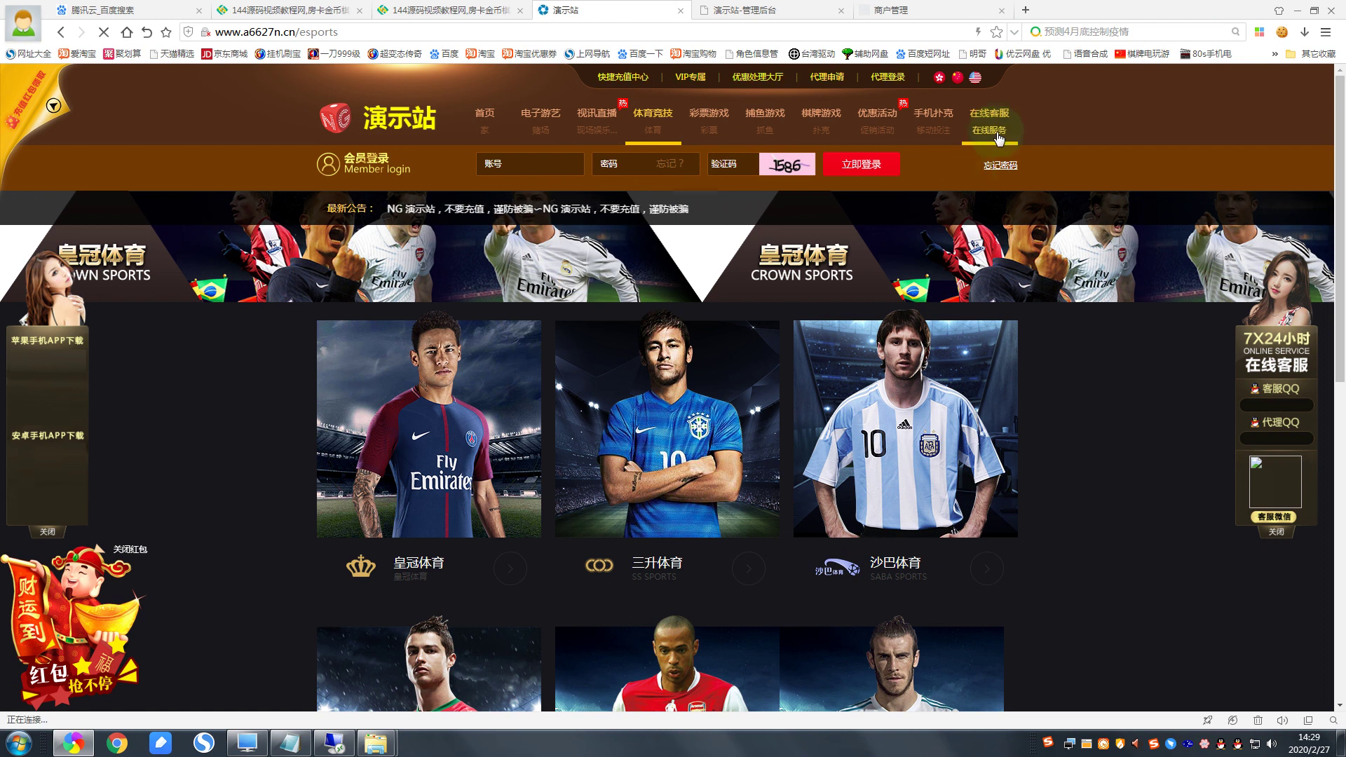
{"action": "left_click", "coordinate": [429, 124]}
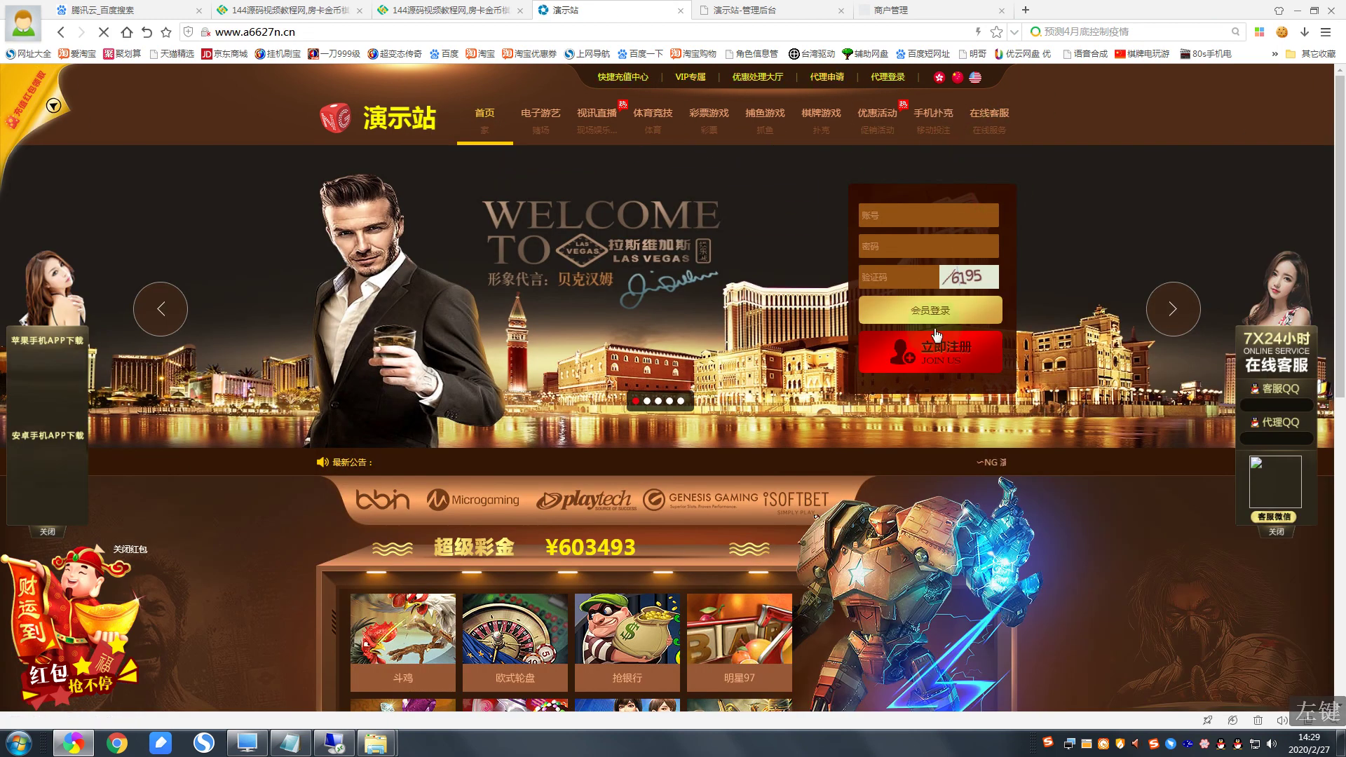